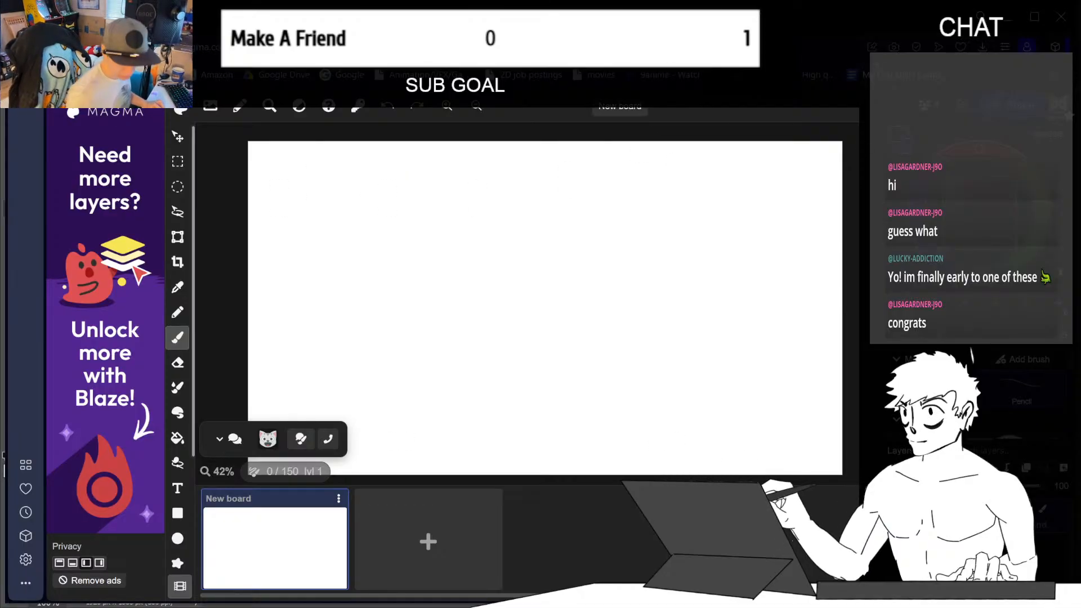
- View the board's sharing options, including canvas privacy and password protection, and close them
left_click(996, 111)
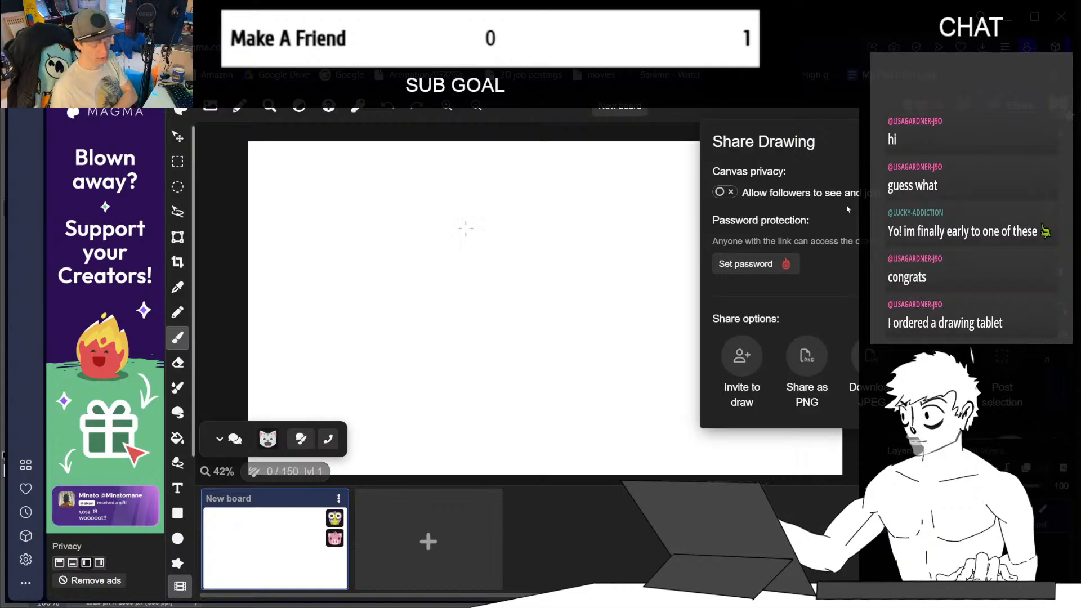
left_click(810, 432)
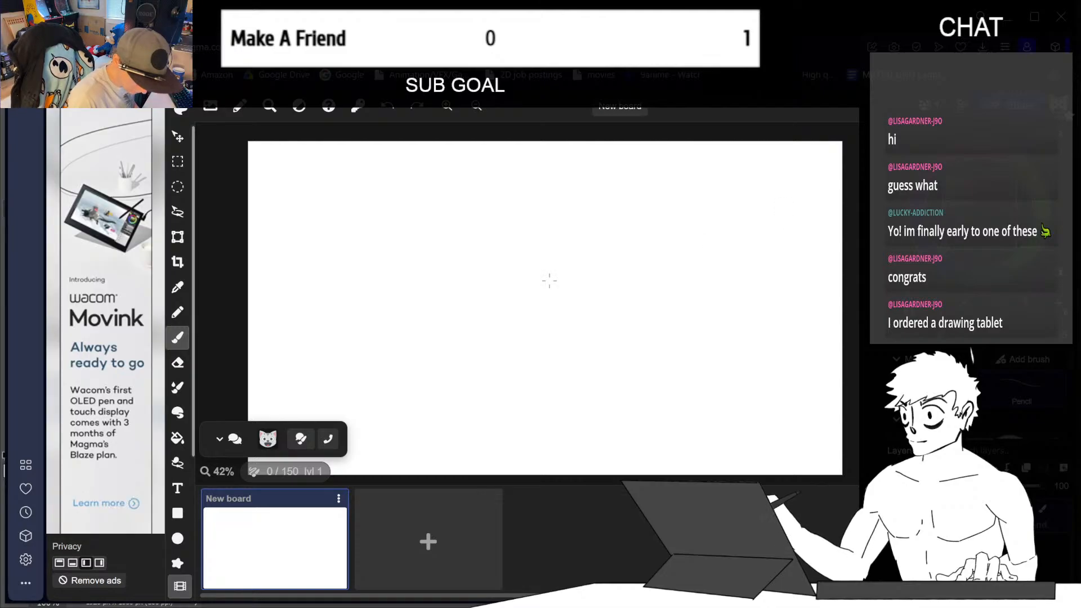
left_click_drag(490, 264, 613, 322)
key("ctrl+z")
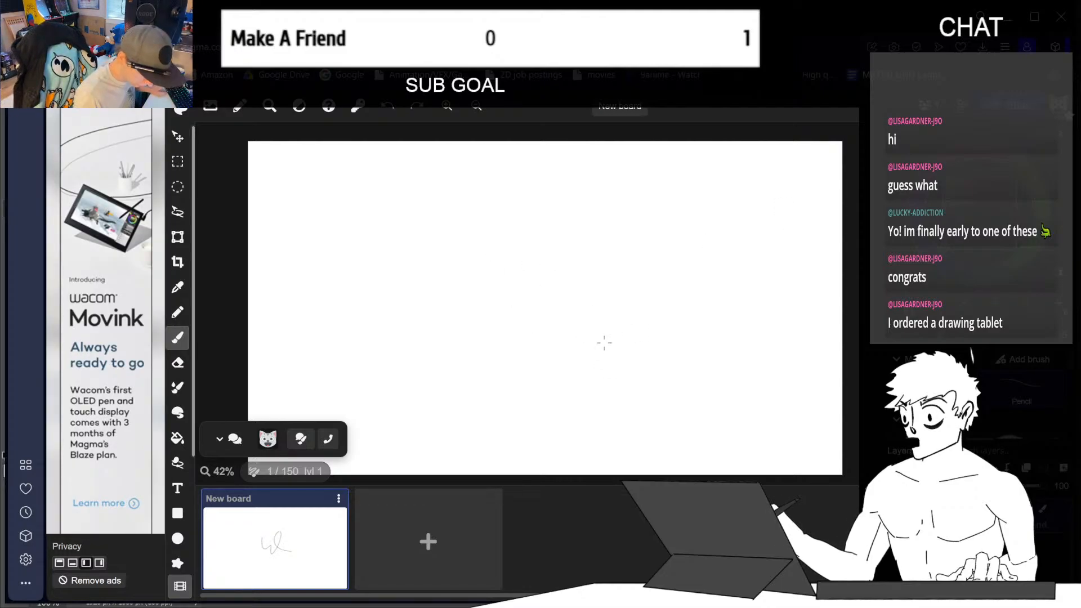
mouse_move(374, 299)
left_mouse_down()
mouse_move(470, 348)
mouse_move(529, 328)
left_mouse_up()
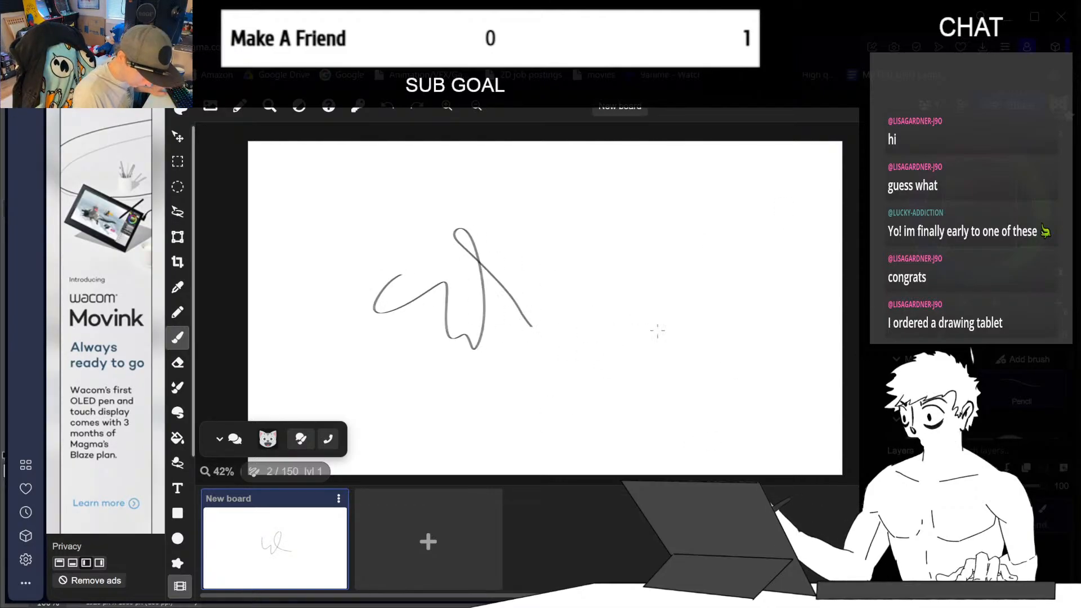
key("ctrl+z")
mouse_move(313, 255)
left_mouse_down()
mouse_move(414, 205)
mouse_move(514, 318)
left_mouse_up()
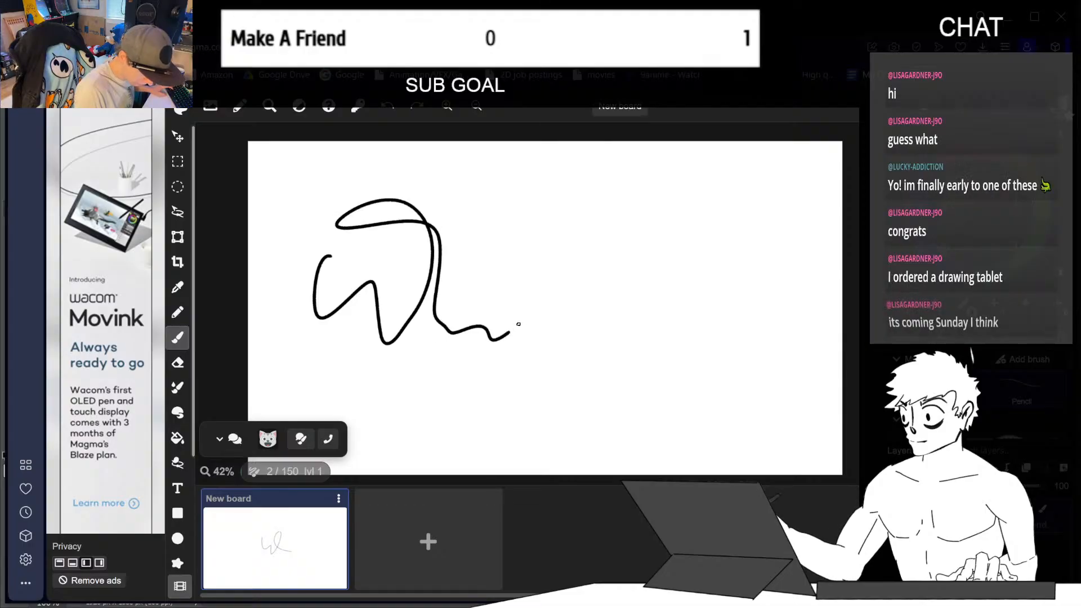
key("ctrl+z")
mouse_move(344, 223)
left_mouse_down()
mouse_move(287, 314)
mouse_move(405, 360)
mouse_move(451, 295)
left_mouse_up()
key("ctrl+z")
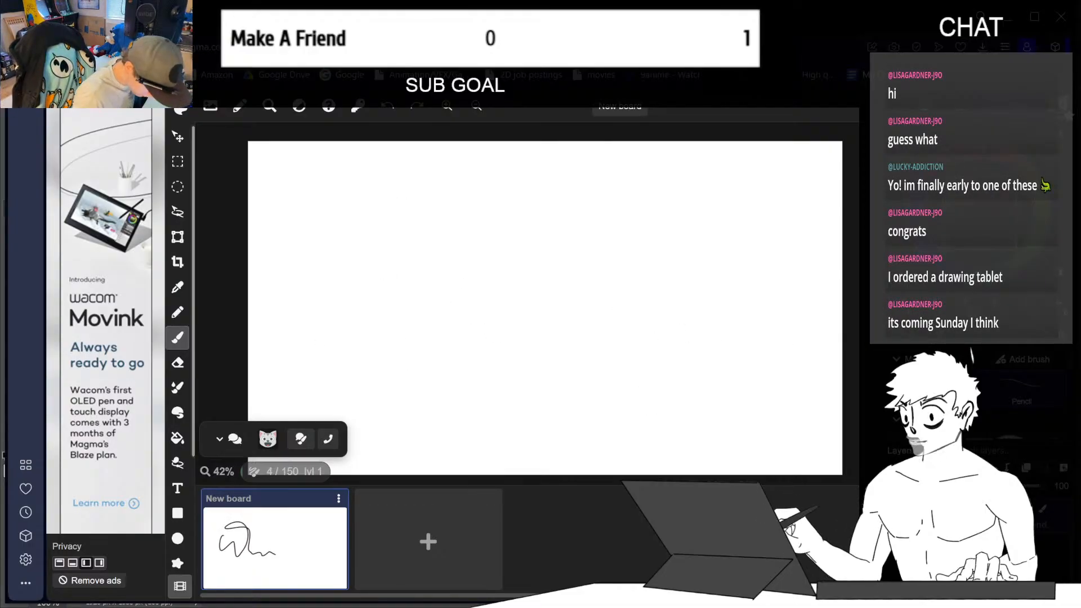
mouse_move(347, 271)
left_mouse_down()
mouse_move(393, 351)
mouse_move(405, 310)
mouse_move(470, 328)
left_mouse_up()
key("ctrl+z")
mouse_move(304, 231)
left_mouse_down()
mouse_move(295, 262)
mouse_move(383, 260)
mouse_move(438, 242)
mouse_move(439, 352)
mouse_move(456, 397)
mouse_move(478, 372)
left_mouse_up()
mouse_move(353, 215)
left_mouse_down()
mouse_move(372, 293)
mouse_move(383, 264)
left_mouse_up()
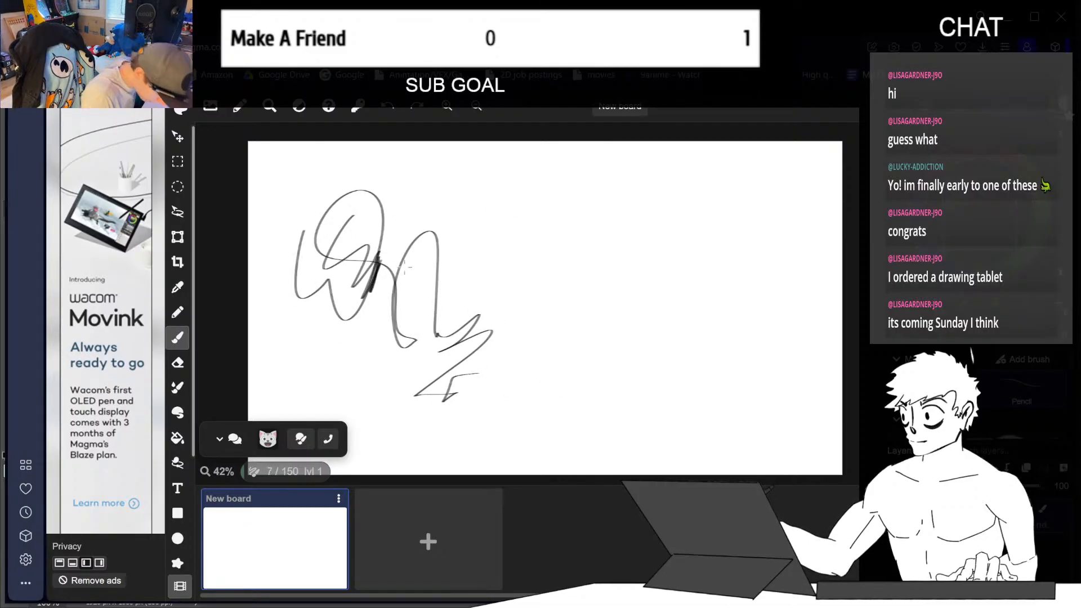
key("ctrl+z")
key("ctrl+z")
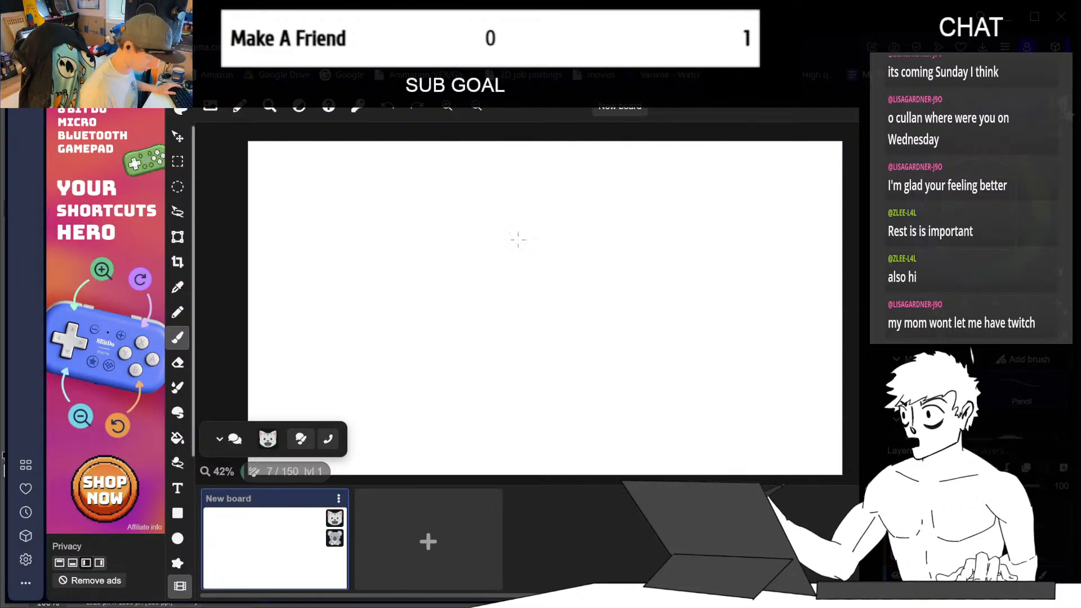
- Sketch the bird's first wing near the canvas's upper-left corner, with a curved leading edge and zigzag feather tips
scroll(524, 251, "up", 5)
scroll(523, 251, "down", 3)
middle_click_drag(524, 251, 574, 285)
scroll(575, 280, "up", 1)
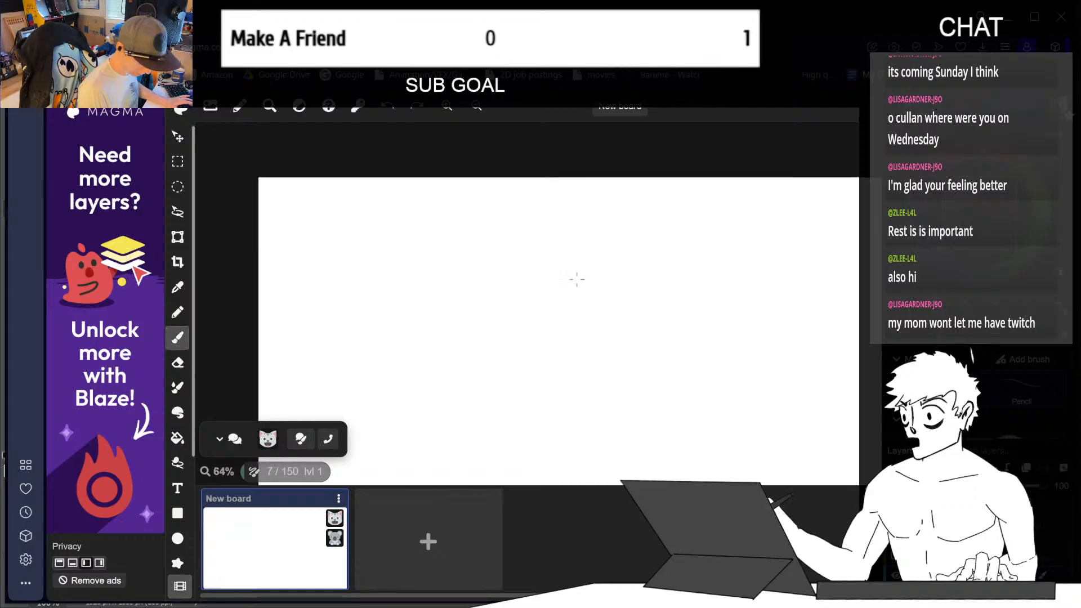
scroll(557, 287, "up", 1)
left_click_drag(514, 276, 572, 271)
mouse_move(355, 199)
left_mouse_down()
mouse_move(366, 233)
mouse_move(386, 216)
mouse_move(423, 231)
left_mouse_up()
key("ctrl+z")
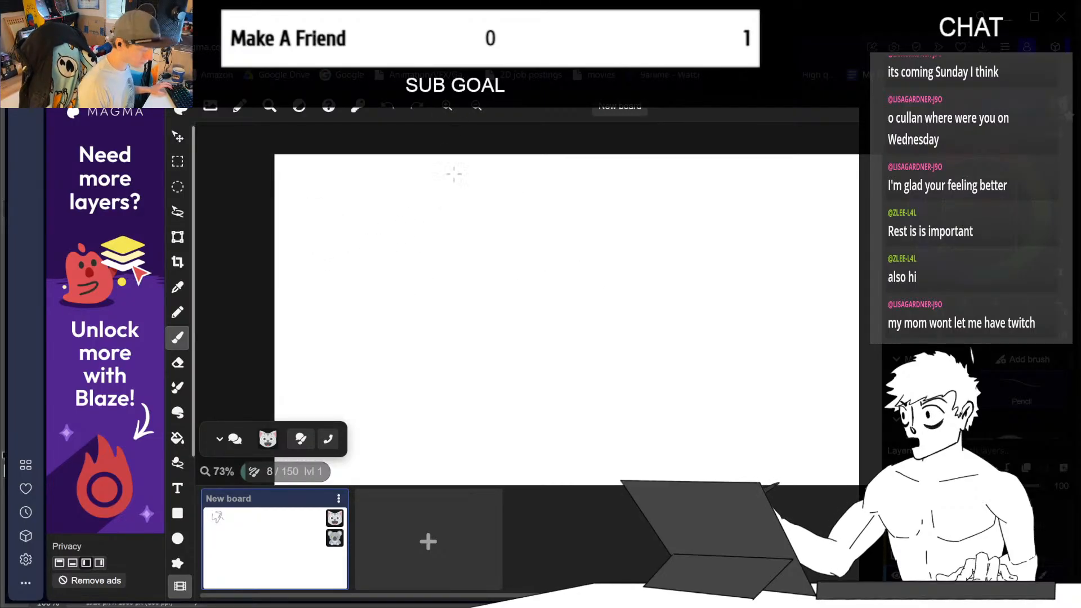
mouse_move(332, 179)
left_mouse_down()
mouse_move(387, 204)
mouse_move(336, 197)
mouse_move(367, 235)
left_mouse_up()
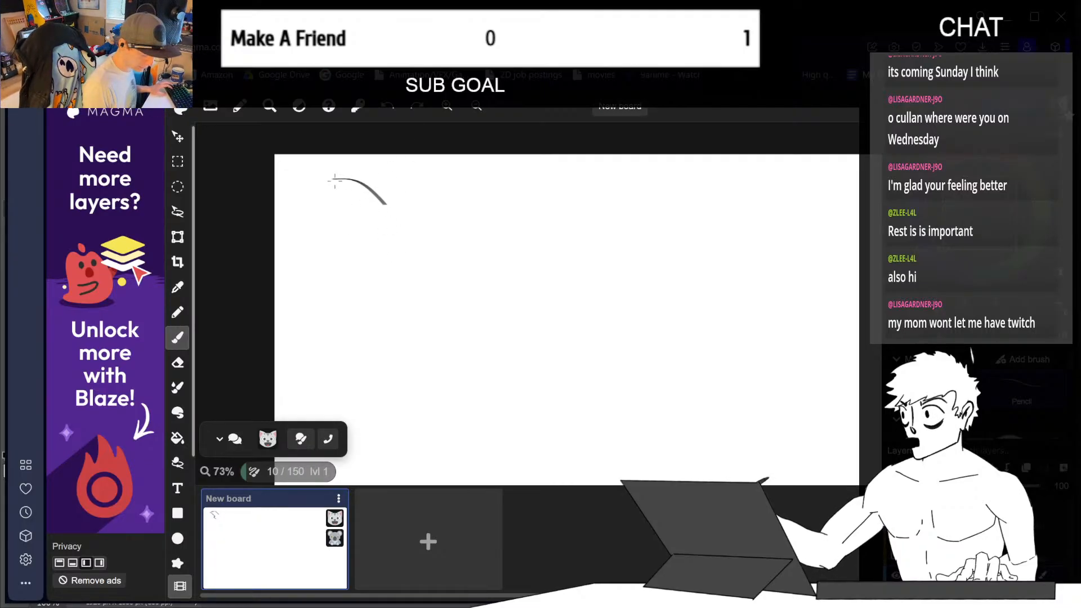
mouse_move(334, 180)
left_mouse_down()
mouse_move(321, 188)
mouse_move(336, 218)
mouse_move(374, 244)
left_mouse_up()
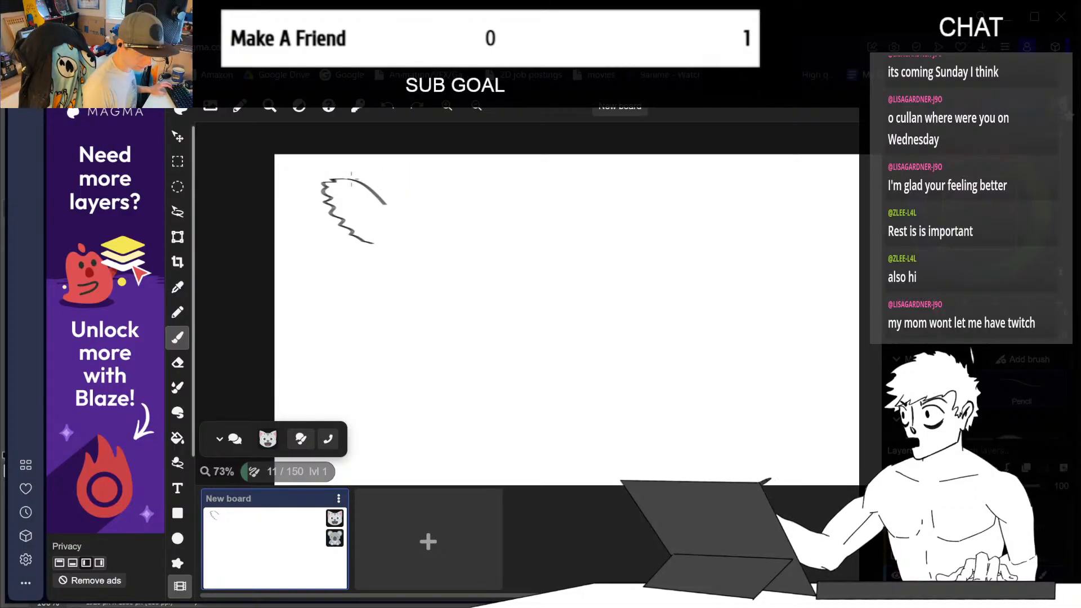
- Join the first wing to the body and sketch a second, upright wing with a jagged inner edge and curved outer edge
mouse_move(351, 179)
left_mouse_down()
mouse_move(409, 217)
mouse_move(417, 241)
mouse_move(375, 277)
left_mouse_up()
mouse_move(423, 237)
left_mouse_down()
mouse_move(458, 158)
mouse_move(437, 211)
left_mouse_up()
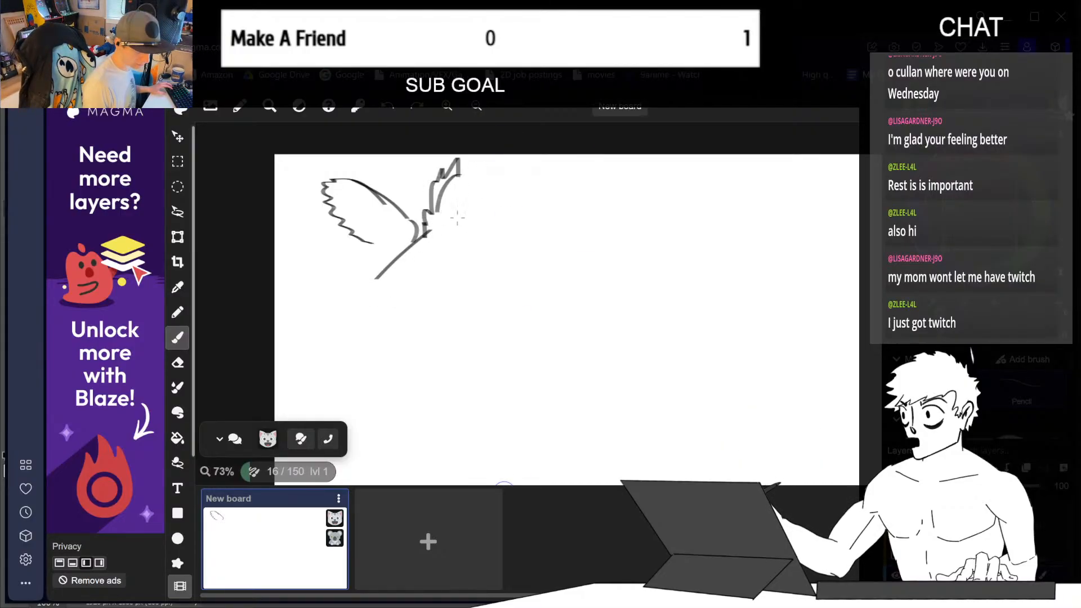
key("ctrl+z")
left_click_drag(459, 171, 420, 277)
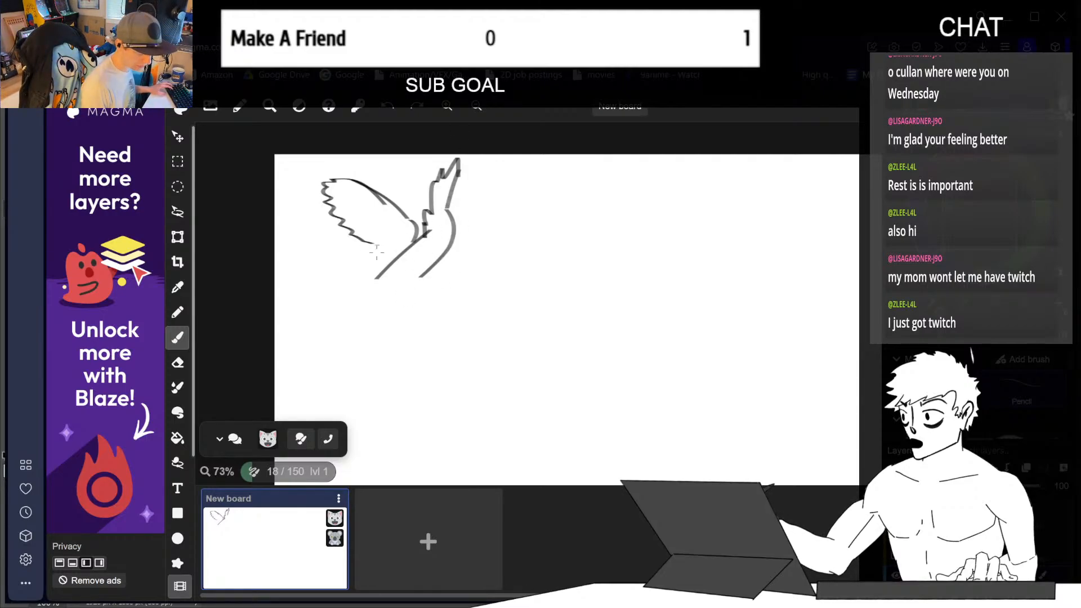
- Sketch the bird's back below the first wing, short feather strokes, a shoulder curve, and the top of the head and beak
mouse_move(375, 246)
left_mouse_down()
mouse_move(341, 295)
mouse_move(357, 306)
mouse_move(401, 317)
mouse_move(468, 275)
mouse_move(468, 289)
mouse_move(462, 276)
mouse_move(502, 289)
mouse_move(473, 296)
left_mouse_up()
key("ctrl+z")
key("ctrl+z")
key("ctrl+z")
key("ctrl+z")
key("ctrl+z")
key("ctrl+z")
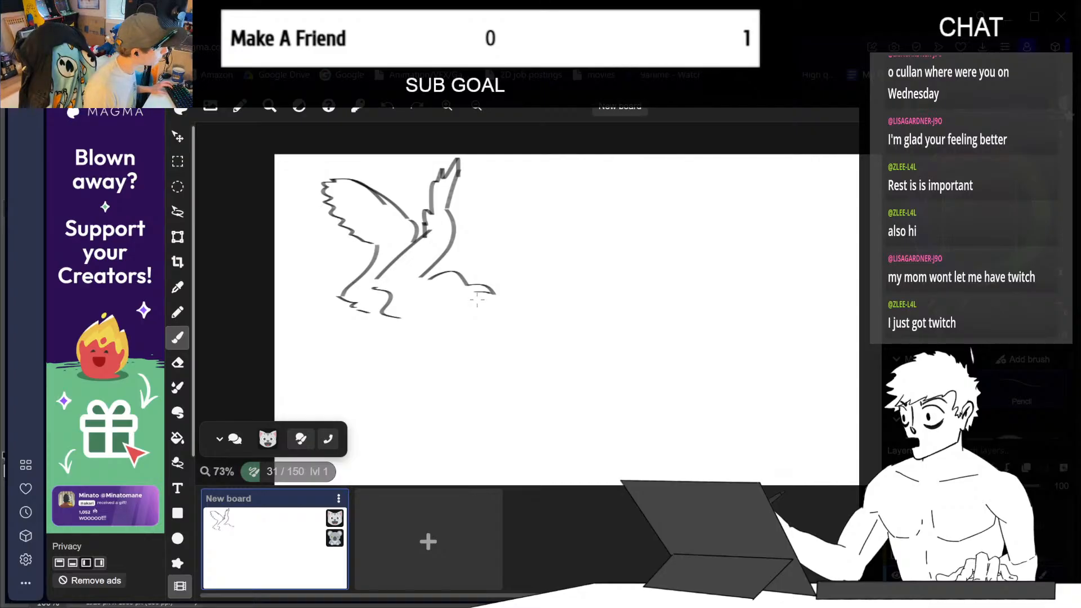
- Draw the underside of the beak, the throat and the curved belly line
left_click_drag(495, 291, 472, 294)
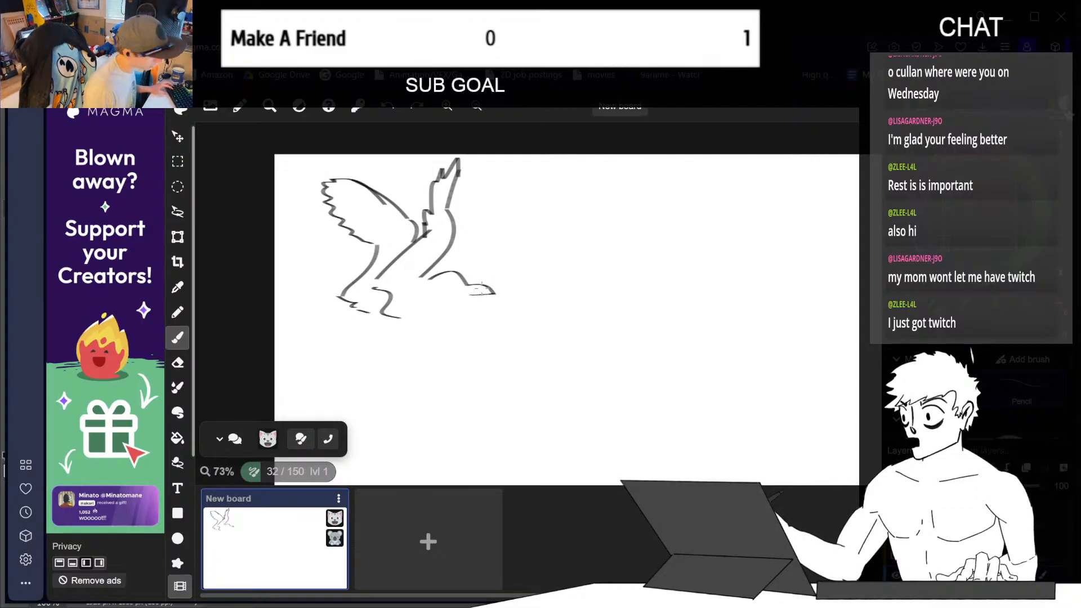
key("ctrl+z")
mouse_move(449, 307)
left_mouse_down()
mouse_move(357, 330)
mouse_move(420, 331)
mouse_move(354, 341)
mouse_move(309, 296)
left_mouse_up()
key("ctrl+z")
key("ctrl+z")
key("ctrl+z")
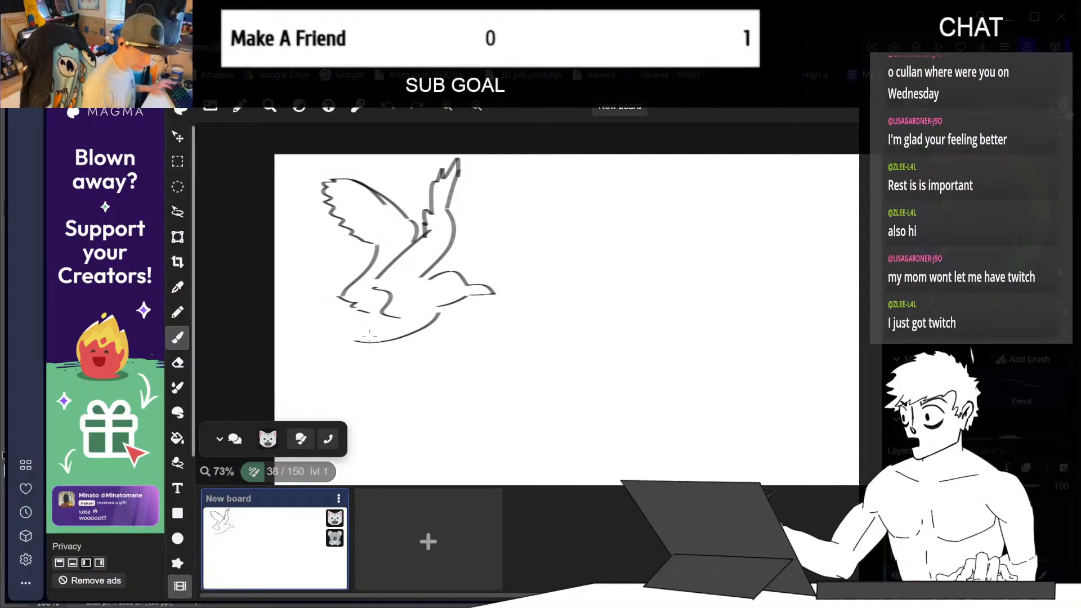
- Sketch the bird's legs and clawed feet beneath the belly and a long tail behind the body
mouse_move(361, 337)
left_mouse_down()
mouse_move(291, 310)
mouse_move(359, 311)
mouse_move(337, 374)
mouse_move(303, 396)
mouse_move(340, 381)
mouse_move(356, 346)
mouse_move(344, 357)
mouse_move(371, 380)
mouse_move(351, 413)
mouse_move(348, 372)
mouse_move(346, 408)
left_mouse_up()
key("ctrl+z")
key("ctrl+z")
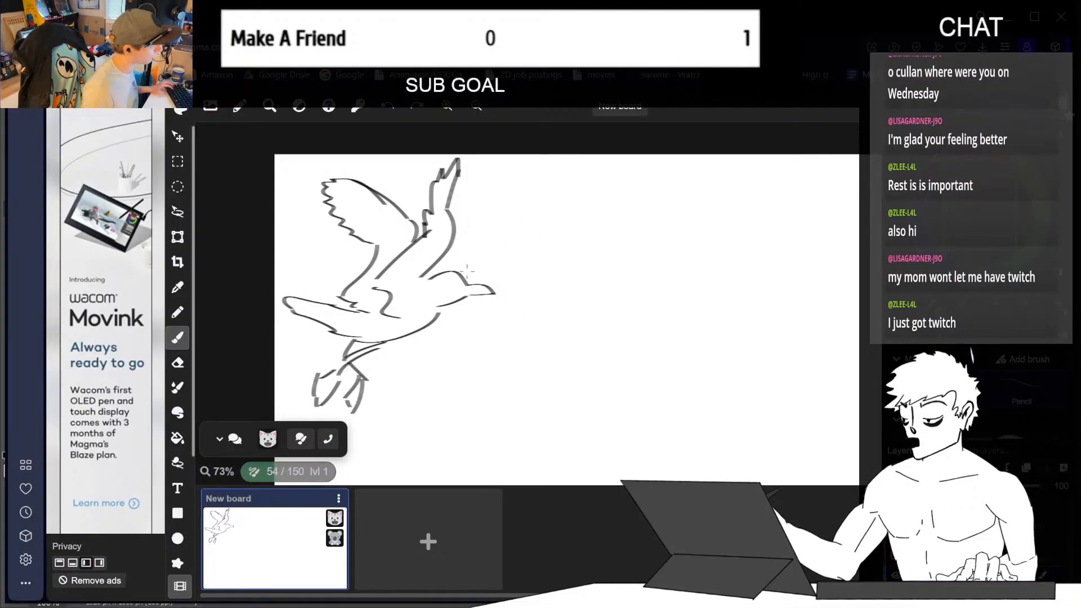
- Draw a small dark eye with a brow line on the bird's head
left_click_drag(454, 280, 445, 290)
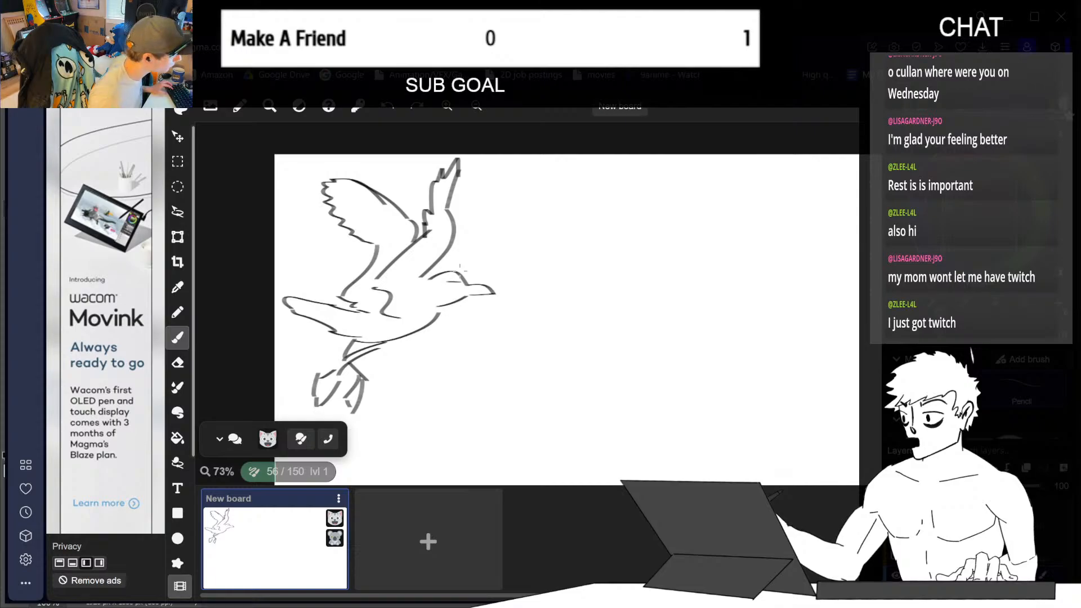
mouse_move(450, 292)
left_mouse_down()
mouse_move(462, 280)
mouse_move(455, 286)
left_mouse_up()
key("ctrl+z")
key("ctrl+z")
left_click_drag(453, 283, 455, 285)
left_click_drag(454, 284, 456, 284)
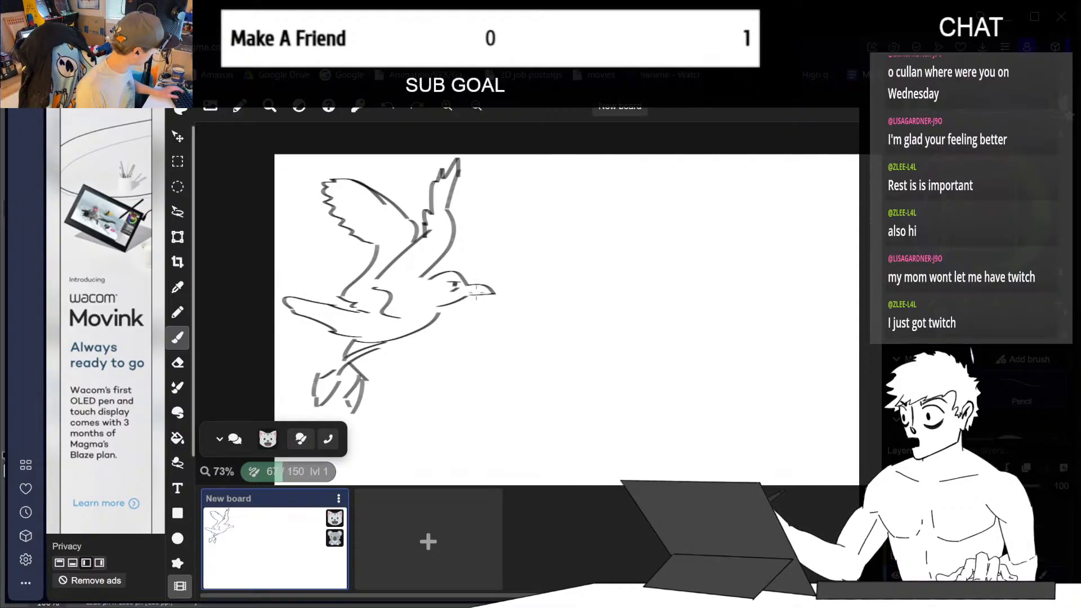
- Redraw the eye's pupil and strengthen the brow line above it
scroll(476, 291, "up", 3)
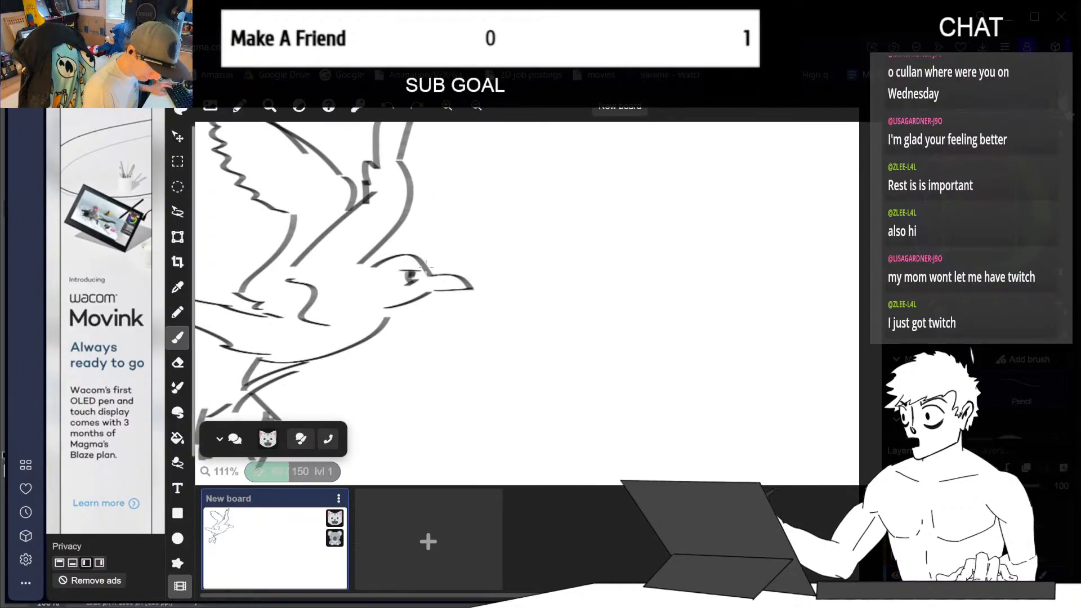
key("ctrl+z")
left_click_drag(410, 273, 413, 280)
key("space")
left_click_drag(562, 323, 645, 344)
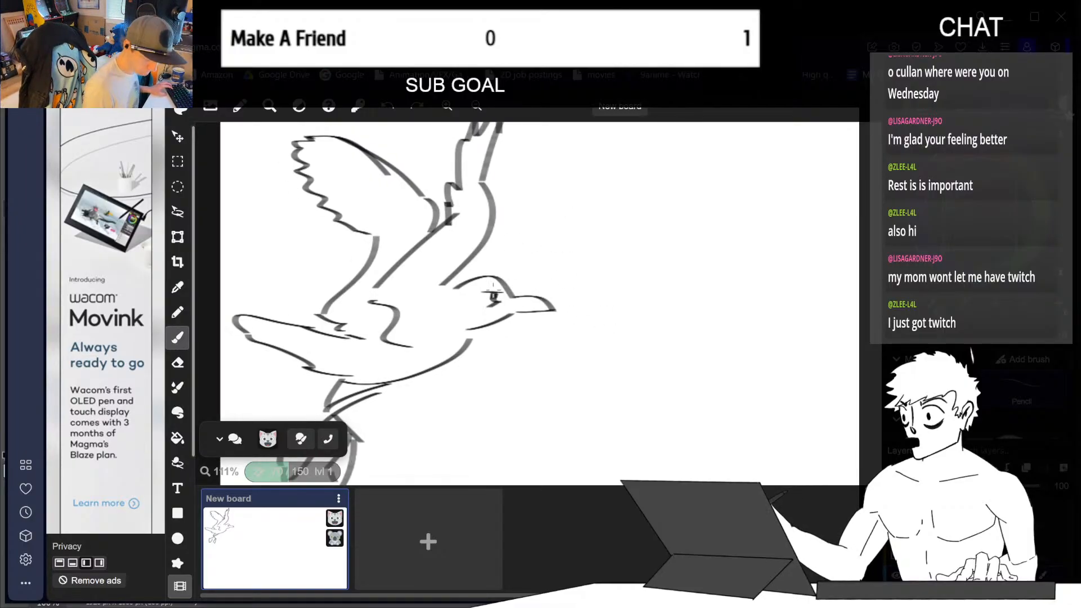
left_click_drag(487, 293, 503, 290)
- Add a mouth line along the lower part of the beak
key("space")
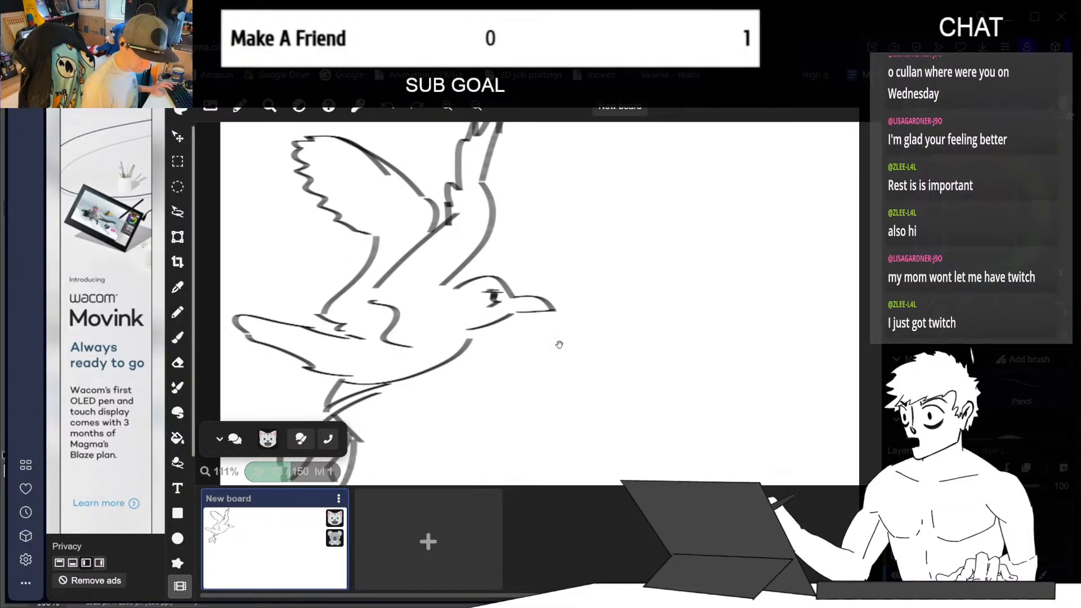
left_click_drag(559, 345, 579, 346)
left_click_drag(506, 311, 534, 307)
key("ctrl+z")
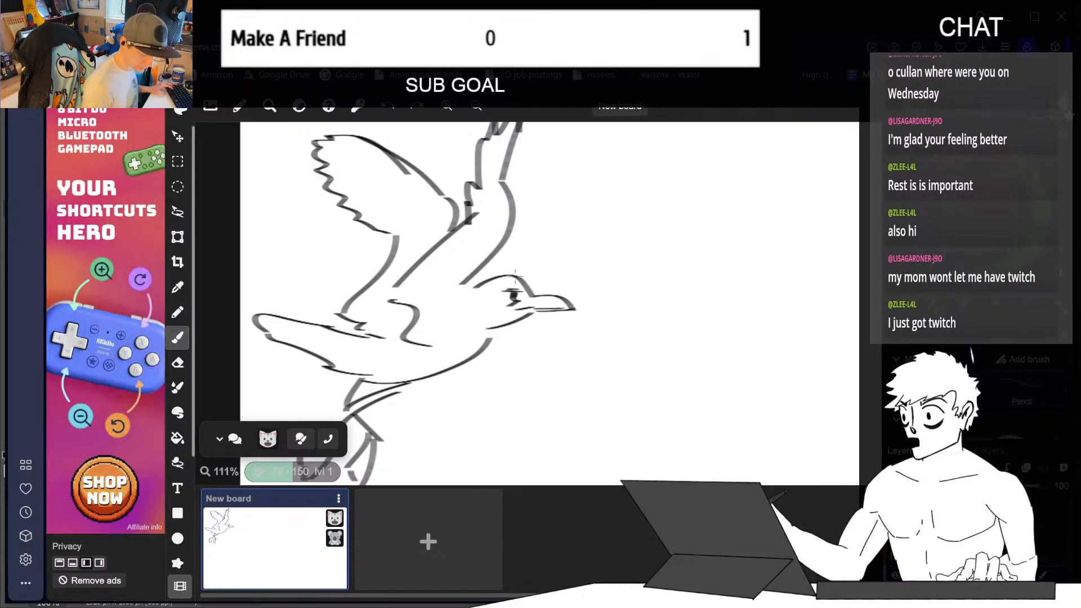
- Erase the rounded top of the bird's head and begin a flatter crown line
left_click_drag(457, 288, 530, 281)
key("ctrl+z")
key("e")
key("b")
key("ctrl+z")
key("ctrl+z")
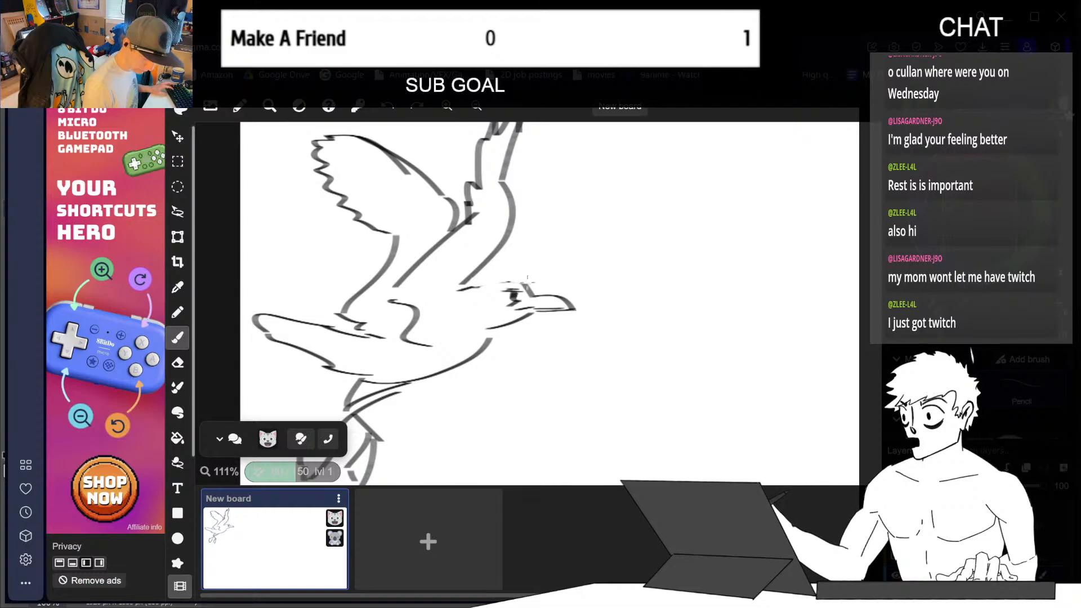
- Complete the flatter crown and draw a curved line separating the head from the neck
mouse_move(459, 292)
left_mouse_down()
mouse_move(531, 282)
mouse_move(452, 291)
mouse_move(462, 325)
mouse_move(480, 322)
mouse_move(470, 315)
mouse_move(478, 340)
mouse_move(475, 330)
left_mouse_up()
key("ctrl+z")
key("ctrl+z")
key("ctrl+z")
key("ctrl+z")
key("ctrl+z")
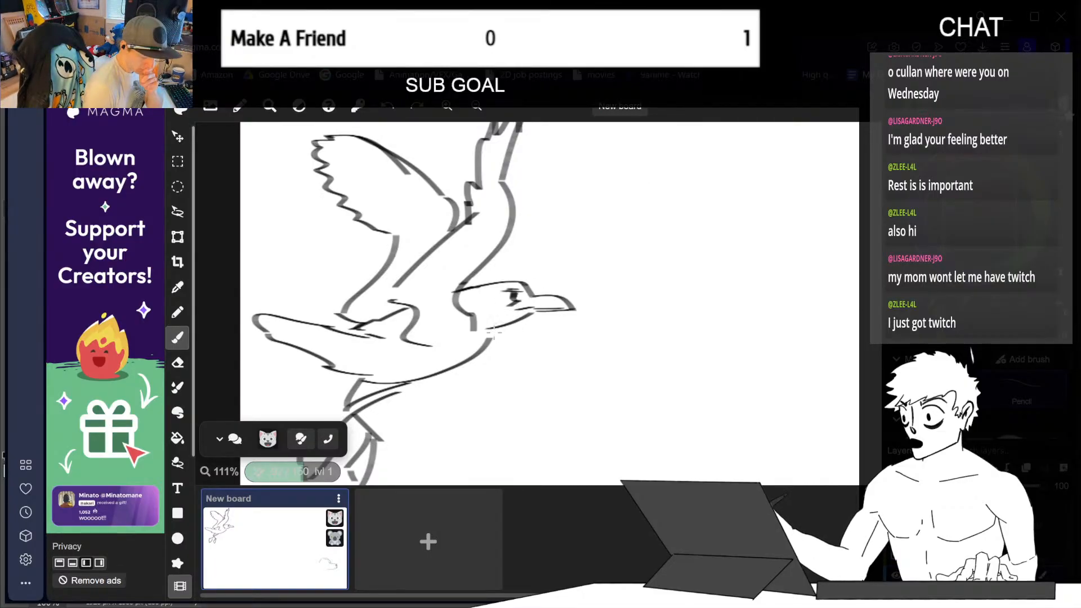
- Add a second contour along the chest and belly, and feather strokes running toward the tail
mouse_move(493, 333)
left_mouse_down()
mouse_move(448, 374)
mouse_move(377, 385)
left_mouse_up()
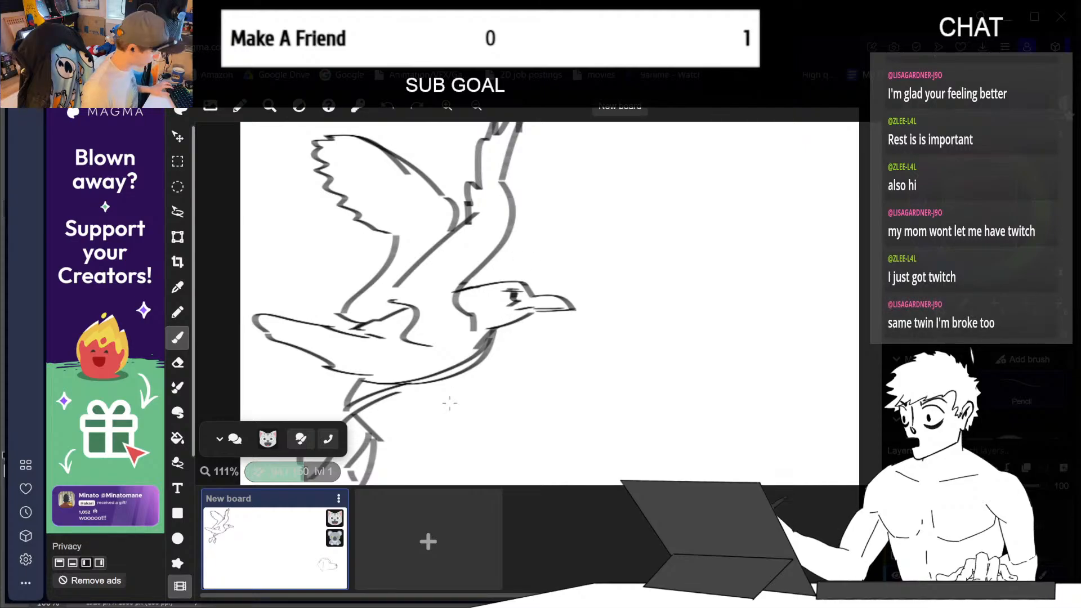
mouse_move(422, 374)
left_mouse_down()
mouse_move(397, 384)
mouse_move(336, 367)
left_mouse_up()
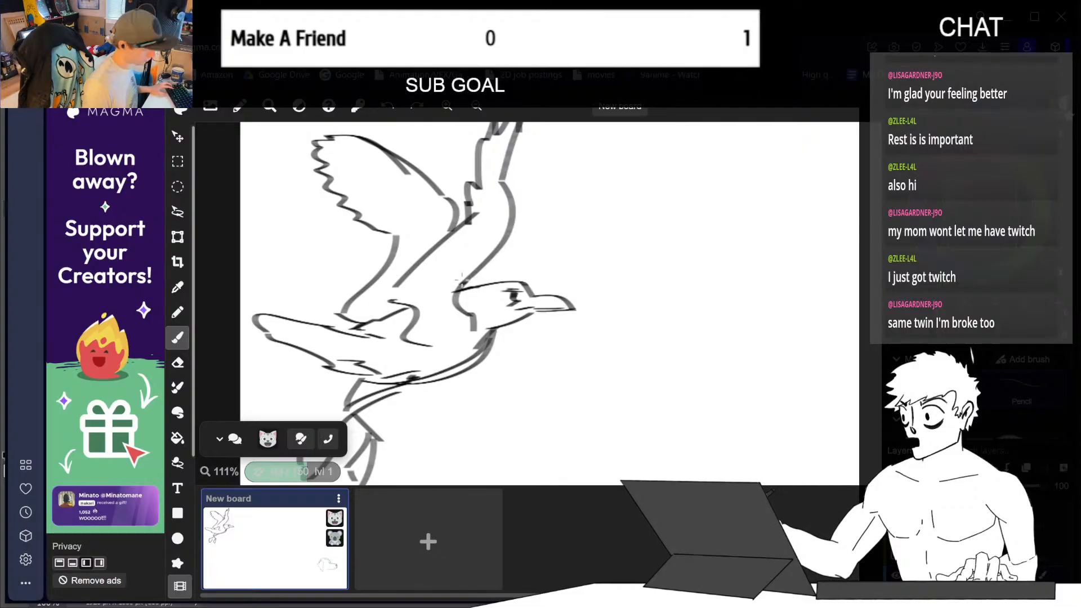
left_click_drag(402, 366, 351, 345)
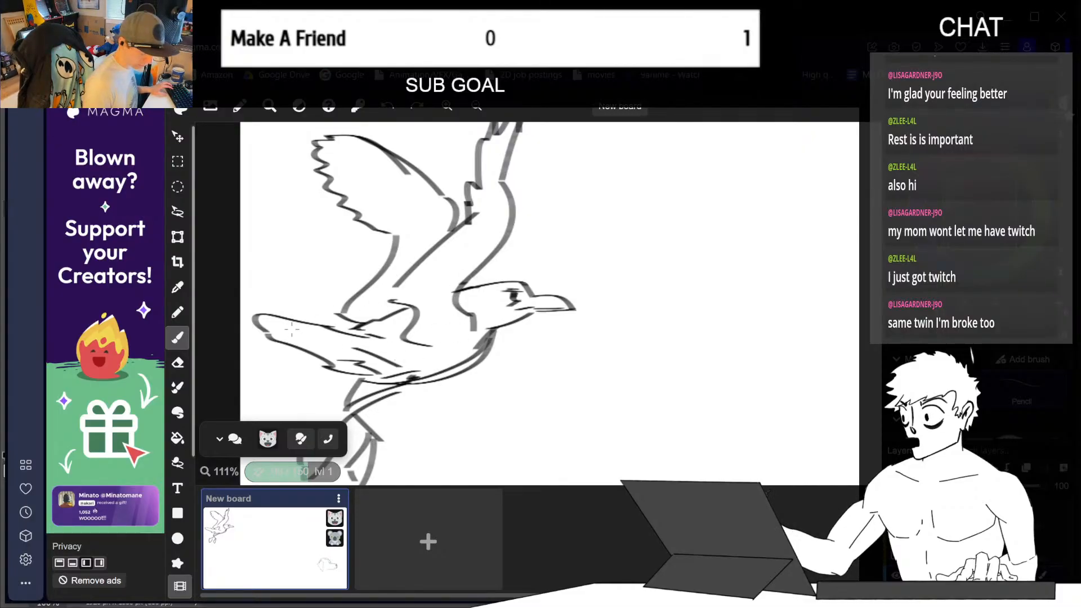
- Draw a long feather line from the tail's tip through the middle of the tail to the body
left_click_drag(271, 333, 348, 345)
key("ctrl+z")
left_click_drag(271, 335, 341, 348)
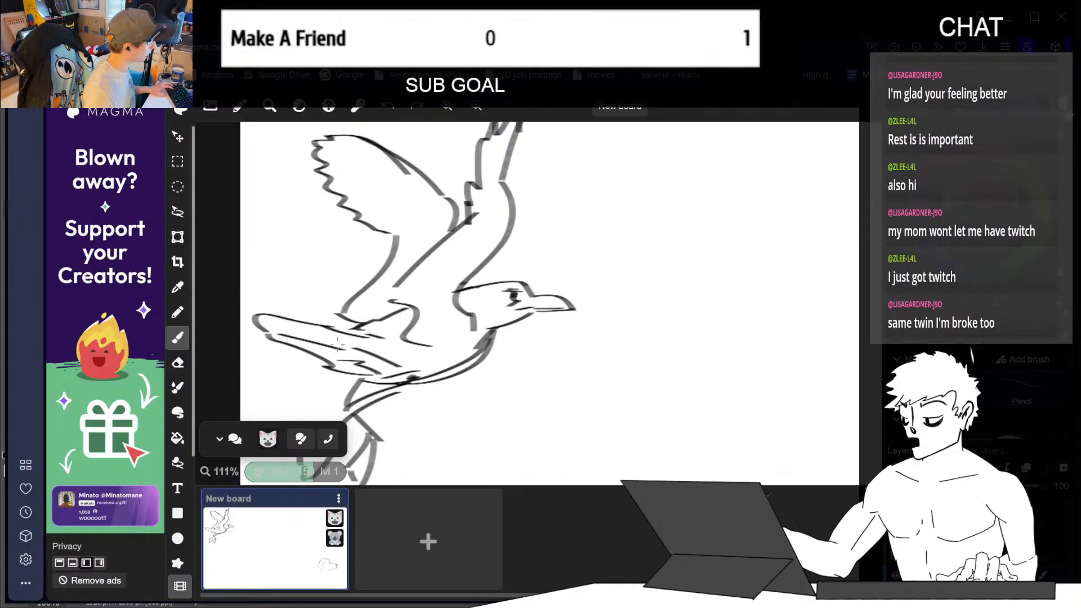
key("ctrl+z")
left_click_drag(266, 335, 365, 349)
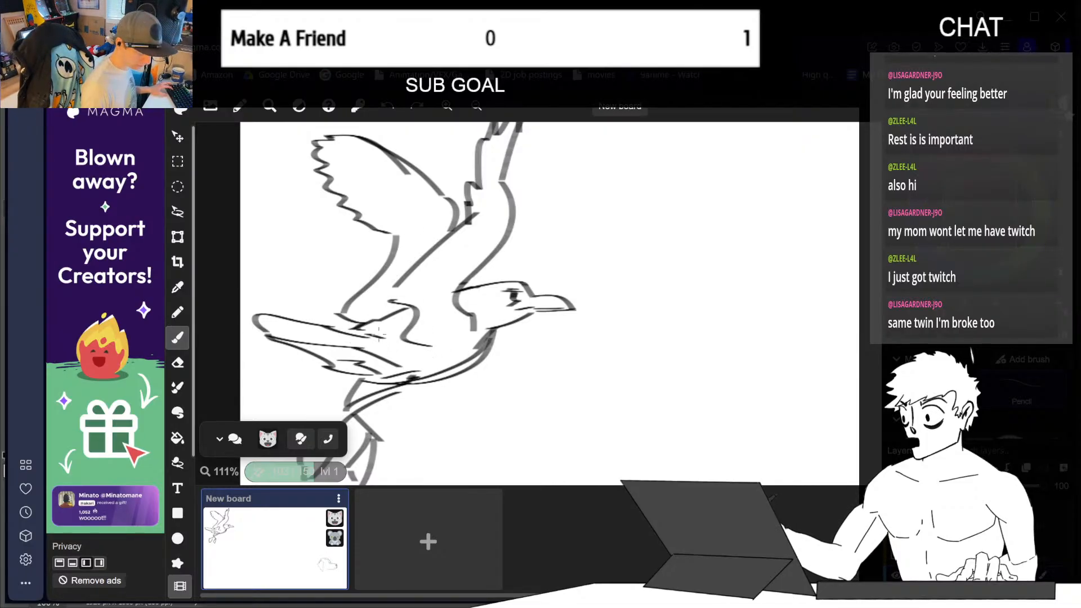
key("ctrl+z")
key("ctrl+z")
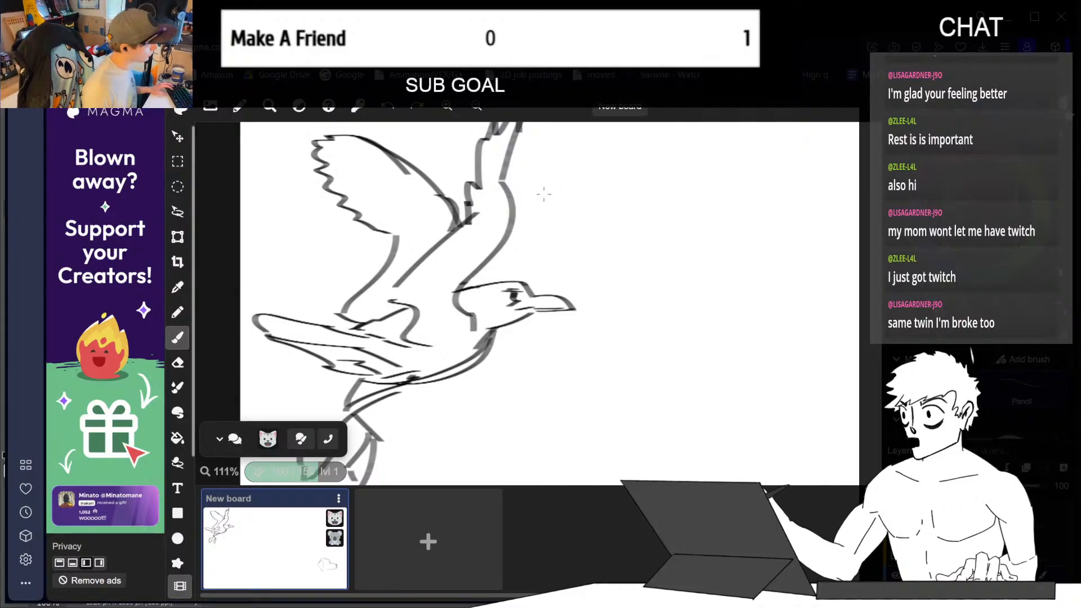
- Strengthen the outer edge of the upright wing around its bend
key("space")
left_click_drag(557, 190, 536, 232)
left_click_drag(484, 208, 487, 259)
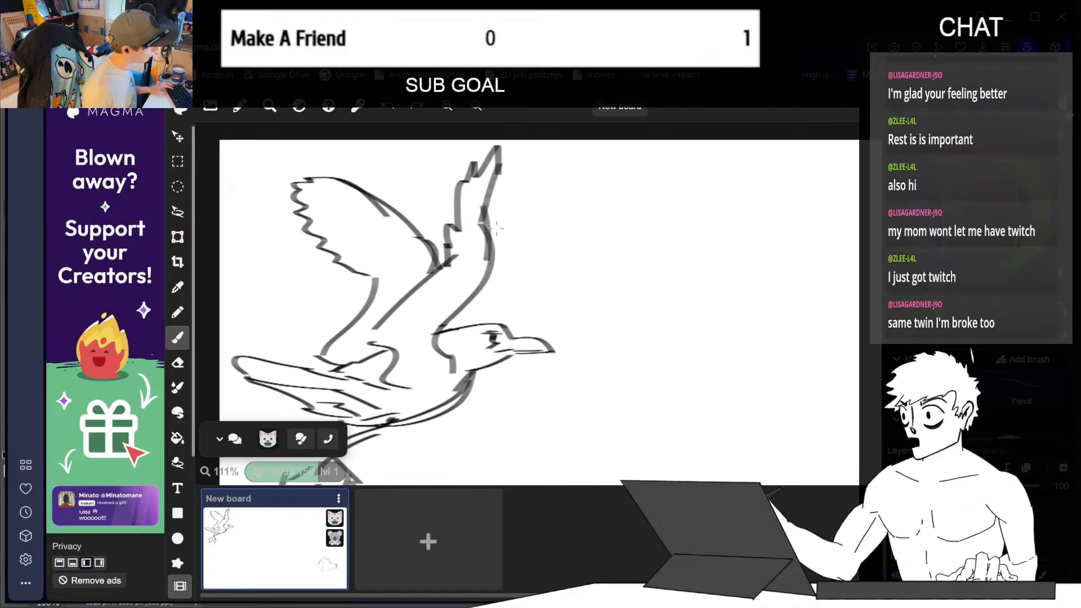
- Reshape the upright wing's tip into a longer, sharp point and clean up the old jagged tip lines with the eraser
mouse_move(480, 221)
left_mouse_down()
mouse_move(515, 147)
mouse_move(463, 180)
left_mouse_up()
key("ctrl+z")
mouse_move(510, 148)
left_mouse_down()
mouse_move(475, 172)
mouse_move(452, 209)
mouse_move(503, 144)
mouse_move(476, 155)
left_mouse_up()
key("ctrl+z")
key("ctrl+z")
key("ctrl+z")
key("e")
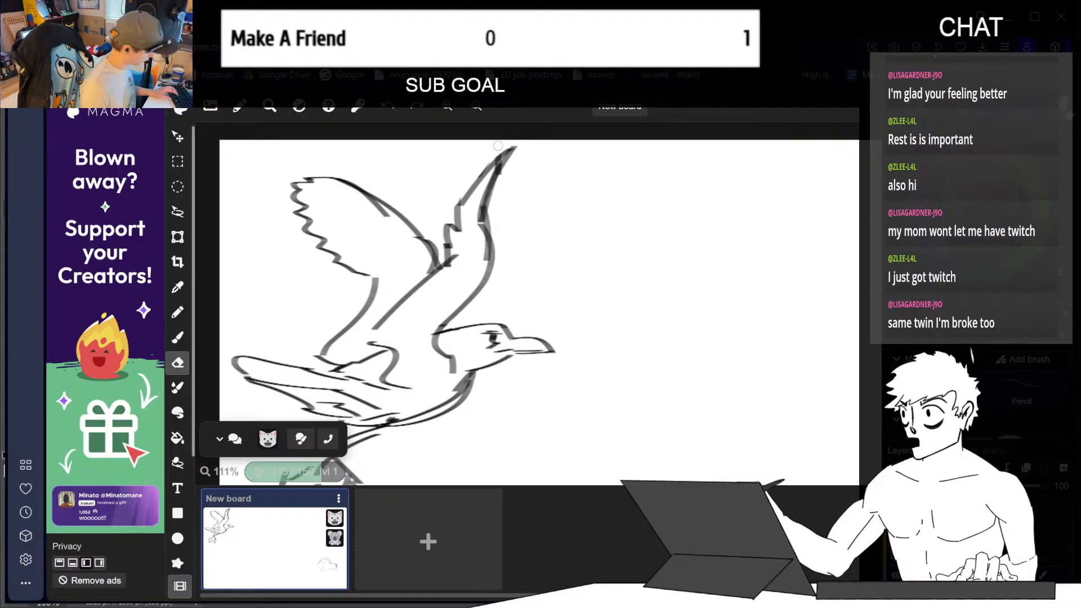
- Darken the upright wing's inner edge below its tip and continue it as a jagged feather line down to the body
key("b")
left_click_drag(467, 179, 456, 220)
key("ctrl+z")
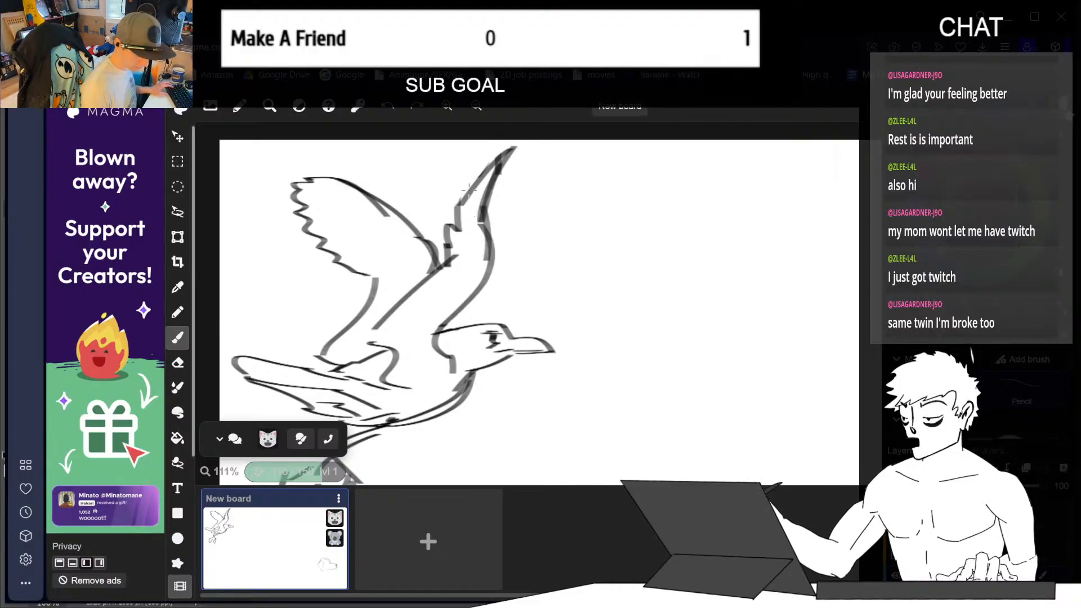
left_click_drag(473, 176, 457, 217)
left_click_drag(498, 159, 461, 197)
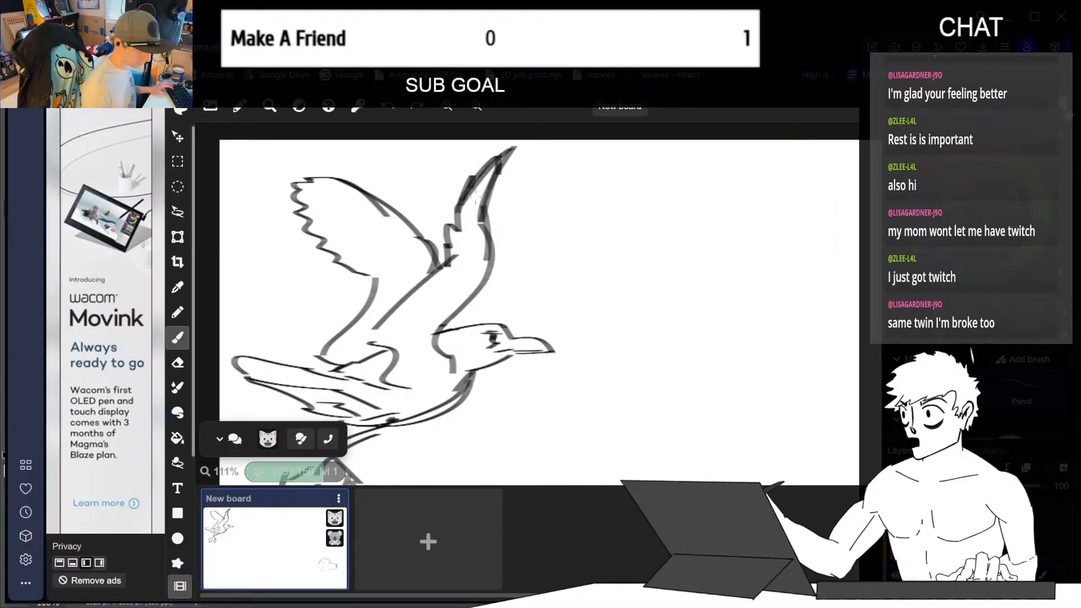
mouse_move(463, 214)
left_mouse_down()
mouse_move(449, 267)
mouse_move(401, 296)
mouse_move(367, 339)
mouse_move(403, 353)
mouse_move(410, 371)
mouse_move(389, 379)
mouse_move(396, 388)
mouse_move(383, 378)
mouse_move(411, 387)
left_mouse_up()
key("ctrl+z")
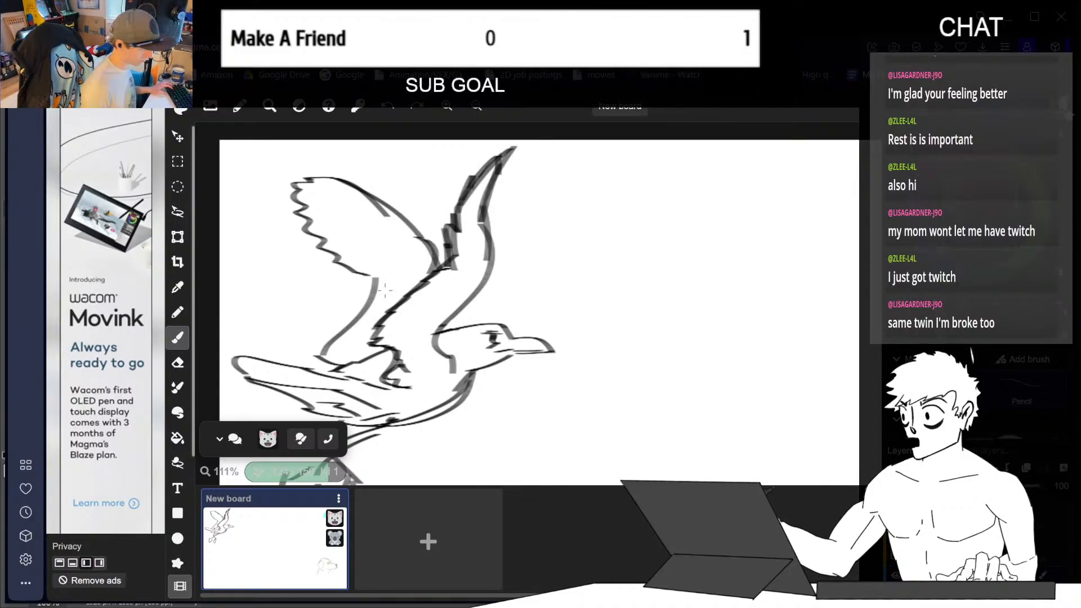
- Draw a jagged feather edge on the far wing from its base at the body up to its bend
mouse_move(338, 336)
left_mouse_down()
mouse_move(327, 358)
mouse_move(341, 362)
left_mouse_up()
key("e")
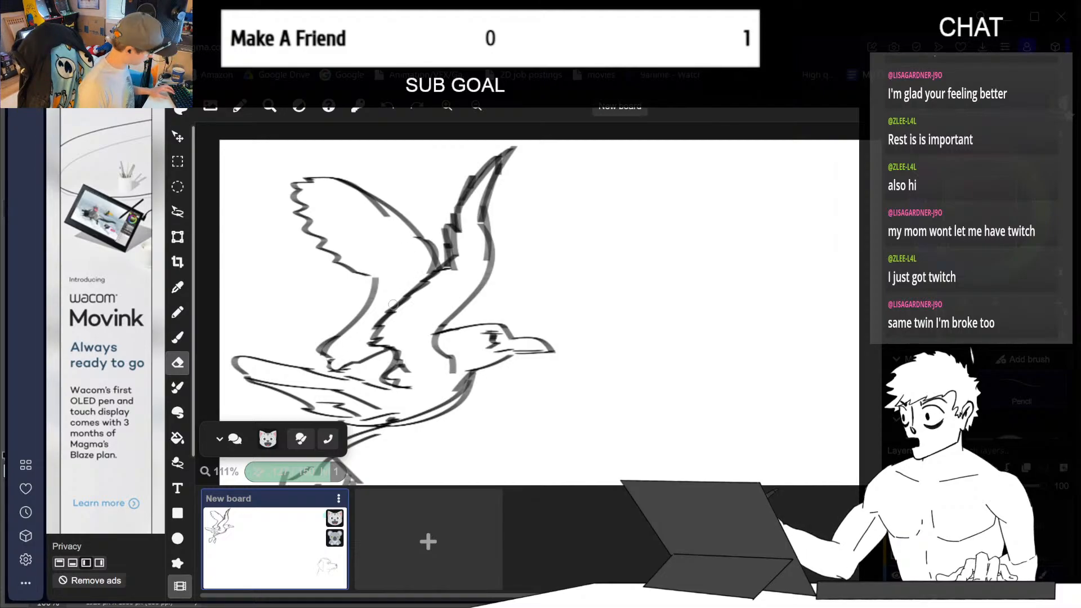
key("b")
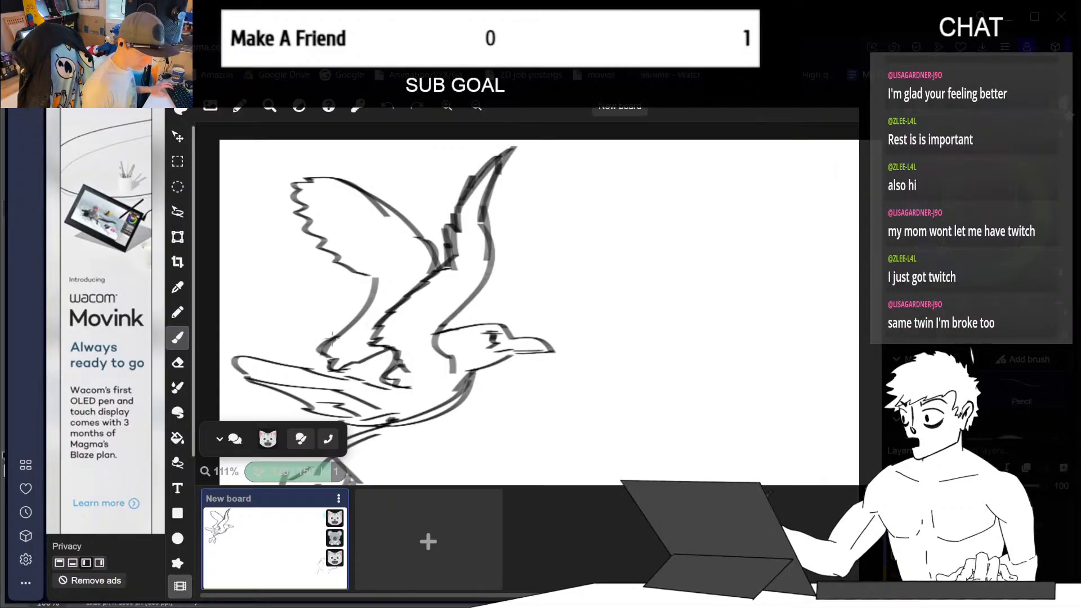
mouse_move(332, 345)
left_mouse_down()
mouse_move(370, 301)
mouse_move(375, 274)
left_mouse_up()
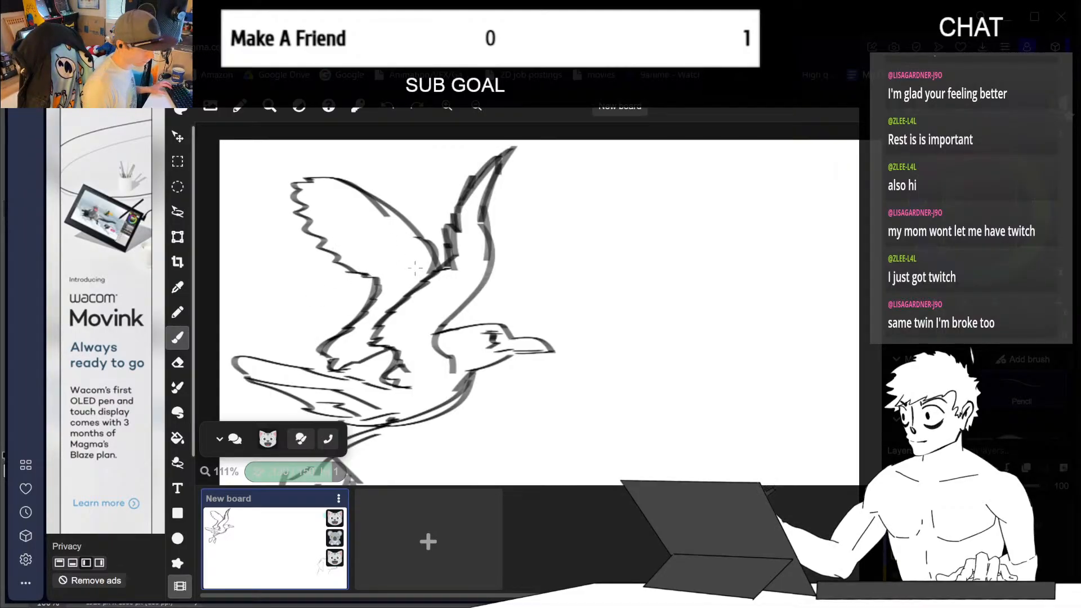
- Extend the far wing into a sharper, pointed tip and redraw its upper edge running down from it
mouse_move(314, 179)
left_mouse_down()
mouse_move(285, 169)
mouse_move(394, 201)
left_mouse_up()
key("ctrl+z")
key("ctrl+z")
key("ctrl+z")
key("ctrl+z")
key("ctrl+z")
key("ctrl+z")
key("ctrl+z")
key("ctrl+z")
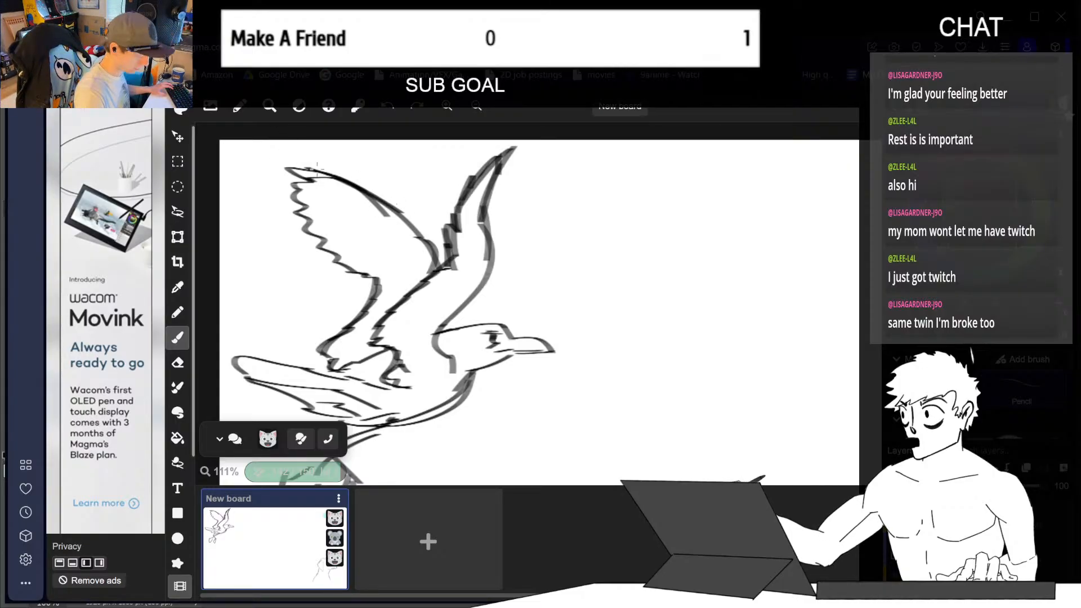
- Redraw the far wing's trailing edge with jagged feather points from tip to bend, and erase the leftover old lines
left_click_drag(304, 185, 367, 266)
key("ctrl+z")
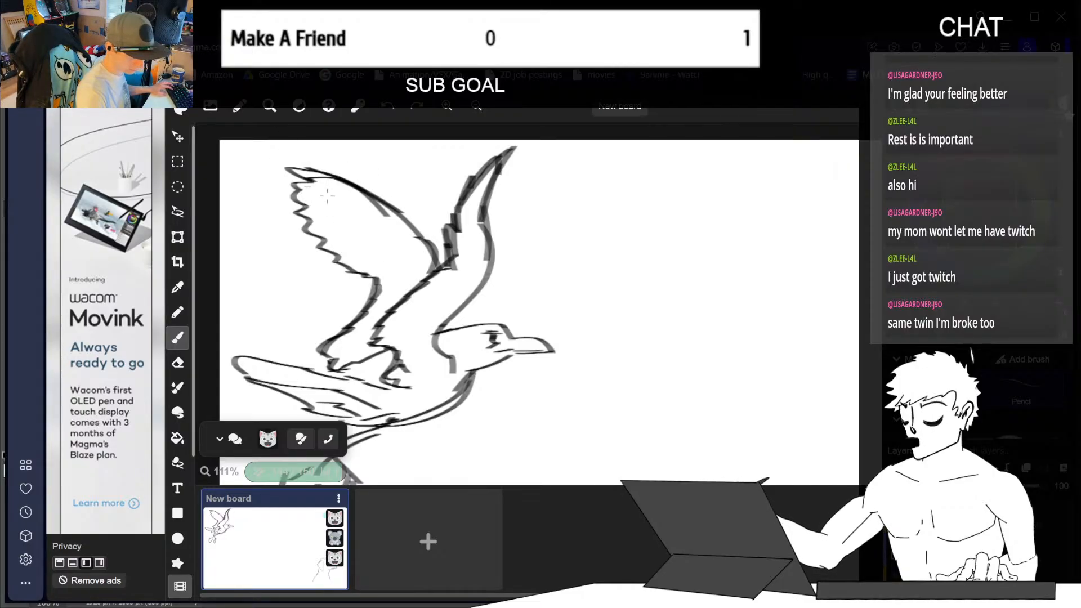
mouse_move(310, 185)
left_mouse_down()
mouse_move(301, 191)
mouse_move(330, 239)
mouse_move(376, 279)
left_mouse_up()
key("ctrl+z")
key("ctrl+shift+z")
key("ctrl+z")
key("ctrl+z")
key("ctrl+z")
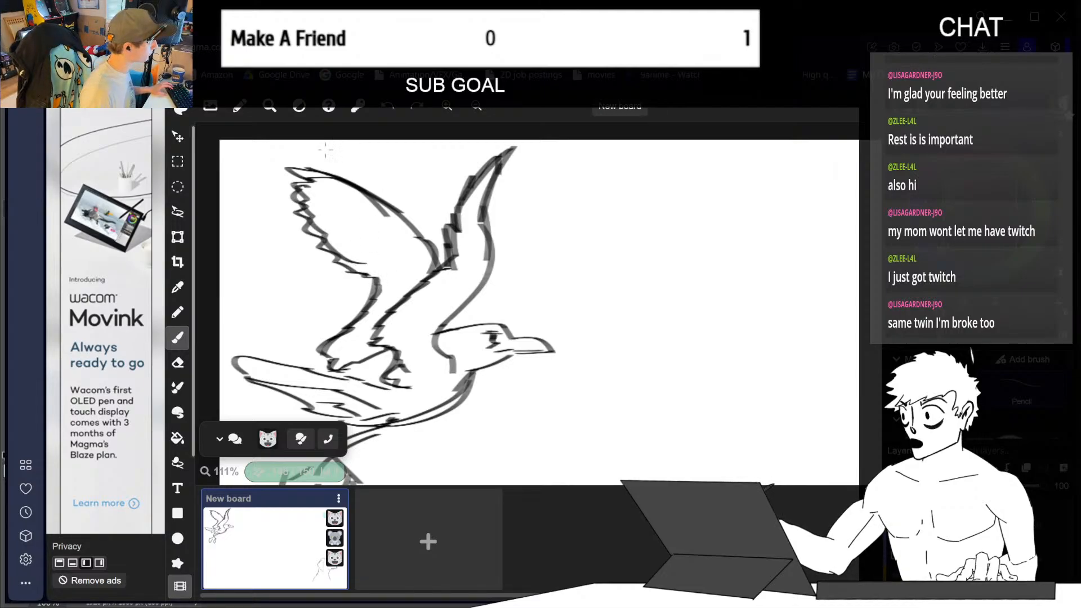
key("ctrl+z")
mouse_move(319, 238)
left_mouse_down()
mouse_move(375, 276)
mouse_move(349, 264)
mouse_move(365, 275)
left_mouse_up()
key("ctrl+z")
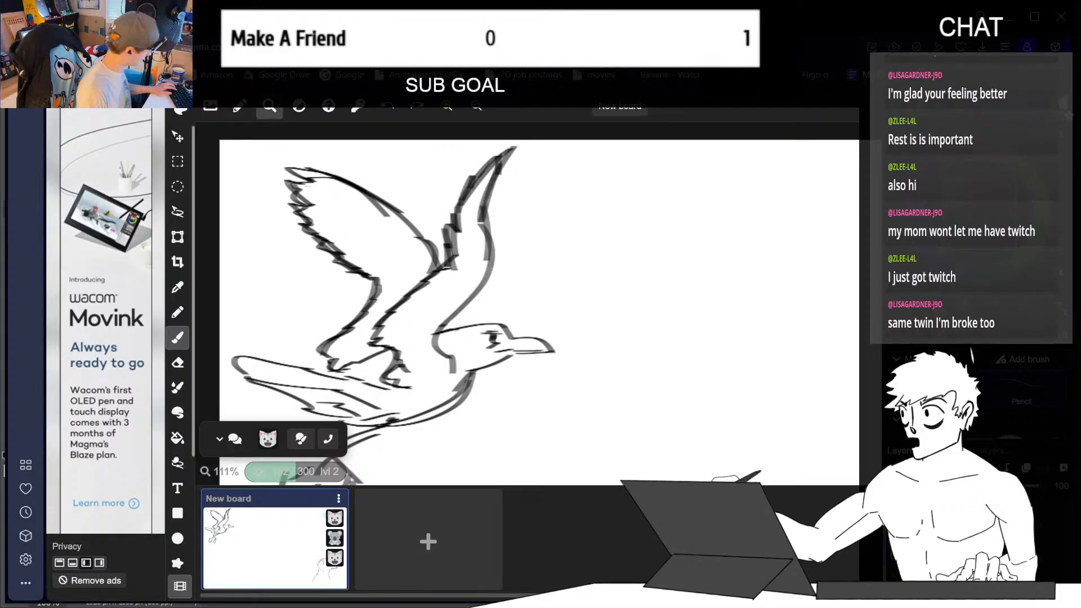
key("e")
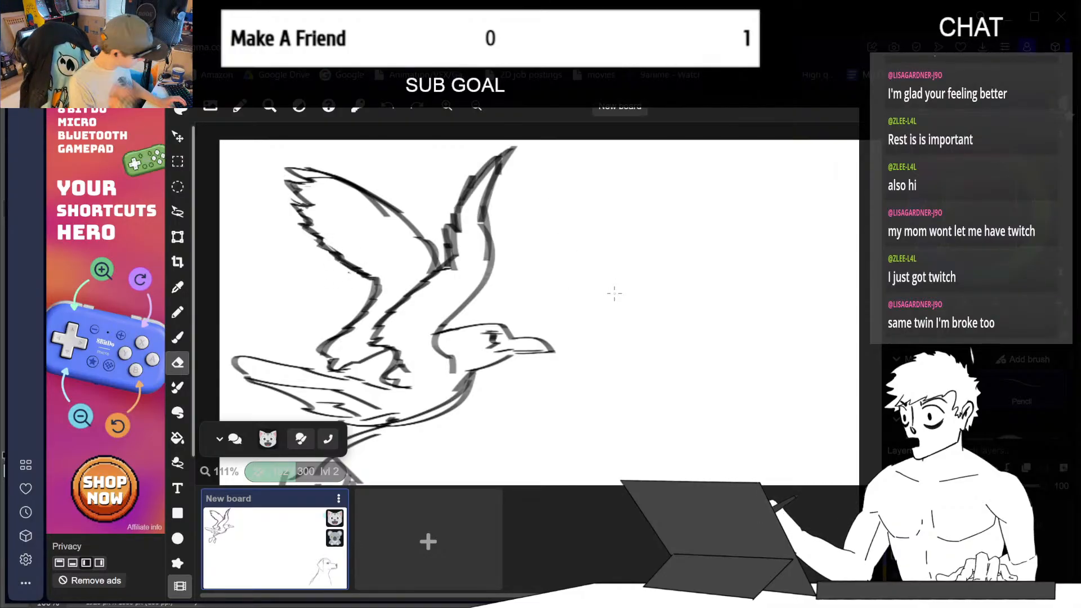
- Erase the bird's heavy eye and redraw it as a smaller, finer eye
key("b")
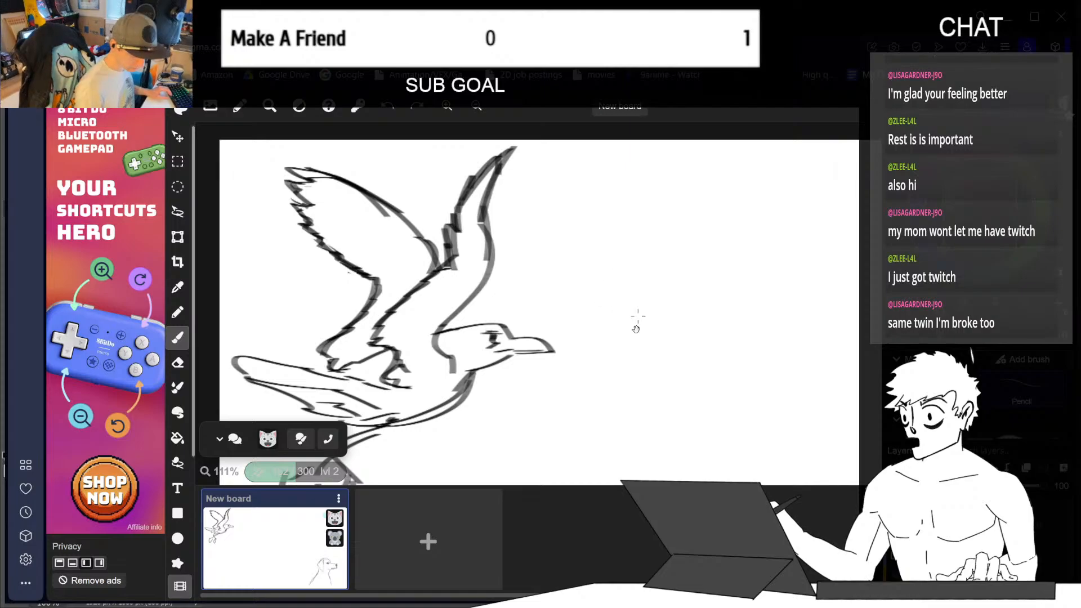
left_click_drag(636, 328, 570, 321)
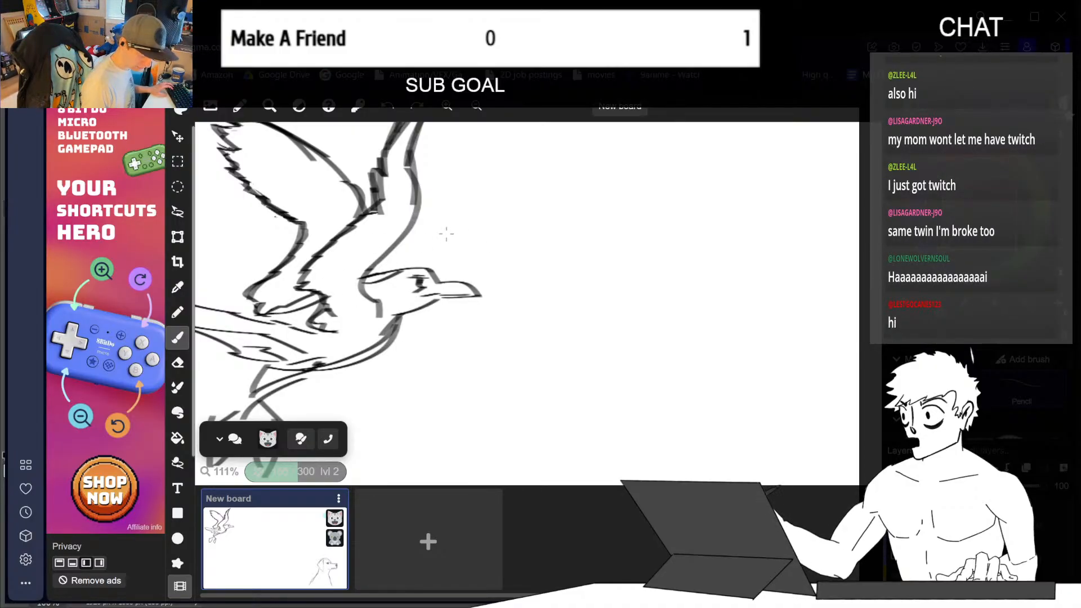
key("e")
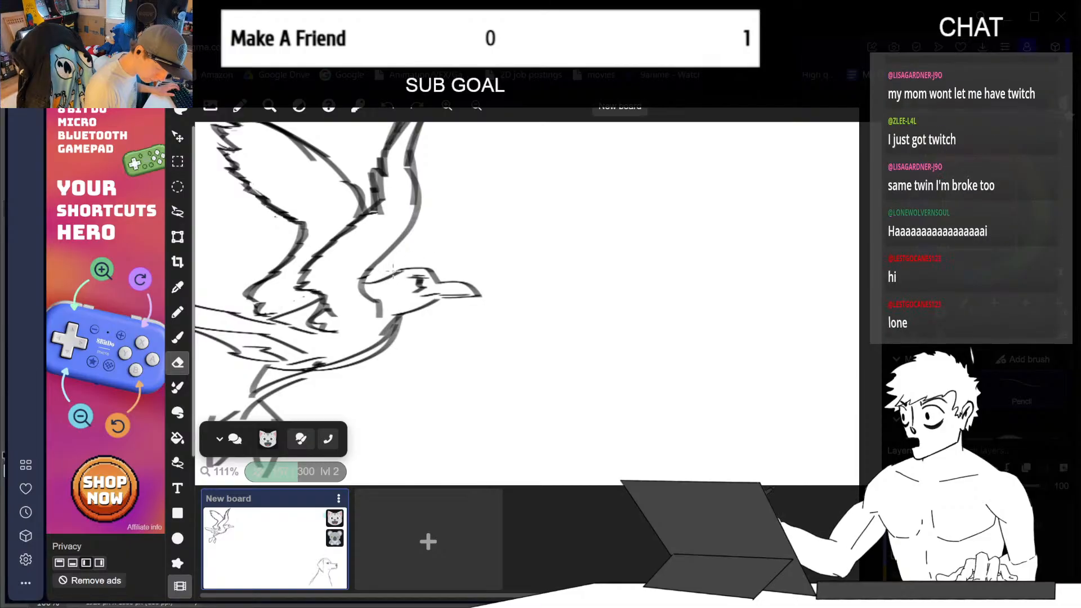
key("space")
left_click_drag(574, 332, 692, 323)
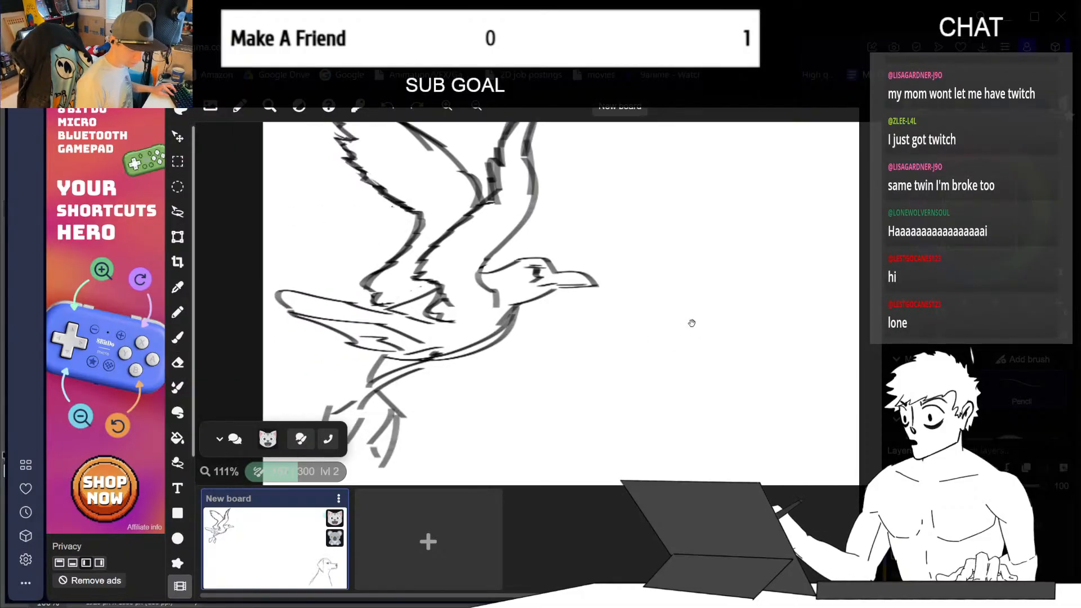
left_click_drag(628, 296, 613, 331)
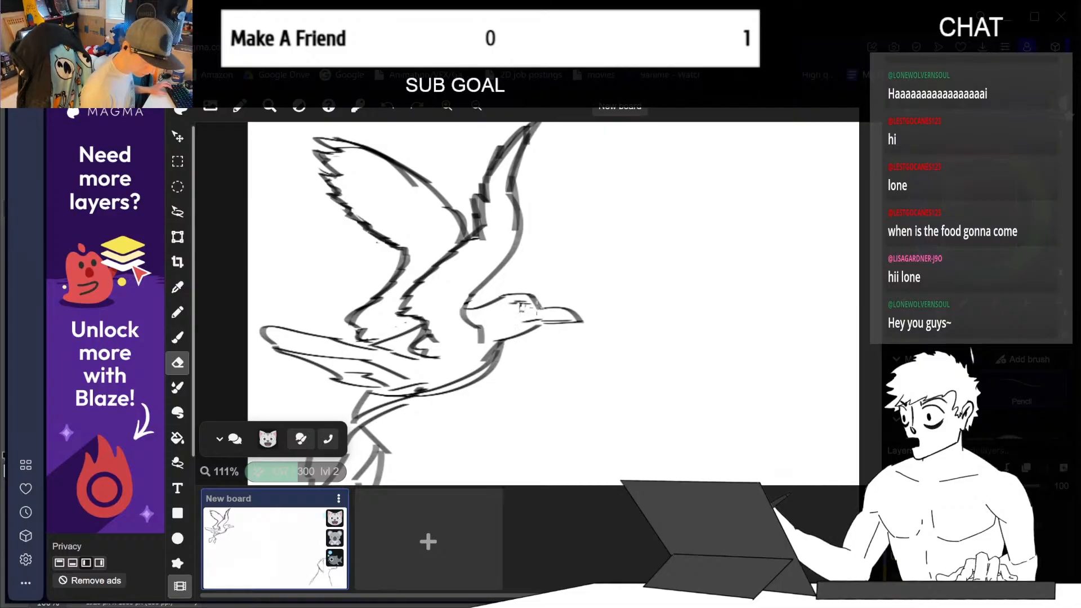
key("b")
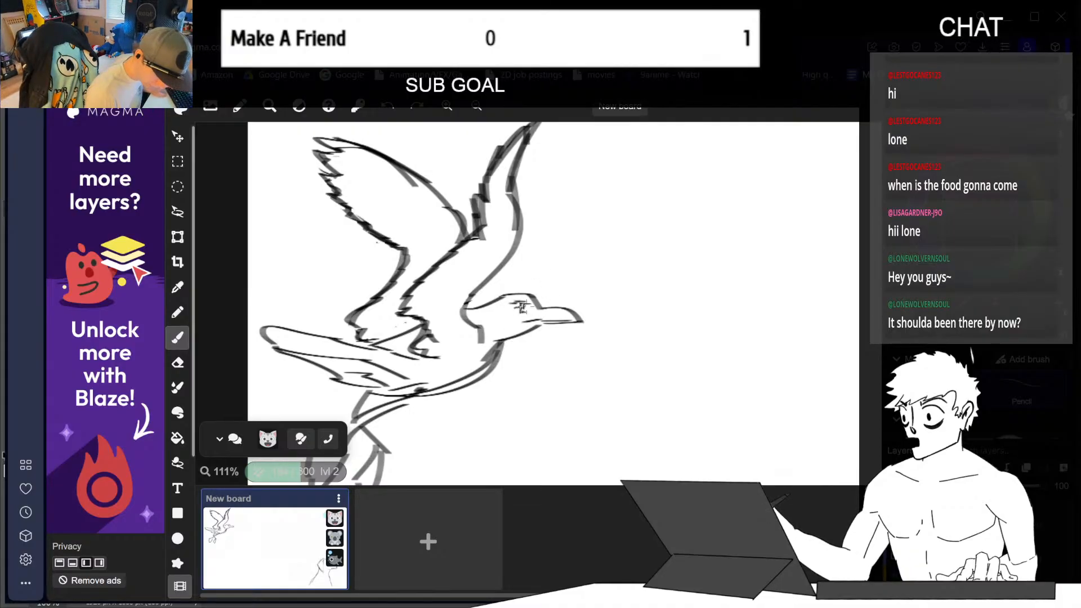
key("e")
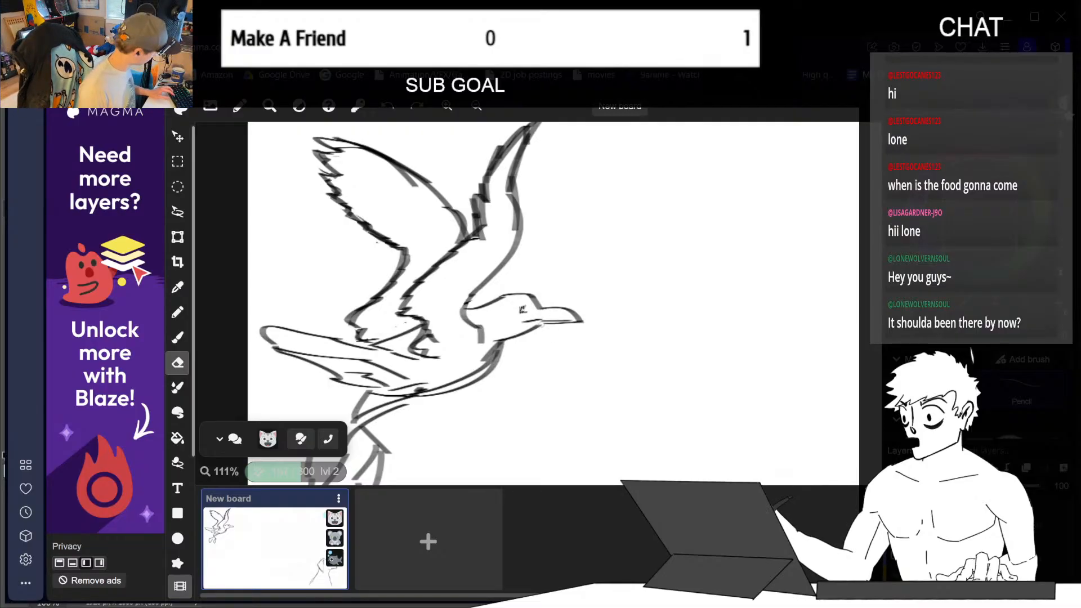
key("b")
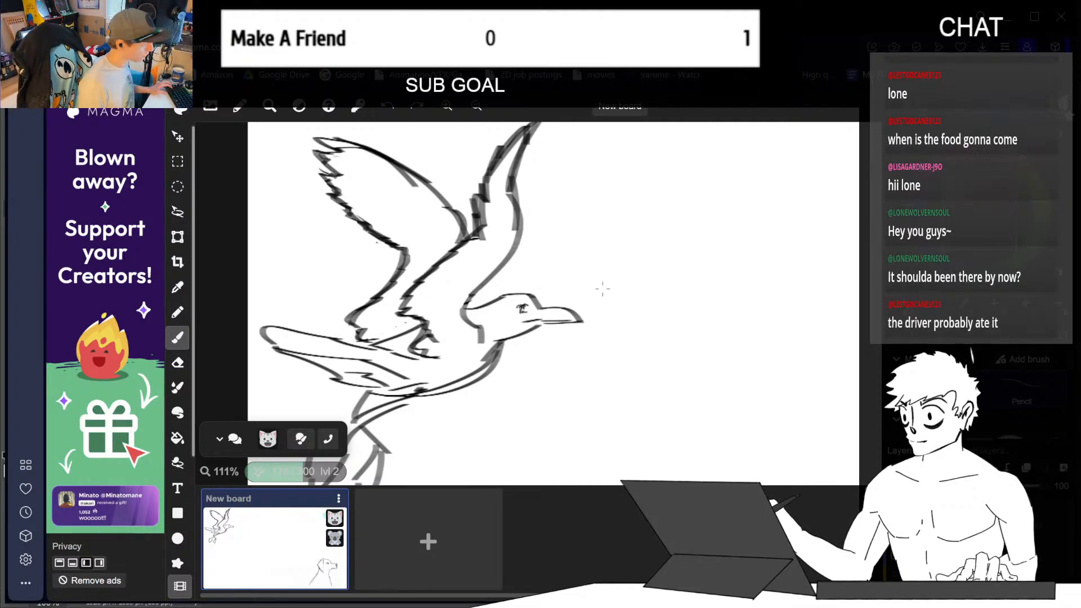
- Add a small nostril mark to the beak and trim the beak's upper edge with the eraser
left_click_drag(557, 314, 564, 312)
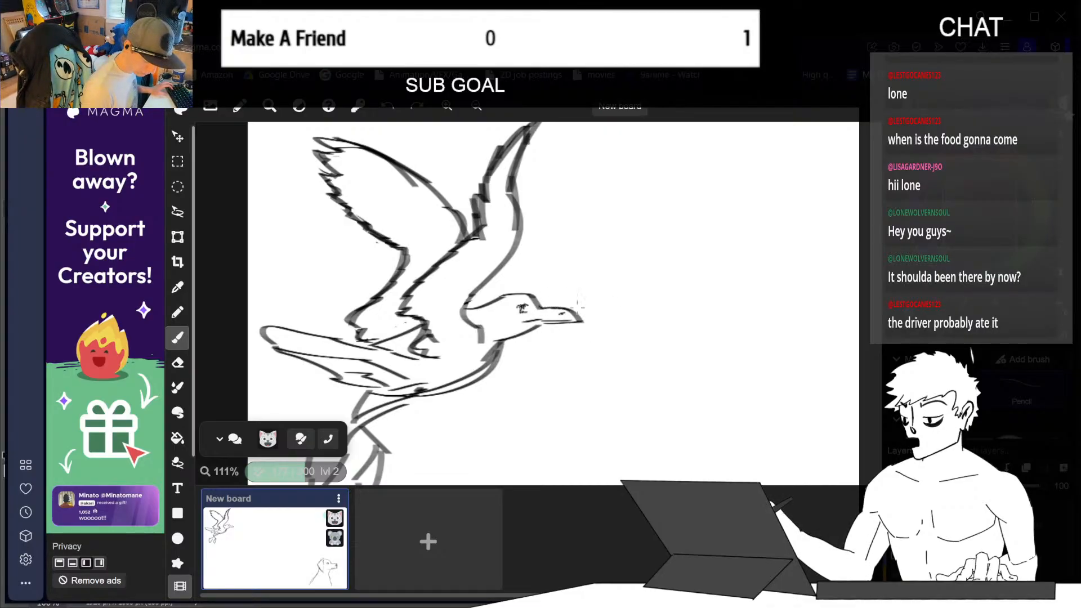
key("e")
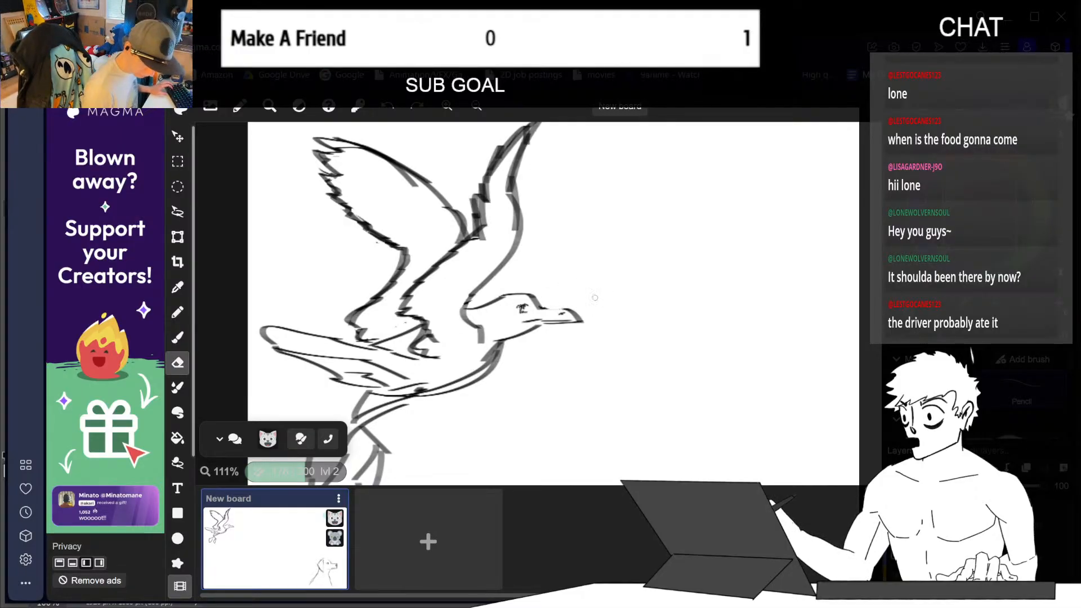
left_click_drag(547, 304, 566, 307)
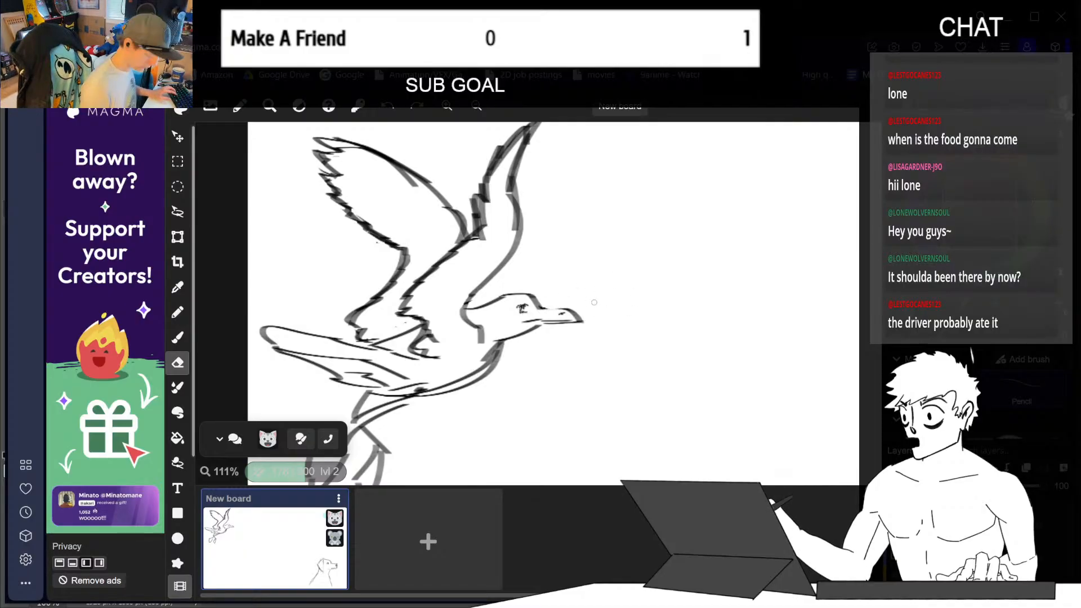
- Refine the mouth line and draw a thin throat line from under the beak to the chest
key("b")
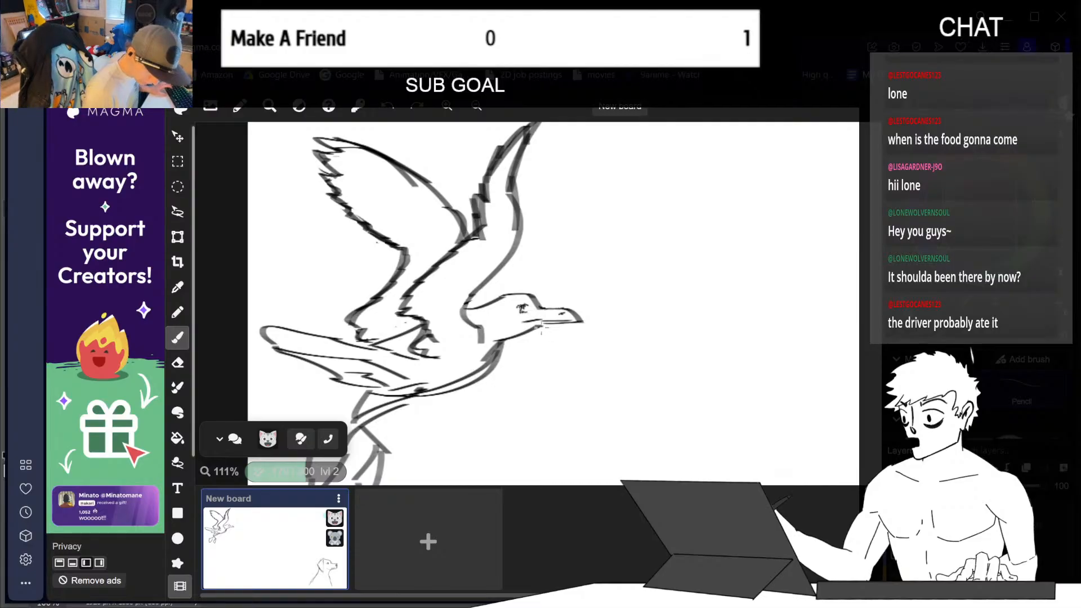
left_click_drag(540, 324, 534, 335)
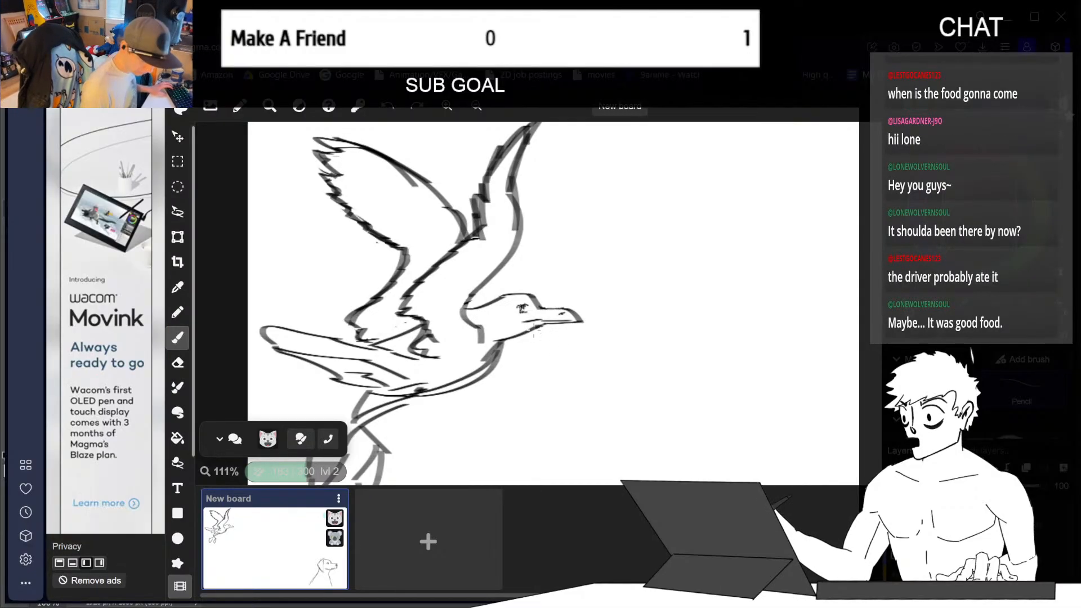
key("ctrl+z")
mouse_move(500, 346)
left_mouse_down()
mouse_move(550, 325)
mouse_move(518, 338)
mouse_move(539, 328)
left_mouse_up()
- Thin the chest and belly contour with the eraser and add short feather strokes where the belly meets the tail
key("e")
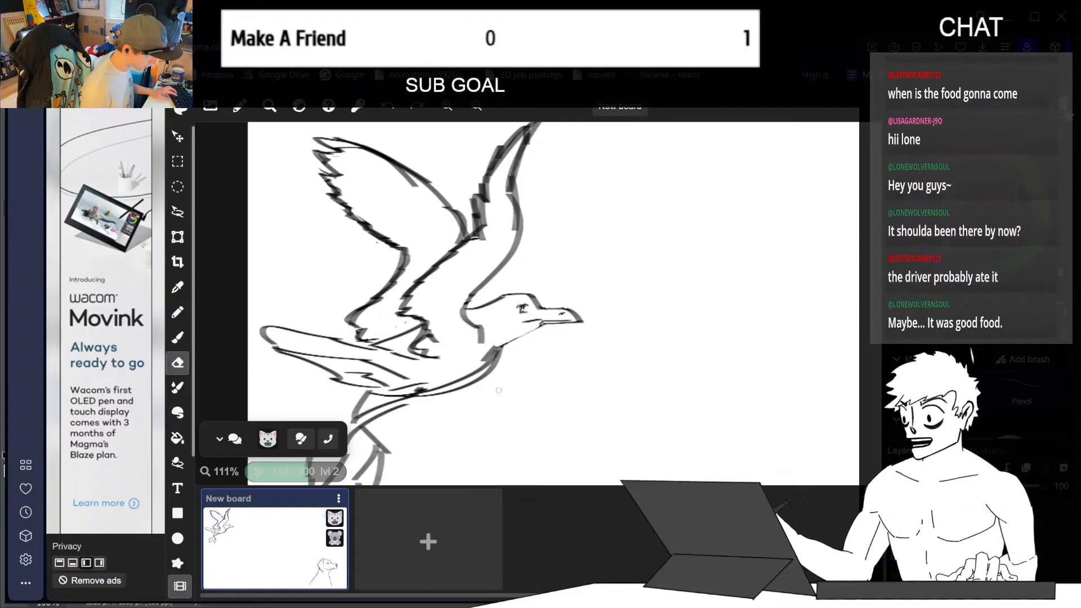
left_click_drag(496, 342, 438, 388)
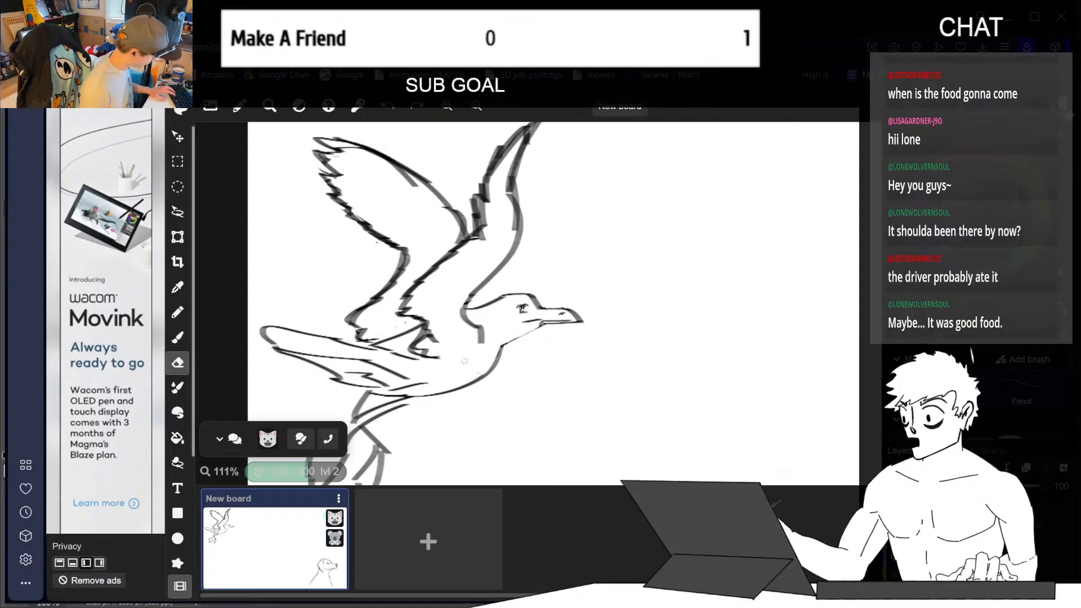
key("b")
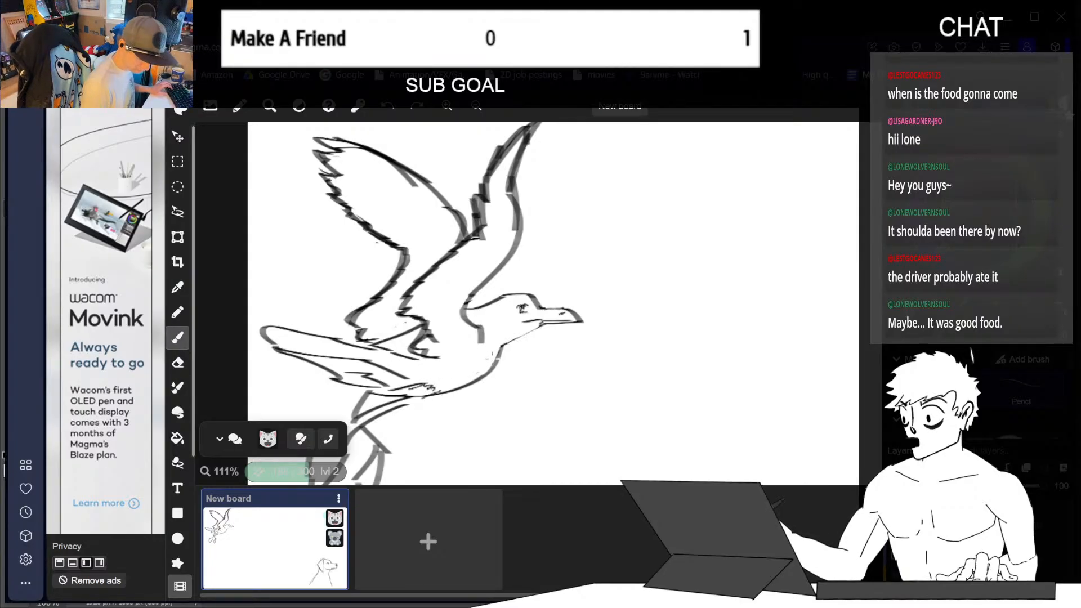
key("space")
left_click_drag(616, 360, 578, 376)
mouse_move(462, 360)
left_mouse_down()
mouse_move(505, 338)
mouse_move(459, 359)
left_mouse_up()
key("ctrl+z")
key("ctrl+z")
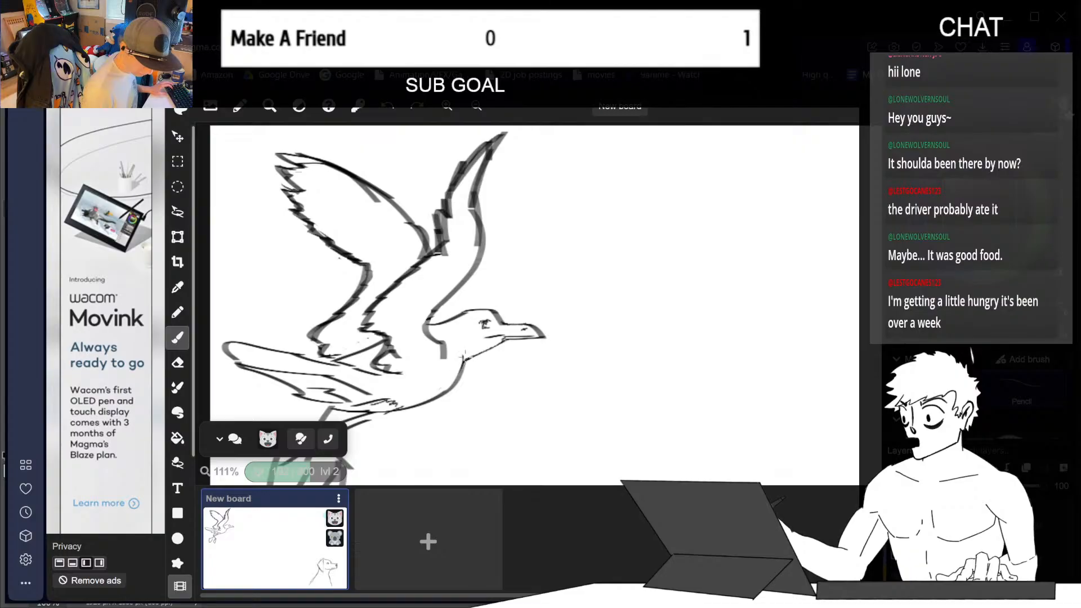
- Shade the underside of the tail with dense hatching strokes running toward the belly
left_click_drag(565, 327, 613, 324)
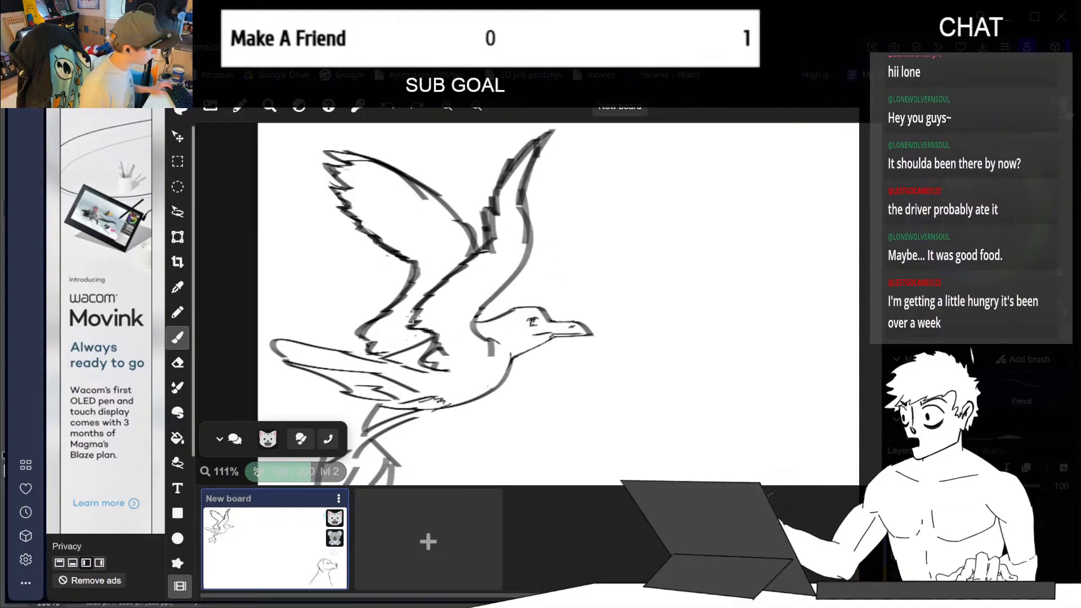
left_click_drag(380, 375, 422, 383)
key("ctrl+z")
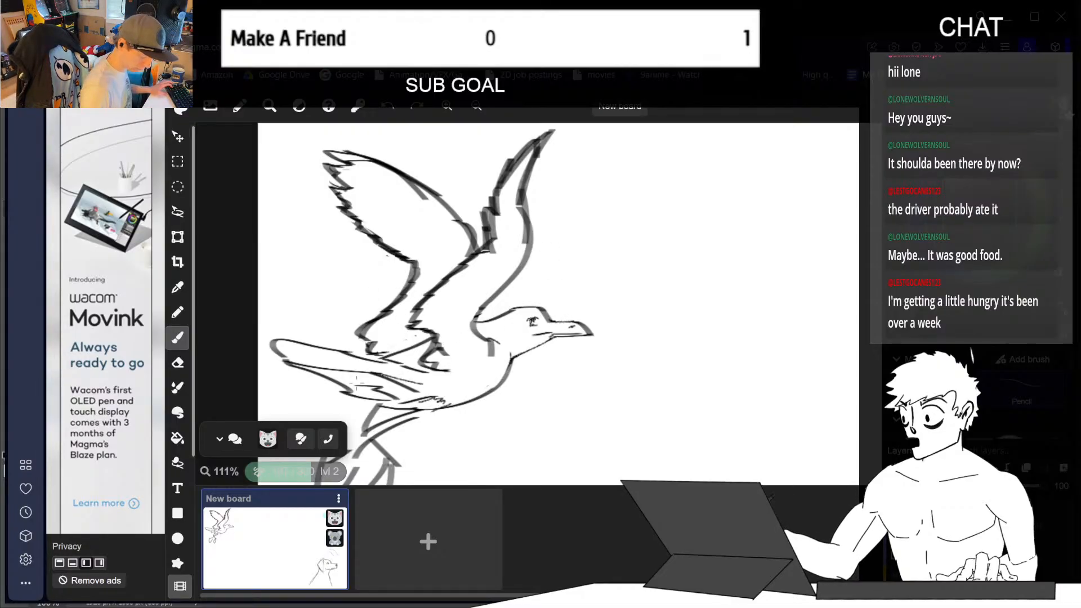
mouse_move(313, 368)
left_mouse_down()
mouse_move(394, 388)
mouse_move(372, 401)
mouse_move(429, 396)
left_mouse_up()
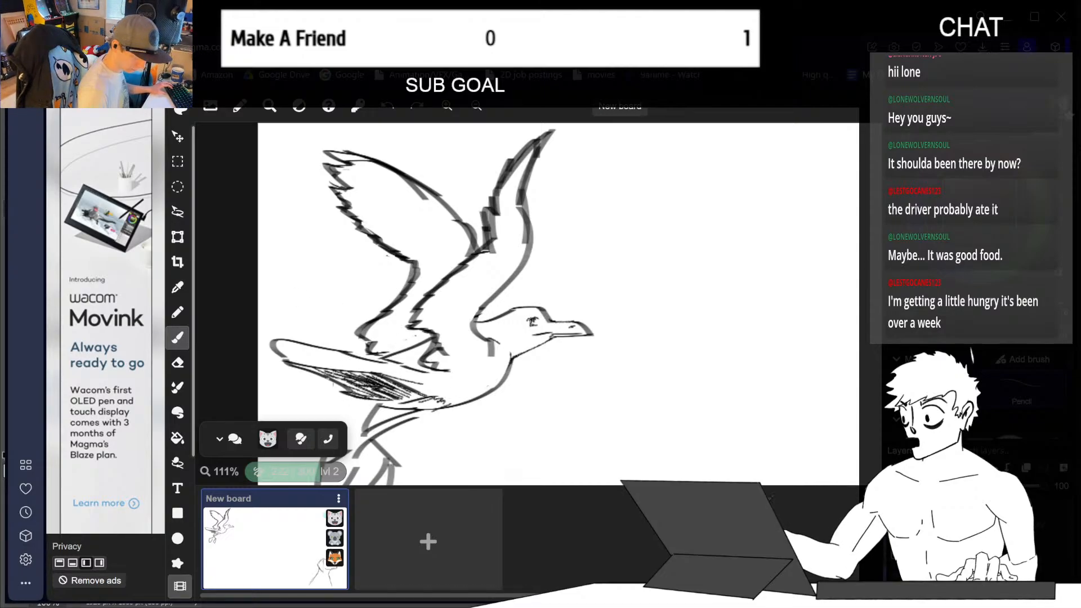
mouse_move(333, 374)
left_mouse_down()
mouse_move(368, 396)
mouse_move(367, 386)
mouse_move(444, 397)
left_mouse_up()
left_click_drag(414, 383, 452, 397)
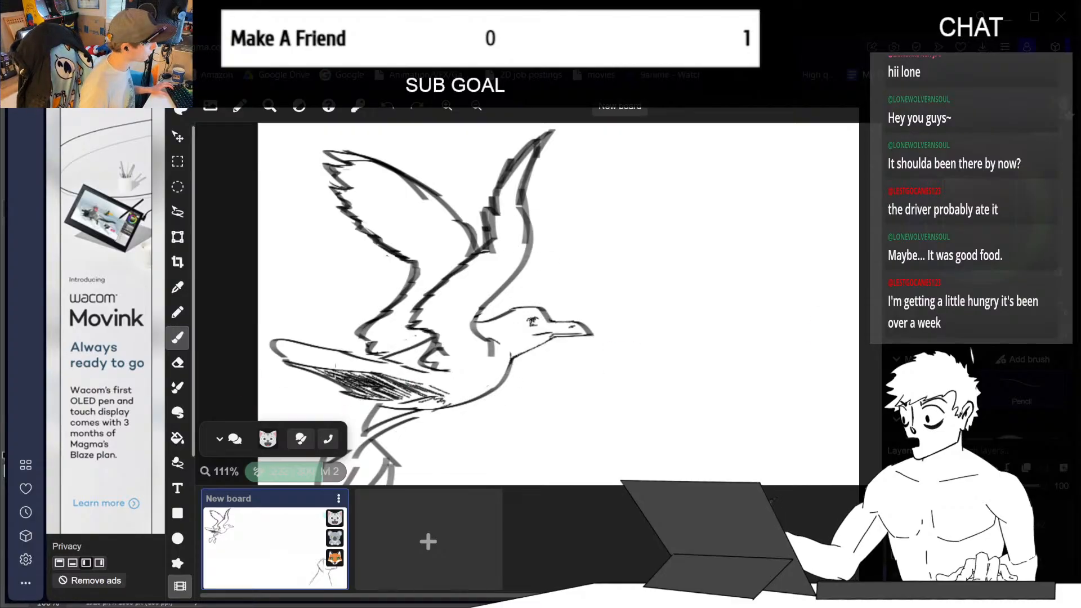
mouse_move(383, 401)
left_mouse_down()
mouse_move(418, 411)
mouse_move(434, 398)
left_mouse_up()
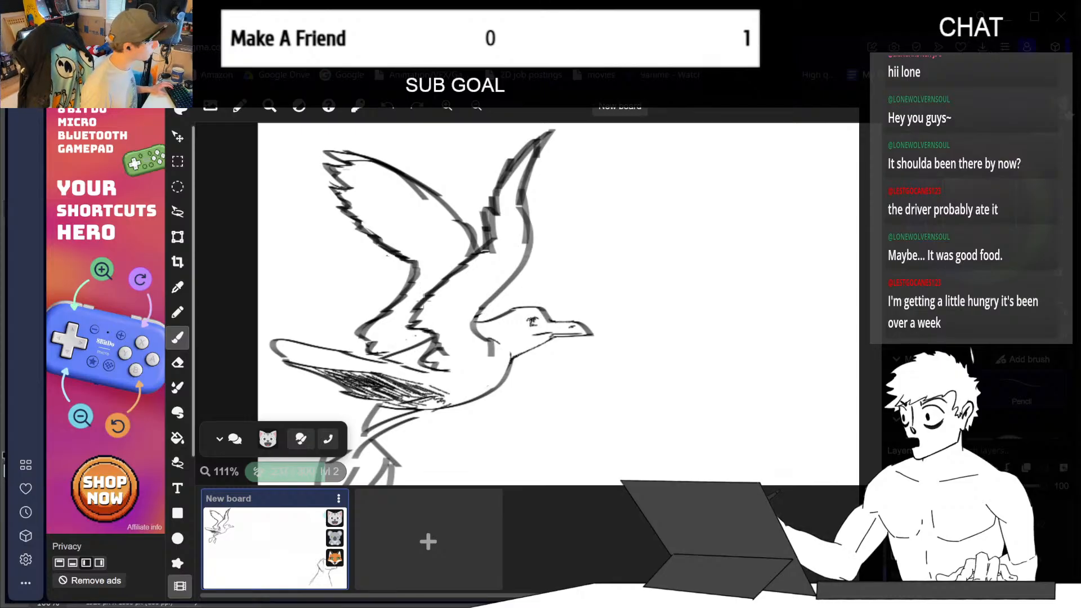
- Hatch dark feather shading along the tips and jagged inner edges of both raised wings
mouse_move(372, 230)
left_mouse_down()
mouse_move(344, 189)
mouse_move(354, 179)
mouse_move(345, 152)
mouse_move(394, 169)
mouse_move(334, 170)
mouse_move(377, 161)
mouse_move(408, 177)
left_mouse_up()
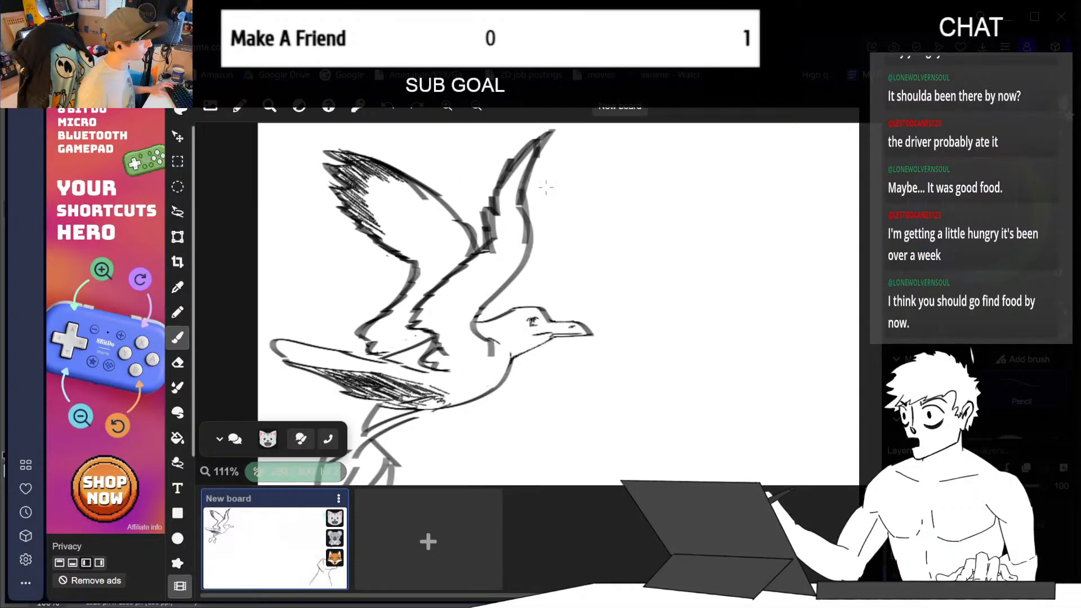
mouse_move(557, 125)
left_mouse_down()
mouse_move(495, 204)
mouse_move(492, 256)
mouse_move(463, 272)
left_mouse_up()
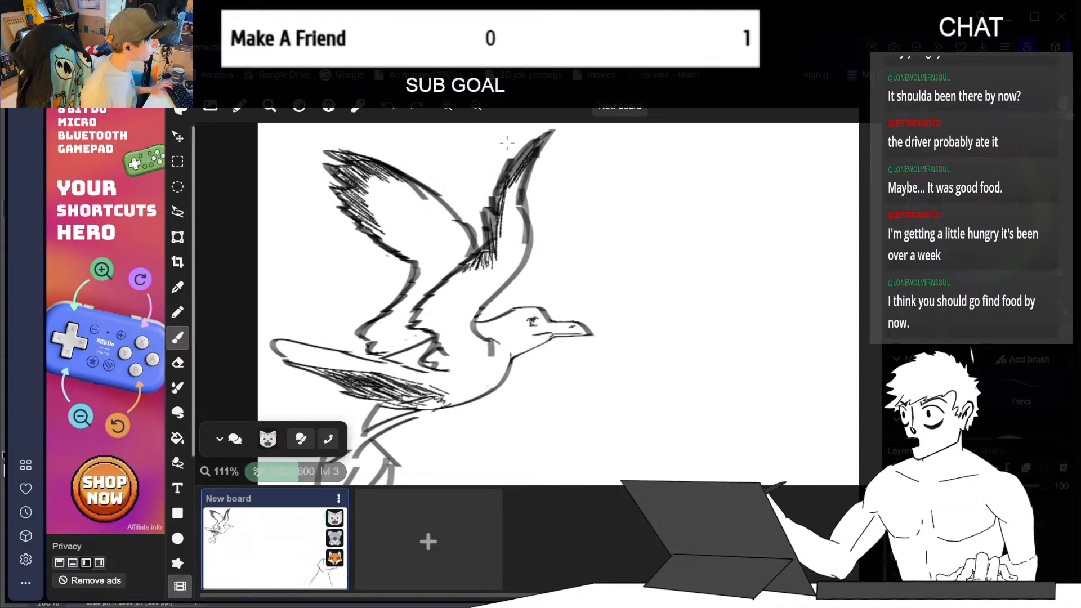
- Hatch additional dark strokes inside the feathered tip of the flying bird's front wing, running down from the point
left_click_drag(529, 168, 518, 197)
left_click_drag(522, 171, 510, 204)
left_click_drag(521, 170, 506, 206)
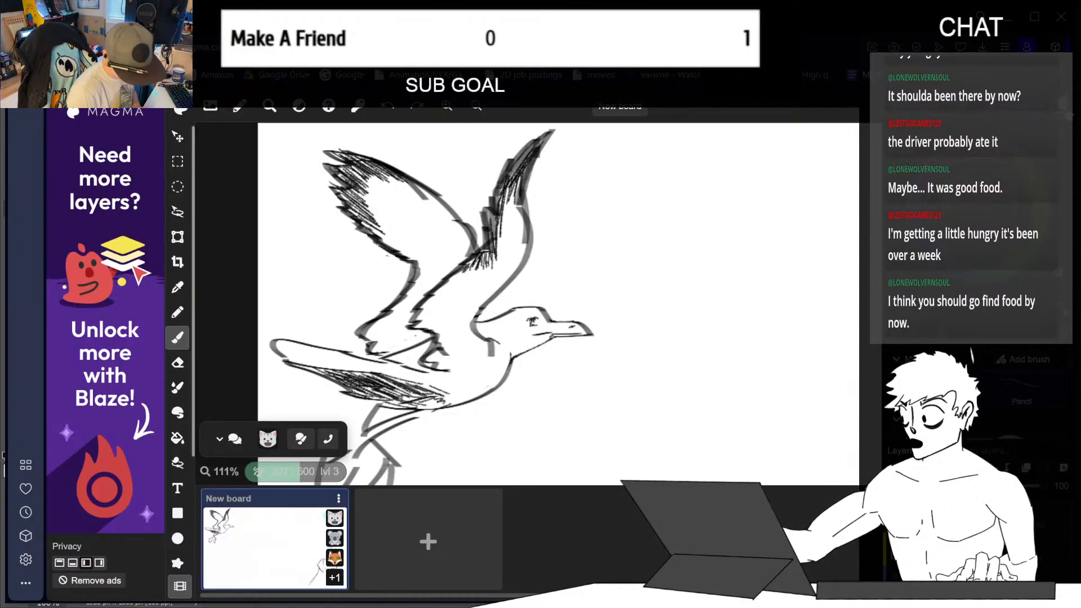
key("space")
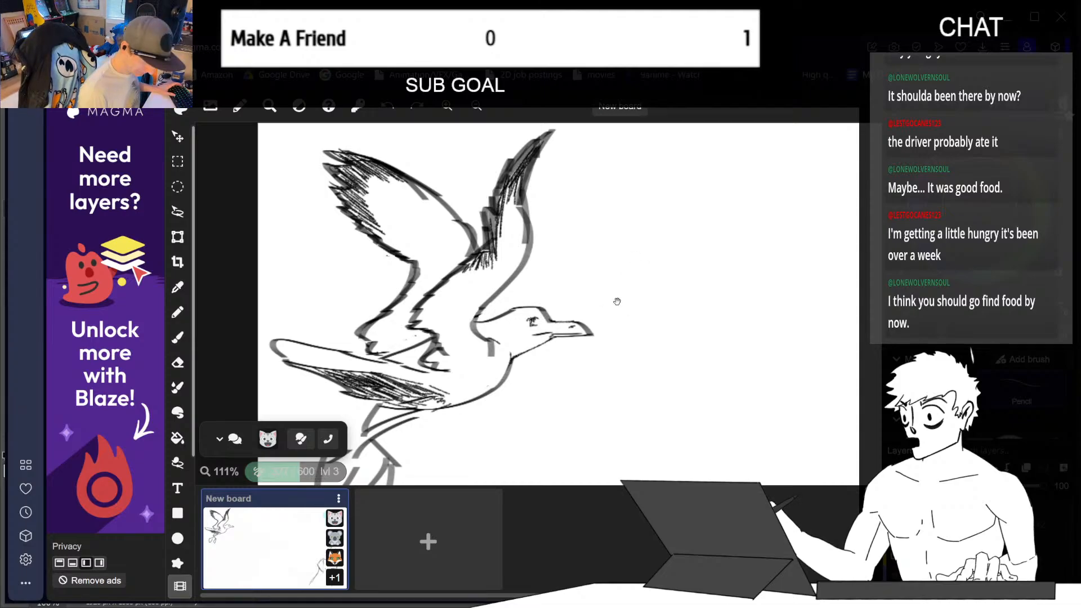
mouse_move(637, 325)
left_mouse_down()
mouse_move(665, 272)
mouse_move(583, 339)
left_mouse_up()
key("minus")
key("space")
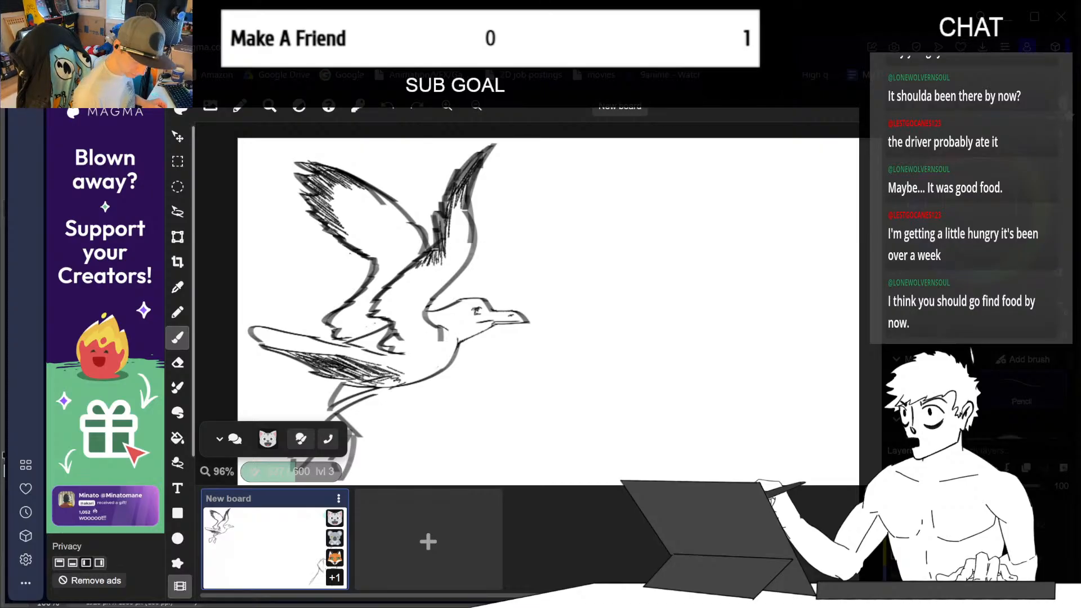
mouse_move(588, 271)
left_mouse_down()
mouse_move(597, 327)
mouse_move(673, 298)
left_mouse_up()
key("ctrl+z")
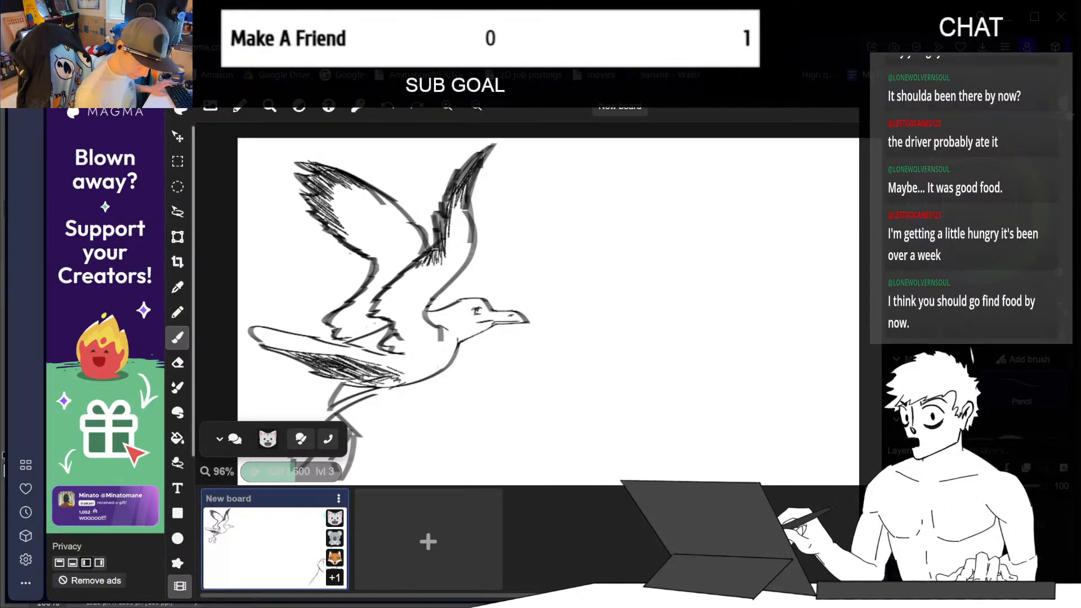
mouse_move(553, 254)
left_mouse_down()
mouse_move(543, 280)
mouse_move(591, 323)
mouse_move(684, 306)
left_mouse_up()
key("ctrl+z")
key("space")
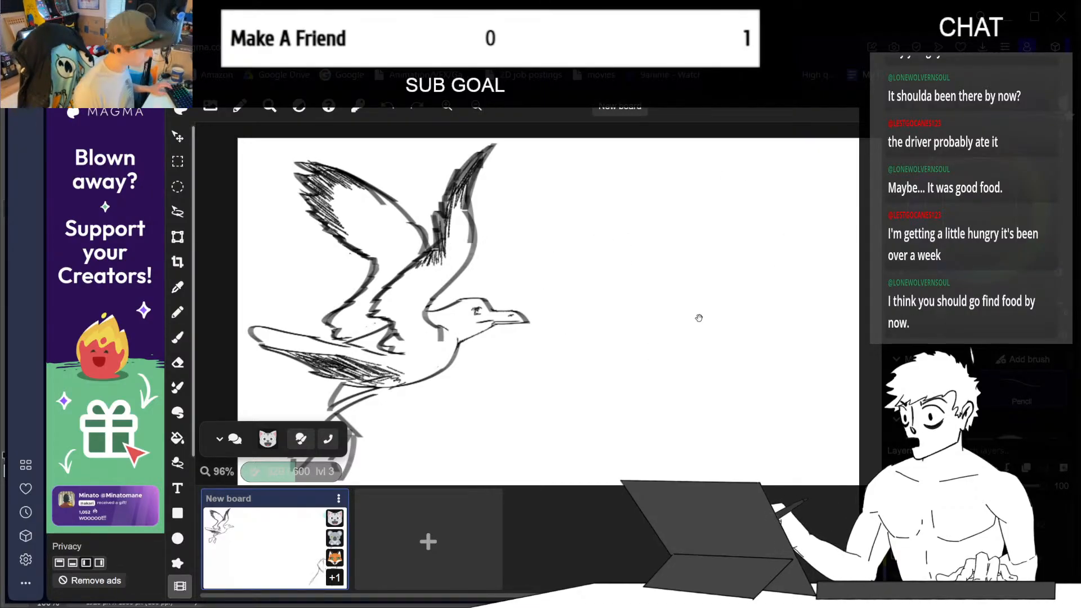
- Try to block in a second bird beside the first with a small head circle and a larger overlapping body oval
left_click_drag(792, 352, 686, 307)
left_click_drag(566, 198, 574, 197)
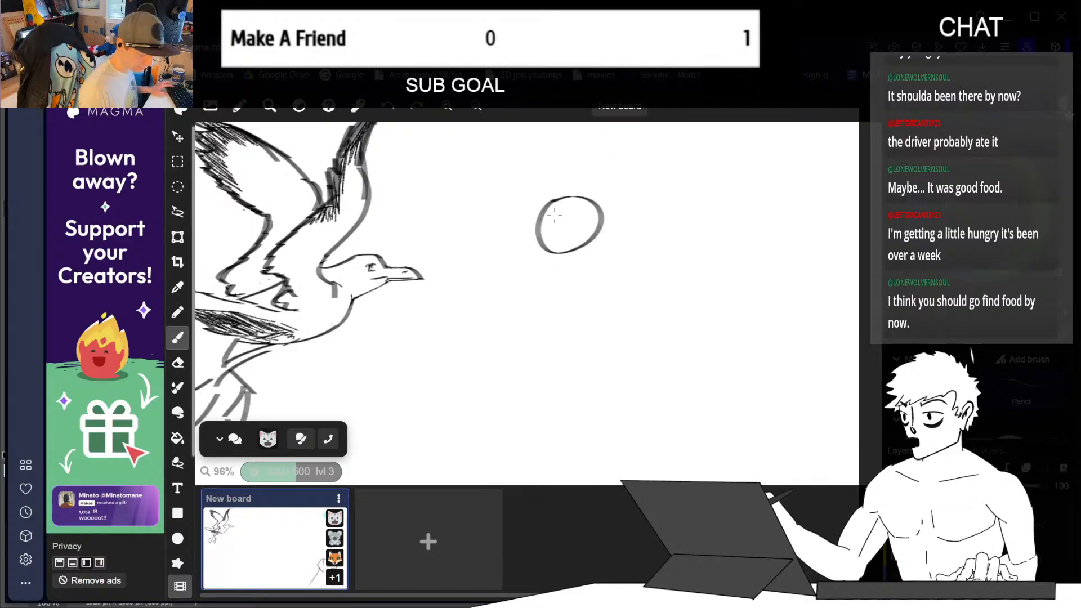
left_click_drag(544, 238, 498, 265)
key("ctrl+z")
key("ctrl+z")
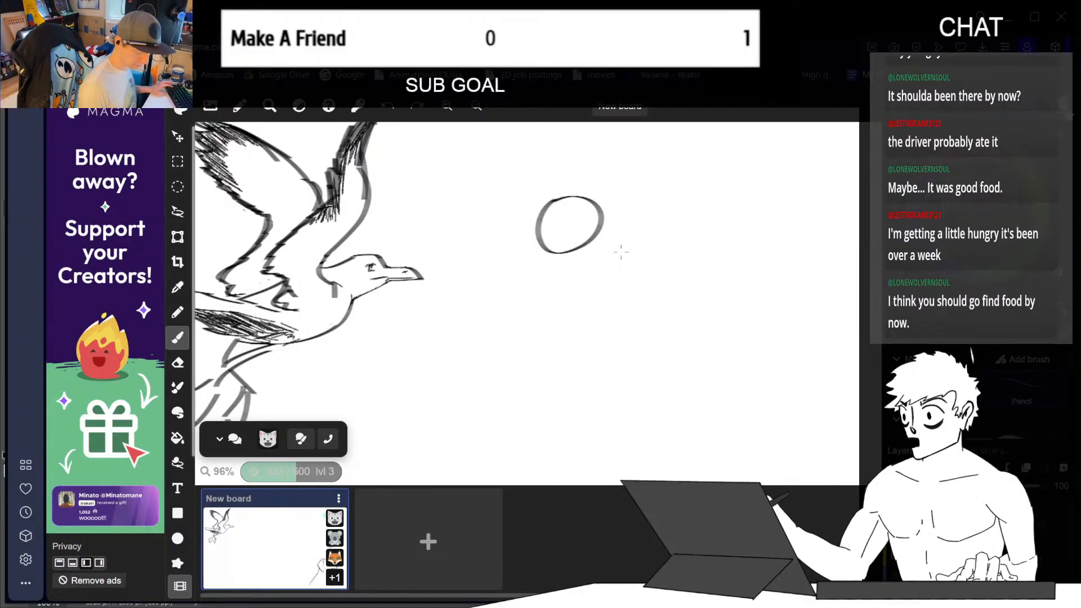
key("space")
left_click_drag(643, 277, 627, 345)
mouse_move(631, 227)
left_mouse_down()
mouse_move(579, 286)
mouse_move(625, 250)
mouse_move(588, 222)
left_mouse_up()
key("ctrl+z")
key("ctrl+z")
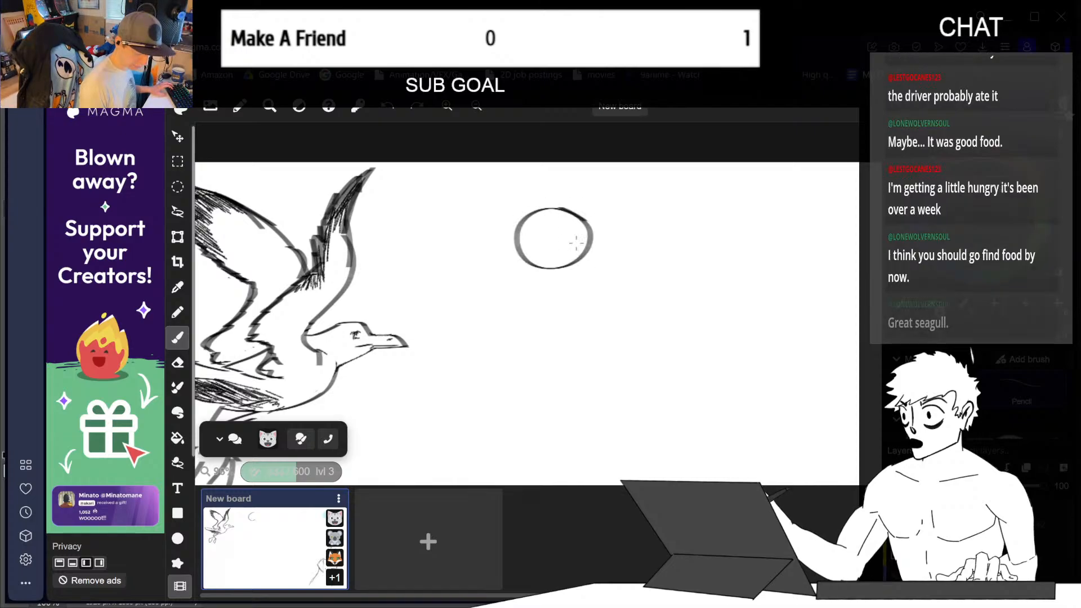
left_click_drag(503, 229, 498, 246)
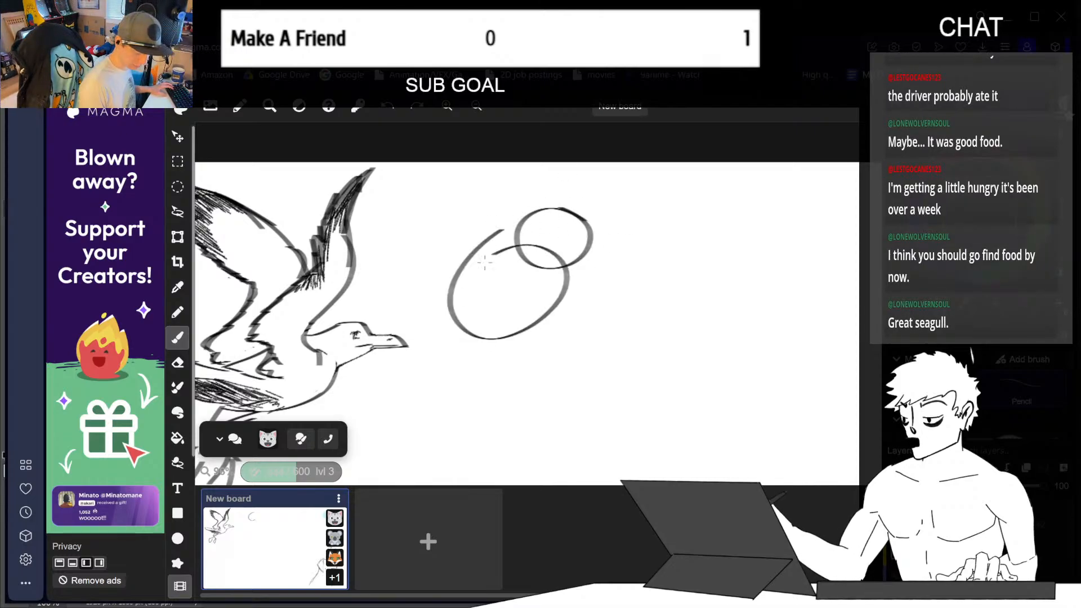
key("ctrl+z")
key("ctrl+z")
- Try a large tilted body oval with a short curve beside its lower edge in the blank area
key("space")
left_click_drag(685, 287, 773, 121)
left_click_drag(608, 312, 488, 460)
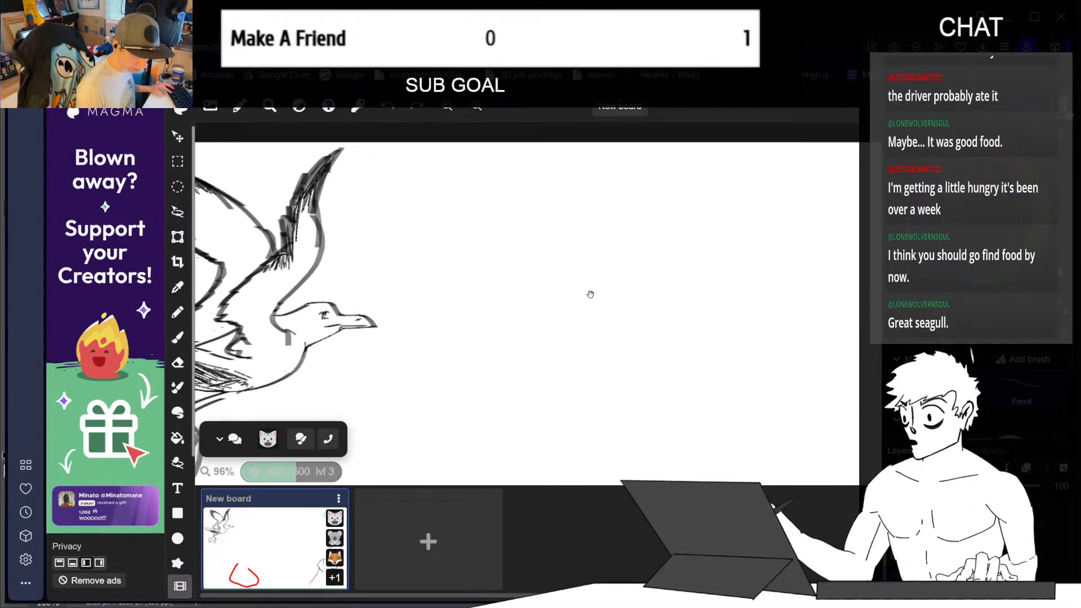
left_click_drag(531, 230, 509, 238)
left_click_drag(467, 286, 451, 345)
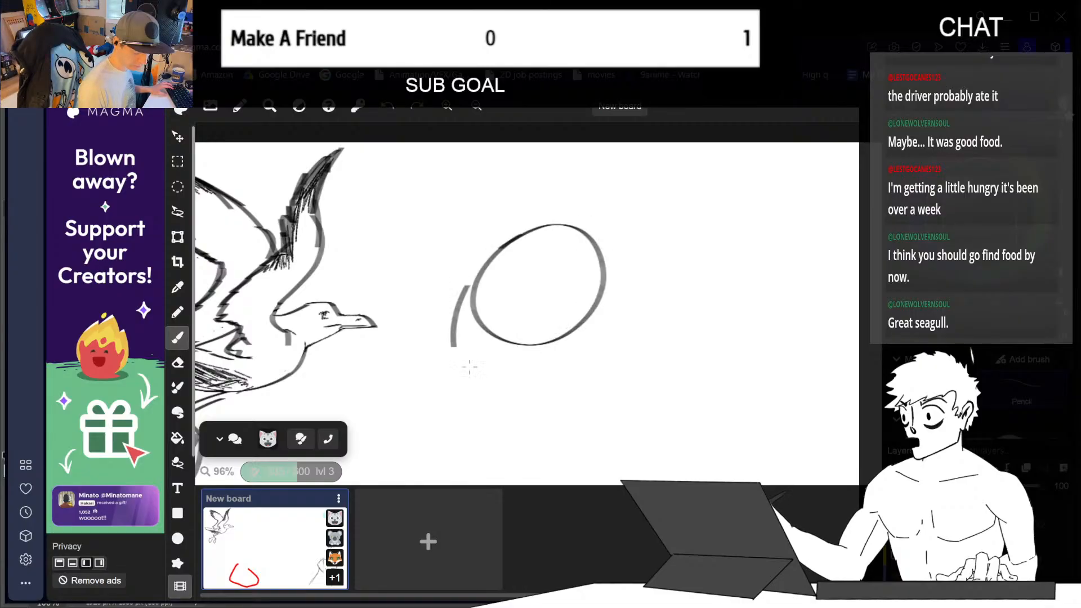
key("ctrl+z")
key("ctrl+z")
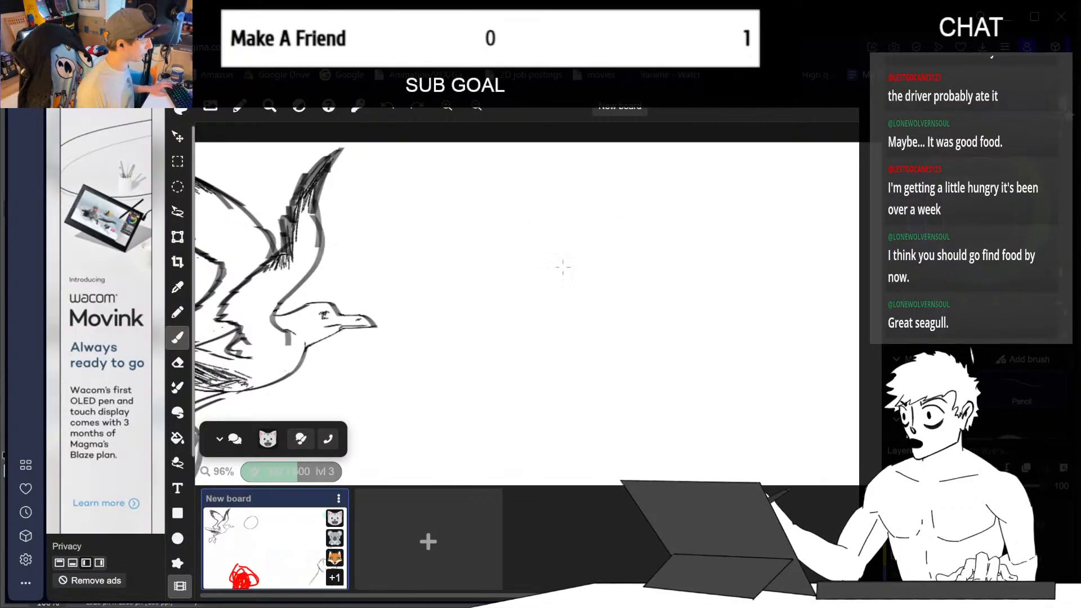
- Draw a large tilted oval for the second bird's body in the empty area in front of the flying bird
left_click_drag(565, 226, 516, 249)
key("ctrl+z")
mouse_move(574, 224)
left_mouse_down()
mouse_move(509, 355)
mouse_move(534, 241)
mouse_move(507, 349)
mouse_move(577, 347)
left_mouse_up()
key("ctrl+z")
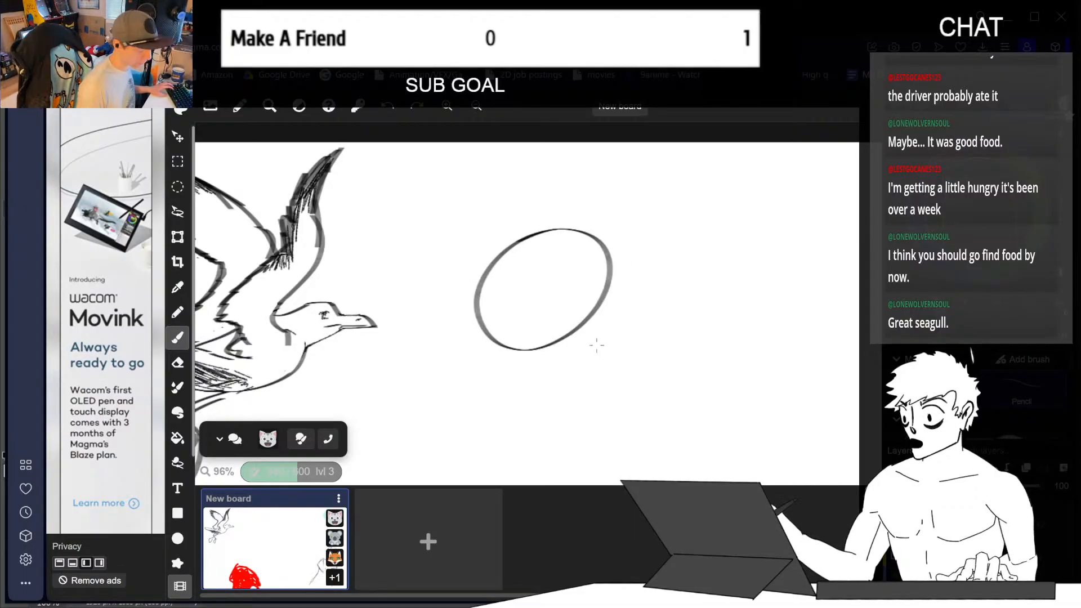
- Outline the second bird's neck, rounded crown and short hooked beak above the oval, and curve the breast line down
left_click_drag(545, 222, 622, 233)
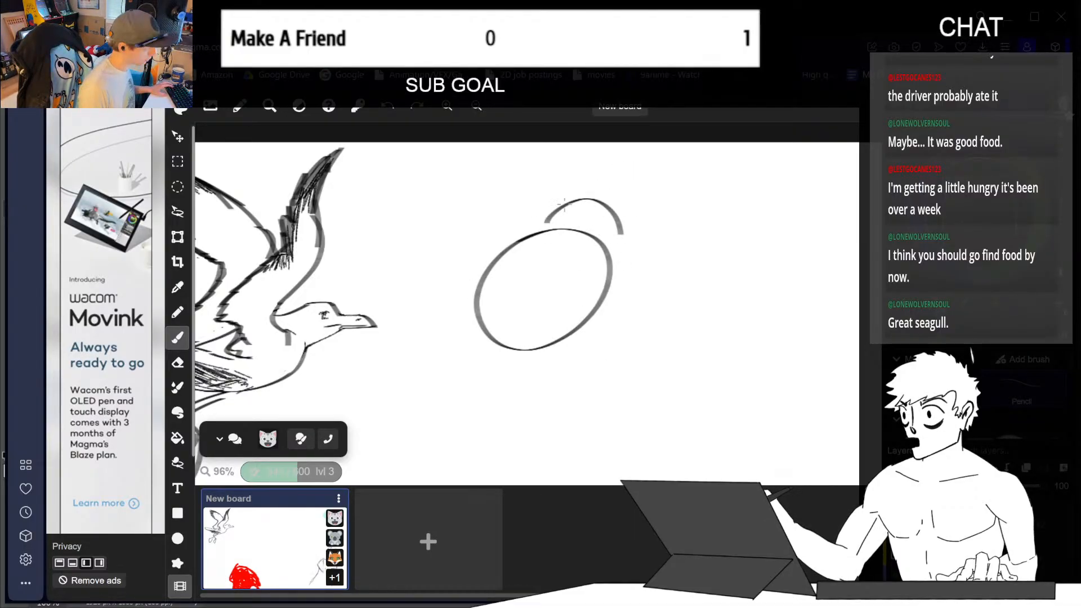
key("ctrl+z")
mouse_move(535, 231)
left_mouse_down()
mouse_move(569, 196)
mouse_move(634, 224)
left_mouse_up()
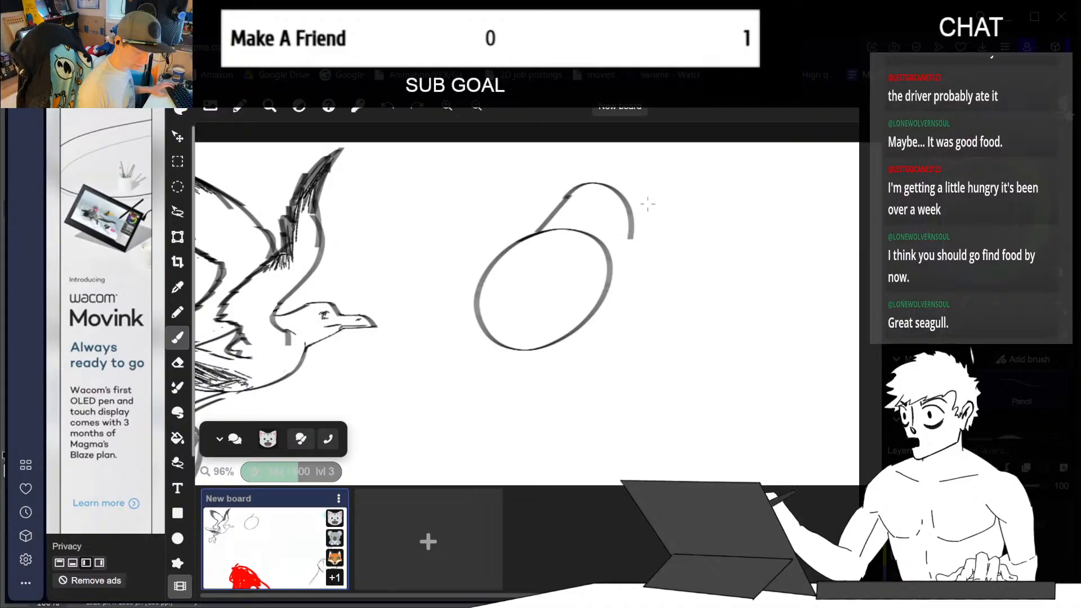
key("ctrl+z")
left_click_drag(567, 196, 640, 228)
key("ctrl+z")
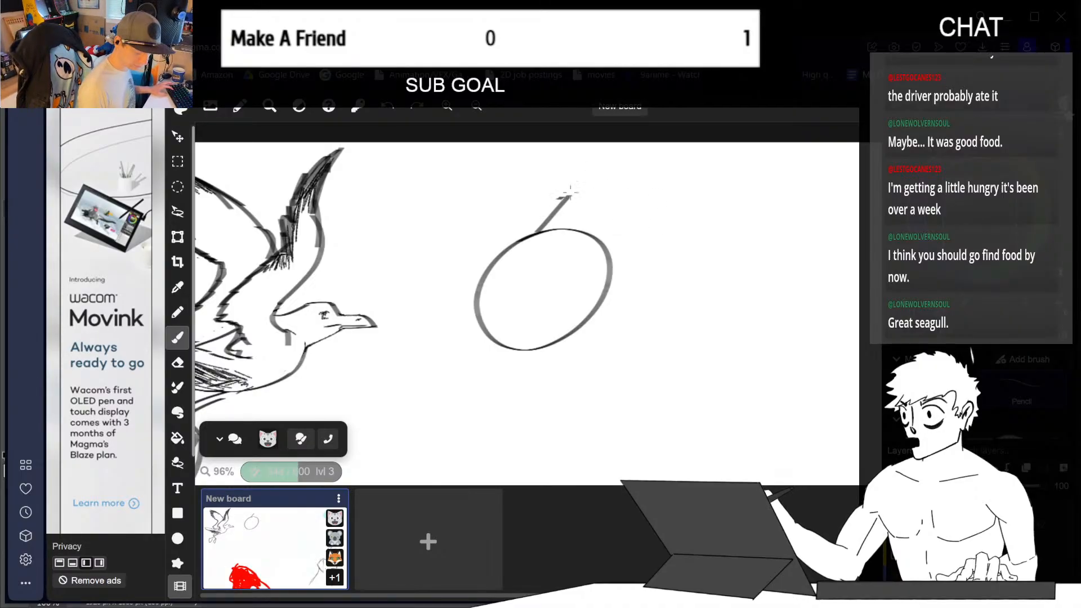
key("ctrl+z")
left_click_drag(563, 191, 635, 208)
key("ctrl+z")
mouse_move(564, 195)
left_mouse_down()
mouse_move(659, 220)
mouse_move(707, 248)
mouse_move(657, 240)
mouse_move(635, 253)
mouse_move(578, 368)
left_mouse_up()
key("ctrl+z")
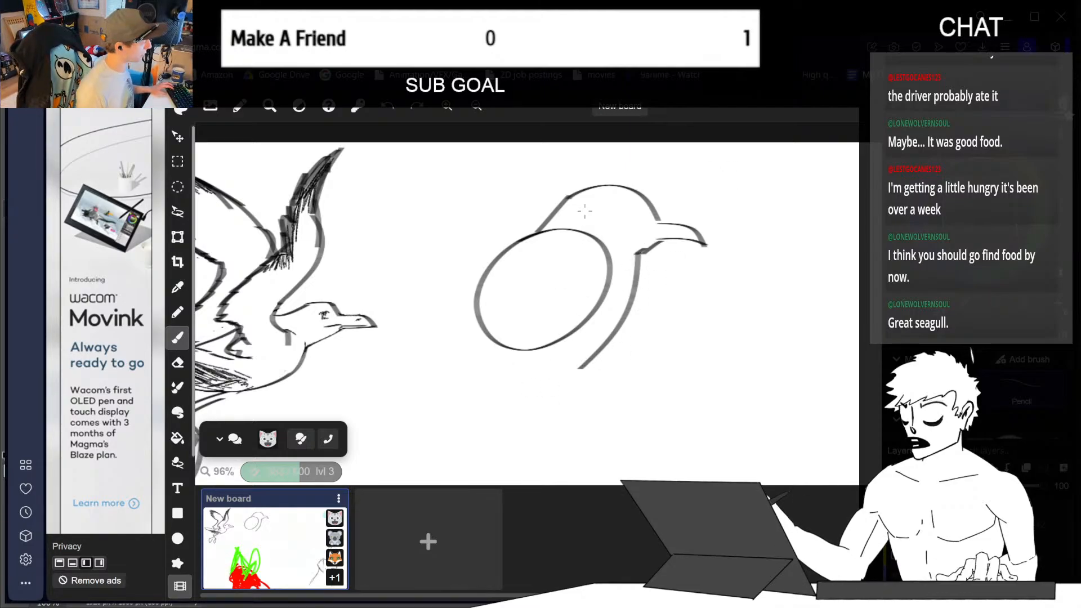
- Draw the second bird's back as a slanting line from the neck past the oval, ending in a small wing-tip mark
left_click_drag(532, 234, 424, 304)
key("ctrl+z")
left_click_drag(535, 234, 420, 341)
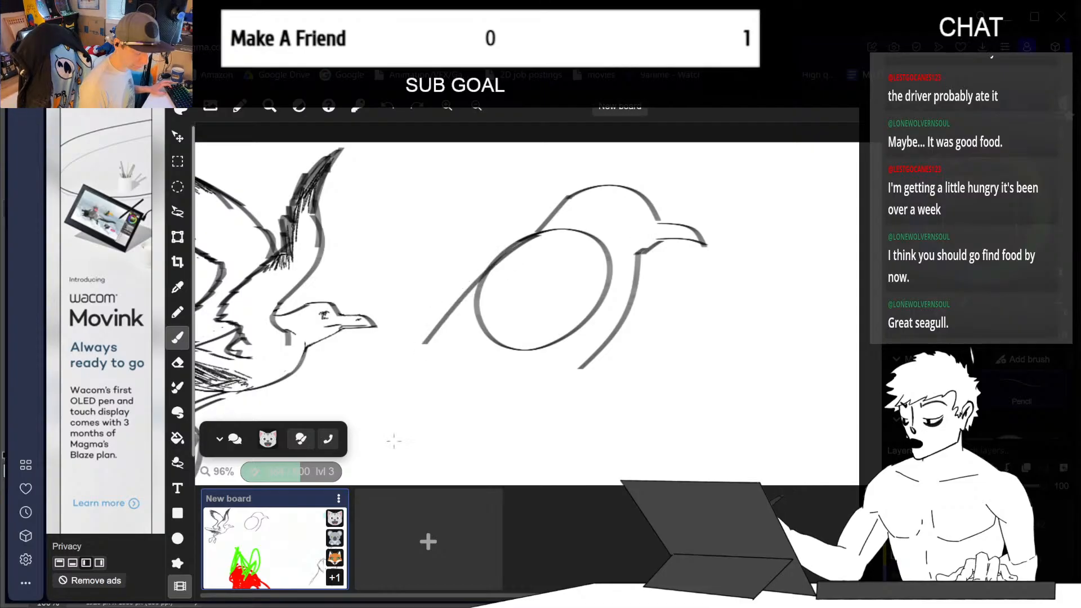
key("ctrl+z")
left_click_drag(536, 233, 416, 341)
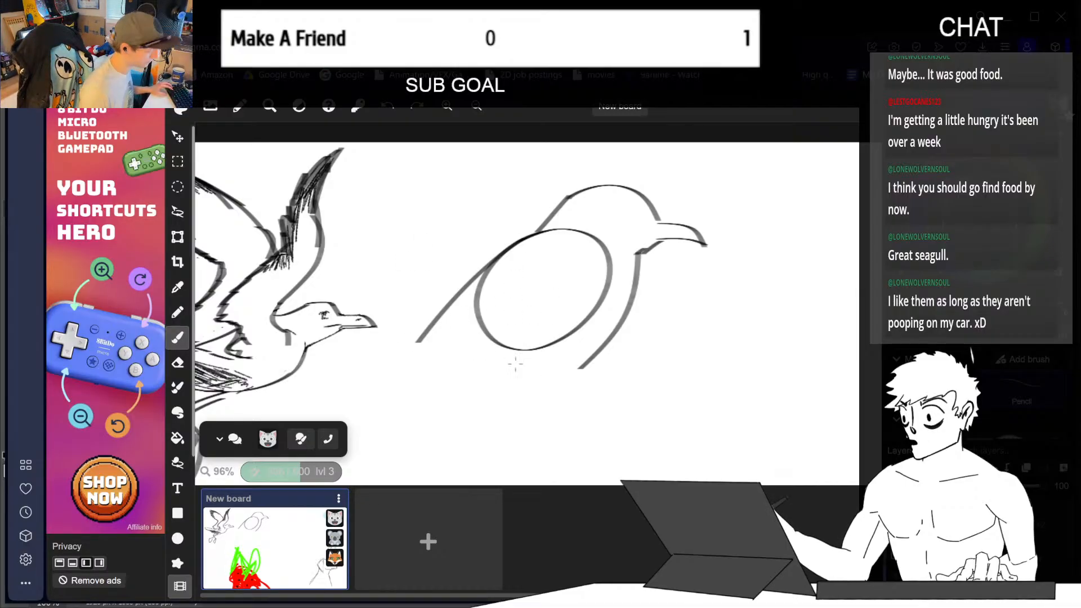
left_click_drag(402, 354, 374, 374)
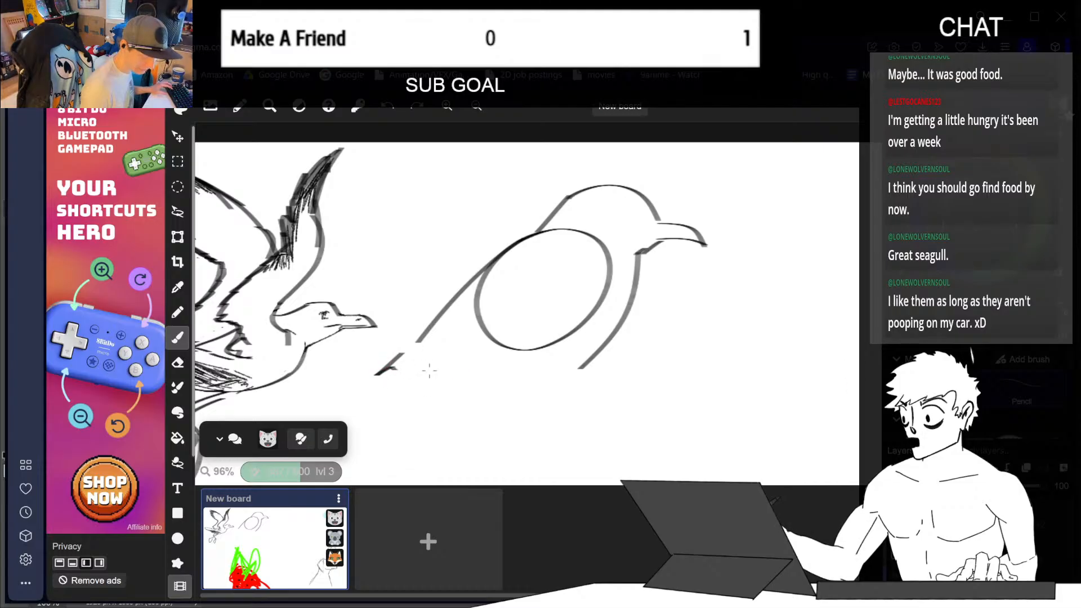
- Sketch the pointed tail and its underside, and join the belly line up to the breast with overlapping feather strokes
mouse_move(285, 421)
left_mouse_down()
mouse_move(315, 405)
mouse_move(450, 415)
left_mouse_up()
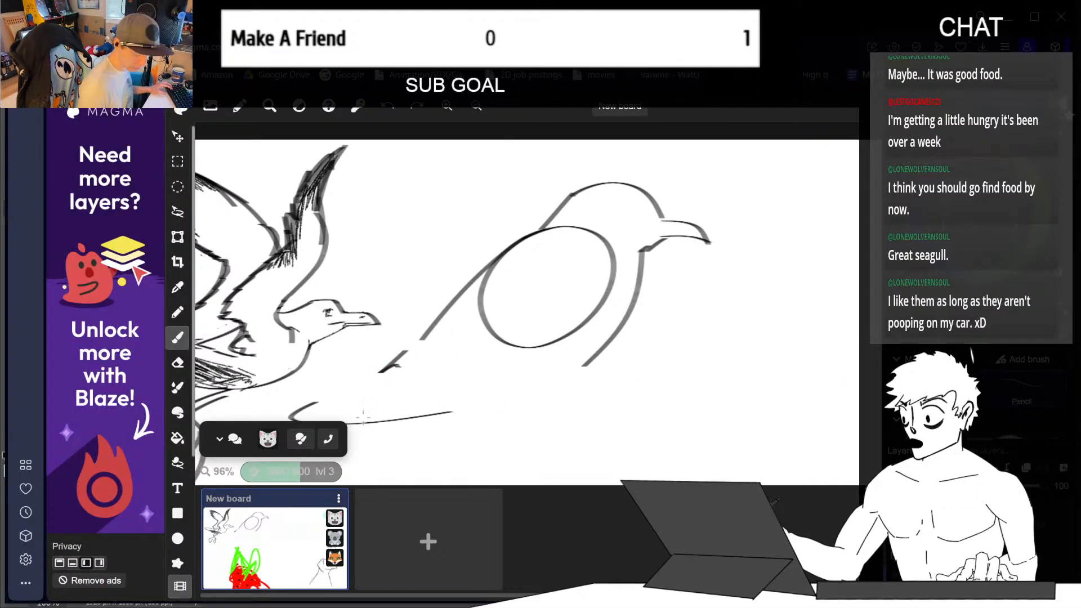
left_click_drag(363, 419, 493, 386)
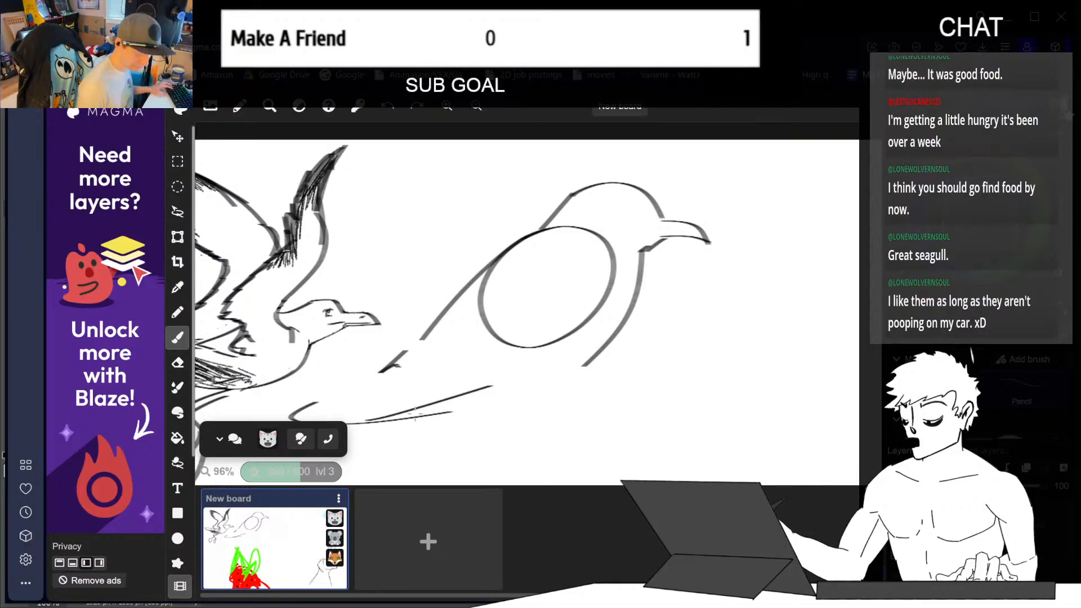
mouse_move(407, 424)
left_mouse_down()
mouse_move(559, 396)
mouse_move(599, 353)
left_mouse_up()
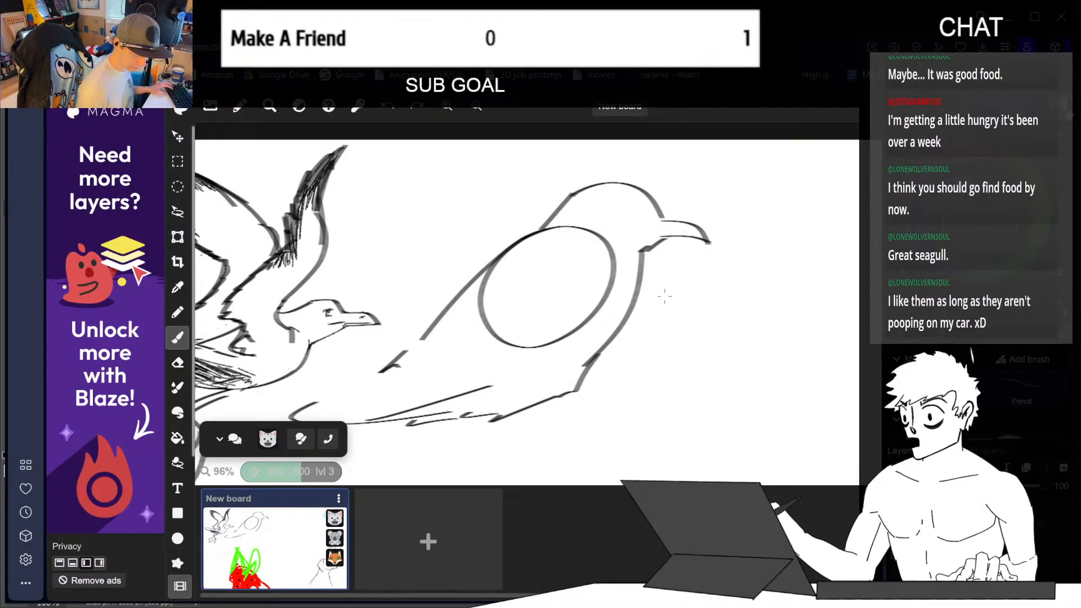
- Draw a straight leg with a knee joint and flat foot under the belly, and add feather strokes behind the leg
mouse_move(584, 417)
left_mouse_down()
mouse_move(592, 380)
mouse_move(545, 409)
mouse_move(546, 465)
mouse_move(548, 428)
mouse_move(538, 466)
mouse_move(552, 465)
left_mouse_up()
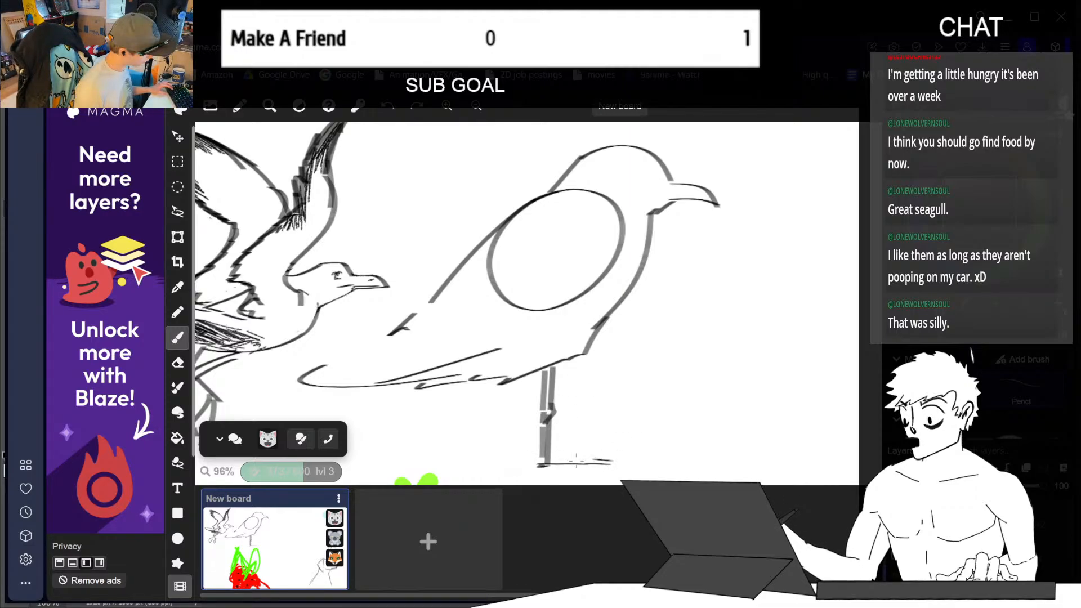
mouse_move(591, 450)
left_mouse_down()
mouse_move(563, 461)
mouse_move(608, 459)
mouse_move(545, 462)
left_mouse_up()
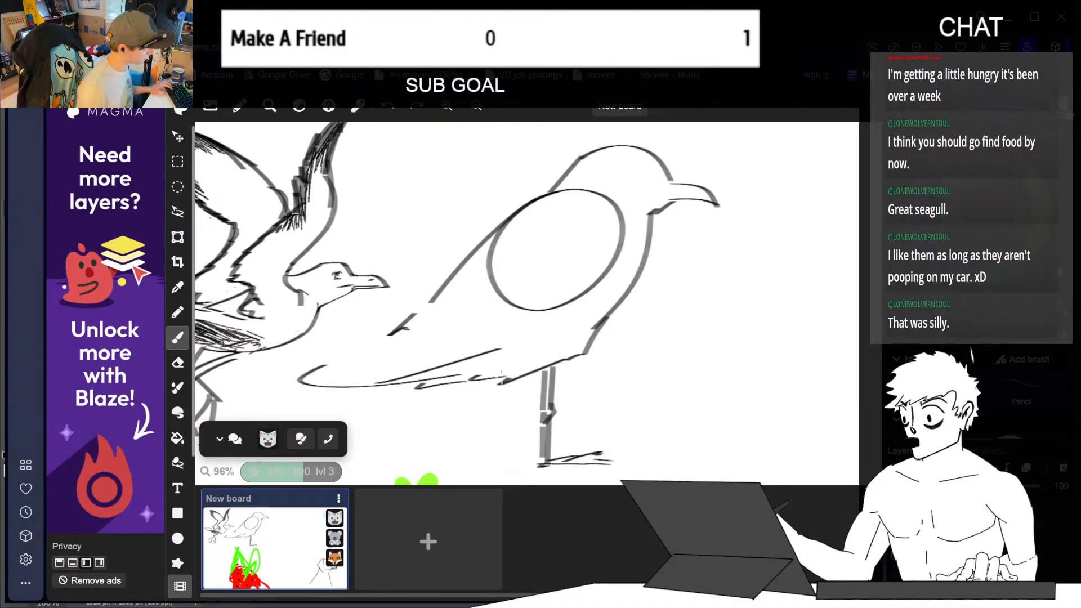
left_click_drag(509, 384, 544, 374)
left_click_drag(473, 384, 532, 376)
middle_click_drag(615, 332, 604, 348)
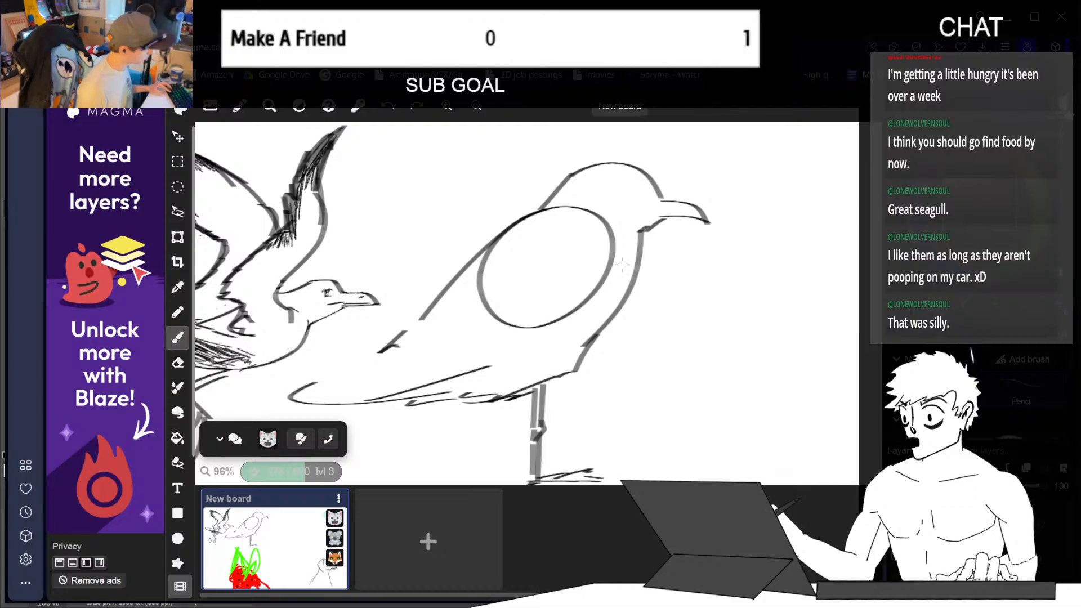
- Redraw the chest contour fuller from throat to belly with heavier strokes, and erase most of the old inner line
mouse_move(545, 388)
left_mouse_down()
mouse_move(576, 374)
mouse_move(646, 275)
left_mouse_up()
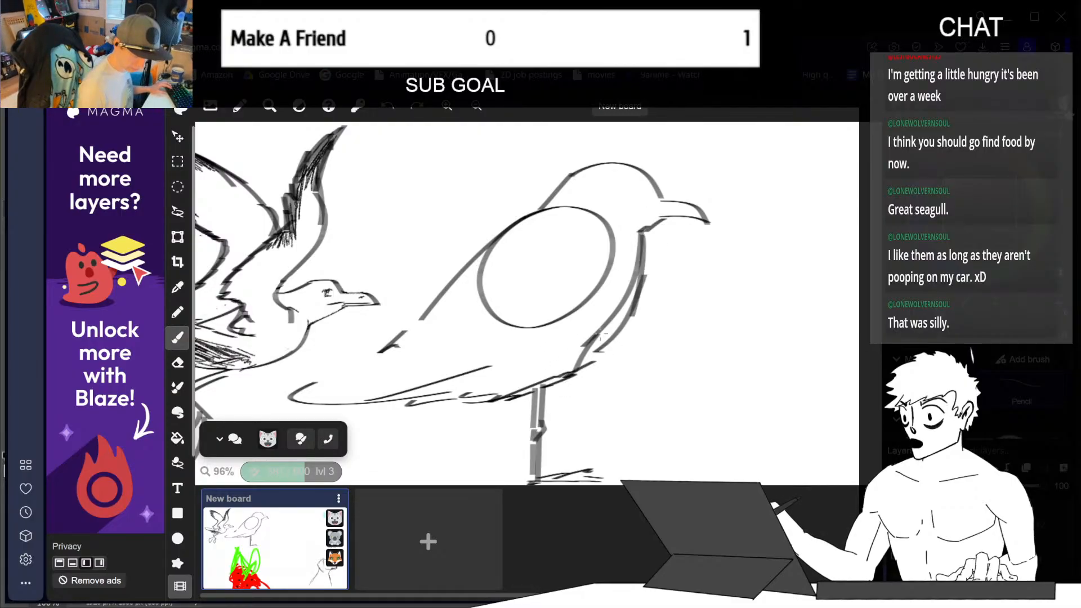
left_click_drag(642, 237, 632, 315)
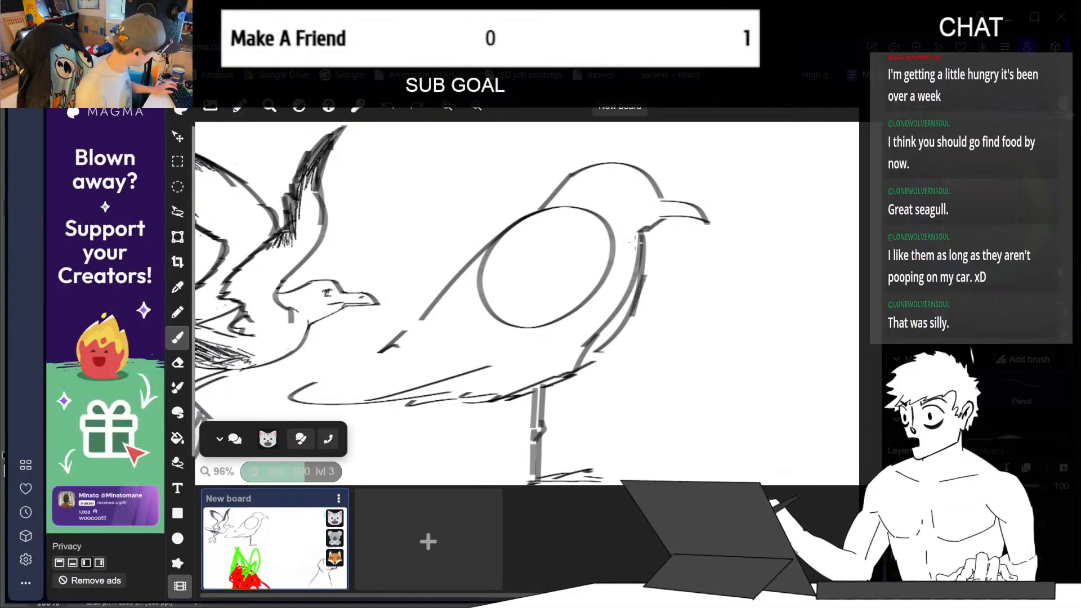
key("e")
left_click_drag(592, 338, 614, 325)
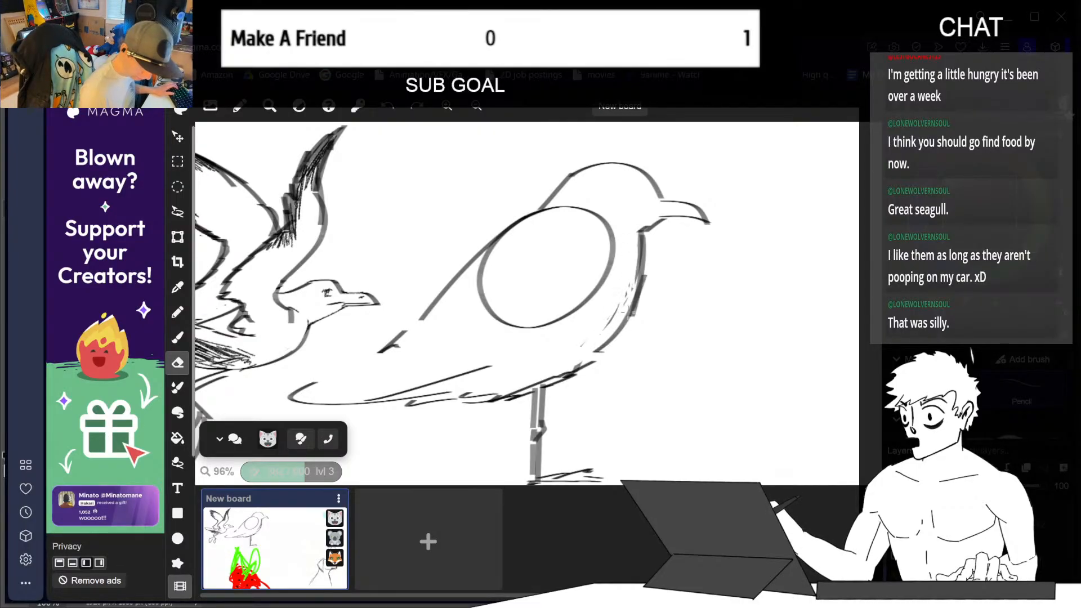
- Add feather strokes along the wing's lower edge, round off the folded wing tip and close the tail's upper edge
key("b")
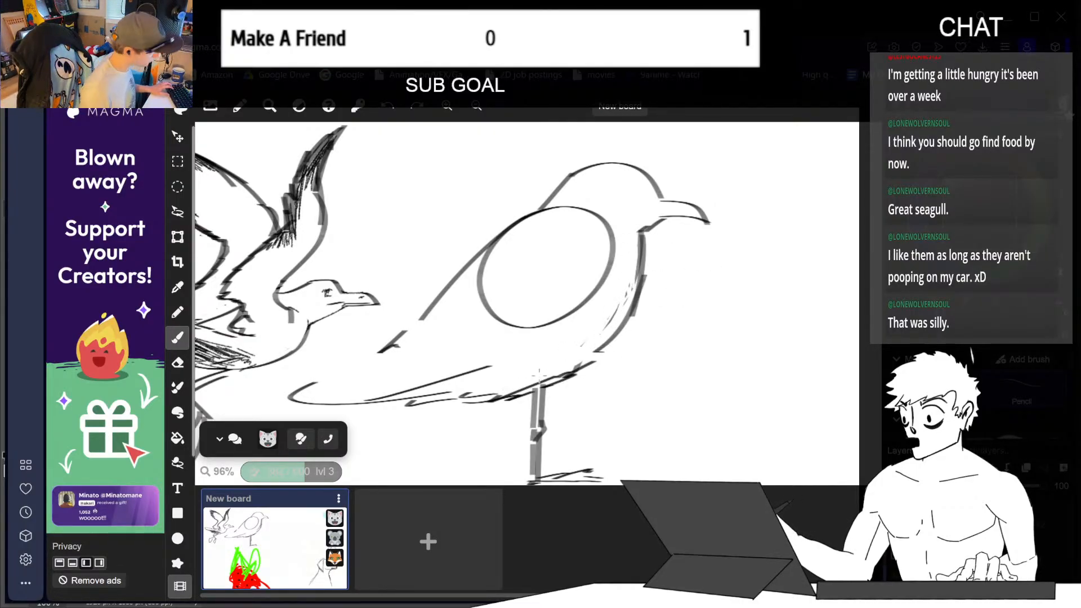
left_click_drag(552, 363, 426, 391)
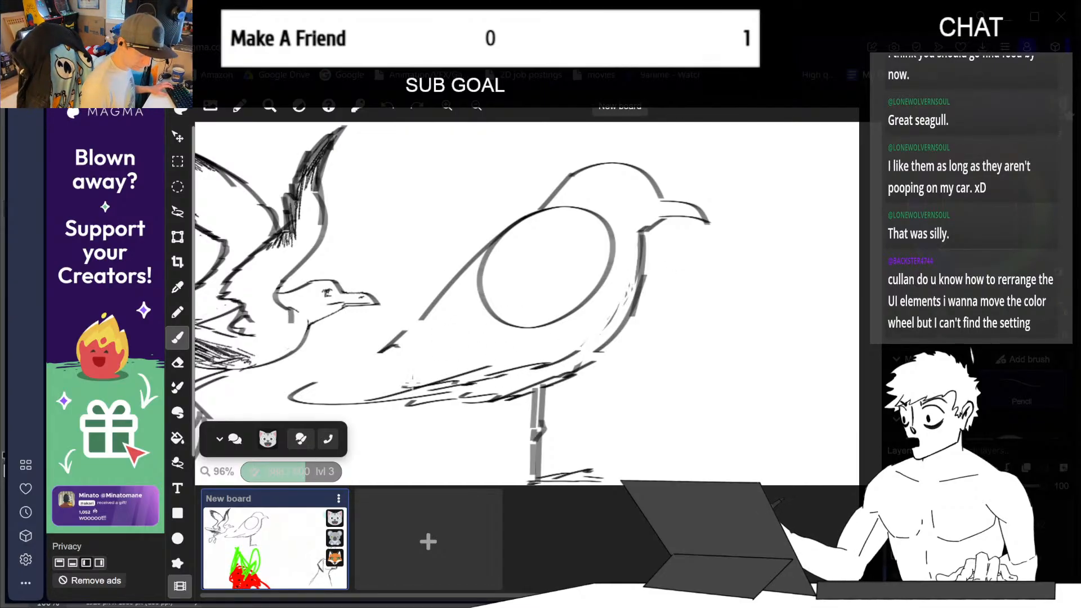
left_click_drag(405, 339, 346, 376)
key("ctrl+z")
key("ctrl+z")
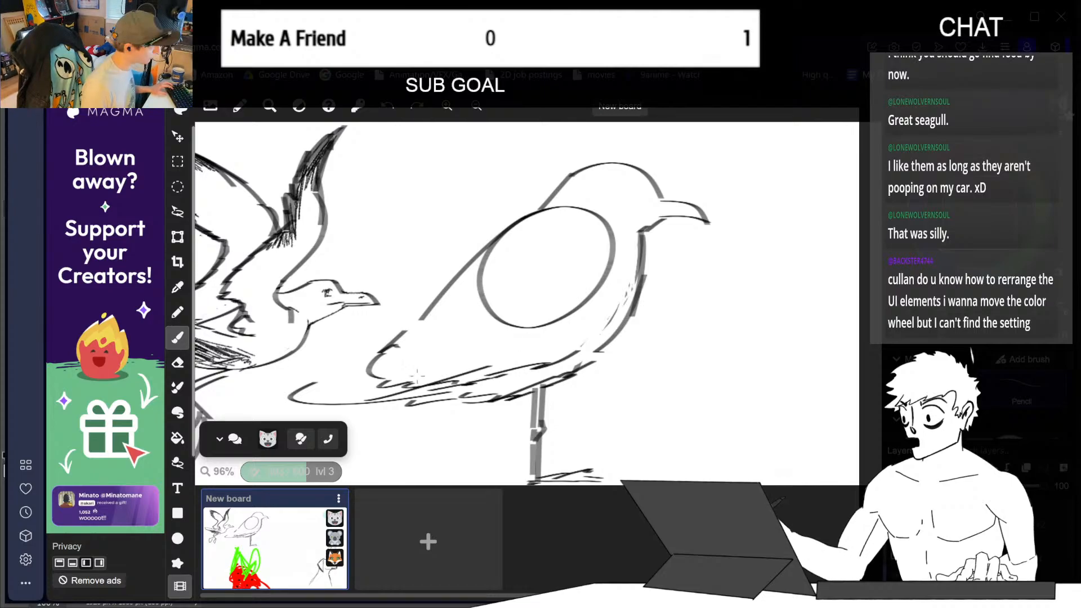
left_click_drag(394, 331, 344, 362)
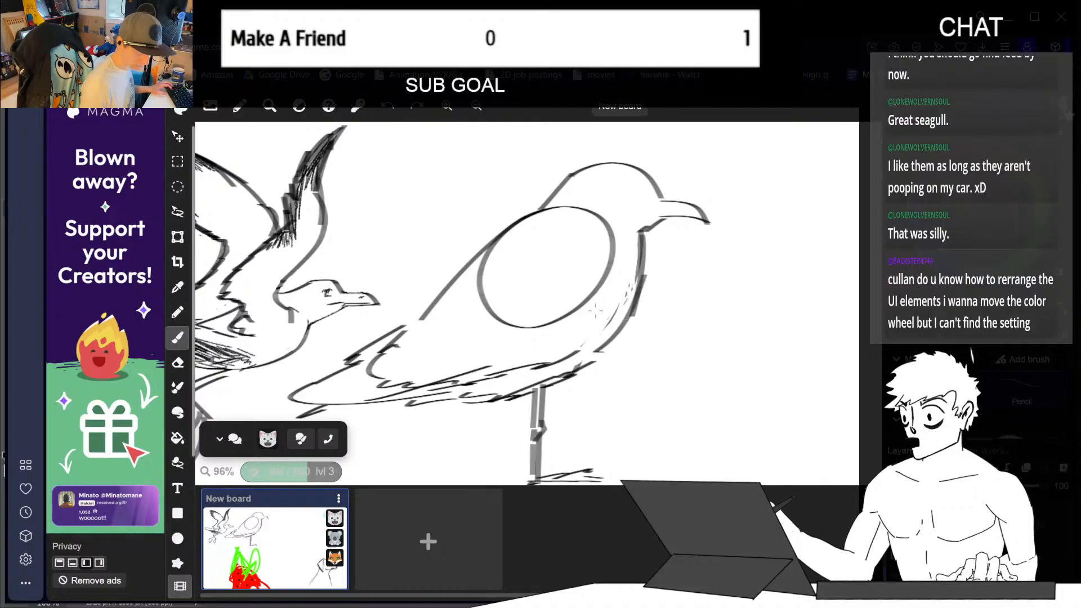
- Draw curved feather lines inside the body oval and along its back edge, and contour the shoulder near the chest
mouse_move(520, 245)
left_mouse_down()
mouse_move(518, 289)
mouse_move(559, 293)
left_mouse_up()
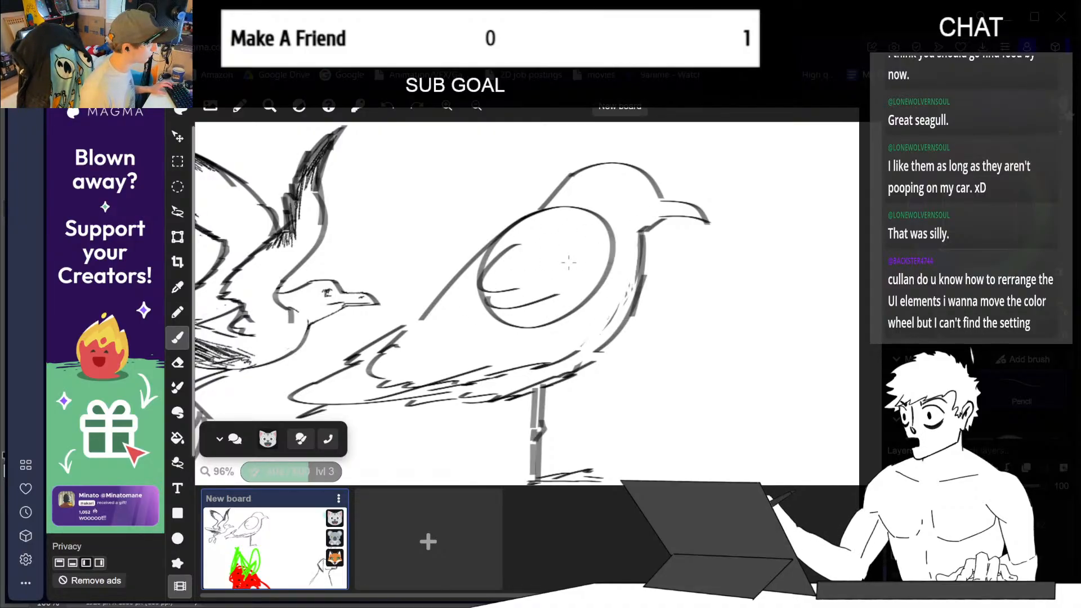
left_click_drag(485, 251, 472, 295)
key("ctrl+z")
left_click_drag(479, 259, 473, 295)
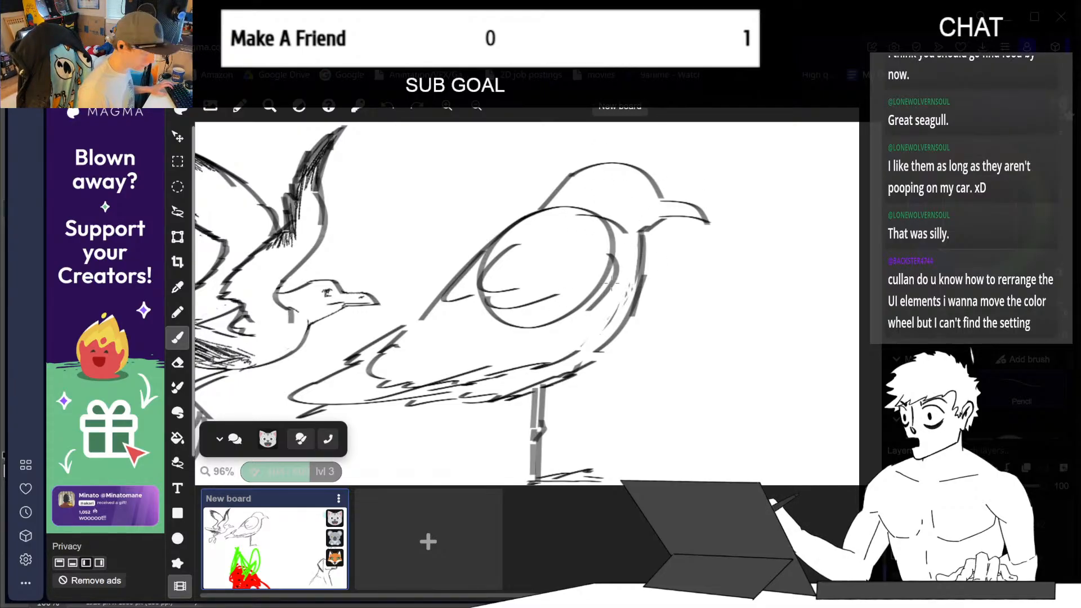
- Draw a curved feather line below the standing bird's wing oval, and add a small dark eye and the beak's mouth line
key("ctrl+z")
mouse_move(608, 269)
left_mouse_down()
mouse_move(587, 314)
mouse_move(501, 347)
left_mouse_up()
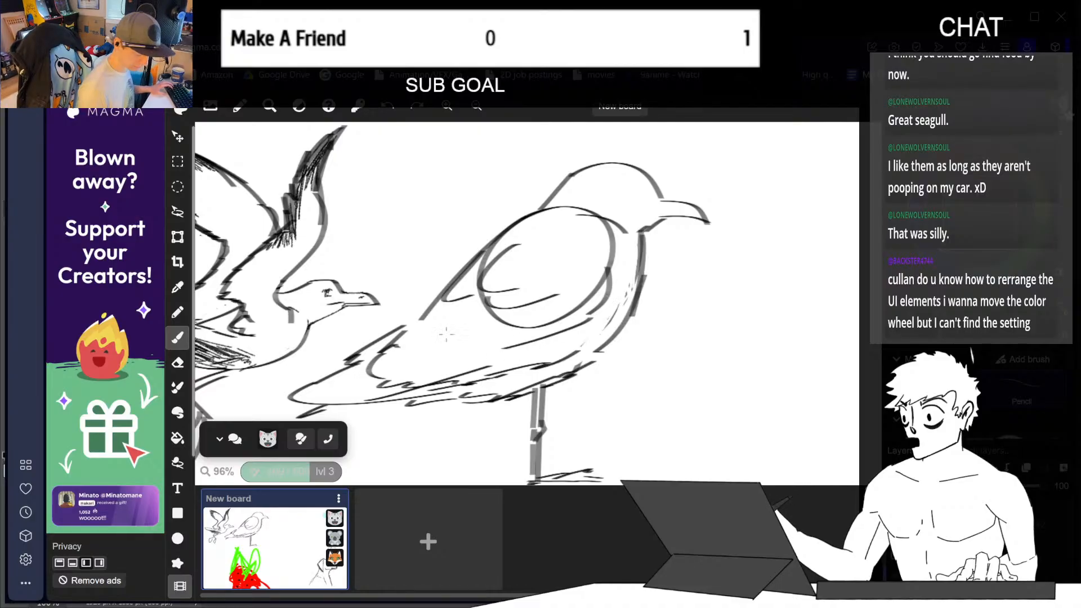
key("ctrl+z")
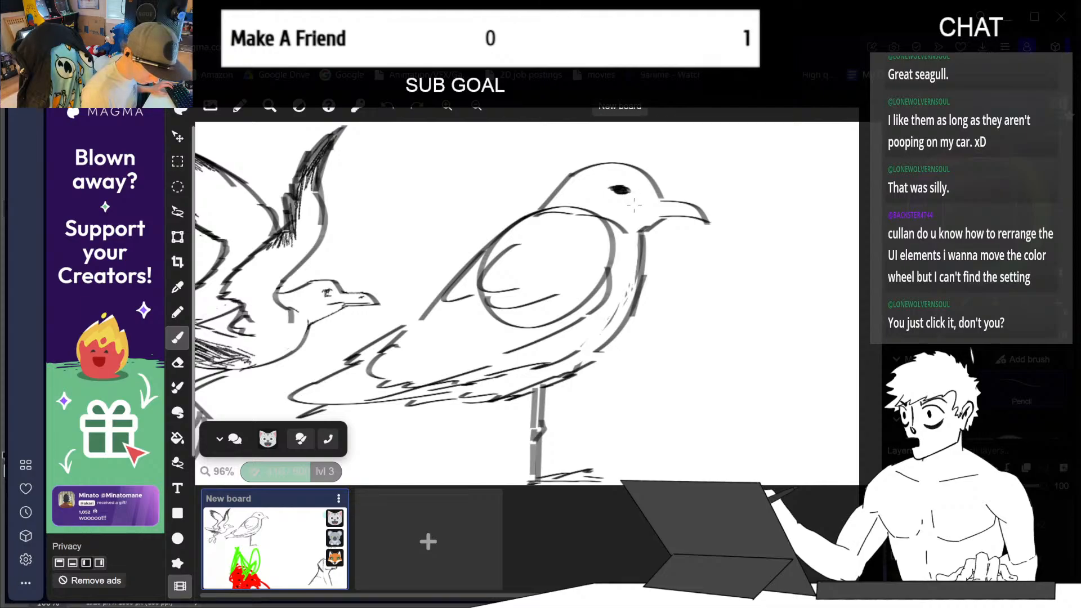
key("ctrl+z")
key("ctrl+z")
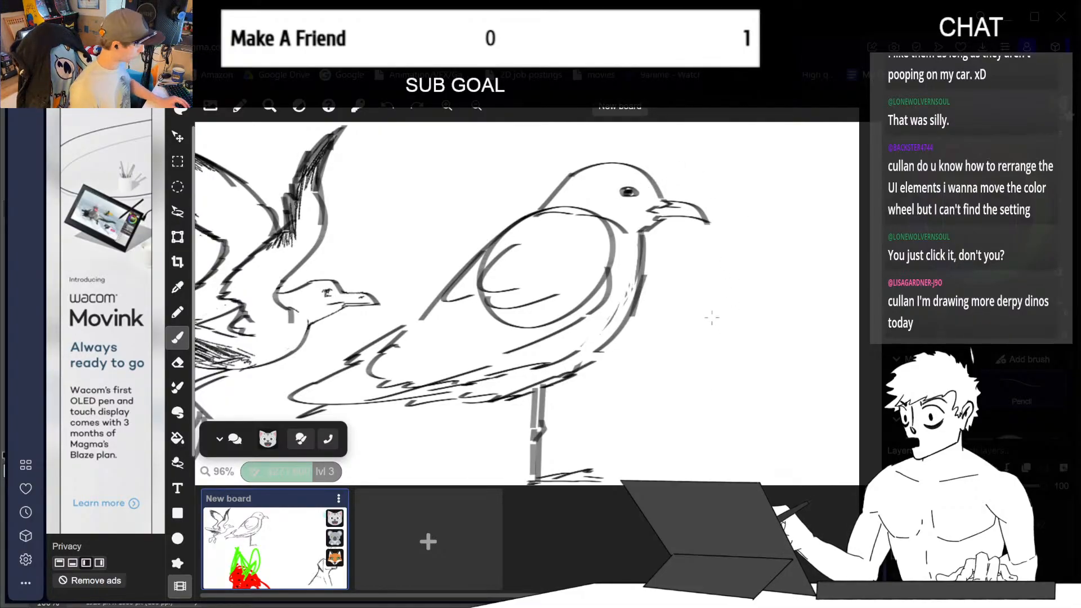
- Look over the other participants' drawings on the shared board, including the dog and the pale blue dinosaur
scroll(711, 318, "down", 6)
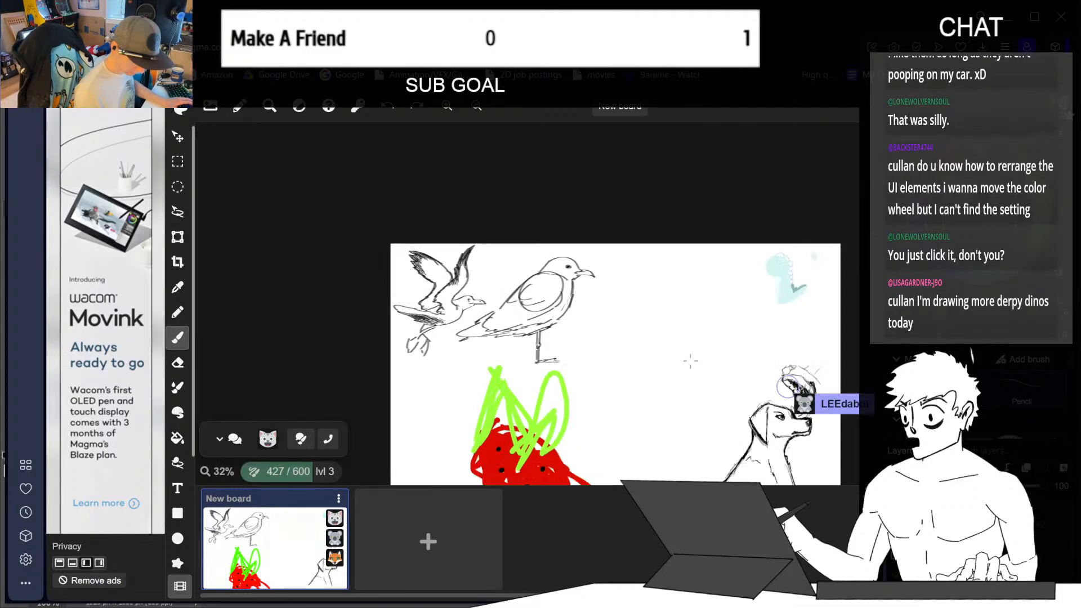
middle_click_drag(733, 404, 705, 279)
middle_click_drag(806, 336, 675, 362)
scroll(675, 362, "up", 2)
middle_click_drag(739, 371, 635, 389)
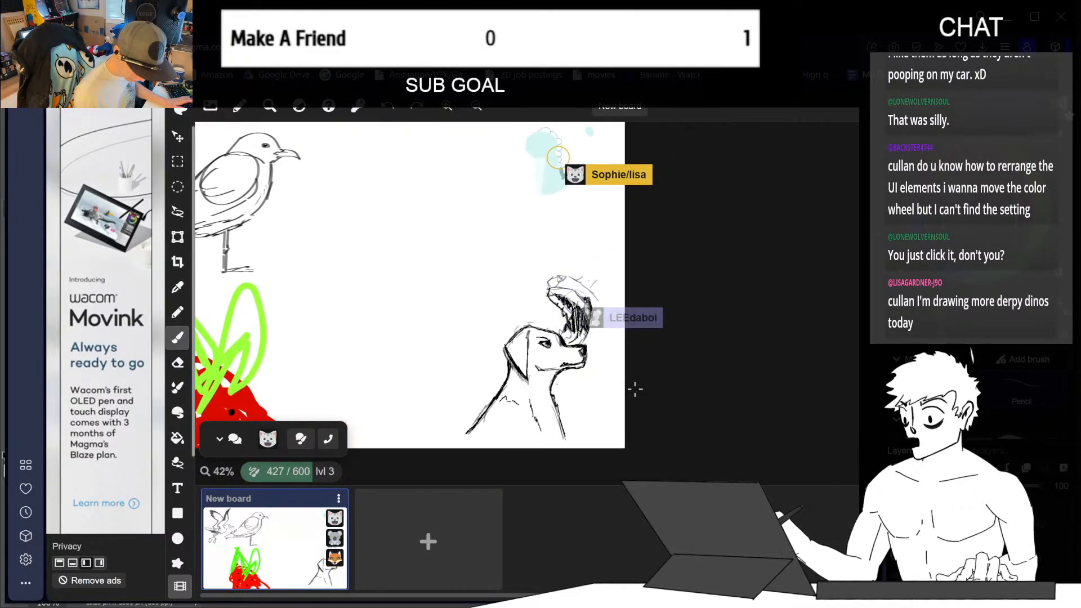
key("ctrl+plus")
key("ctrl+space")
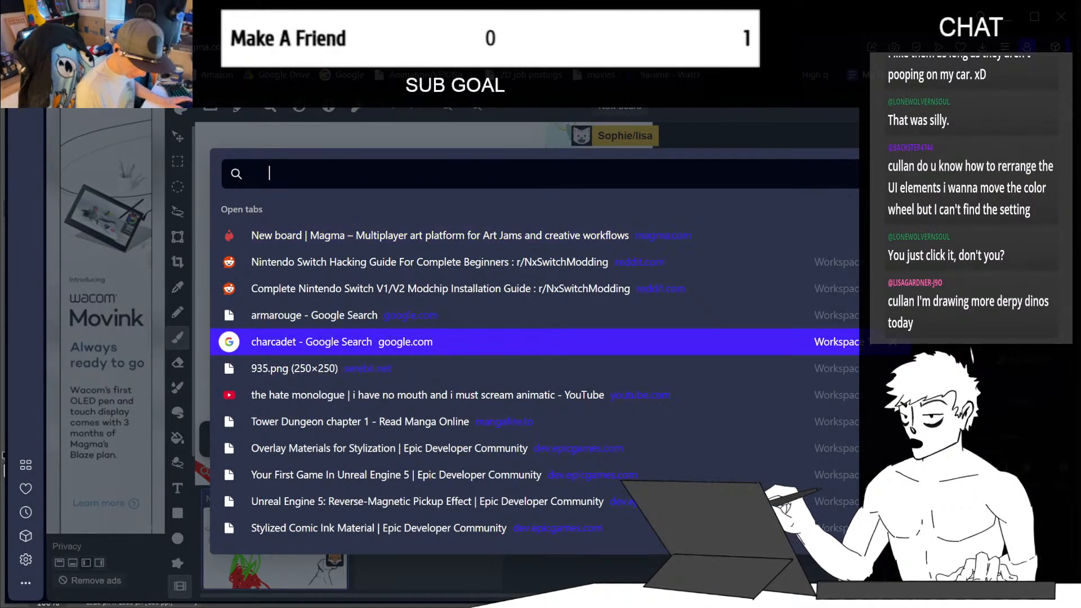
left_click(819, 132)
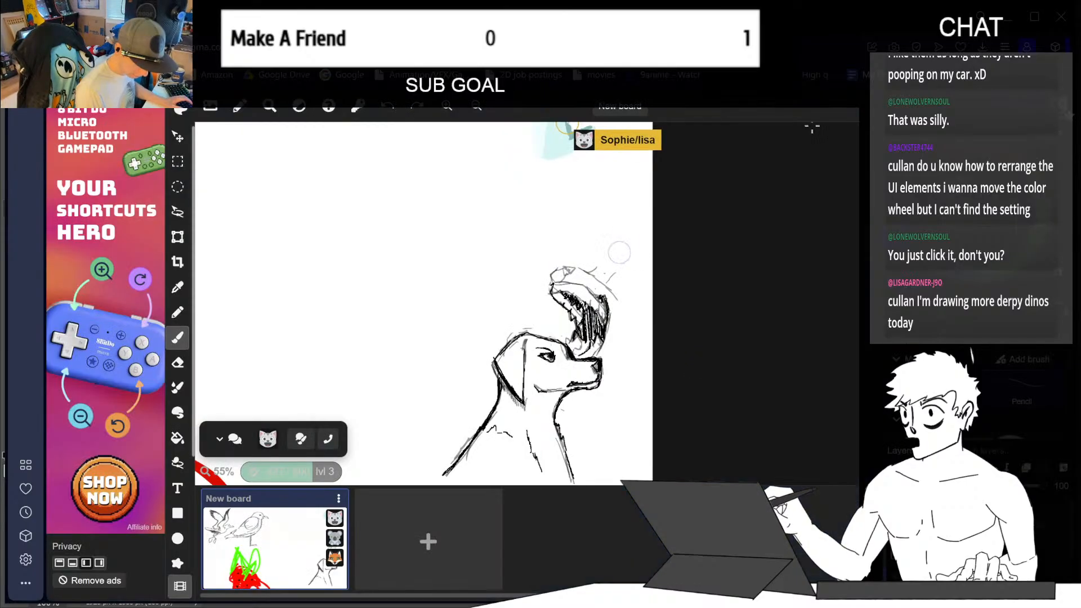
mouse_move(717, 178)
middle_mouse_down()
mouse_move(707, 229)
mouse_move(597, 307)
mouse_move(661, 311)
middle_mouse_up()
middle_click_drag(580, 220, 756, 211)
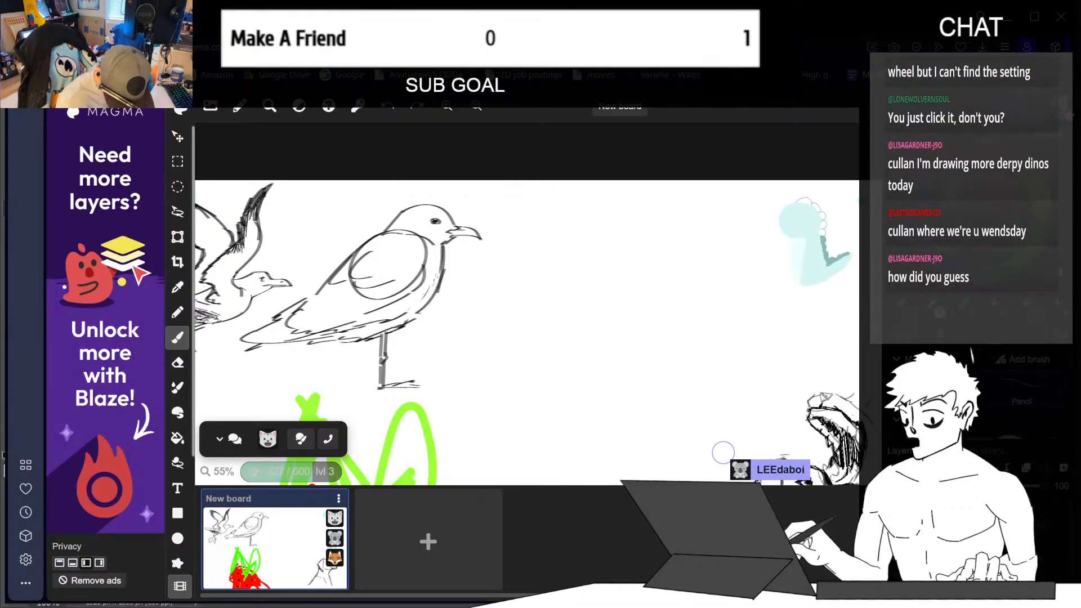
- Examine the Pencil brush's advanced settings for tip shape, size, angle and roundness, and close them unchanged
scroll(1021, 394, "up", 3)
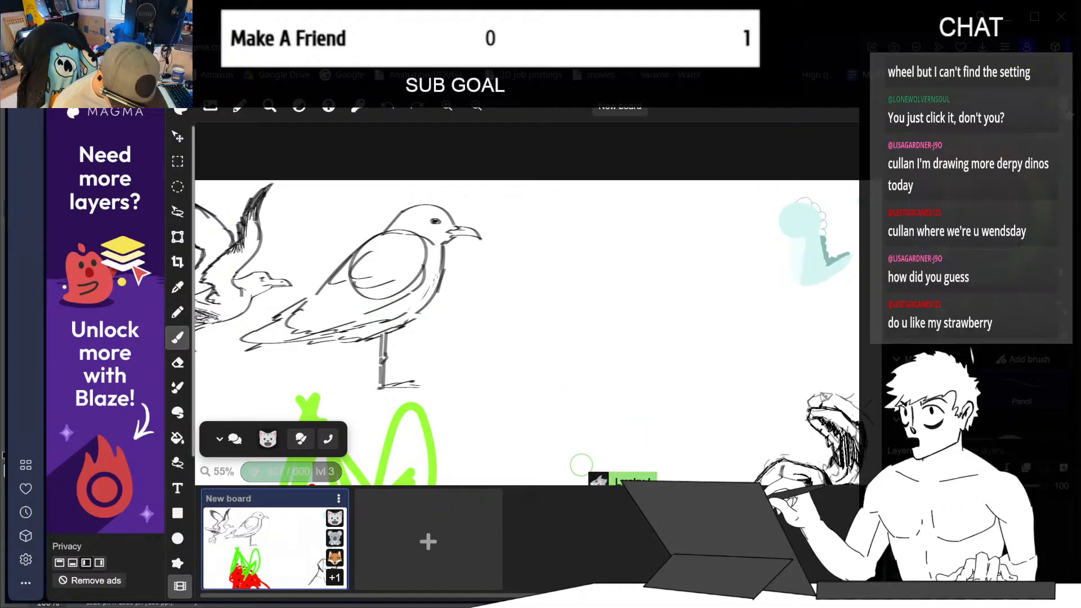
left_click_drag(913, 16, 878, 1)
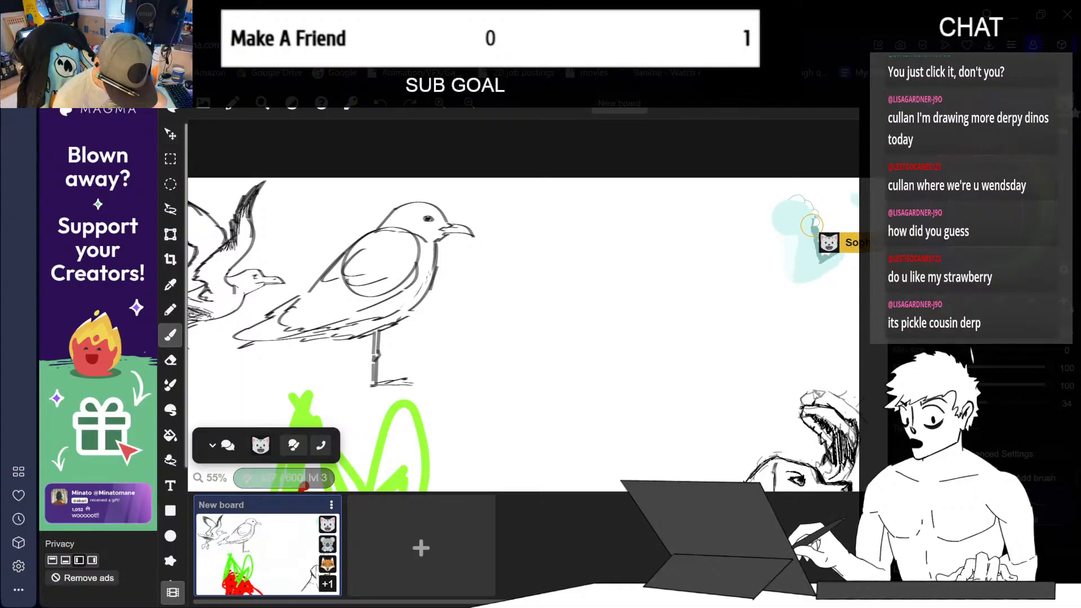
left_click(988, 457)
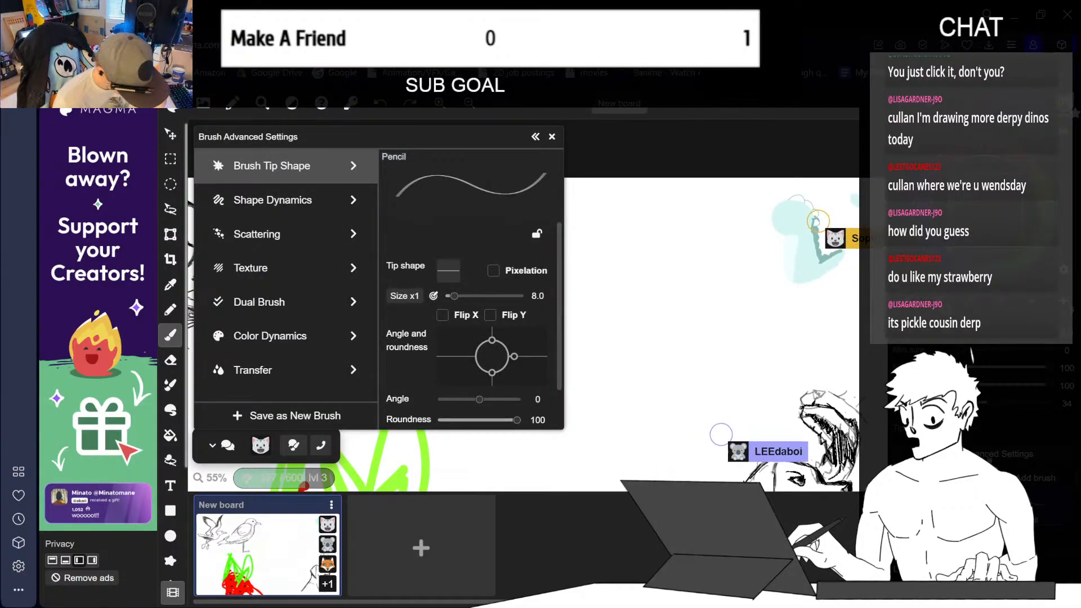
left_click(551, 136)
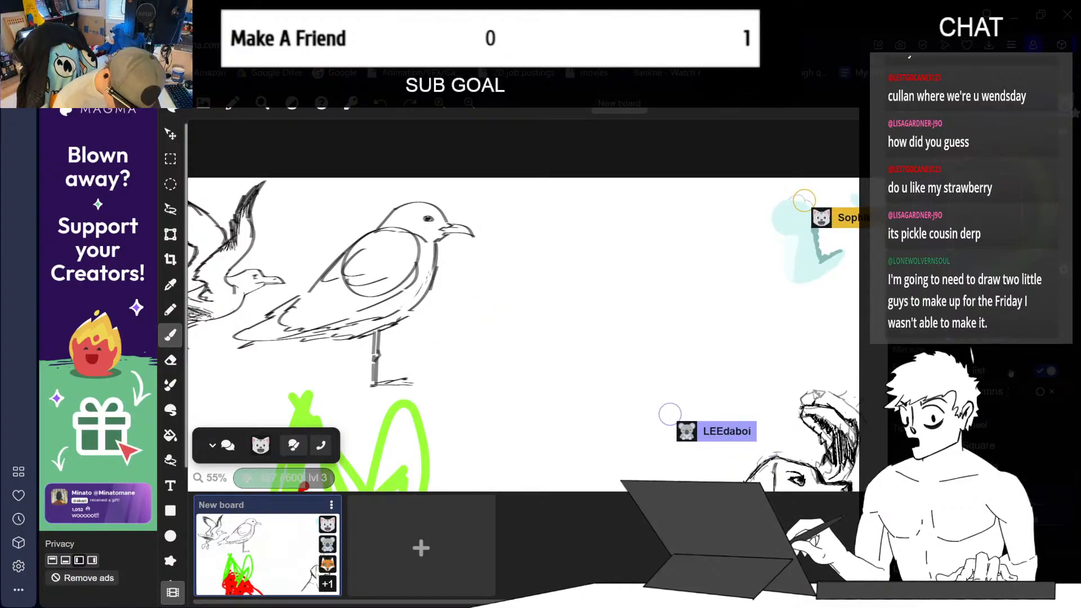
- Try the two-column panel layout and the Super Simple interface mode
left_click(1008, 389)
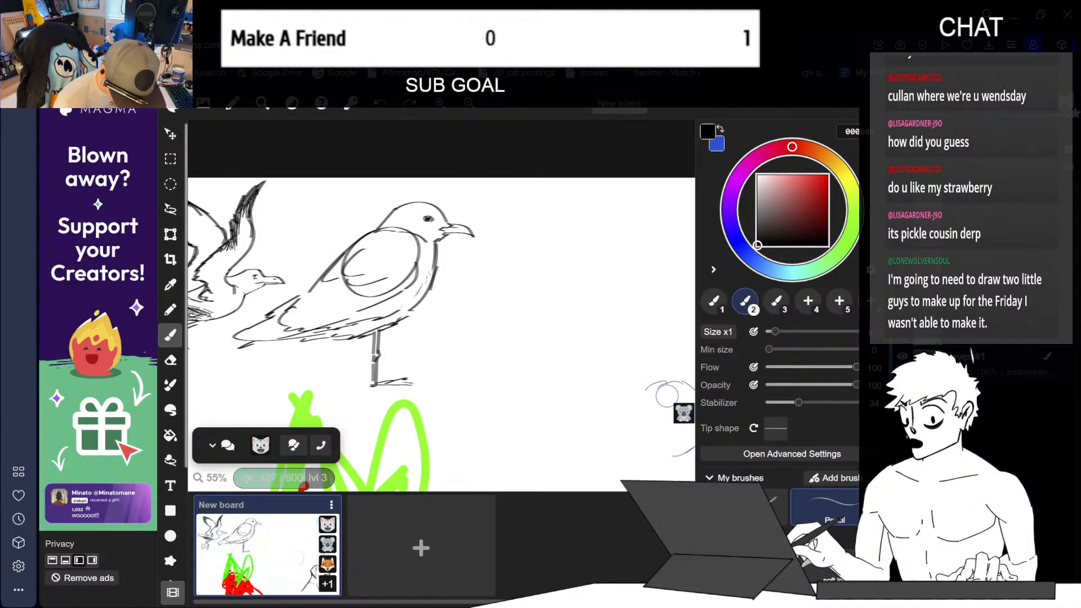
left_click(870, 269)
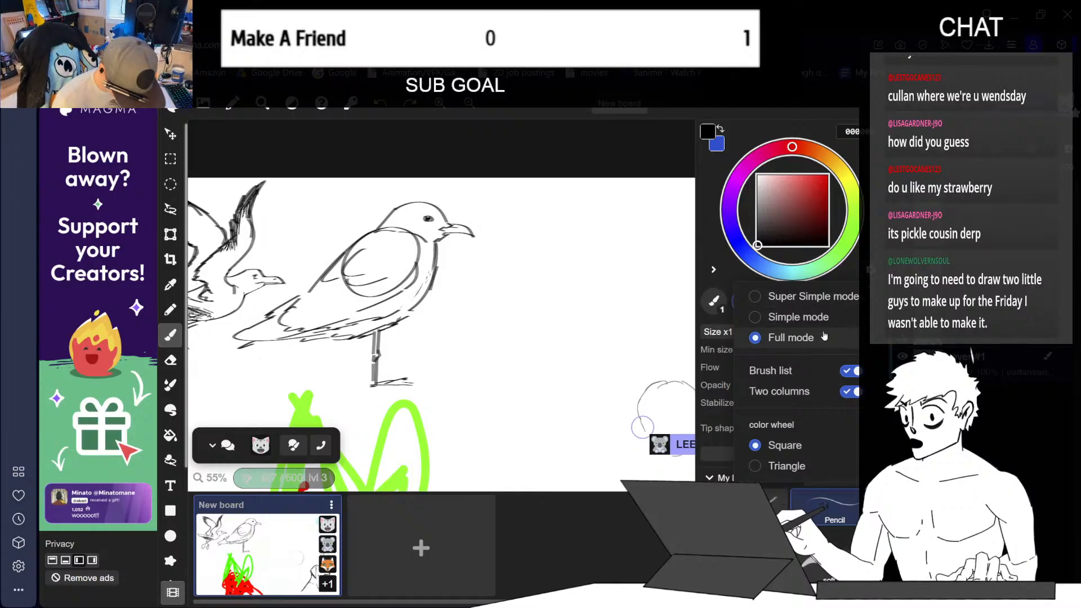
left_click(805, 298)
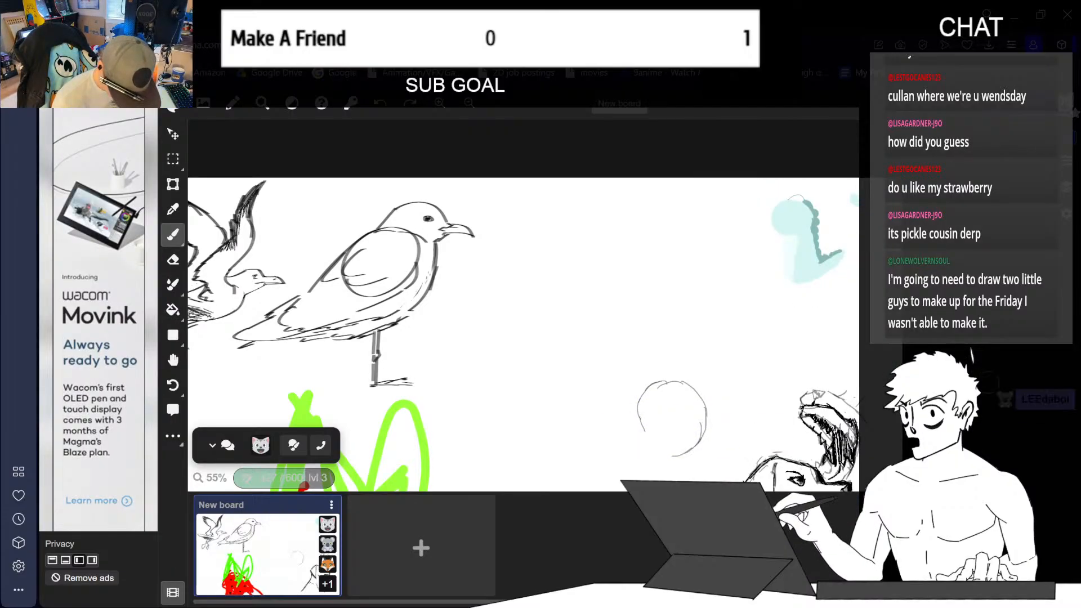
- Move and widen the browser window so that more of the drawing canvas is visible
mouse_move(475, 12)
left_mouse_down()
mouse_move(466, 28)
mouse_move(408, 31)
mouse_move(315, 15)
left_mouse_up()
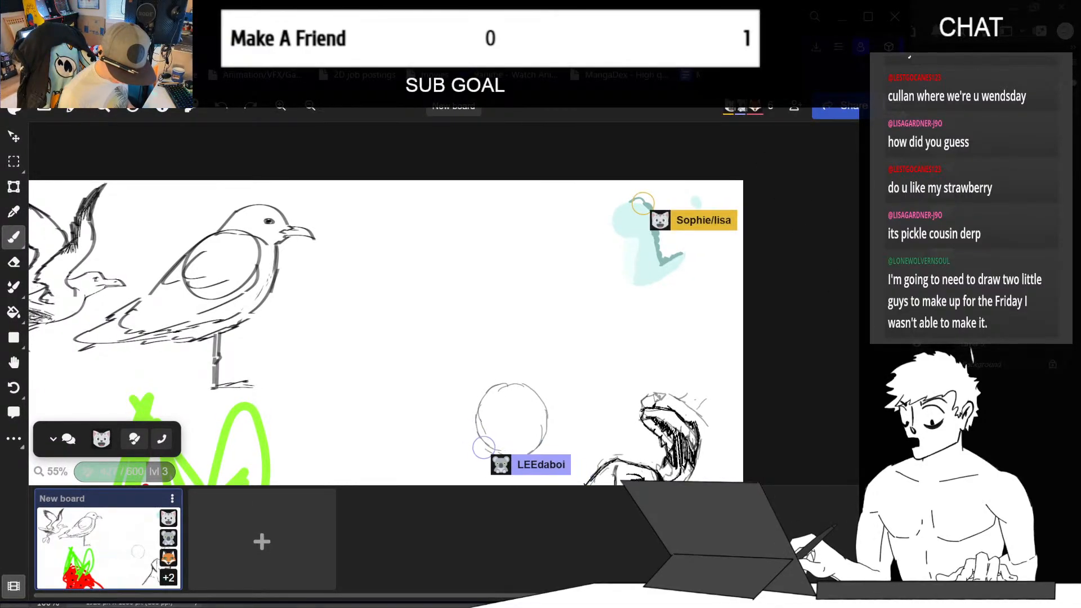
left_click_drag(910, 603, 1069, 607)
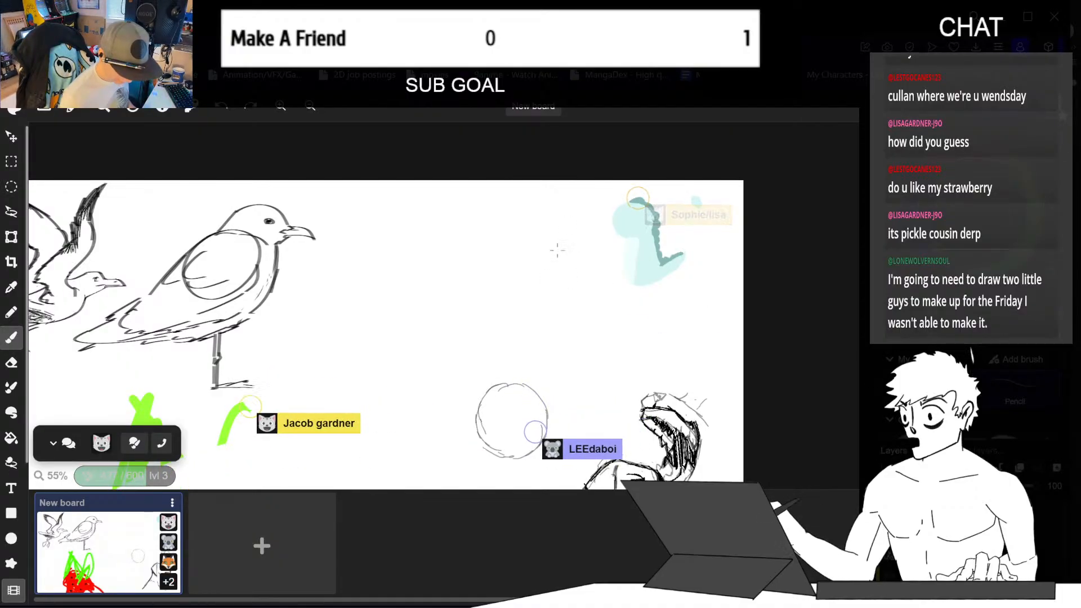
- Select the whole standing bird with a freehand lasso outline, leaving the flying bird outside it
key("space")
mouse_move(416, 292)
left_mouse_down()
mouse_move(577, 249)
mouse_move(592, 192)
mouse_move(471, 309)
mouse_move(572, 298)
left_mouse_up()
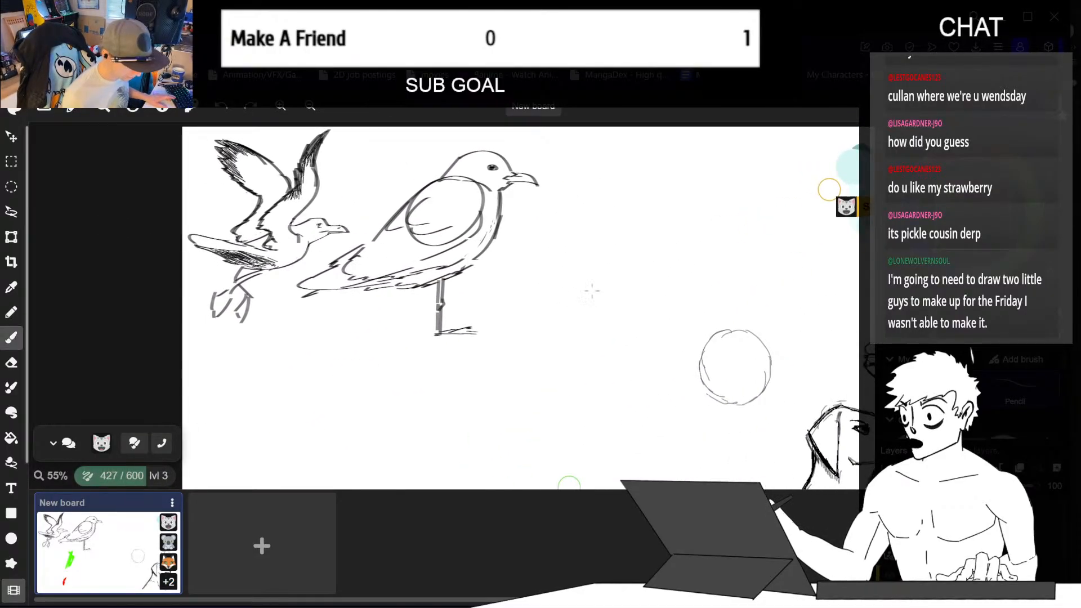
left_click(12, 212)
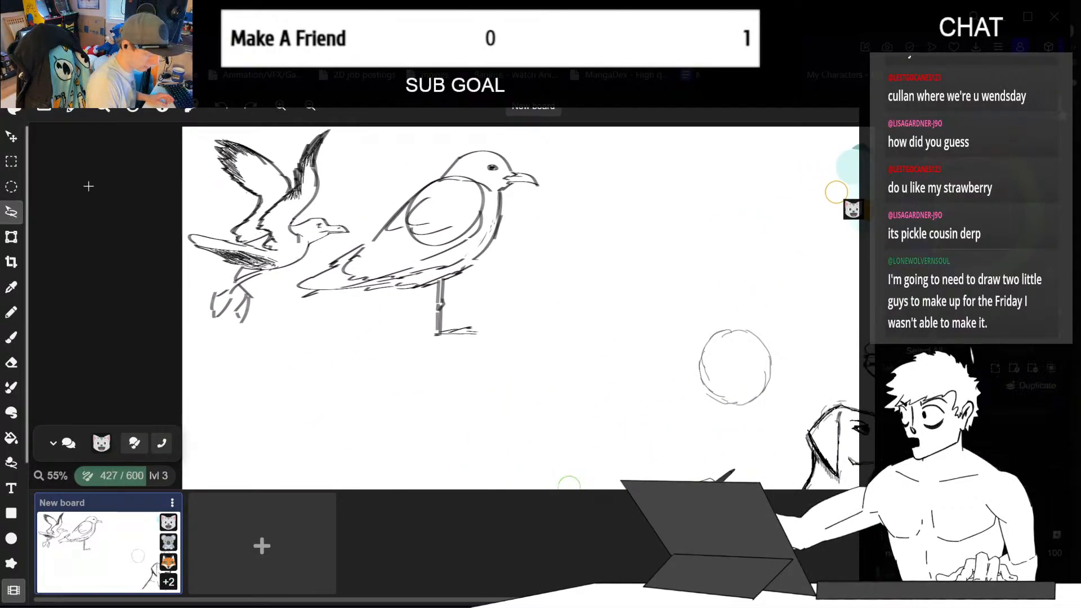
mouse_move(538, 135)
left_mouse_down()
mouse_move(429, 361)
mouse_move(282, 291)
left_mouse_up()
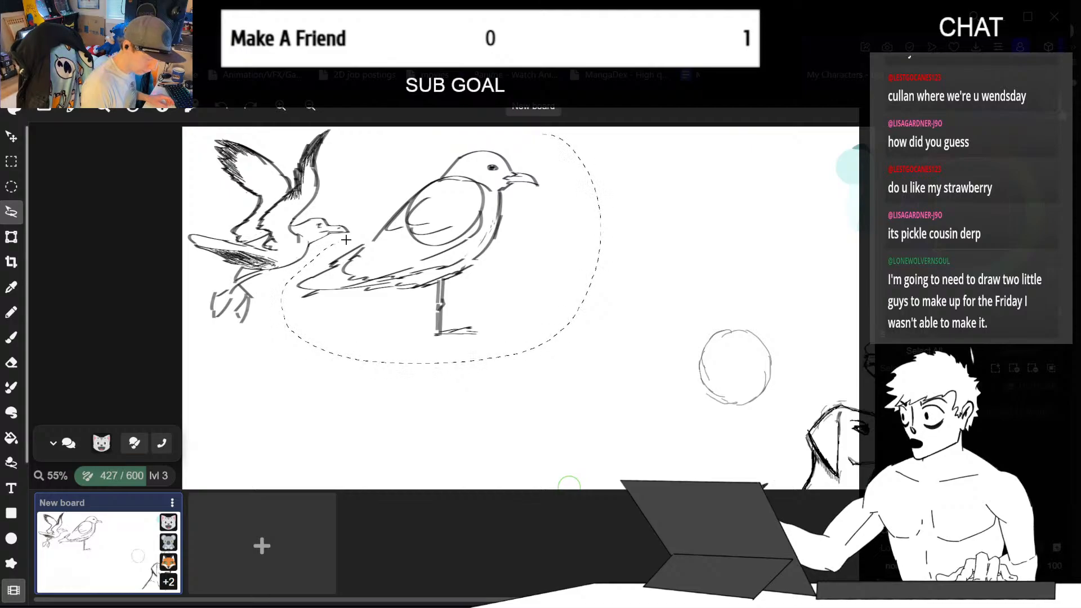
left_click_drag(543, 131, 539, 132)
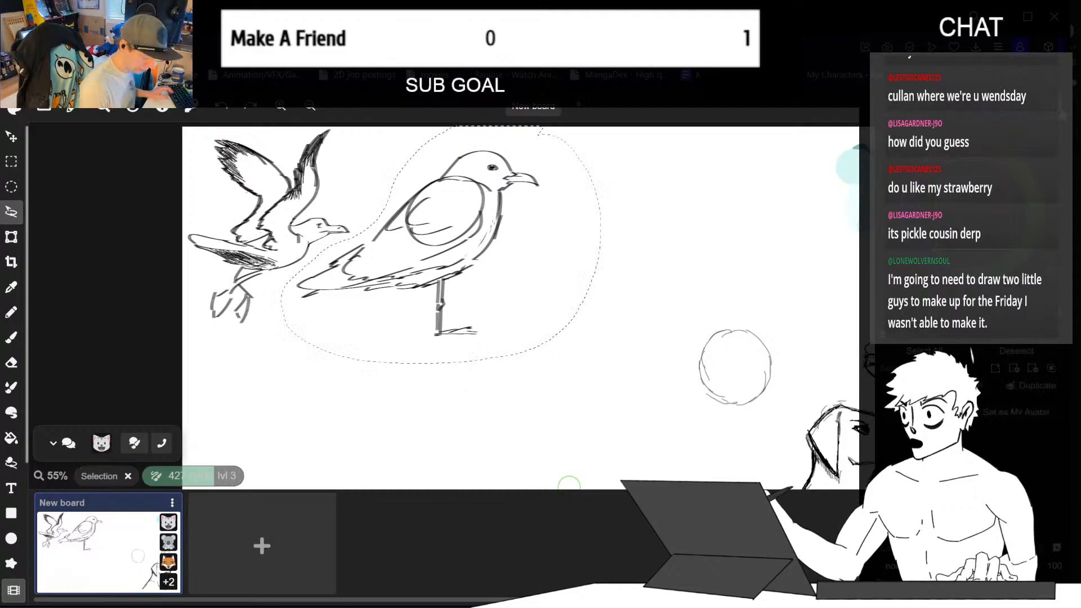
- Scale the selected standing bird to less than half its size, place it beside the flying bird's raised wing and deselect it
left_click(11, 237)
mouse_move(600, 128)
left_mouse_down()
mouse_move(442, 198)
mouse_move(443, 231)
left_mouse_up()
left_click_drag(424, 249, 405, 264)
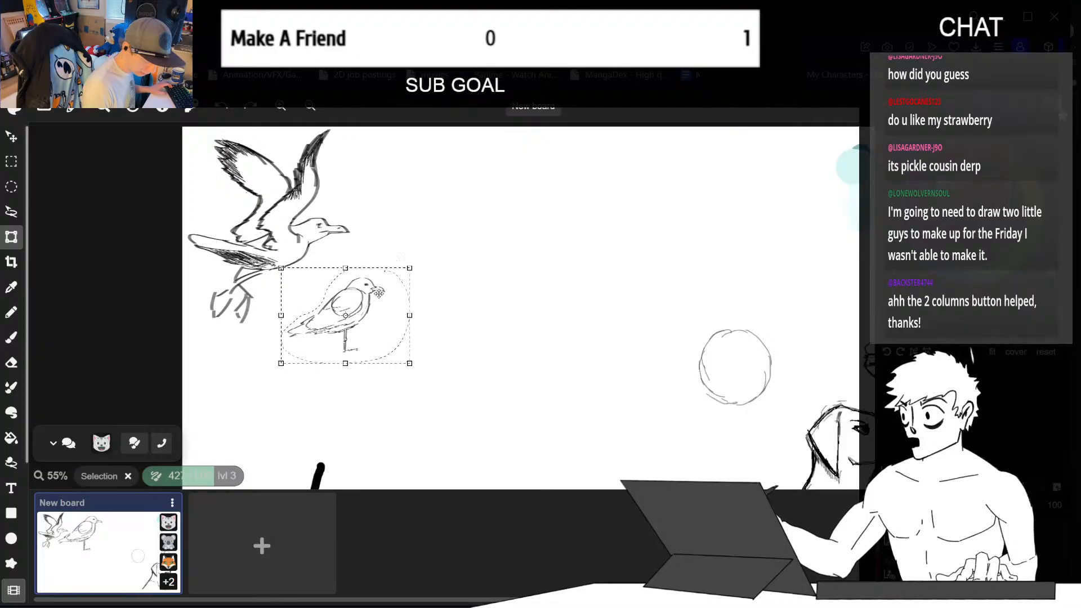
mouse_move(362, 301)
left_mouse_down()
mouse_move(387, 294)
mouse_move(440, 175)
left_mouse_up()
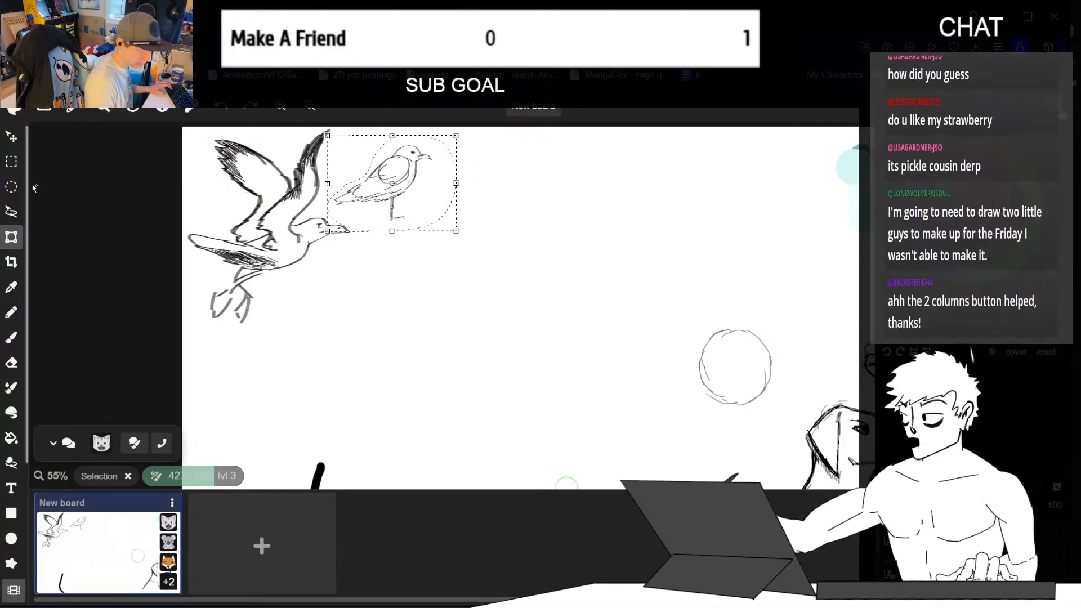
left_click(11, 137)
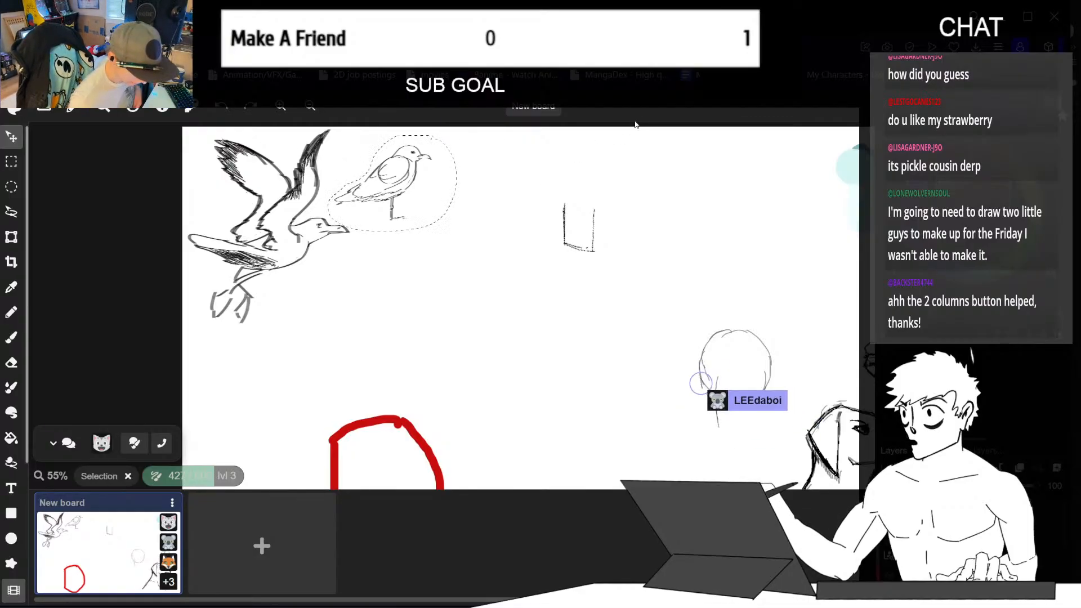
key("ctrl+d")
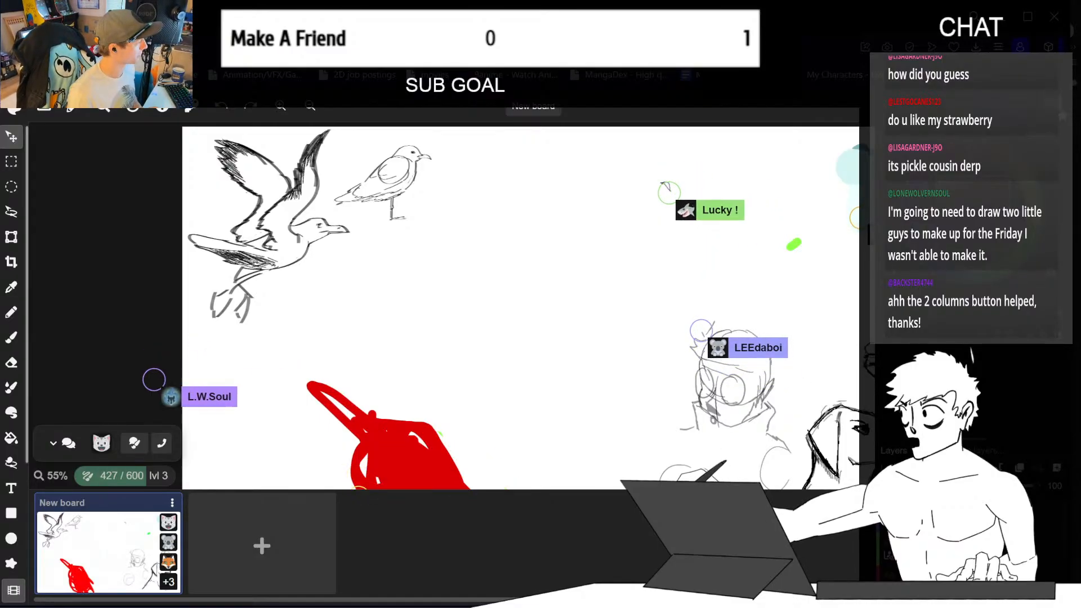
- With the brush, sketch a third bird beside the standing one: an upright body oval with a small U-shape inside and a narrow head arch above
key("b")
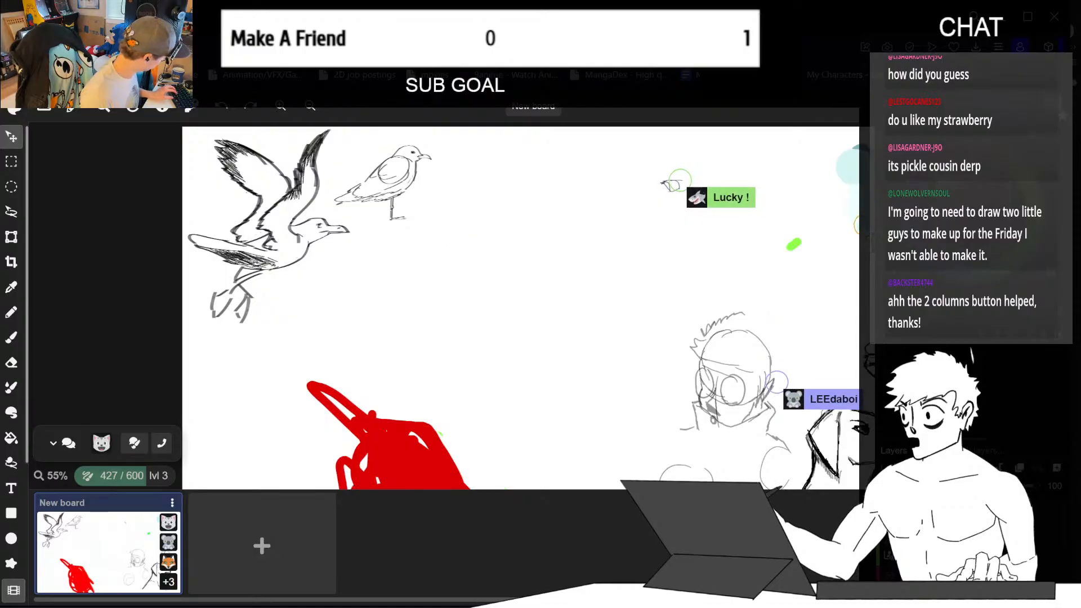
key("ctrl+plus")
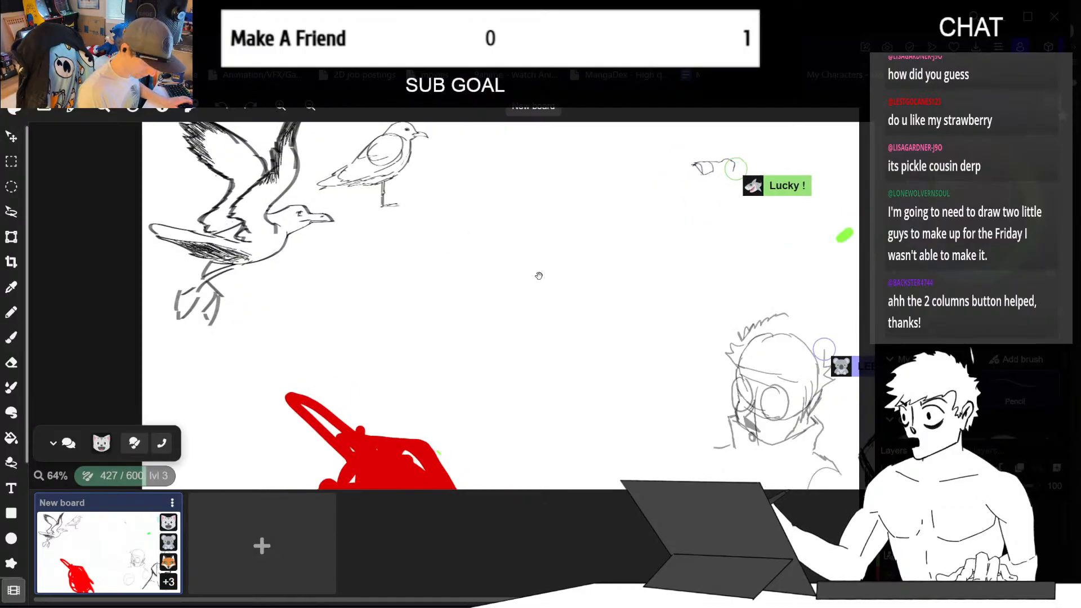
middle_click_drag(539, 243, 478, 314)
key("ctrl+plus")
mouse_move(372, 230)
left_mouse_down()
mouse_move(412, 228)
mouse_move(430, 240)
mouse_move(410, 231)
left_mouse_up()
key("ctrl+z")
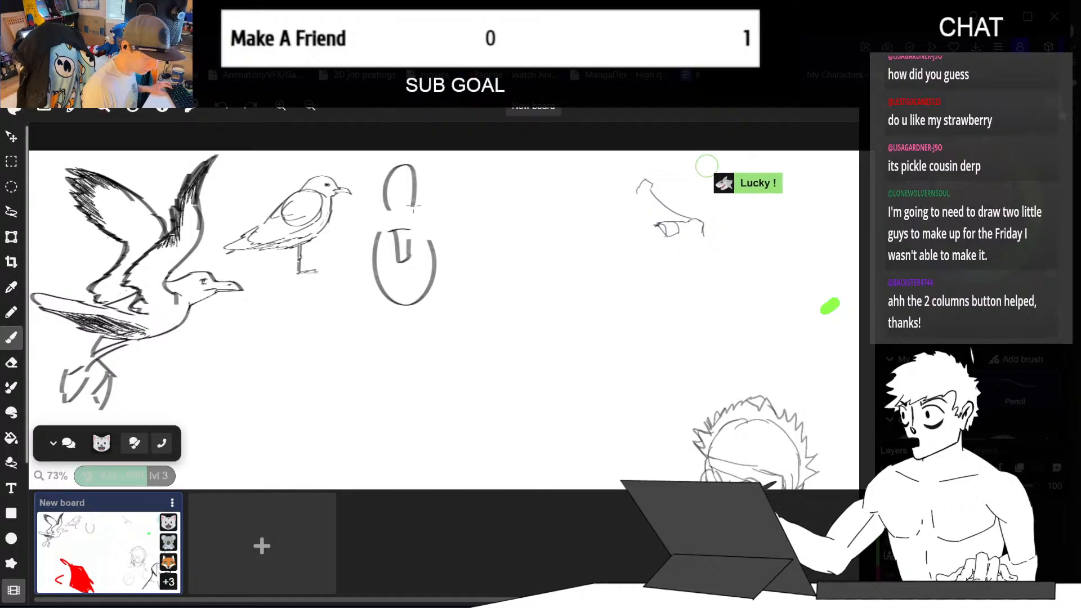
- Draw the third bird's outer contour from the head over the shoulders to a small pointed base, redrawing both sides closer to the oval
mouse_move(379, 198)
left_mouse_down()
mouse_move(377, 207)
mouse_move(427, 221)
left_mouse_up()
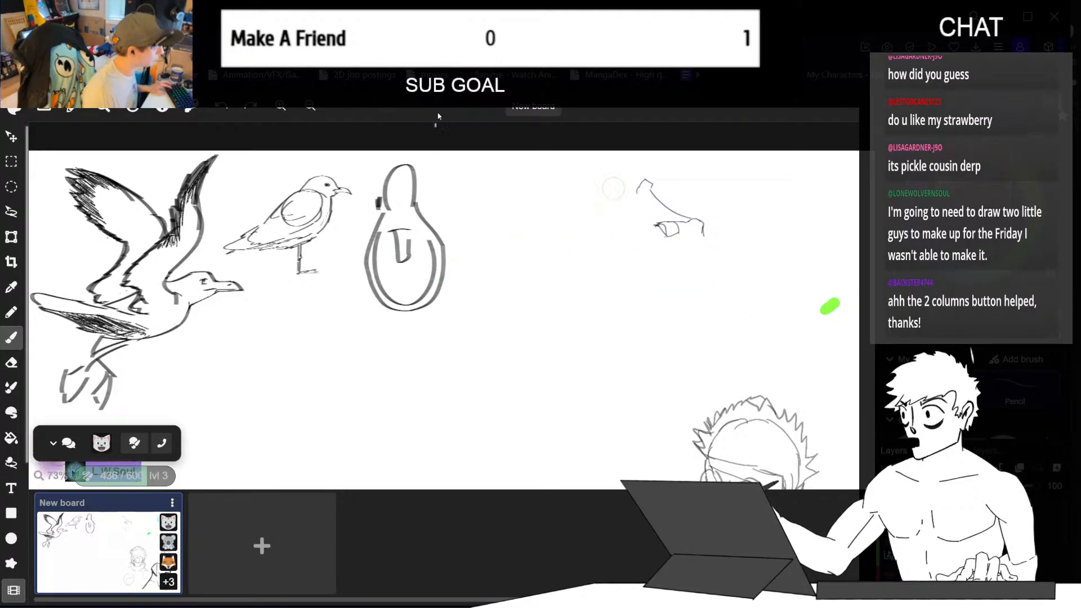
key("ctrl+z")
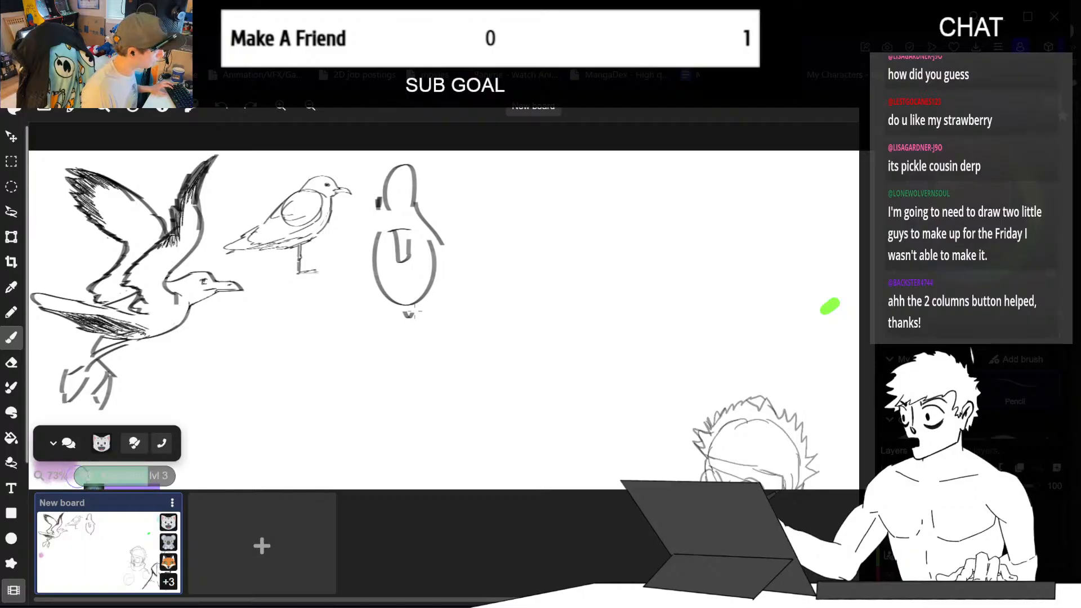
left_click_drag(431, 294, 442, 247)
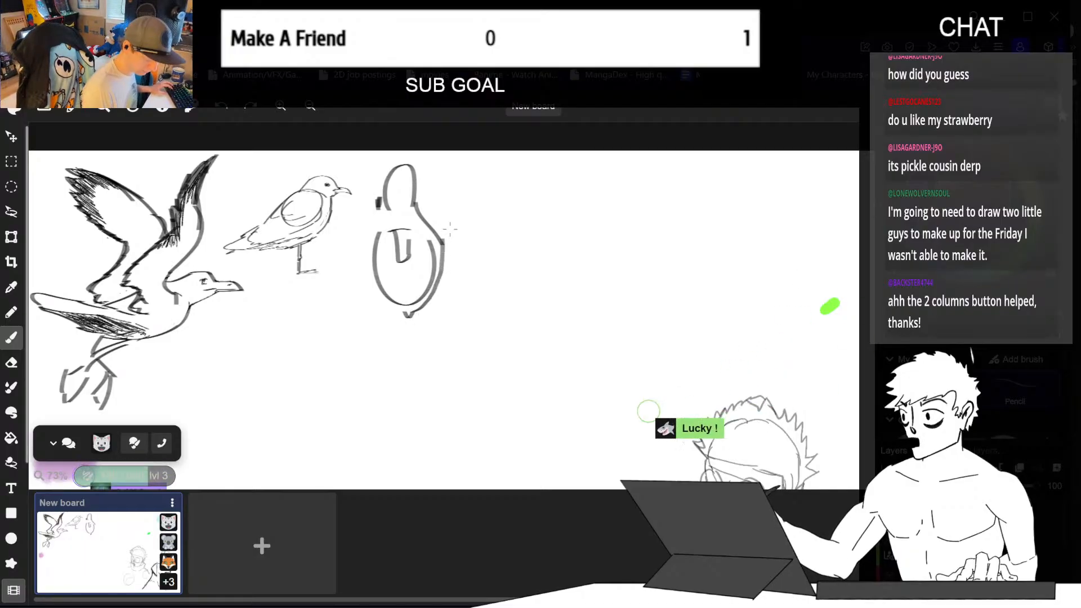
key("ctrl+z")
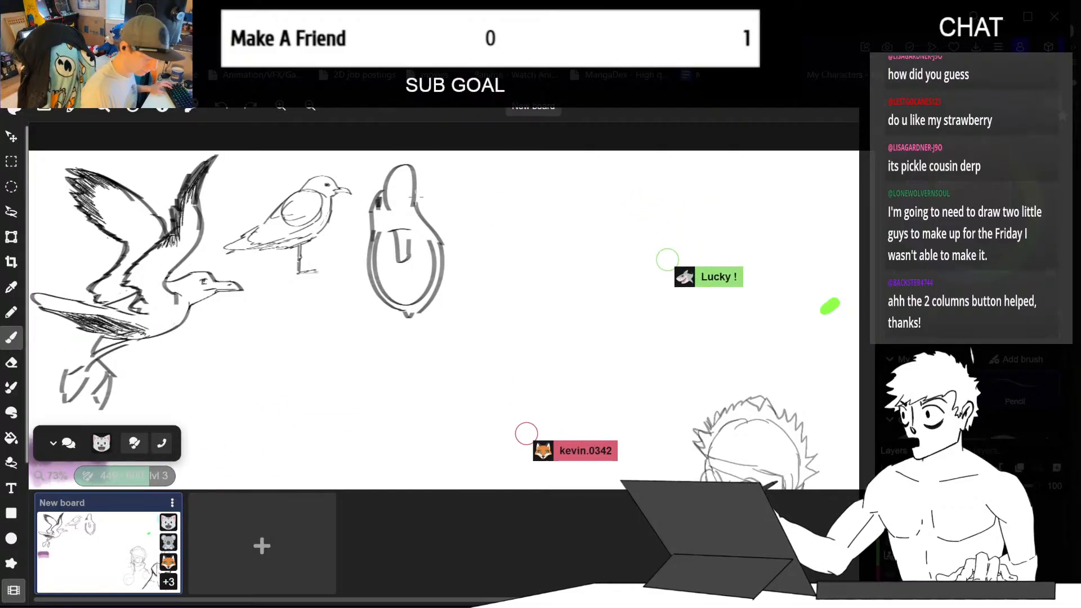
left_click_drag(416, 197, 443, 247)
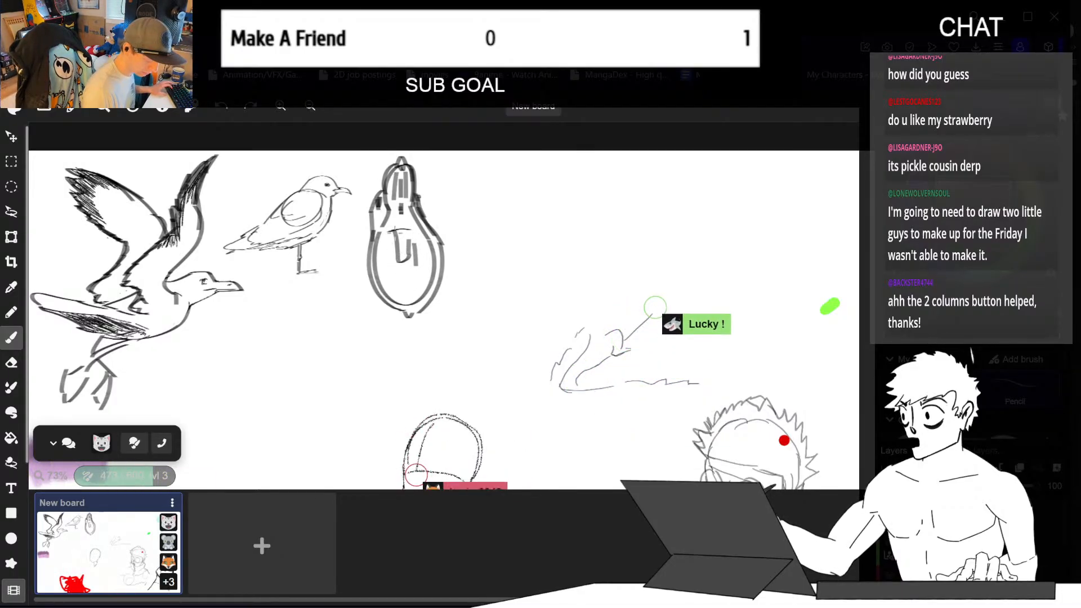
- Shade the U-shape inside the third bird, add loose curved lines on both sides of its body and redraw a wider lower body contour
left_click_drag(397, 235, 402, 280)
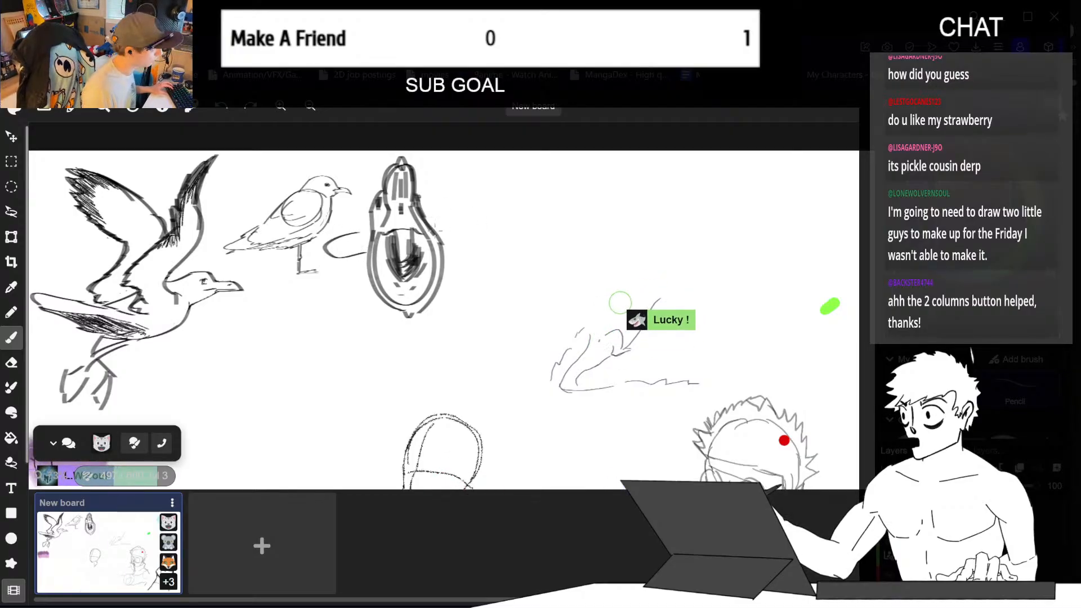
left_click_drag(439, 235, 483, 230)
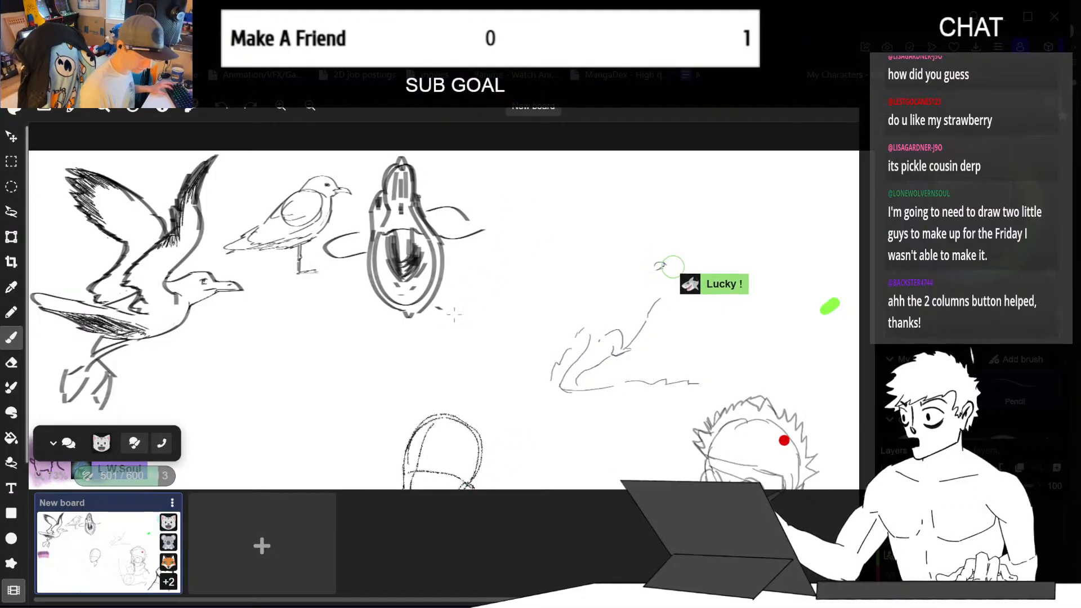
left_click_drag(455, 314, 511, 301)
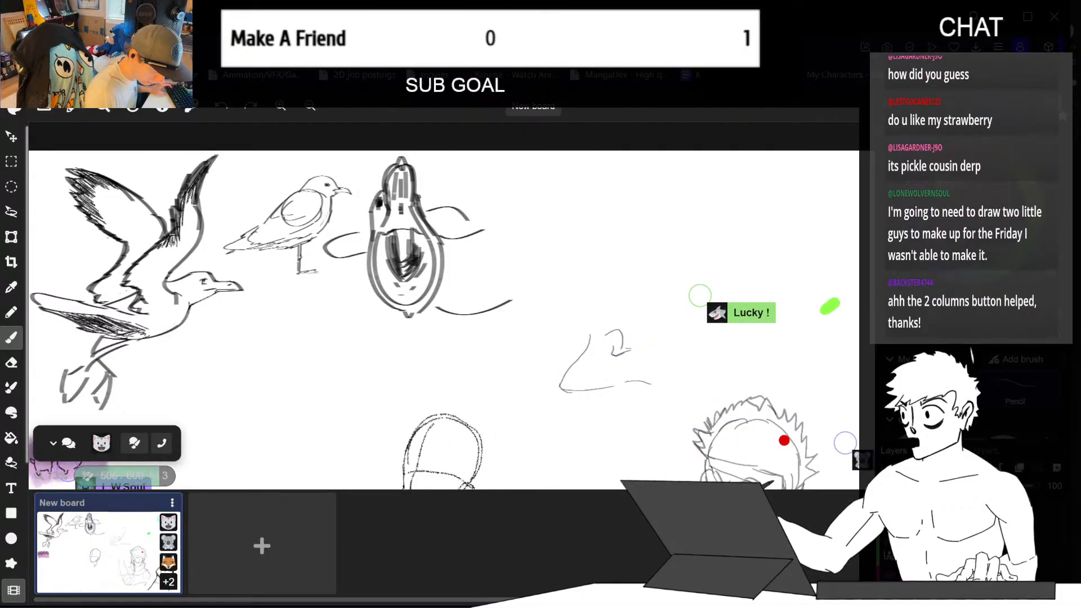
mouse_move(386, 189)
left_mouse_down()
mouse_move(388, 221)
mouse_move(420, 223)
left_mouse_up()
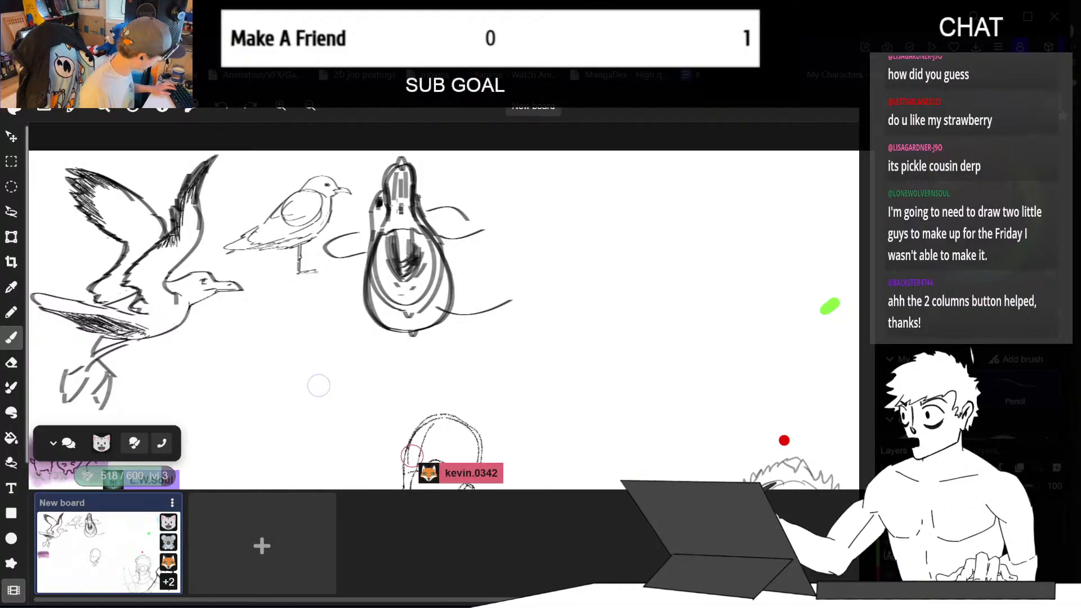
- Erase the third bird's inner body lines, draw a raised limb crossing from its chest past the shoulder, and clean up the lines underneath it
key("e")
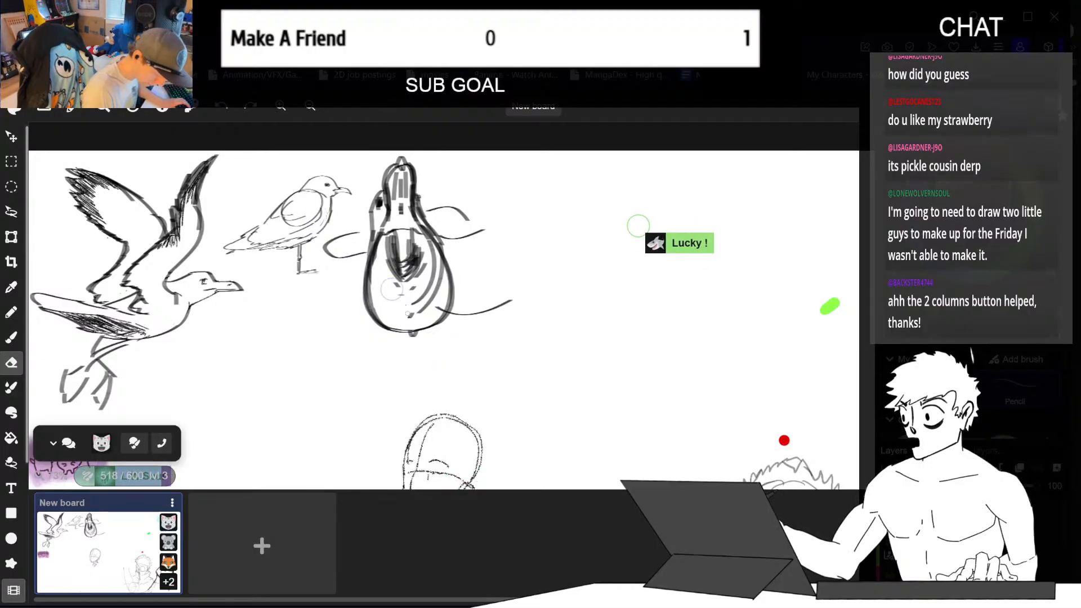
mouse_move(396, 299)
left_mouse_down()
mouse_move(411, 311)
mouse_move(430, 276)
left_mouse_up()
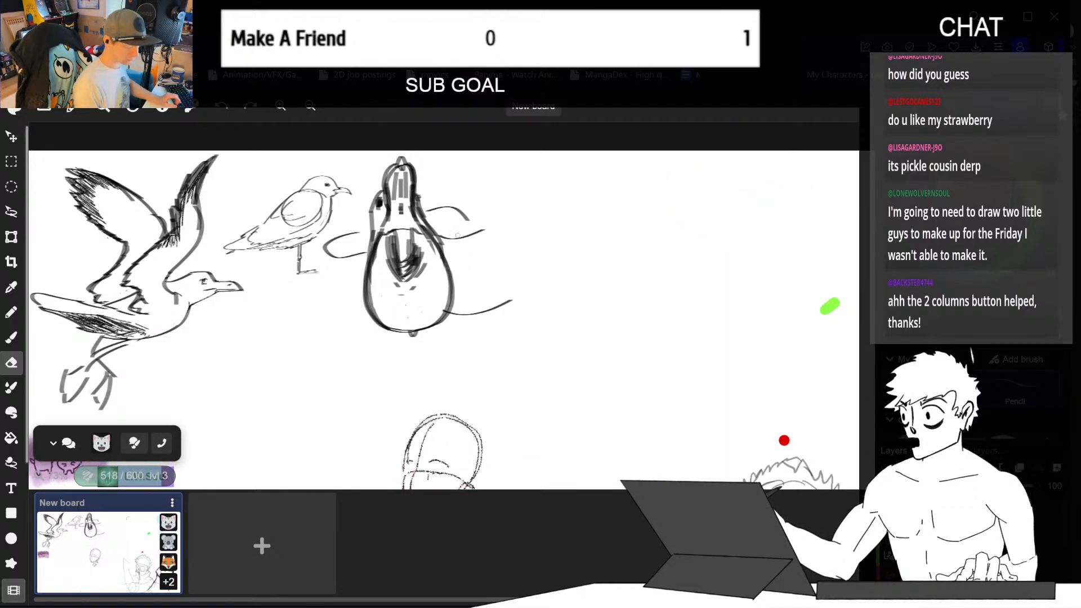
key("b")
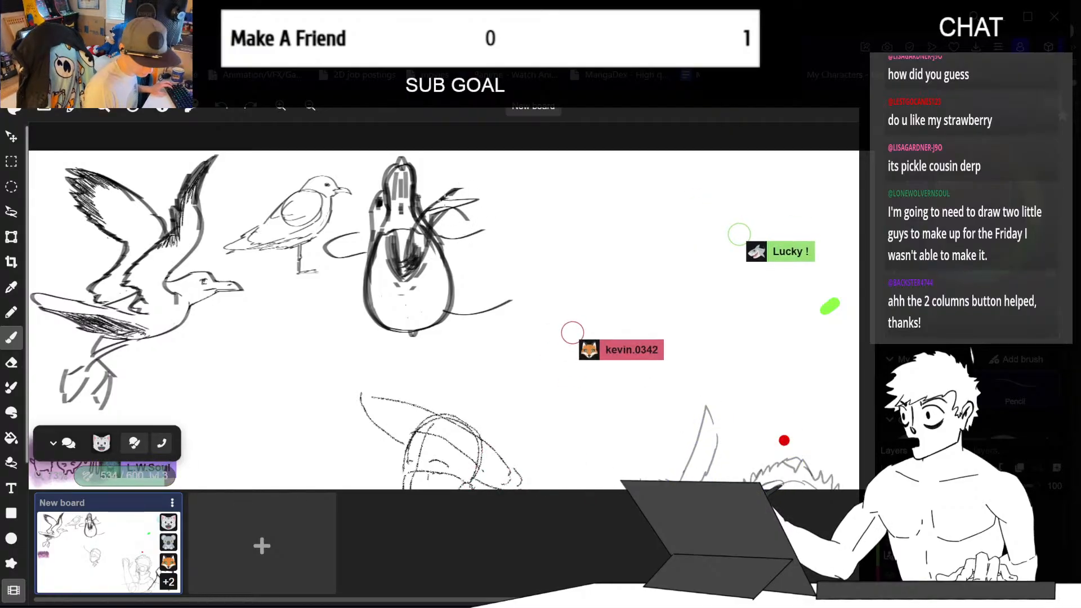
key("e")
mouse_move(419, 243)
left_mouse_down()
mouse_move(410, 262)
mouse_move(437, 210)
mouse_move(419, 234)
left_mouse_up()
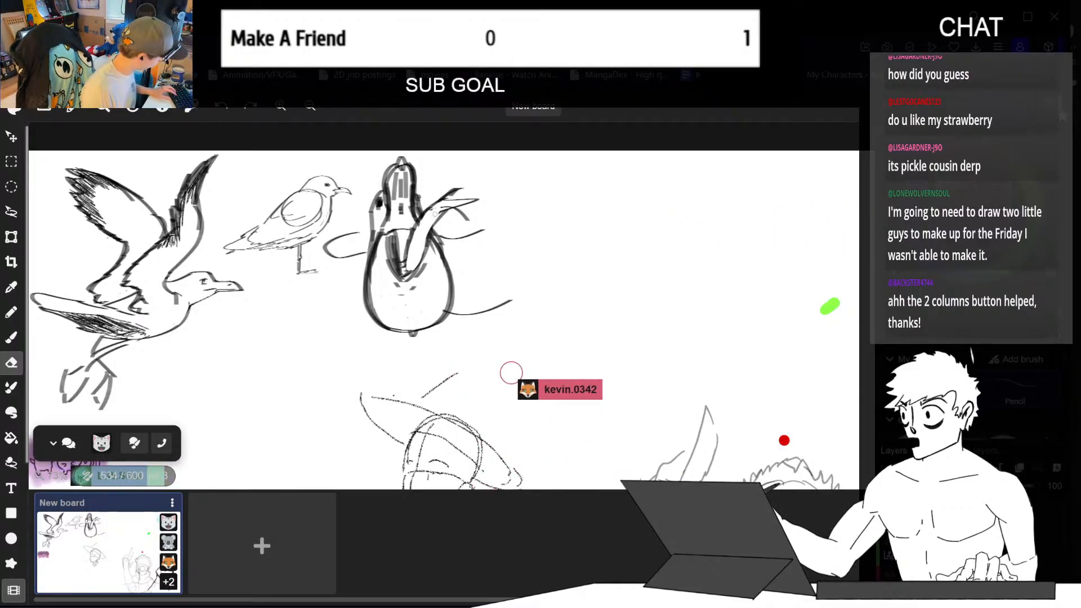
key("b")
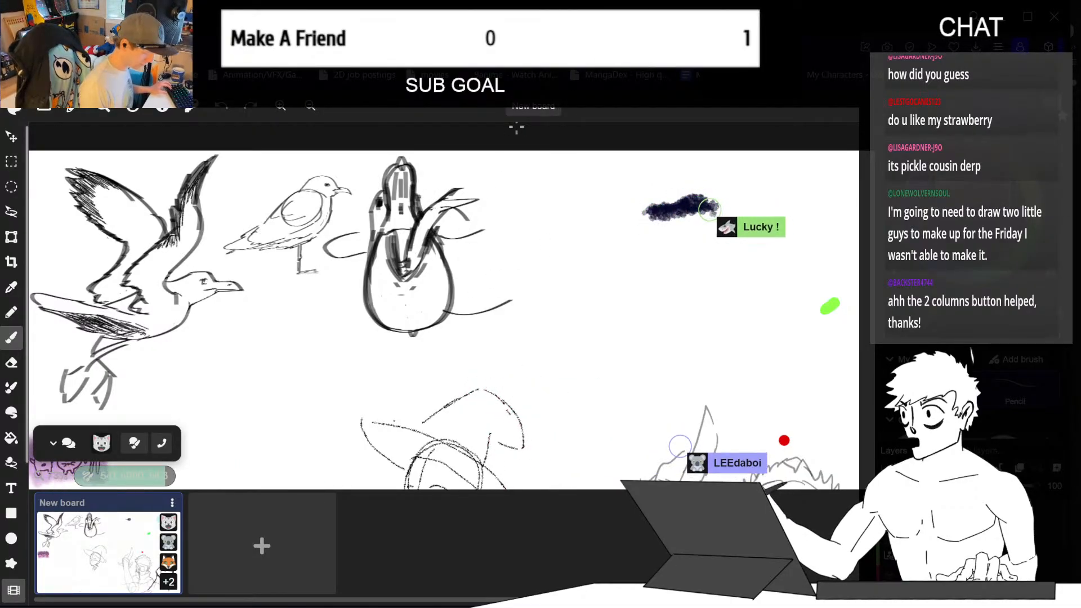
- Look over the other participants' drawings across the shared board, including the dark crocodile, the dinosaur and the dog, and return to the birds
mouse_move(587, 338)
left_mouse_down()
mouse_move(495, 360)
mouse_move(543, 328)
mouse_move(552, 335)
left_mouse_up()
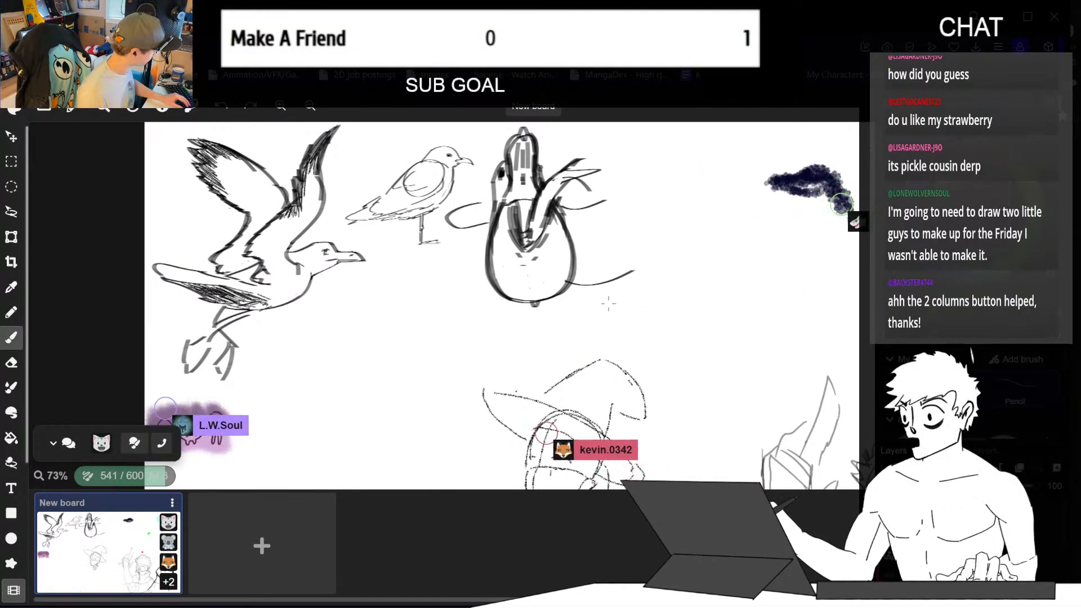
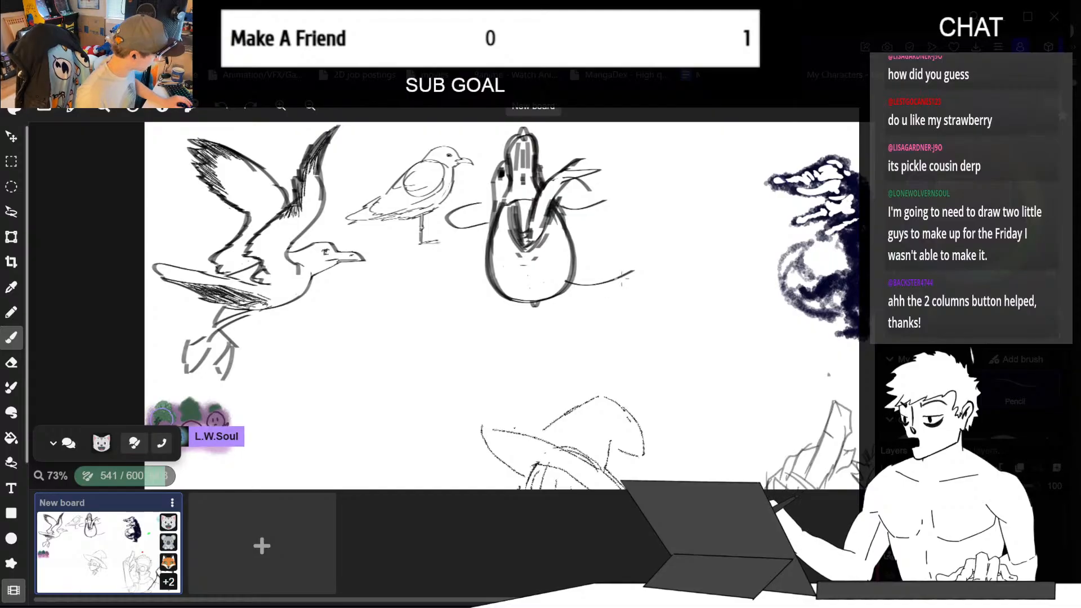
scroll(616, 337, "down", 3)
scroll(743, 350, "up", 4)
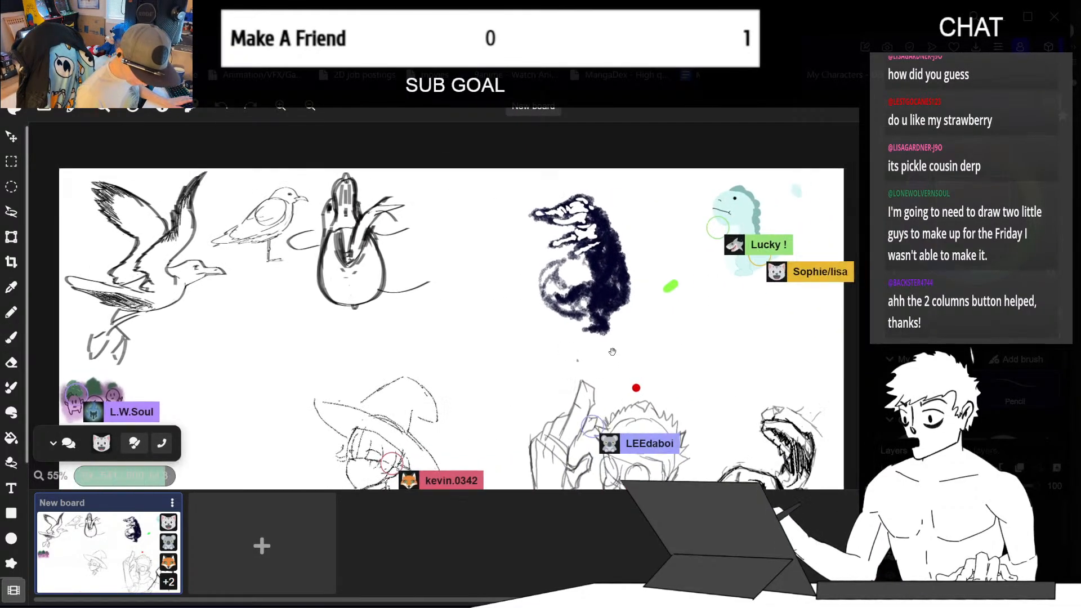
key("Escape")
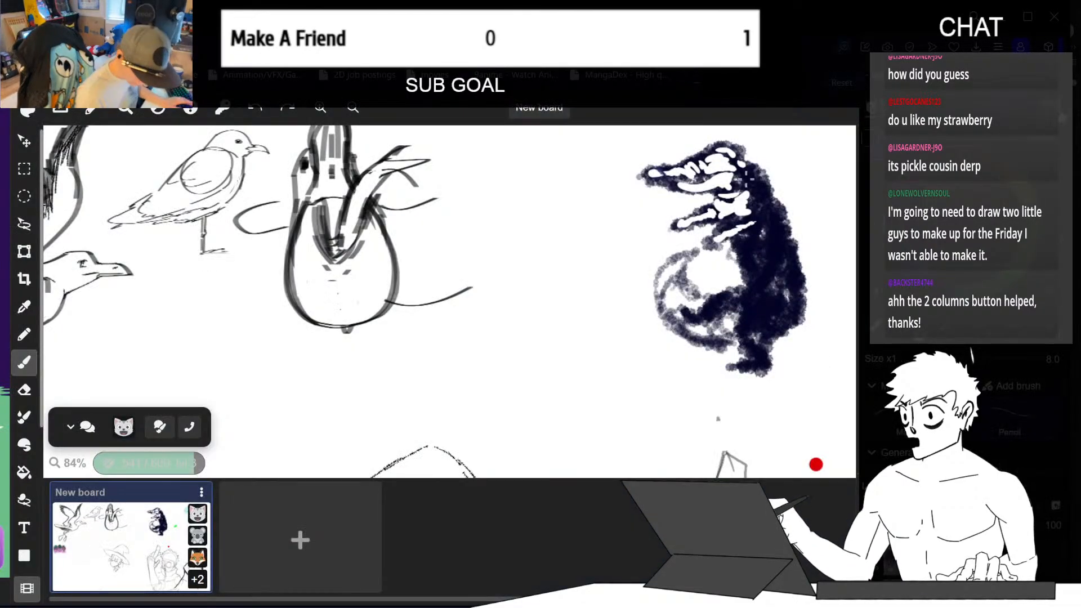
middle_click_drag(735, 297, 661, 306)
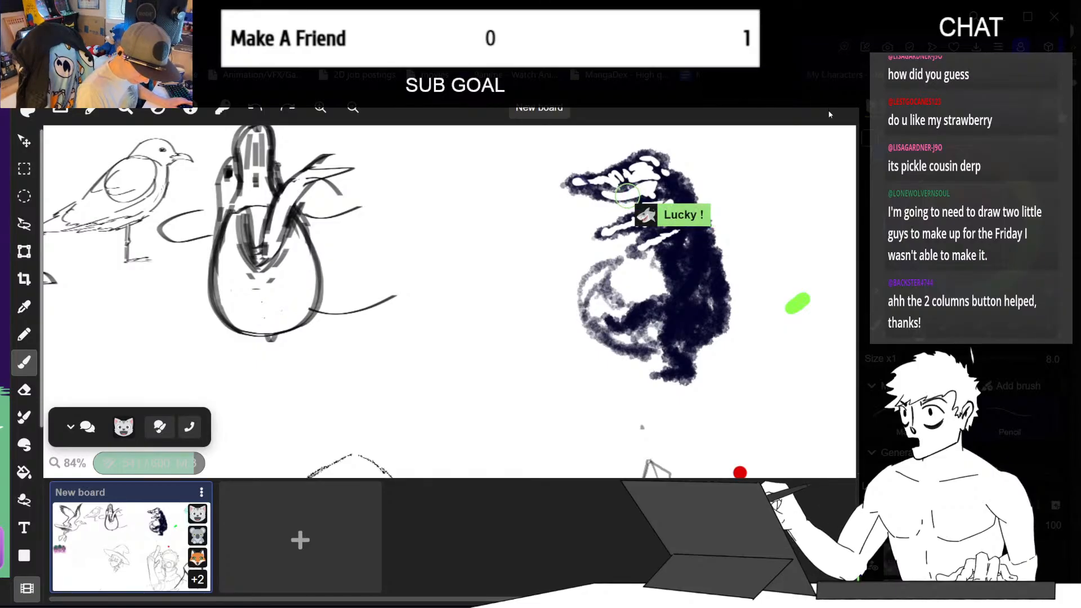
left_click(841, 83)
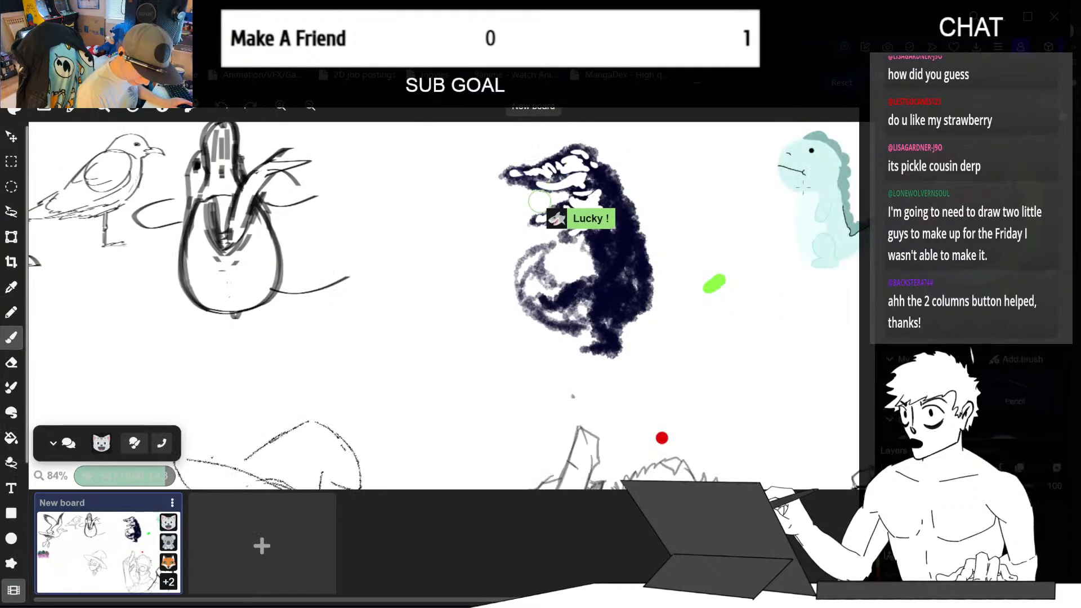
left_click_drag(680, 341, 603, 314)
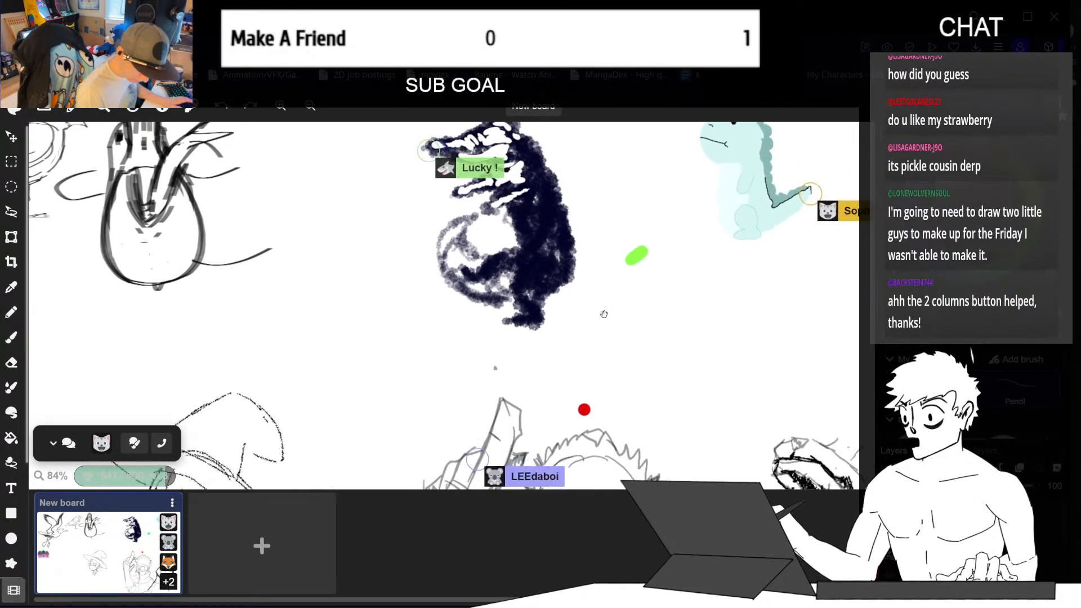
left_click_drag(680, 316, 634, 366)
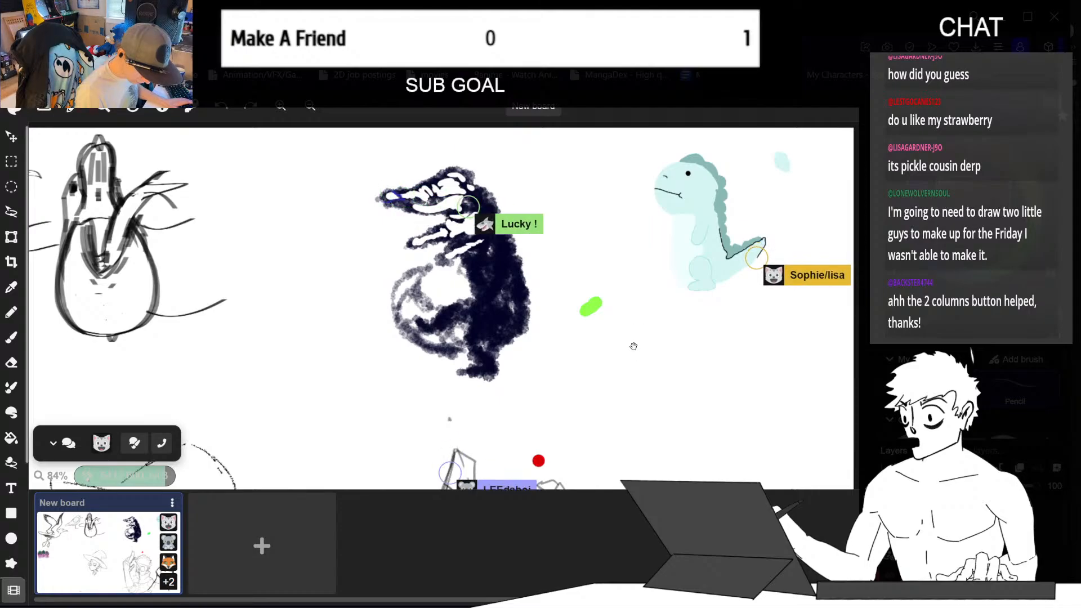
key("b")
key("space")
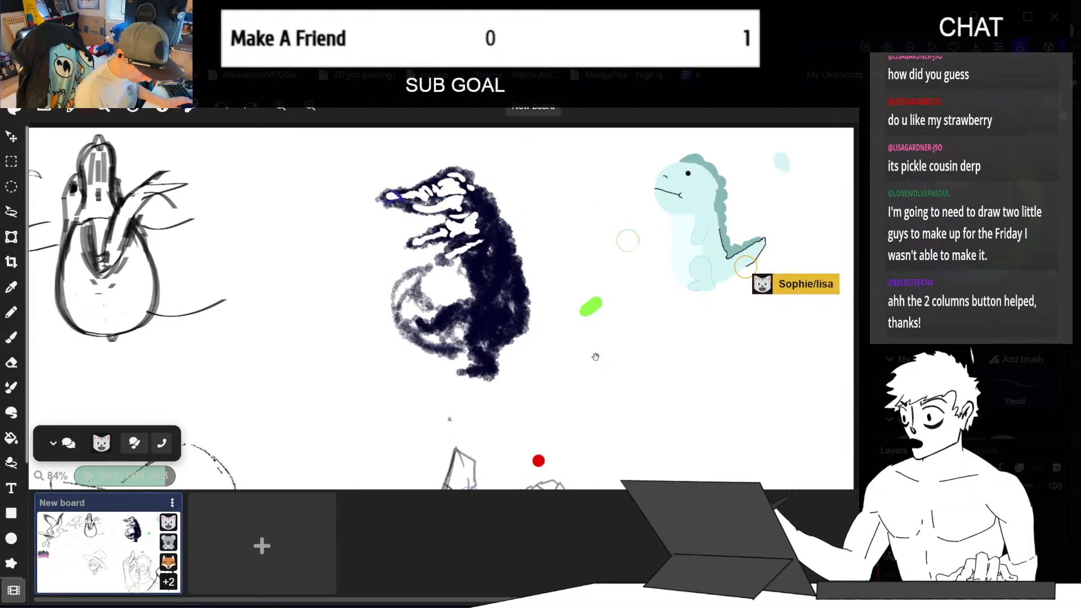
mouse_move(586, 376)
left_mouse_down()
mouse_move(656, 367)
mouse_move(618, 383)
mouse_move(631, 332)
left_mouse_up()
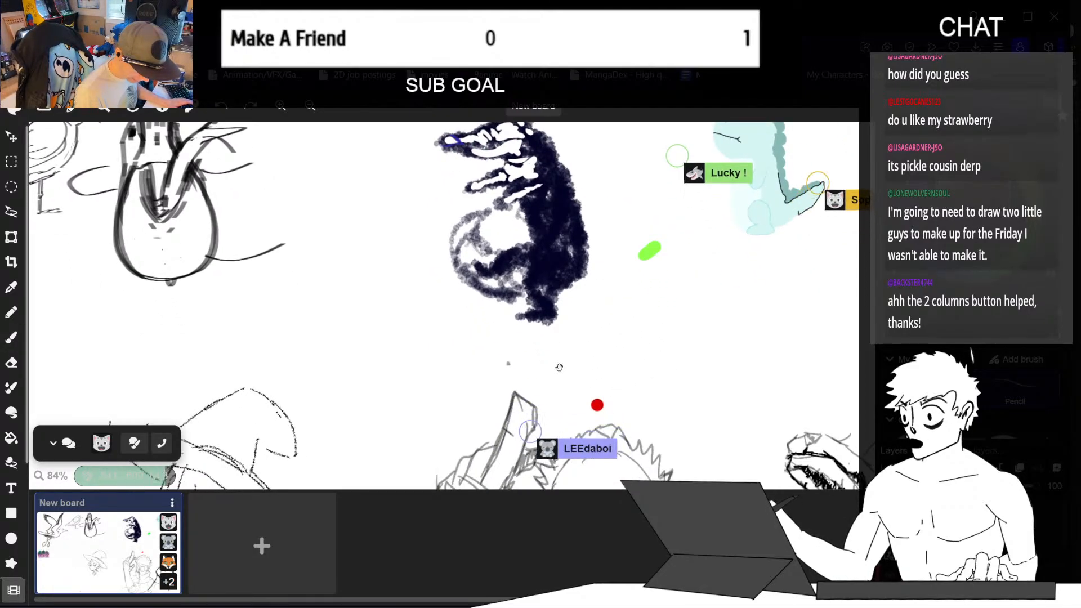
mouse_move(692, 473)
left_mouse_down()
mouse_move(716, 367)
mouse_move(657, 282)
left_mouse_up()
left_click_drag(790, 448, 710, 378)
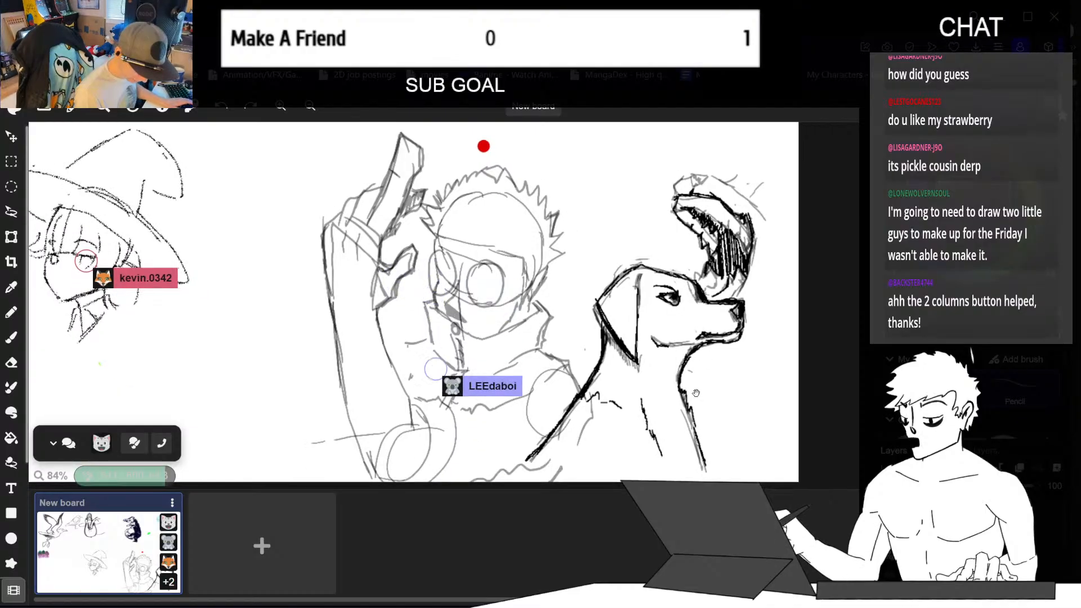
mouse_move(637, 358)
left_mouse_down()
mouse_move(620, 335)
mouse_move(733, 377)
left_mouse_up()
left_click_drag(542, 306, 651, 361)
left_click_drag(550, 354, 717, 386)
left_click_drag(527, 315, 626, 355)
left_click_drag(629, 237, 511, 428)
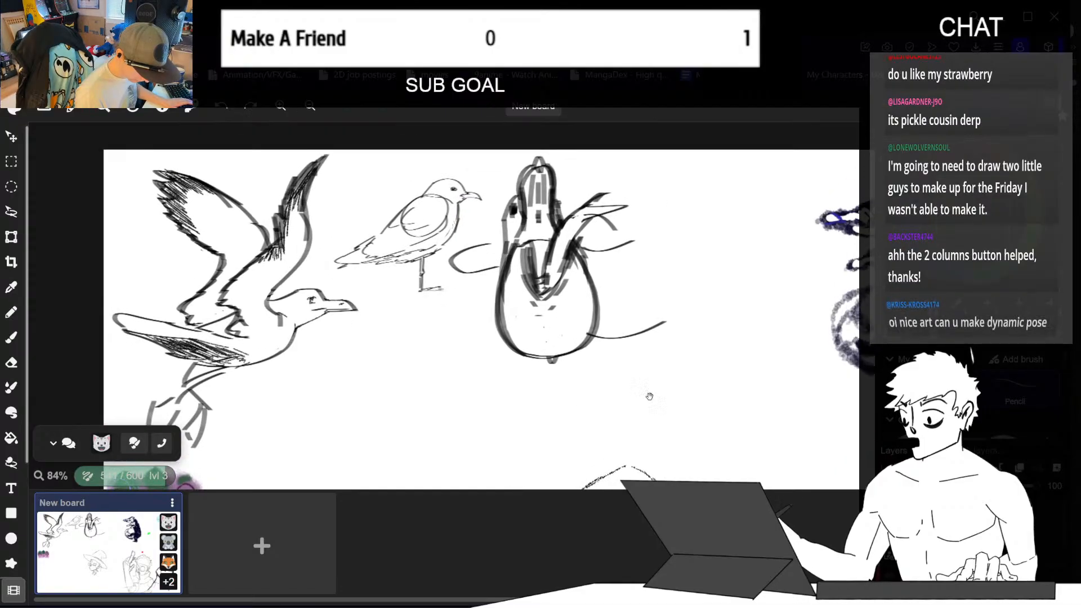
left_click_drag(649, 396, 522, 386)
left_click_drag(683, 328, 479, 315)
left_click_drag(674, 362, 472, 349)
mouse_move(695, 340)
left_mouse_down()
mouse_move(611, 342)
mouse_move(648, 248)
left_mouse_up()
left_click_drag(676, 391, 663, 270)
left_click_drag(622, 394, 650, 279)
mouse_move(470, 242)
left_mouse_down()
mouse_move(569, 320)
mouse_move(780, 439)
left_mouse_up()
left_click_drag(507, 275, 630, 408)
mouse_move(500, 294)
left_mouse_down()
mouse_move(596, 343)
mouse_move(720, 309)
left_mouse_up()
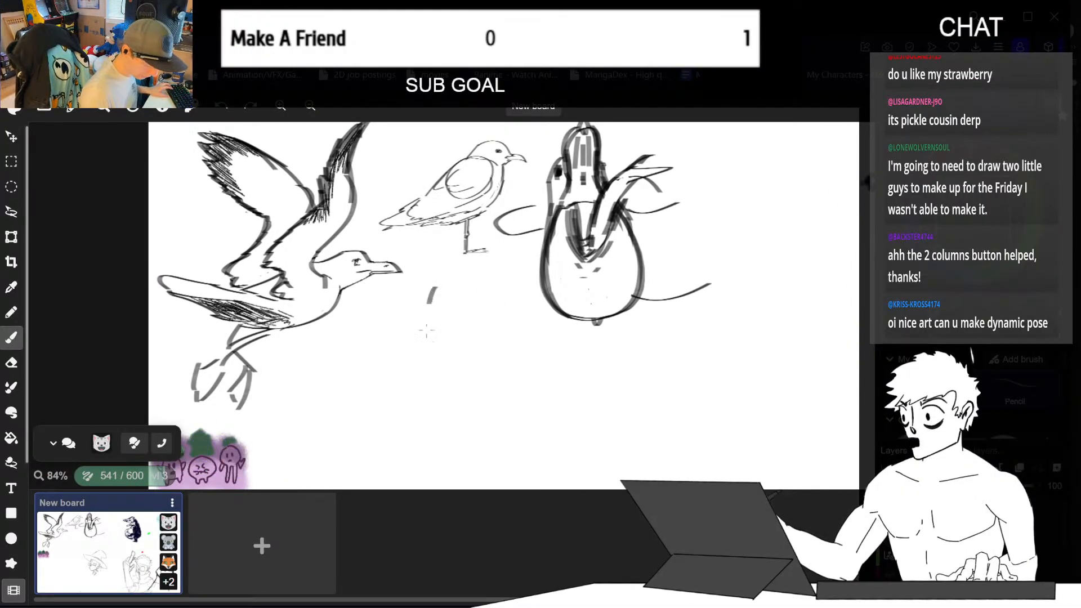
- Sketch a large dome-shaped outline, open at the base, below the standing bird, discarding the first short test stroke
left_click_drag(426, 332, 437, 289)
key("ctrl+z")
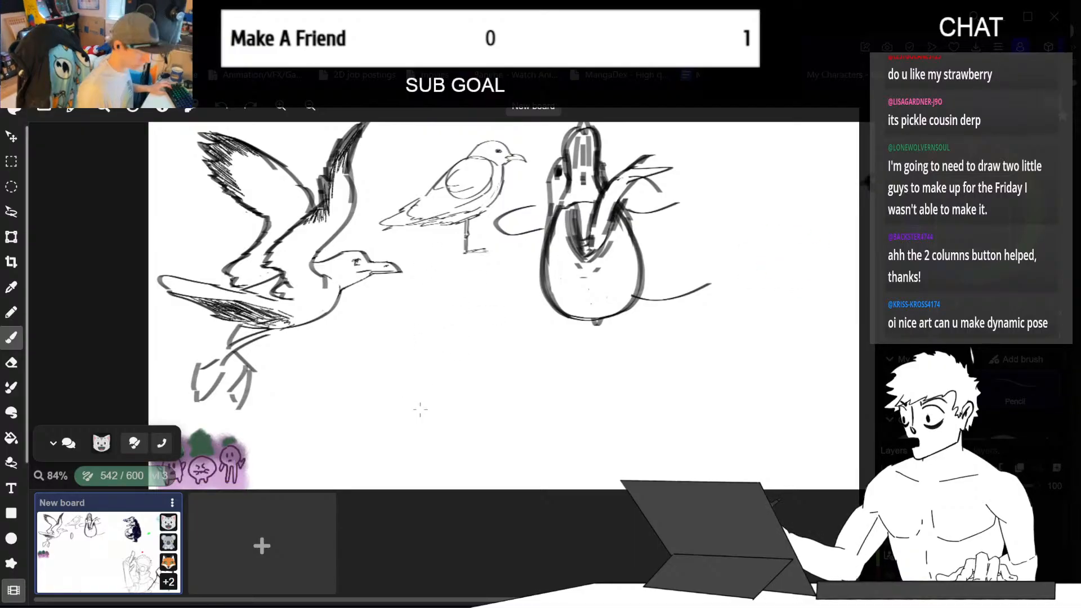
mouse_move(395, 376)
left_mouse_down()
mouse_move(442, 291)
mouse_move(518, 374)
left_mouse_up()
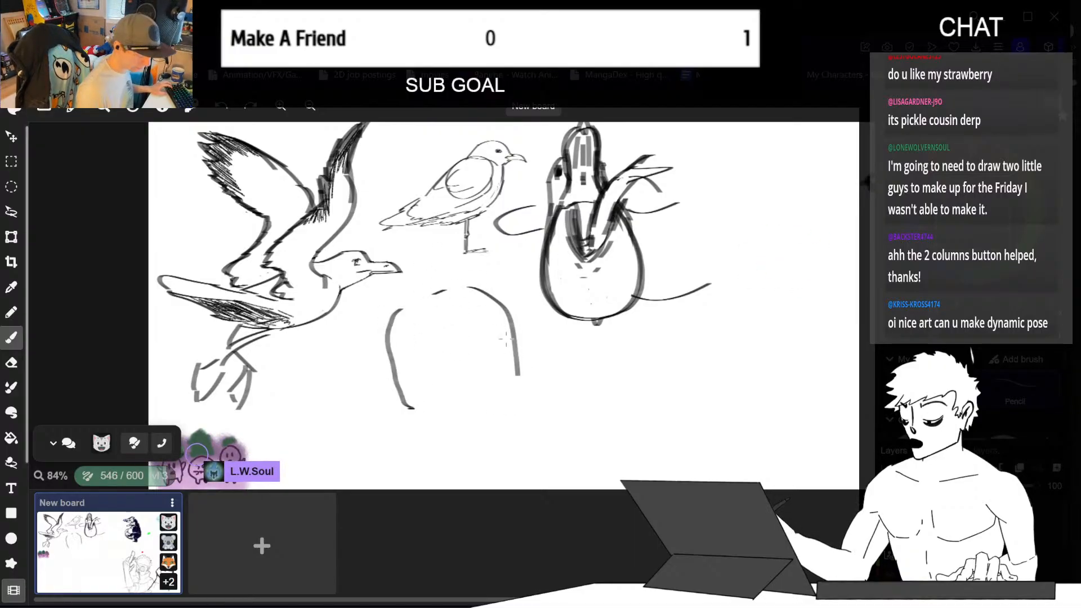
left_click_drag(513, 325, 508, 417)
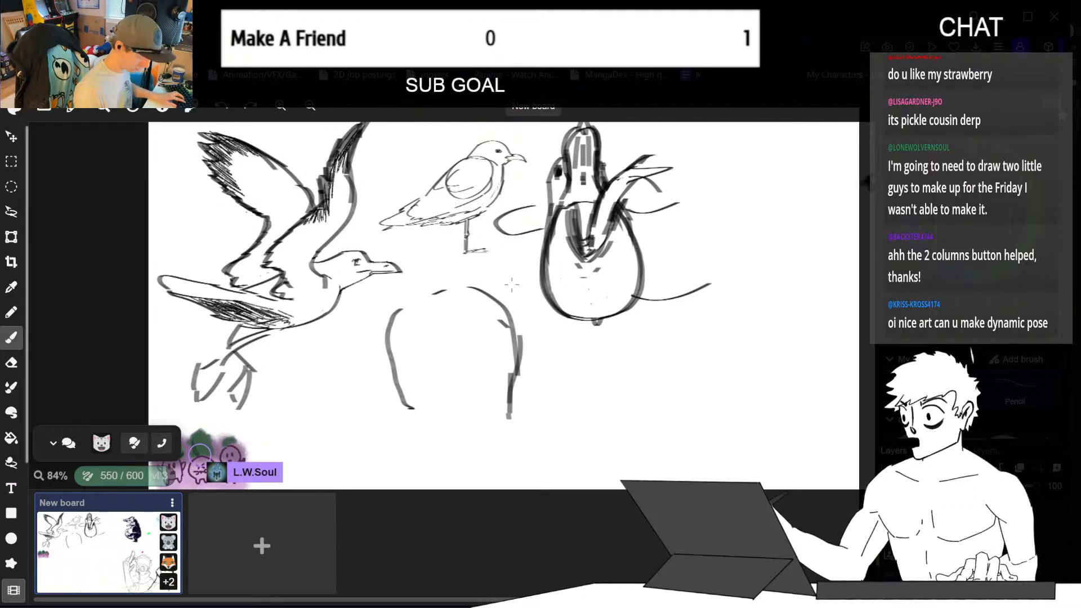
- Select the dome outline with a freehand lasso, move it slightly down and to the left, and deselect it
key("l")
left_click_drag(512, 276, 544, 368)
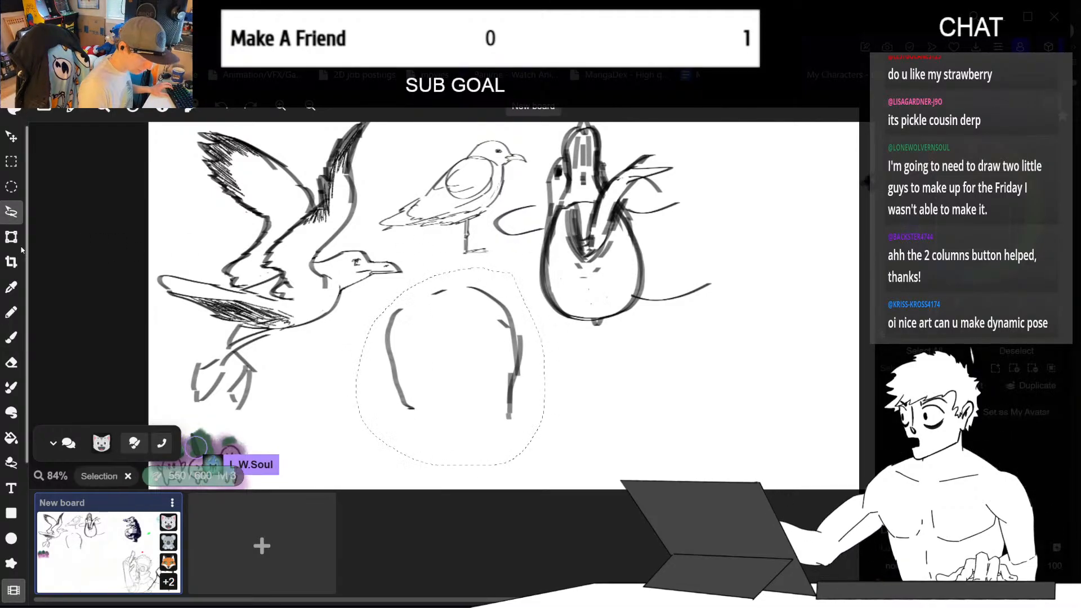
key("ctrl+t")
left_click_drag(497, 338, 488, 370)
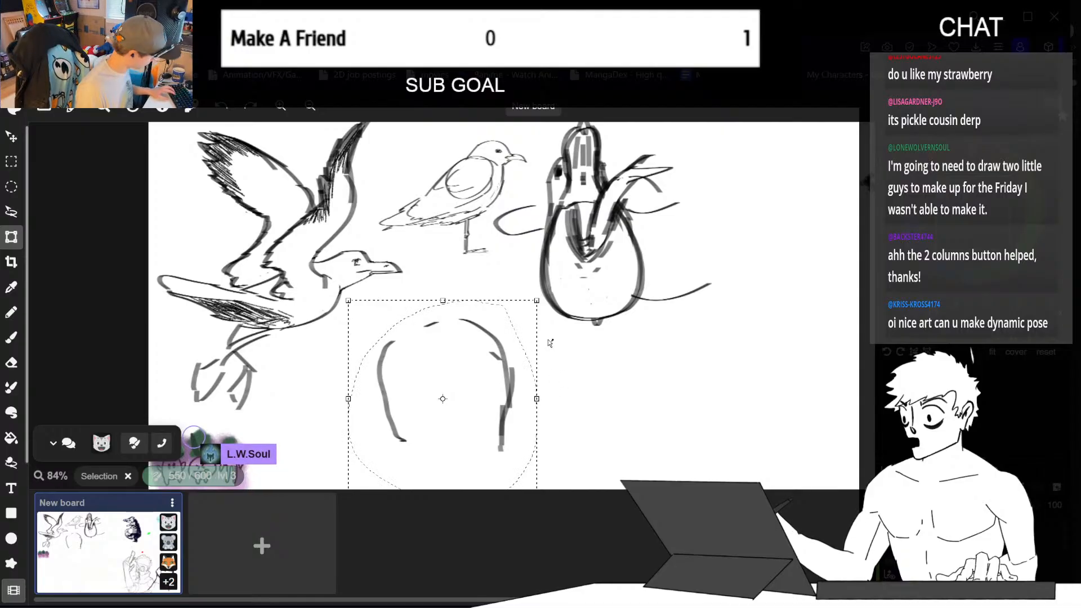
key("b")
key("ctrl+d")
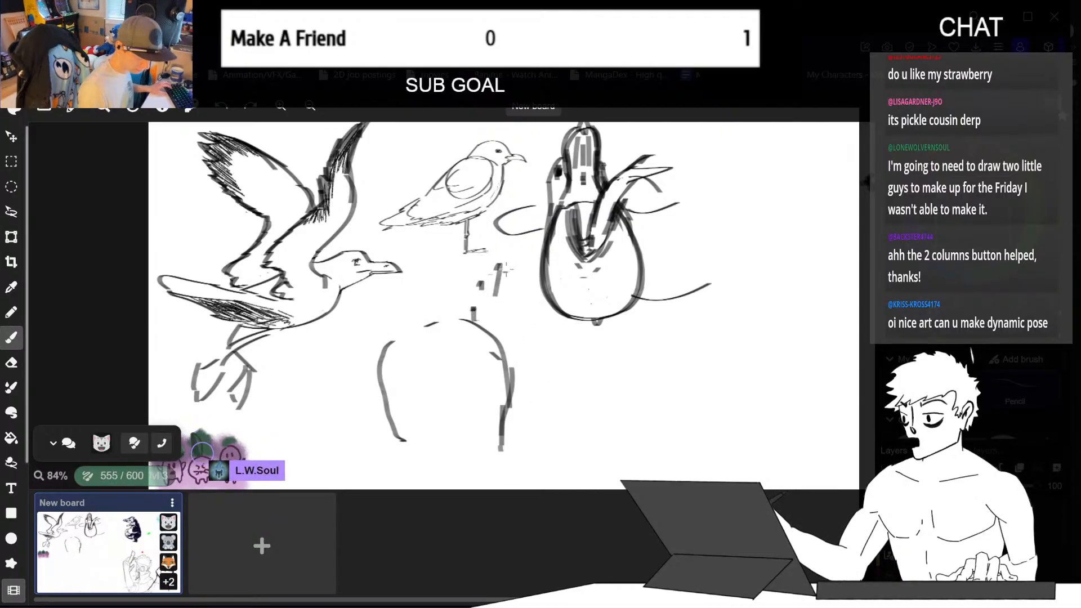
- Sketch a broken upright edge above the dome's right side, fill in its top arc, and try a pointed ear shape on the left
left_click_drag(513, 269, 509, 316)
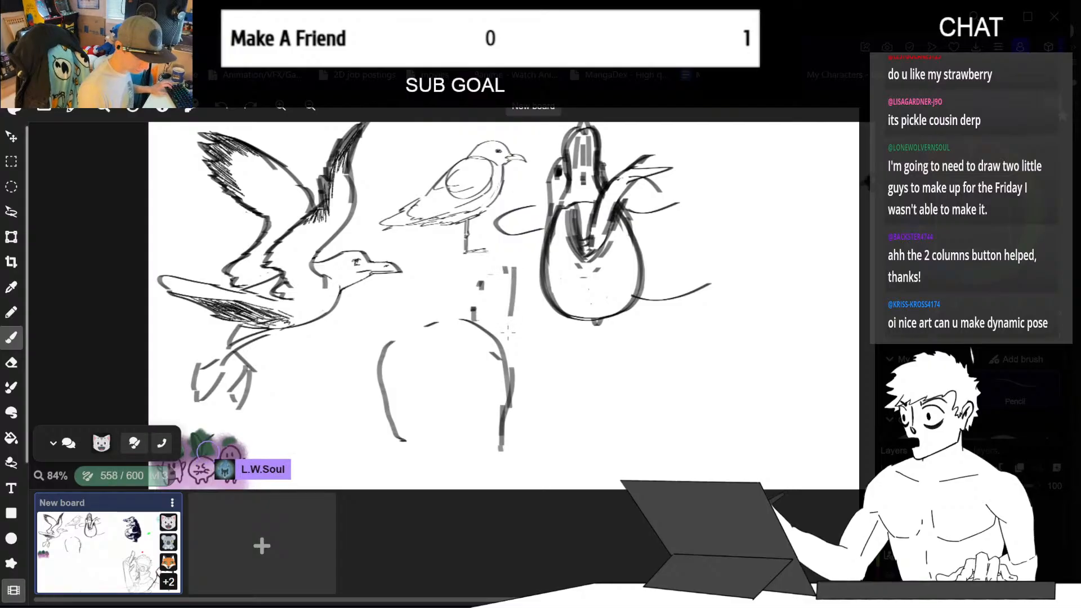
key("ctrl+z")
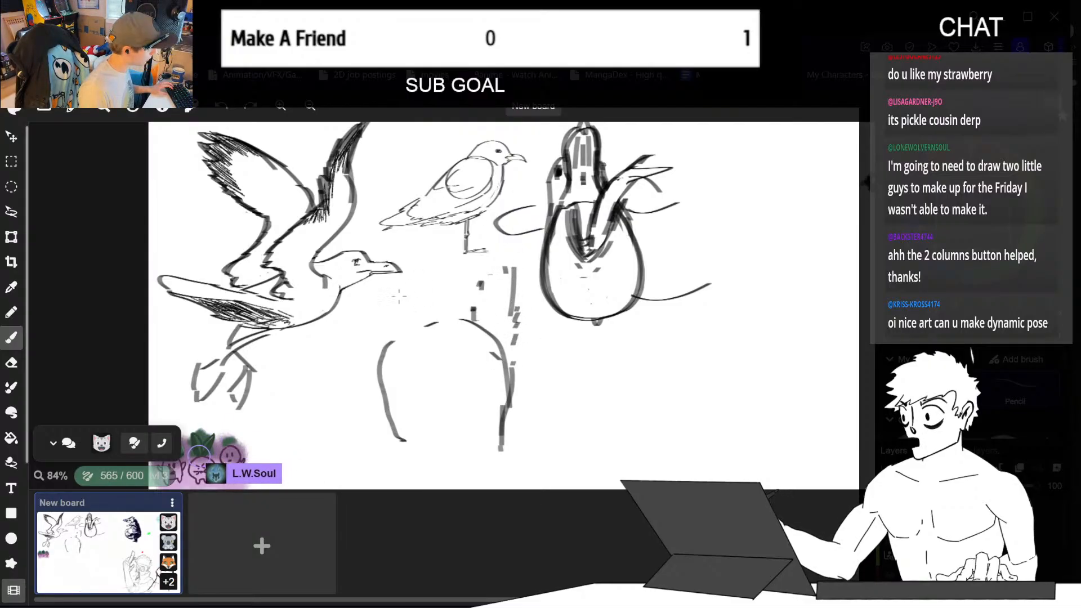
left_click_drag(394, 284, 428, 309)
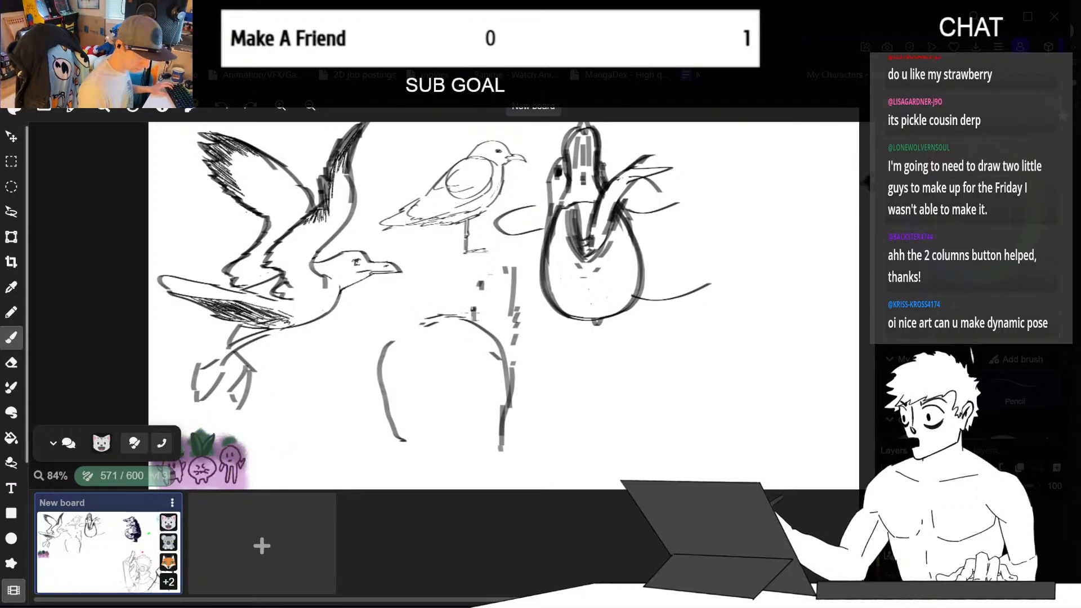
mouse_move(403, 294)
left_mouse_down()
mouse_move(388, 285)
mouse_move(369, 340)
left_mouse_up()
key("ctrl+z")
key("ctrl+z")
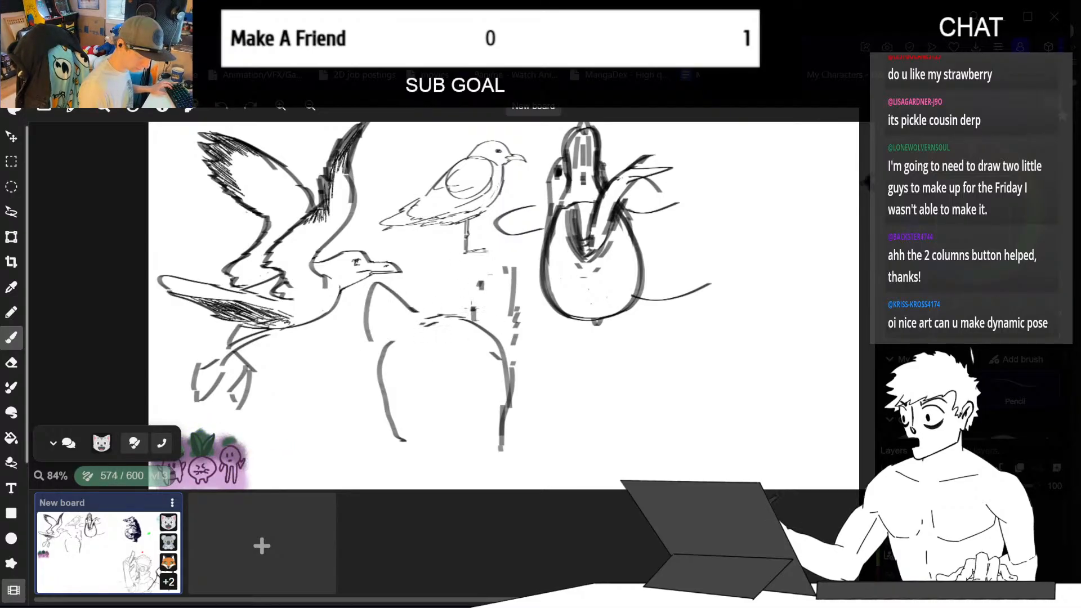
key("ctrl+z")
key("ctrl+z")
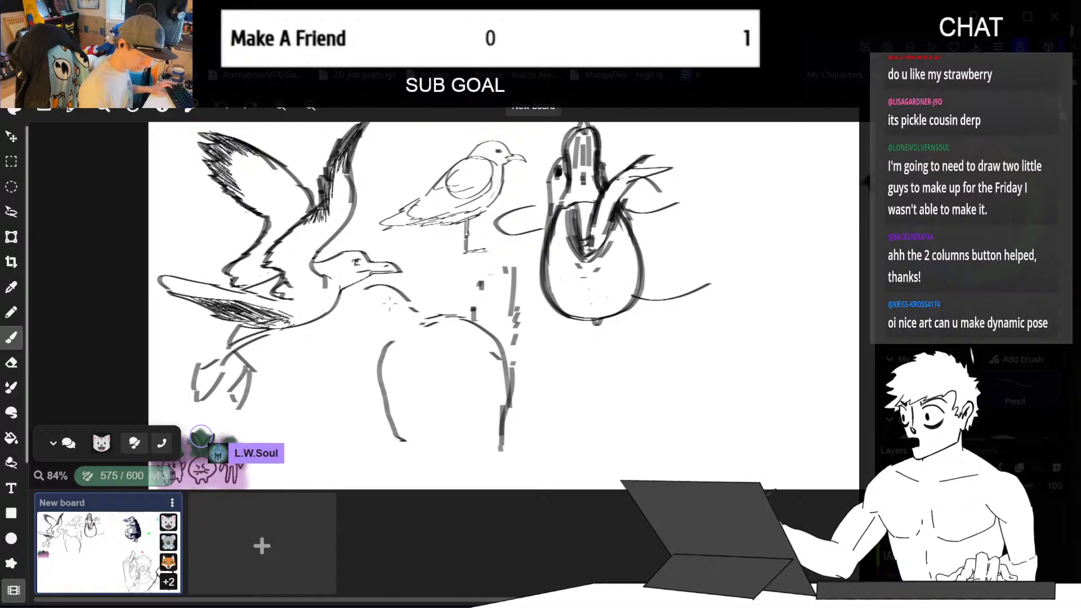
- Sketch the dome's pointed left ear with short hatching inside, and build up the right ear with broken inner and outer strokes
left_click_drag(361, 291, 376, 340)
key("ctrl+z")
key("ctrl+z")
mouse_move(362, 289)
left_mouse_down()
mouse_move(380, 341)
mouse_move(409, 296)
left_mouse_up()
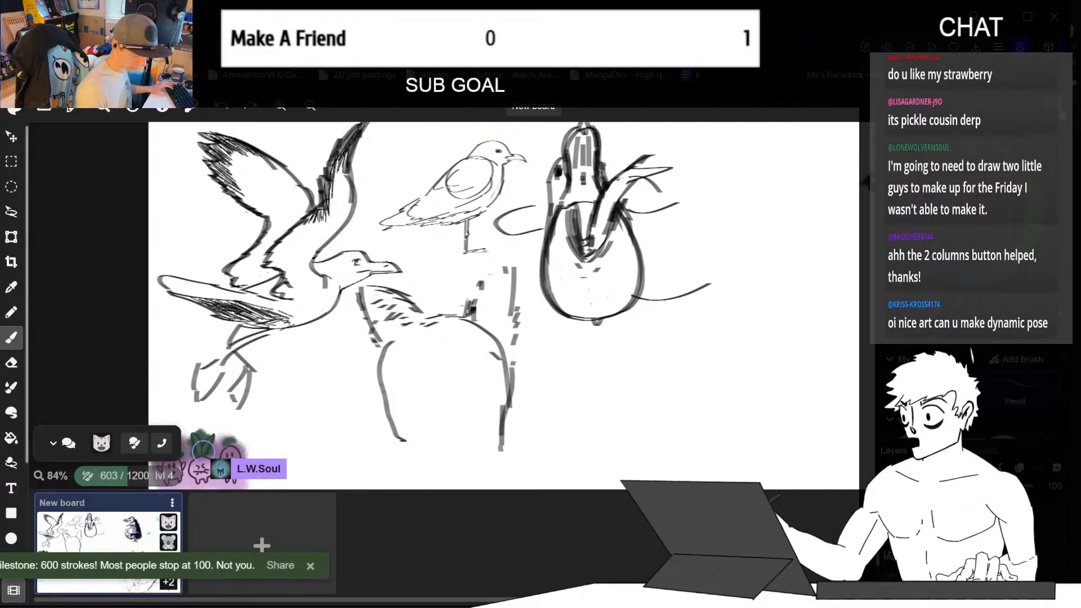
left_click_drag(478, 282, 479, 301)
mouse_move(483, 284)
left_mouse_down()
mouse_move(506, 332)
mouse_move(519, 322)
left_mouse_up()
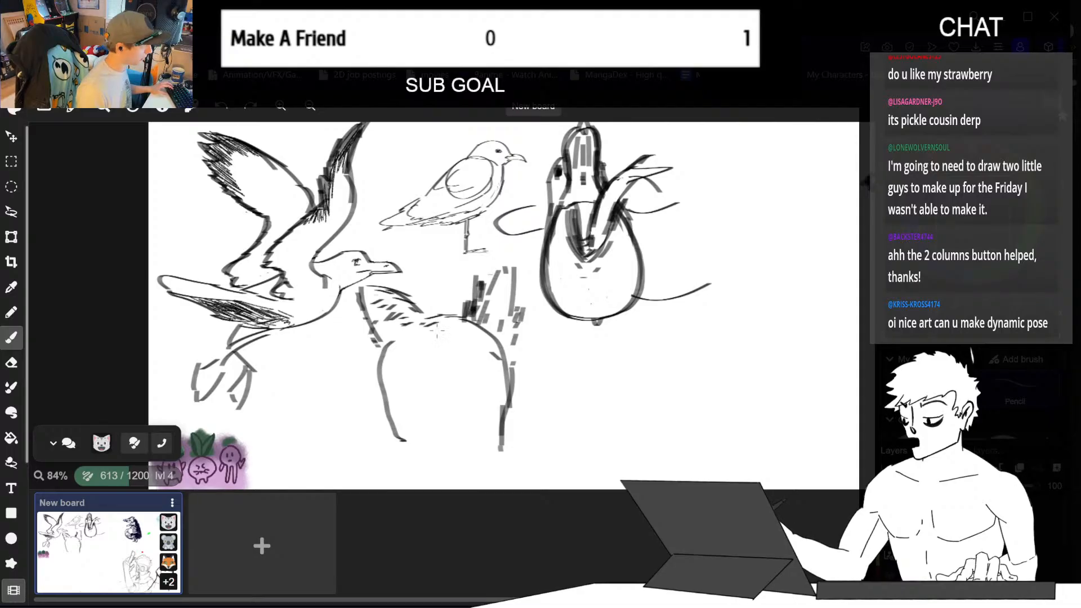
- Add short, ragged fur strokes down both outer sides of the dome to form the dog's cheeks
left_click_drag(376, 355, 369, 380)
left_click_drag(380, 366, 372, 393)
left_click_drag(377, 390, 373, 411)
left_click_drag(382, 394, 378, 416)
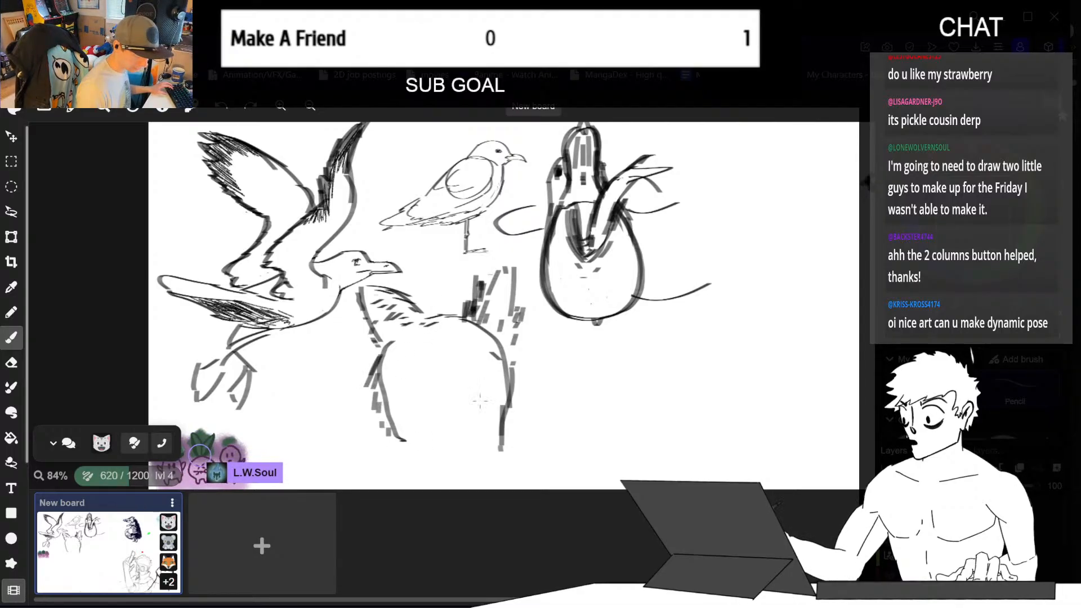
left_click_drag(518, 351, 510, 380)
left_click_drag(520, 379, 513, 398)
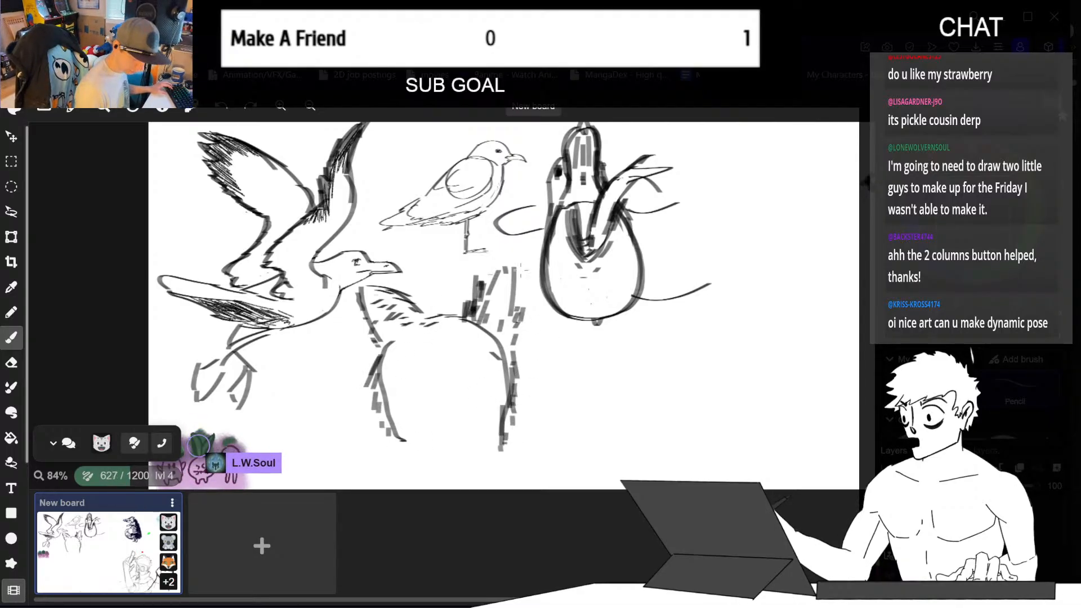
left_click_drag(376, 360, 367, 389)
mouse_move(378, 385)
left_mouse_down()
mouse_move(371, 417)
mouse_move(383, 436)
left_mouse_up()
left_click_drag(383, 428, 400, 451)
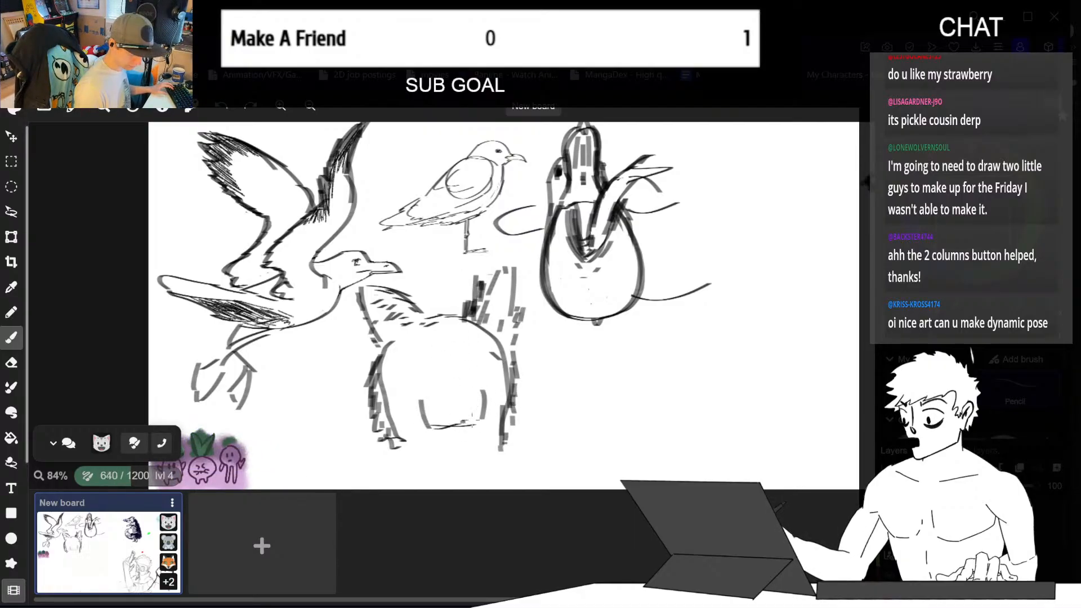
- Sketch the dog's muzzle, dark nose, right eye and mouth line, discarding the stray strokes on the forehead
left_click_drag(460, 421, 476, 424)
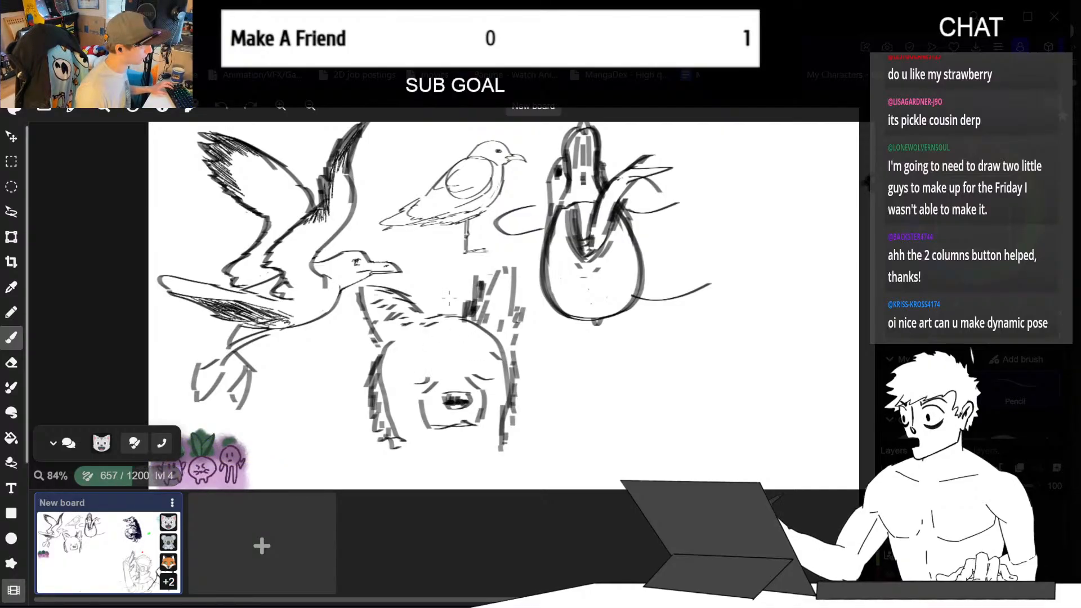
key("ctrl+z")
left_click_drag(448, 349, 453, 372)
key("ctrl+z")
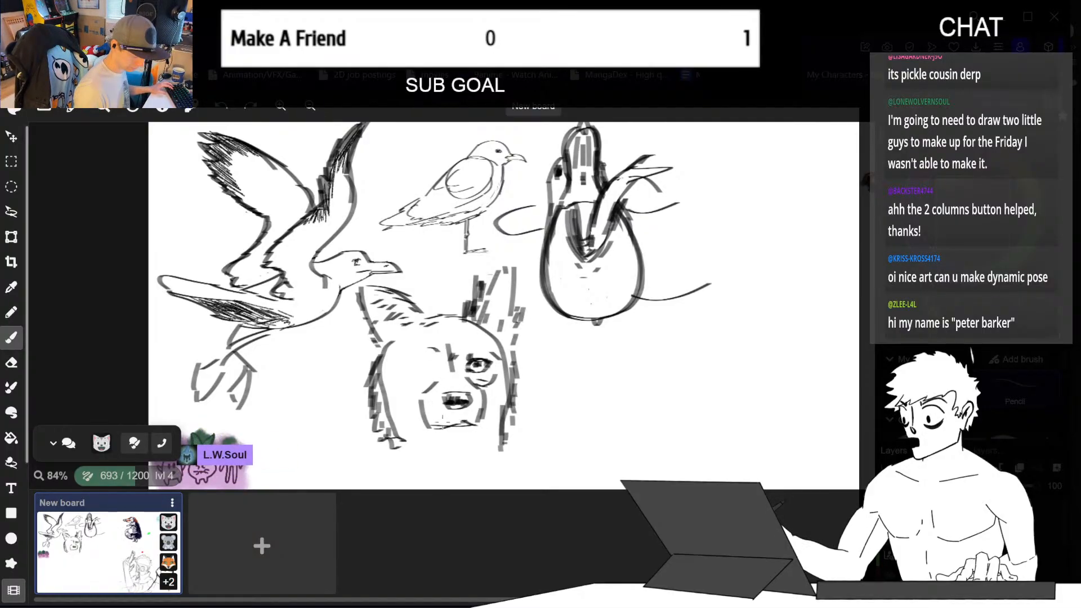
mouse_move(449, 423)
left_mouse_down()
mouse_move(479, 423)
mouse_move(428, 424)
mouse_move(467, 419)
left_mouse_up()
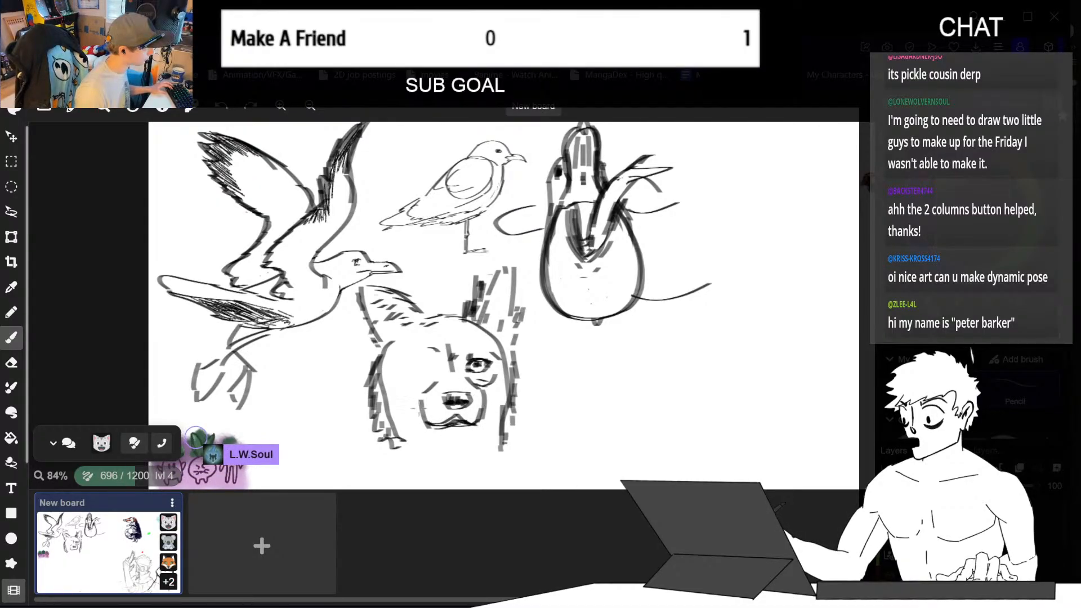
- Sketch a rounded tongue hanging from the dog's mouth with a centre crease, discarding the unsatisfactory outline strokes
mouse_move(479, 423)
left_mouse_down()
mouse_move(459, 433)
mouse_move(449, 465)
mouse_move(472, 464)
left_mouse_up()
middle_click_drag(445, 449, 450, 418)
key("ctrl+z")
key("ctrl+z")
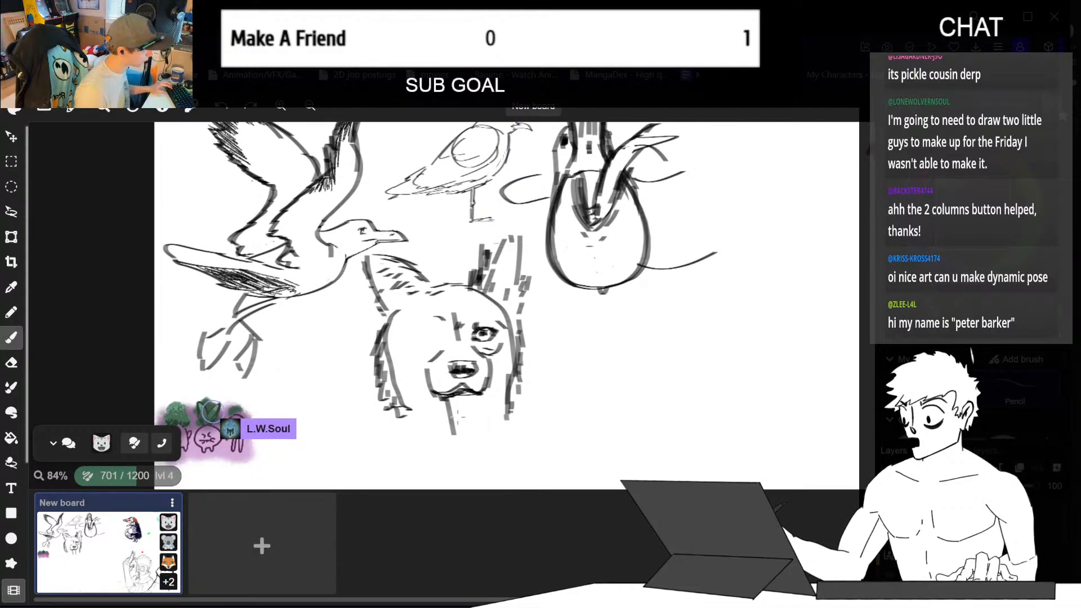
mouse_move(452, 399)
left_mouse_down()
mouse_move(449, 432)
mouse_move(477, 445)
left_mouse_up()
left_click_drag(483, 420, 475, 397)
key("ctrl+z")
key("ctrl+z")
mouse_move(474, 446)
left_mouse_down()
mouse_move(483, 414)
mouse_move(467, 433)
left_mouse_up()
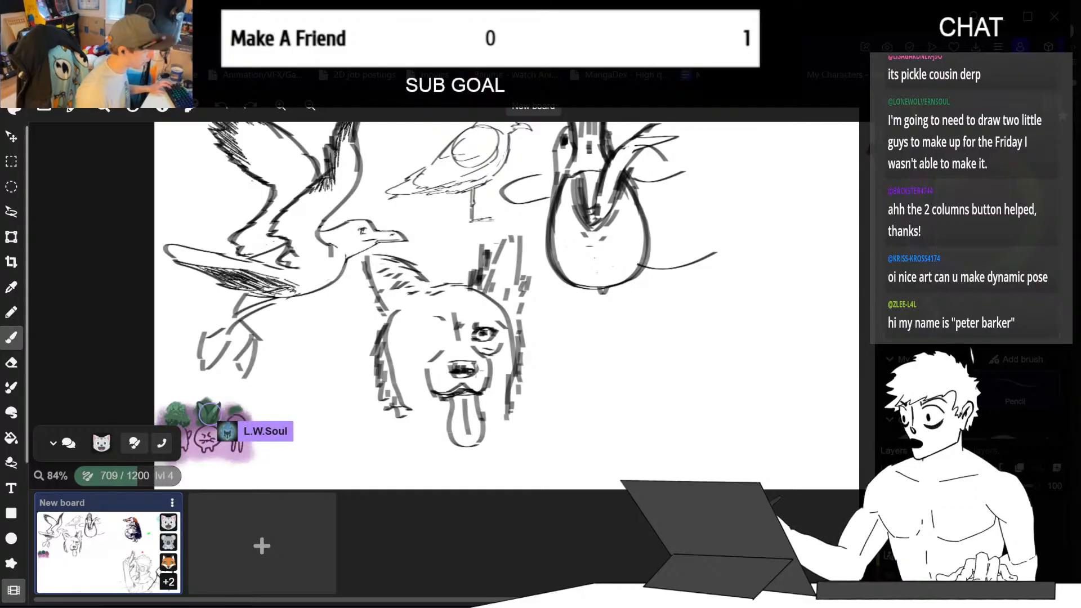
- Rework the crease down the middle of the tongue as a shorter stroke
key("ctrl+z")
left_click_drag(469, 395, 464, 427)
key("ctrl+z")
key("ctrl+z")
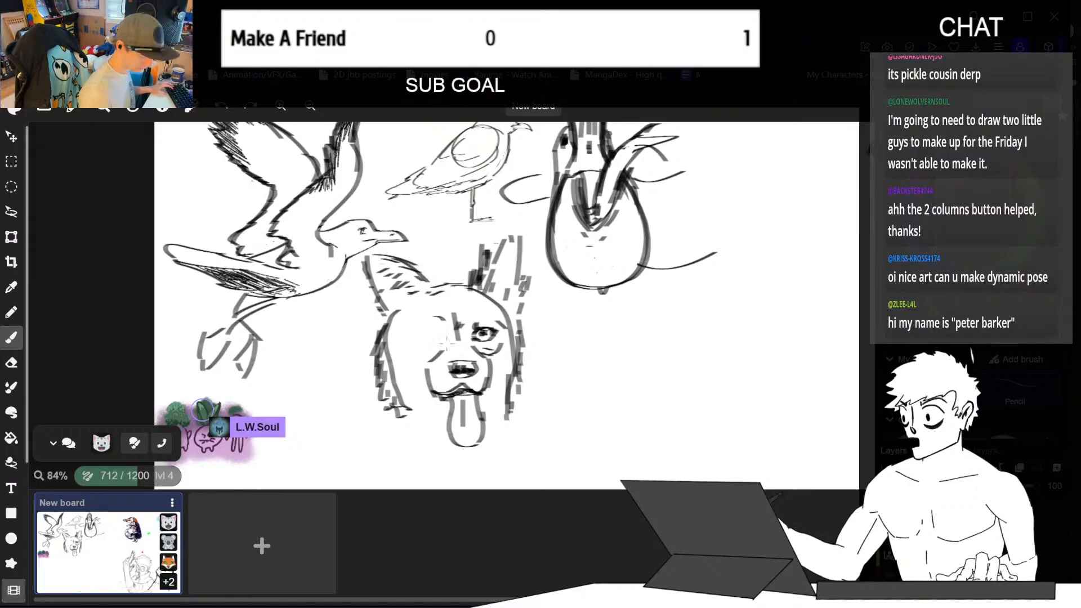
- Draw slanted lines from the cheeks down to the mouth corners and darken the lower jaw on both sides of the tongue
left_click_drag(417, 364, 433, 389)
left_click_drag(496, 361, 491, 381)
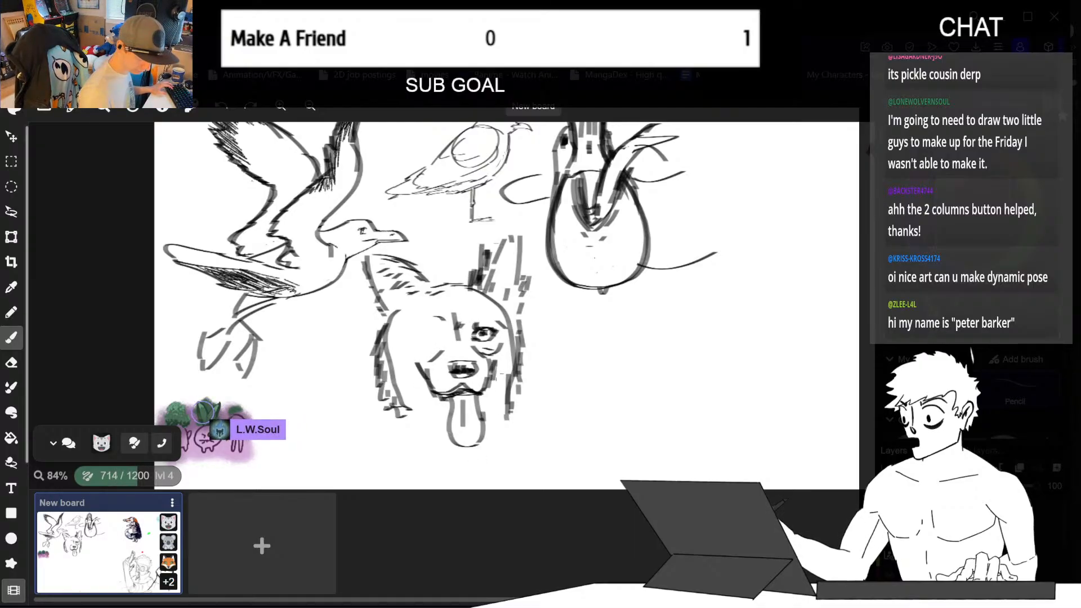
key("ctrl+z")
key("ctrl+shift+z")
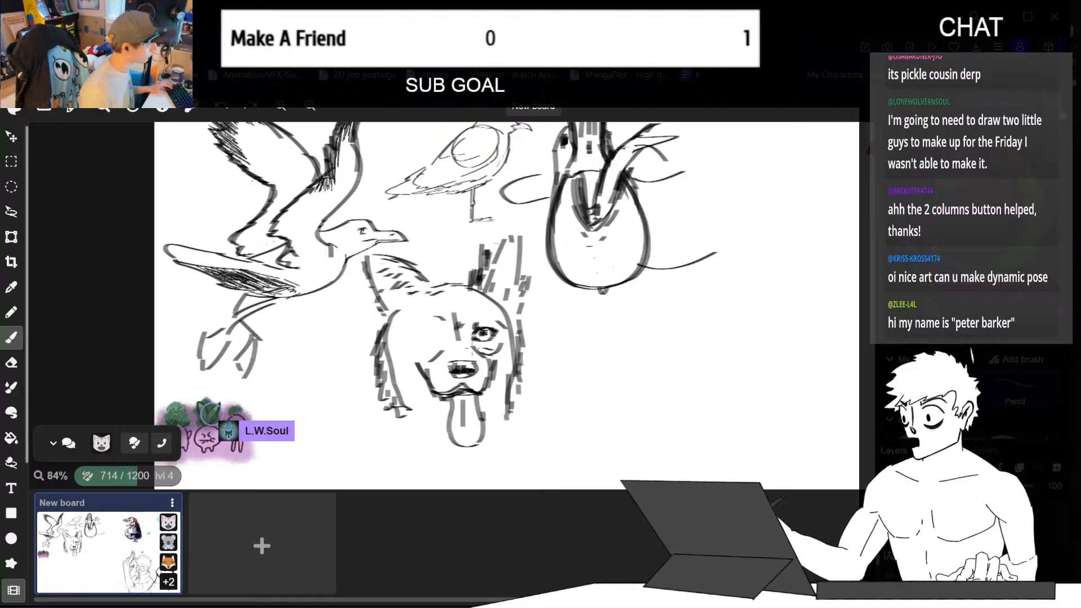
key("ctrl+z")
left_click_drag(488, 382, 480, 396)
left_click_drag(485, 390, 480, 407)
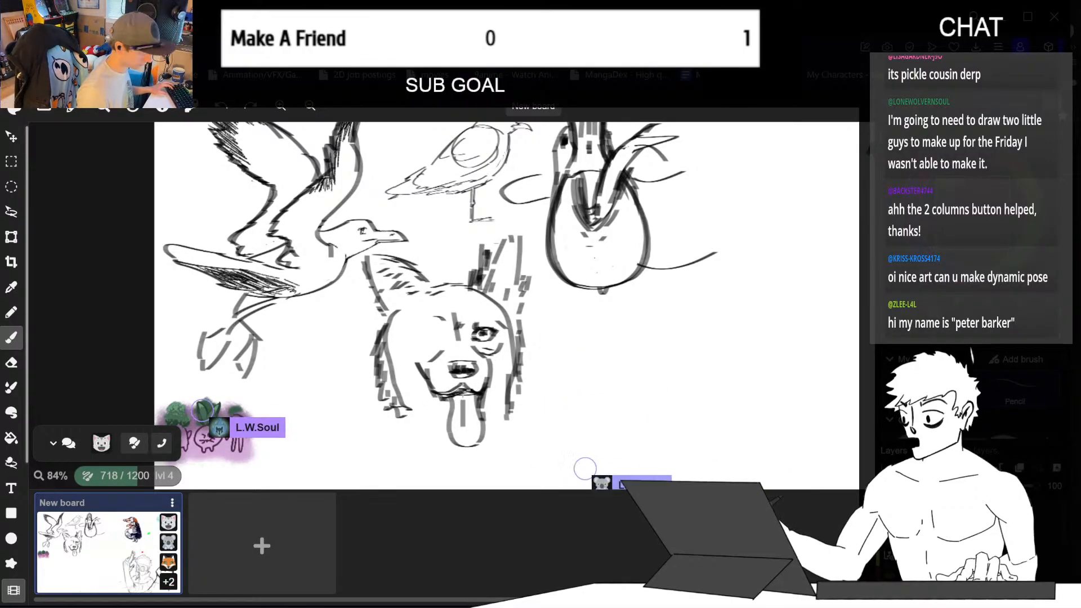
left_click_drag(430, 387, 443, 403)
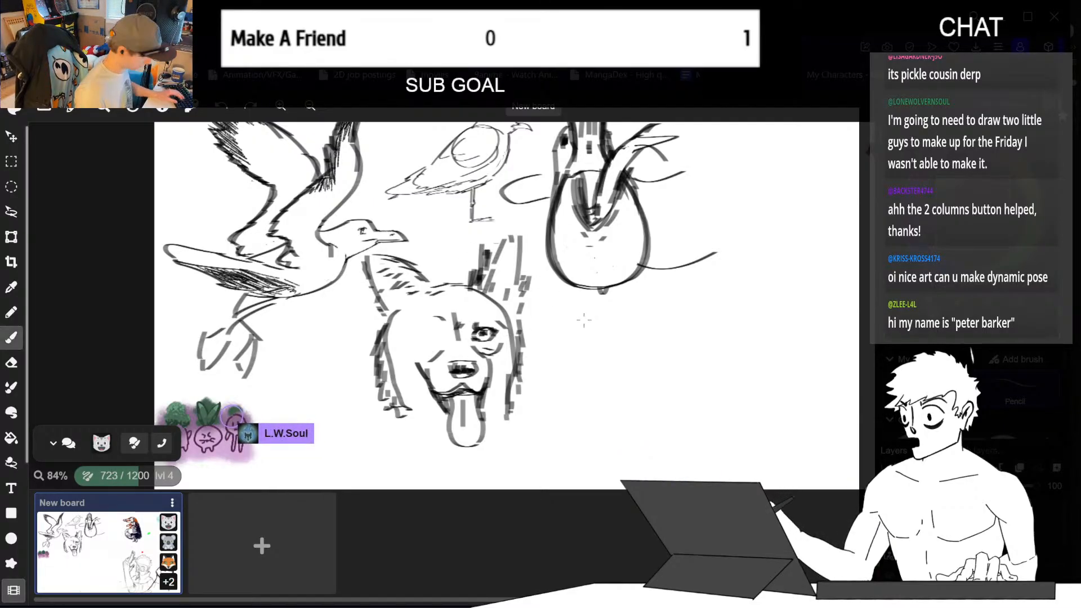
- Sketch the dog's left eye with a brow mark above it and darken the outlines of both eyes
scroll(523, 328, "up", 2)
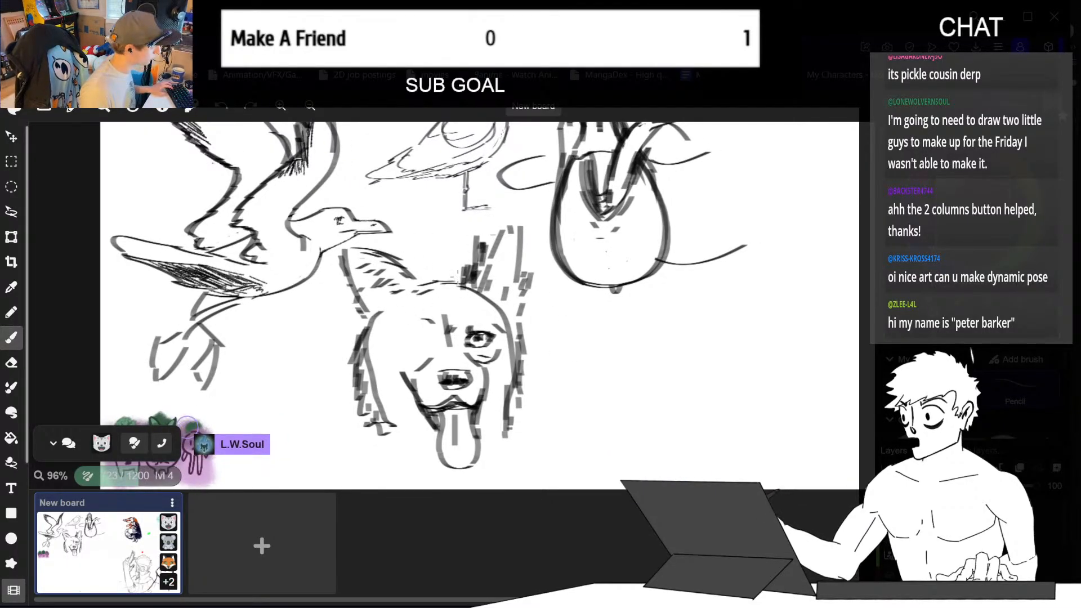
mouse_move(435, 339)
left_mouse_down()
mouse_move(395, 346)
mouse_move(453, 329)
mouse_move(428, 343)
left_mouse_up()
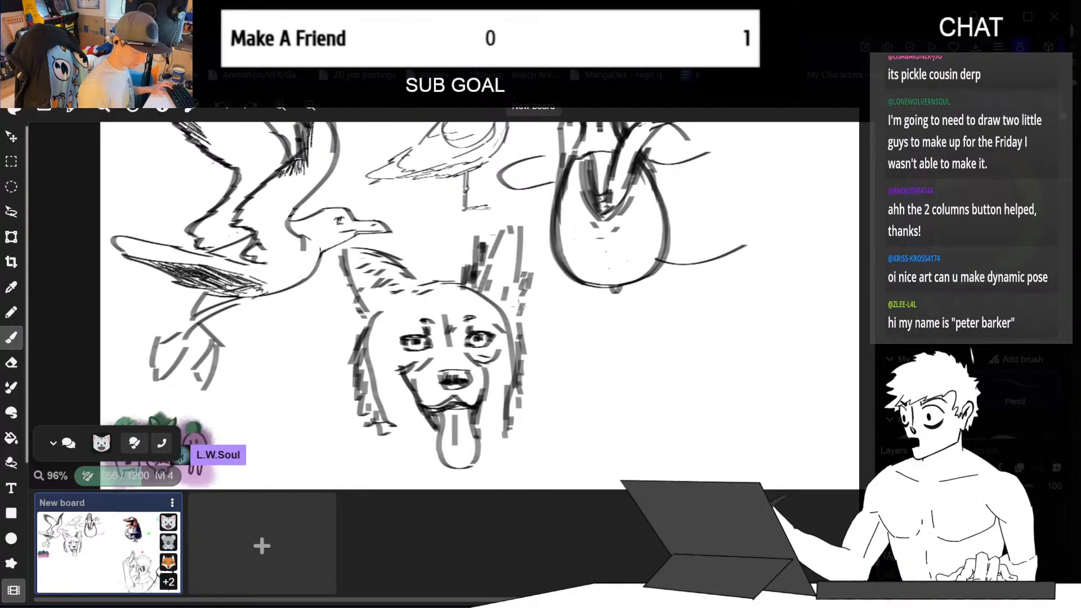
key("e")
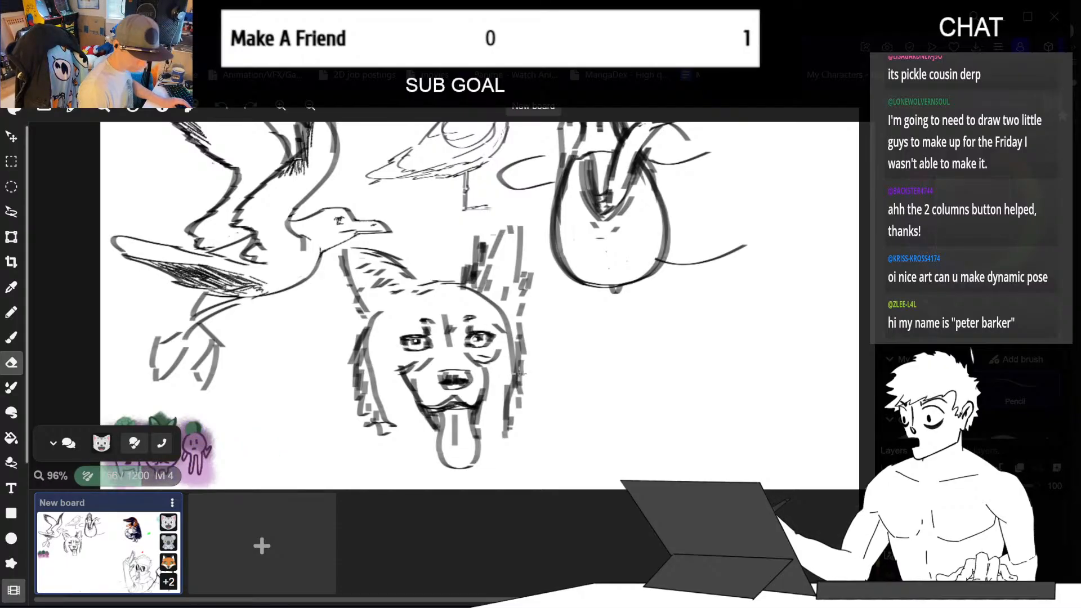
key("b")
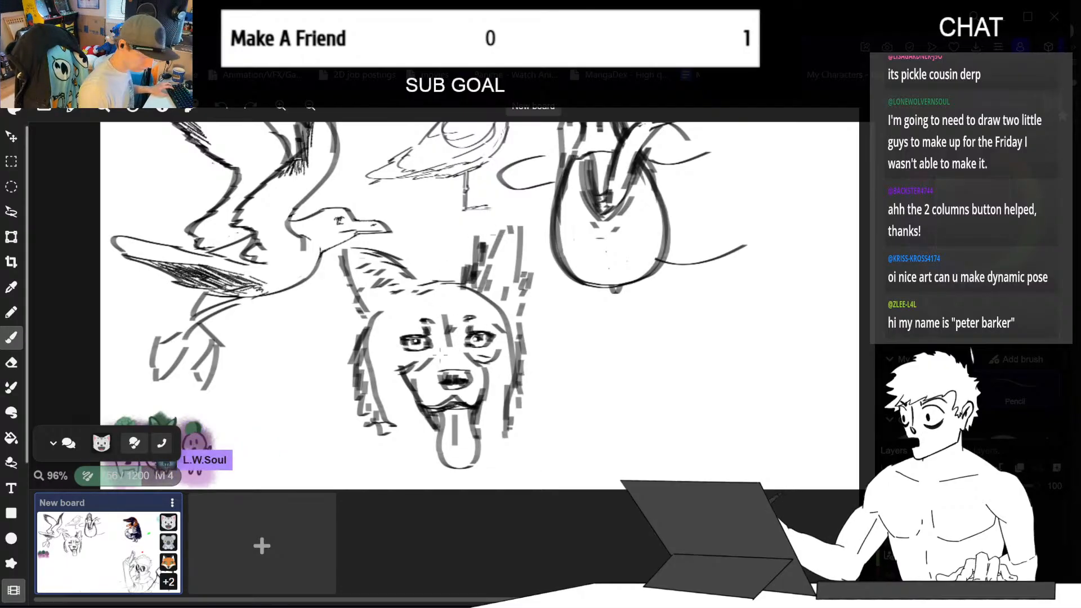
left_click_drag(404, 342, 493, 334)
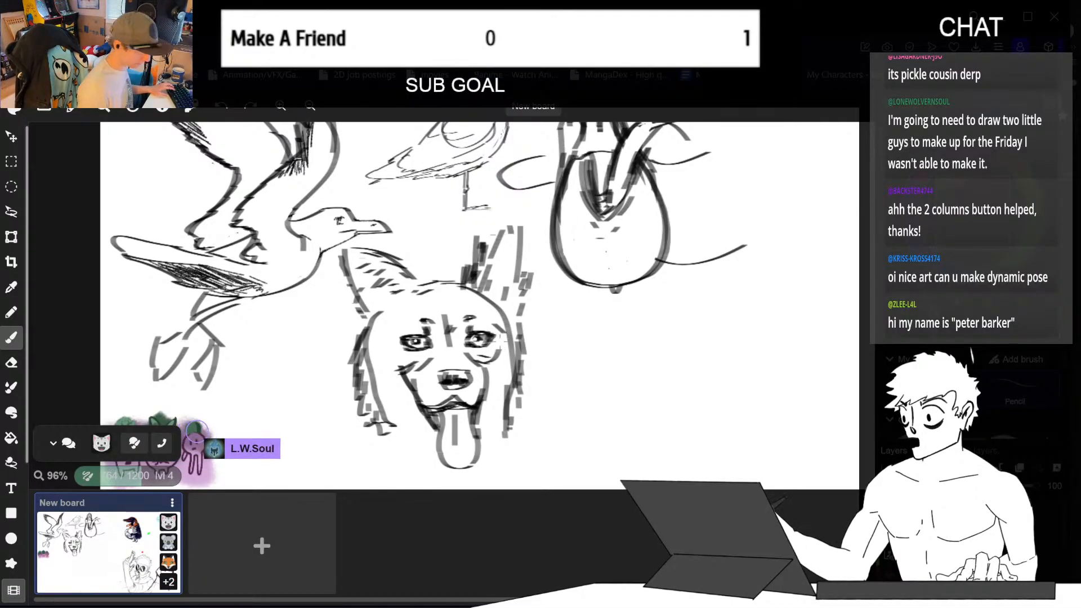
- Erase the inside of the dog's left eye and redraw its pupil
key("e")
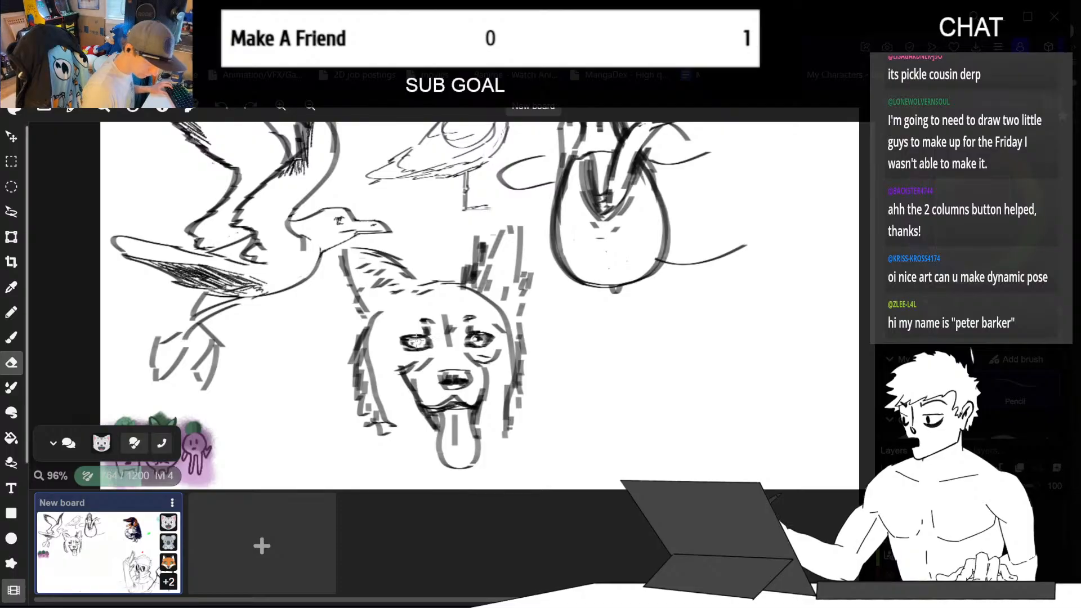
key("b")
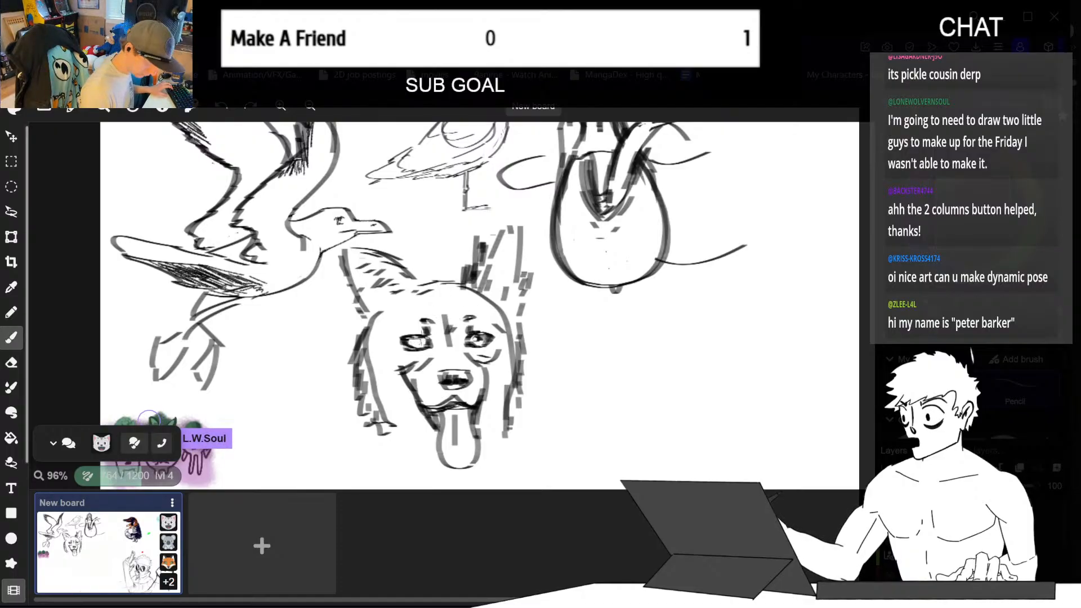
left_click_drag(417, 343, 420, 339)
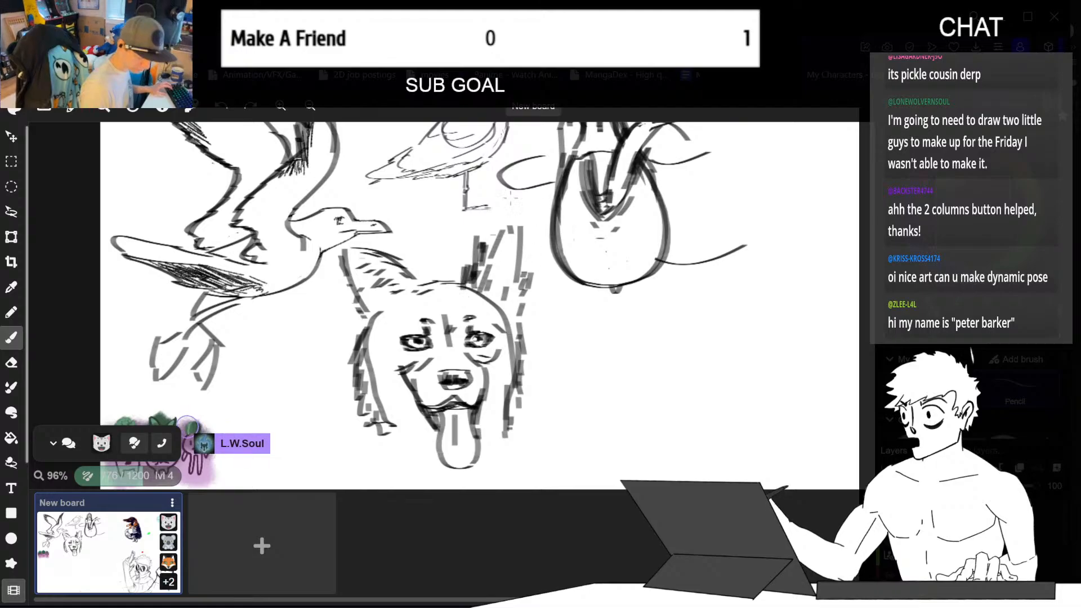
key("e")
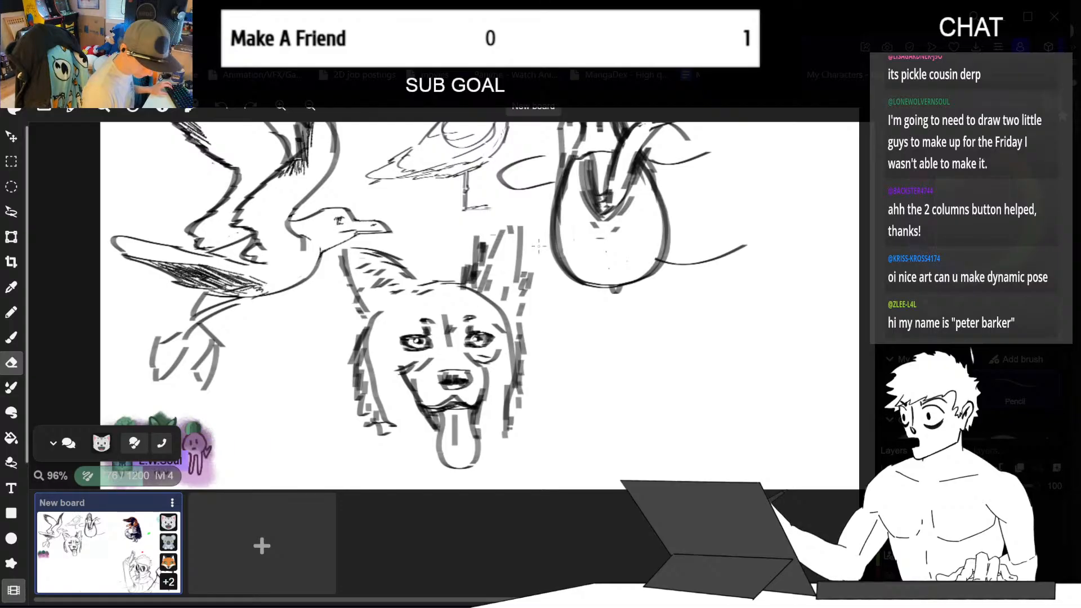
key("b")
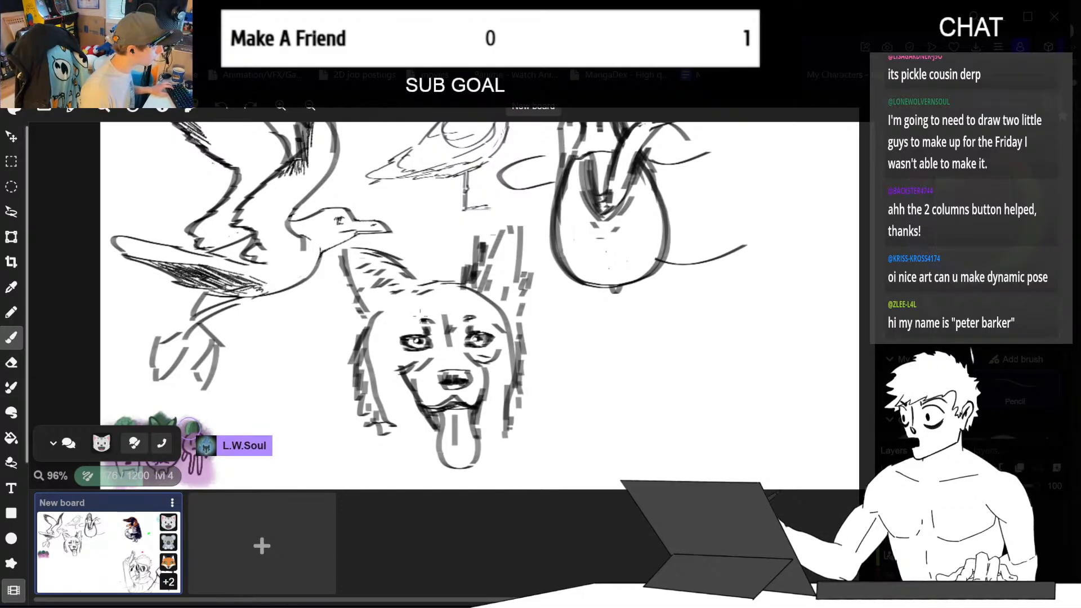
- Add outer fur strokes along the left cheek and erase the smooth inner outlines on both sides of the face
left_click_drag(376, 313, 359, 333)
left_click_drag(360, 328, 345, 392)
left_click_drag(353, 414, 367, 427)
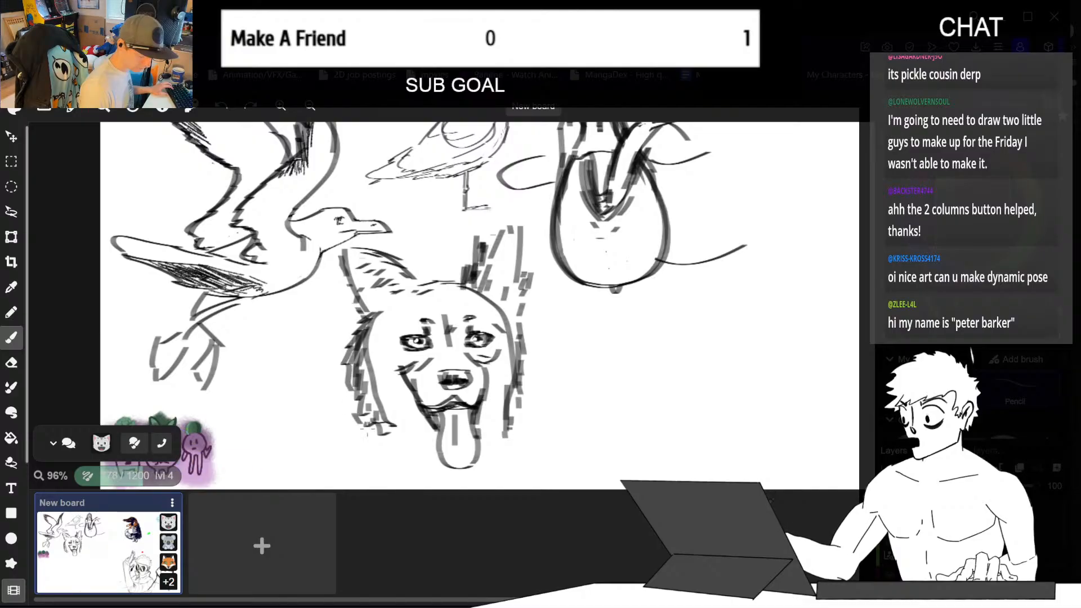
key("e")
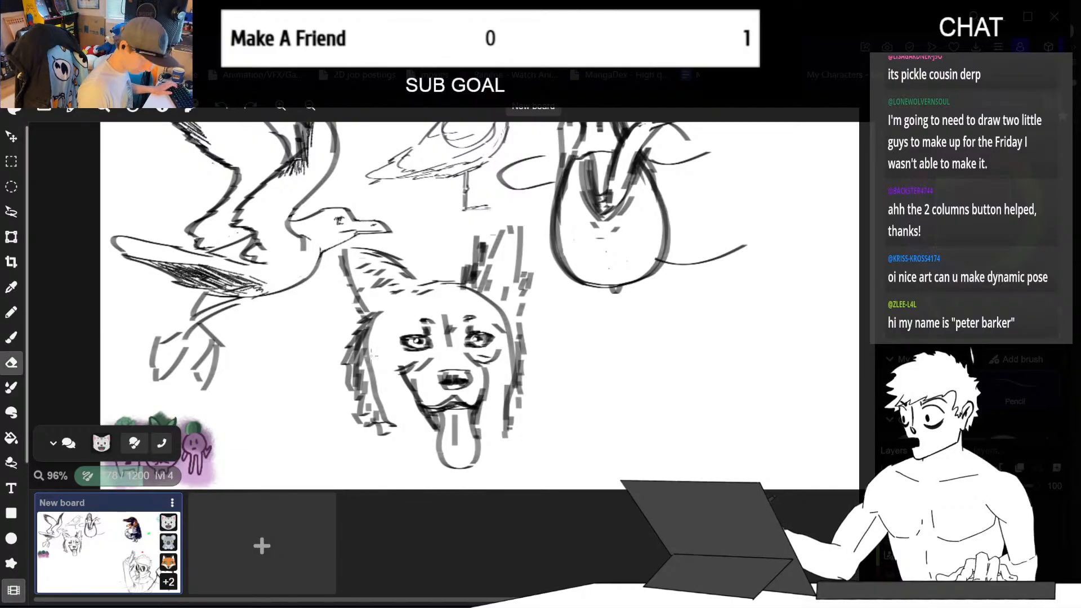
mouse_move(374, 372)
left_mouse_down()
mouse_move(363, 320)
mouse_move(363, 402)
mouse_move(391, 420)
left_mouse_up()
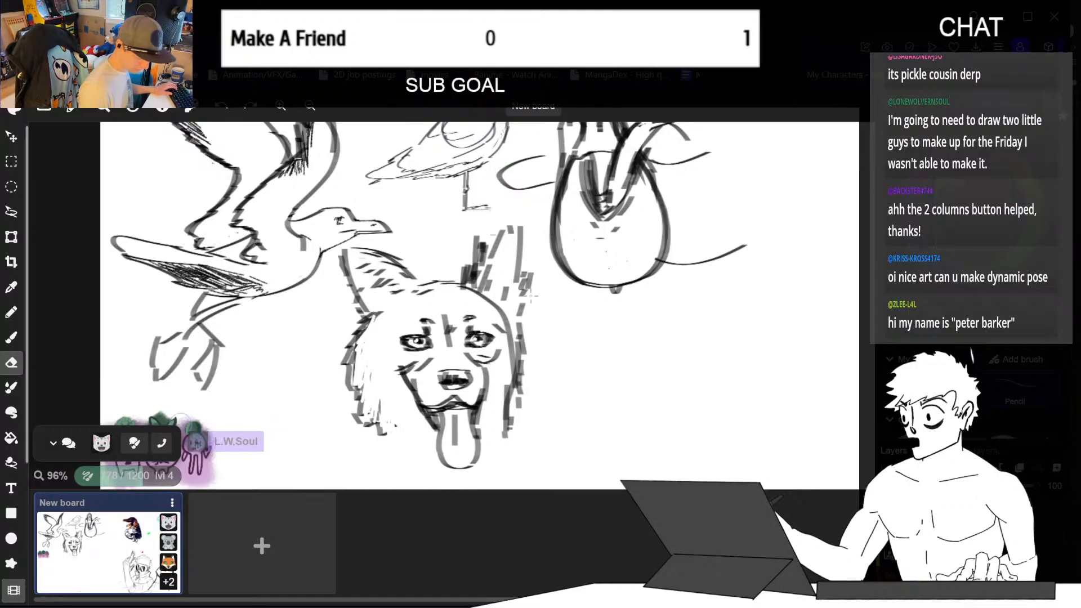
mouse_move(497, 308)
left_mouse_down()
mouse_move(489, 298)
mouse_move(515, 368)
mouse_move(510, 411)
mouse_move(524, 342)
mouse_move(531, 375)
mouse_move(513, 445)
left_mouse_up()
- Add broken fur tufts to the lower ends of both cheeks with the brush
key("b")
left_click_drag(366, 419, 397, 453)
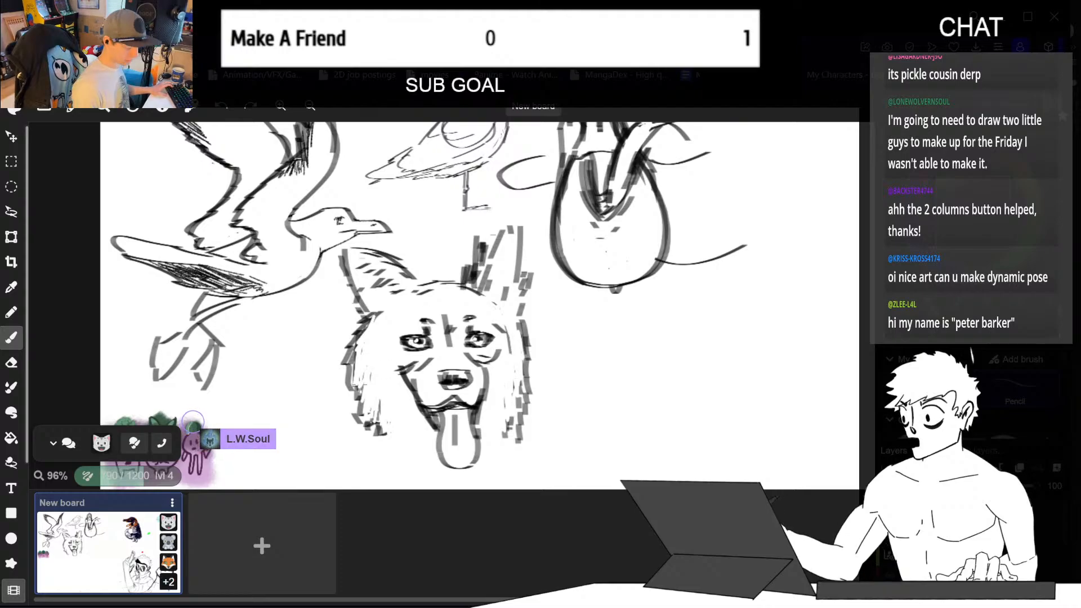
left_click_drag(355, 400, 344, 432)
left_click_drag(523, 383, 530, 434)
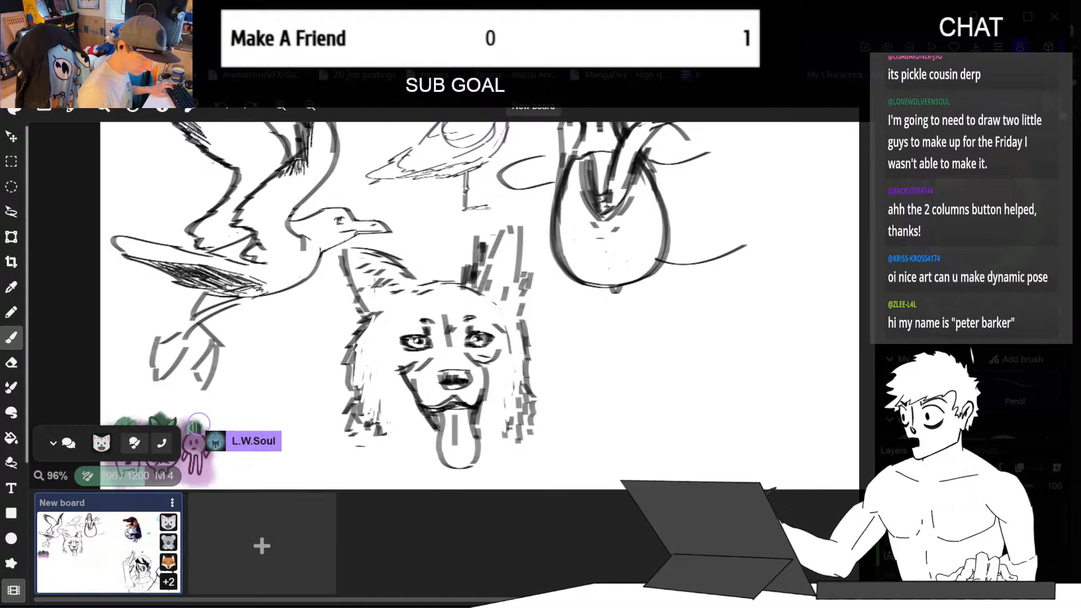
- Hatch the inside and base of the dog's left ear with short diagonal strokes
left_click_drag(394, 281, 374, 303)
left_click_drag(400, 286, 376, 315)
left_click_drag(389, 302, 374, 309)
left_click_drag(360, 267, 375, 285)
left_click_drag(372, 272, 385, 287)
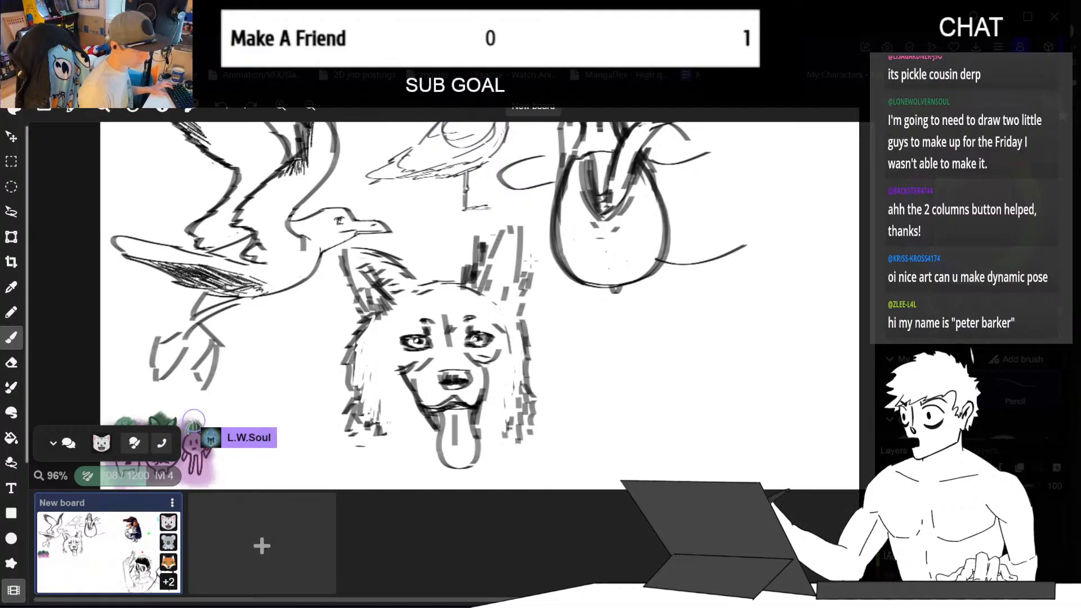
- Fill the dog's right ear with dense hatching and add fur strokes across its base
mouse_move(507, 245)
left_mouse_down()
mouse_move(486, 279)
mouse_move(486, 242)
mouse_move(501, 242)
mouse_move(498, 284)
left_mouse_up()
left_click_drag(517, 267, 506, 304)
mouse_move(519, 297)
left_mouse_down()
mouse_move(510, 314)
mouse_move(495, 302)
left_mouse_up()
left_click_drag(509, 293, 479, 298)
left_click_drag(502, 274, 475, 293)
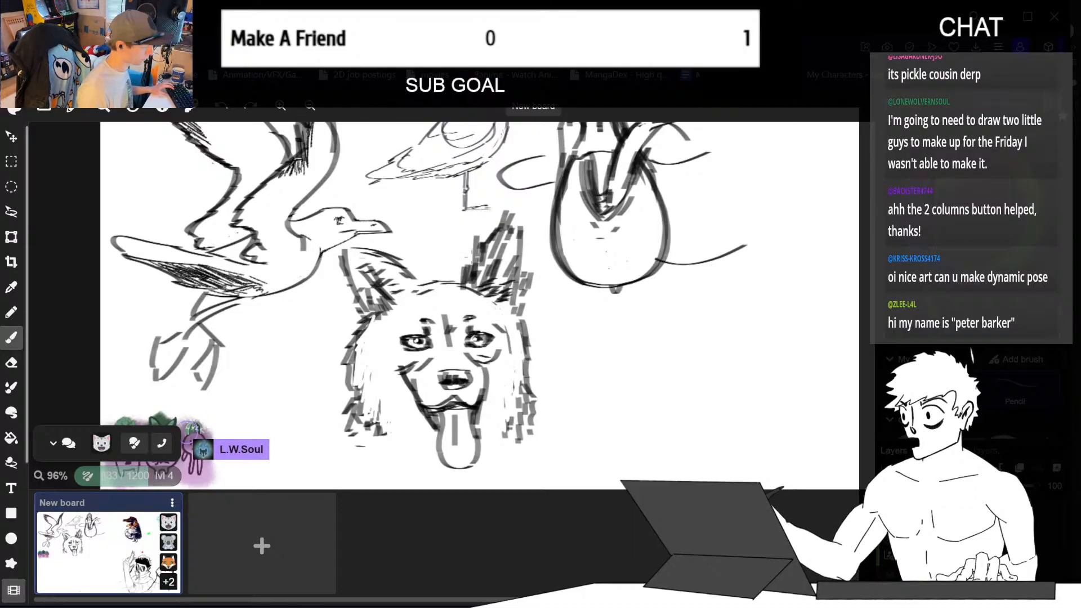
- Shade the top of the dog's forehead between the ears with short, dark fur strokes
left_click_drag(440, 293, 449, 299)
mouse_move(450, 291)
left_mouse_down()
mouse_move(457, 297)
mouse_move(445, 300)
left_mouse_up()
left_click_drag(441, 291, 432, 306)
left_click_drag(436, 289, 432, 293)
mouse_move(447, 287)
left_mouse_down()
mouse_move(422, 294)
mouse_move(431, 301)
left_mouse_up()
left_click_drag(448, 290, 436, 296)
left_click_drag(455, 289, 442, 301)
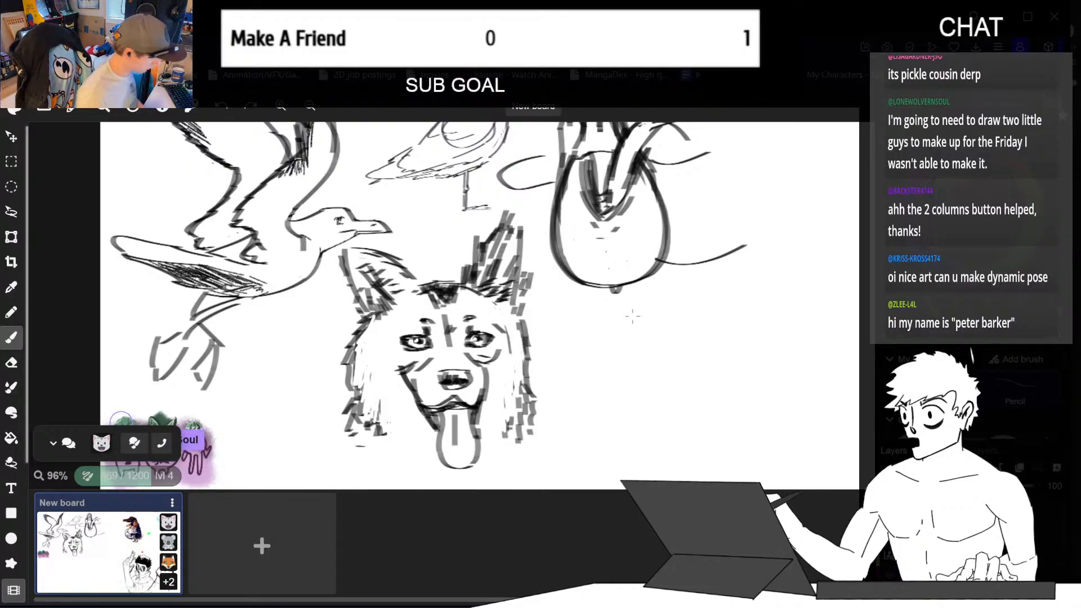
key("ctrl+minus")
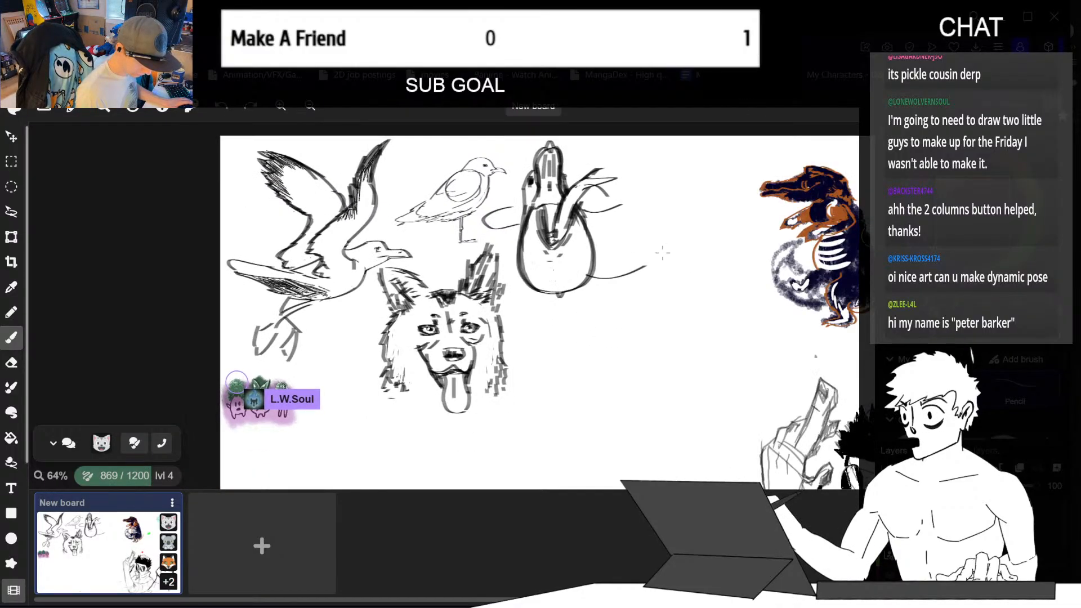
key("ctrl+minus")
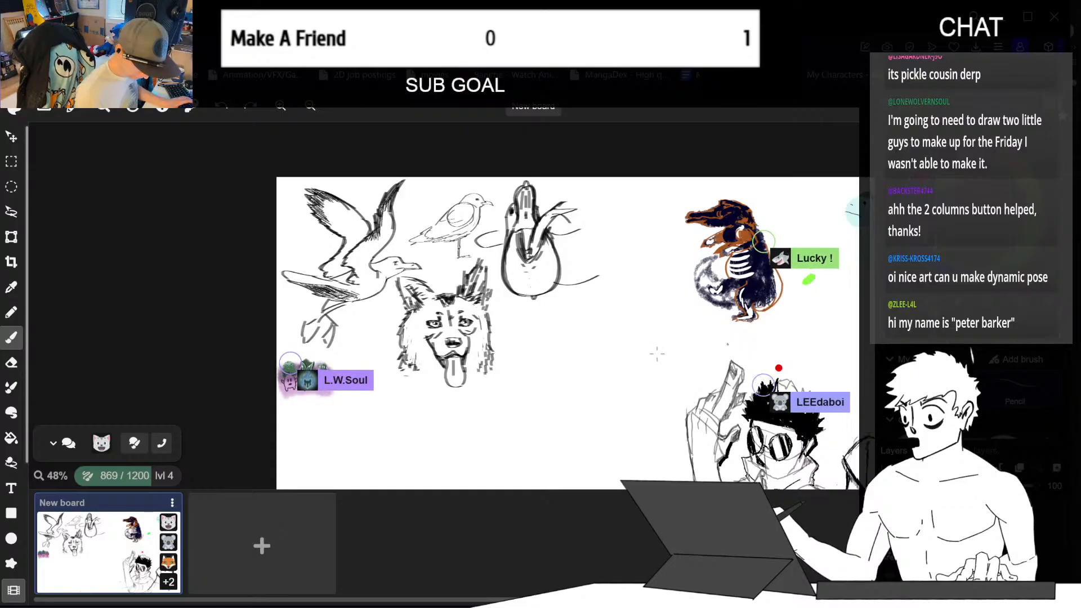
- Refine both of the dog's eyes, alternating small brush strokes and erasing to clean up their outlines
key("ctrl+plus")
key("ctrl+plus")
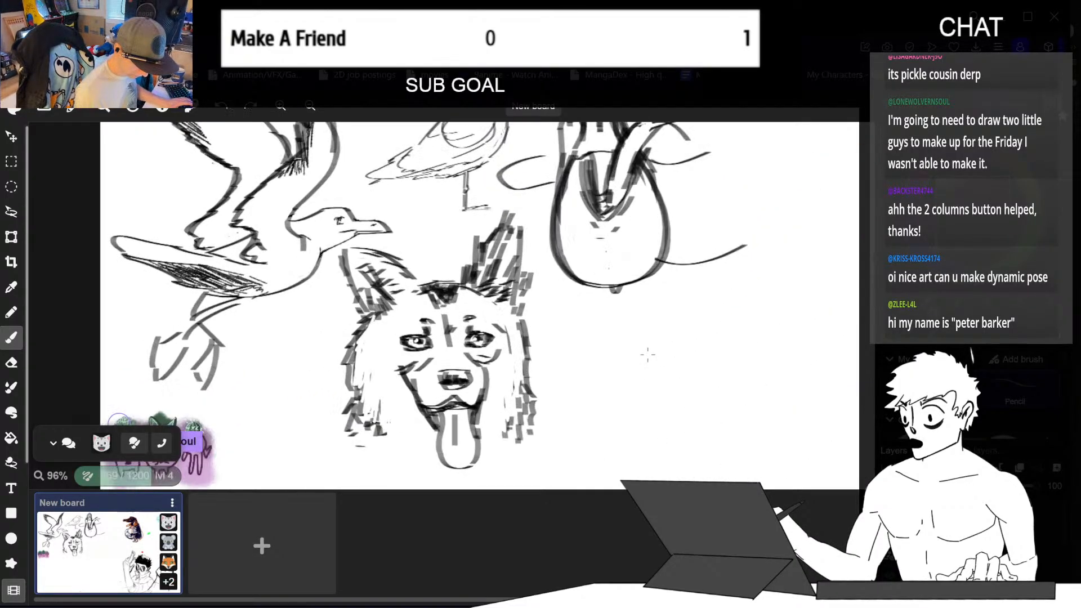
key("ctrl+plus")
key("ctrl+plus")
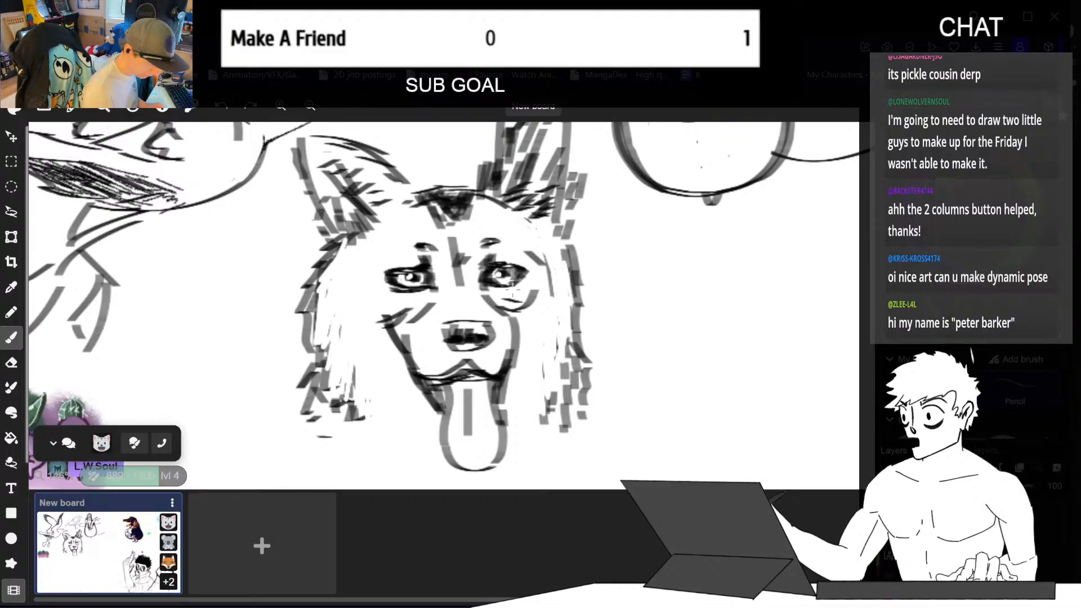
key("e")
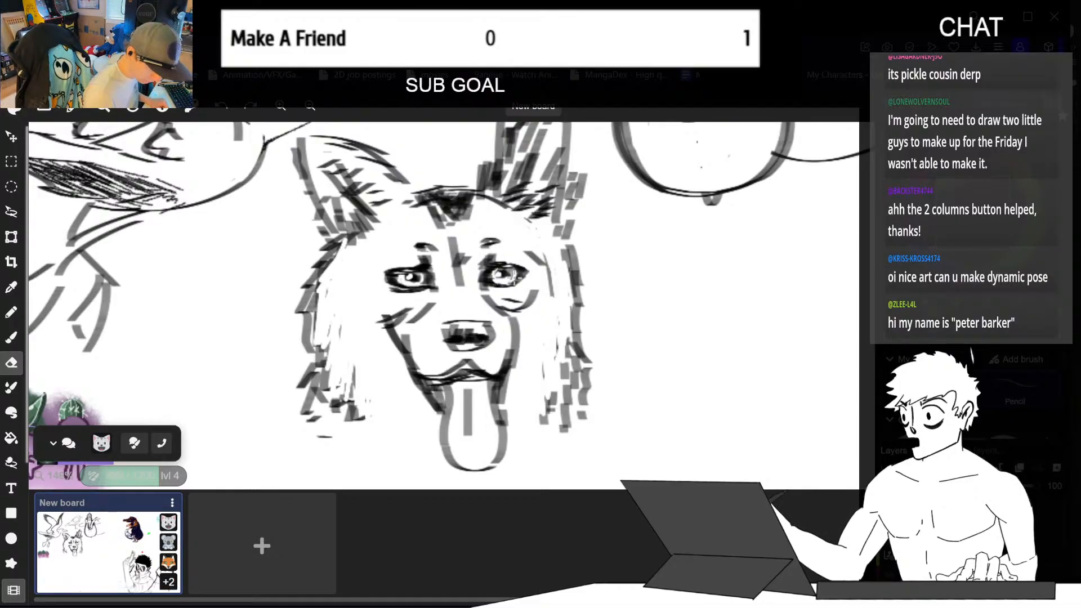
key("b")
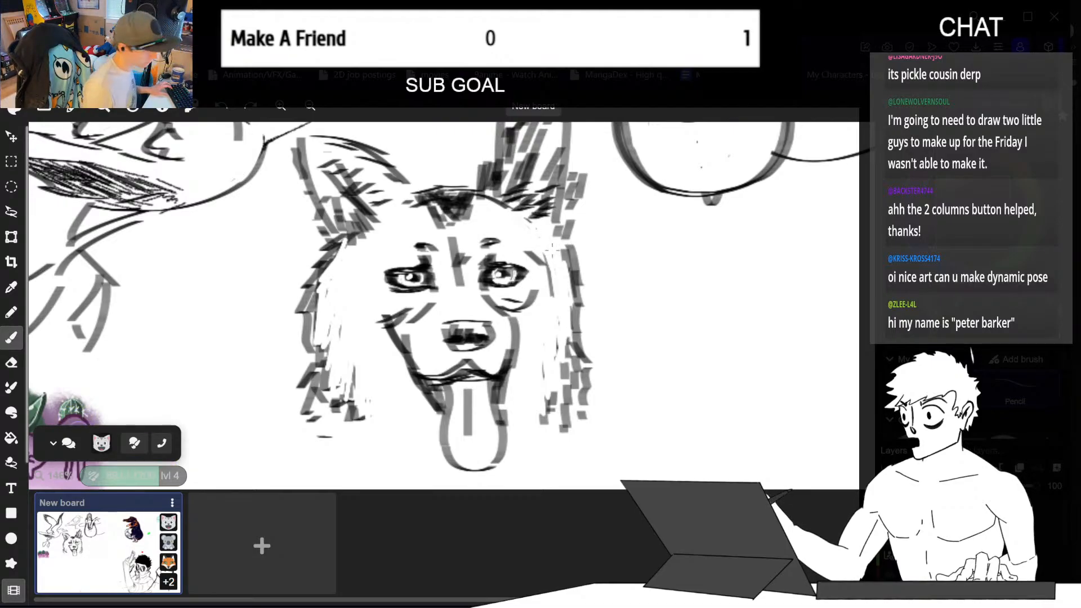
left_click_drag(509, 266, 514, 276)
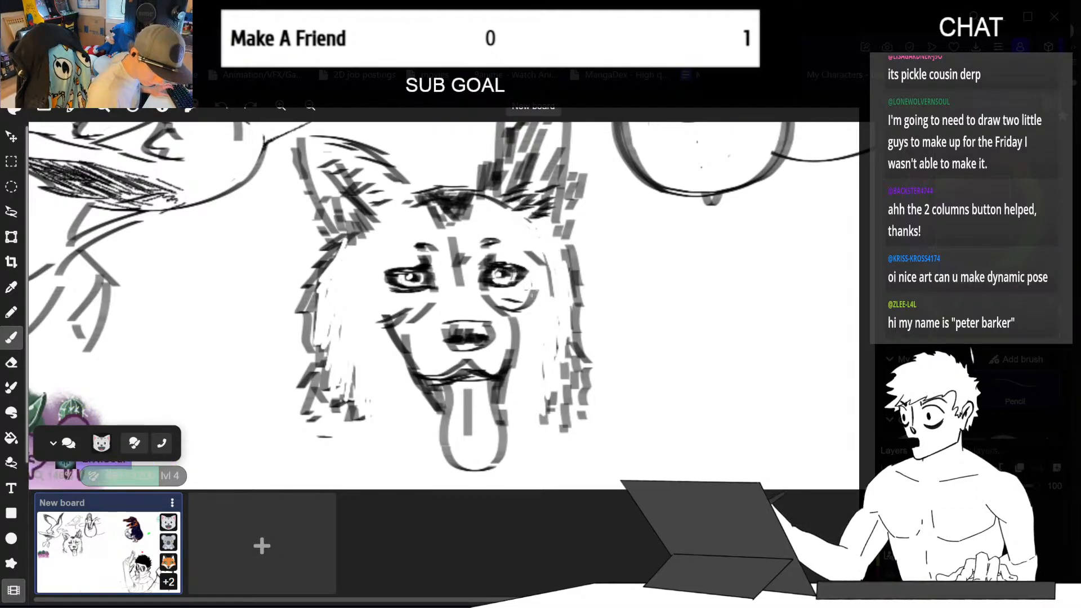
key("e")
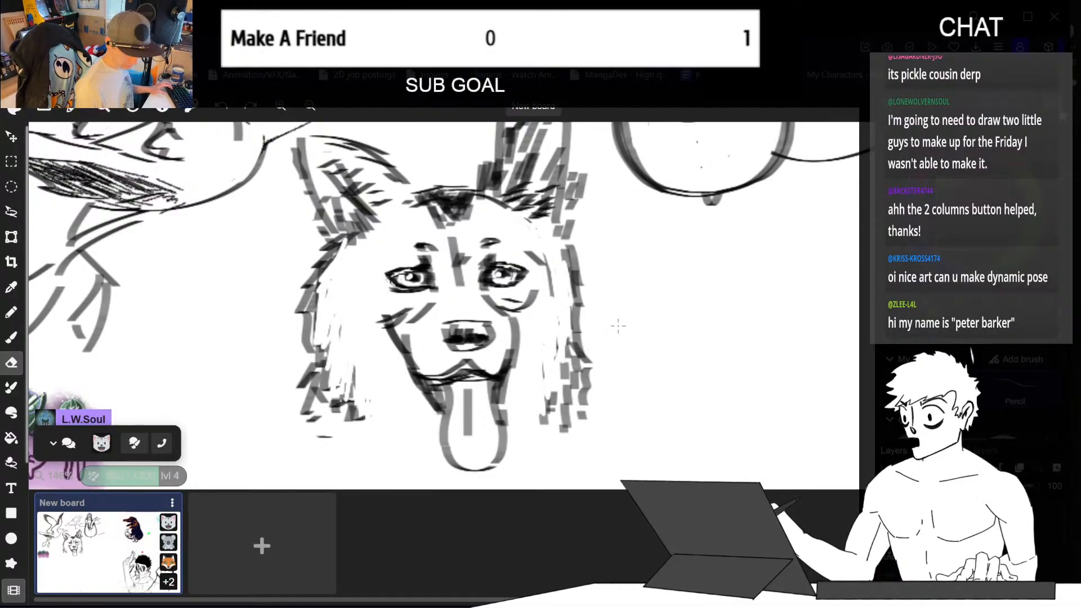
- Darken the dog's mouth and muzzle outline with the brush and add short fur strokes along the jaw beside the tongue
left_click_drag(617, 389, 573, 409)
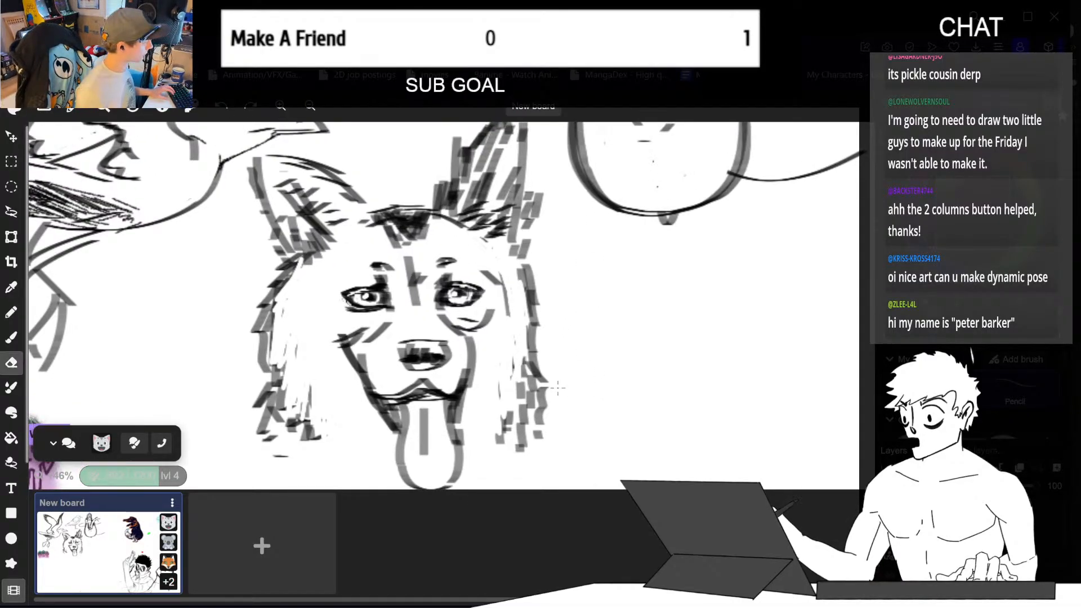
key("b")
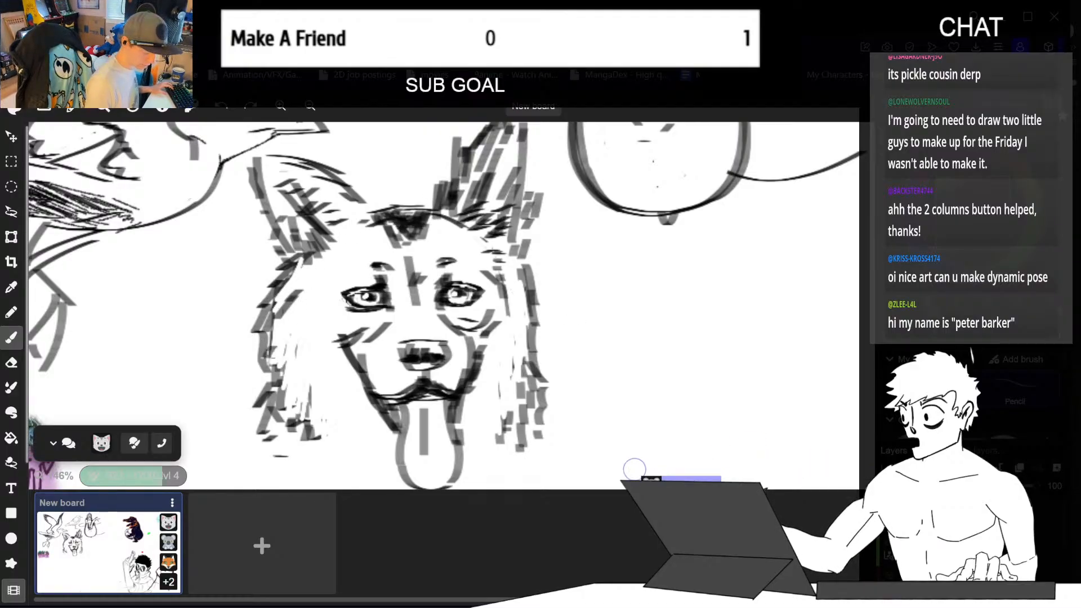
scroll(349, 411, "down", 1)
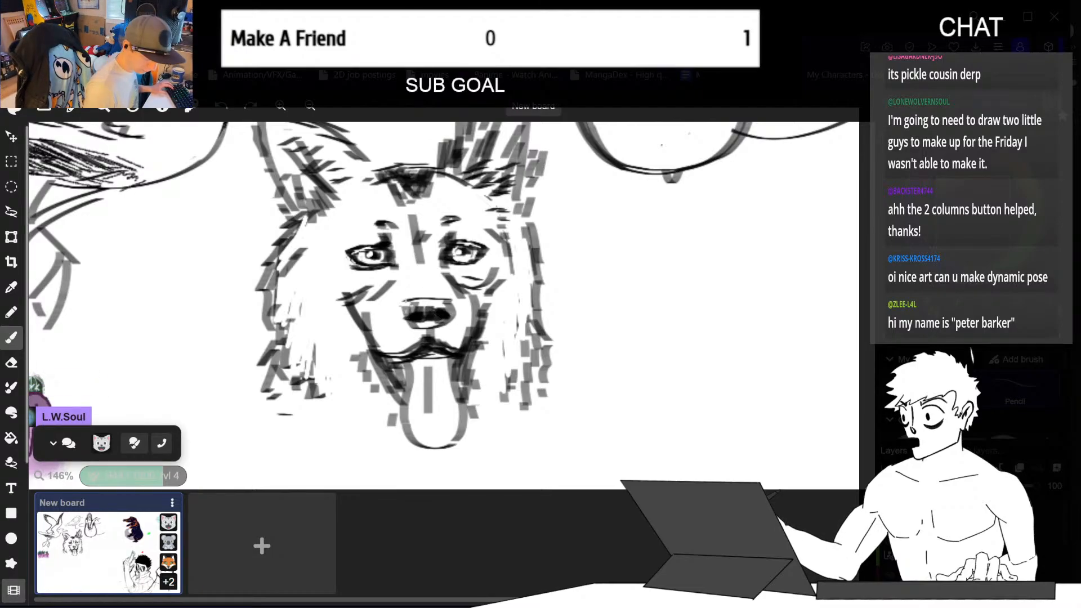
- Fill the dog's nose with solid black and erase small speckled highlights across its upper part
left_click_drag(406, 311, 459, 301)
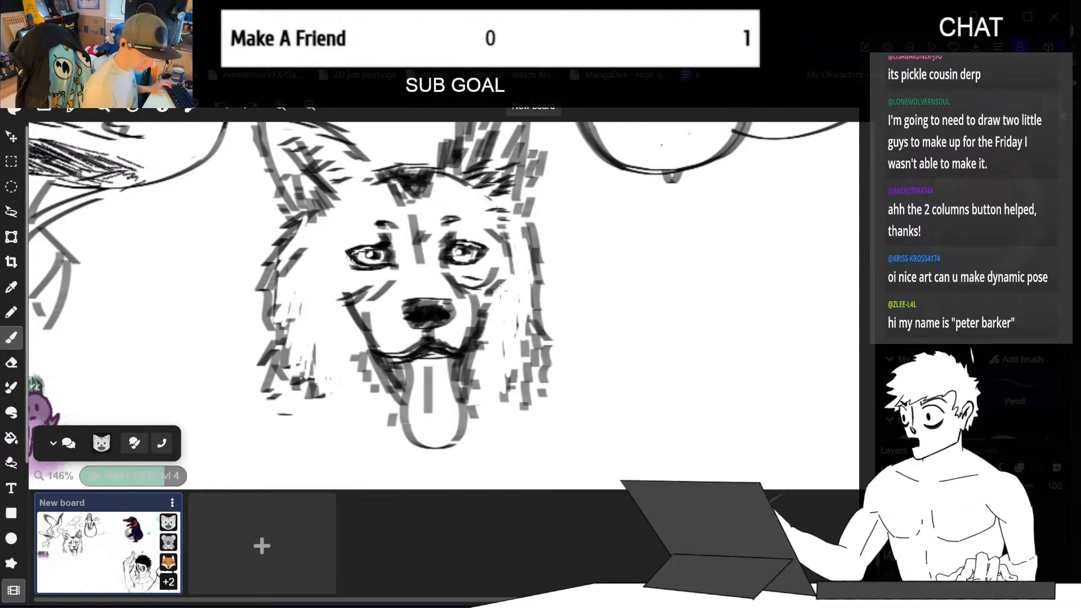
key("e")
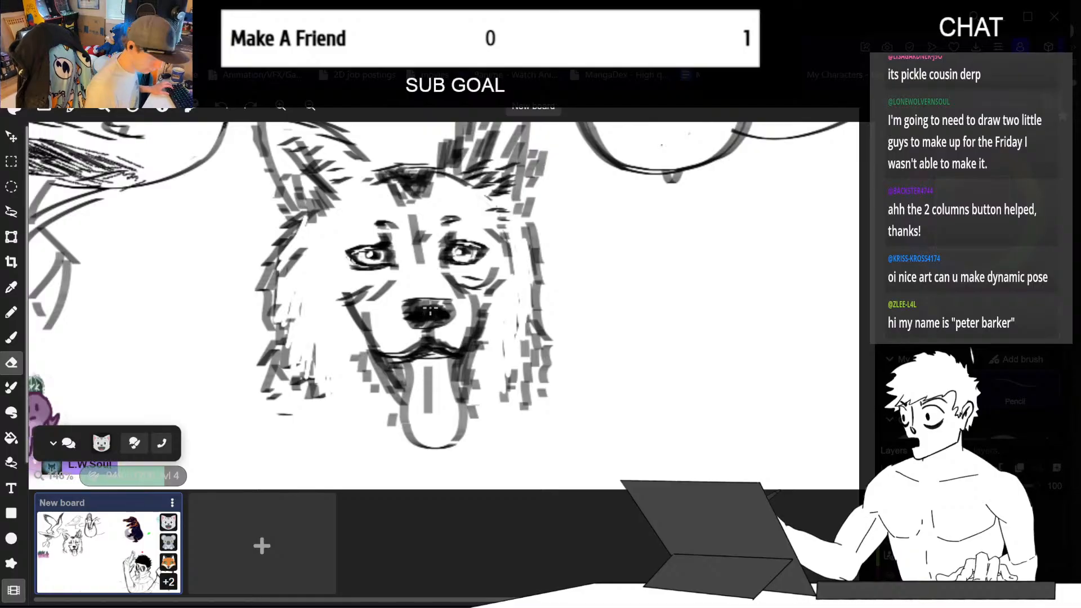
left_click_drag(418, 308, 434, 307)
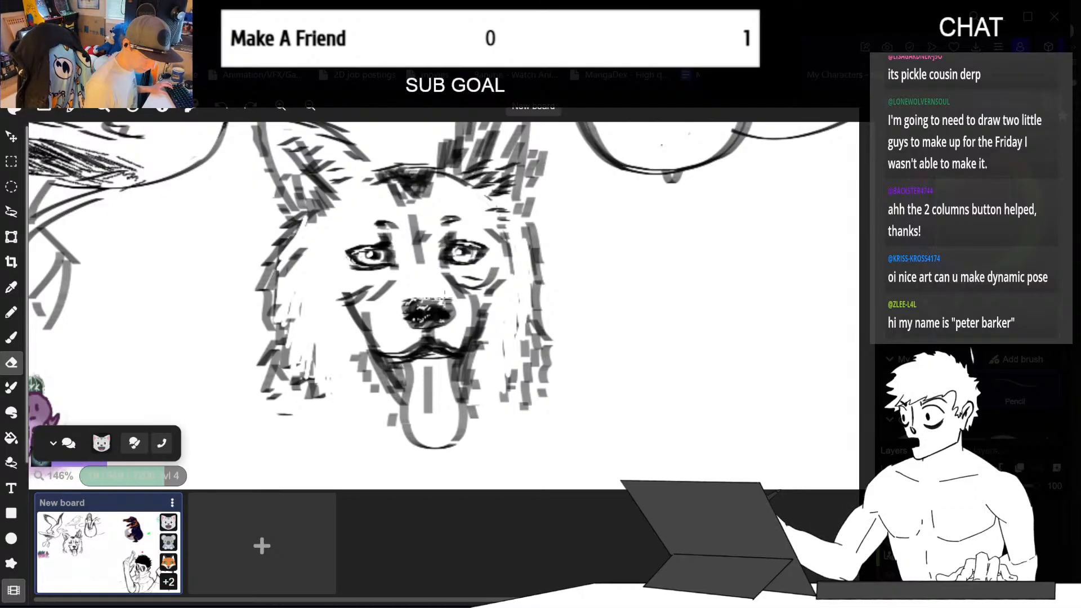
mouse_move(412, 297)
left_mouse_down()
mouse_move(404, 309)
mouse_move(407, 298)
left_mouse_up()
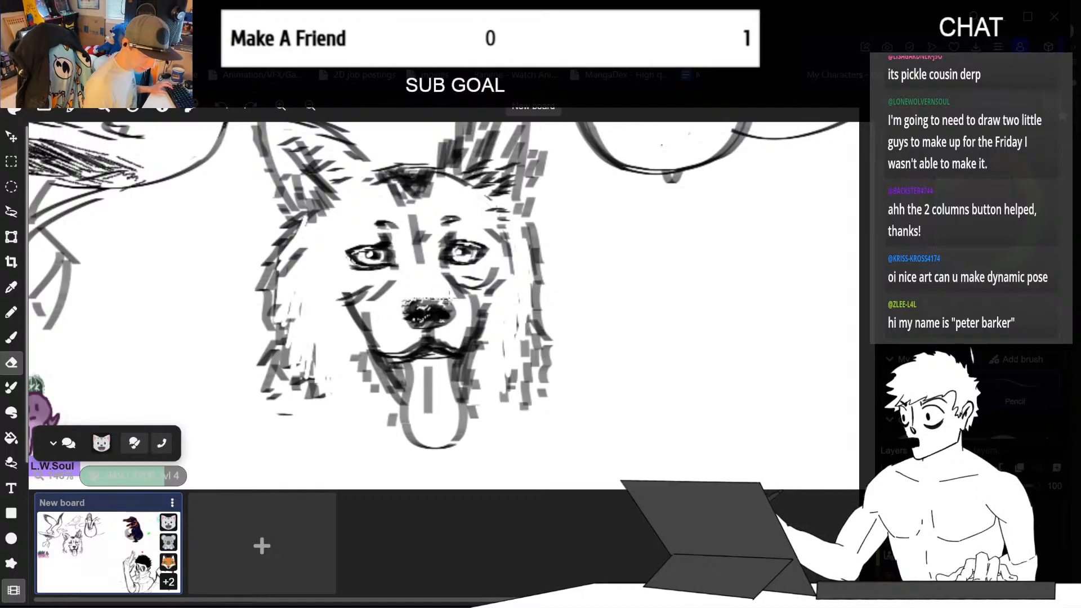
- Examine the dog's head from closer and farther away and compare it with the other drawings on the board
key("space")
mouse_move(583, 323)
left_mouse_down()
mouse_move(555, 353)
mouse_move(527, 336)
left_mouse_up()
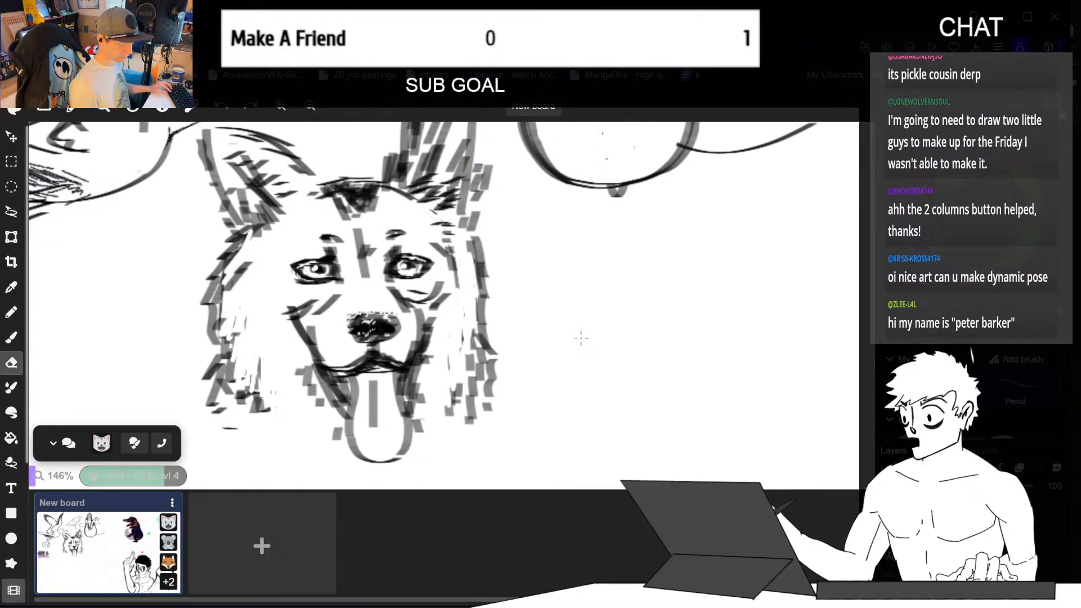
scroll(573, 344, "down", 6)
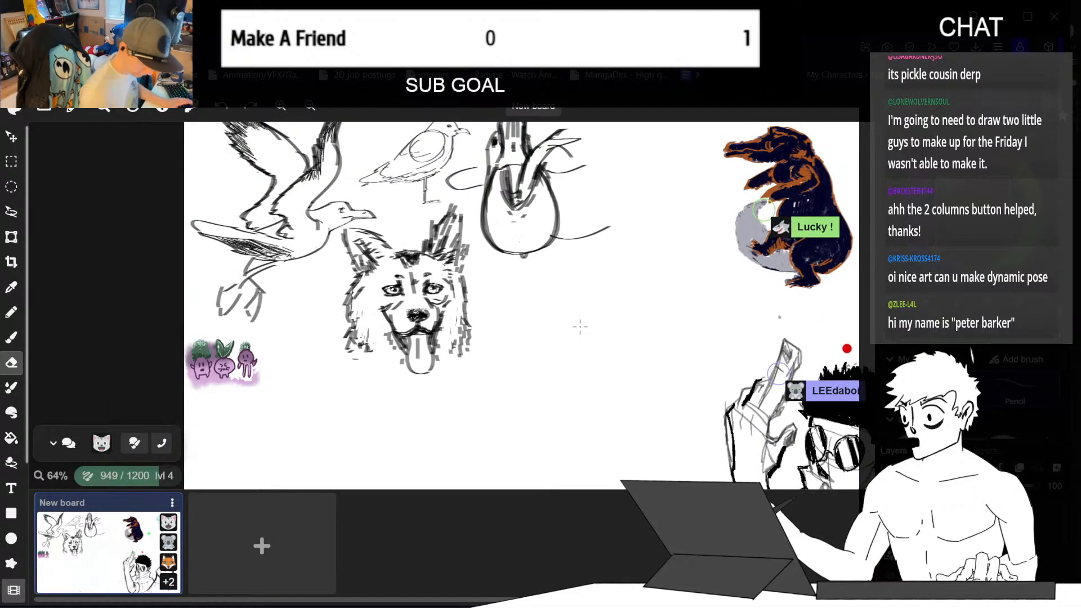
scroll(578, 327, "up", 1)
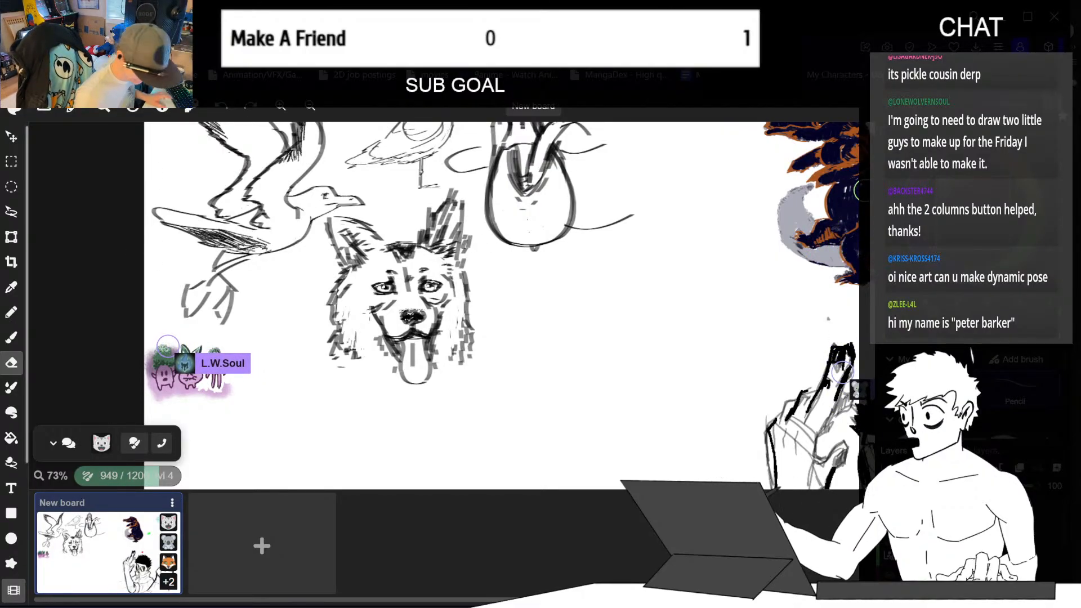
left_click_drag(632, 350, 291, 206)
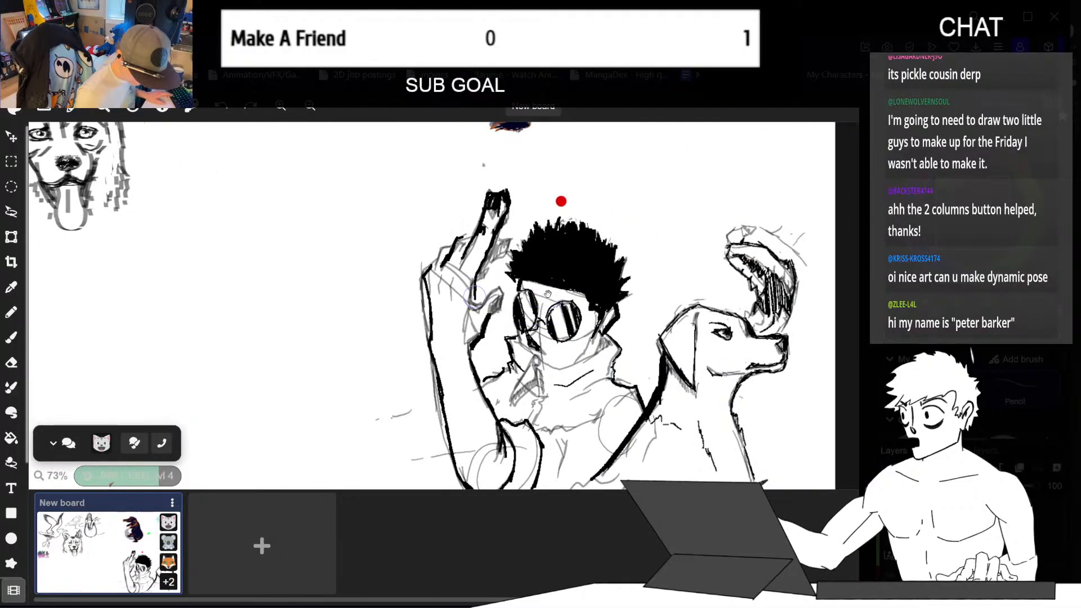
left_click_drag(582, 327, 457, 230)
mouse_move(84, 194)
left_mouse_down()
mouse_move(401, 304)
mouse_move(558, 332)
left_mouse_up()
left_click_drag(562, 289, 586, 355)
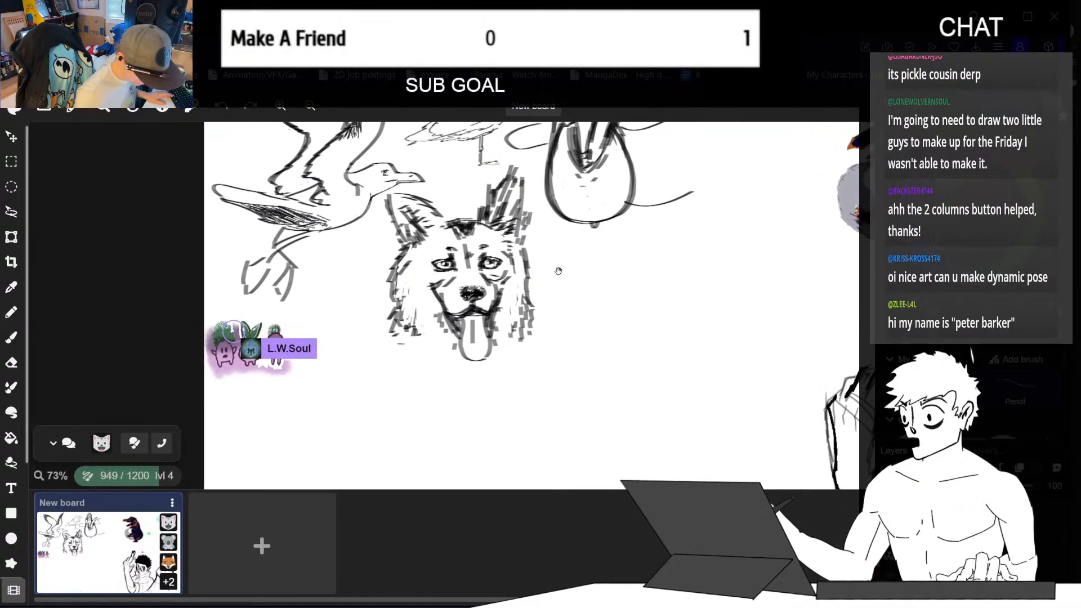
mouse_move(549, 194)
left_mouse_down()
mouse_move(521, 269)
mouse_move(490, 266)
left_mouse_up()
key("e")
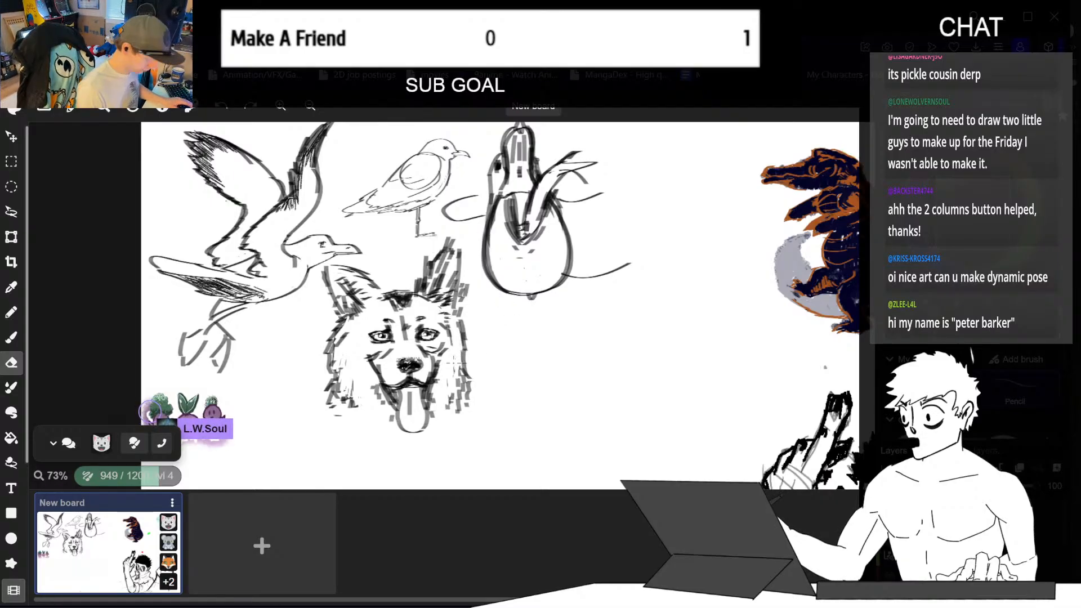
scroll(509, 355, "up", 3)
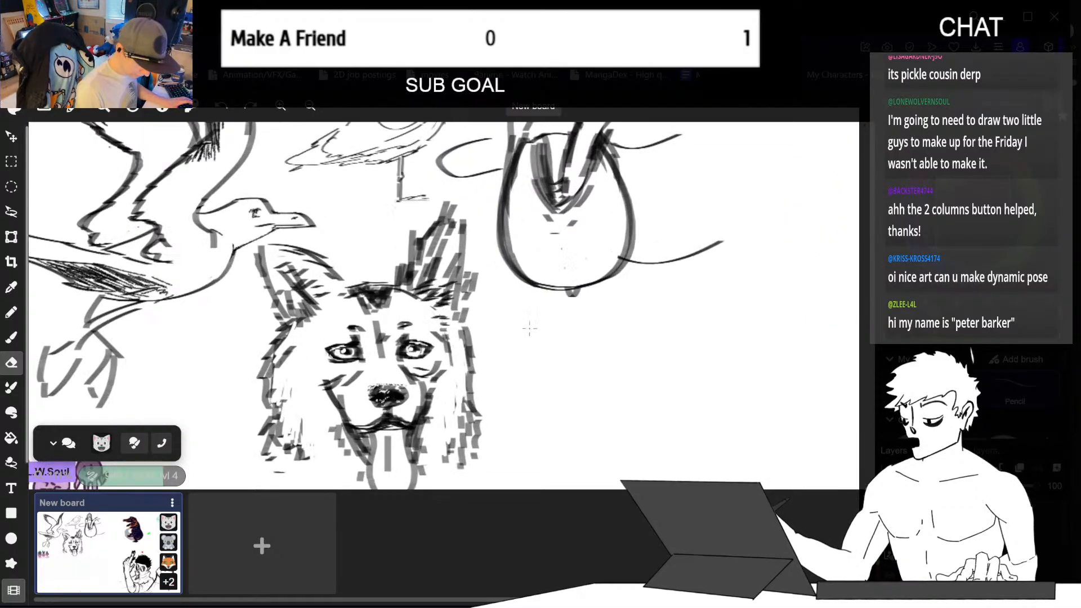
scroll(591, 318, "down", 2)
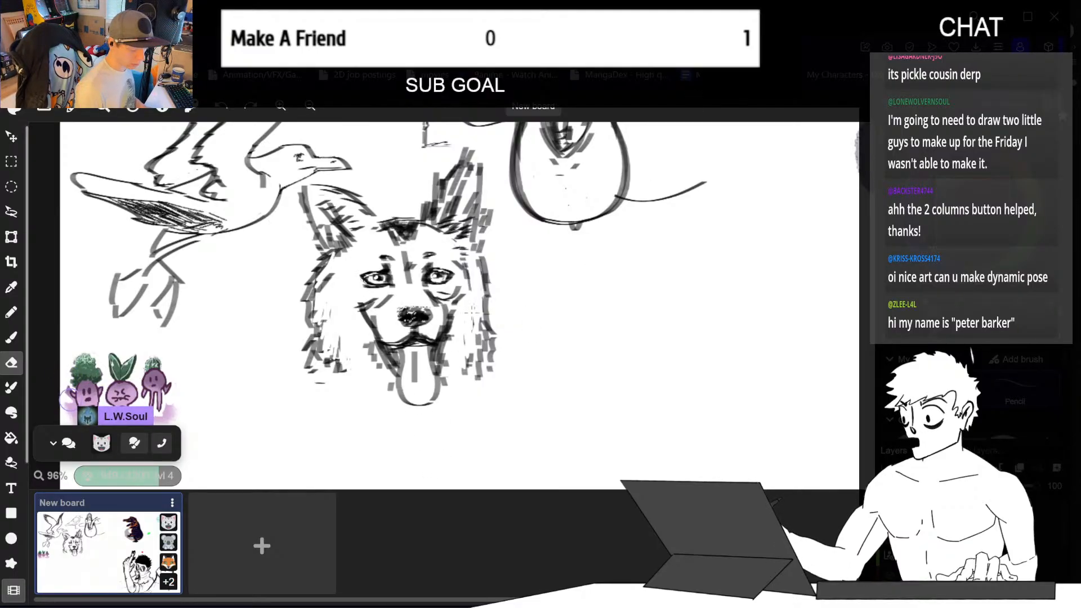
- Darken the dog's right ear along its inner edge and base with short, dense brush strokes
key("ctrl+plus")
key("space")
left_click_drag(558, 268, 560, 332)
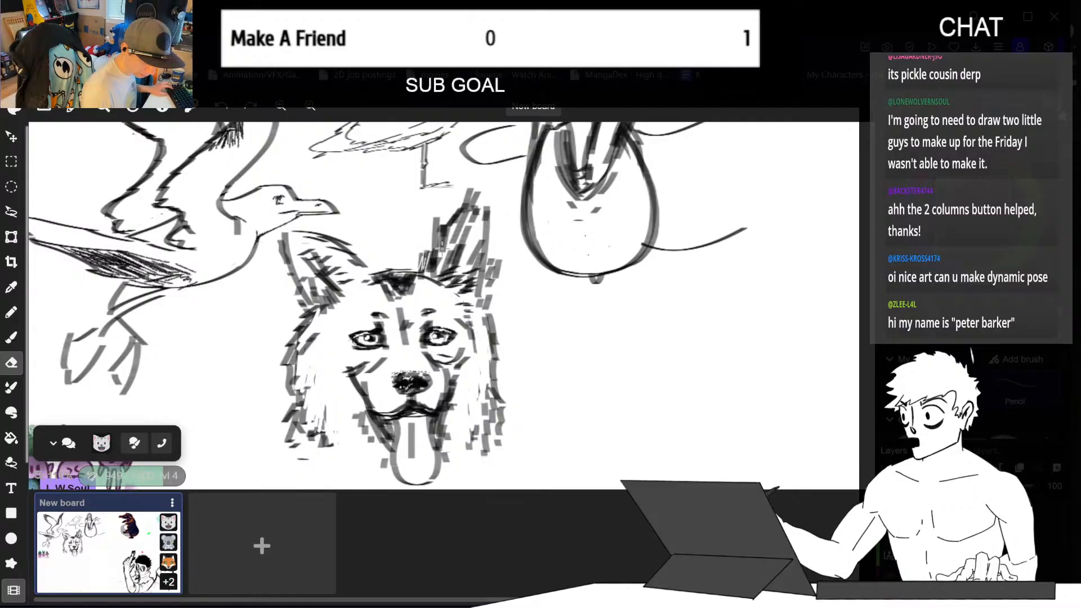
key("b")
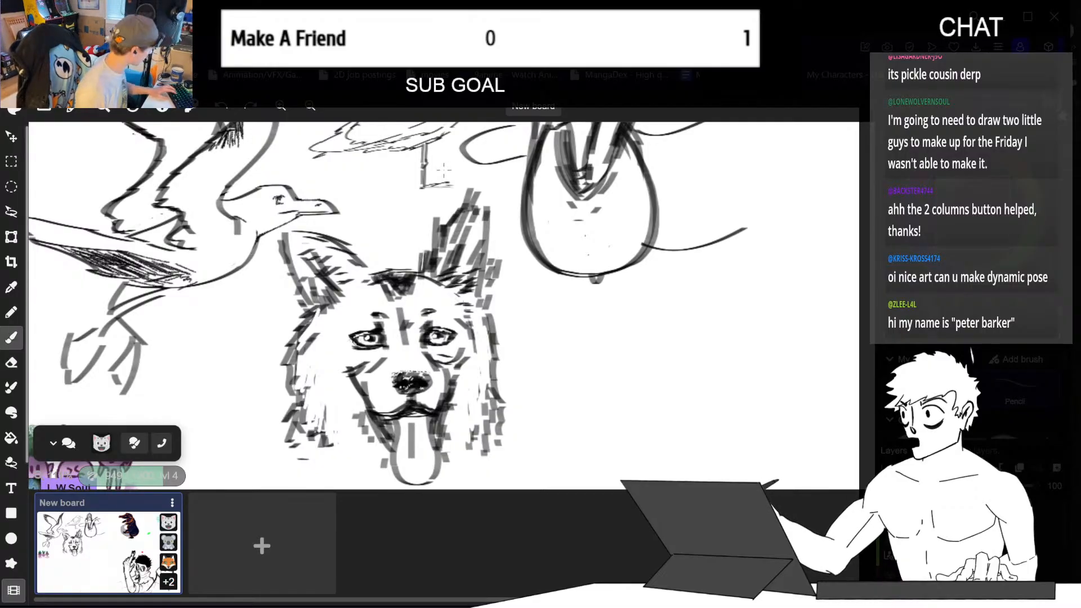
mouse_move(419, 256)
left_mouse_down()
mouse_move(432, 281)
mouse_move(496, 314)
left_mouse_up()
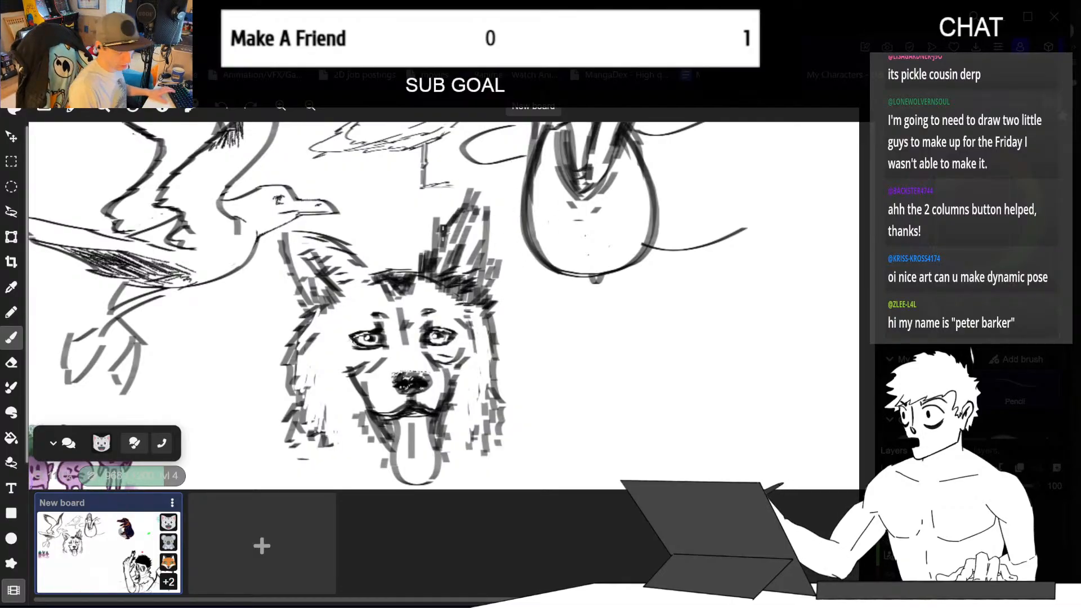
left_click_drag(412, 278, 423, 241)
mouse_move(426, 264)
left_mouse_down()
mouse_move(437, 218)
mouse_move(450, 234)
left_mouse_up()
mouse_move(444, 290)
left_mouse_down()
mouse_move(455, 262)
mouse_move(468, 296)
left_mouse_up()
left_click_drag(475, 288, 482, 280)
left_click_drag(474, 305, 487, 288)
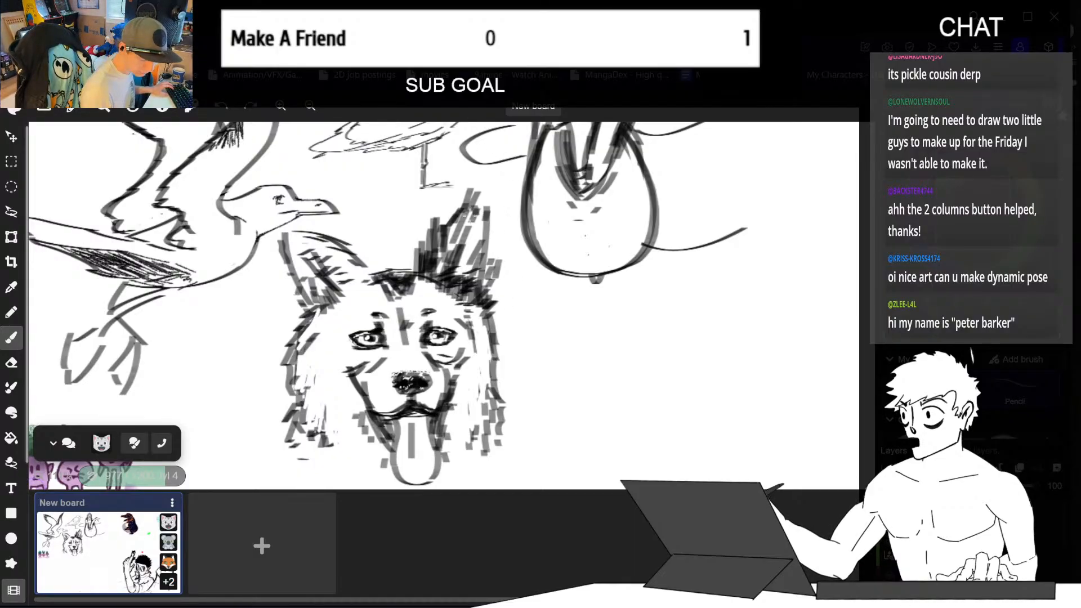
mouse_move(465, 228)
left_mouse_down()
mouse_move(476, 212)
mouse_move(477, 225)
left_mouse_up()
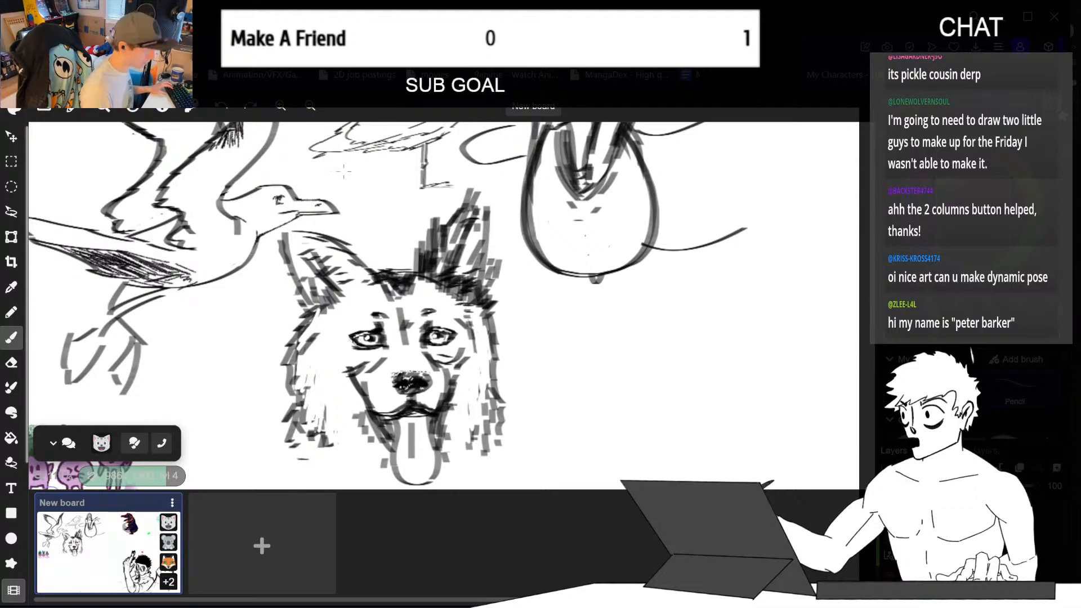
- Darken the outer edge of the dog's left ear and the fur down the left cheek with short brush strokes
left_click_drag(299, 305, 281, 266)
left_click_drag(299, 318, 284, 307)
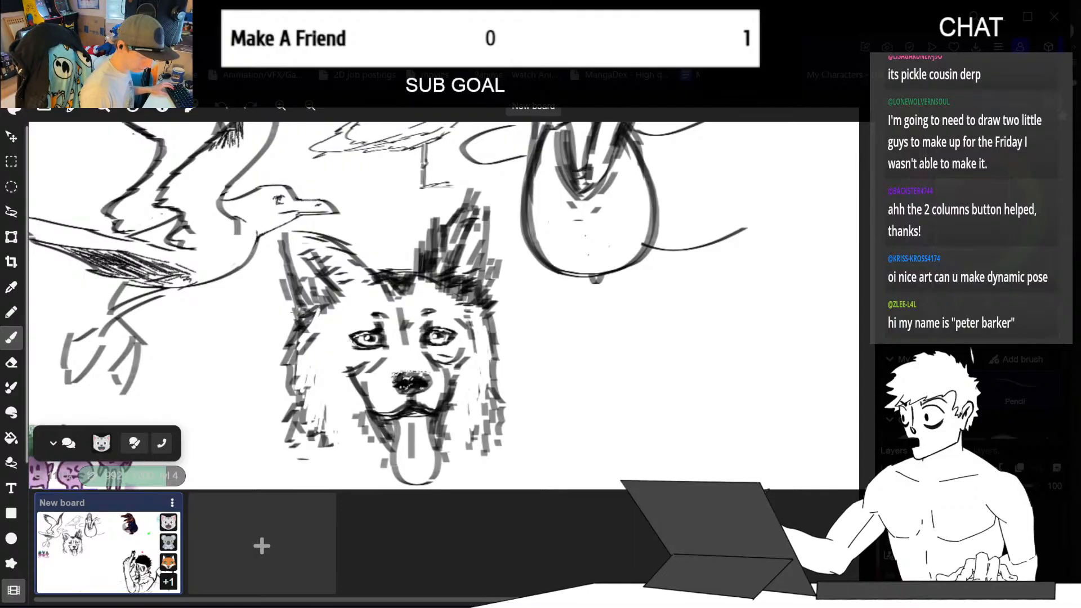
left_click_drag(297, 343, 285, 317)
left_click_drag(289, 385, 279, 359)
left_click_drag(293, 413, 283, 401)
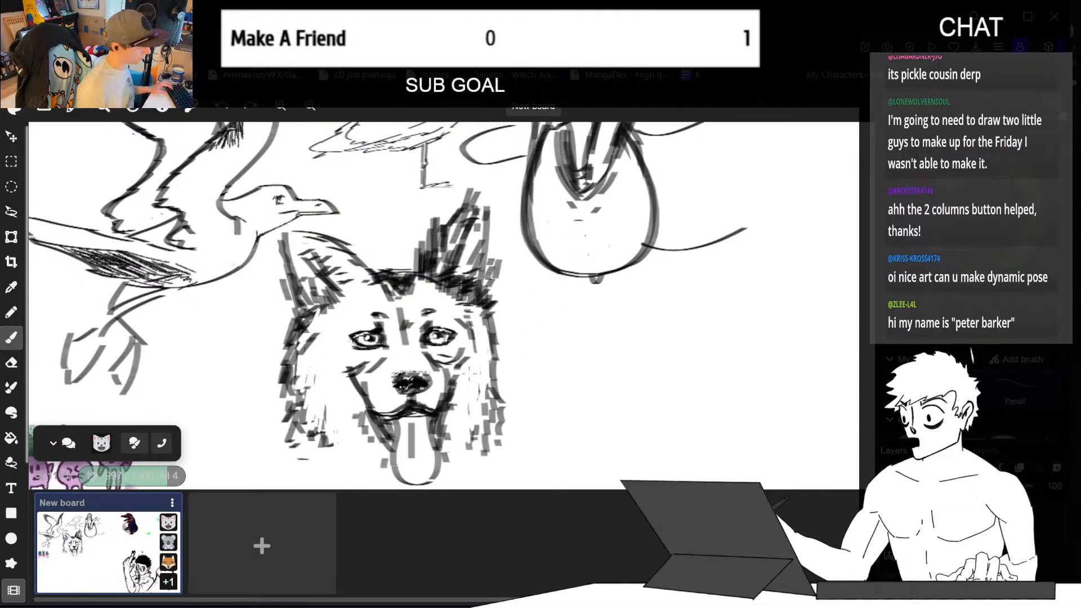
- Erase fine, thin lines through the dark fur of the dog's left cheek and left ear to create hair texture
key("e")
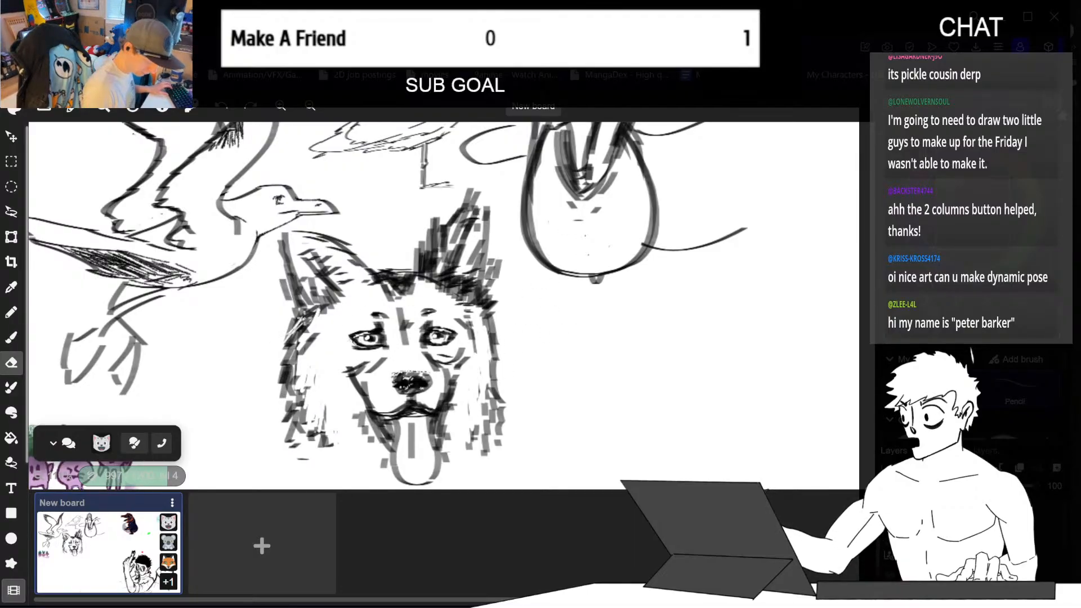
mouse_move(303, 315)
left_mouse_down()
mouse_move(284, 373)
mouse_move(308, 434)
mouse_move(289, 374)
mouse_move(298, 344)
mouse_move(287, 378)
mouse_move(298, 318)
mouse_move(304, 325)
mouse_move(324, 273)
mouse_move(318, 308)
left_mouse_up()
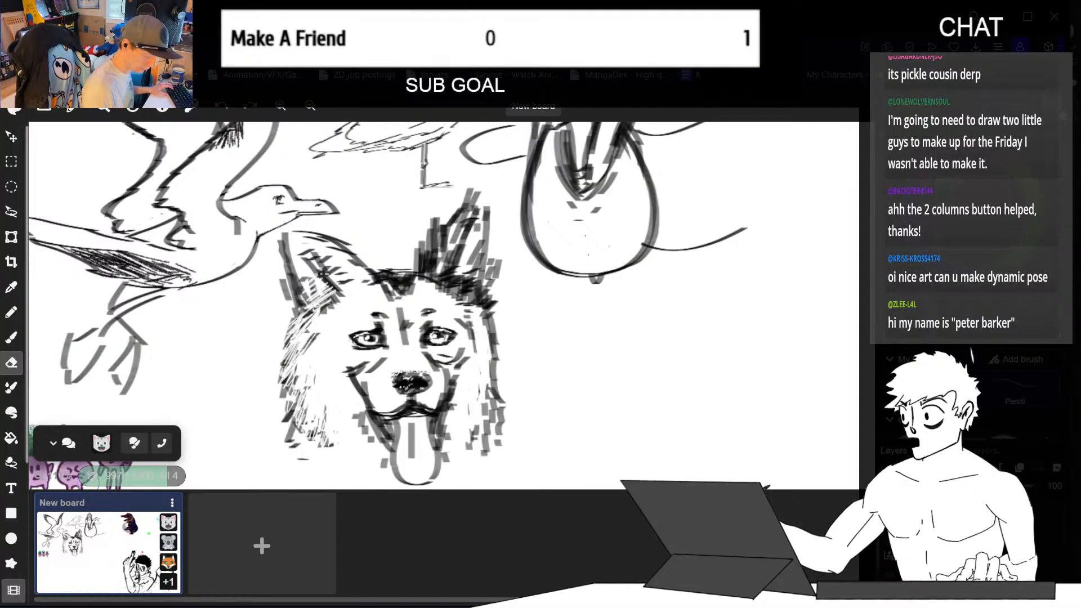
mouse_move(322, 274)
left_mouse_down()
mouse_move(318, 307)
mouse_move(328, 270)
left_mouse_up()
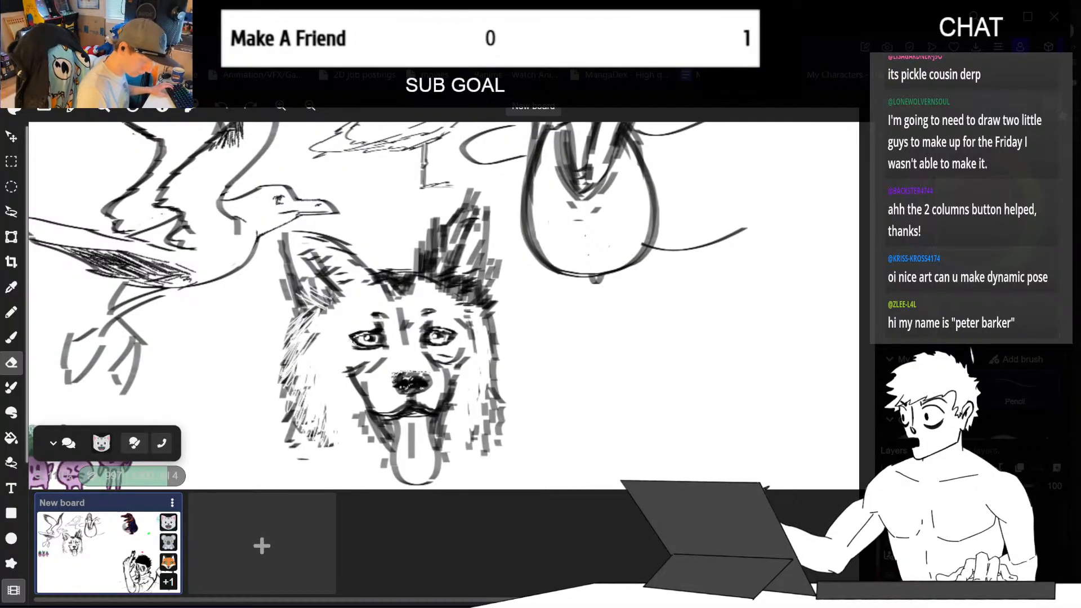
left_click_drag(316, 286, 319, 291)
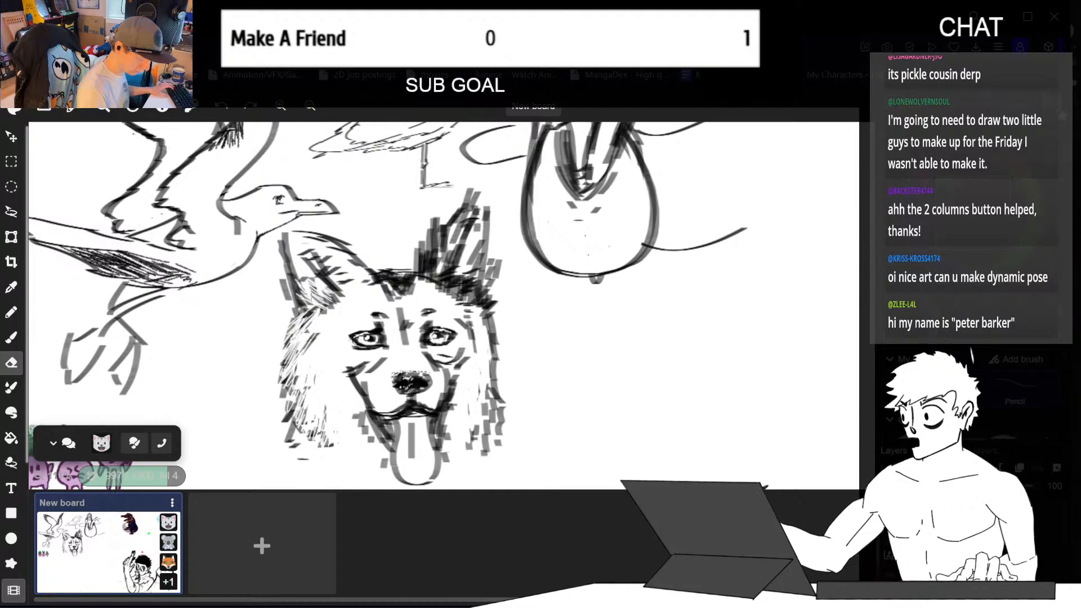
left_click_drag(285, 240, 297, 309)
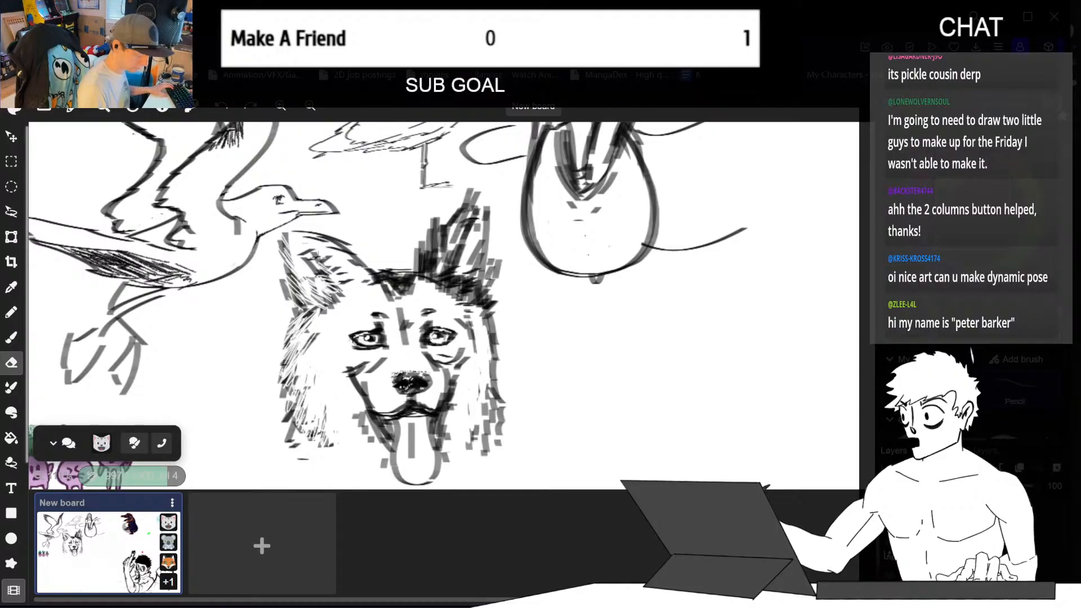
left_click_drag(316, 258, 340, 269)
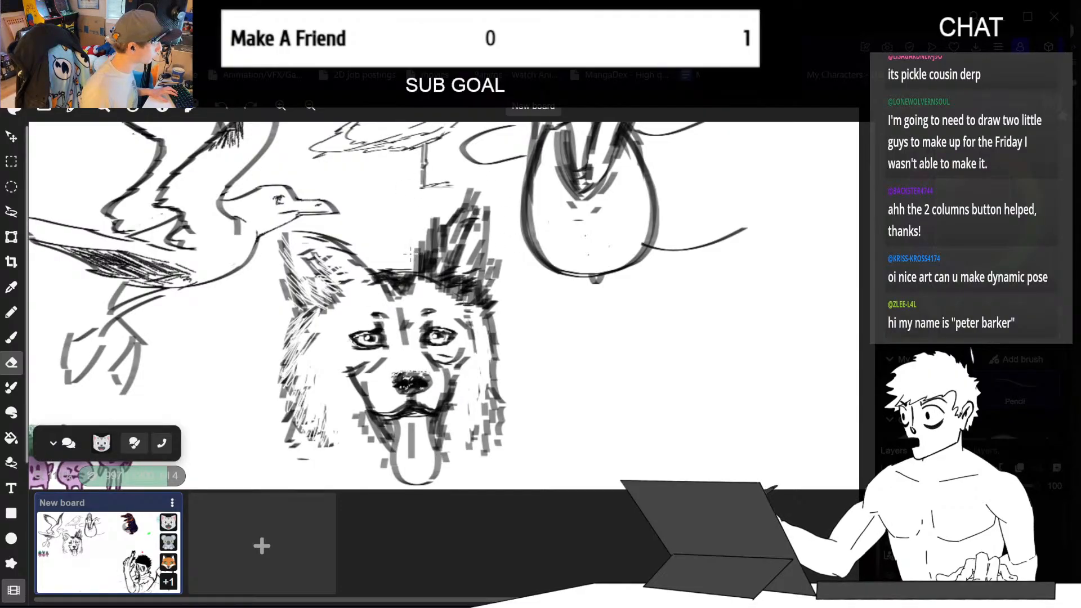
- Shade the inside of the dog's left ear and erase fine hair lines through the new strokes
key("b")
mouse_move(329, 261)
left_mouse_down()
mouse_move(344, 299)
mouse_move(332, 280)
left_mouse_up()
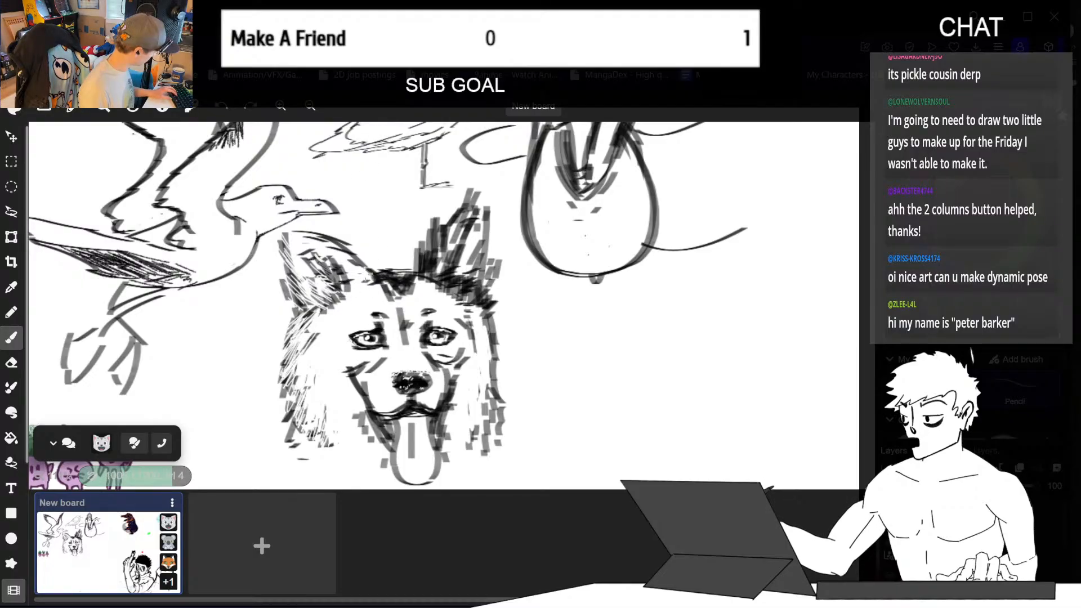
key("e")
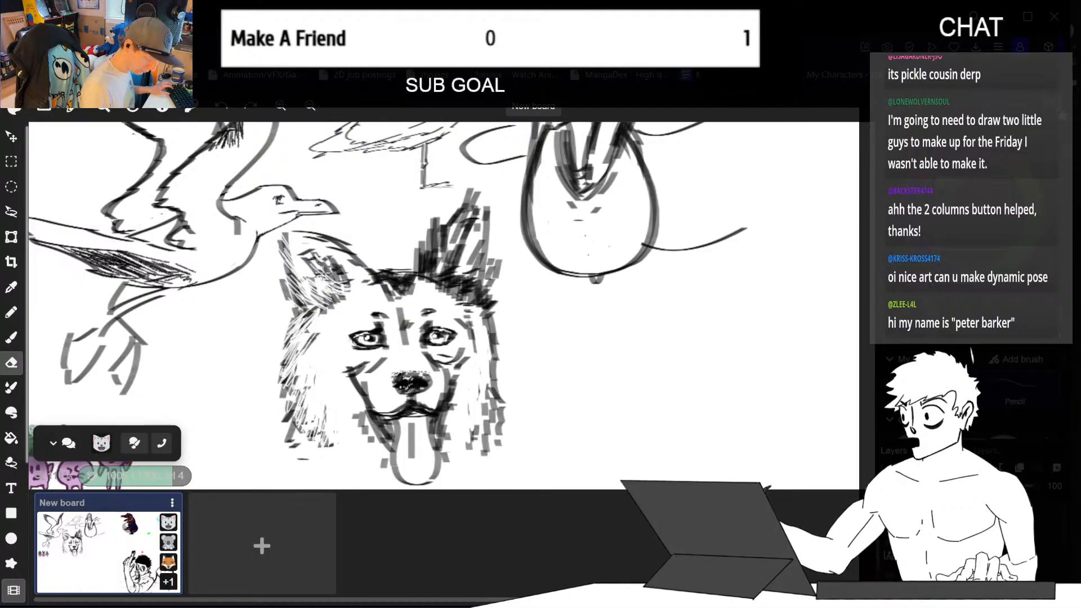
left_click_drag(316, 278, 344, 275)
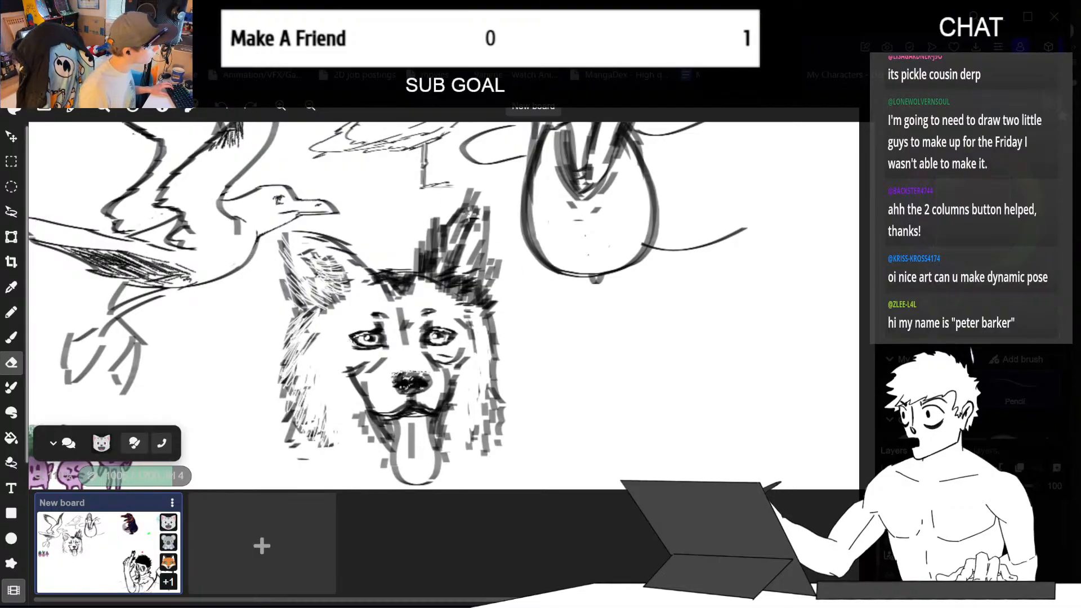
- Erase fine, thin hair lines through the dark strokes of the dog's right ear and the fur at its base
left_click_drag(471, 226, 447, 262)
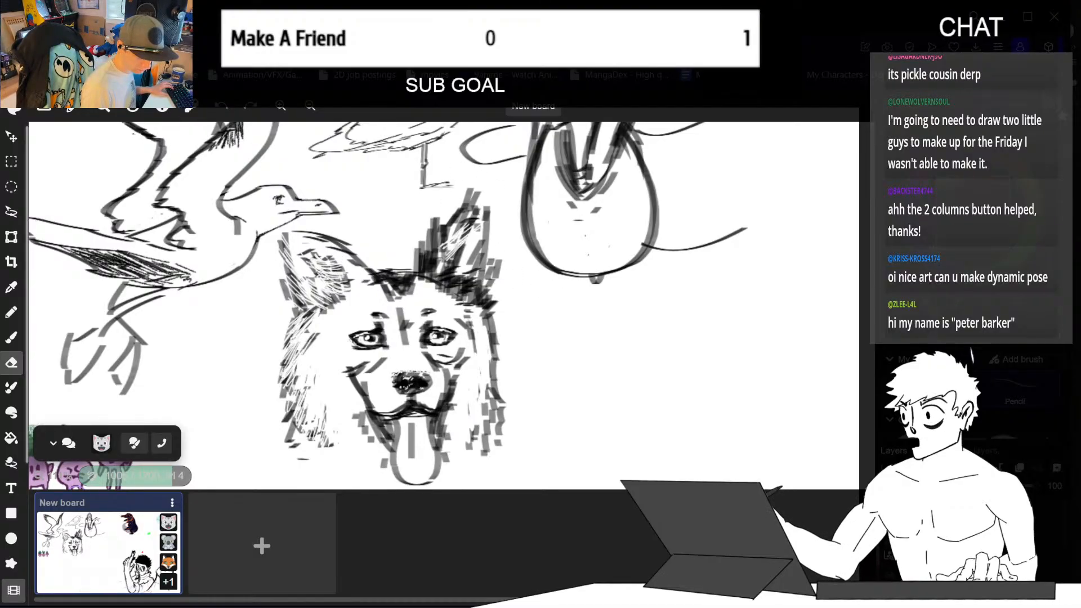
mouse_move(473, 224)
left_mouse_down()
mouse_move(461, 240)
mouse_move(461, 230)
left_mouse_up()
mouse_move(465, 217)
left_mouse_down()
mouse_move(453, 235)
mouse_move(467, 277)
left_mouse_up()
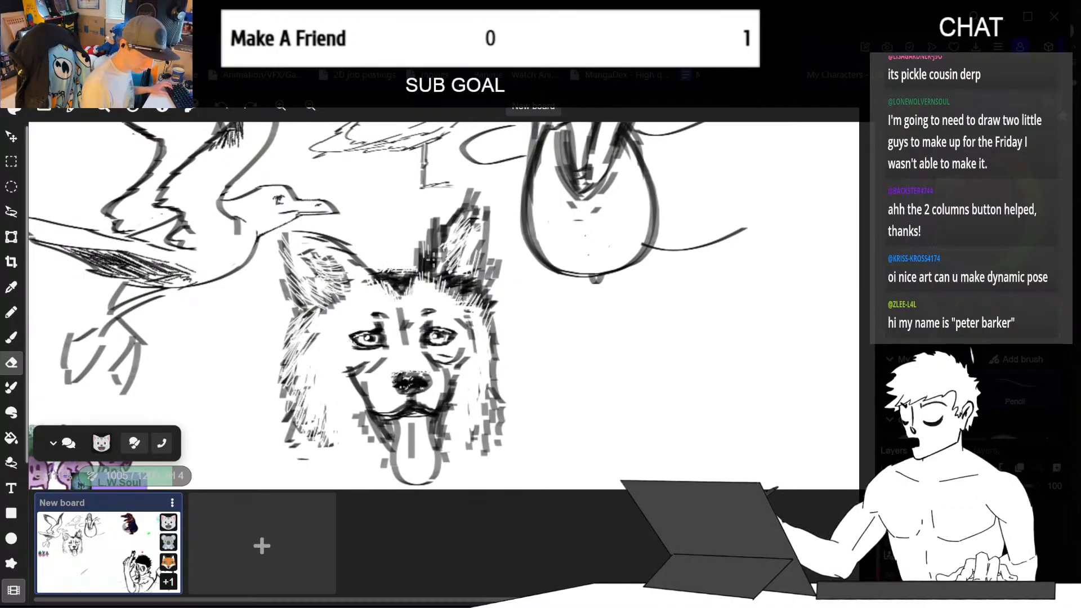
key("space")
left_click_drag(575, 358, 533, 359)
left_click_drag(575, 391, 541, 393)
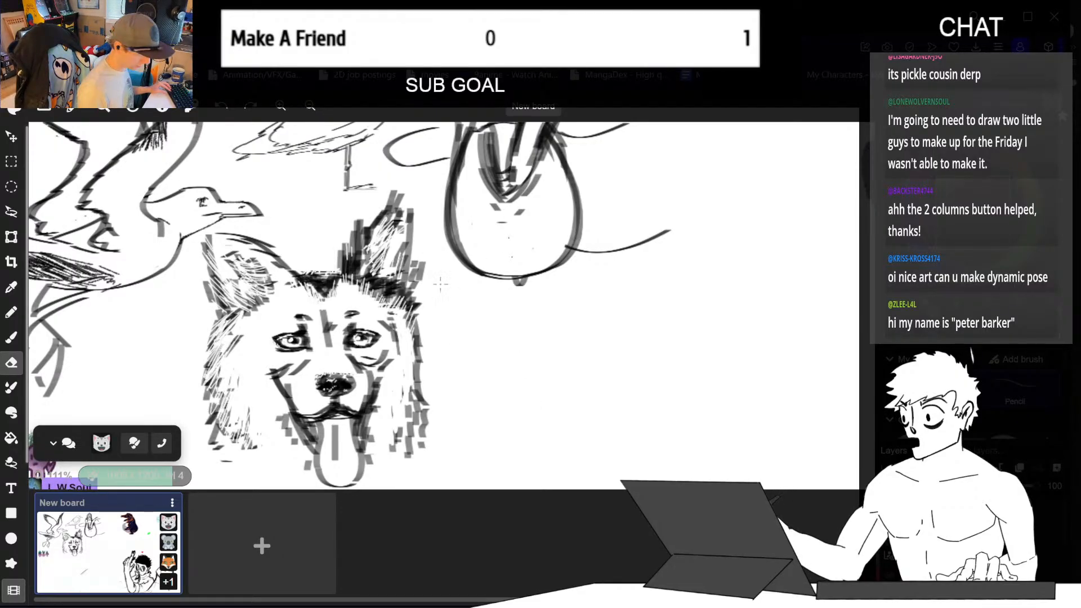
key("b")
left_click_drag(262, 318, 247, 354)
mouse_move(270, 313)
left_mouse_down()
mouse_move(252, 352)
mouse_move(257, 369)
left_mouse_up()
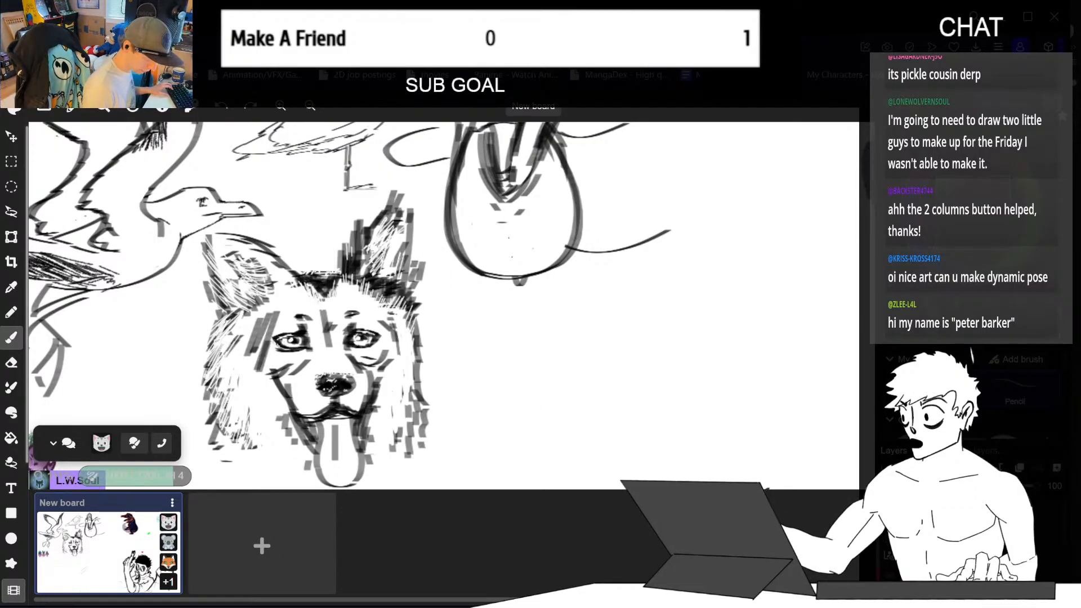
key("ctrl+z")
key("ctrl+z")
- Brush fur strokes between the dog's left ear and left eye and erase them into faint, thin hairs
left_click_drag(282, 307, 256, 367)
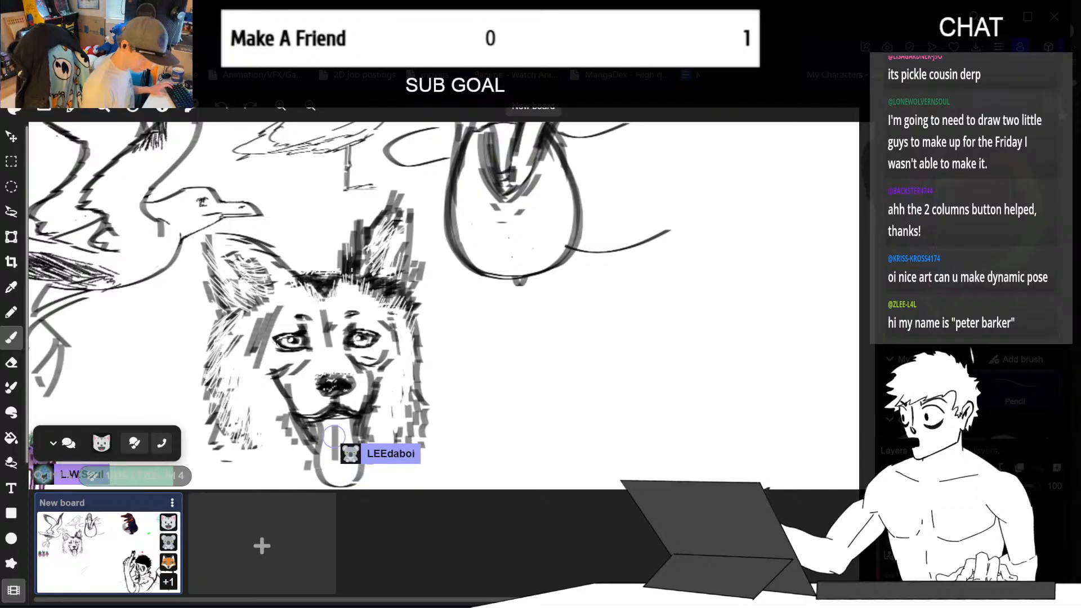
key("e")
mouse_move(273, 309)
left_mouse_down()
mouse_move(258, 366)
mouse_move(264, 319)
mouse_move(249, 347)
mouse_move(267, 314)
mouse_move(258, 349)
left_mouse_up()
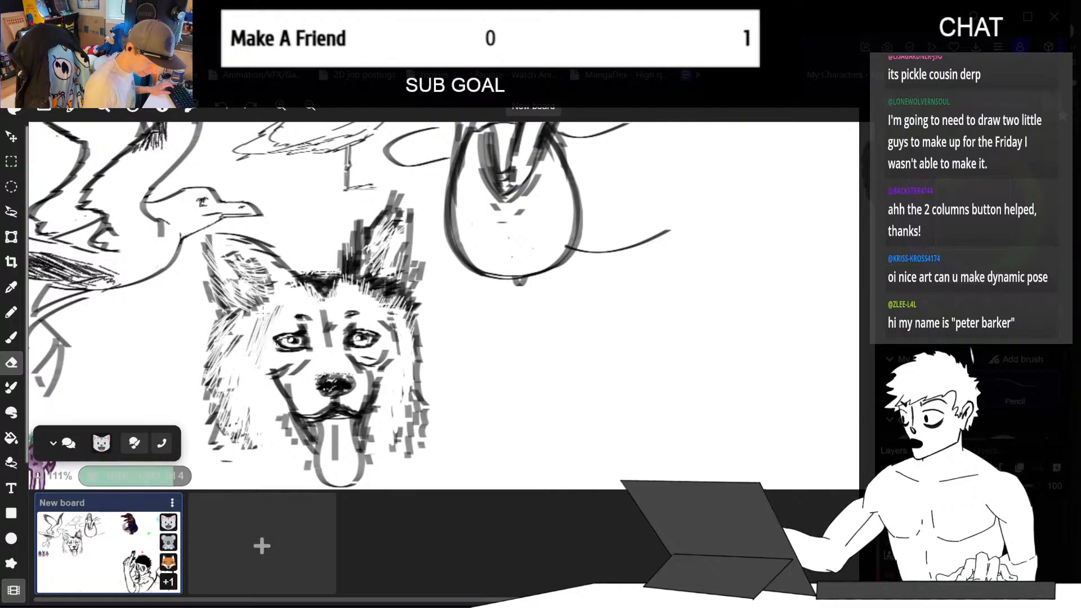
left_click_drag(276, 308, 262, 337)
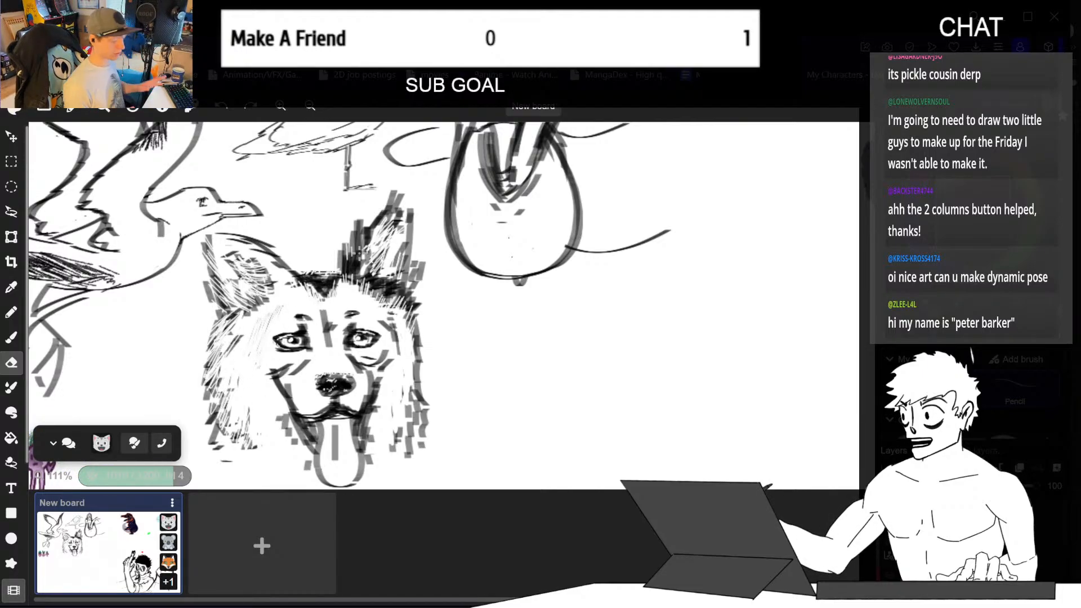
- Brush short fur strokes on the lower left cheek and beside the jaw, and erase thin lines through them to form hair
key("b")
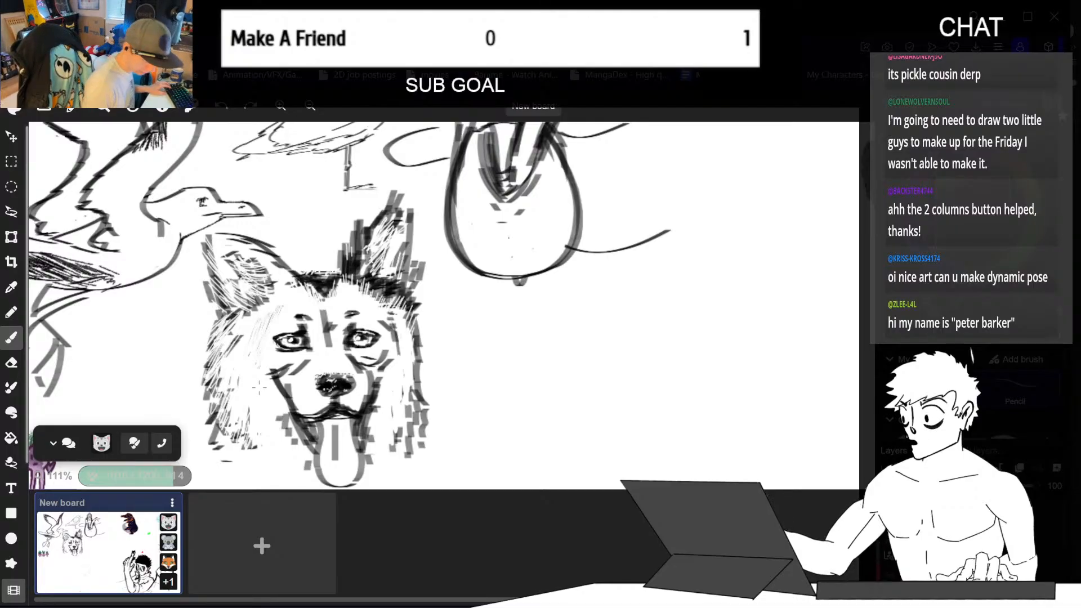
left_click_drag(260, 387, 285, 429)
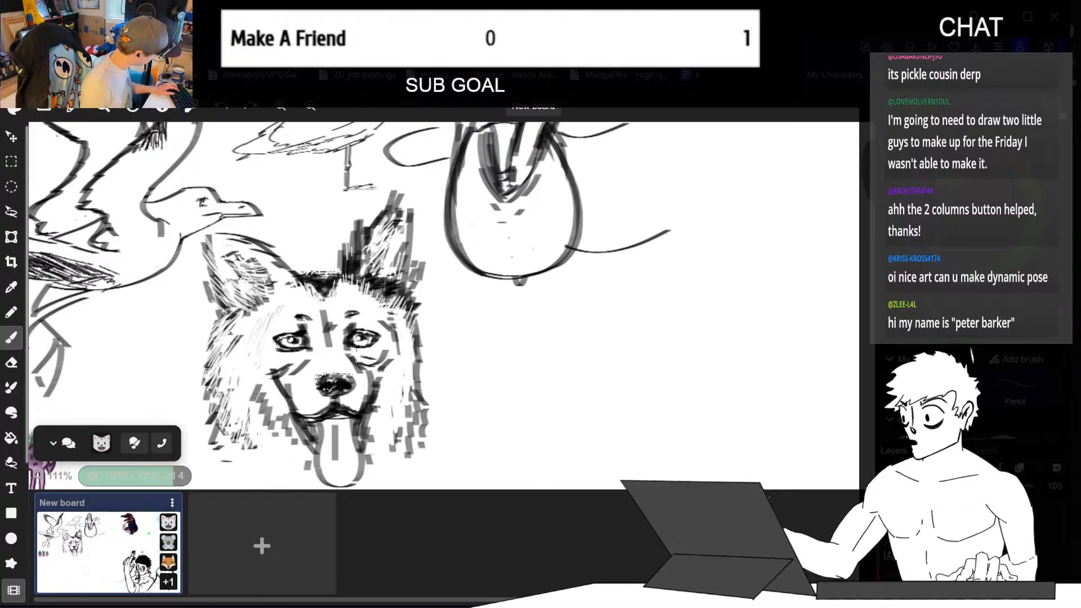
key("e")
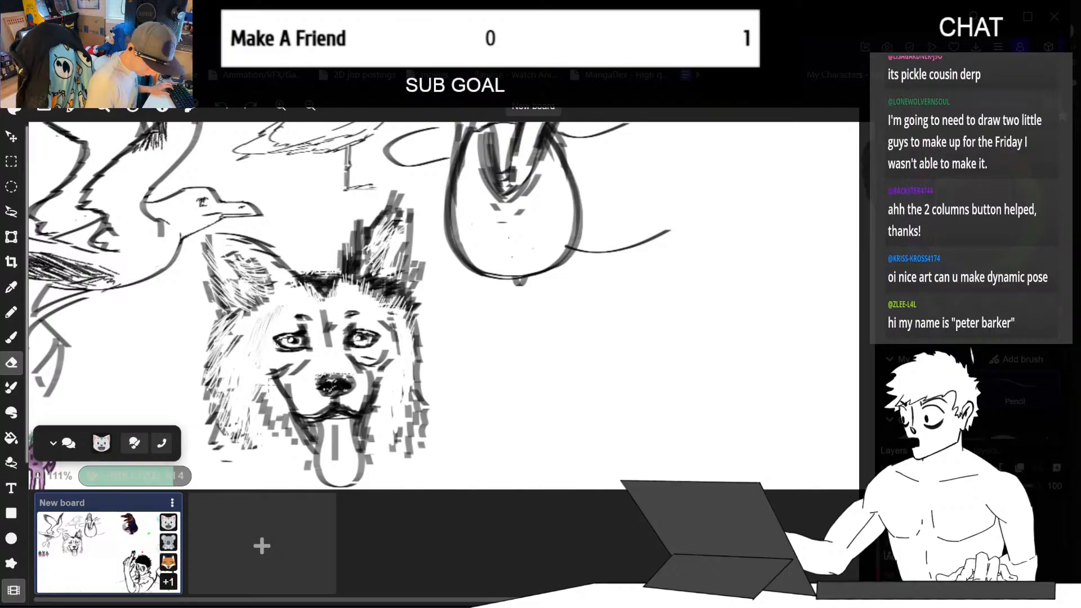
mouse_move(253, 419)
left_mouse_down()
mouse_move(262, 408)
mouse_move(274, 423)
left_mouse_up()
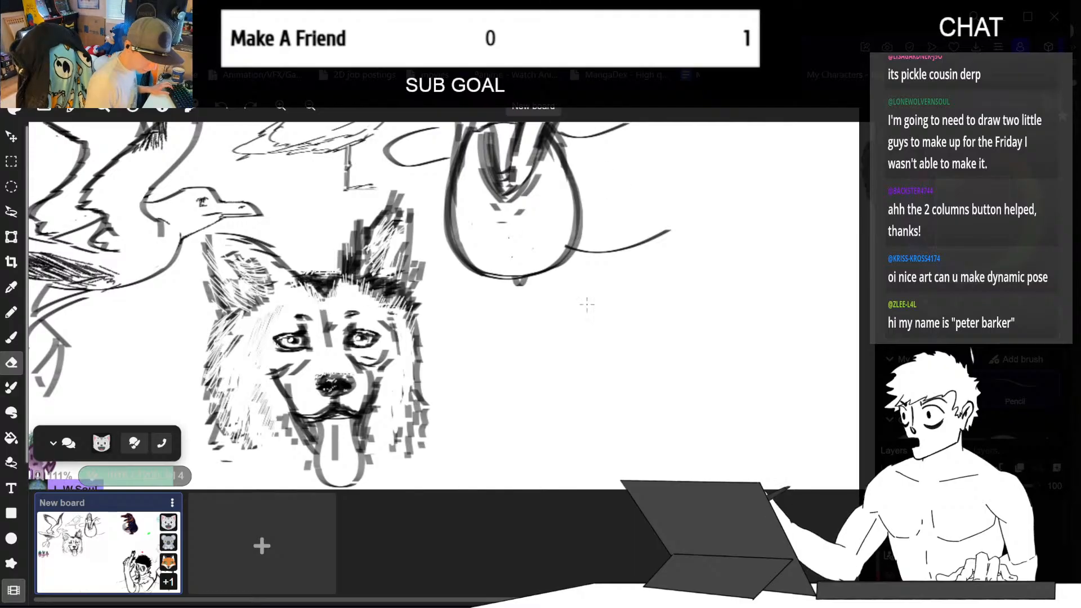
middle_click_drag(572, 384, 552, 345)
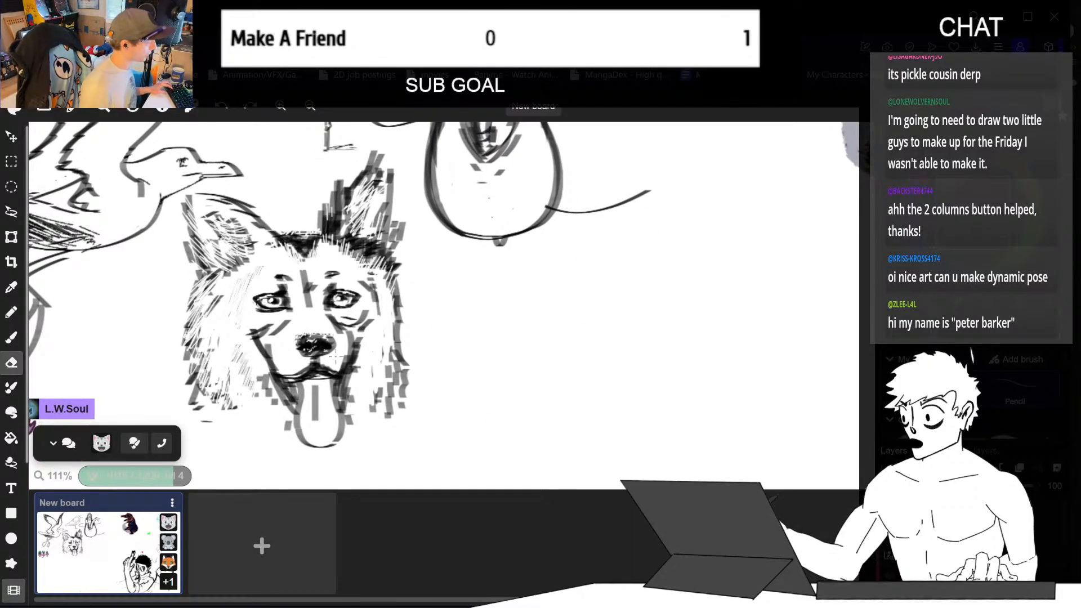
left_click_drag(265, 384, 275, 396)
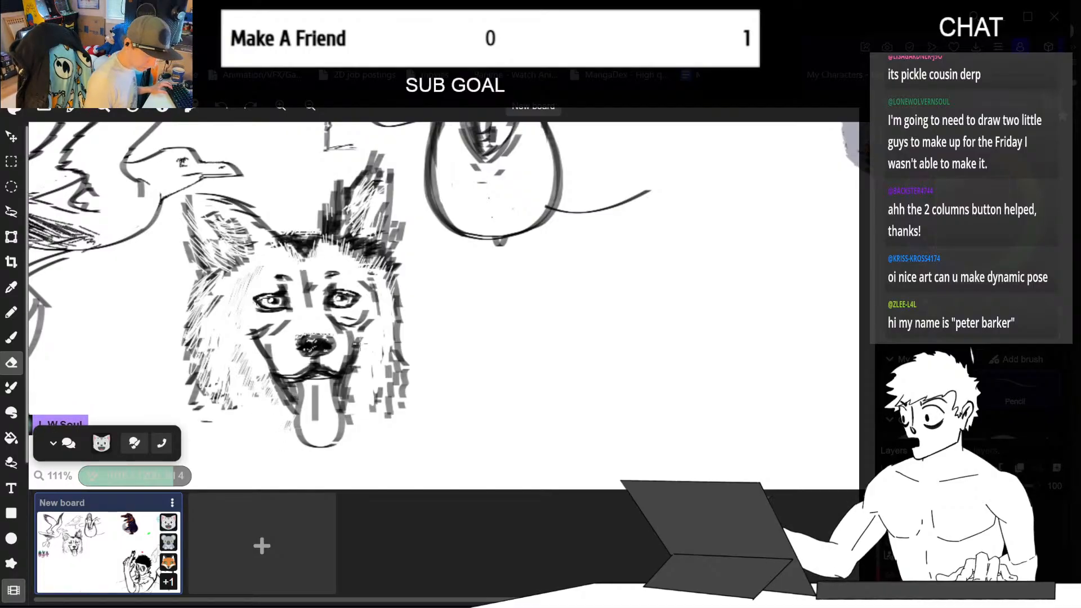
key("b")
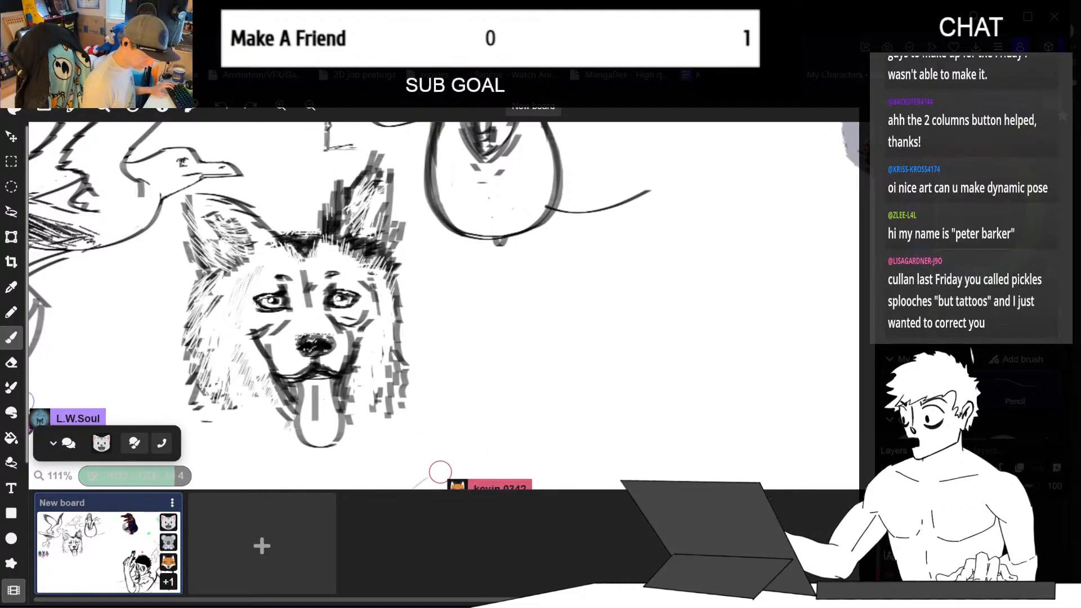
key("e")
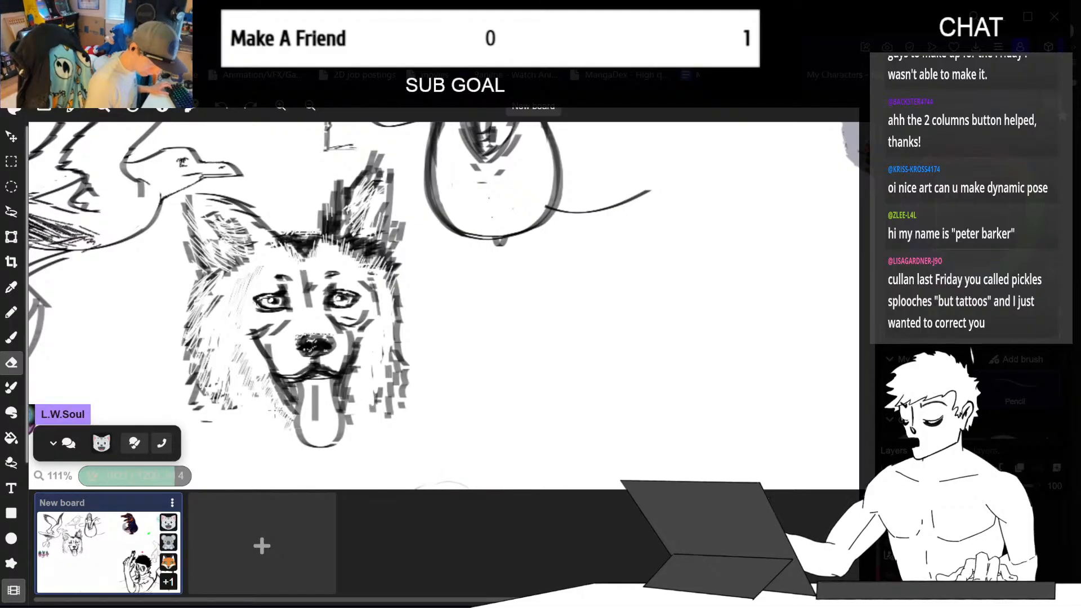
- Add light strokes to the left side of the dog's muzzle and thin the left mouth line into short hairs with the eraser
key("space")
mouse_move(468, 404)
left_mouse_down()
mouse_move(431, 417)
mouse_move(402, 391)
left_mouse_up()
left_click_drag(474, 339, 524, 348)
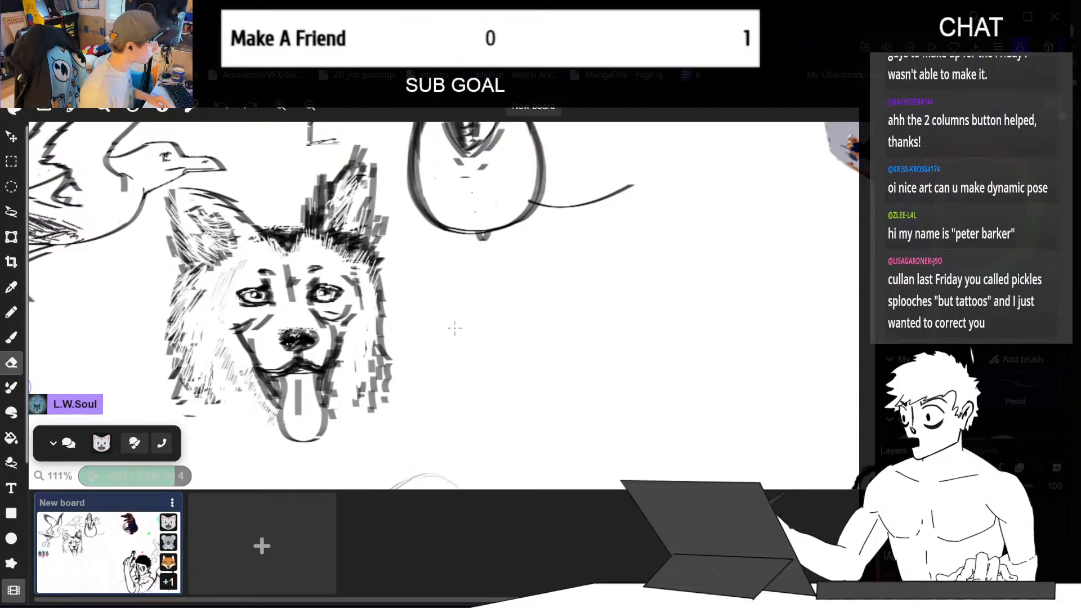
key("b")
left_click_drag(275, 315, 267, 338)
mouse_move(281, 320)
left_mouse_down()
mouse_move(272, 342)
mouse_move(260, 340)
mouse_move(274, 327)
left_mouse_up()
key("e")
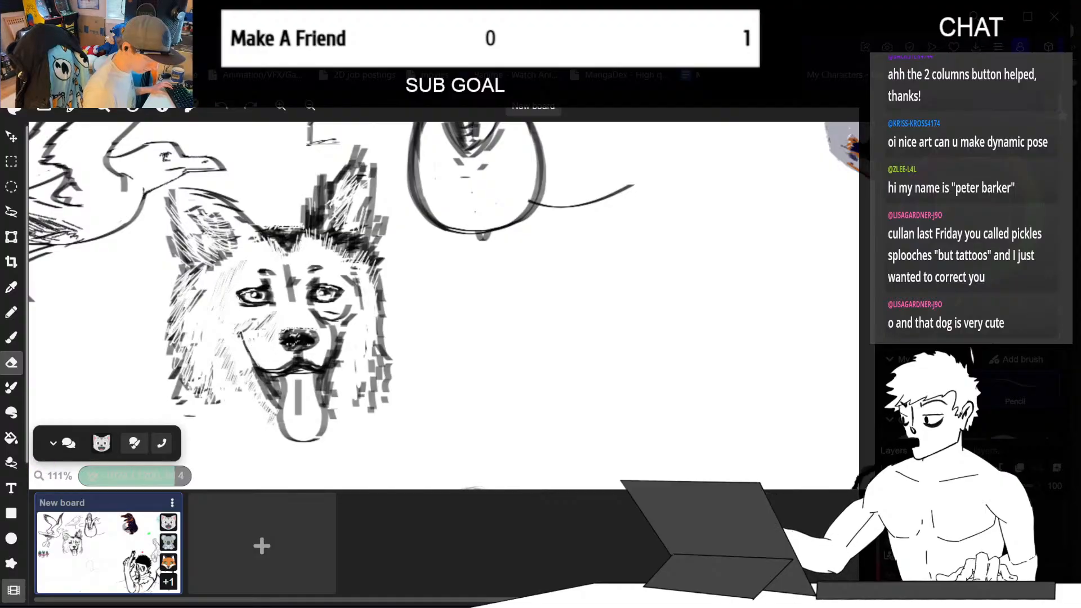
key("b")
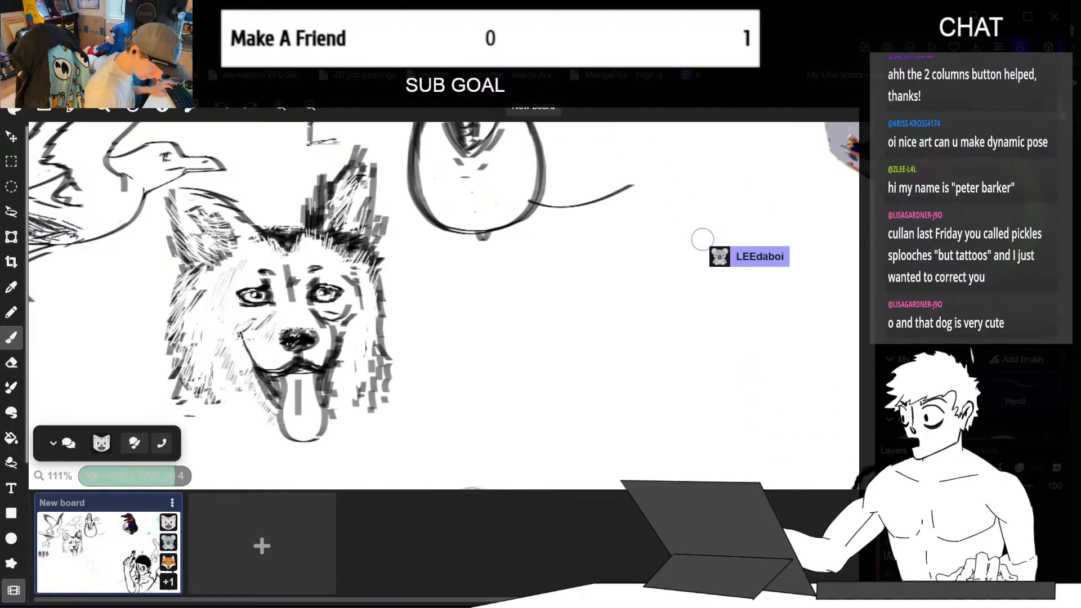
key("e")
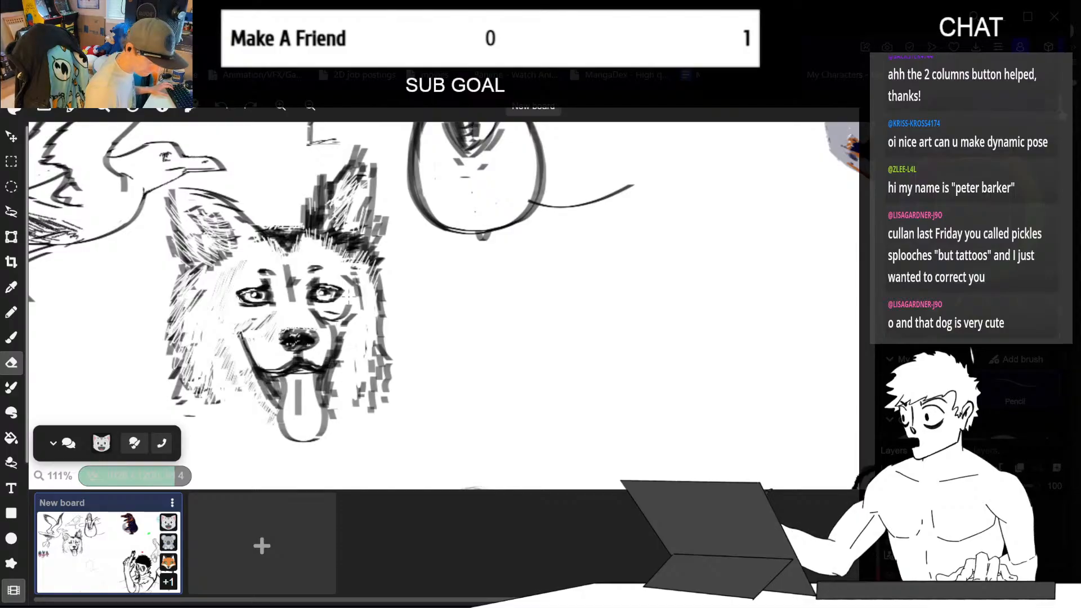
- Shade the right side of the muzzle beside the nose and erase fine lines through the shading for fur texture
key("b")
mouse_move(321, 332)
left_mouse_down()
mouse_move(316, 355)
mouse_move(332, 335)
mouse_move(324, 350)
left_mouse_up()
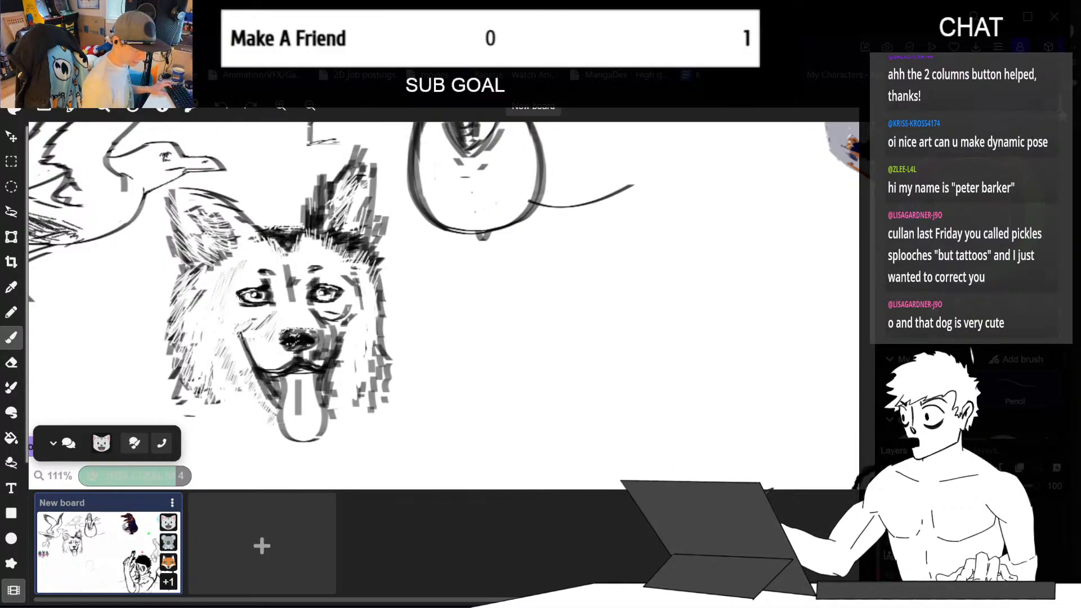
key("e")
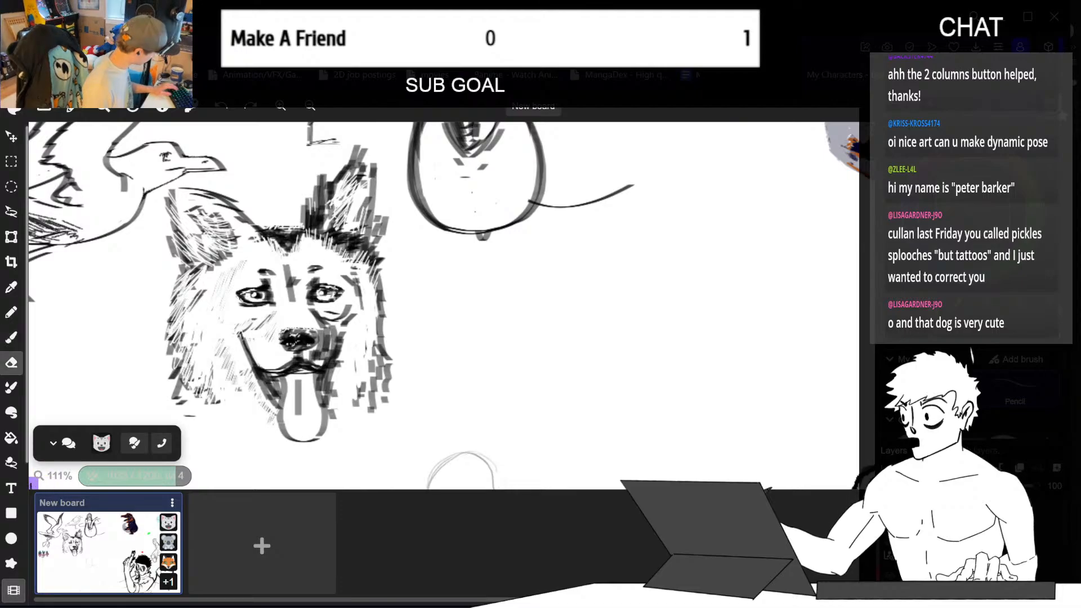
mouse_move(314, 359)
left_mouse_down()
mouse_move(319, 329)
mouse_move(336, 332)
left_mouse_up()
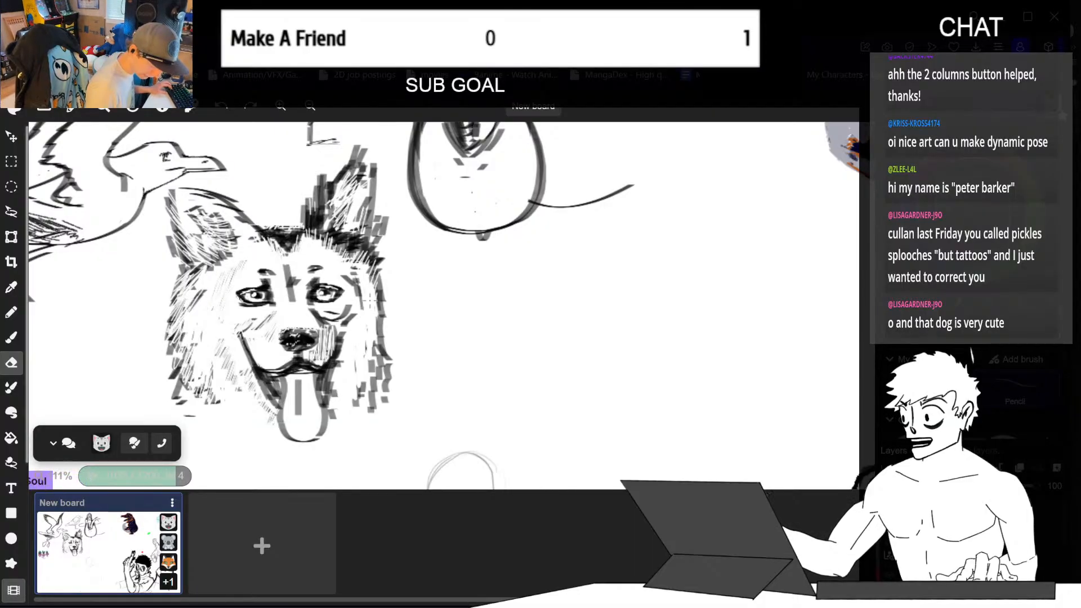
key("b")
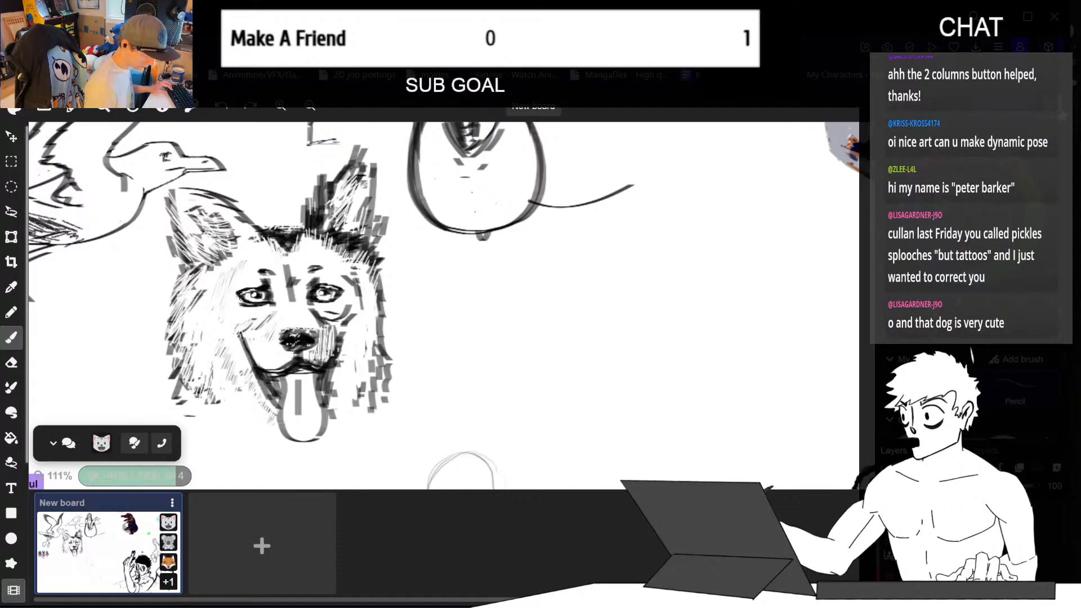
key("e")
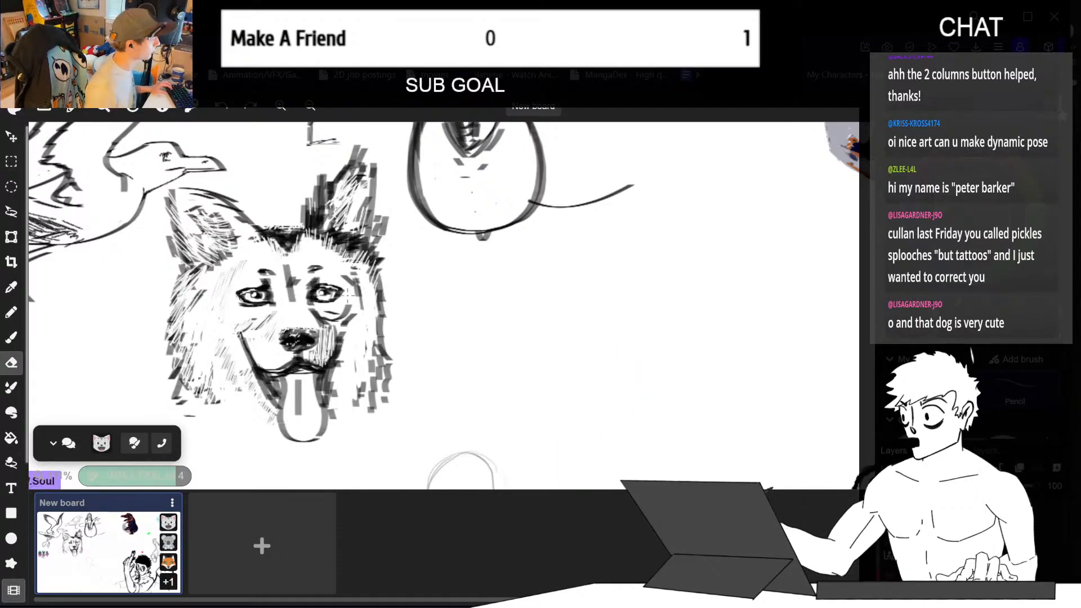
key("b")
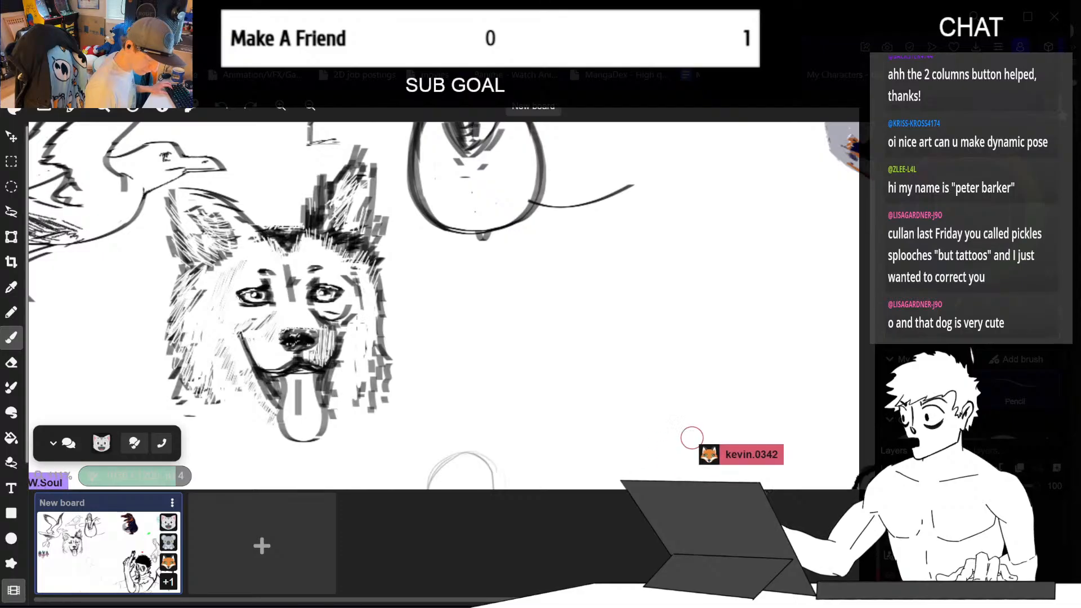
key("e")
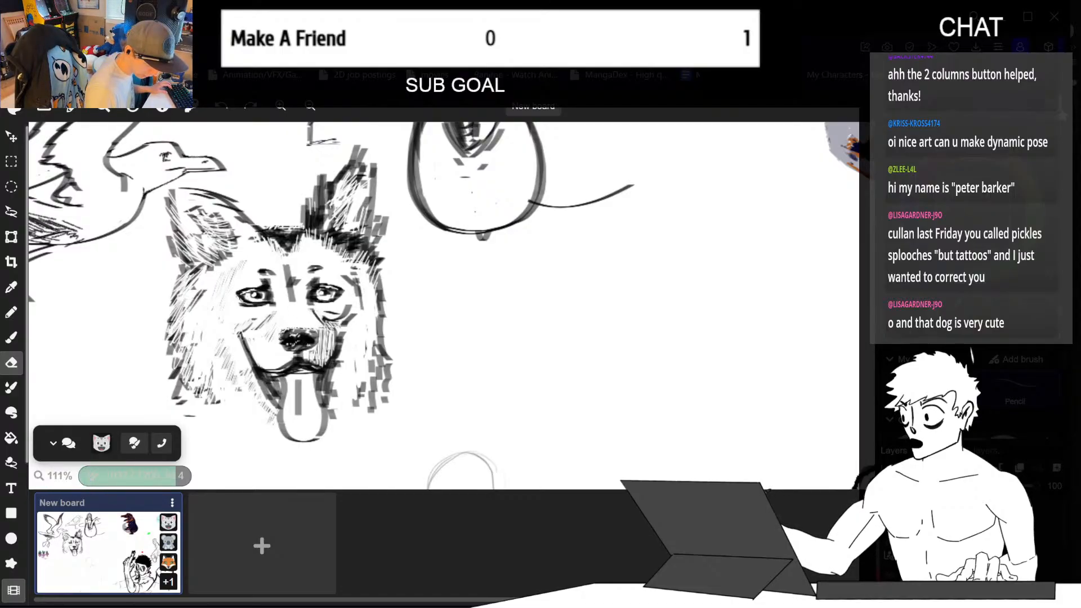
- Erase thin hair lines through the right cheek fur, and darken its outer edge and lower part with dense brush strokes
left_click_drag(478, 344, 570, 344)
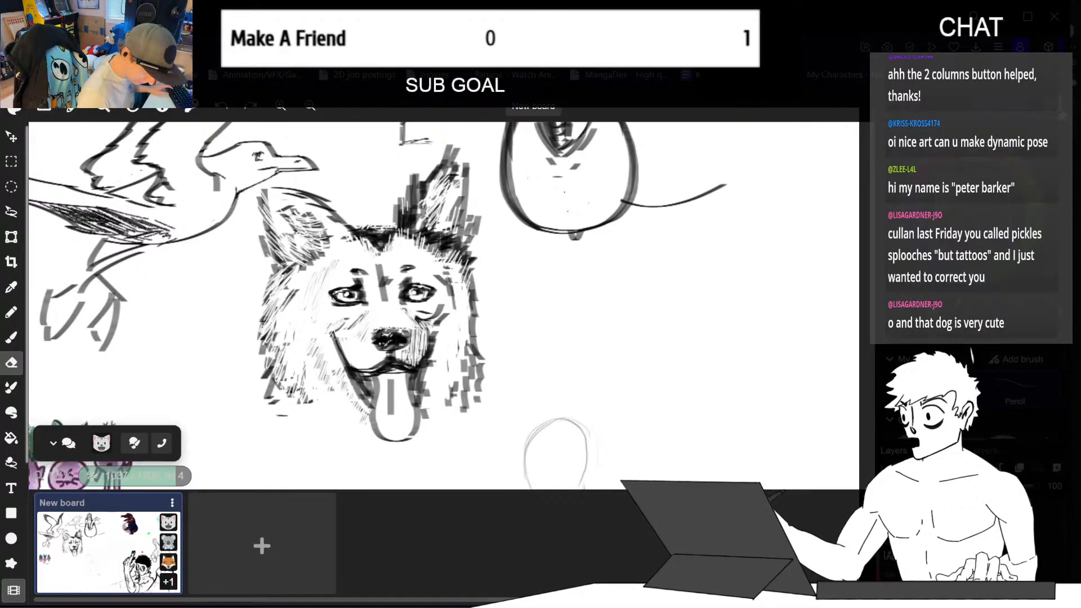
mouse_move(464, 290)
left_mouse_down()
mouse_move(479, 302)
mouse_move(482, 358)
mouse_move(469, 409)
mouse_move(452, 407)
mouse_move(455, 398)
left_mouse_up()
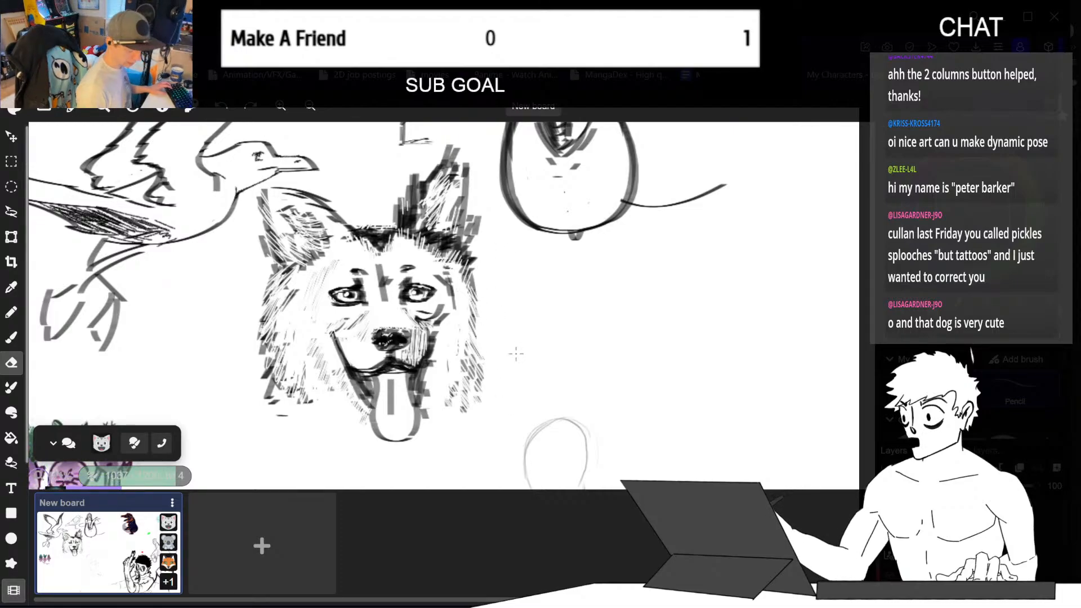
key("b")
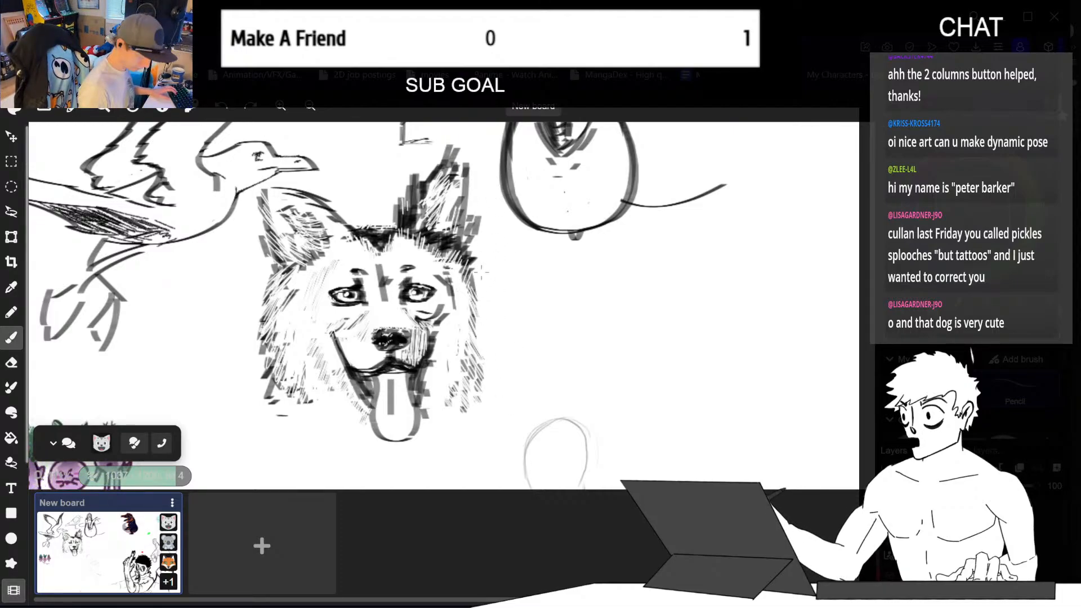
mouse_move(481, 277)
left_mouse_down()
mouse_move(478, 366)
mouse_move(479, 318)
left_mouse_up()
left_click_drag(481, 274, 482, 392)
mouse_move(478, 349)
left_mouse_down()
mouse_move(473, 417)
mouse_move(470, 352)
mouse_move(439, 402)
left_mouse_up()
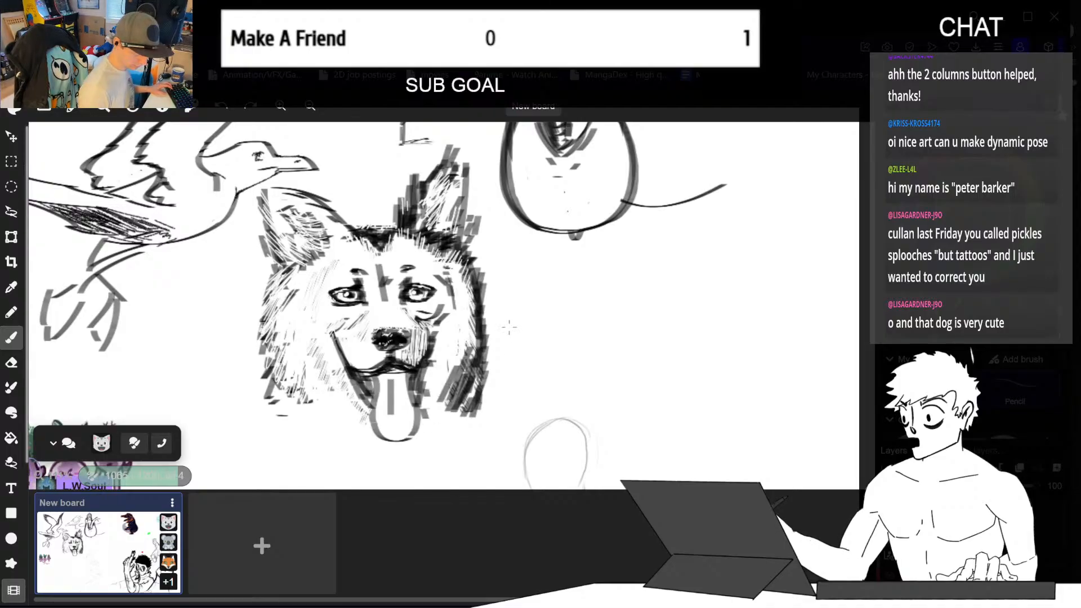
- Erase long, thin diagonal lines through the dark fur of the lower right cheek to separate it into strands
key("e")
mouse_move(467, 345)
left_mouse_down()
mouse_move(440, 402)
mouse_move(464, 420)
left_mouse_up()
mouse_move(482, 376)
left_mouse_down()
mouse_move(468, 412)
mouse_move(437, 403)
left_mouse_up()
left_click_drag(472, 345, 448, 409)
left_click_drag(472, 360, 457, 411)
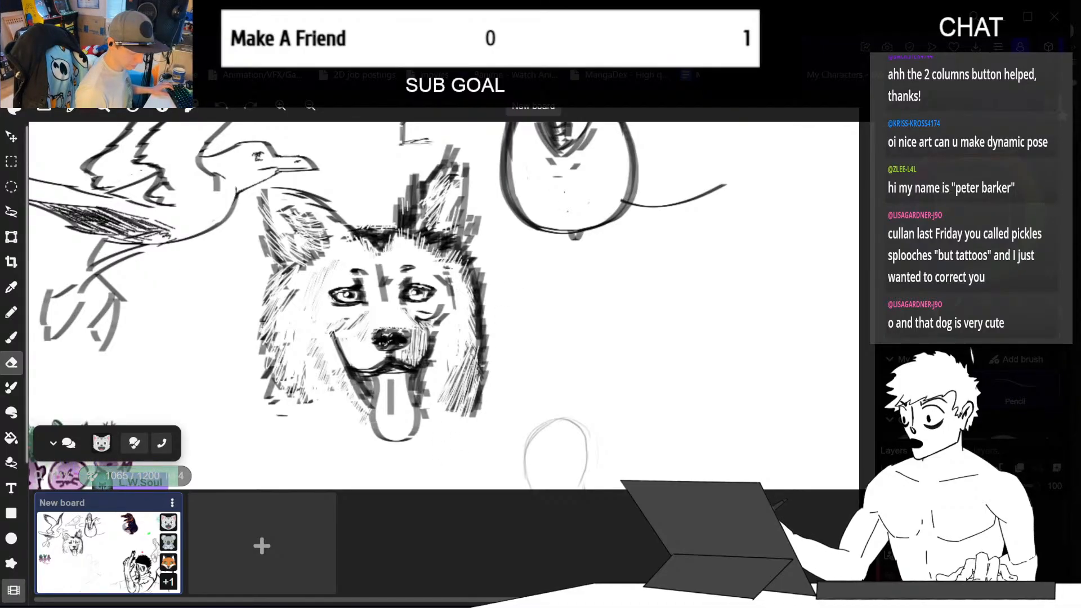
left_click_drag(559, 308, 593, 308)
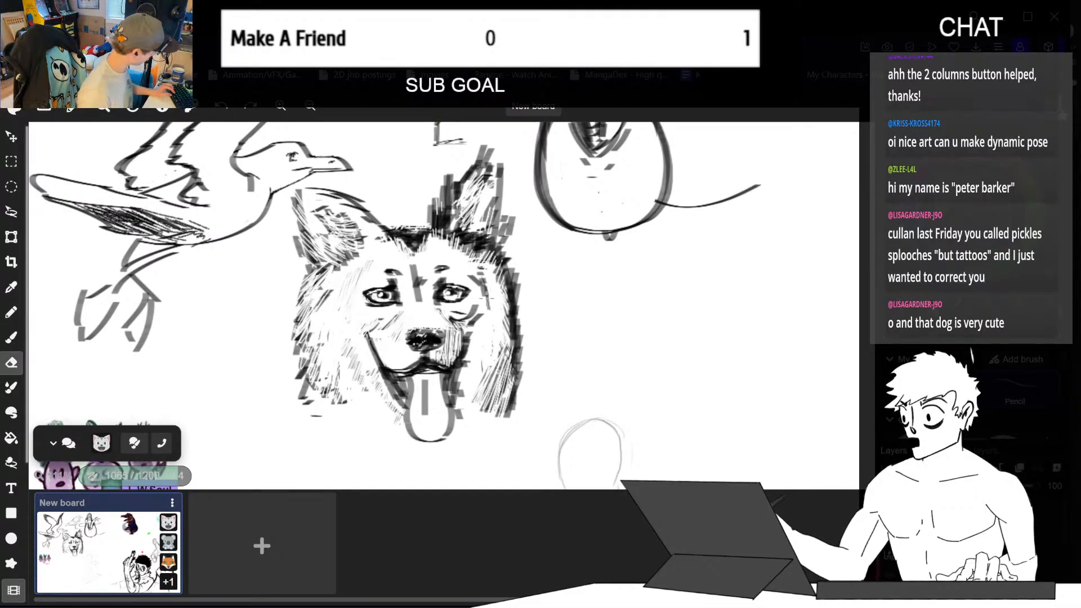
- Shade the dog's tongue with vertical brush strokes from the mouth downward, and erase thin vertical lines through the shading
key("b")
mouse_move(409, 378)
left_mouse_down()
mouse_move(421, 396)
mouse_move(442, 398)
mouse_move(411, 414)
mouse_move(421, 419)
left_mouse_up()
left_click_drag(417, 393, 434, 421)
mouse_move(438, 393)
left_mouse_down()
mouse_move(444, 420)
mouse_move(413, 433)
left_mouse_up()
left_click_drag(416, 406, 420, 435)
left_click_drag(424, 410, 426, 436)
mouse_move(429, 411)
left_mouse_down()
mouse_move(430, 436)
mouse_move(414, 433)
mouse_move(427, 409)
mouse_move(436, 428)
mouse_move(418, 405)
mouse_move(422, 381)
mouse_move(441, 379)
left_mouse_up()
key("e")
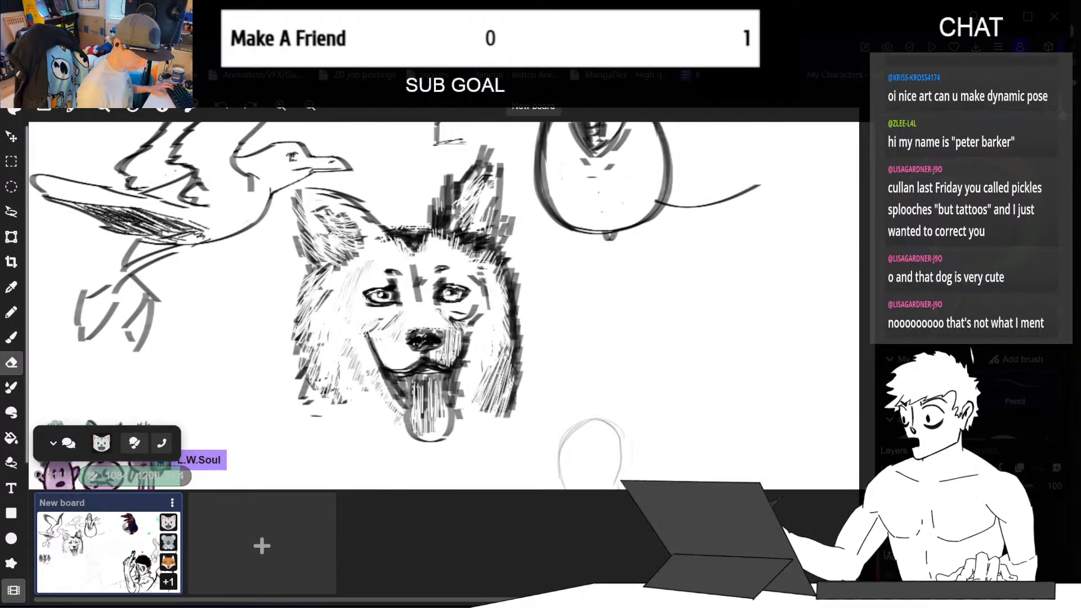
- Fill the inside of the dog's open mouth with dark brush strokes around the upper part of the tongue
key("b")
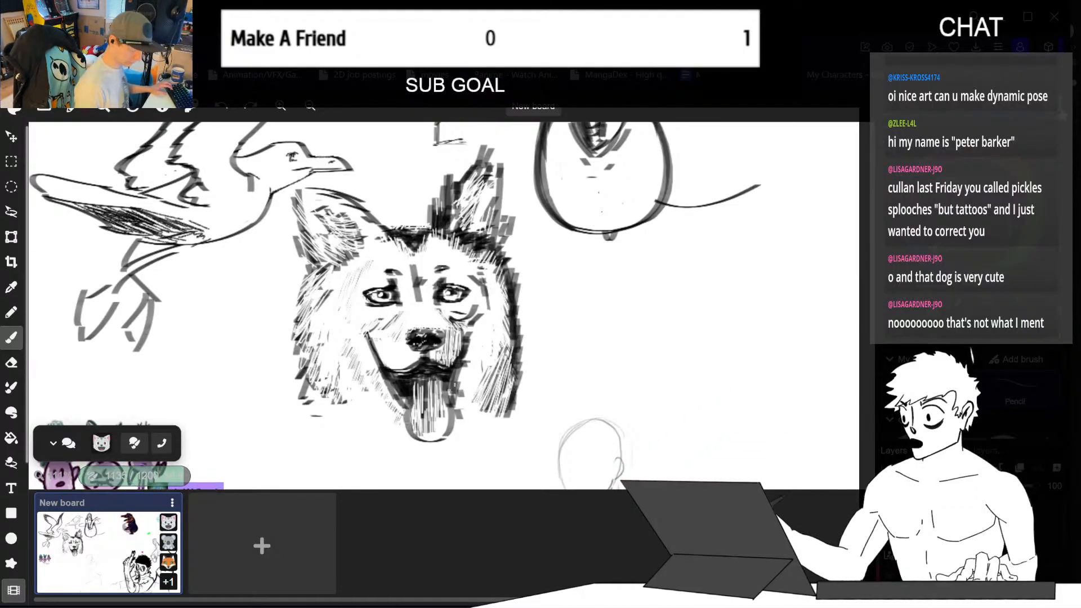
key("e")
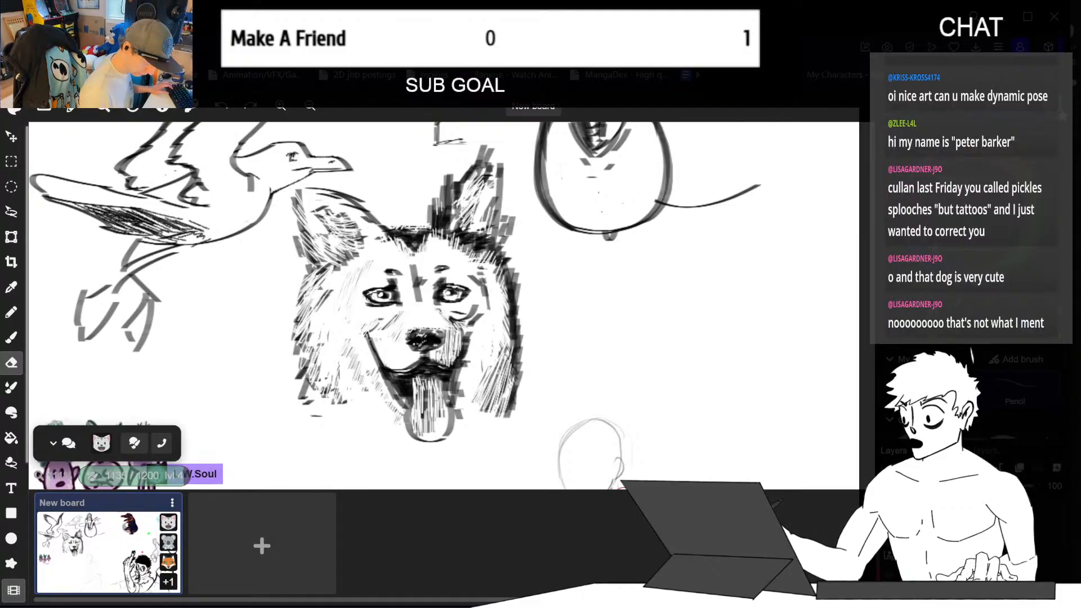
key("b")
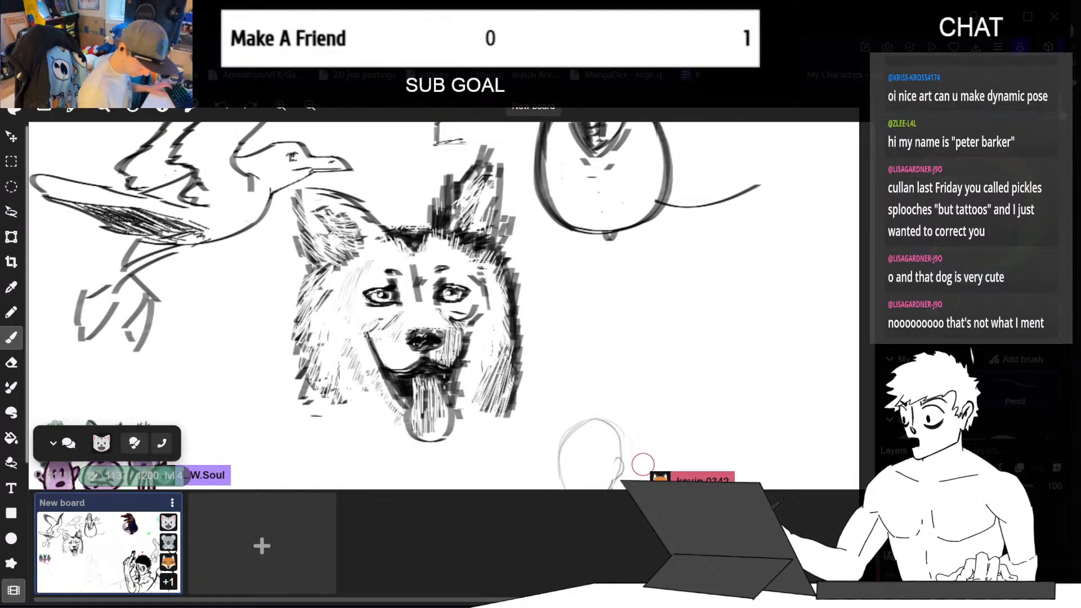
mouse_move(411, 373)
left_mouse_down()
mouse_move(419, 396)
mouse_move(436, 386)
left_mouse_up()
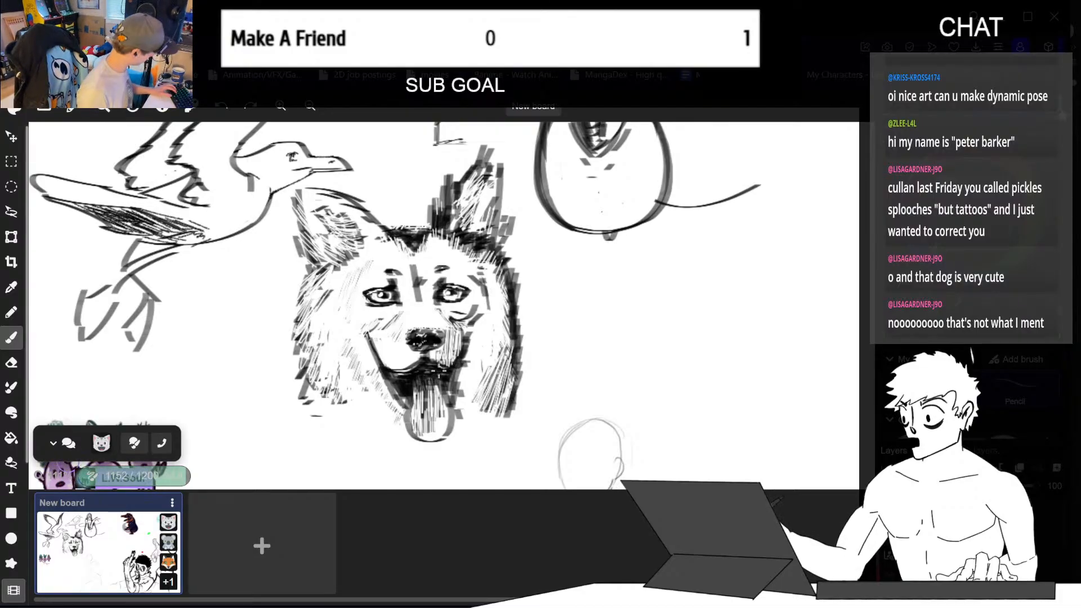
- Erase a small highlight at the top of the tongue and add short dark strokes along its upper left side
key("e")
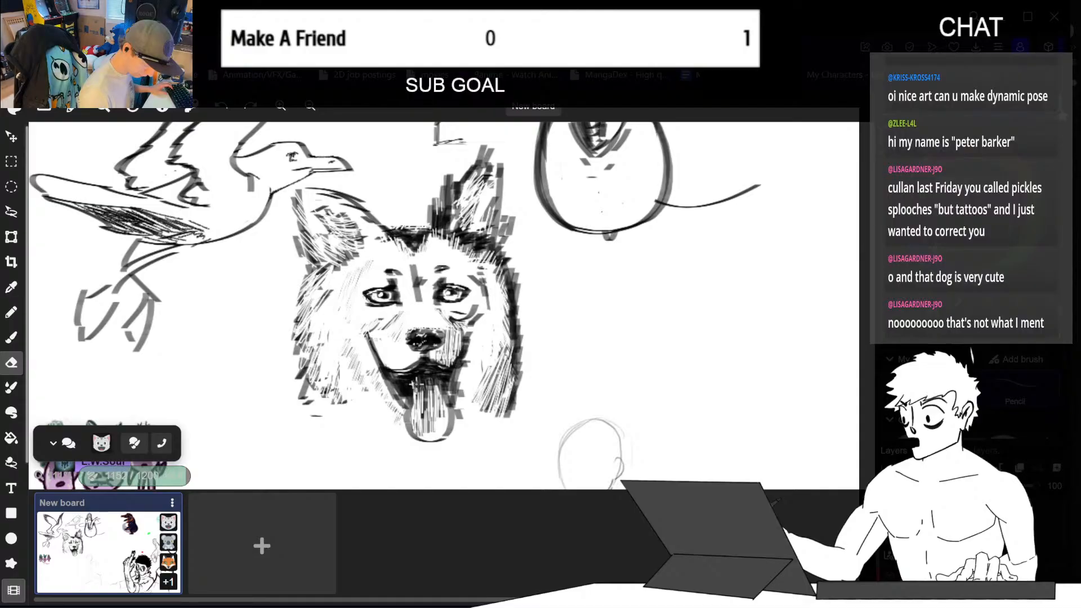
left_click_drag(416, 385, 420, 378)
key("b")
mouse_move(418, 391)
left_mouse_down()
mouse_move(417, 376)
mouse_move(418, 392)
left_mouse_up()
mouse_move(415, 391)
left_mouse_down()
mouse_move(414, 379)
mouse_move(412, 392)
left_mouse_up()
left_click_drag(410, 381, 408, 390)
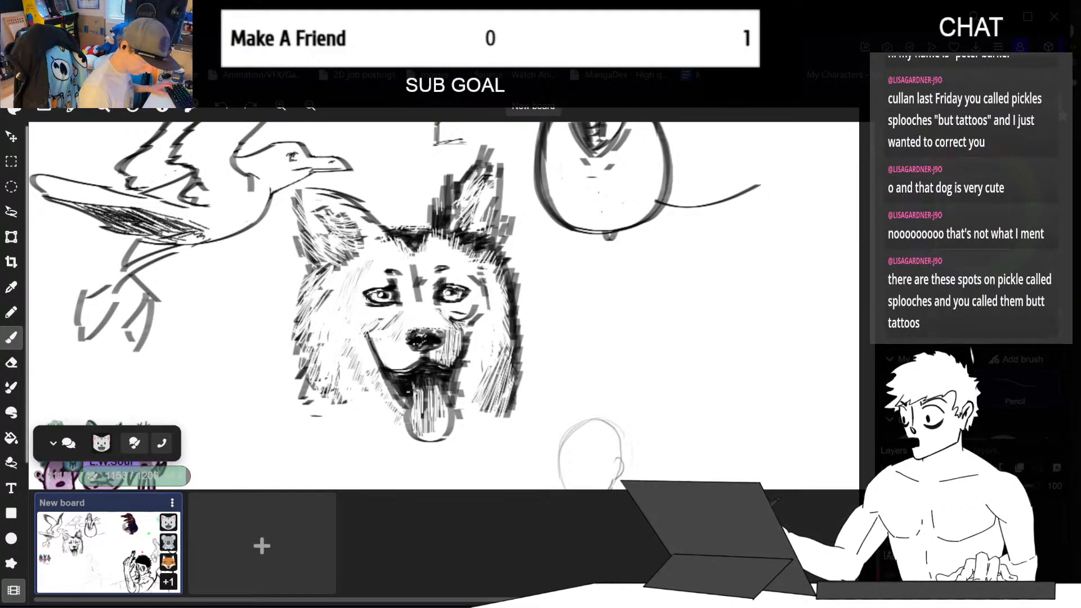
- Refine the fur at the dog's right temple with alternating fine brush strokes and thin erased hair lines
key("space")
mouse_move(624, 322)
left_mouse_down()
mouse_move(601, 289)
mouse_move(573, 335)
left_mouse_up()
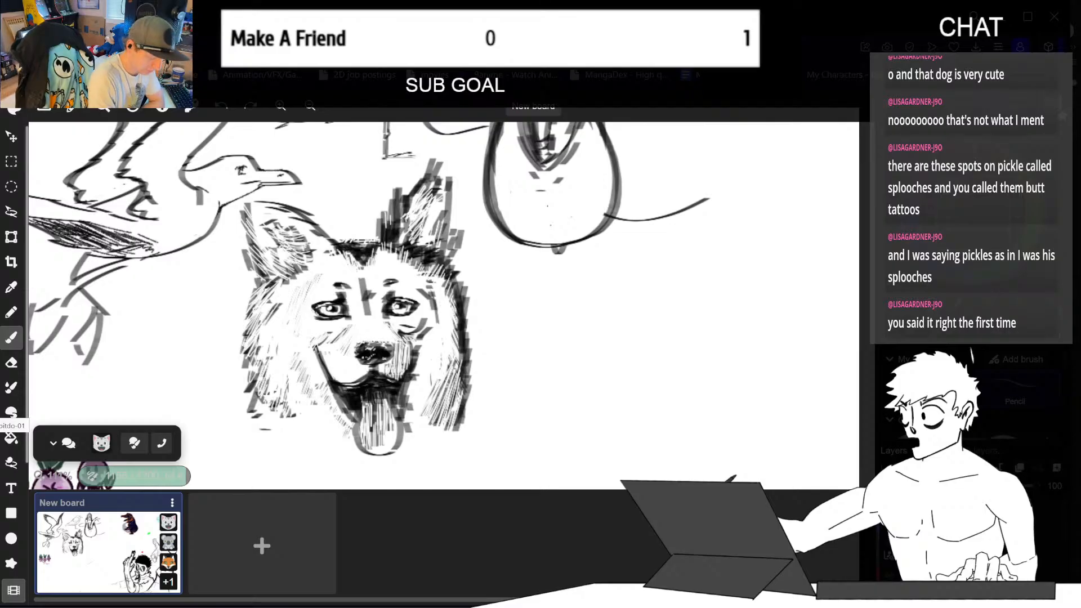
key("e")
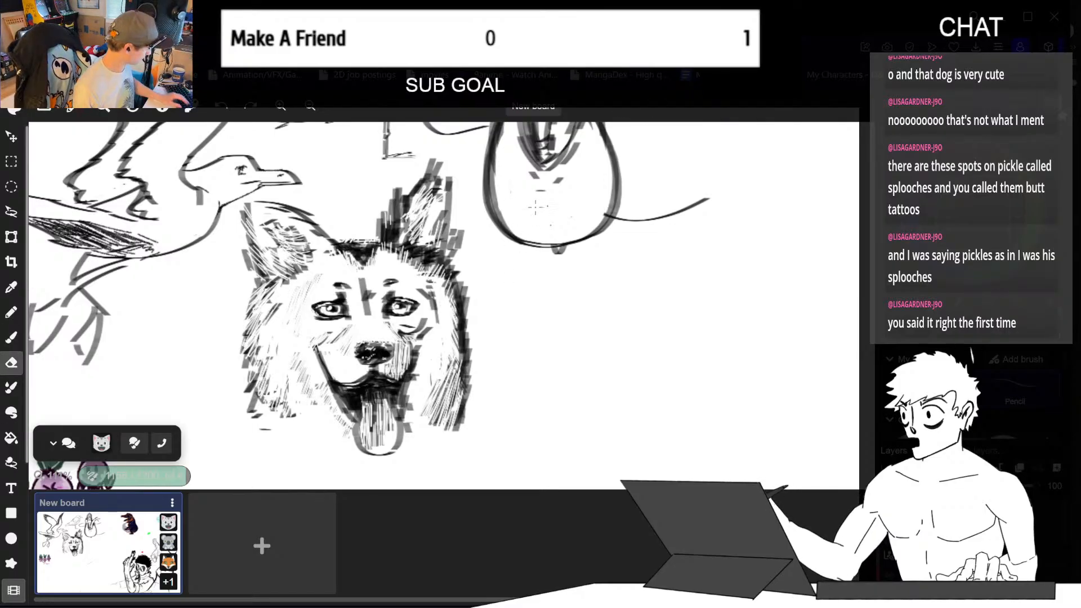
scroll(526, 297, "up", 3)
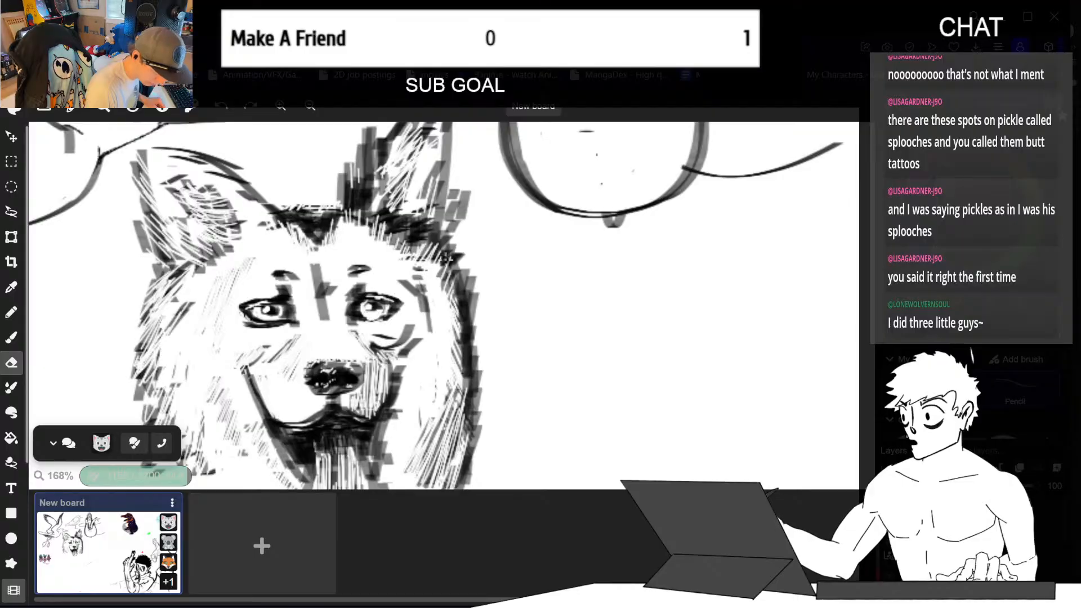
key("b")
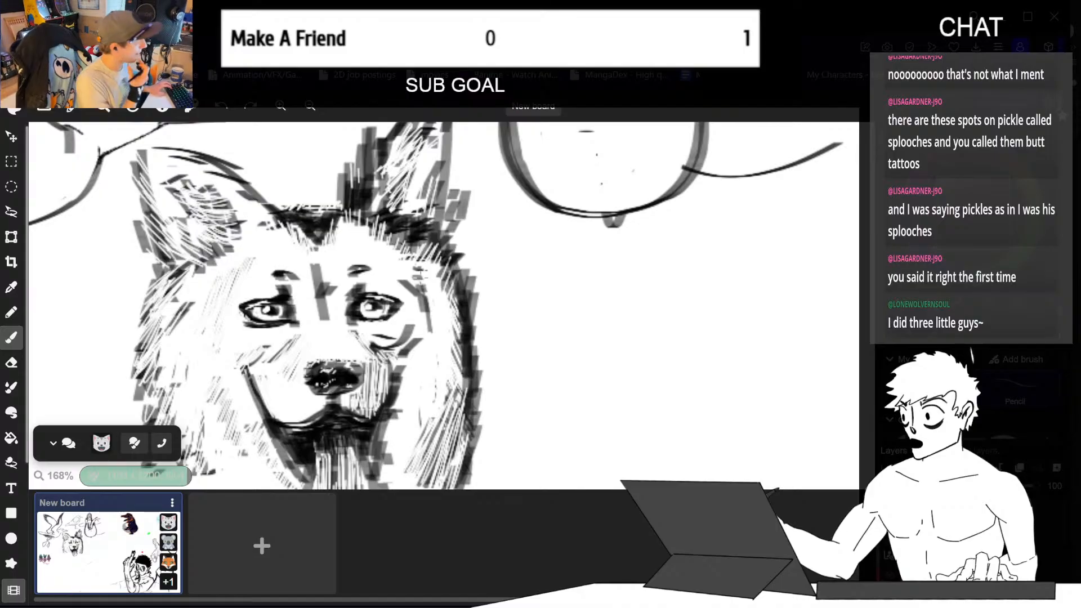
key("e")
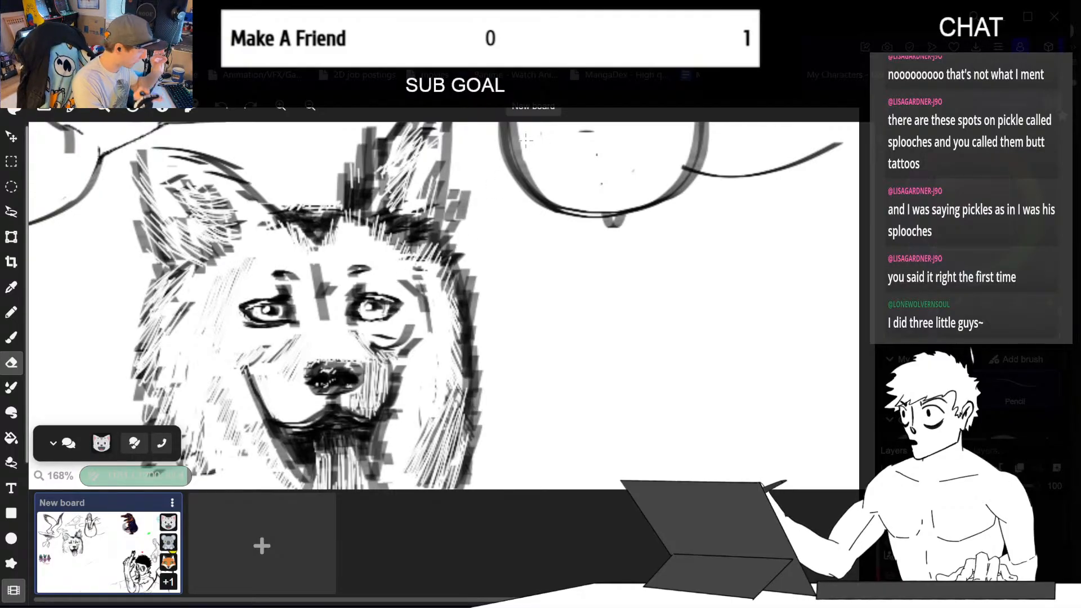
key("b")
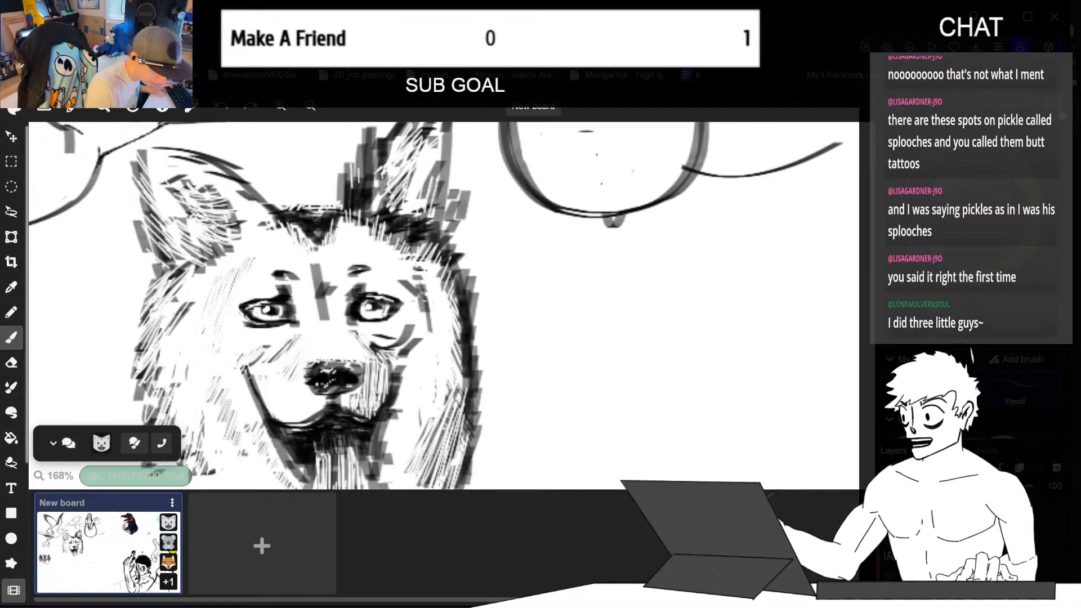
key("e")
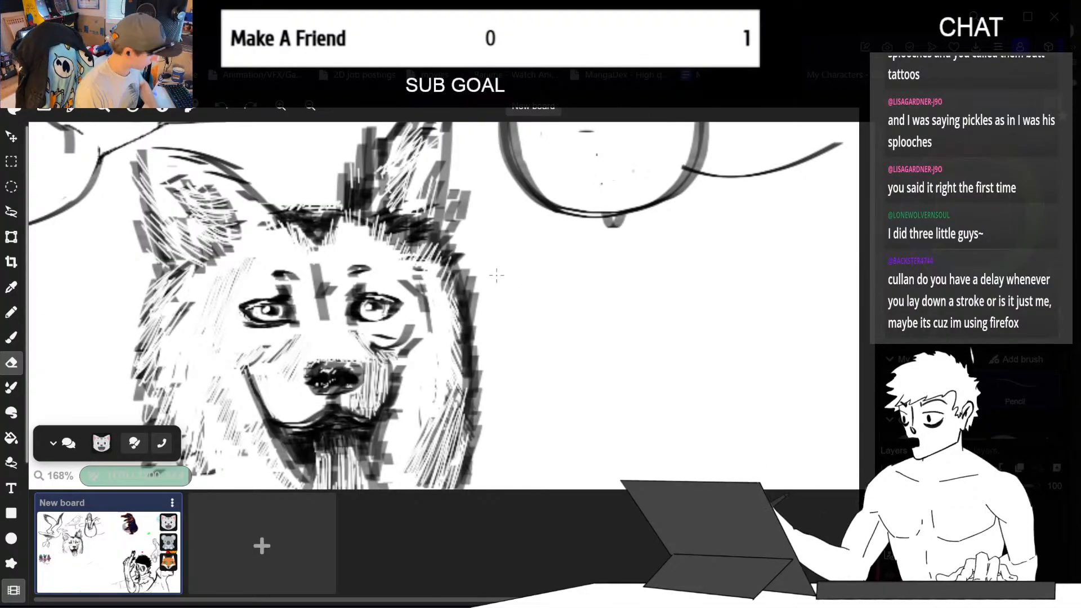
- Erase the iris of the dog's right eye and redraw it with a dark ring, a pupil and a small erased highlight
scroll(481, 329, "up", 2)
scroll(481, 329, "up", 1)
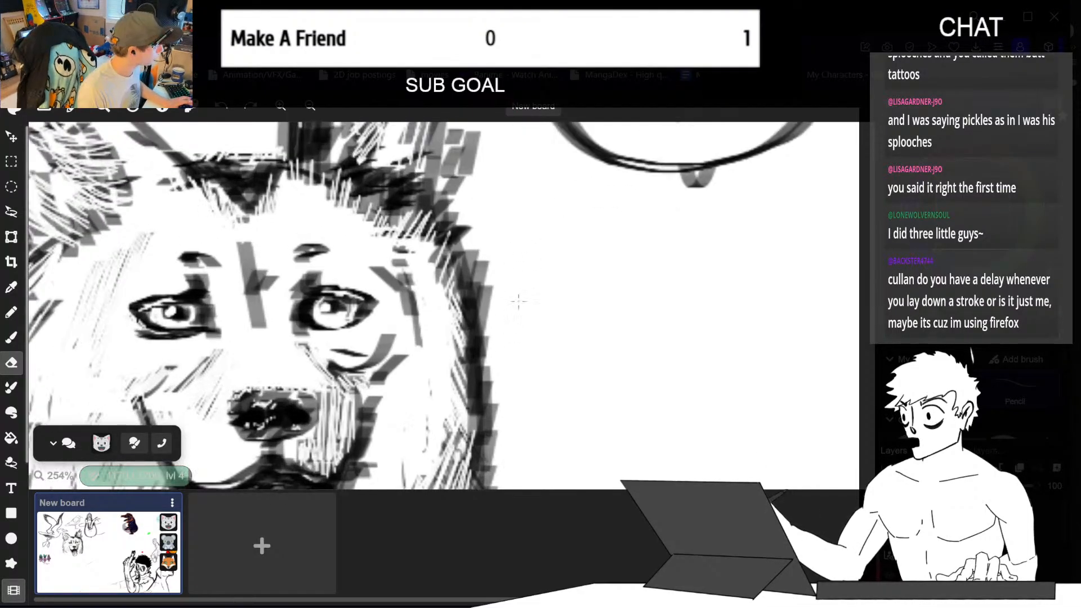
key("e")
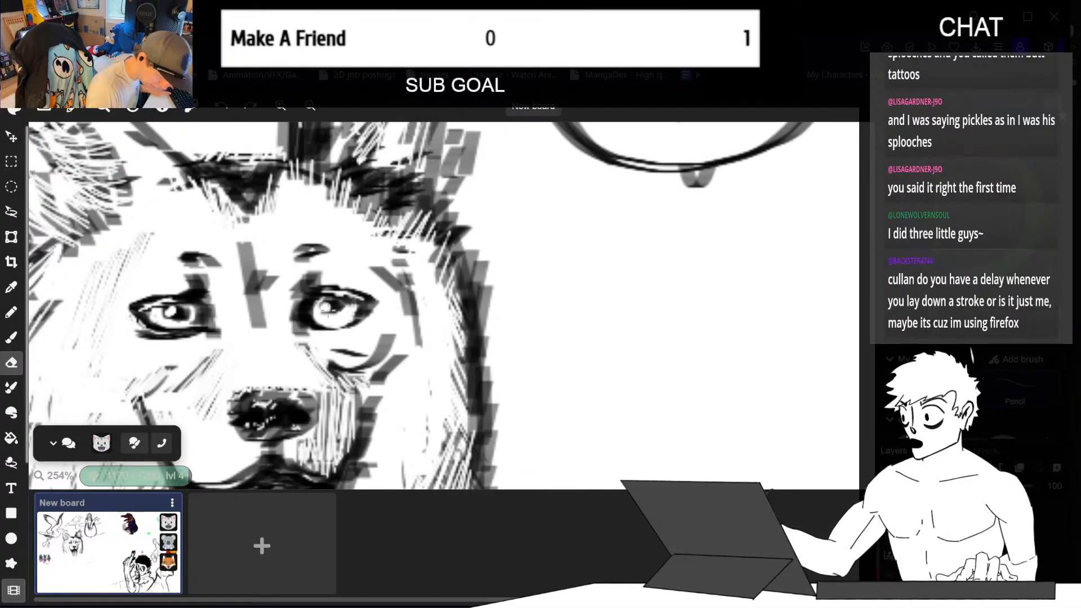
mouse_move(326, 308)
left_mouse_down()
mouse_move(342, 307)
mouse_move(333, 310)
left_mouse_up()
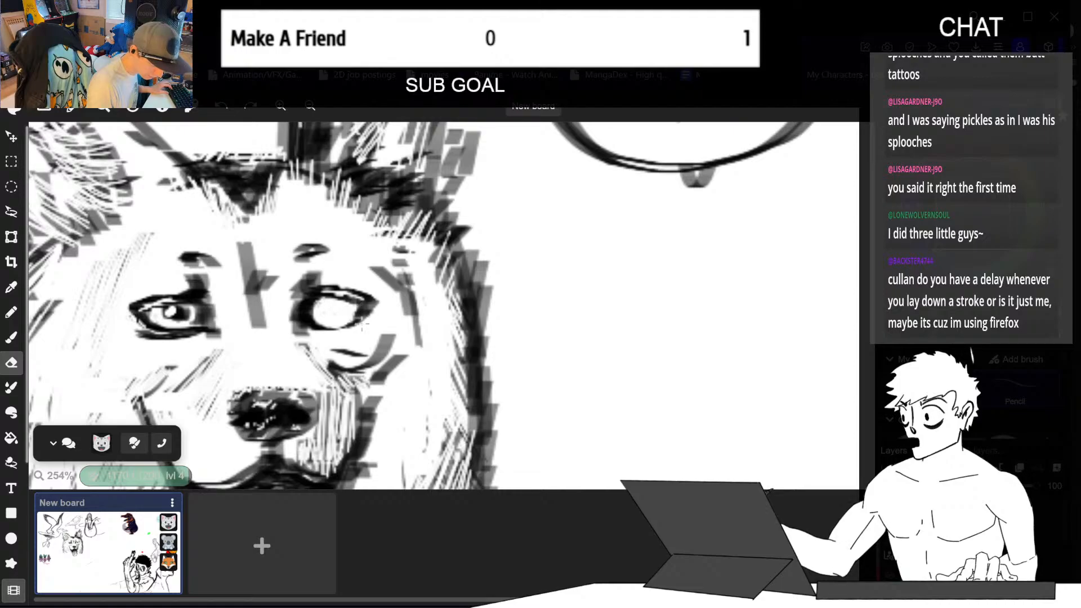
key("b")
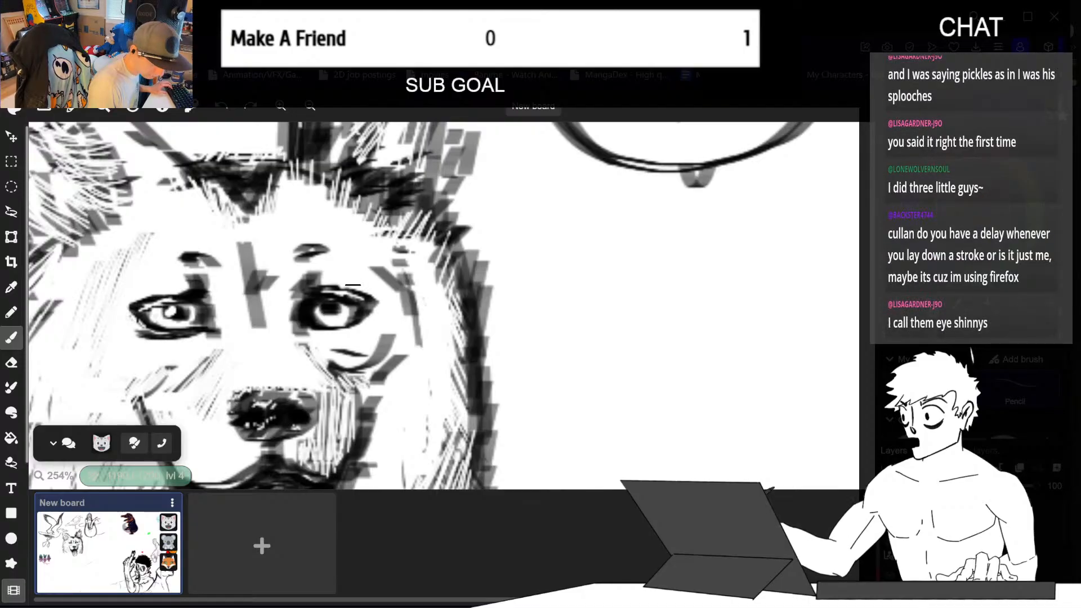
key("e")
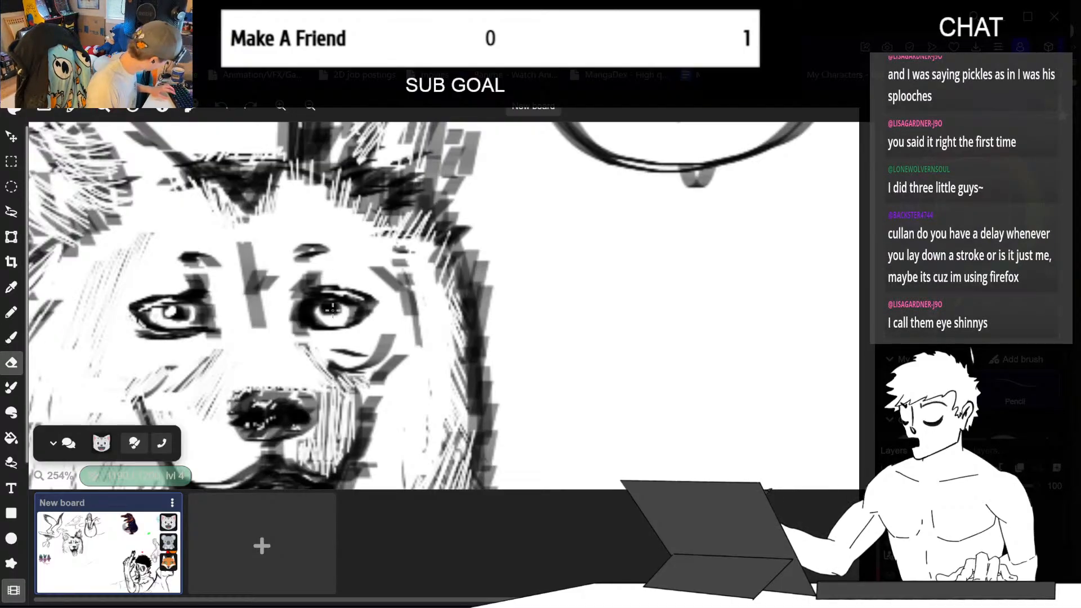
key("b")
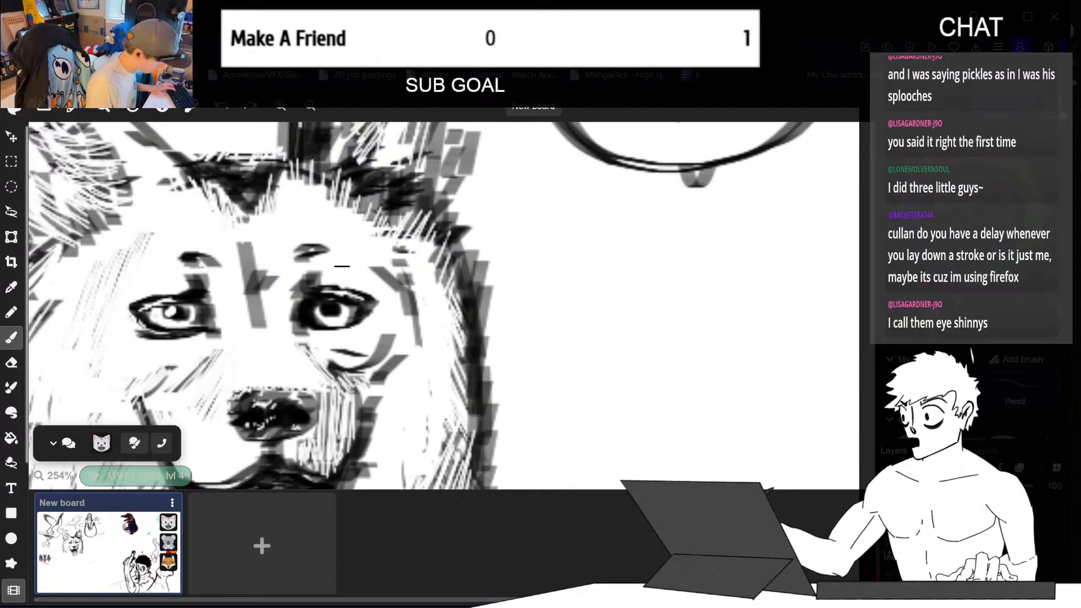
key("e")
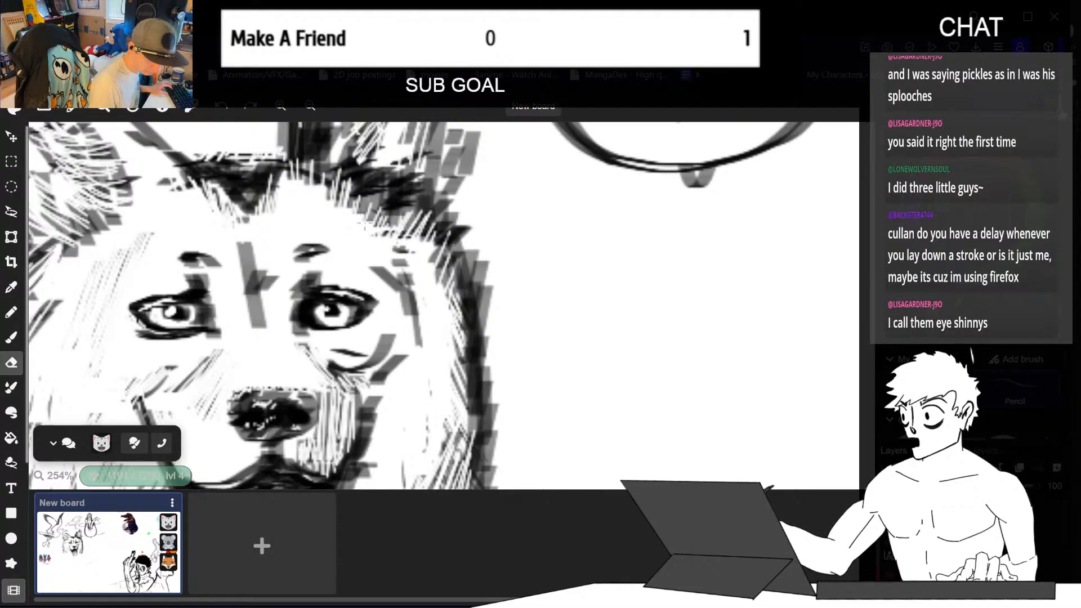
scroll(572, 302, "down", 5)
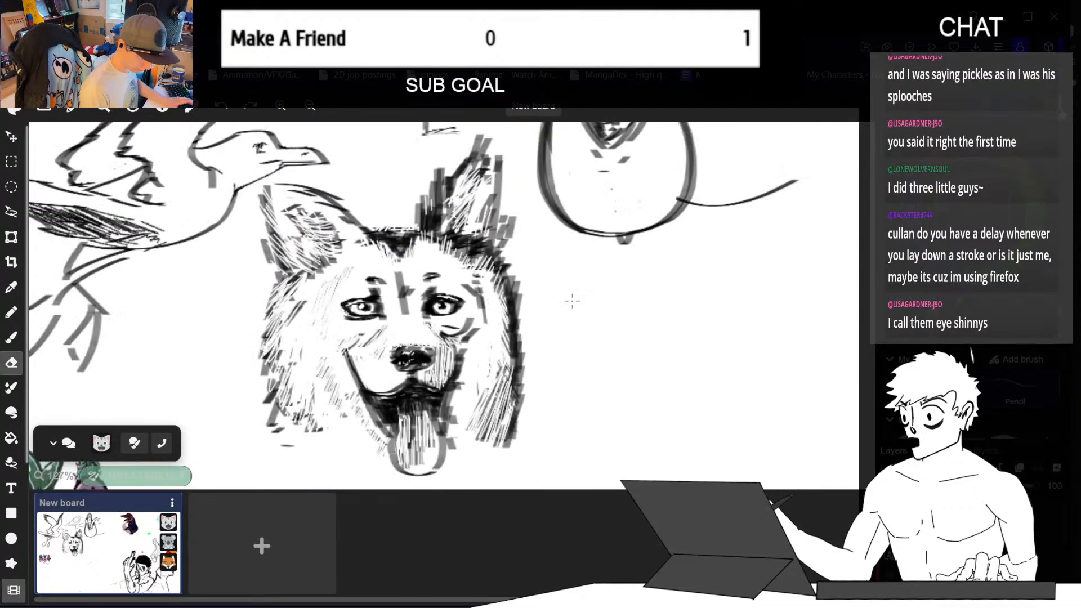
- Darken the lower rim of the dog's right eye and sharpen its outer corner with short brush strokes
scroll(572, 301, "up", 5)
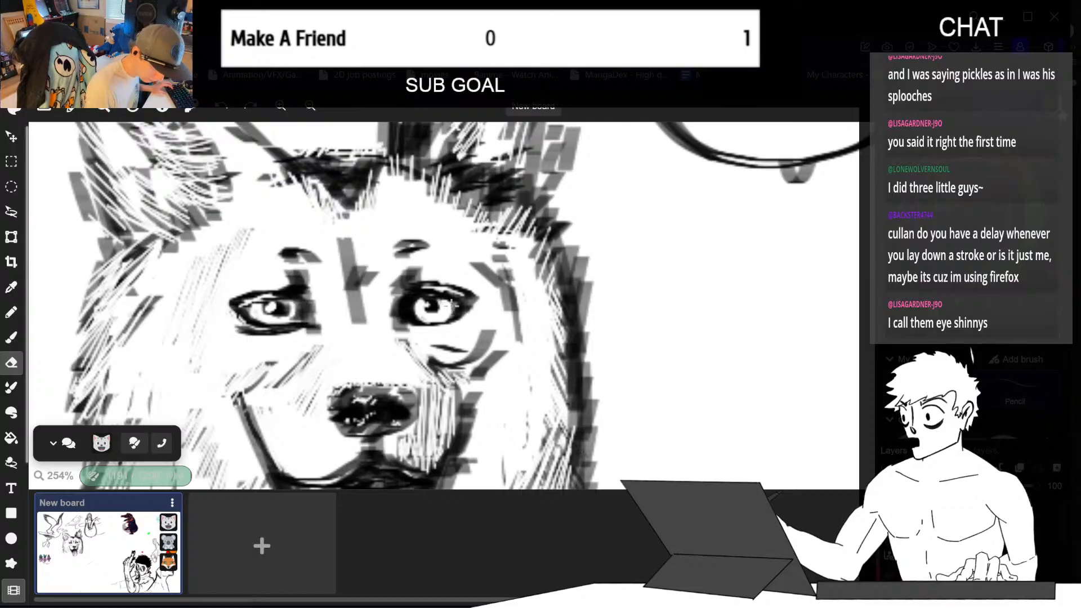
key("b")
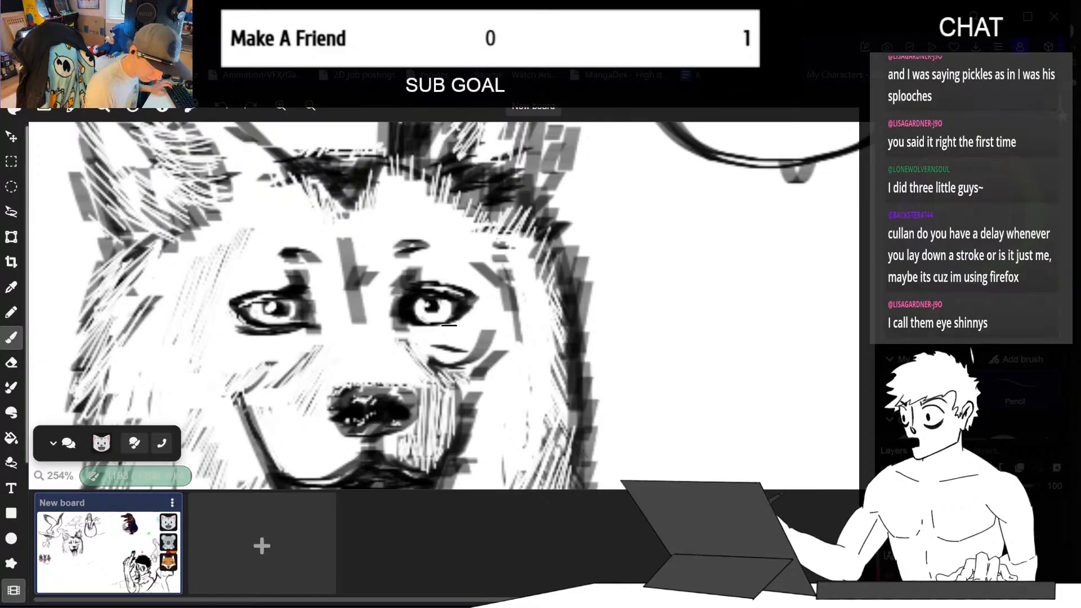
left_click_drag(443, 324, 452, 320)
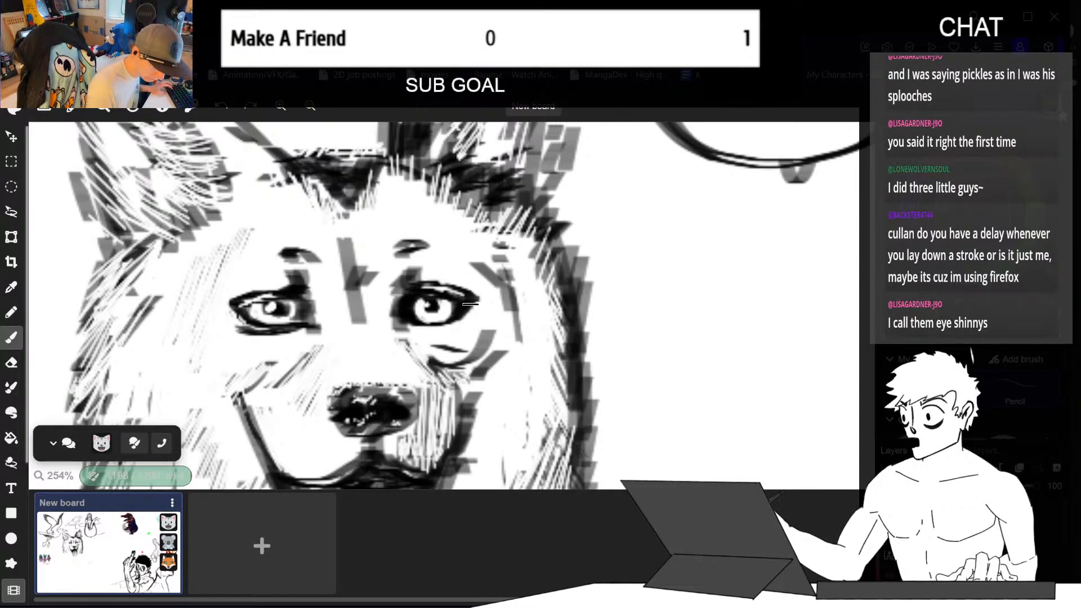
left_click_drag(470, 304, 476, 300)
key("e")
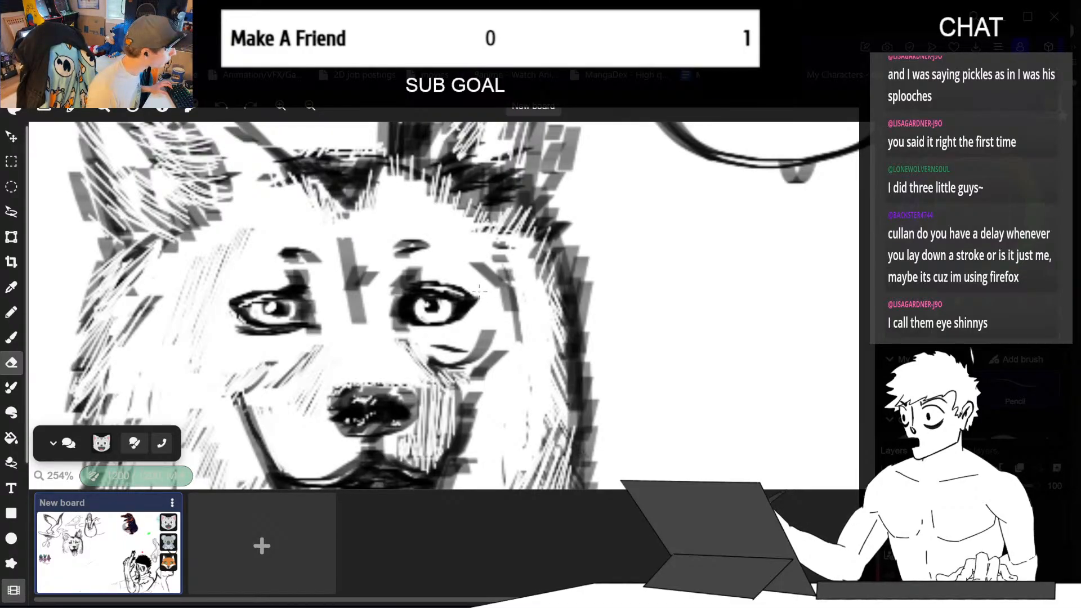
- Erase thin lines around the inner corner and upper lid of the right eye, and darken the edge of its iris
left_click_drag(391, 311, 418, 281)
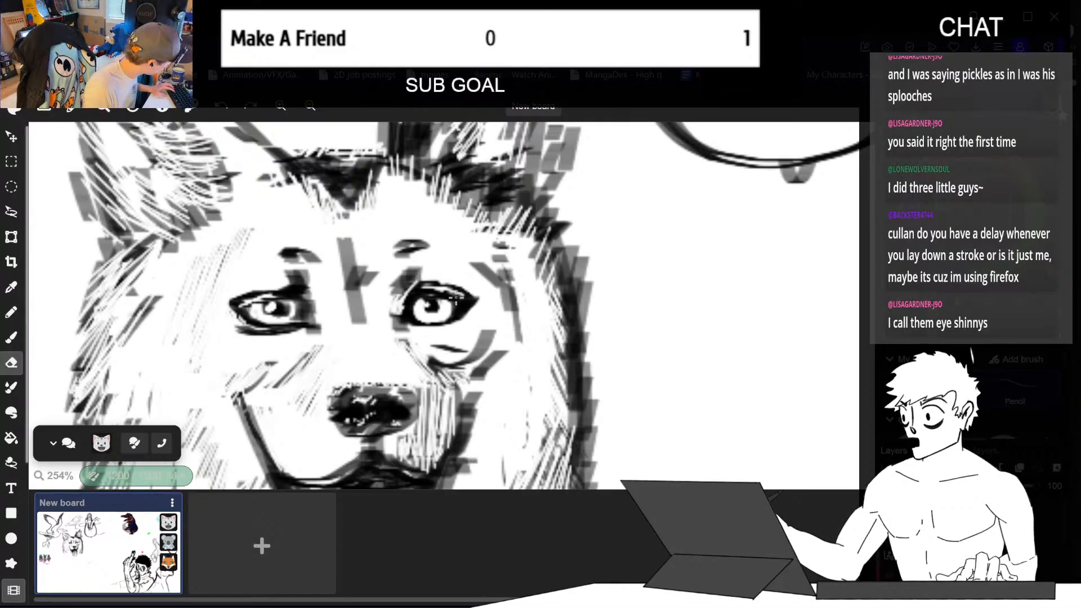
key("b")
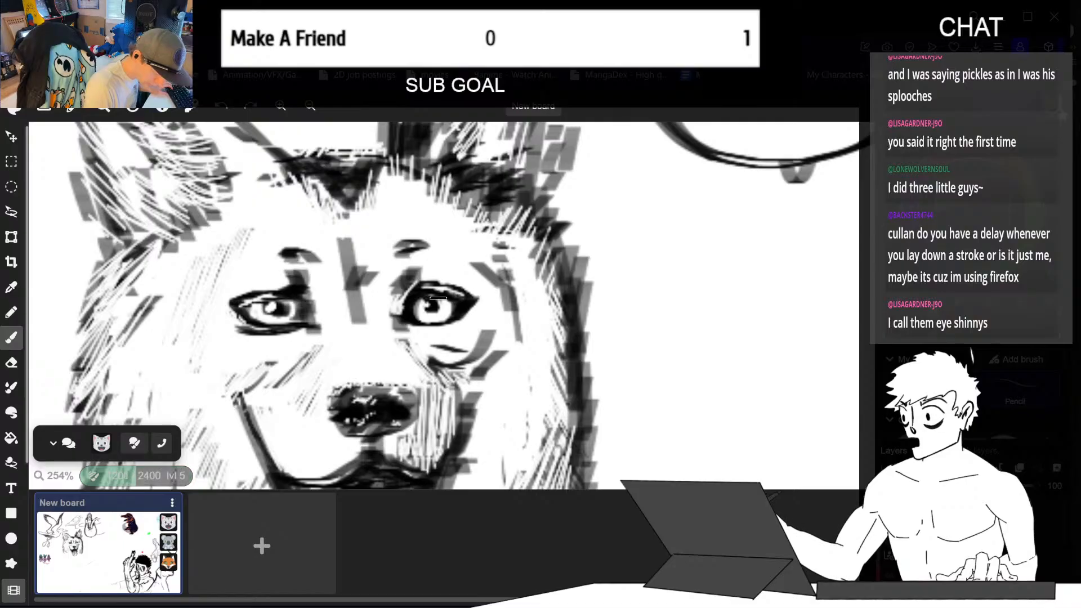
mouse_move(438, 298)
left_mouse_down()
mouse_move(417, 298)
mouse_move(411, 311)
mouse_move(453, 302)
mouse_move(450, 315)
left_mouse_up()
key("e")
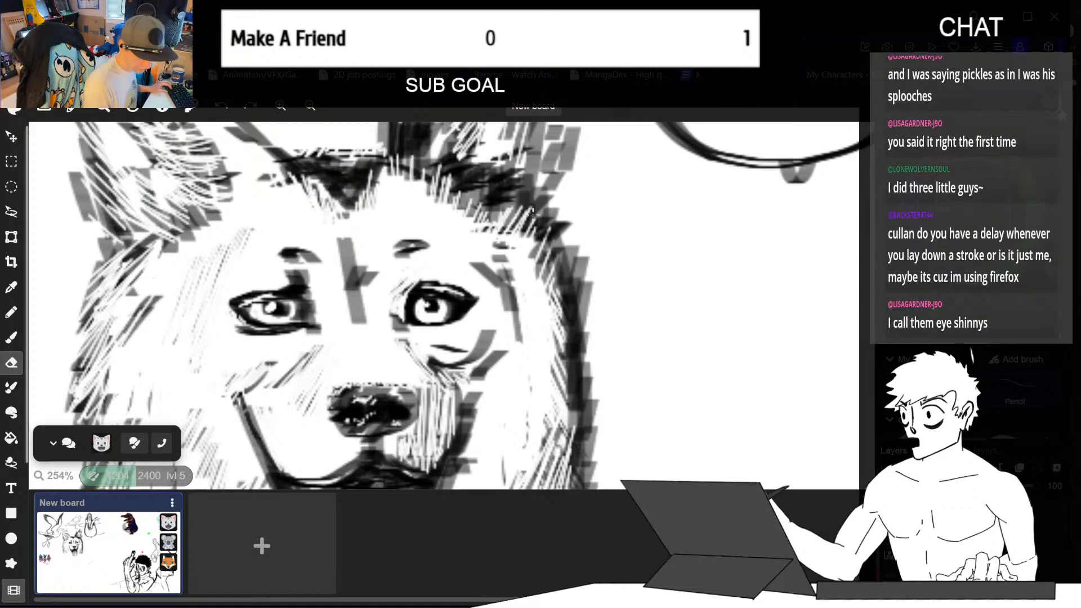
- Rebuild the shading at the inner corner of the right eye with dark strokes, cleaning the upper lid with the eraser
key("b")
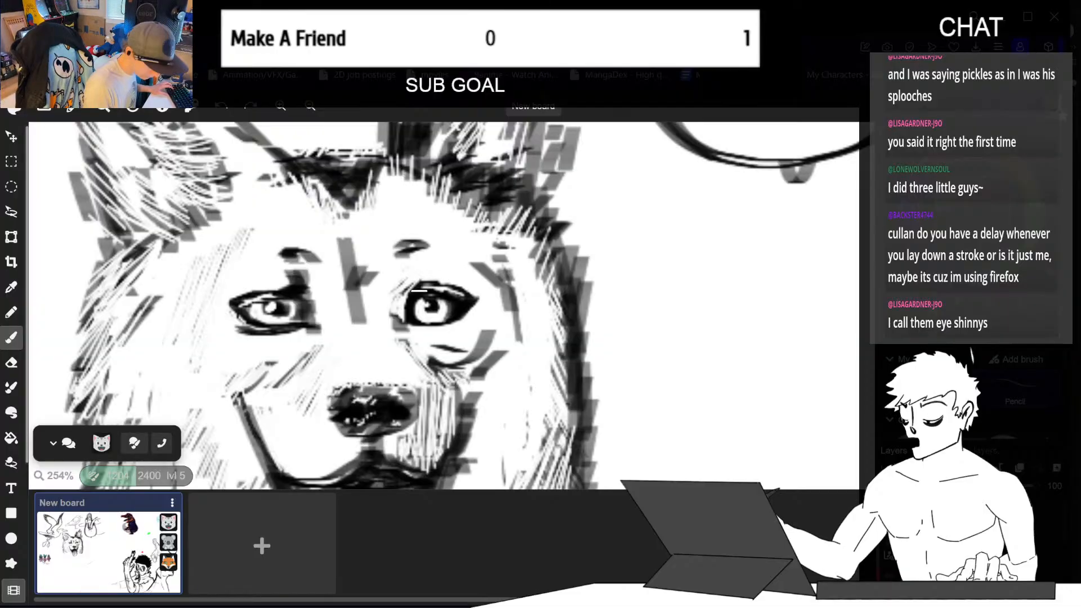
left_click_drag(417, 299, 409, 305)
key("e")
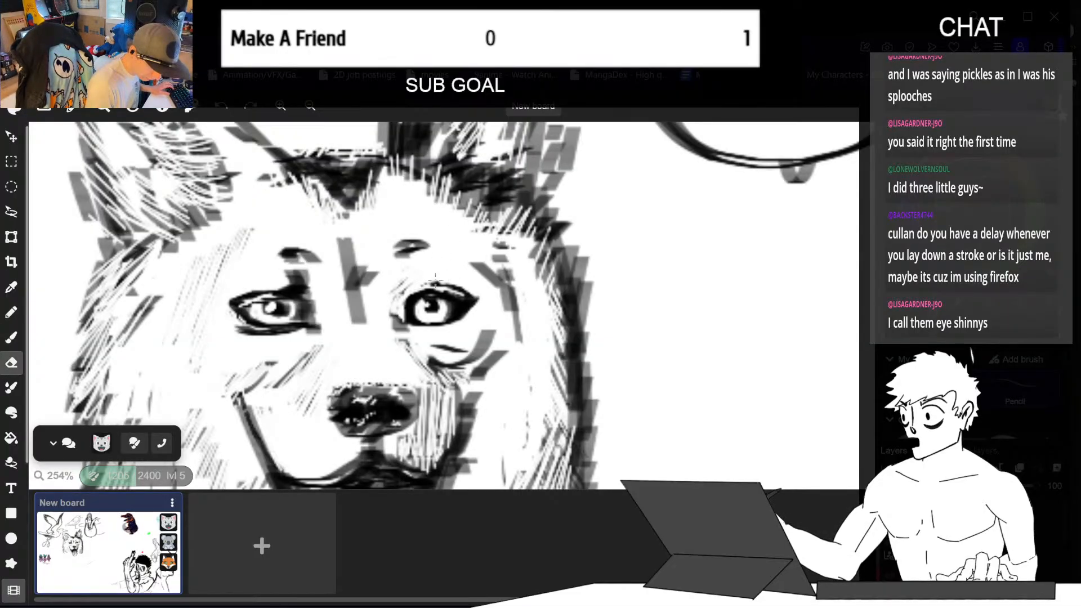
key("b")
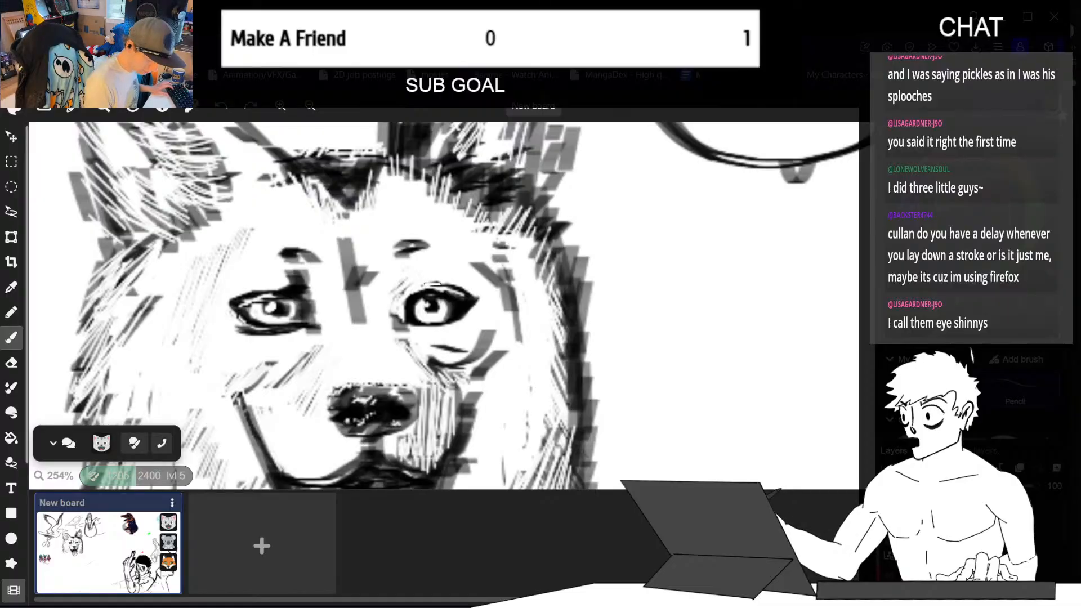
left_click_drag(412, 296, 401, 300)
left_click_drag(402, 300, 396, 320)
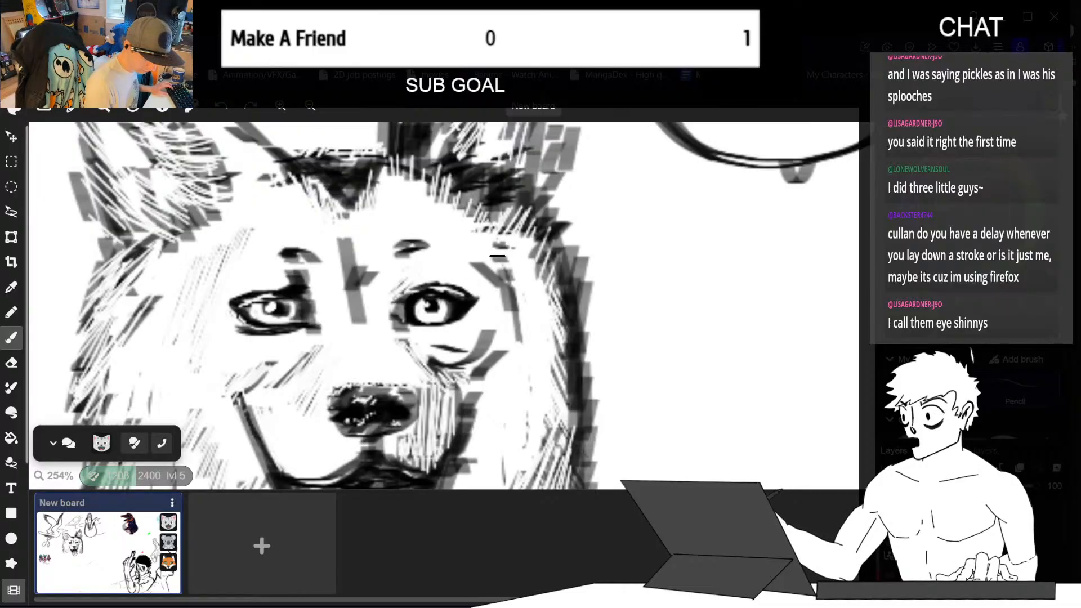
left_click_drag(406, 276, 397, 311)
- Erase fine diagonal hair lines through the shading between the right eye's inner corner and its brow
key("e")
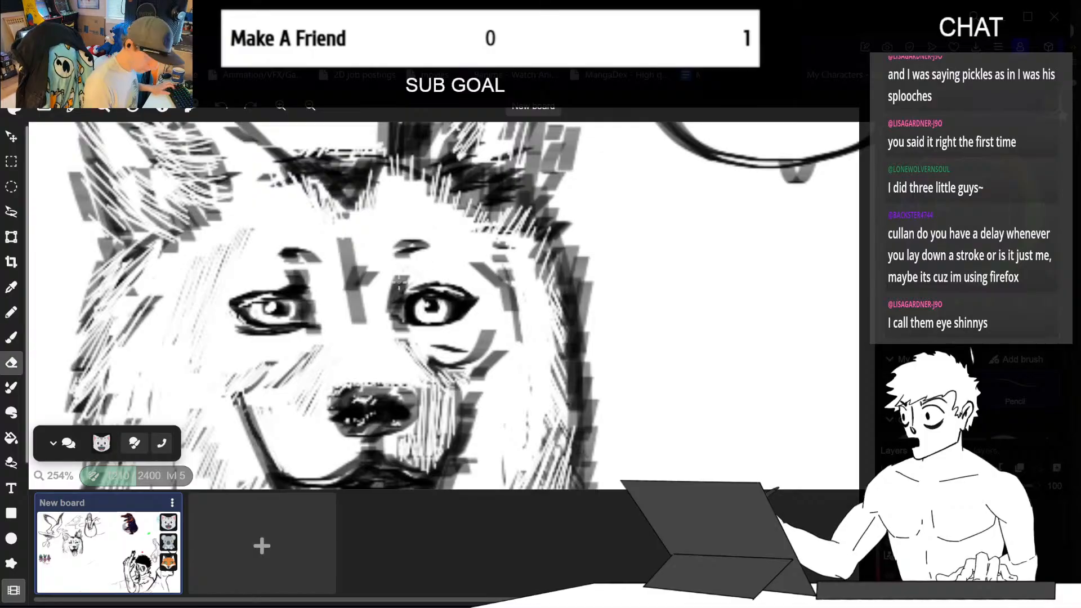
left_click_drag(412, 273, 390, 286)
left_click_drag(408, 279, 390, 312)
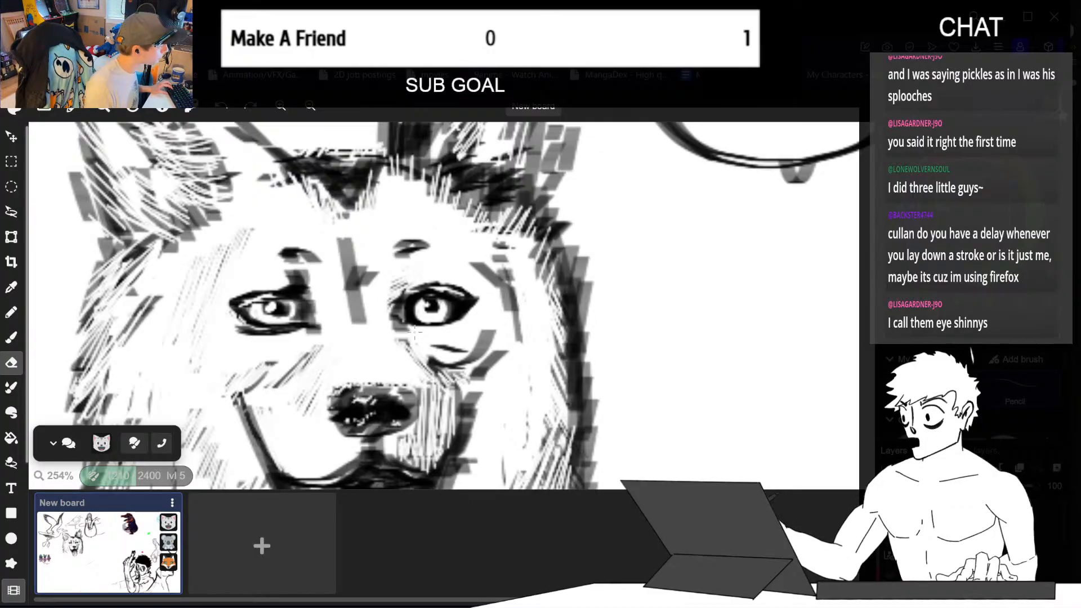
- Erase thin diagonal hair lines through the dark shading at the inner corner of the dog's right eye
left_click_drag(406, 303, 392, 313)
left_click_drag(403, 300, 388, 323)
left_click_drag(404, 318, 393, 331)
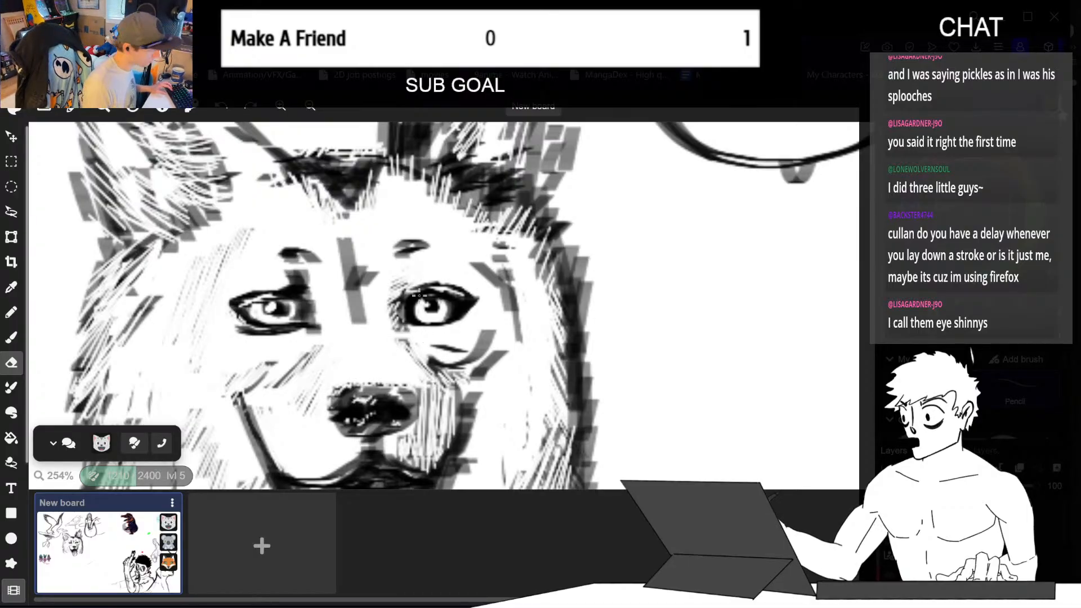
- Extend the shading from the right eye's inner corner down toward the muzzle and erase fine hair lines through it
key("b")
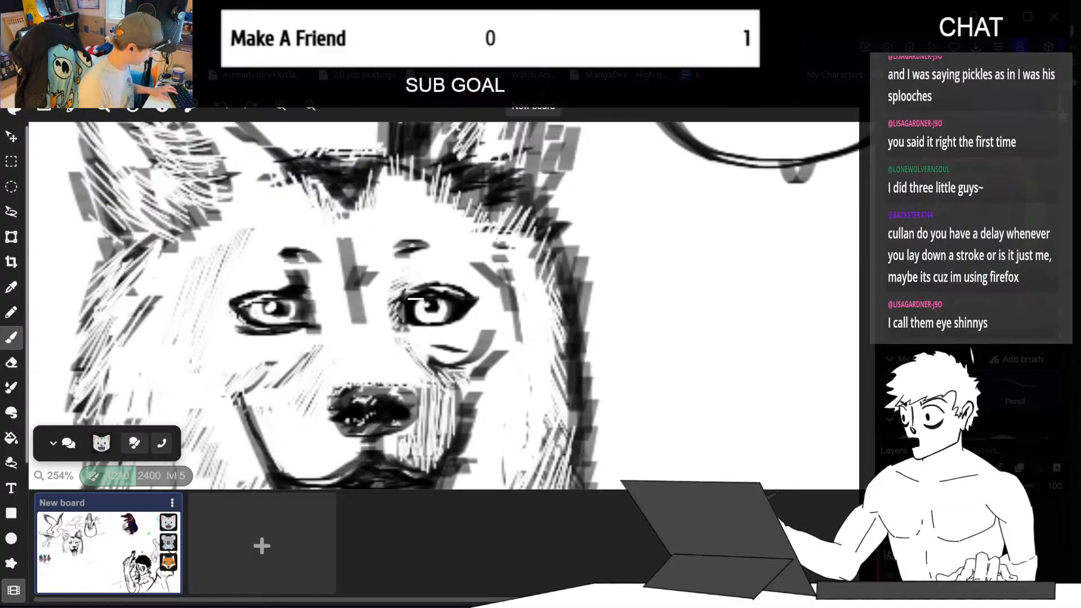
mouse_move(402, 329)
left_mouse_down()
mouse_move(421, 356)
mouse_move(397, 339)
mouse_move(422, 355)
left_mouse_up()
key("ctrl+z")
key("e")
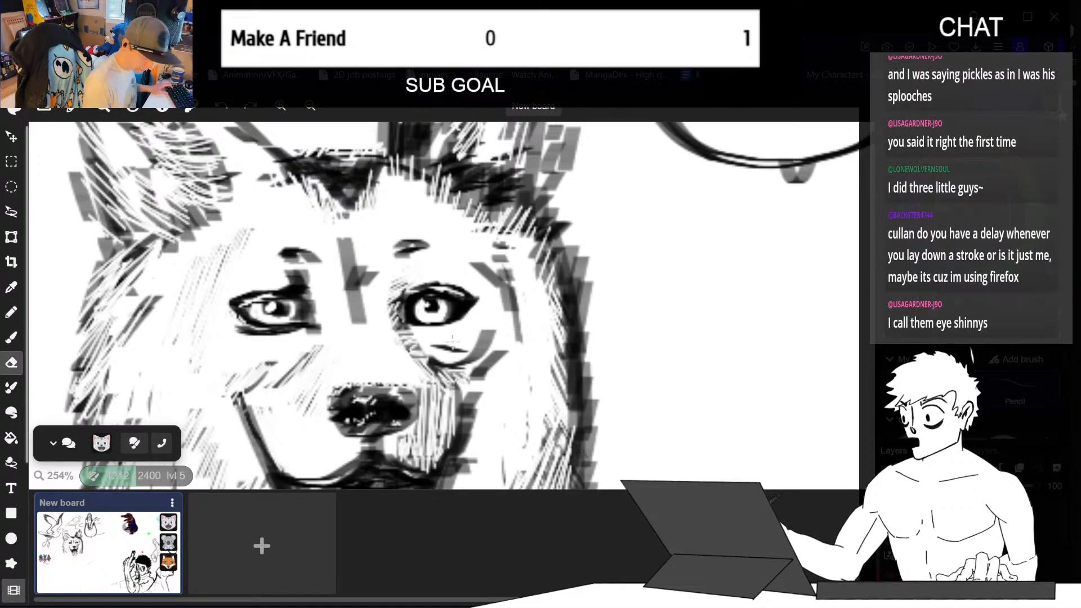
key("space")
left_click_drag(487, 389, 455, 384)
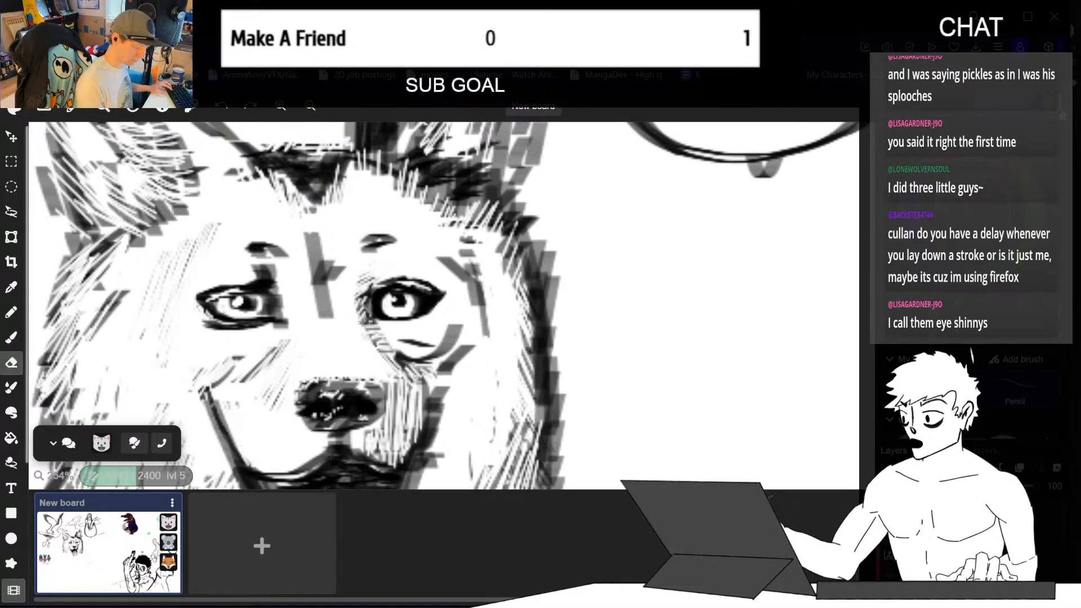
left_click_drag(366, 322, 389, 348)
key("space")
mouse_move(588, 311)
left_mouse_down()
mouse_move(566, 271)
mouse_move(623, 311)
left_mouse_up()
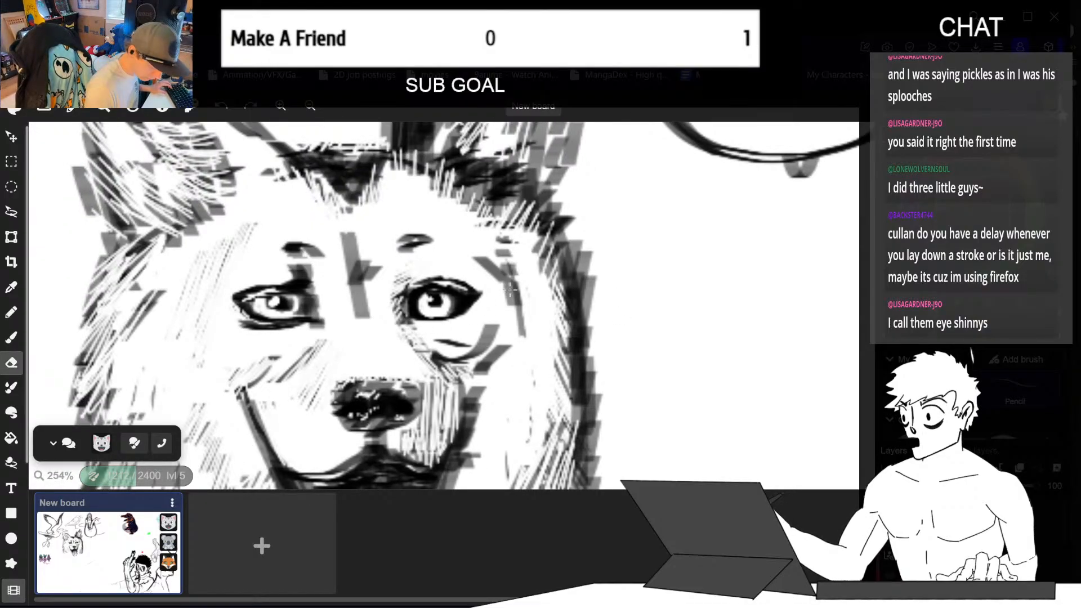
key("b")
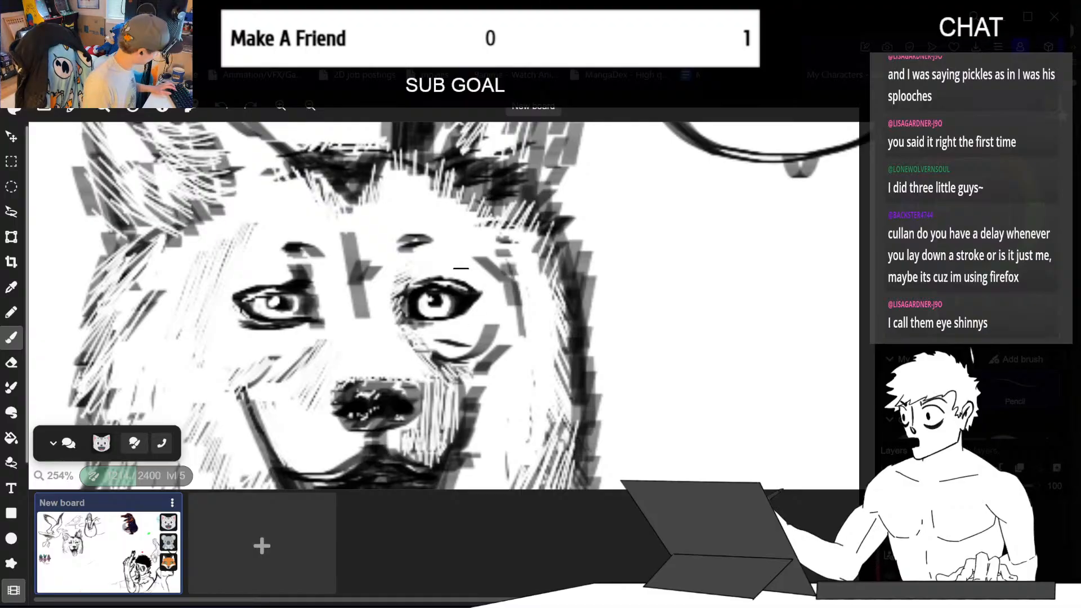
key("e")
left_click_drag(429, 325, 411, 322)
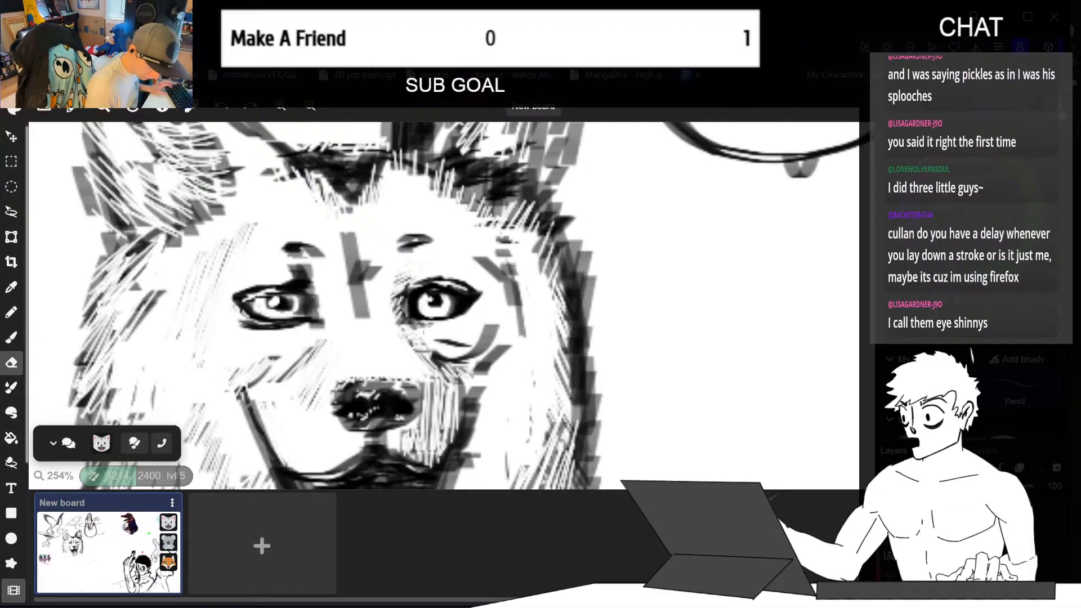
- Examine the dog's whole head from a distance for the proportions and expression of its eyes
mouse_move(568, 330)
left_mouse_down()
mouse_move(641, 301)
mouse_move(650, 325)
left_mouse_up()
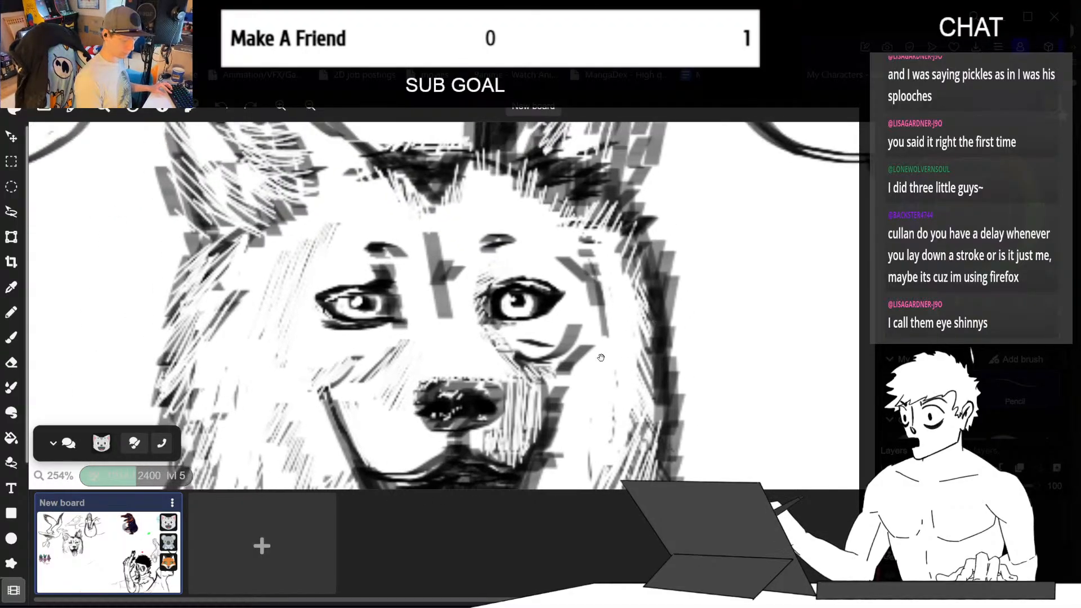
key("ctrl+minus")
key("ctrl+minus")
key("ctrl+minus")
key("ctrl+minus")
key("ctrl+minus")
key("ctrl+minus")
key("ctrl+minus")
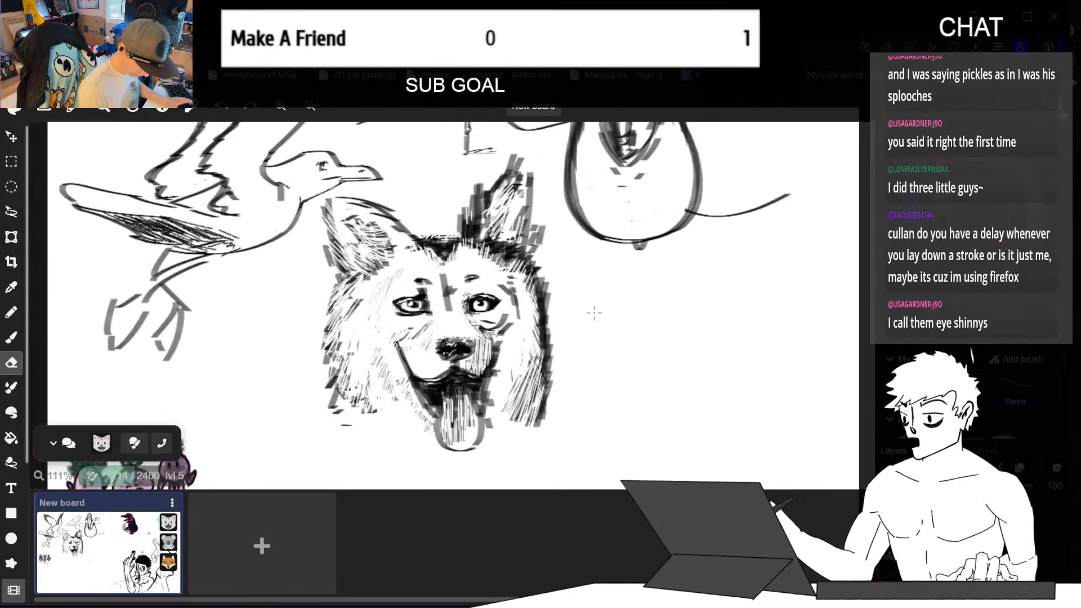
key("ctrl+plus")
key("ctrl+plus")
key("ctrl+plus")
key("ctrl+plus")
key("ctrl+plus")
key("ctrl+plus")
key("ctrl+plus")
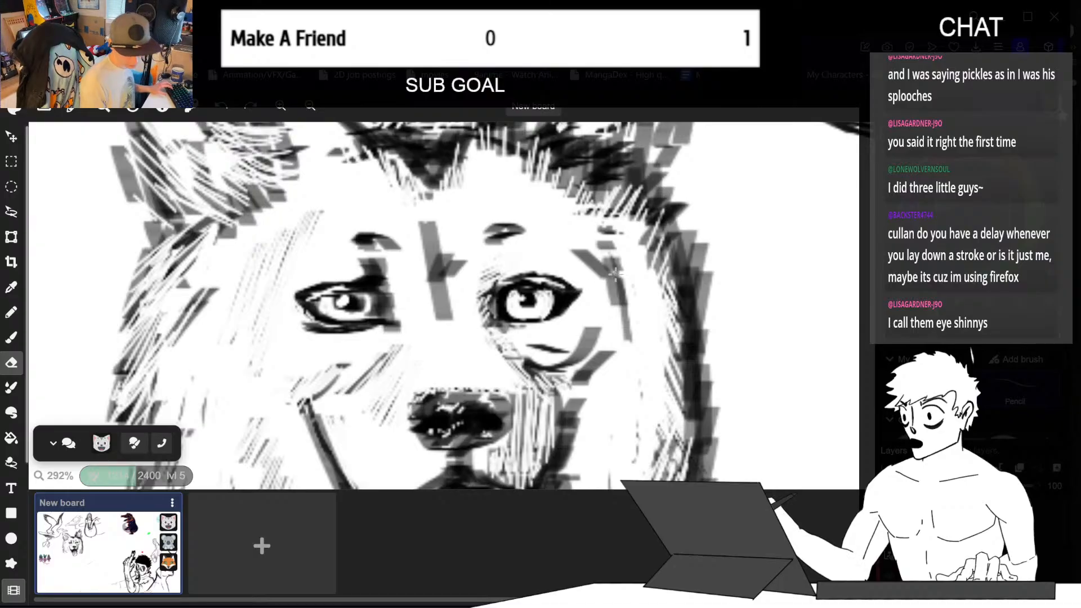
- Clean up the lower outer edge of the right eye with the eraser
key("b")
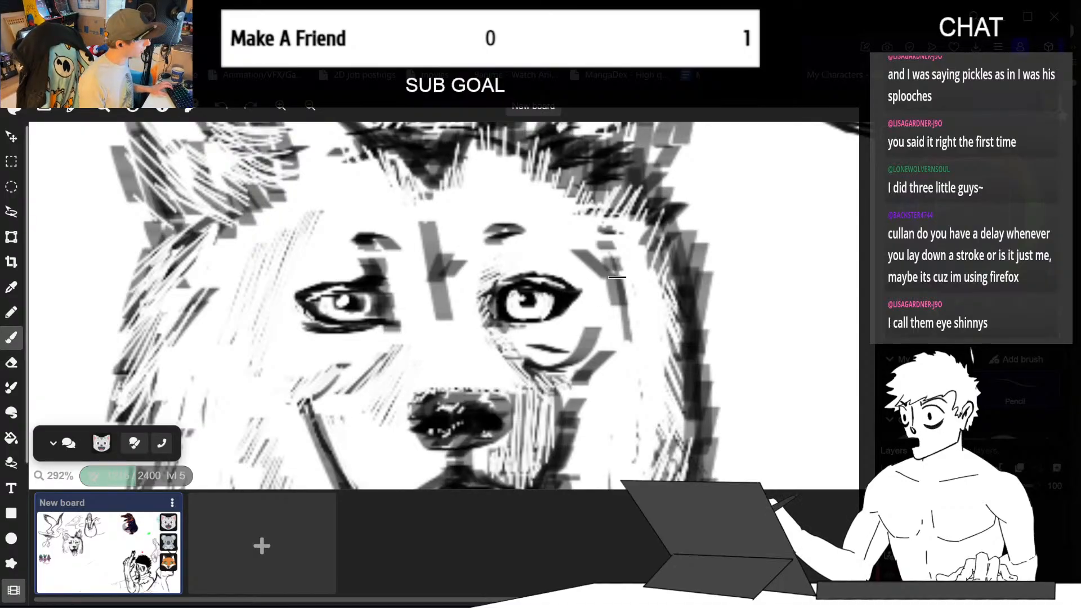
key("e")
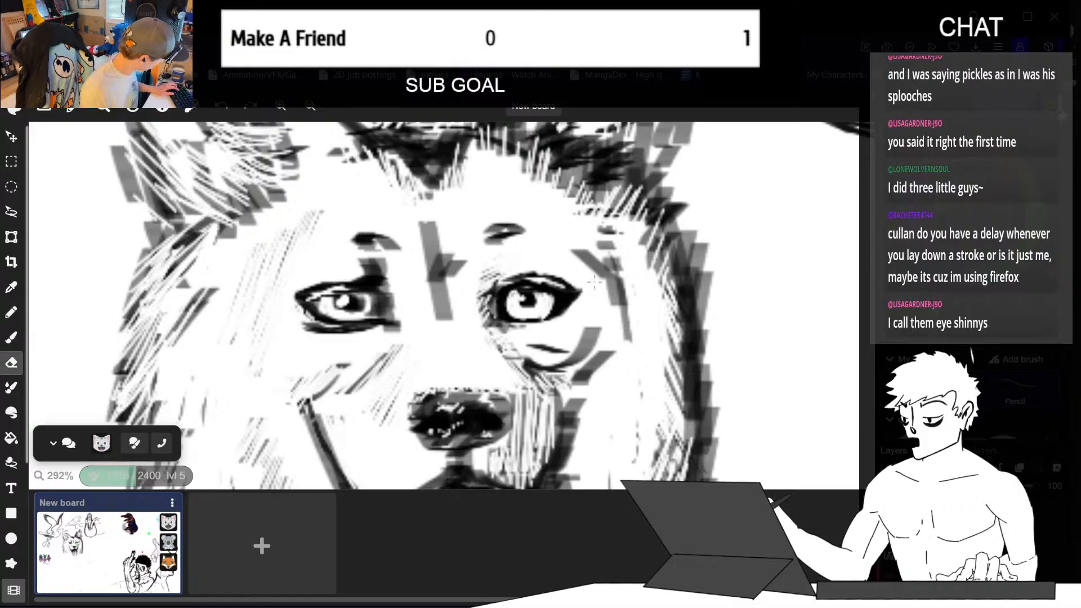
left_click_drag(580, 297, 555, 327)
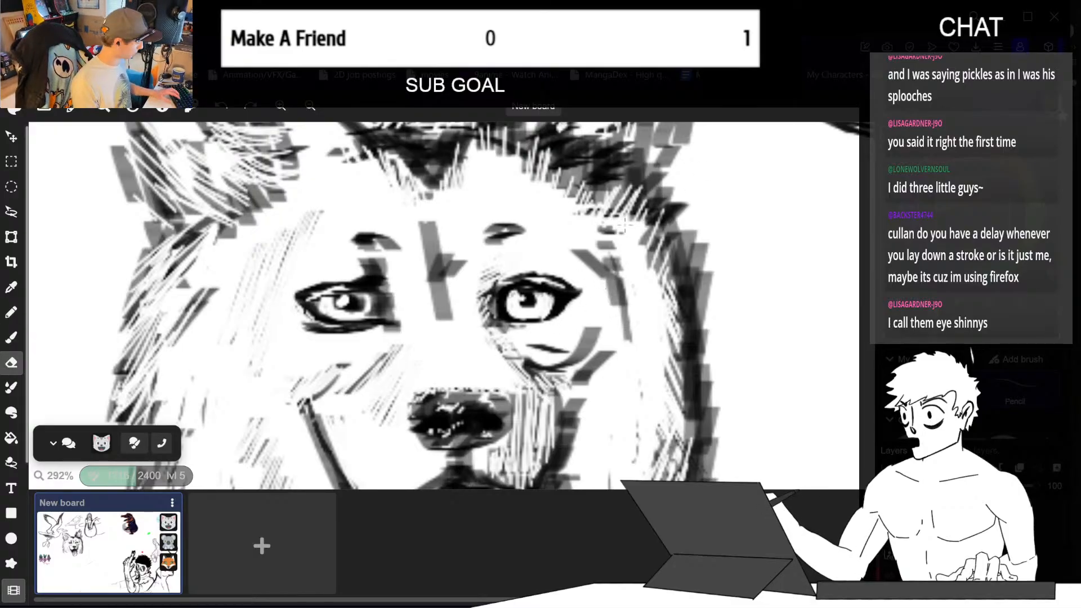
- Lasso the dog's right eye, scale it down slightly with the Transform tool and deselect it
key("l")
mouse_move(569, 267)
left_mouse_down()
mouse_move(586, 309)
mouse_move(489, 339)
left_mouse_up()
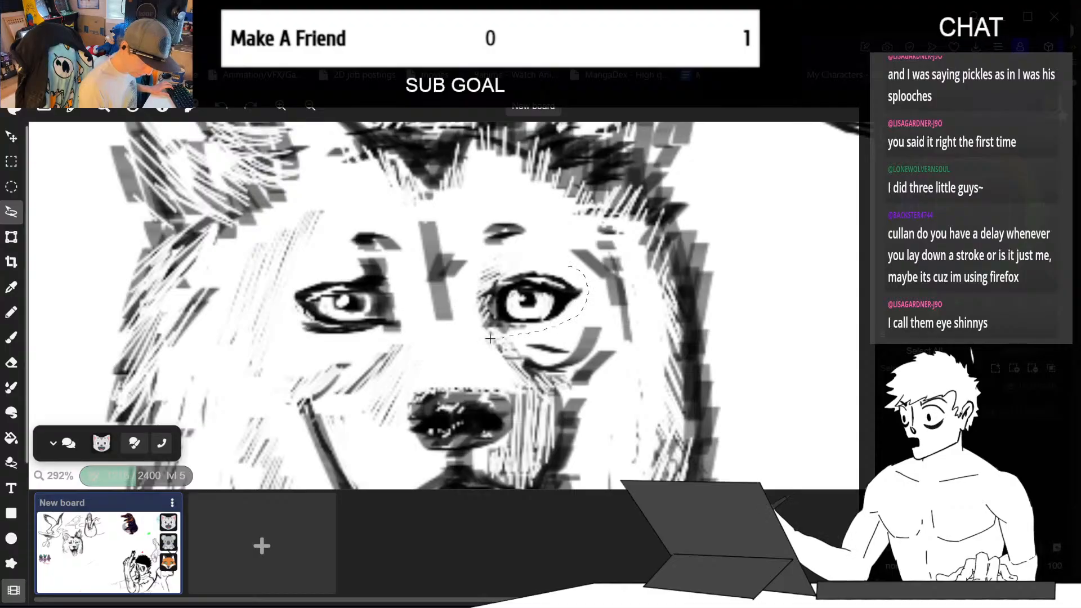
left_click_drag(508, 248, 566, 263)
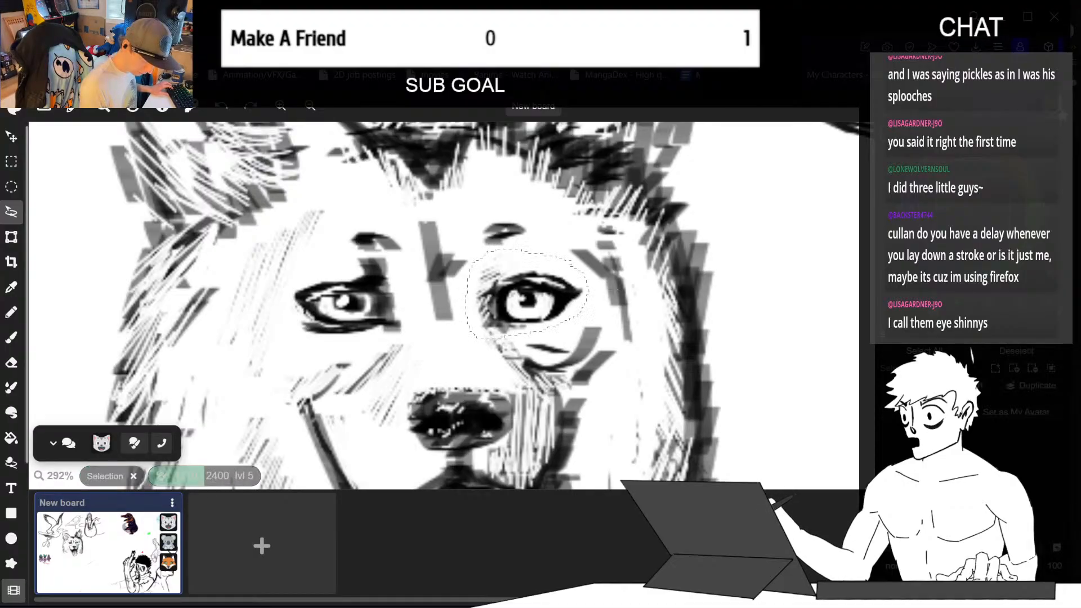
left_click(11, 236)
left_click_drag(581, 252, 578, 257)
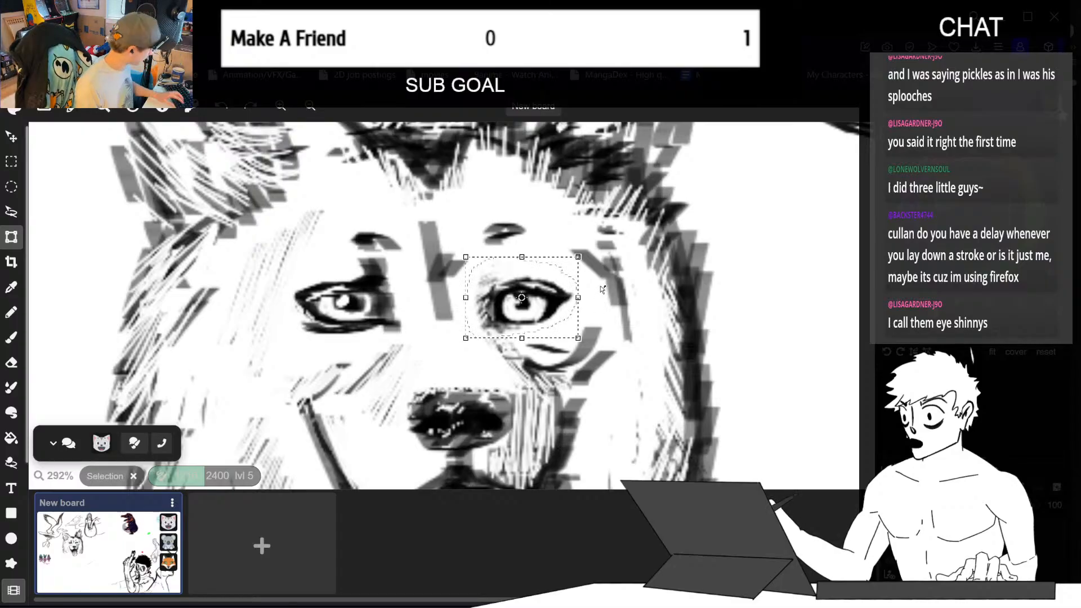
key("ctrl+d")
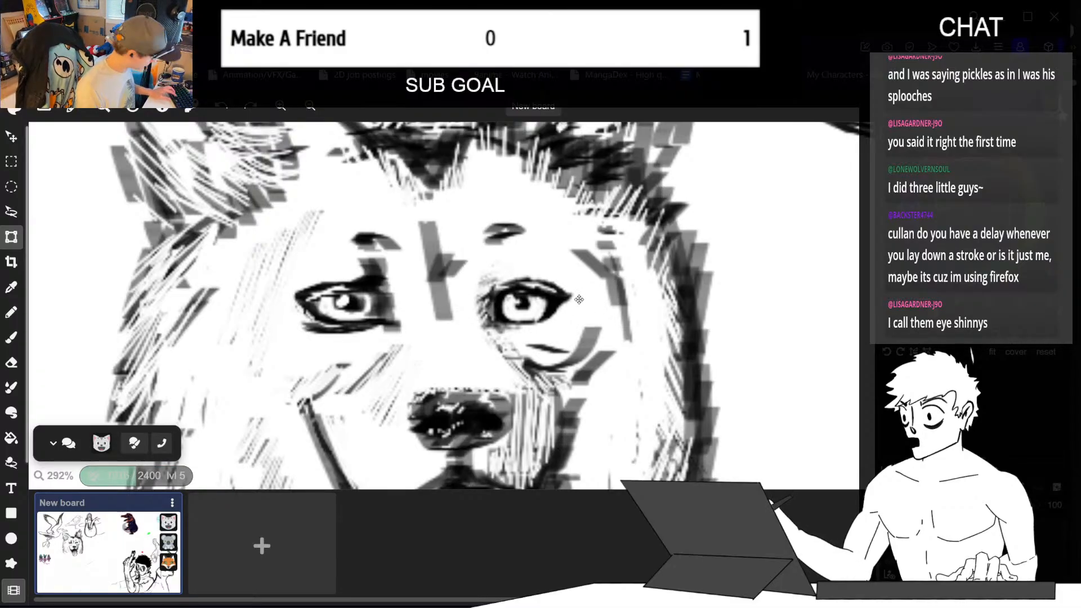
- Lasso the dog's left eye, shrink it slightly to match the right one and deselect it
key("b")
key("ctrl+minus")
key("ctrl+minus")
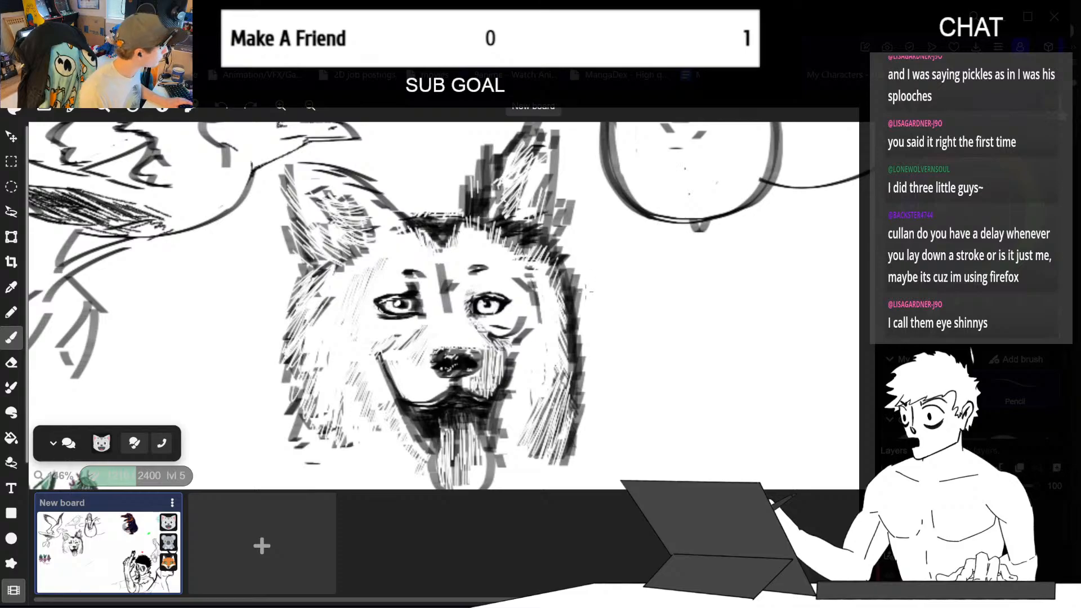
key("ctrl+plus")
key("ctrl+plus")
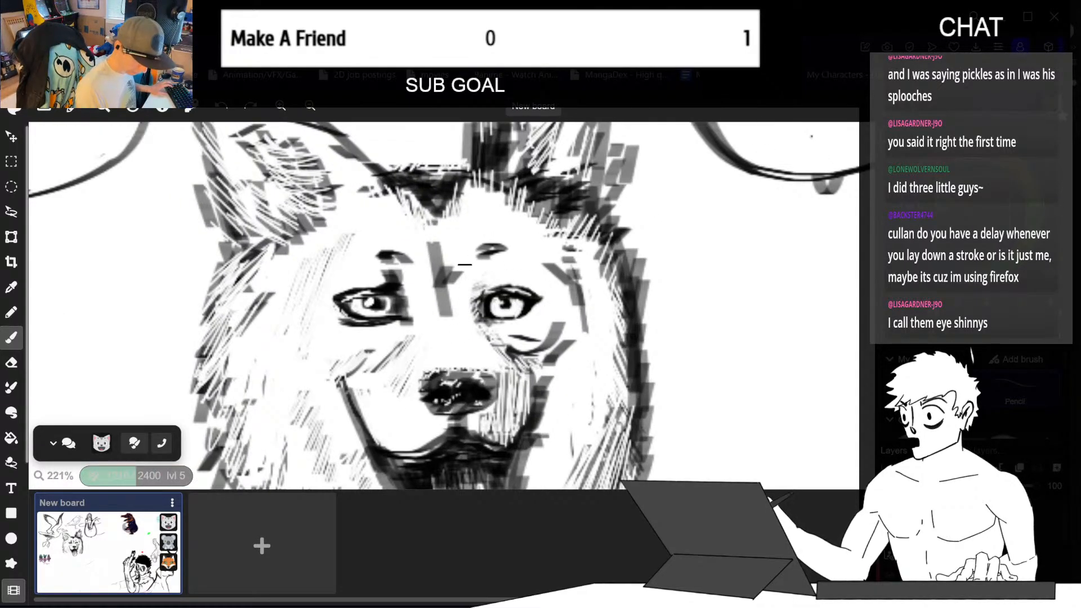
key("l")
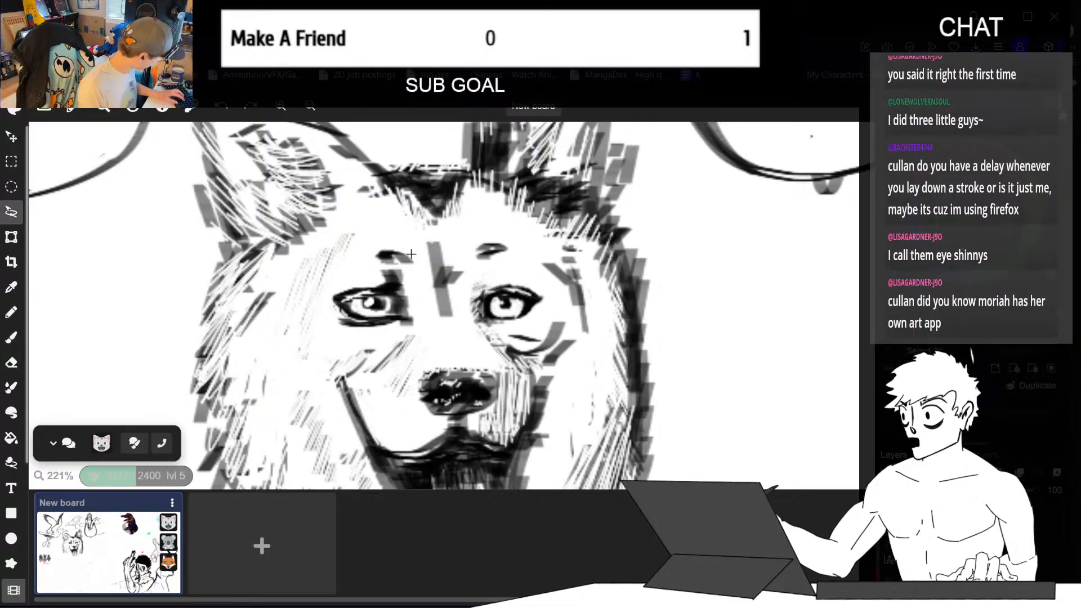
mouse_move(394, 264)
left_mouse_down()
mouse_move(422, 311)
mouse_move(327, 301)
mouse_move(394, 263)
left_mouse_up()
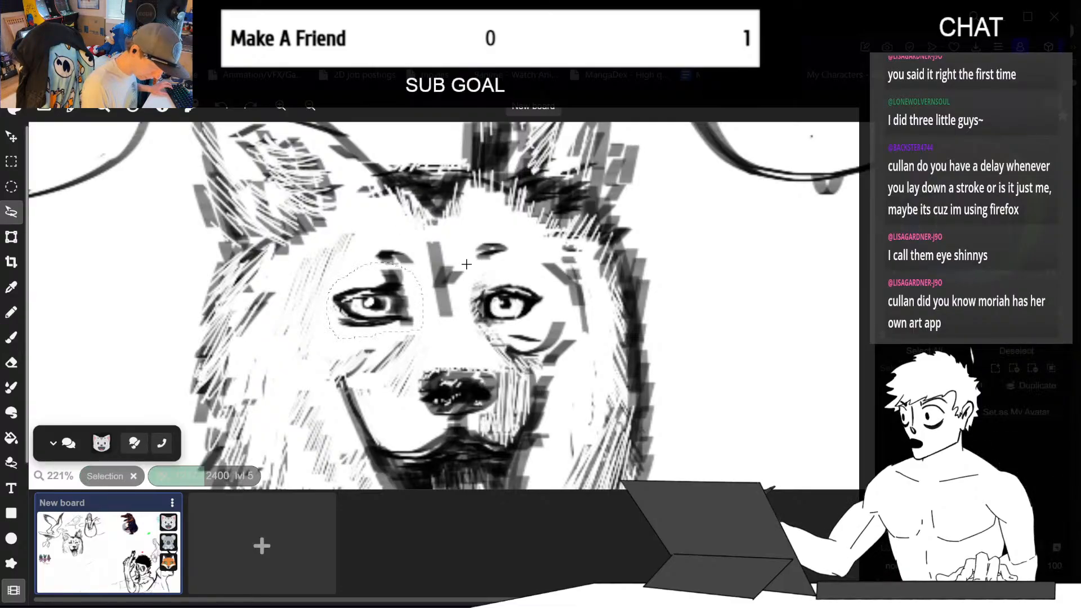
left_click(12, 236)
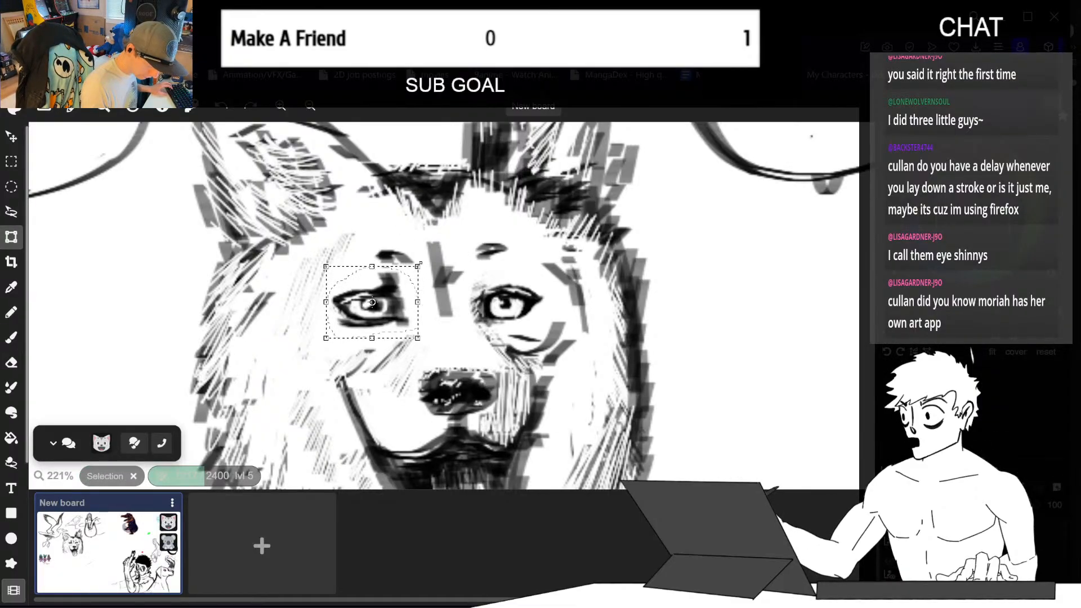
left_click_drag(389, 295, 395, 296)
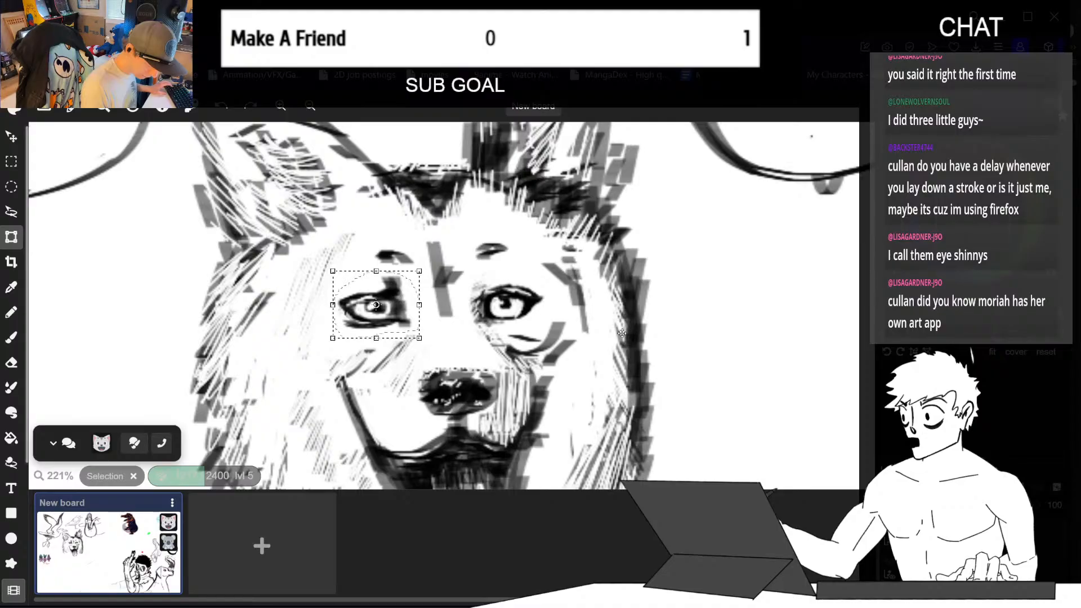
key("ctrl+d")
key("b")
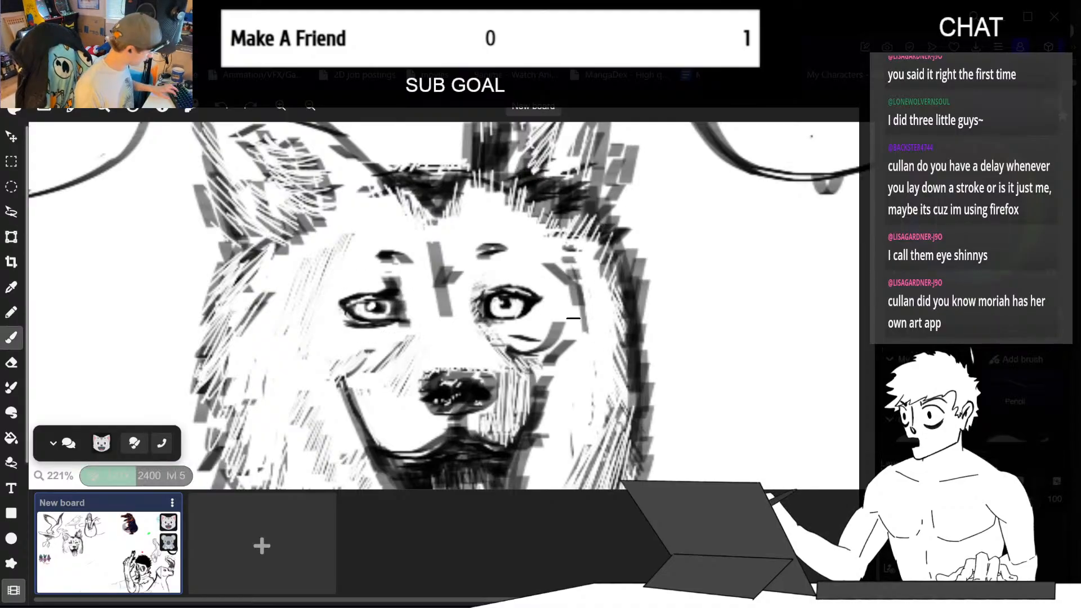
- Compare the size and spacing of the two eyes with the rest of the dog's head
key("ctrl+minus")
key("ctrl+minus")
key("ctrl+minus")
key("ctrl+minus")
key("ctrl+minus")
key("ctrl+minus")
key("ctrl+minus")
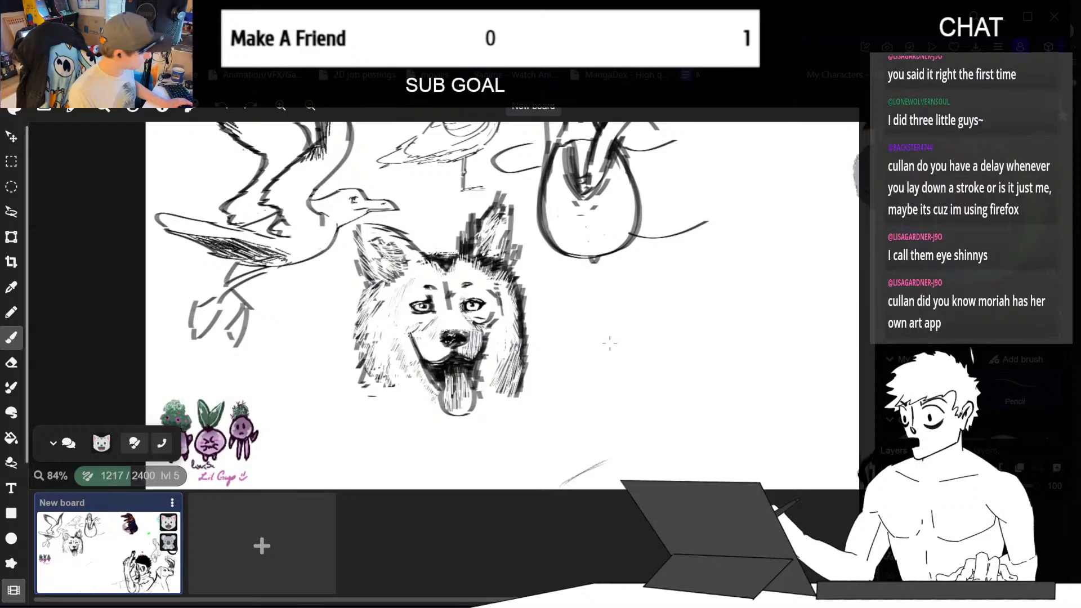
key("ctrl+plus")
key("ctrl+plus")
key("ctrl+plus")
key("ctrl+plus")
key("ctrl+plus")
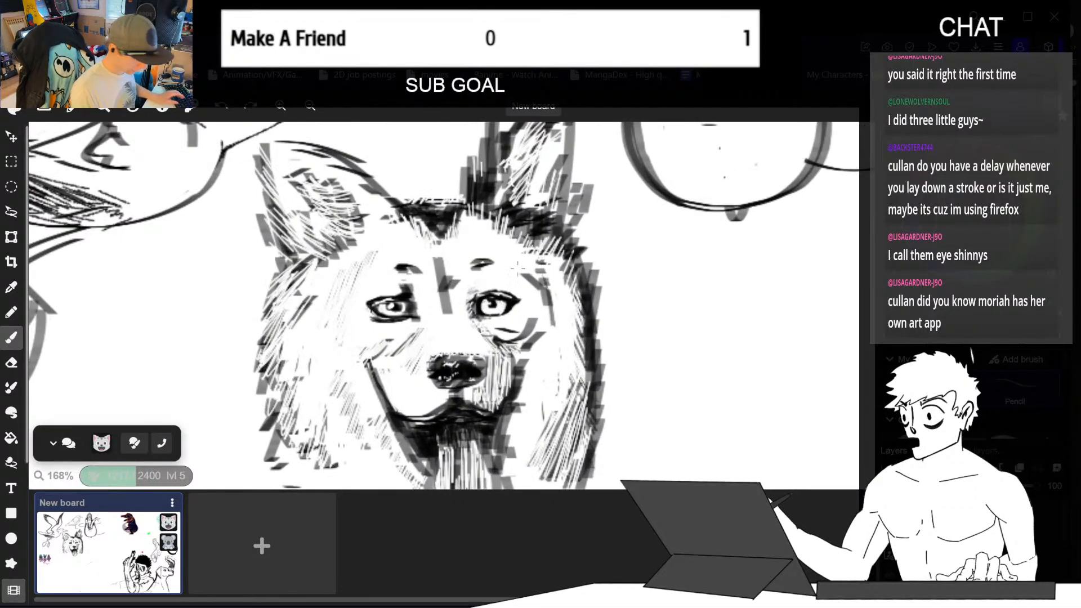
- Lasso each of the dog's eyes in turn and shift both slightly outward to widen their spacing
key("l")
mouse_move(503, 280)
left_mouse_down()
mouse_move(525, 301)
mouse_move(480, 326)
mouse_move(470, 285)
mouse_move(511, 304)
left_mouse_up()
left_click(11, 237)
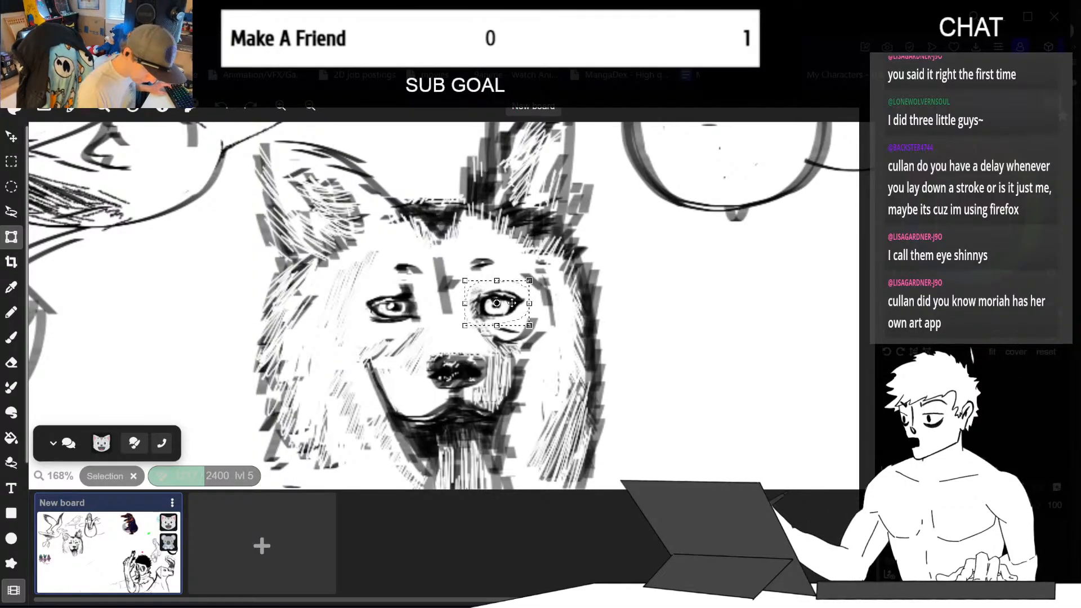
left_click(15, 214)
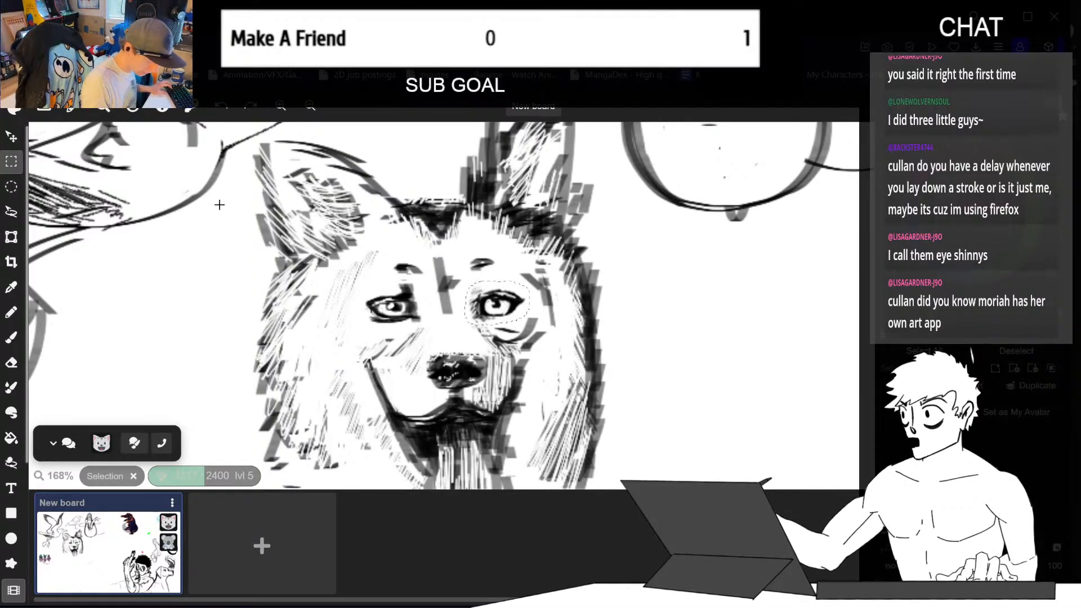
mouse_move(396, 280)
left_mouse_down()
mouse_move(422, 285)
mouse_move(400, 327)
mouse_move(371, 288)
mouse_move(410, 309)
left_mouse_up()
left_click(11, 236)
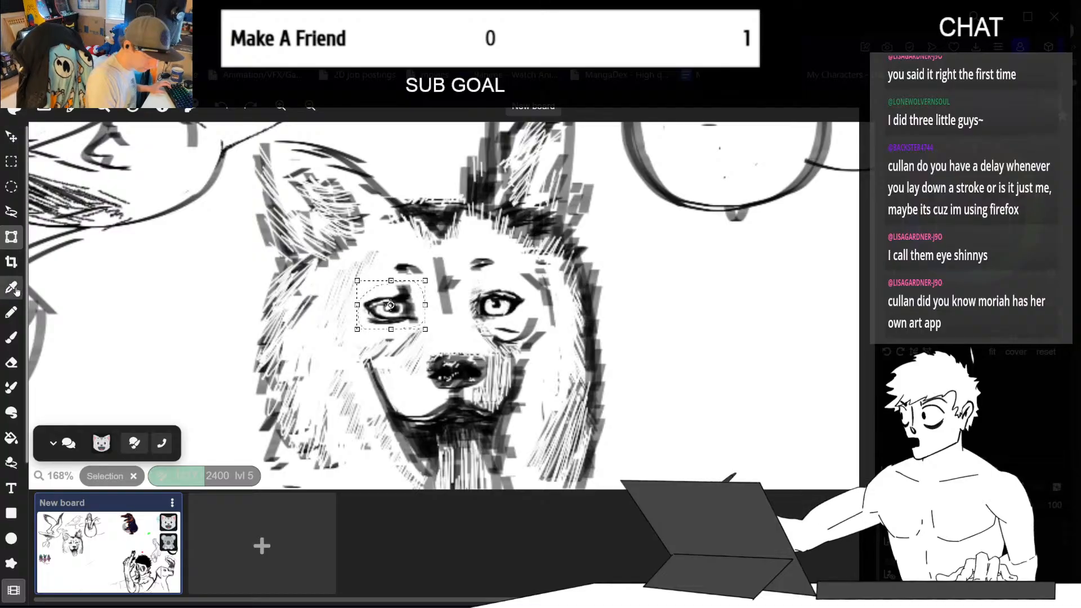
key("ctrl+d")
key("b")
- Deselect the eye and compare the widened eye spacing with the rest of the dog's head
key("space")
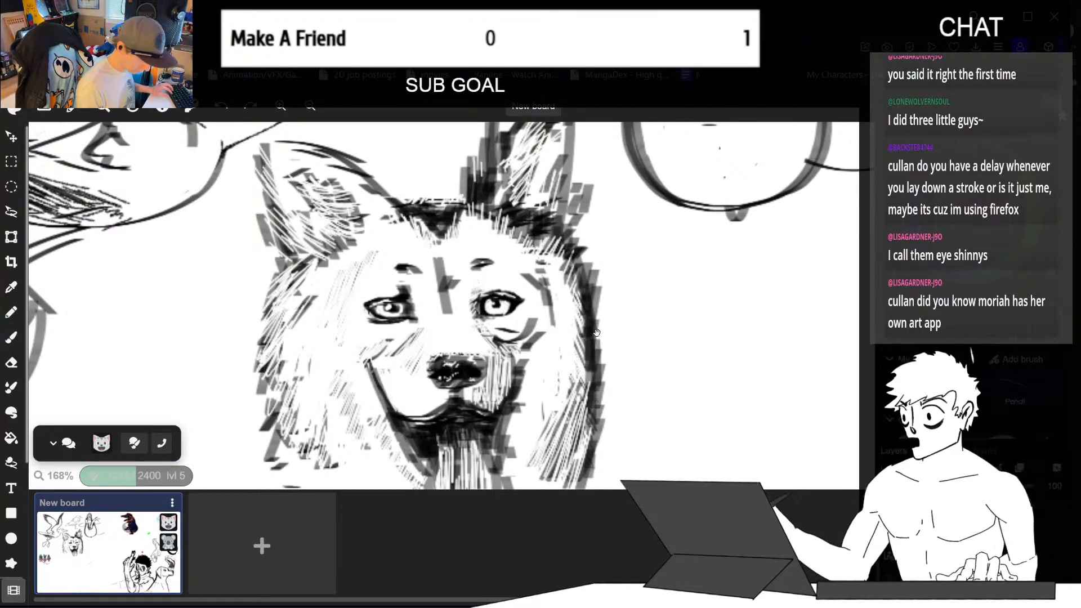
key("ctrl+minus")
scroll(598, 304, "down", 4)
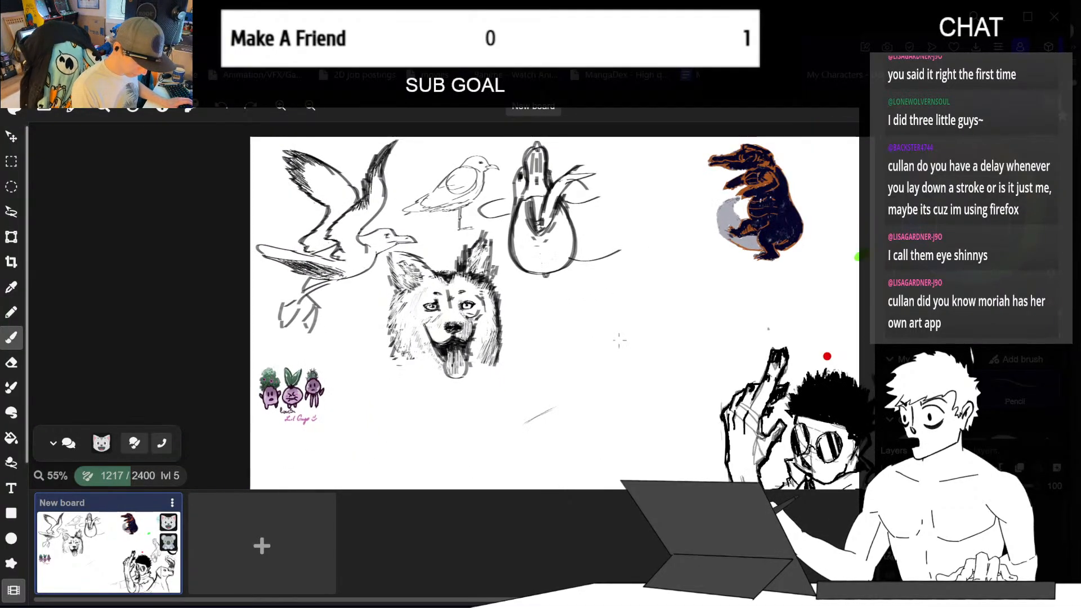
scroll(614, 326, "up", 3)
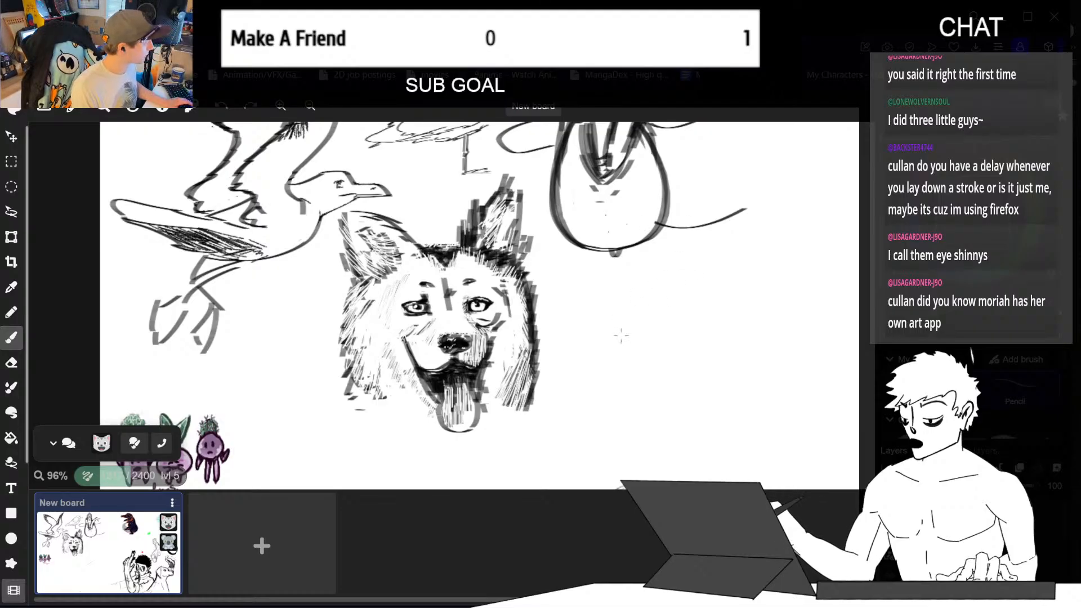
scroll(602, 360, "up", 2)
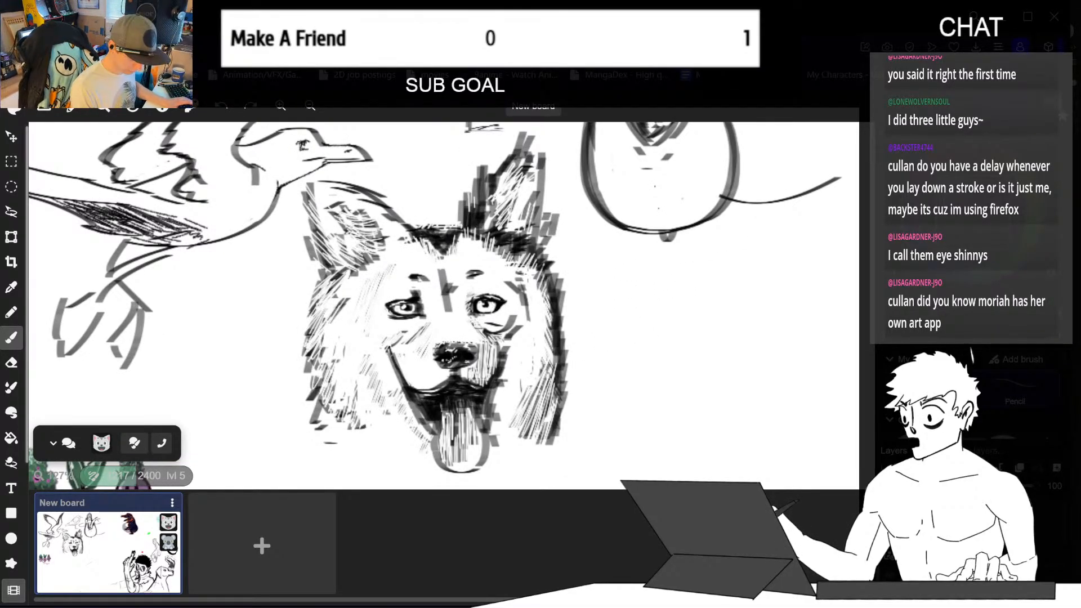
- Lasso the dog's muzzle, mouth and tongue, stretch them slightly downward with the Transform tool, nudge them lower and deselect
key("l")
mouse_move(503, 312)
left_mouse_down()
mouse_move(515, 311)
mouse_move(521, 354)
mouse_move(502, 448)
left_mouse_up()
mouse_move(378, 432)
left_mouse_down()
mouse_move(361, 385)
mouse_move(396, 325)
mouse_move(476, 317)
left_mouse_up()
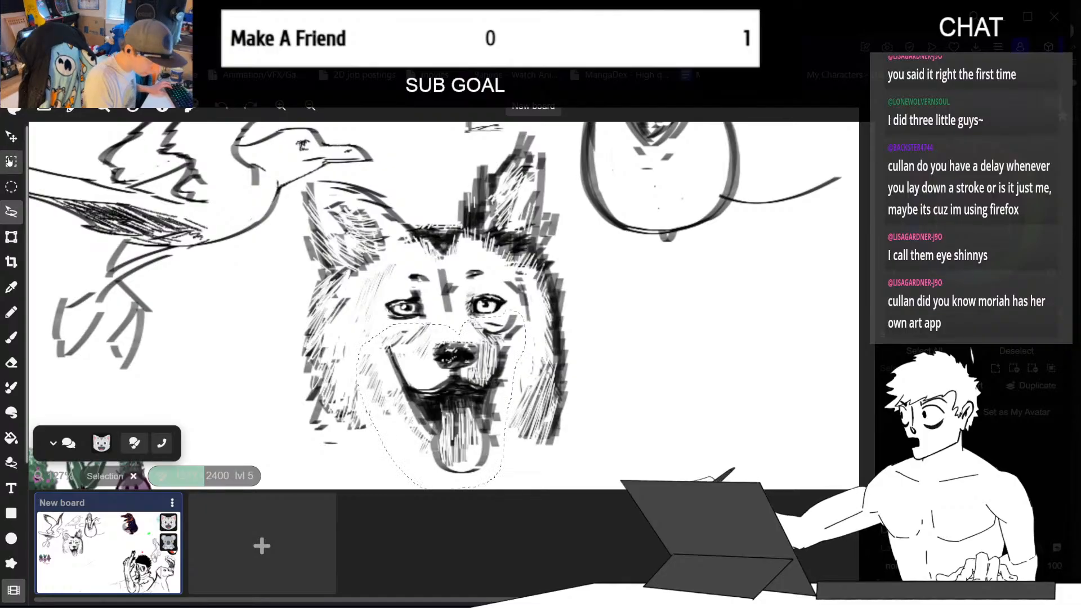
left_click(11, 236)
middle_click_drag(592, 361, 585, 301)
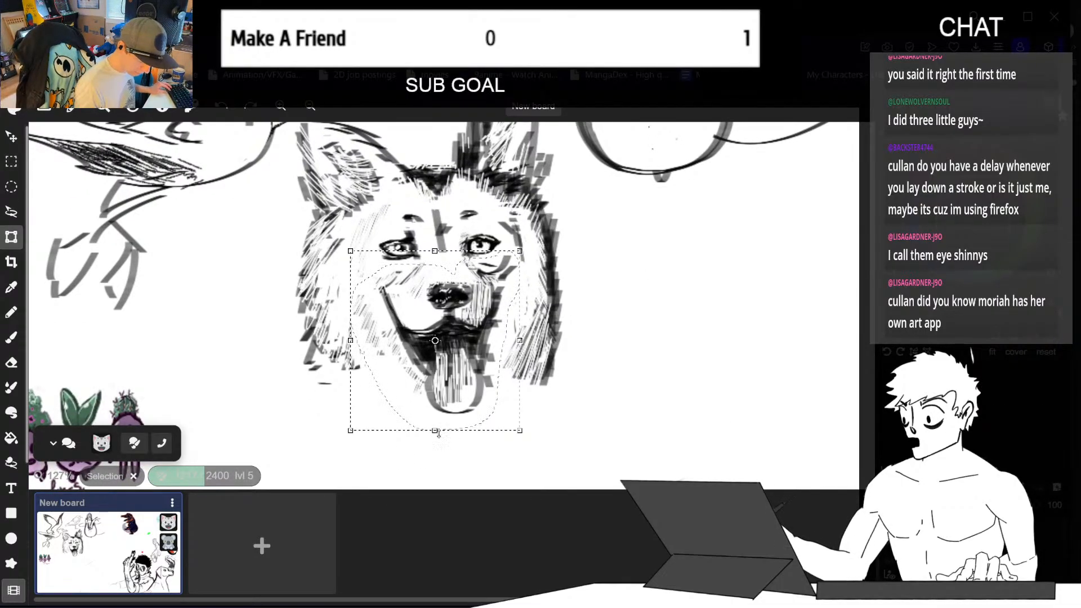
left_click_drag(439, 434, 434, 444)
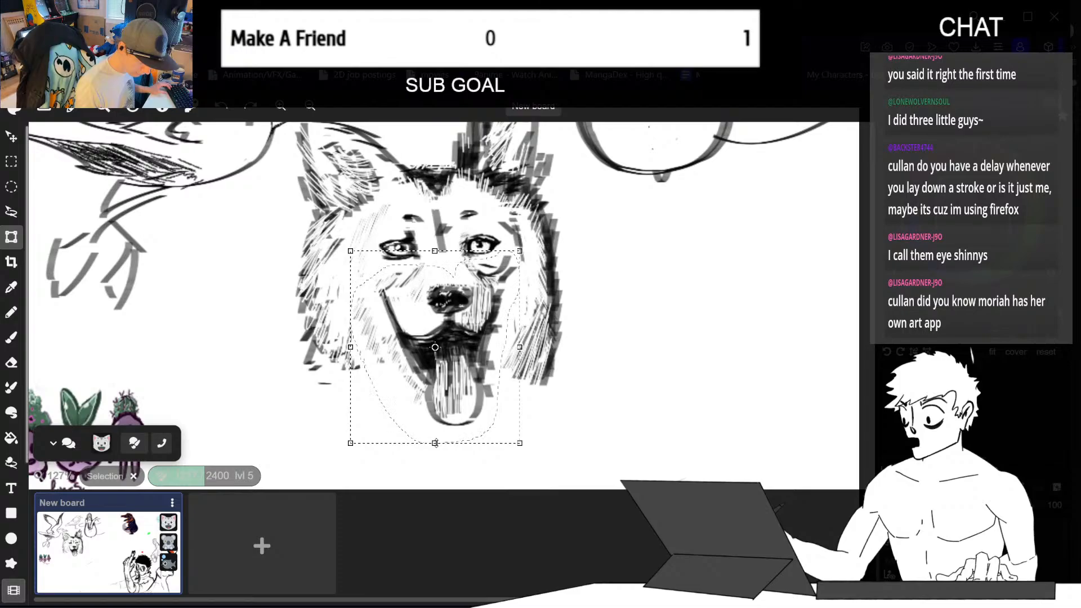
left_click_drag(472, 325, 470, 329)
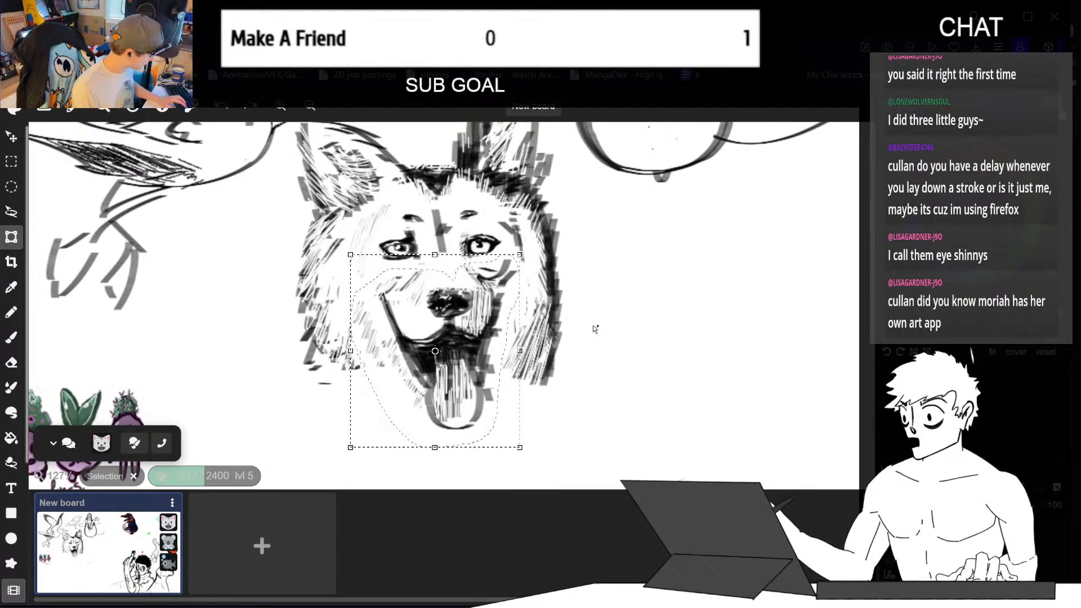
key("ctrl+d")
key("b")
- Compare the muzzle's length and placement with the eyes and the whole dog's head, both close up and at board scale
key("ctrl+minus")
key("ctrl+minus")
key("ctrl+minus")
key("ctrl+minus")
key("ctrl+minus")
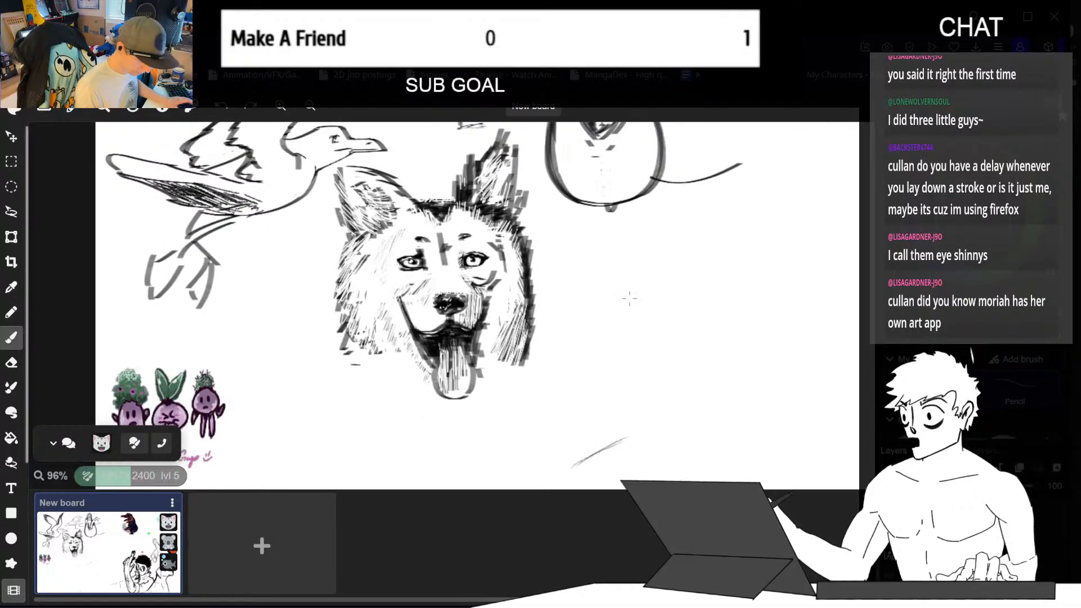
middle_click_drag(590, 313, 583, 366)
key("ctrl+plus")
key("ctrl+plus")
key("ctrl+plus")
key("ctrl+plus")
key("ctrl+plus")
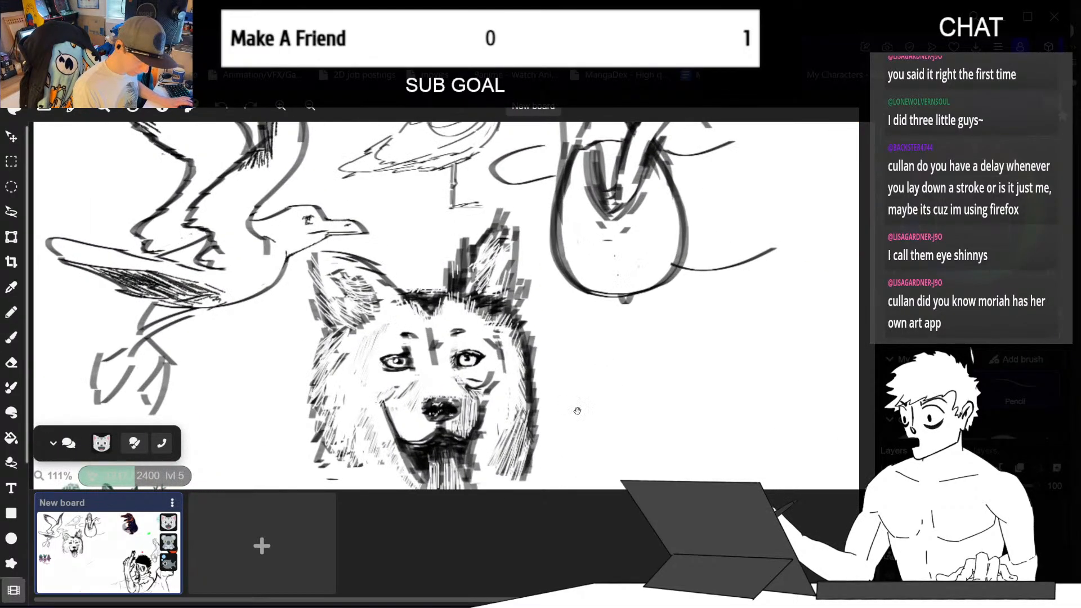
middle_click_drag(607, 414, 609, 340)
key("ctrl+plus")
key("ctrl+plus")
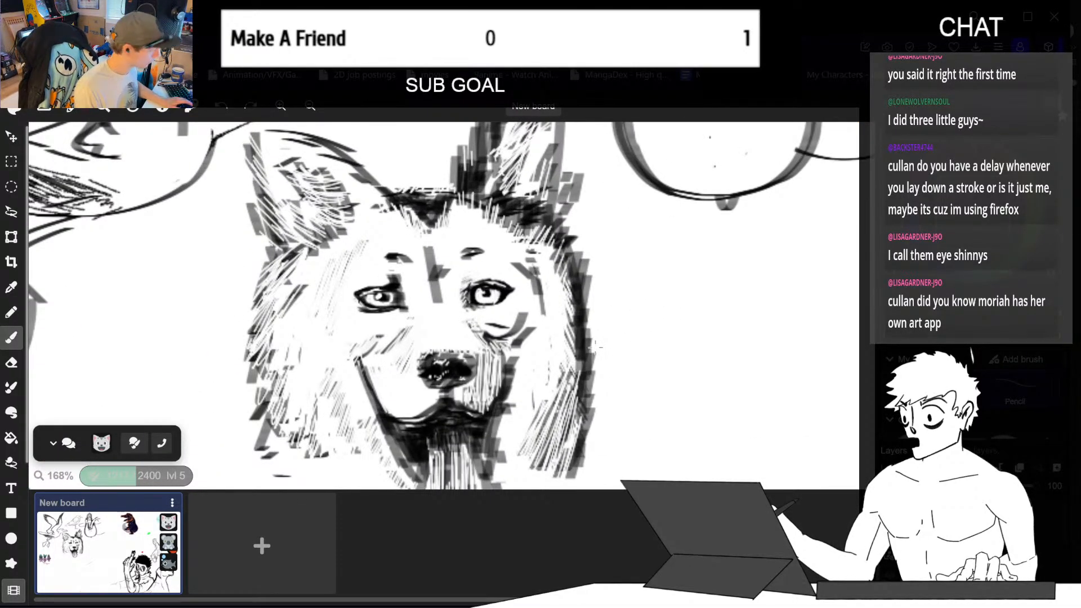
key("ctrl+minus")
key("ctrl+minus")
key("ctrl+minus")
key("ctrl+minus")
key("ctrl+minus")
key("ctrl+minus")
key("ctrl+minus")
key("ctrl+minus")
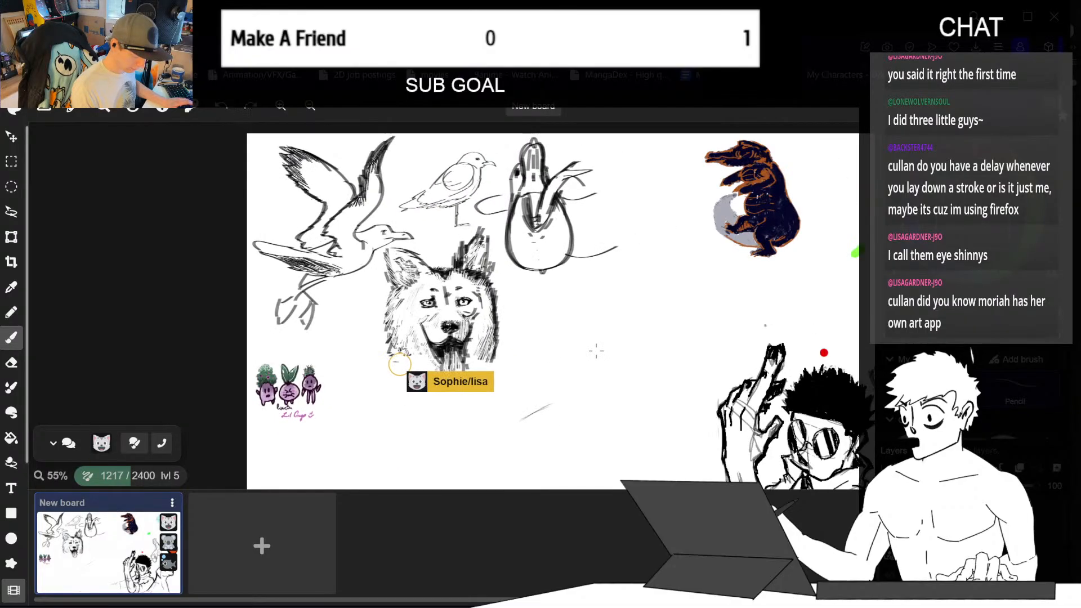
key("ctrl+plus")
key("ctrl+plus")
key("ctrl+plus")
key("ctrl+plus")
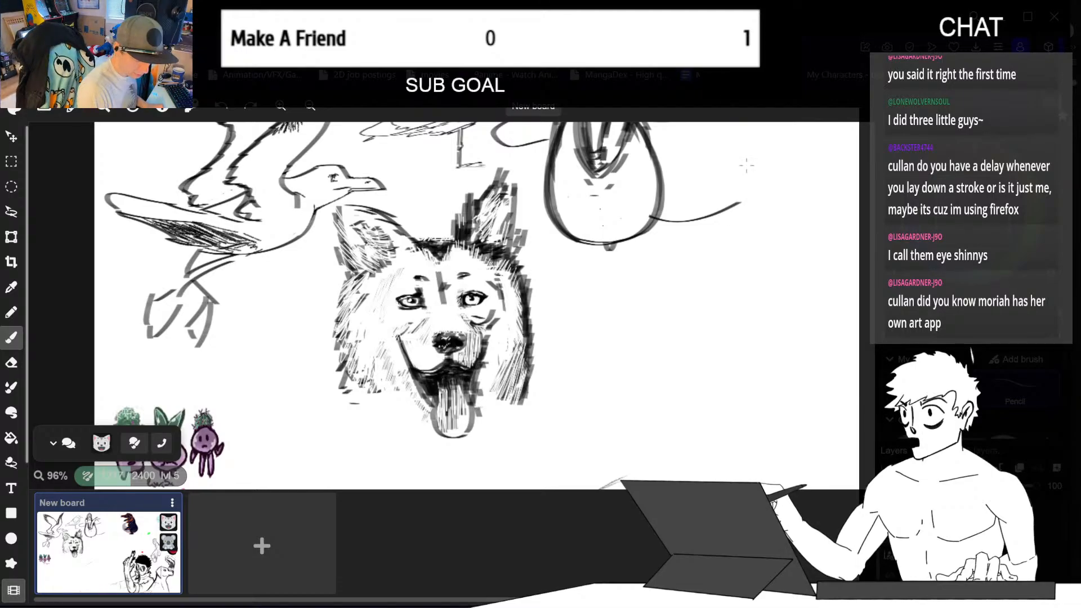
- Examine the three purple plant characters labelled "Lil Guys" below the flying seagull up close
scroll(657, 303, "down", 1)
scroll(657, 304, "down", 4)
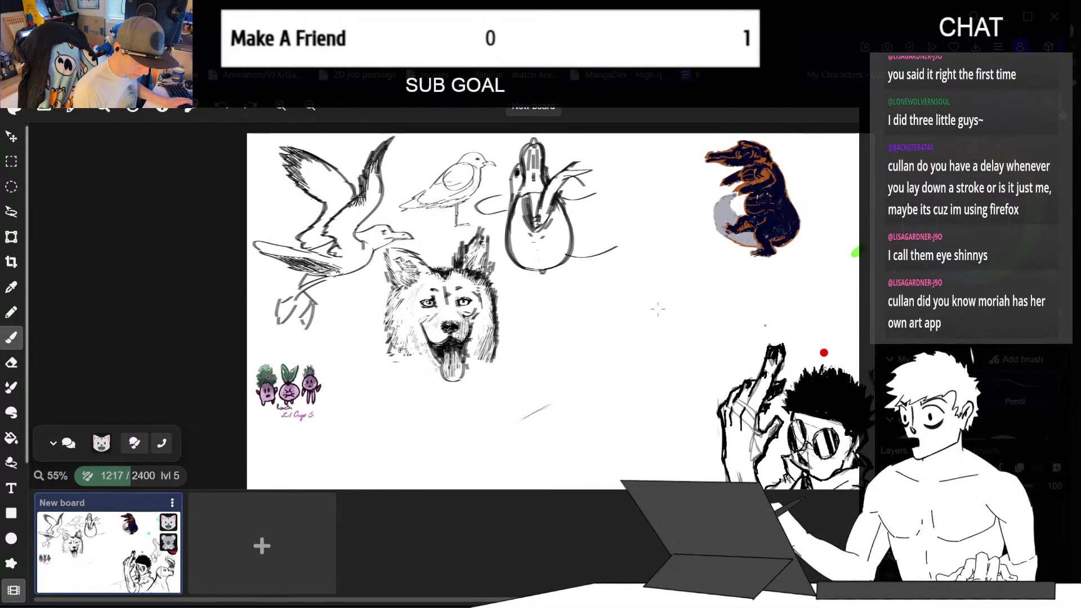
left_click_drag(668, 390, 665, 307)
key("ctrl+plus")
key("ctrl+plus")
key("ctrl+plus")
key("ctrl+plus")
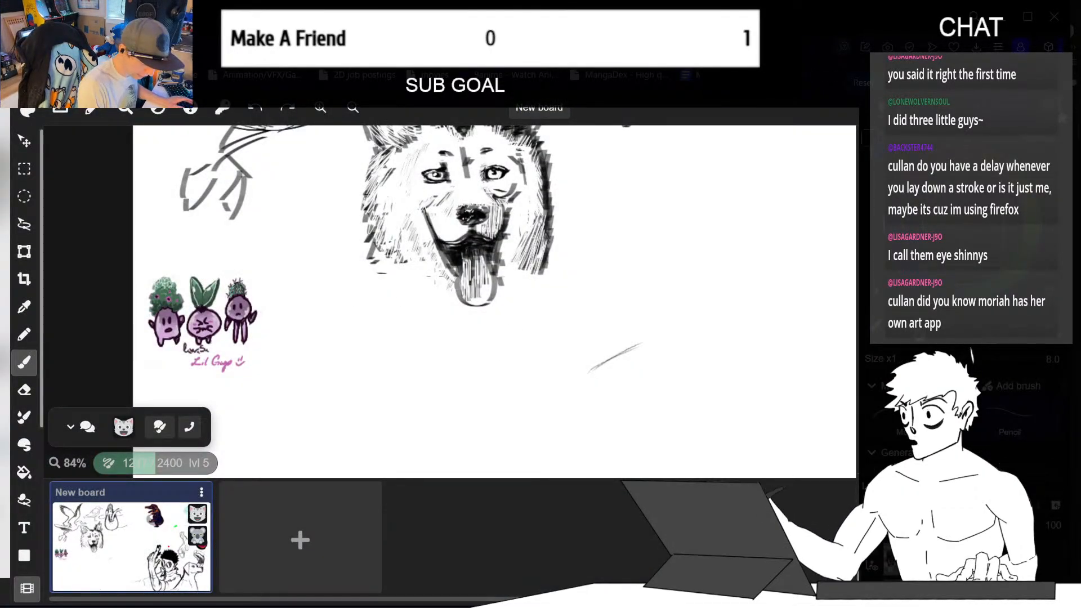
key("ctrl+plus")
key("ctrl+plus")
key("ctrl+plus")
left_click_drag(354, 298, 594, 277)
key("ctrl+plus")
key("ctrl+plus")
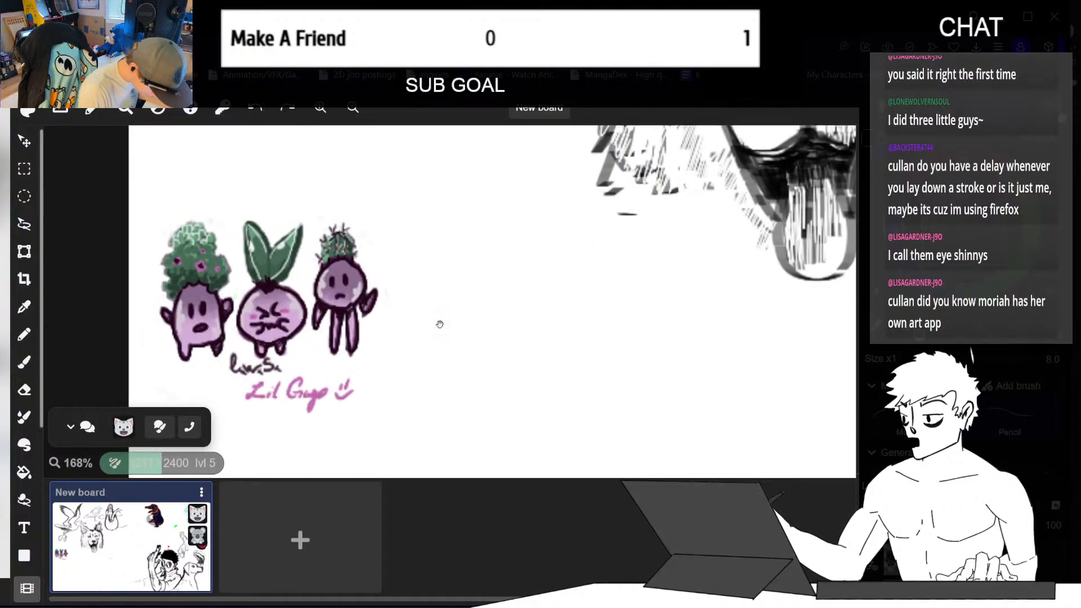
left_click_drag(440, 324, 519, 289)
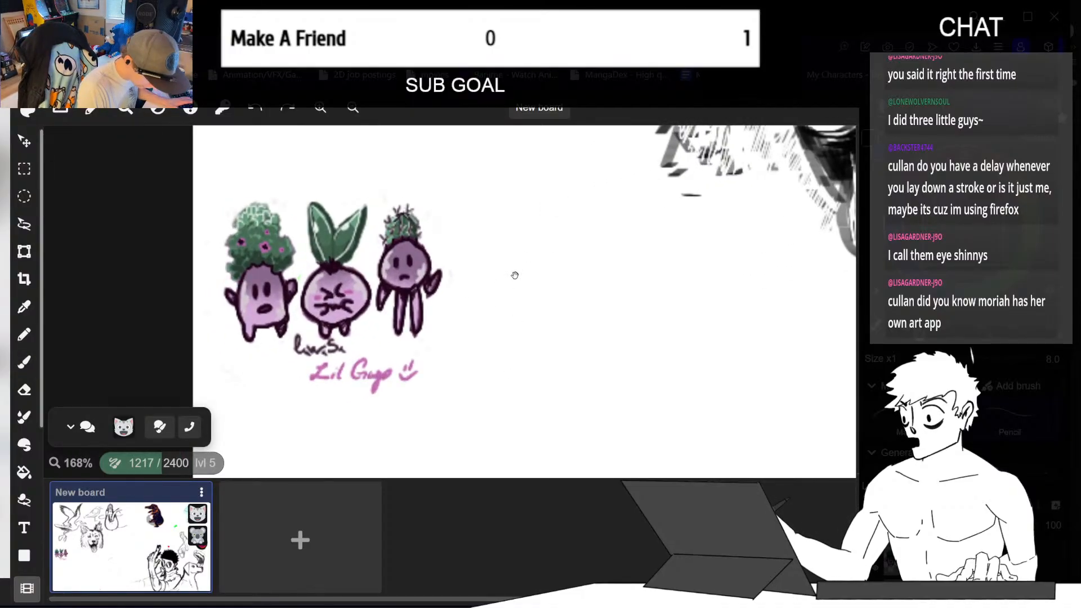
key("b")
key("ctrl+minus")
key("ctrl+minus")
key("ctrl+minus")
key("ctrl+minus")
key("ctrl+minus")
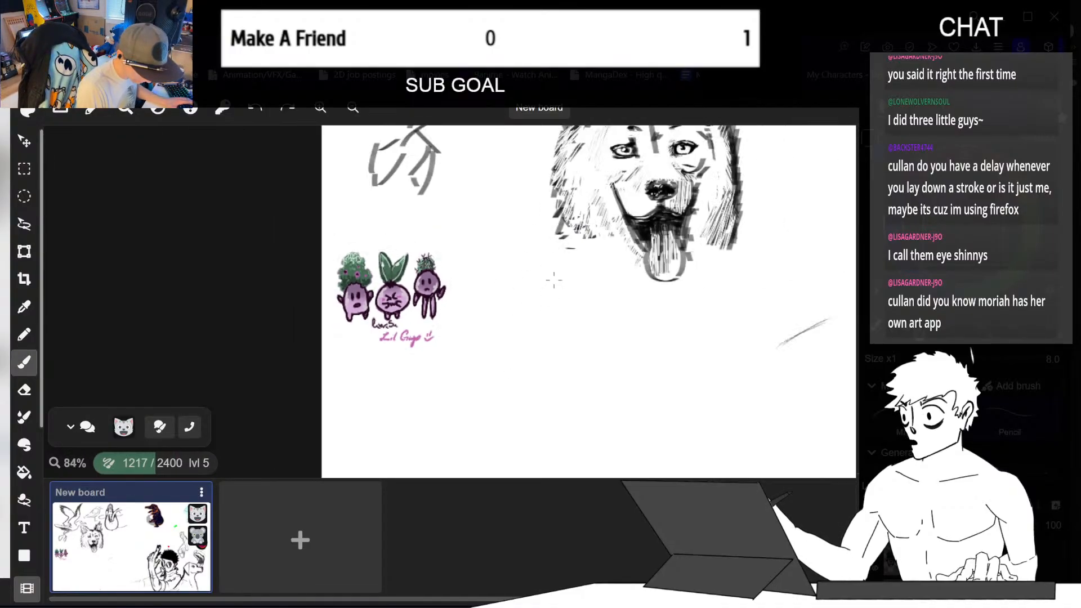
key("ctrl+plus")
key("ctrl+plus")
key("ctrl+plus")
scroll(445, 301, "up", 1)
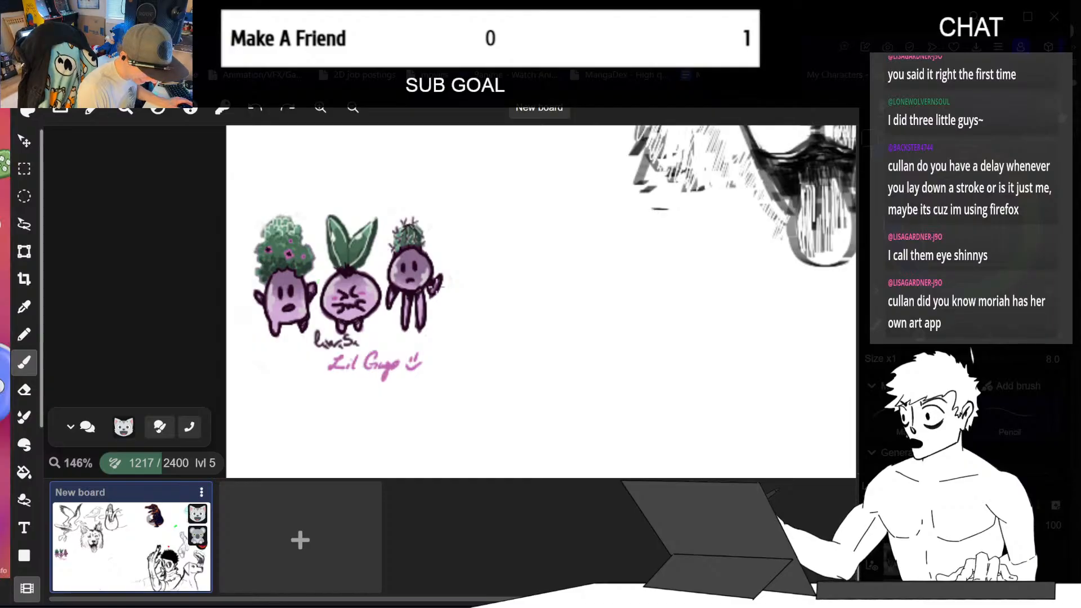
scroll(483, 349, "down", 7)
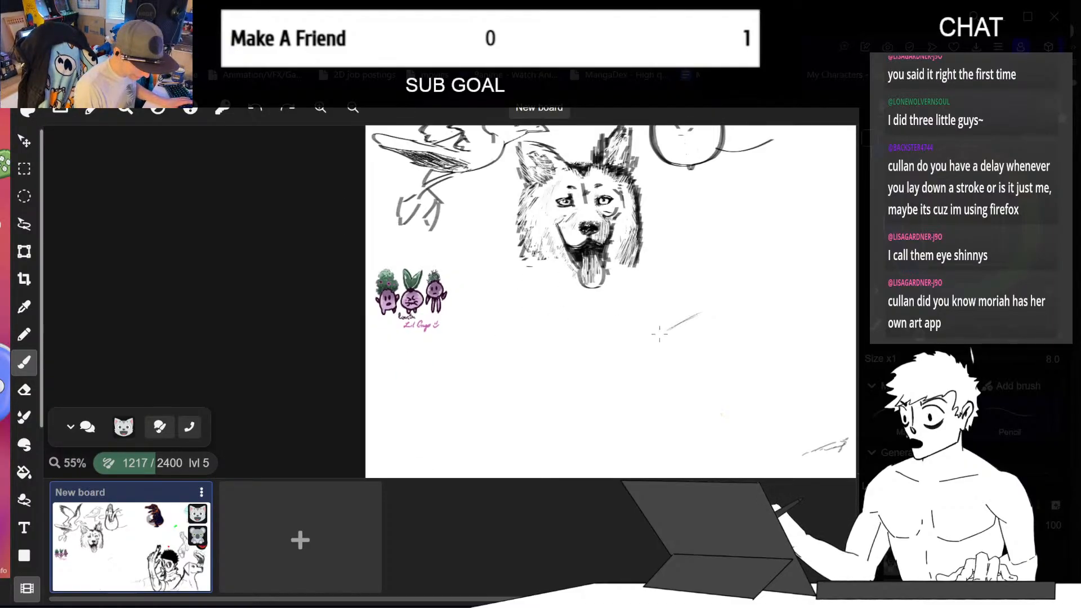
- Look over the other drawings on the board, including the figure with sunglasses and the dog beside it
key("ctrl+minus")
key("ctrl+minus")
key("space")
left_click_drag(692, 379, 500, 360)
left_click_drag(833, 270, 673, 295)
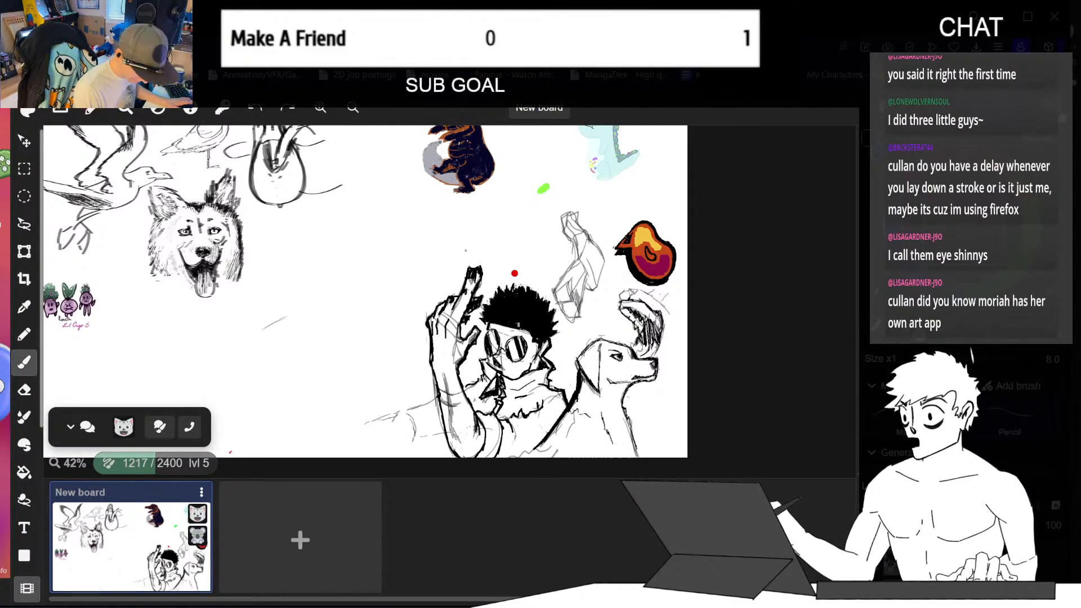
key("ctrl+plus")
key("ctrl+plus")
key("ctrl+plus")
key("ctrl+plus")
key("space")
left_click_drag(299, 342, 468, 314)
key("ctrl+minus")
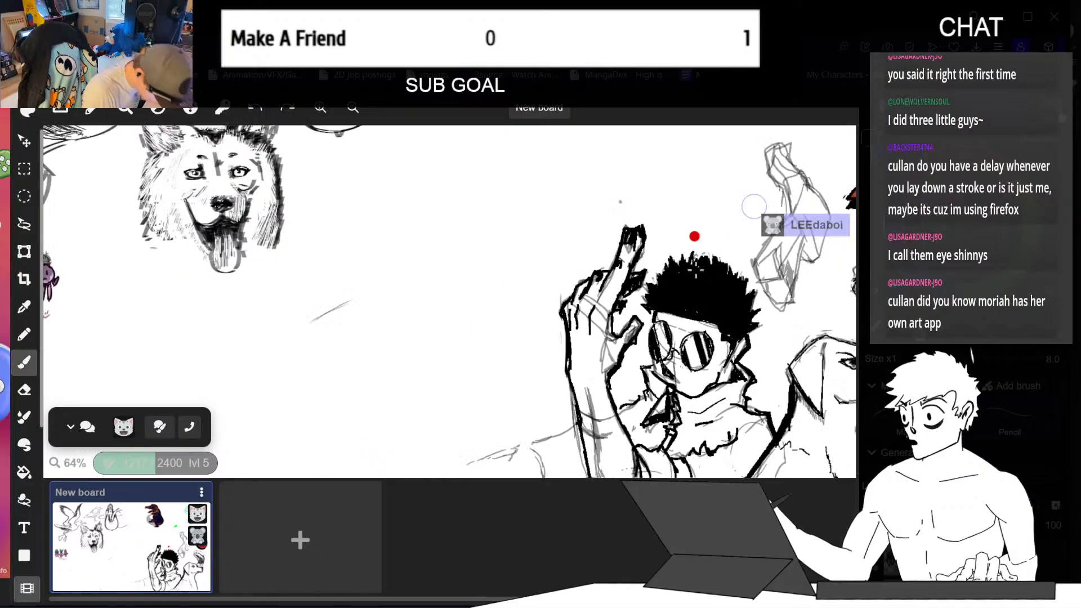
key("ctrl+minus")
key("ctrl+minus")
key("ctrl+minus")
key("space")
left_click_drag(774, 268, 683, 340)
left_click_drag(489, 302, 660, 327)
- Review the dog's head again, comparing its overall proportions near and far with the neighbouring bird sketches
key("ctrl+plus")
key("ctrl+plus")
key("ctrl+plus")
key("ctrl+plus")
key("space")
left_click_drag(591, 340, 658, 312)
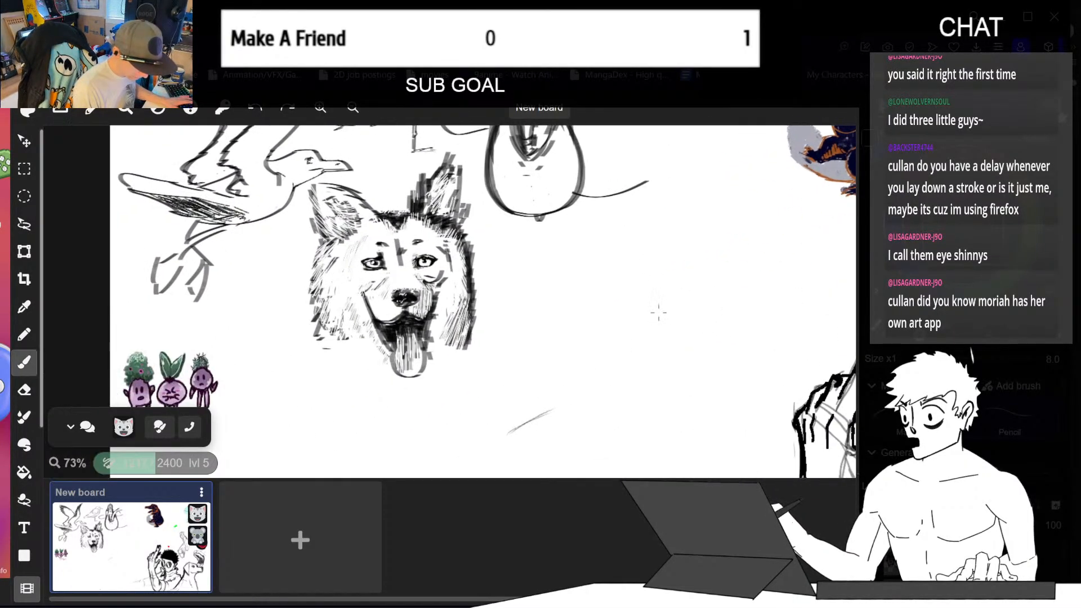
key("ctrl+plus")
key("ctrl+plus")
key("ctrl+plus")
key("space")
left_click_drag(605, 336, 603, 352)
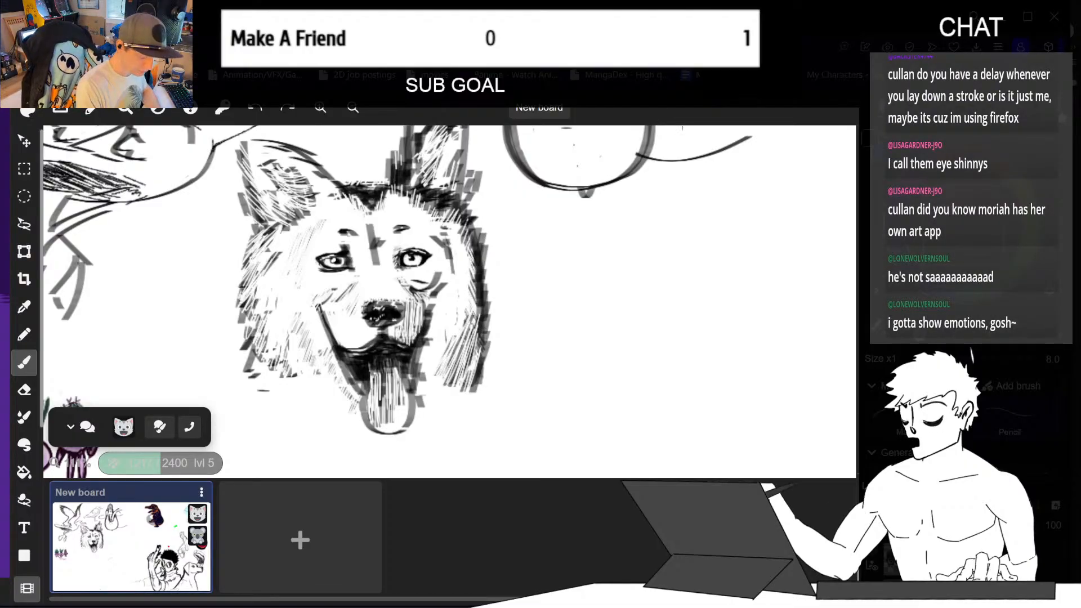
key("ctrl+minus")
key("ctrl+minus")
key("ctrl+minus")
key("ctrl+minus")
key("ctrl+minus")
key("ctrl+minus")
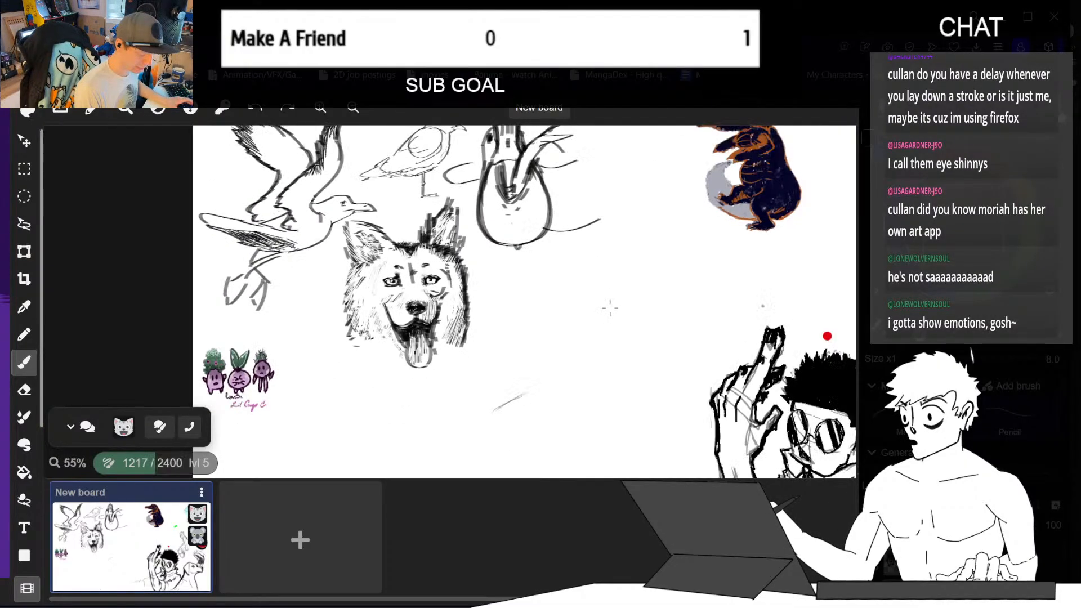
key("ctrl+plus")
key("ctrl+plus")
key("ctrl+plus")
key("ctrl+plus")
key("space")
left_click_drag(646, 336, 552, 337)
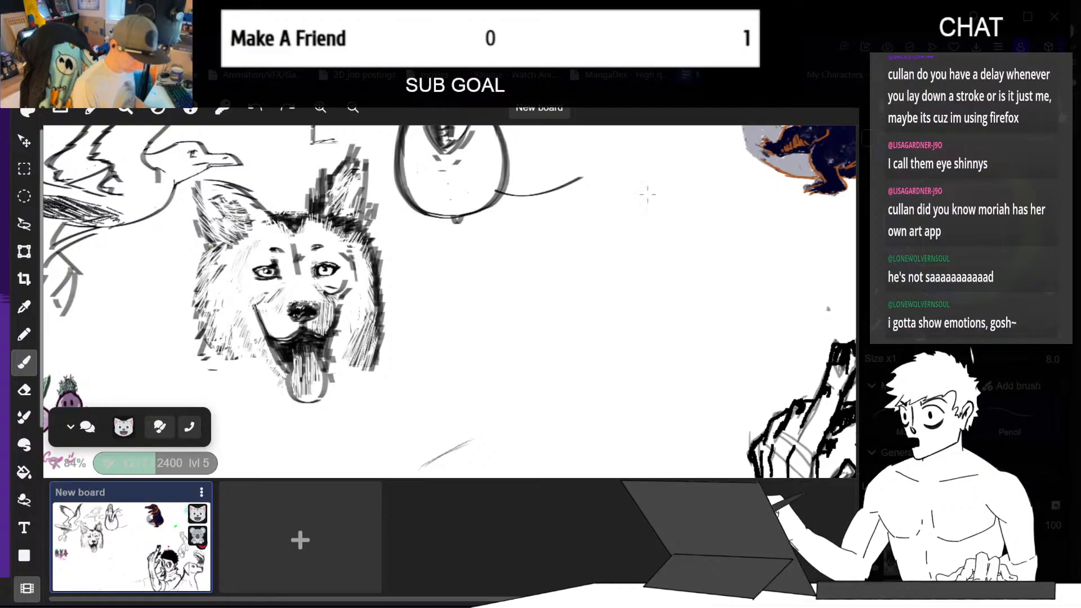
- Start a new figure in the blank area beside the dog's head with an upright oval, a side stroke and a rough base below
key("space")
left_click_drag(459, 332, 586, 223)
left_click_drag(635, 197, 514, 289)
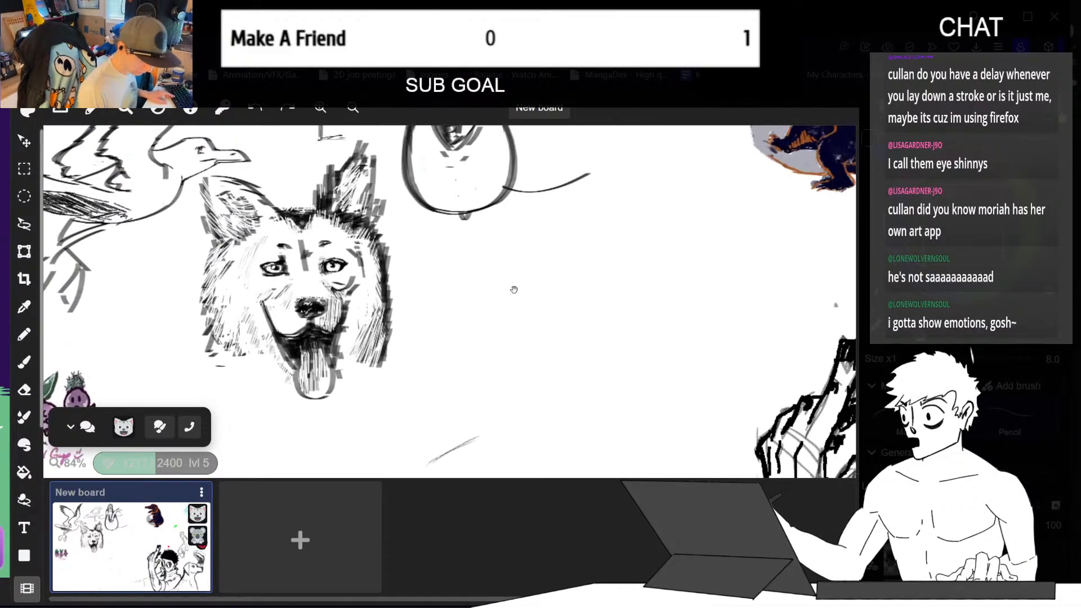
left_click_drag(636, 305, 519, 308)
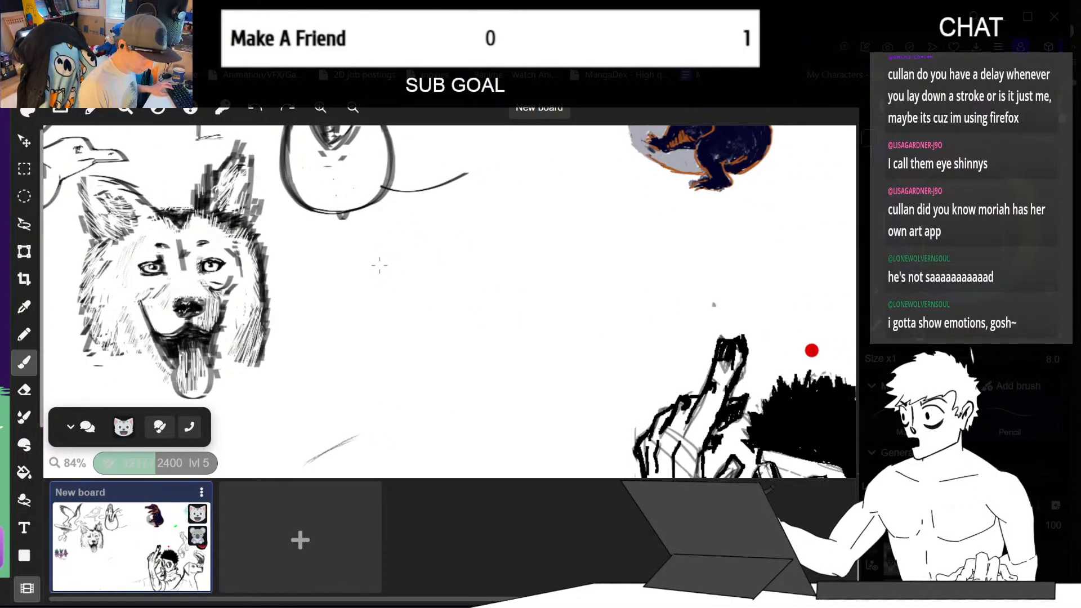
mouse_move(368, 272)
left_mouse_down()
mouse_move(414, 256)
mouse_move(381, 251)
left_mouse_up()
key("ctrl+z")
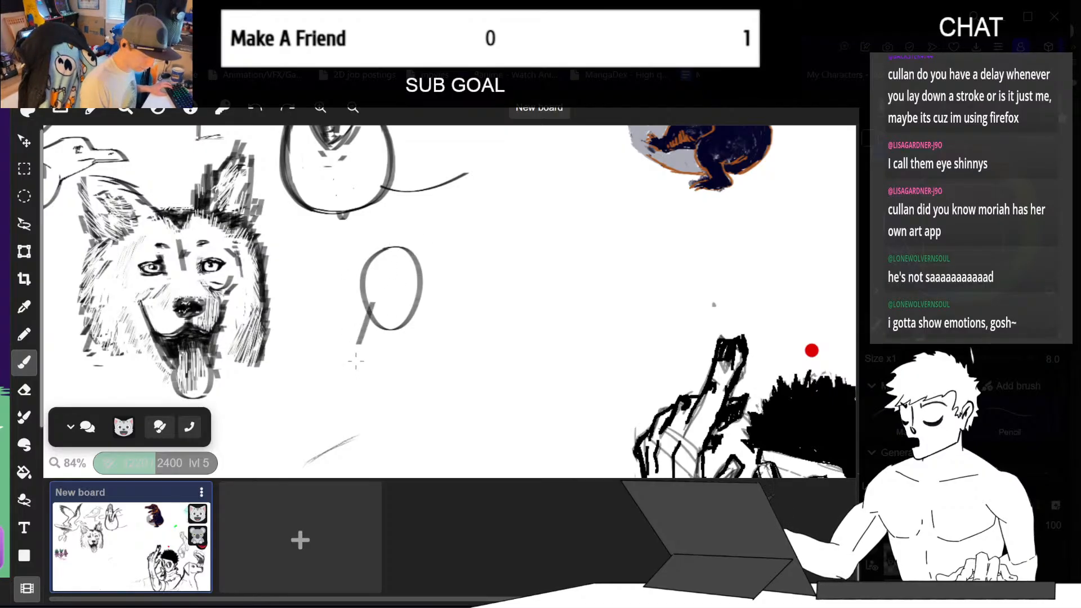
mouse_move(344, 363)
left_mouse_down()
mouse_move(384, 404)
mouse_move(392, 377)
mouse_move(394, 415)
left_mouse_up()
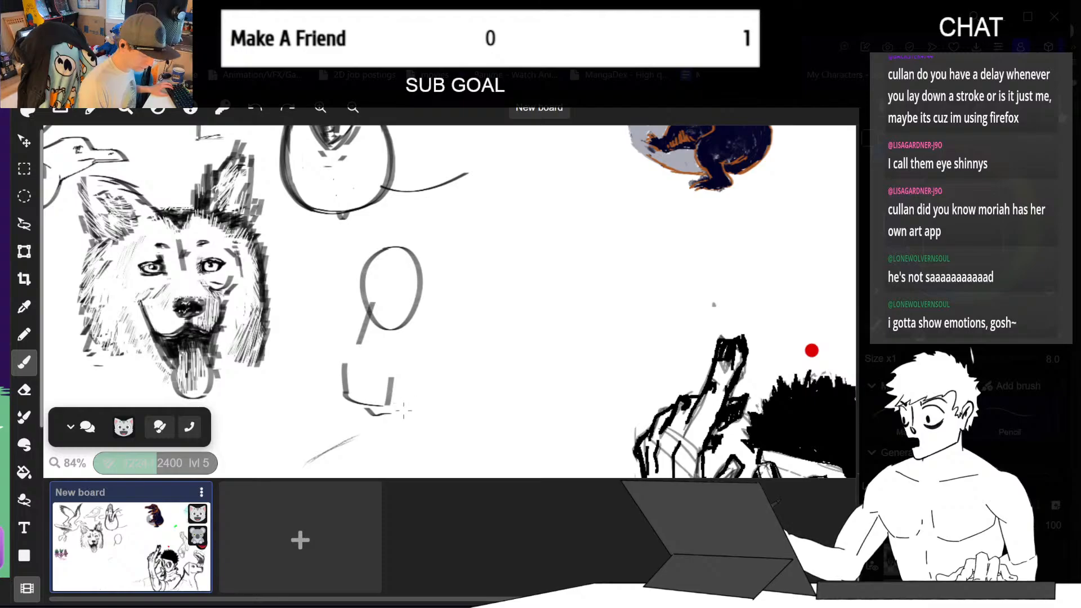
left_click_drag(406, 363, 392, 421)
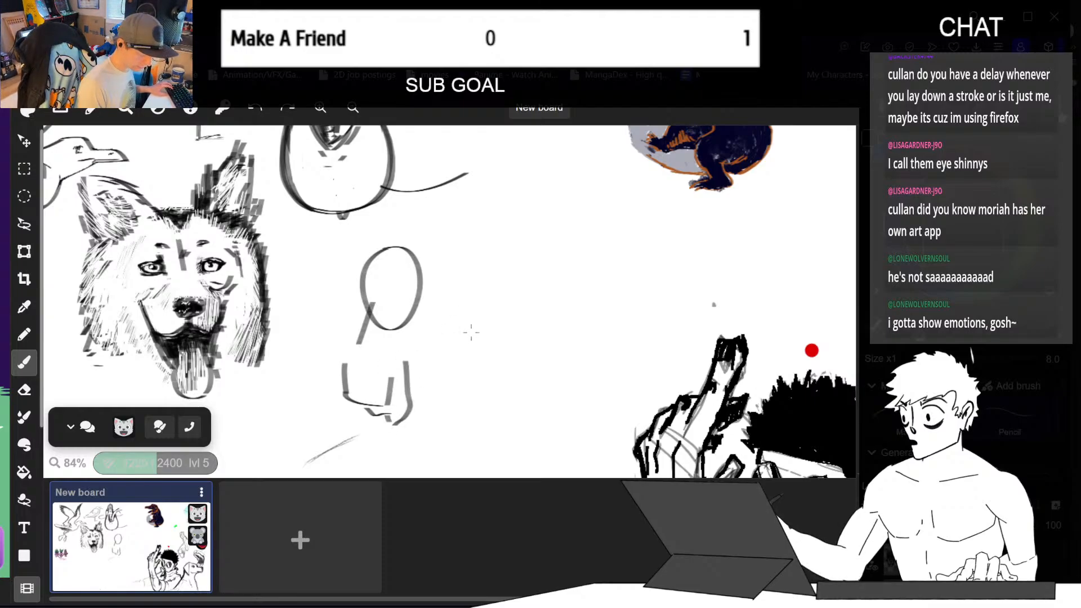
- Redraw the narrow foot shape at the figure's base and join it to a short angled line rising toward the oval
mouse_move(403, 367)
left_mouse_down()
mouse_move(389, 420)
mouse_move(407, 359)
left_mouse_up()
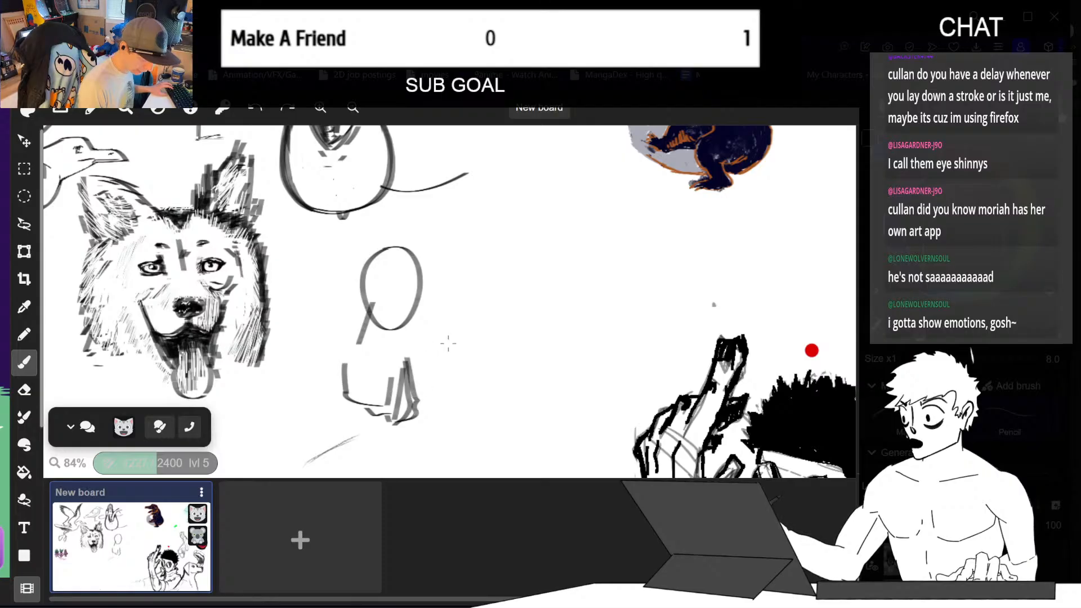
key("ctrl+z")
left_click_drag(396, 422, 412, 371)
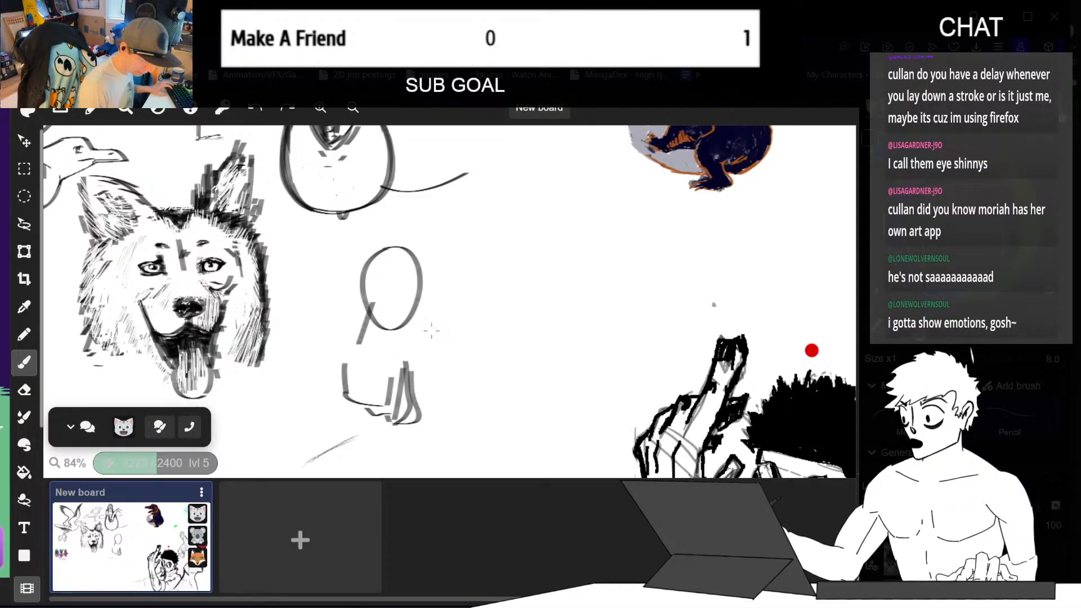
key("ctrl+z")
mouse_move(391, 421)
left_mouse_down()
mouse_move(417, 340)
mouse_move(401, 369)
left_mouse_up()
key("ctrl+z")
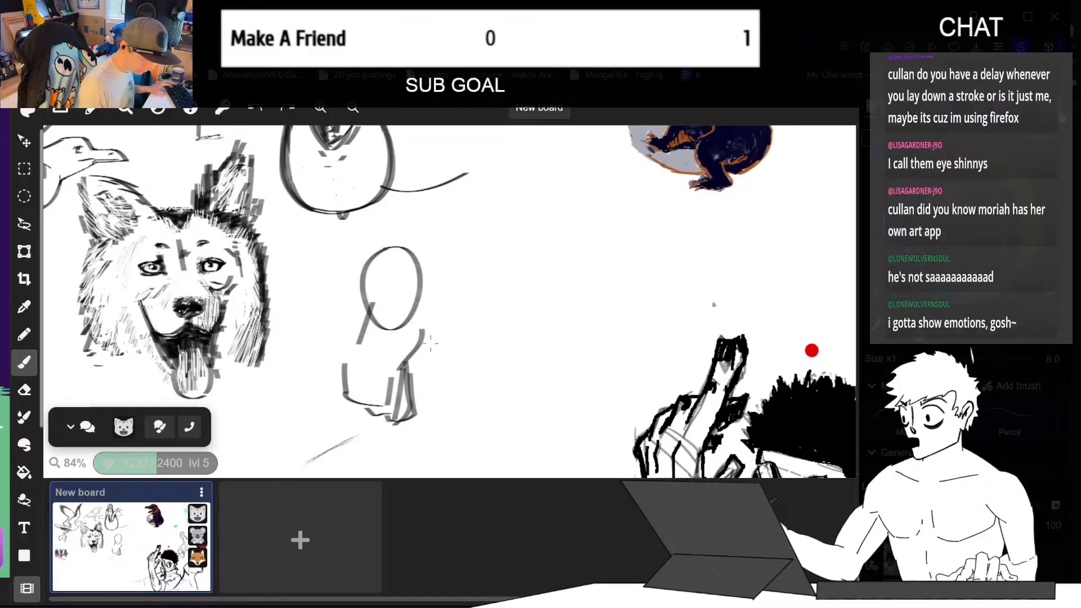
key("ctrl+z")
left_click_drag(427, 331, 404, 367)
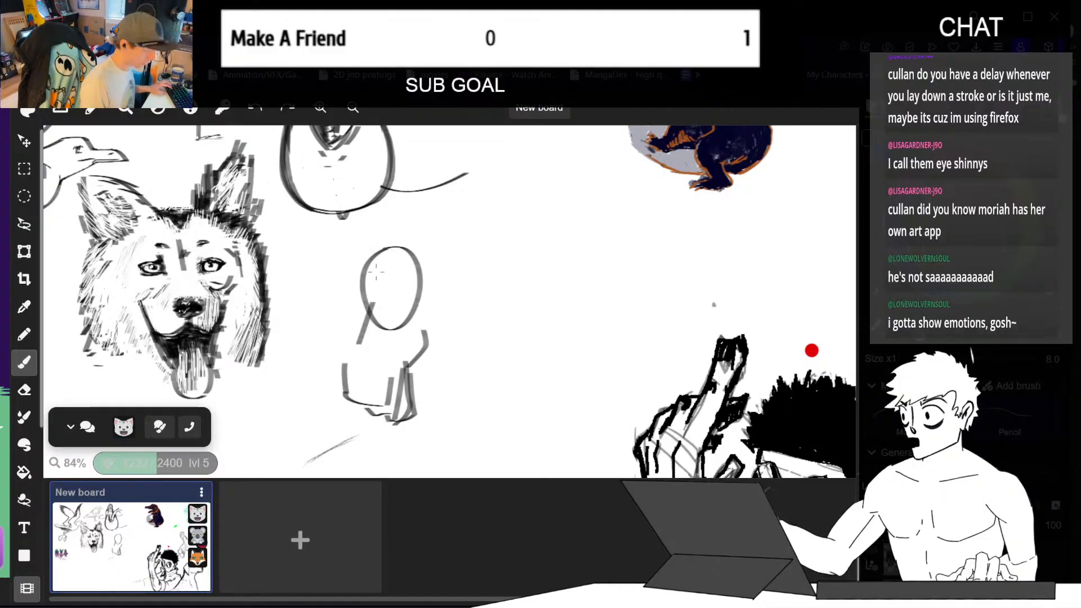
- Outline both sides of the figure from the oval down to its base, undoing the misplaced strokes
mouse_move(355, 339)
left_mouse_down()
mouse_move(364, 276)
mouse_move(360, 324)
left_mouse_up()
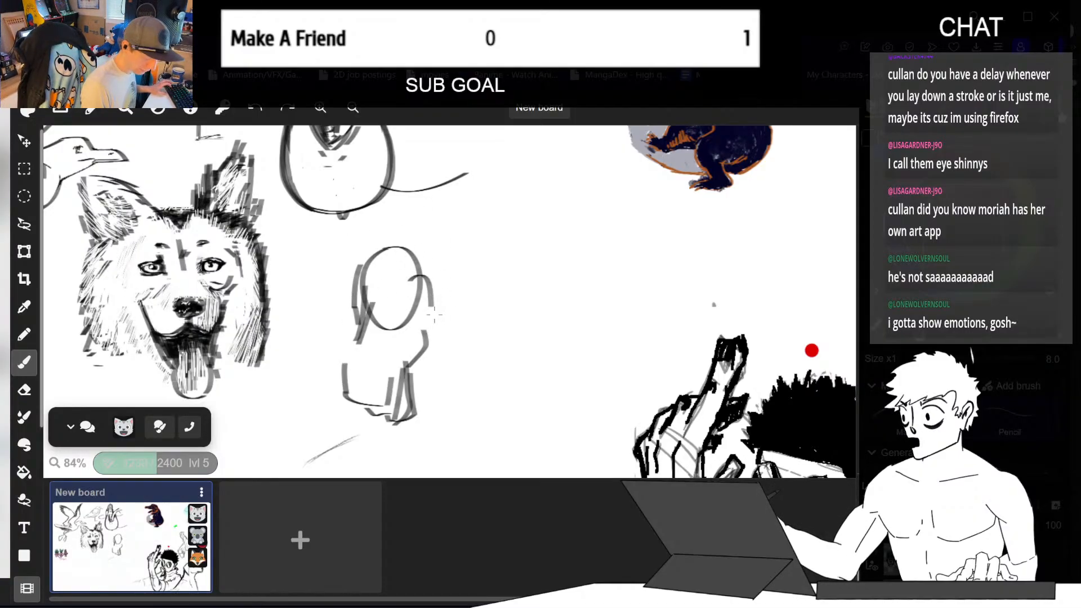
mouse_move(409, 289)
left_mouse_down()
mouse_move(425, 333)
mouse_move(343, 381)
mouse_move(336, 374)
mouse_move(385, 381)
left_mouse_up()
key("ctrl+z")
key("ctrl+z")
key("ctrl+z")
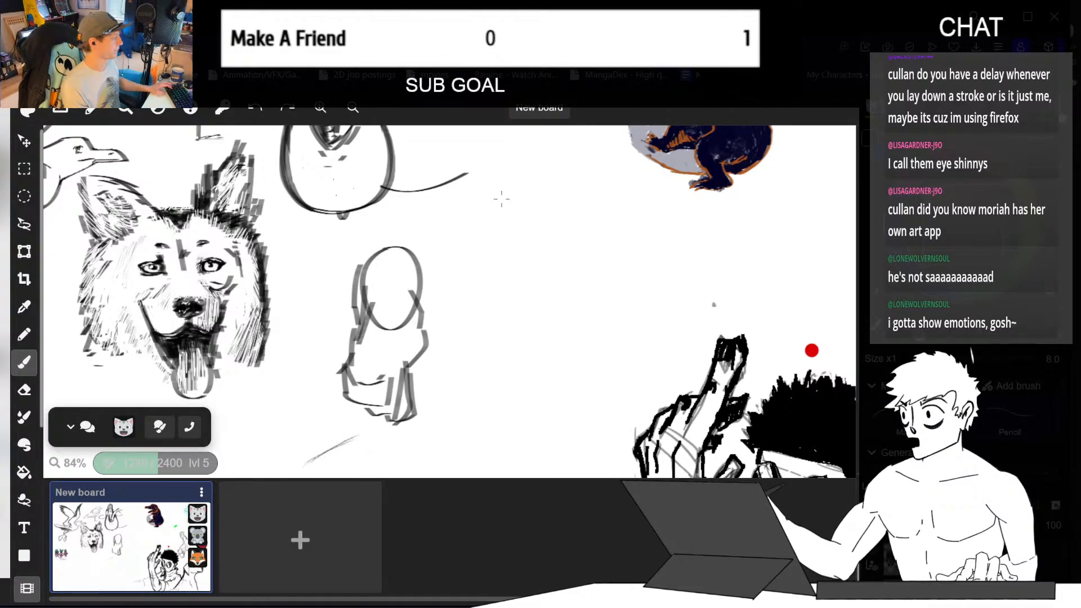
key("ctrl+z")
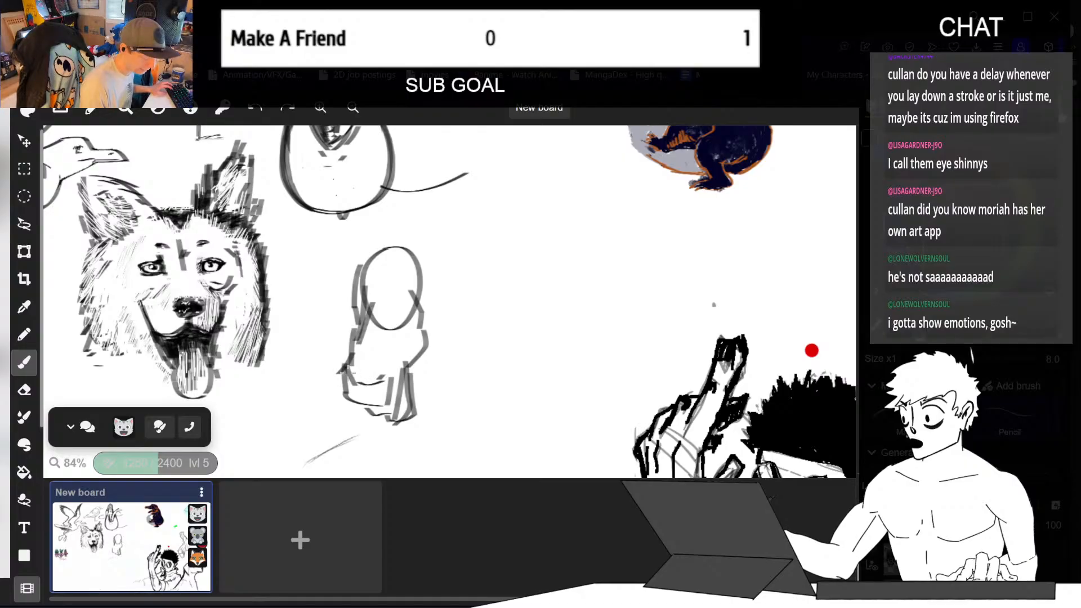
- Sketch loose neck and shoulder lines extending from the right side of the moose's muzzle, undoing strokes that miss
key("ctrl+z")
mouse_move(347, 378)
left_mouse_down()
mouse_move(370, 384)
mouse_move(393, 372)
left_mouse_up()
key("ctrl+z")
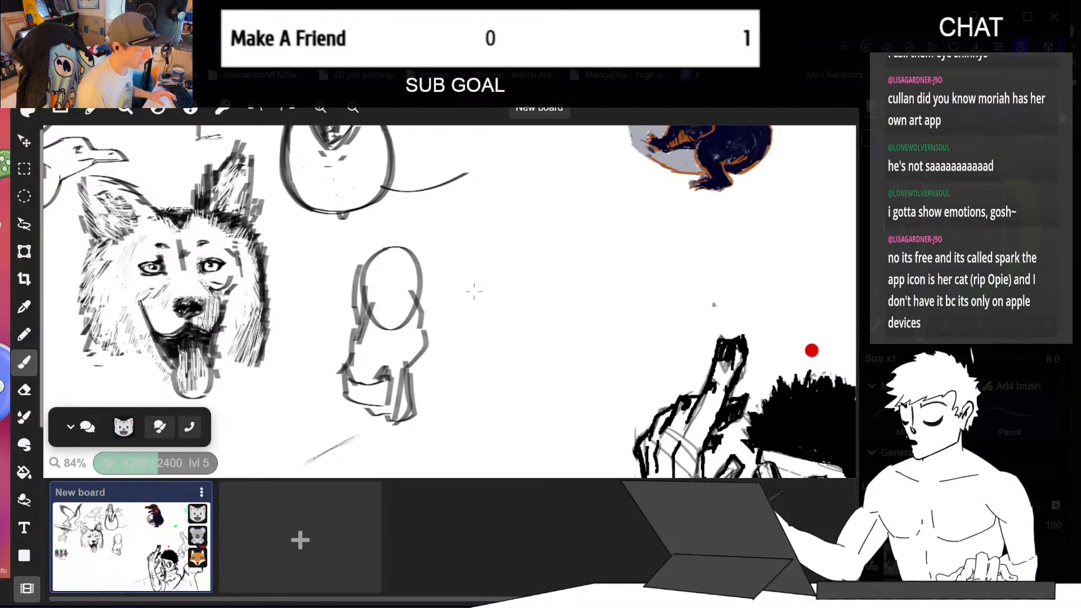
mouse_move(412, 366)
left_mouse_down()
mouse_move(458, 366)
mouse_move(451, 372)
mouse_move(475, 404)
left_mouse_up()
key("ctrl+z")
key("ctrl+z")
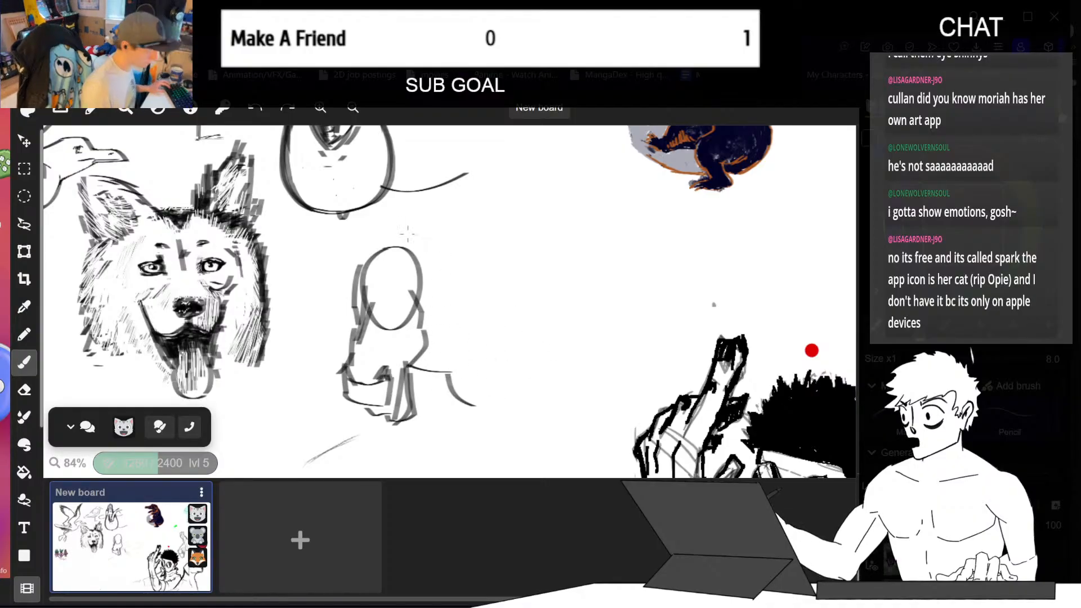
- Rough in the outer contour of the moose's head along both sides and over the top of the oval
left_click_drag(354, 333, 363, 278)
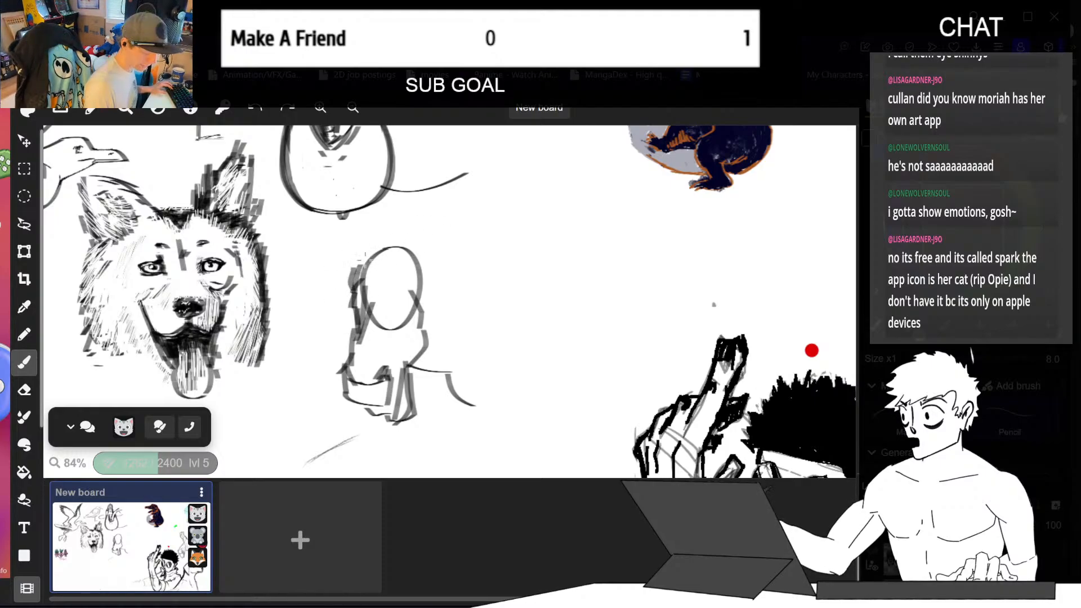
left_click_drag(350, 276, 362, 266)
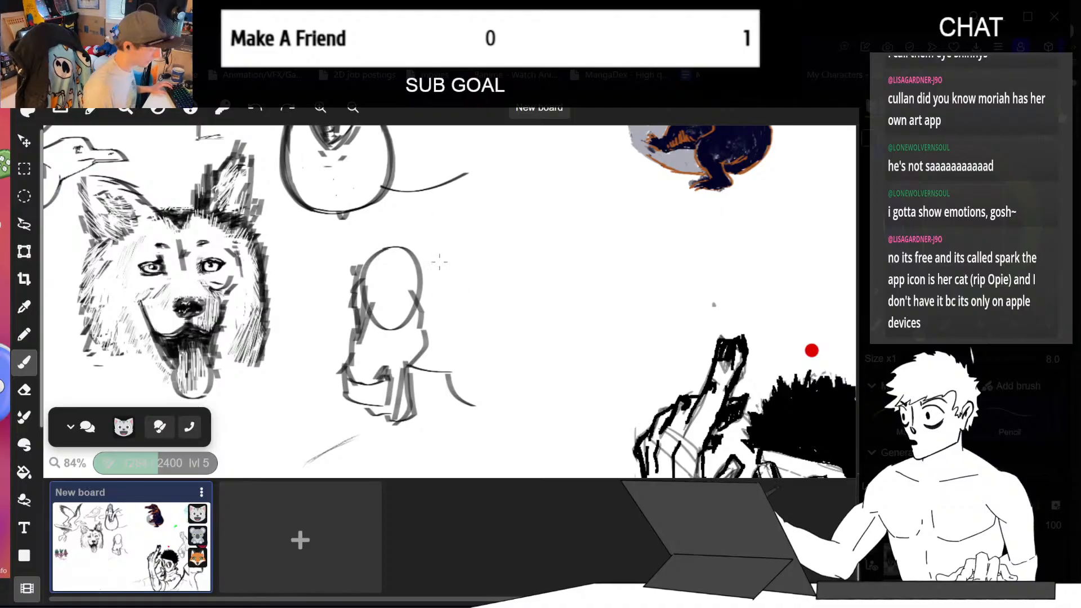
left_click_drag(428, 279, 427, 315)
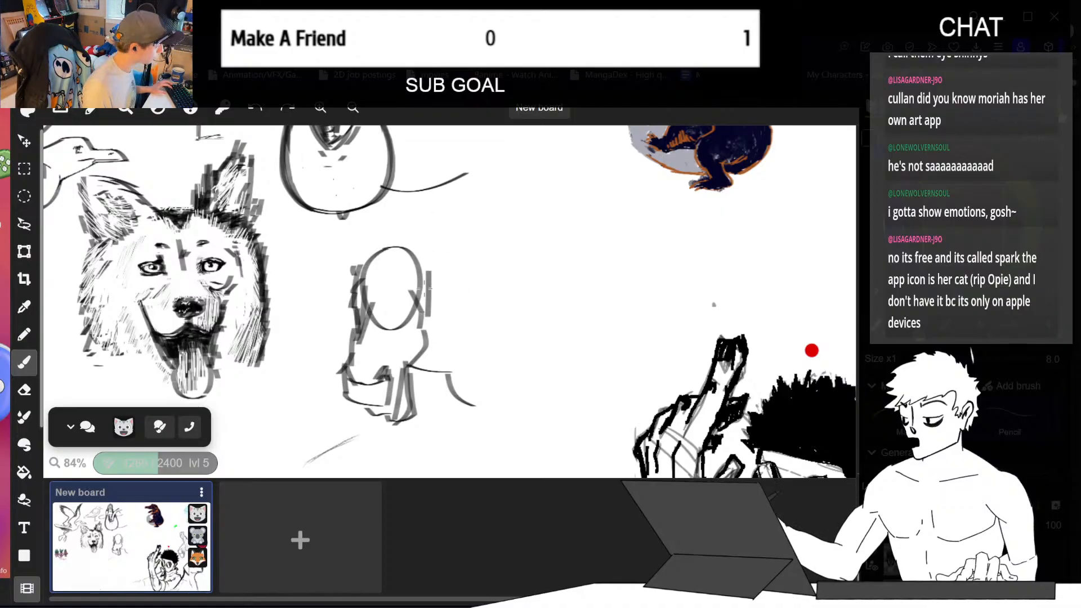
mouse_move(422, 275)
left_mouse_down()
mouse_move(431, 273)
mouse_move(376, 244)
mouse_move(350, 285)
left_mouse_up()
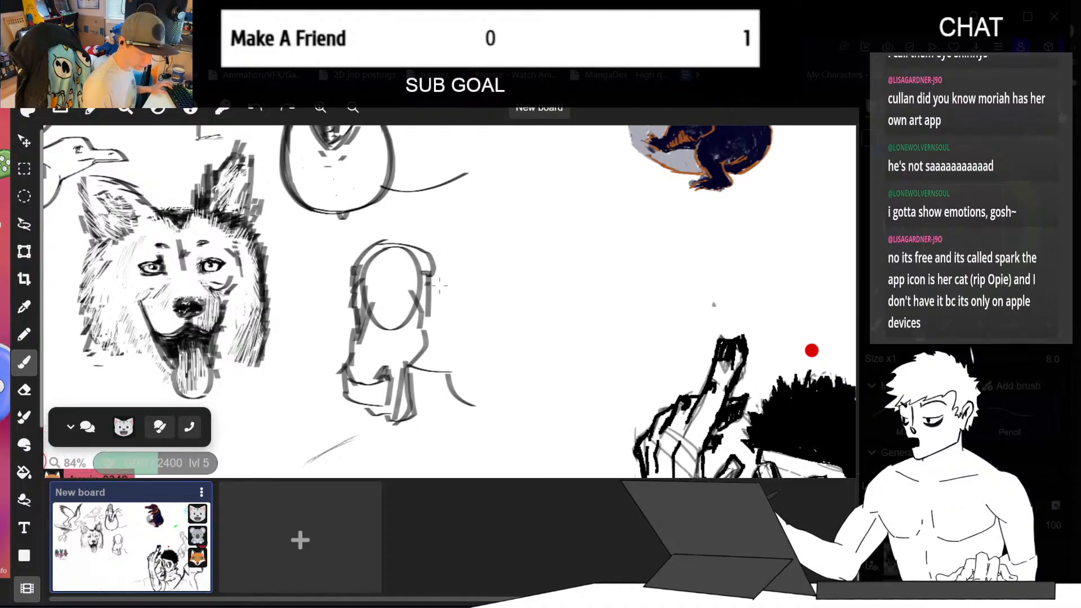
- Draw the cheek and jaw contour down the right side of the moose's head and touch it up with the eraser
mouse_move(431, 270)
left_mouse_down()
mouse_move(440, 333)
mouse_move(424, 394)
left_mouse_up()
key("ctrl+z")
mouse_move(443, 328)
left_mouse_down()
mouse_move(419, 372)
mouse_move(440, 298)
left_mouse_up()
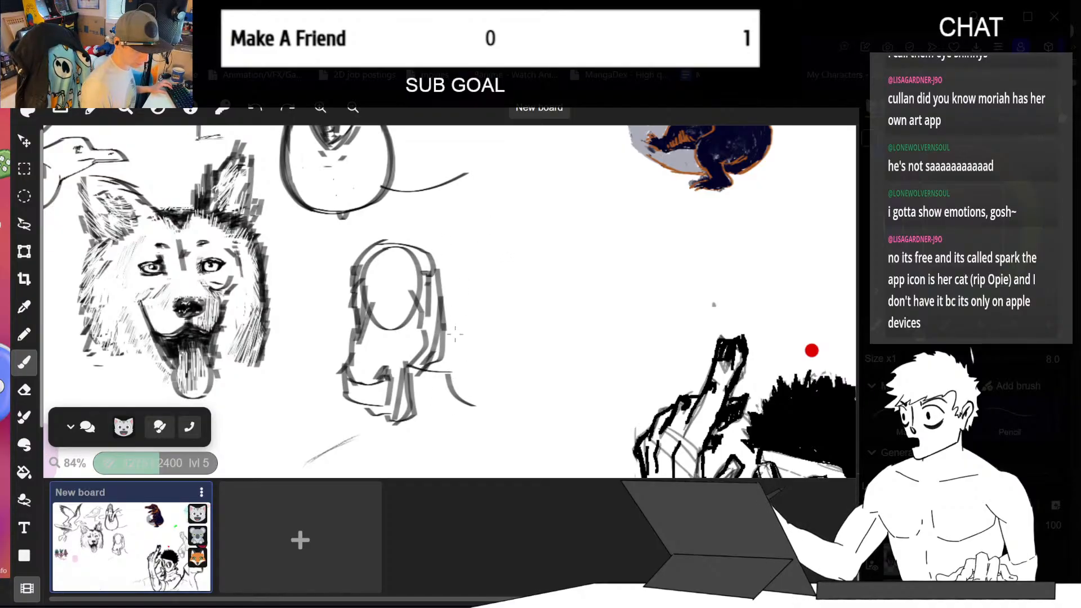
key("e")
mouse_move(439, 339)
left_mouse_down()
mouse_move(440, 351)
mouse_move(444, 308)
mouse_move(439, 345)
left_mouse_up()
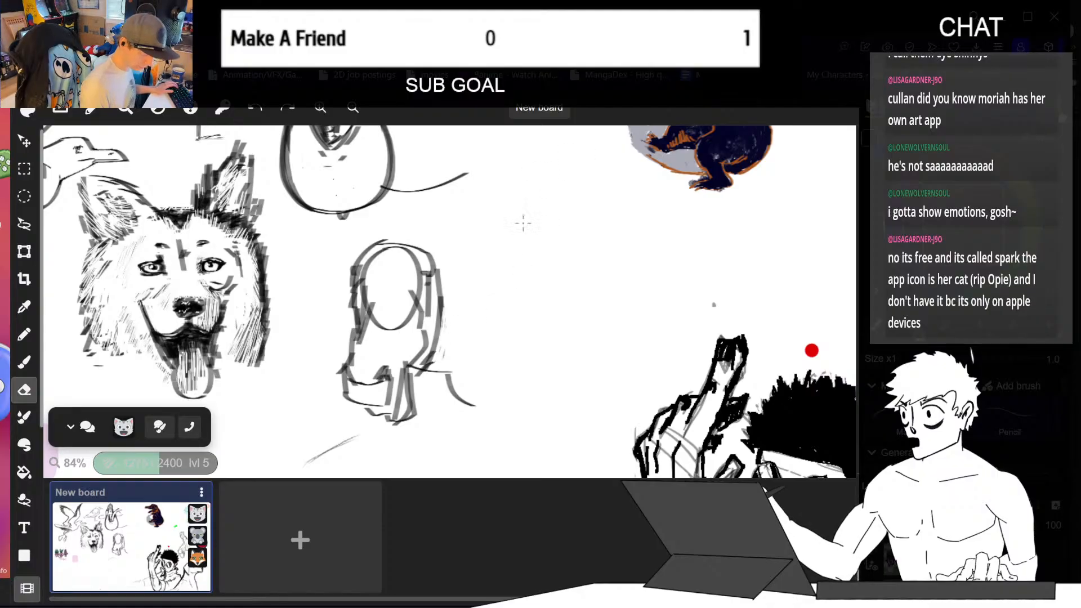
- Brush in the moose's right antler as a long sweeping lower curve ending in the first upright prongs
key("b")
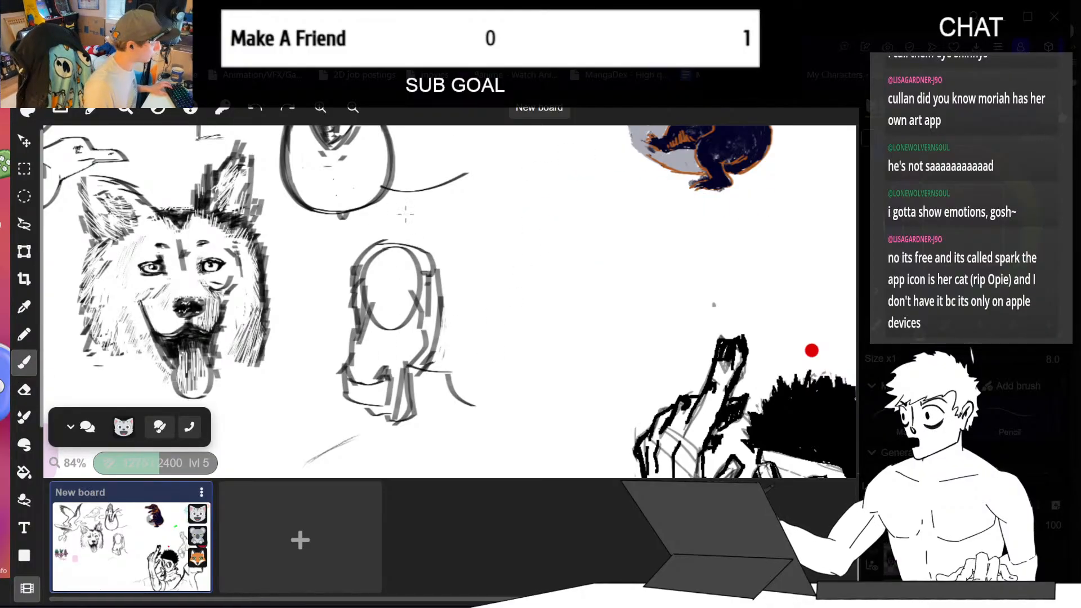
mouse_move(428, 246)
left_mouse_down()
mouse_move(411, 282)
mouse_move(436, 244)
mouse_move(449, 269)
mouse_move(588, 182)
mouse_move(574, 159)
left_mouse_up()
key("ctrl+z")
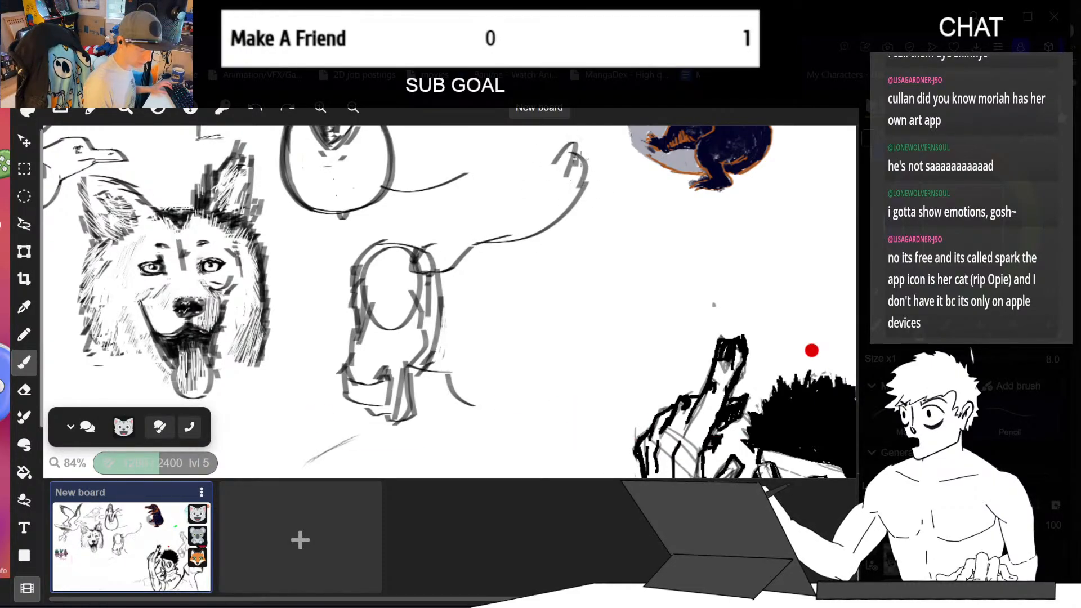
middle_click_drag(576, 126, 543, 178)
key("ctrl+z")
mouse_move(533, 219)
left_mouse_down()
mouse_move(518, 228)
mouse_move(522, 169)
mouse_move(495, 214)
mouse_move(506, 228)
mouse_move(469, 279)
left_mouse_up()
key("ctrl+z")
key("ctrl+z")
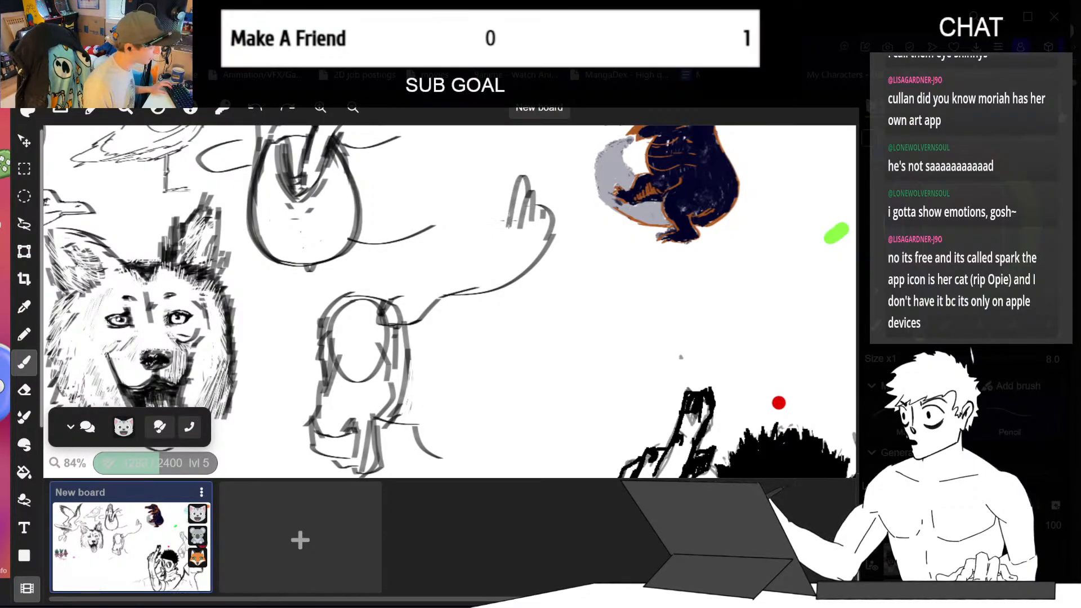
- Complete the right antler's outline with its inner prong, upper edge and forked tine near the head, undoing stray strokes
mouse_move(513, 219)
left_mouse_down()
mouse_move(473, 264)
mouse_move(500, 246)
mouse_move(478, 191)
mouse_move(470, 231)
mouse_move(485, 193)
mouse_move(497, 234)
mouse_move(517, 234)
mouse_move(433, 292)
mouse_move(437, 228)
mouse_move(384, 300)
left_mouse_up()
key("ctrl+z")
key("ctrl+z")
key("ctrl+z")
key("ctrl+z")
key("ctrl+z")
key("ctrl+z")
key("ctrl+z")
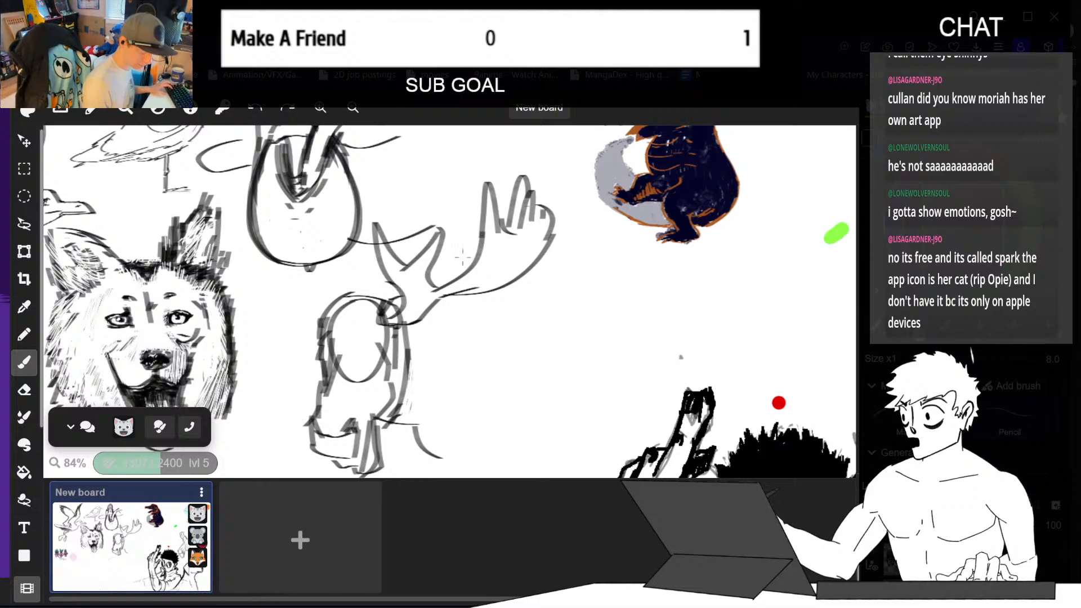
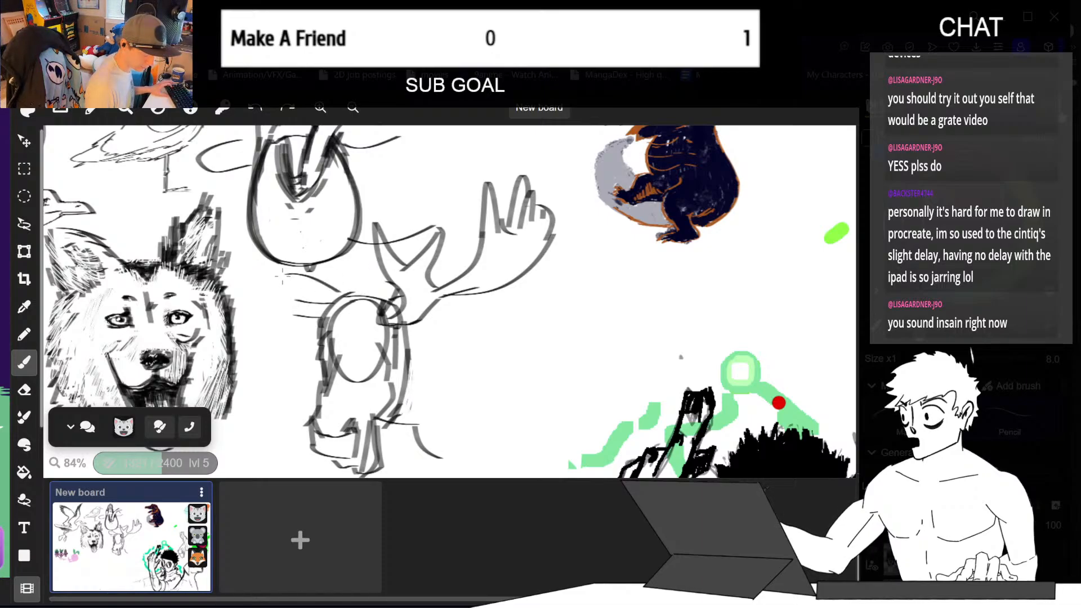
- Draw the ear and the left antler with its upright prongs, curving outward from the moose's head
mouse_move(282, 276)
left_mouse_down()
mouse_move(310, 297)
mouse_move(252, 248)
left_mouse_up()
key("ctrl+z")
key("ctrl+z")
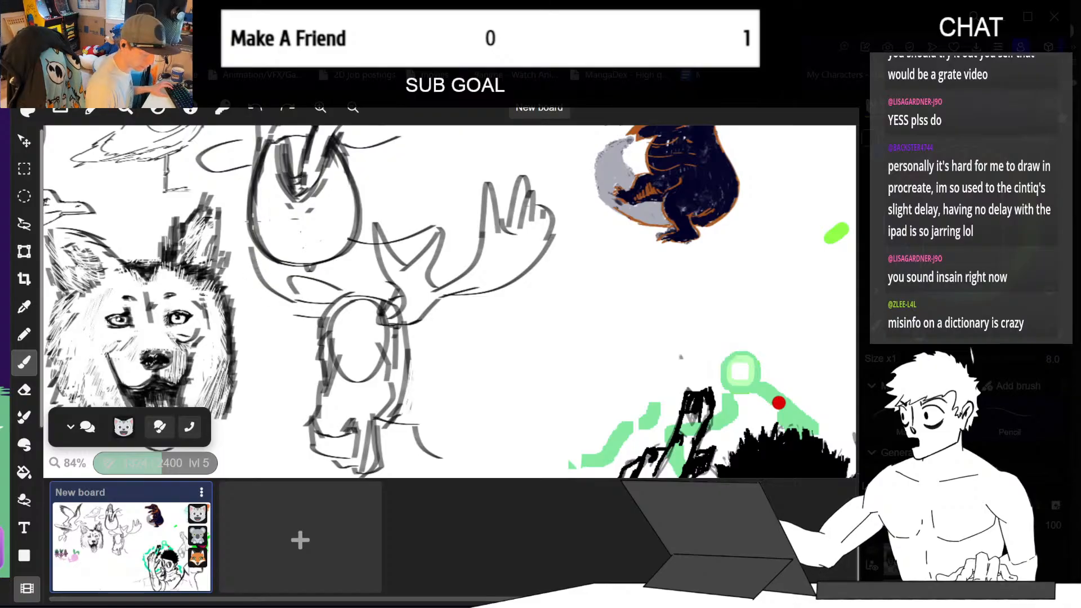
mouse_move(289, 316)
left_mouse_down()
mouse_move(240, 293)
mouse_move(255, 220)
mouse_move(245, 253)
mouse_move(228, 189)
left_mouse_up()
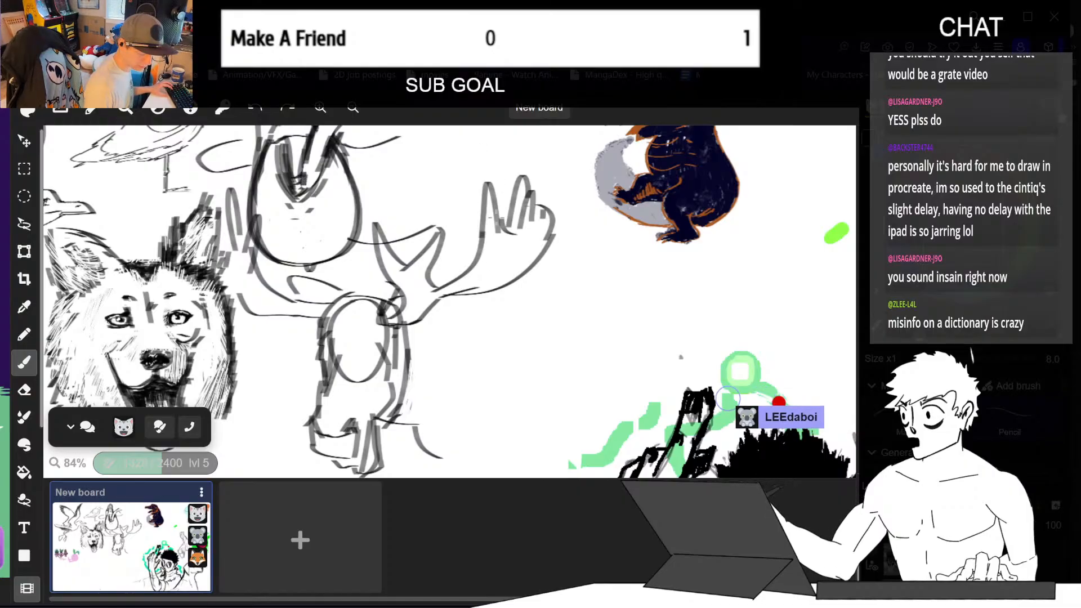
- Shade the right side of the moose's face and hatch down the cheek into the neck lines
left_click_drag(385, 349, 381, 366)
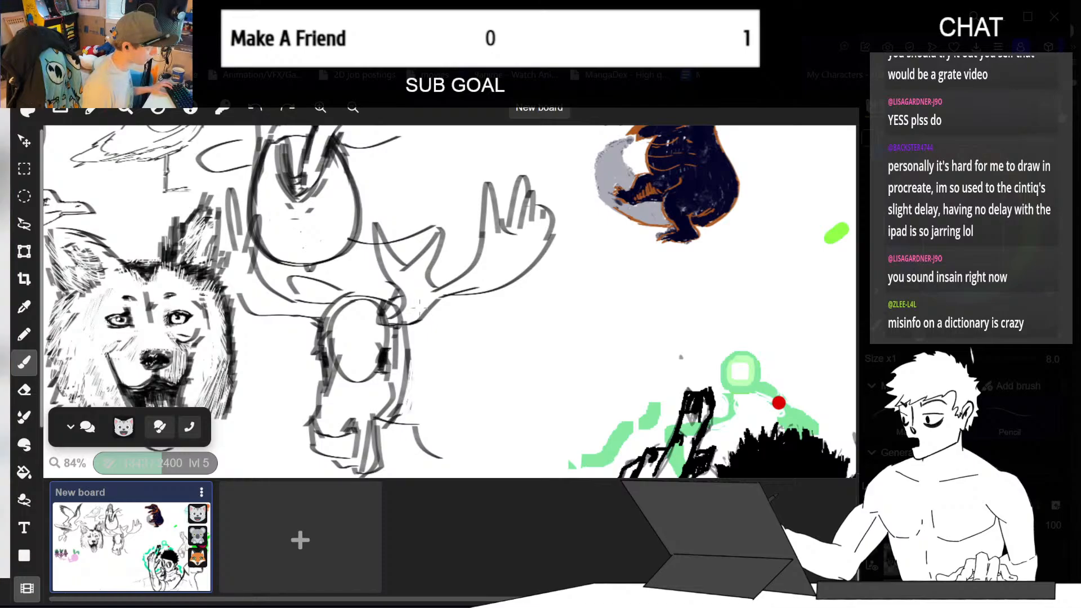
left_click_drag(381, 342, 386, 377)
key("ctrl+z")
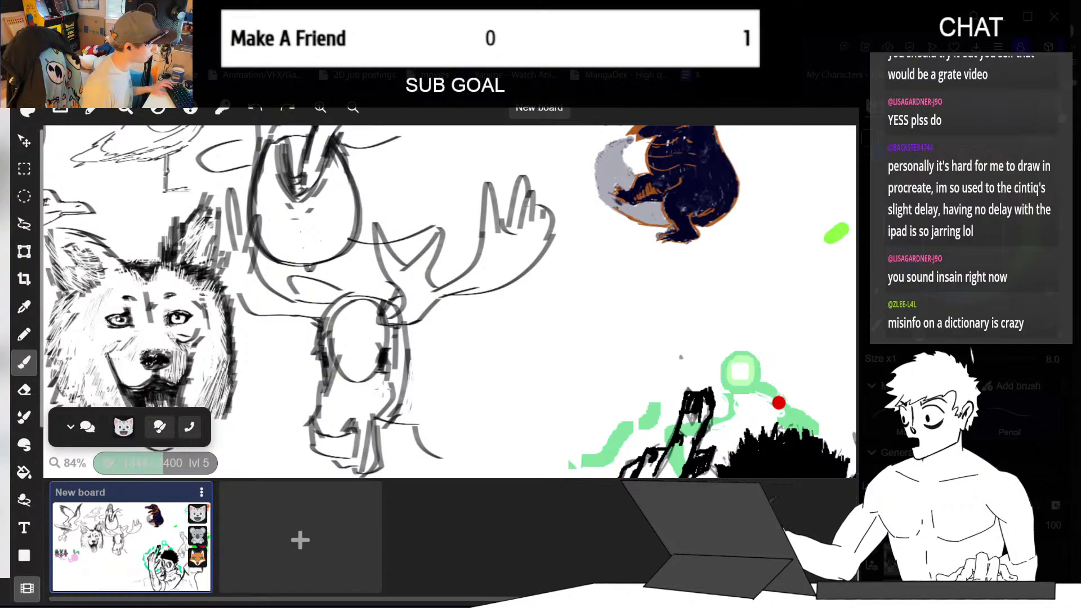
key("ctrl+z")
mouse_move(385, 375)
left_mouse_down()
mouse_move(382, 412)
mouse_move(401, 361)
mouse_move(408, 414)
mouse_move(448, 389)
mouse_move(416, 416)
mouse_move(438, 453)
left_mouse_up()
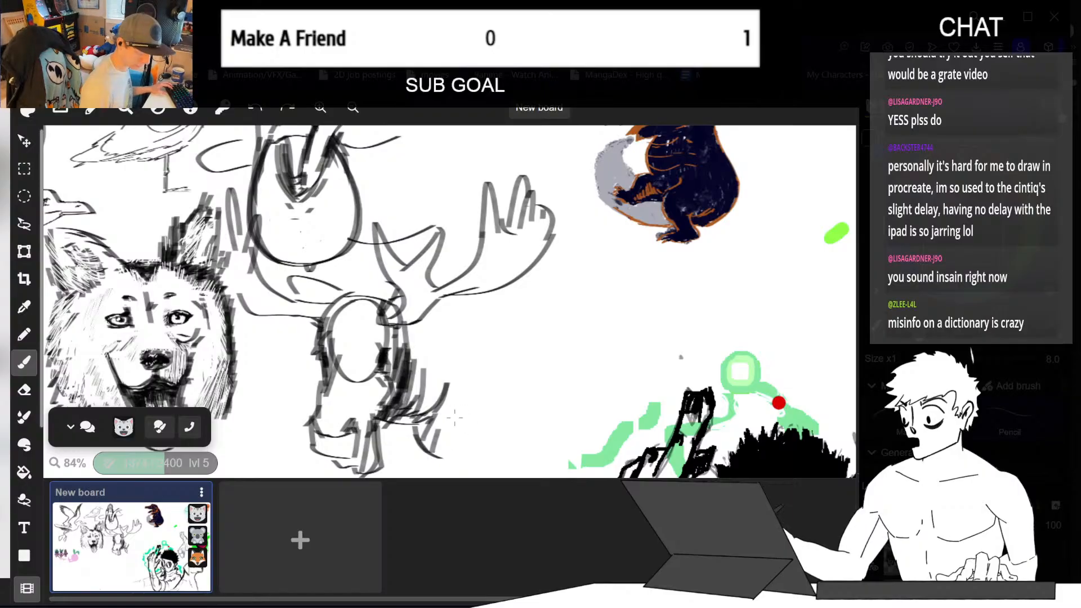
- Darken the moose's muzzle, mouth and chin with short hatching strokes
mouse_move(365, 452)
left_mouse_down()
mouse_move(352, 466)
mouse_move(373, 435)
mouse_move(376, 465)
mouse_move(361, 446)
left_mouse_up()
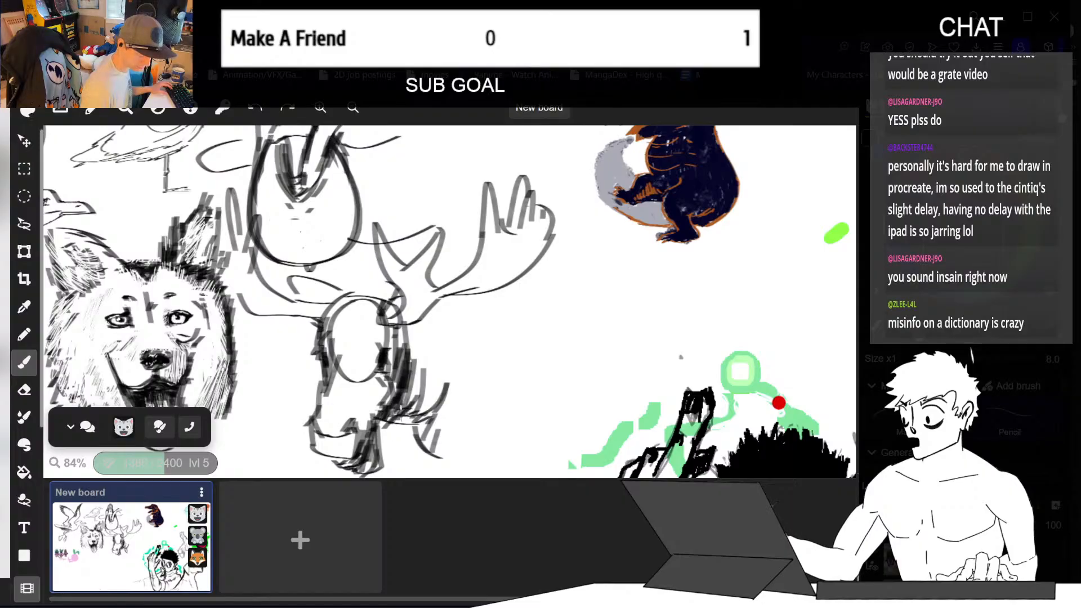
mouse_move(338, 385)
left_mouse_down()
mouse_move(333, 450)
mouse_move(320, 442)
mouse_move(344, 420)
mouse_move(344, 450)
left_mouse_up()
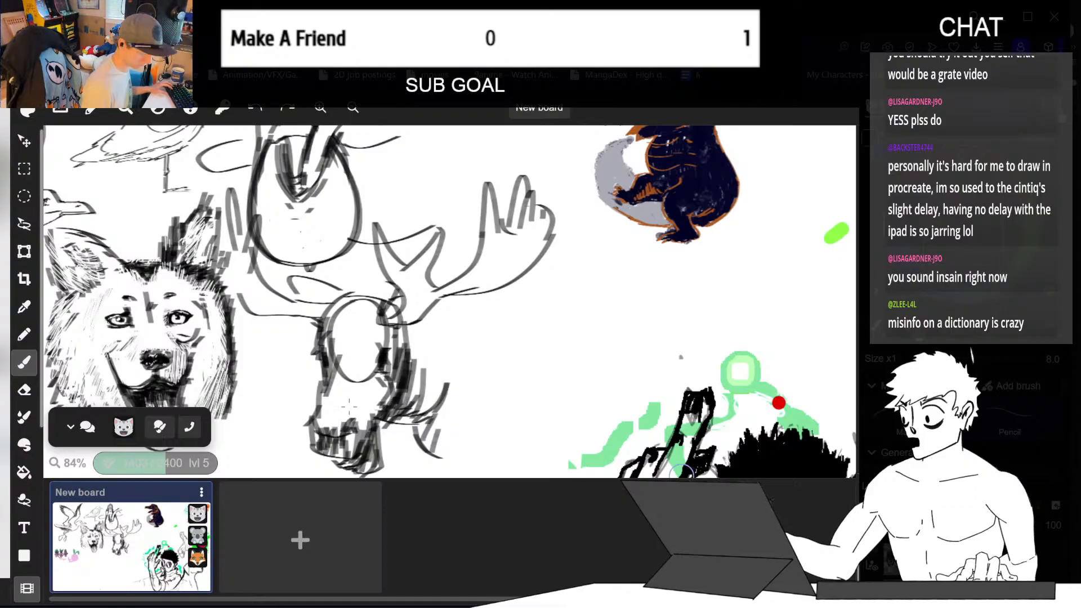
mouse_move(349, 407)
left_mouse_down()
mouse_move(338, 430)
mouse_move(365, 433)
mouse_move(386, 399)
left_mouse_up()
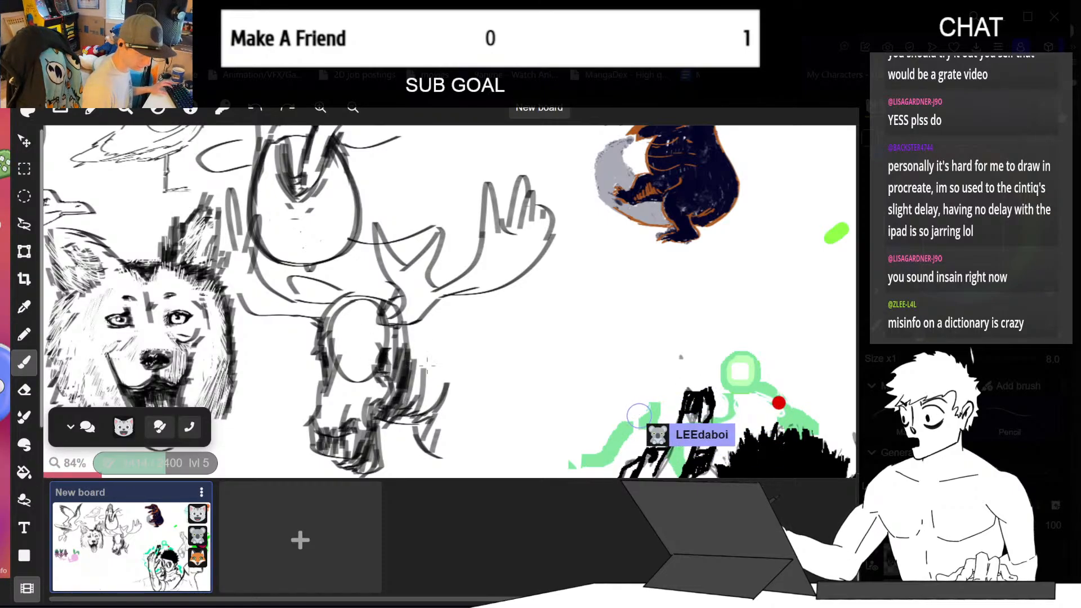
- Deepen the shading along the cheek and neck edge, and block in a small dark patch on the moose's forehead
left_click_drag(400, 342, 400, 373)
left_click_drag(433, 337, 419, 369)
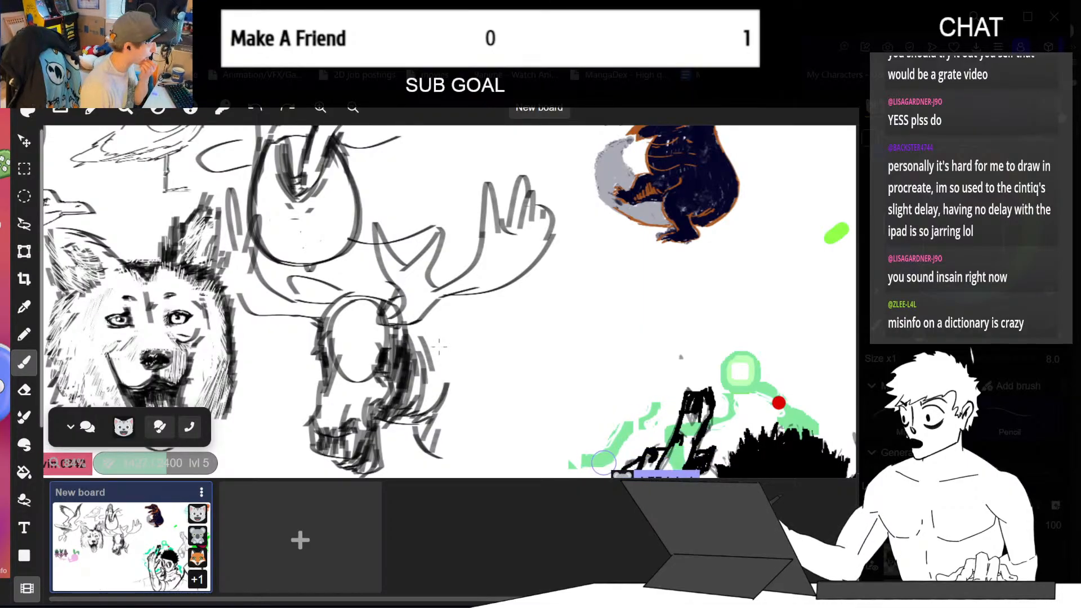
left_click_drag(352, 327, 351, 345)
mouse_move(357, 331)
left_mouse_down()
mouse_move(361, 346)
mouse_move(347, 343)
left_mouse_up()
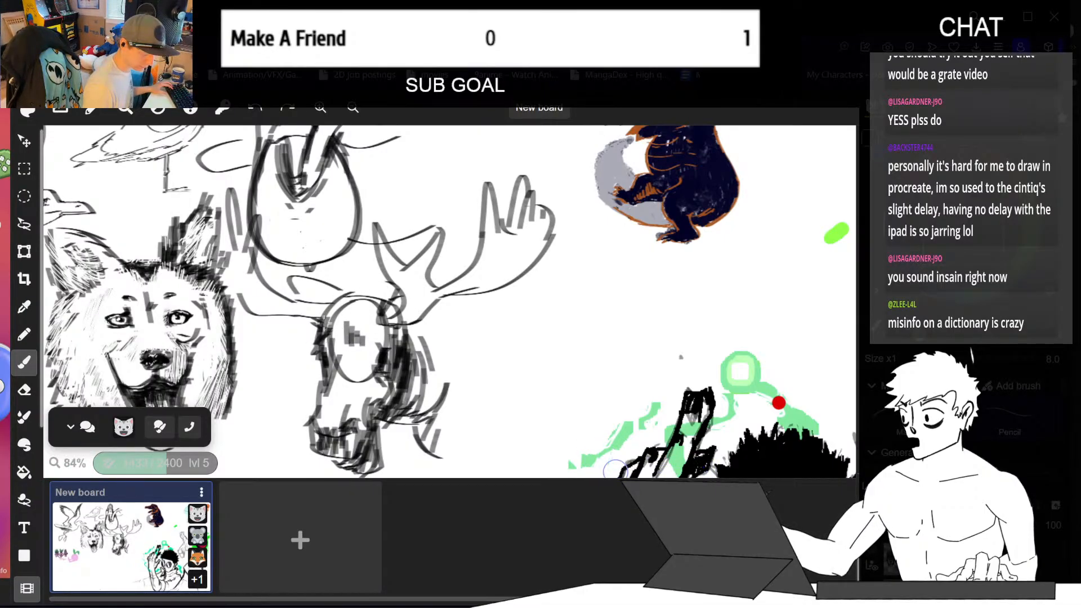
- Shade the inside of the moose's ear and thicken the hatching where it joins the top of the head
mouse_move(323, 321)
left_mouse_down()
mouse_move(325, 336)
mouse_move(346, 303)
left_mouse_up()
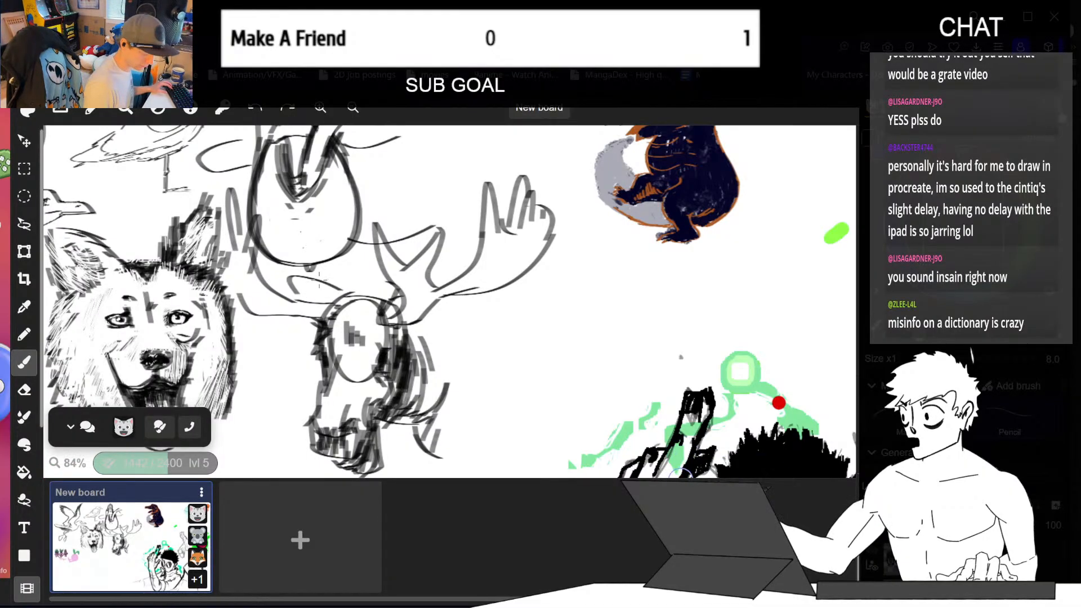
left_click_drag(288, 276, 340, 288)
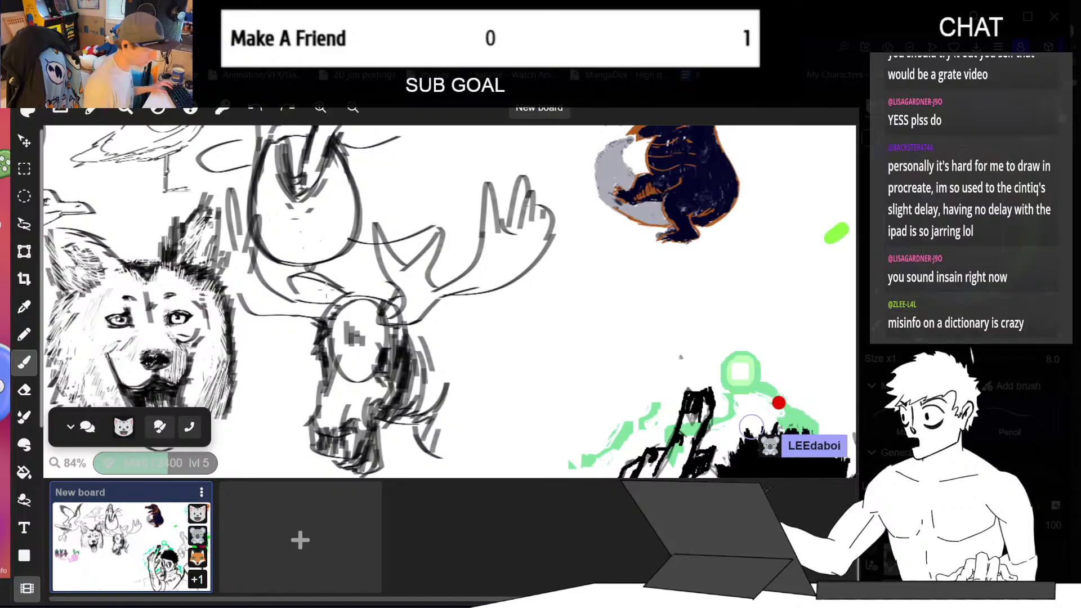
left_click_drag(318, 286, 328, 295)
left_click_drag(313, 286, 340, 303)
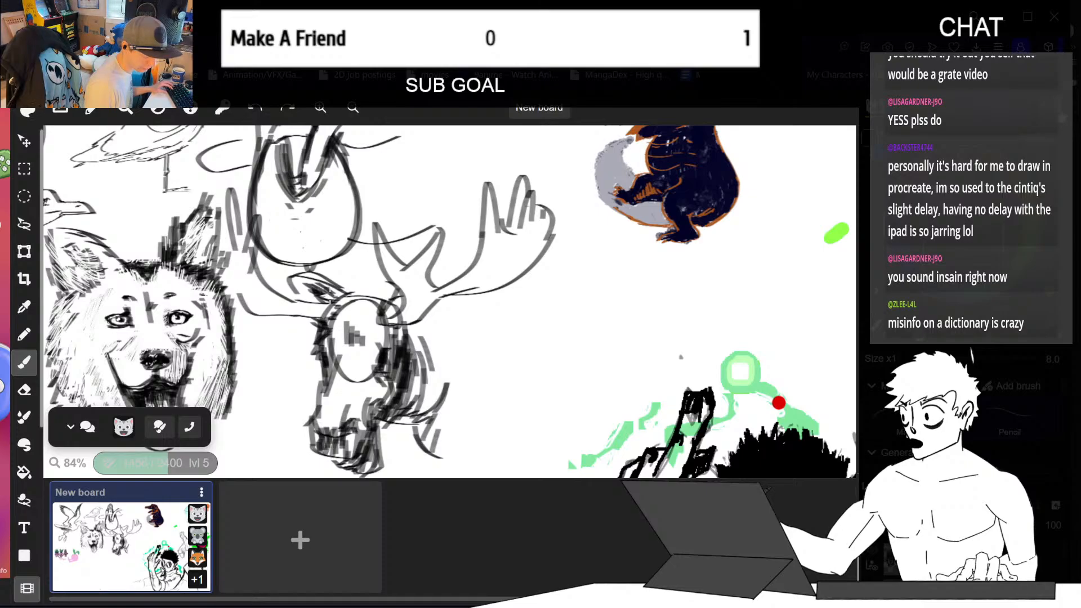
left_click_drag(324, 306, 337, 296)
left_click_drag(326, 306, 337, 295)
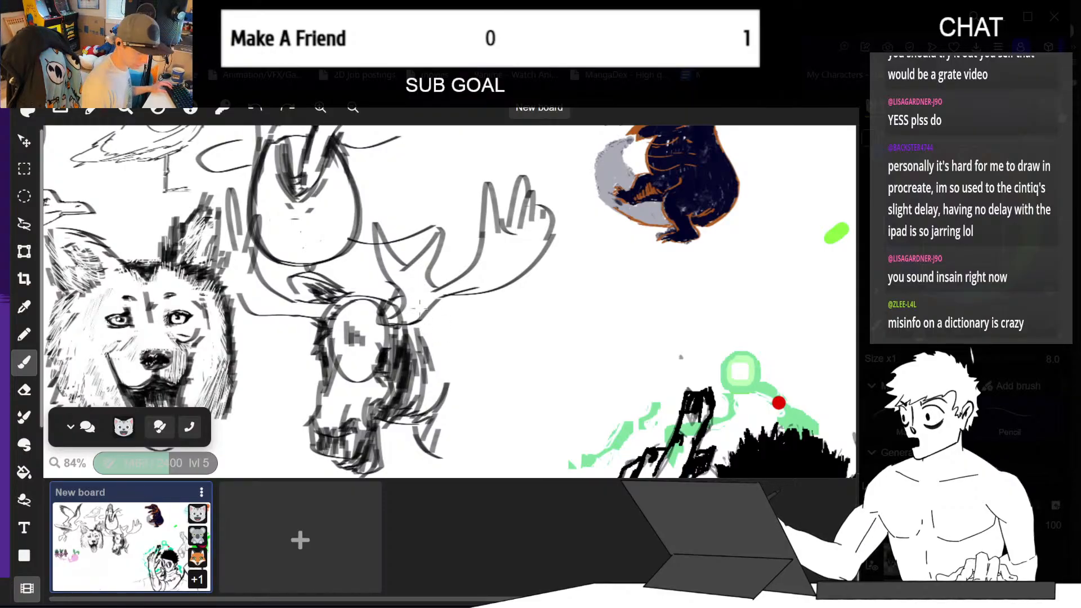
- Hatch shading along the undersides and bases of both antlers and the forked tine, giving them darker, thicker contours
mouse_move(420, 291)
left_mouse_down()
mouse_move(400, 320)
mouse_move(532, 262)
mouse_move(543, 242)
mouse_move(479, 279)
mouse_move(492, 248)
mouse_move(476, 284)
mouse_move(518, 221)
mouse_move(510, 260)
mouse_move(541, 239)
mouse_move(498, 282)
mouse_move(544, 222)
left_mouse_up()
left_click_drag(475, 288, 517, 265)
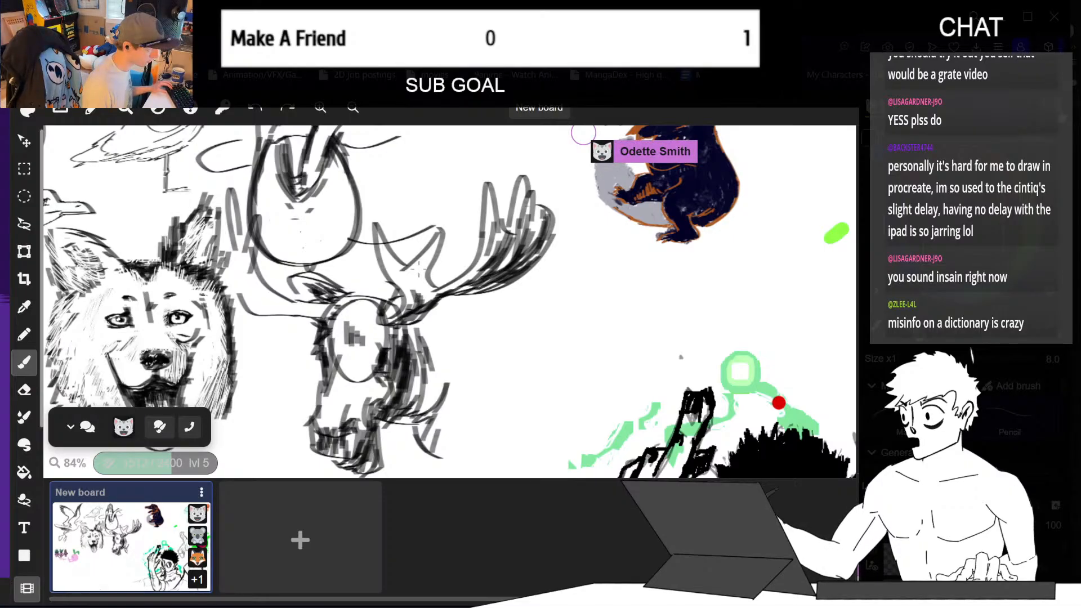
left_click_drag(418, 269, 424, 292)
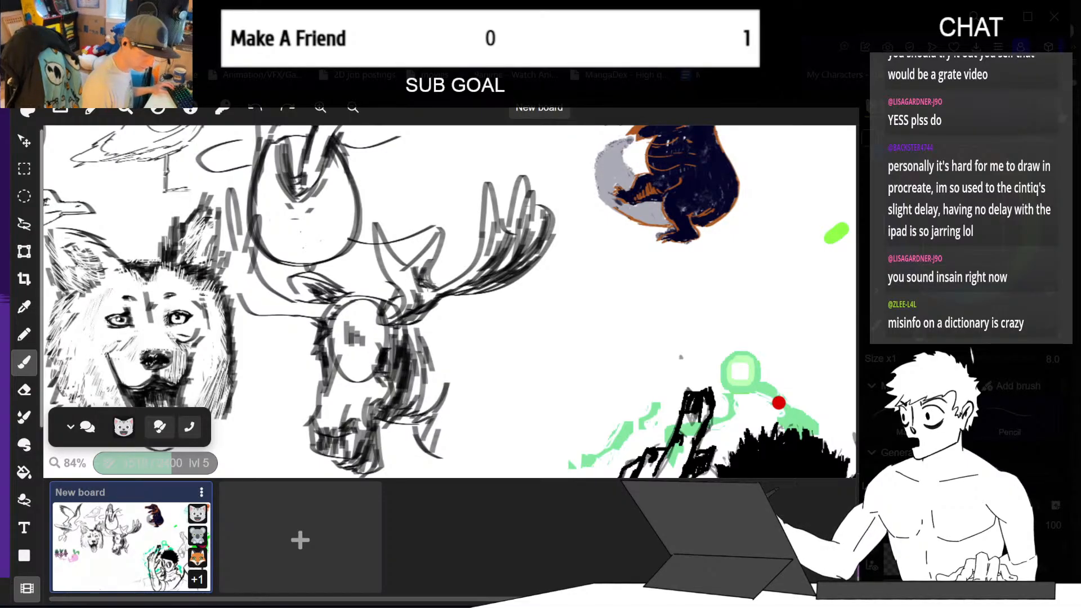
mouse_move(403, 279)
left_mouse_down()
mouse_move(391, 265)
mouse_move(417, 284)
left_mouse_up()
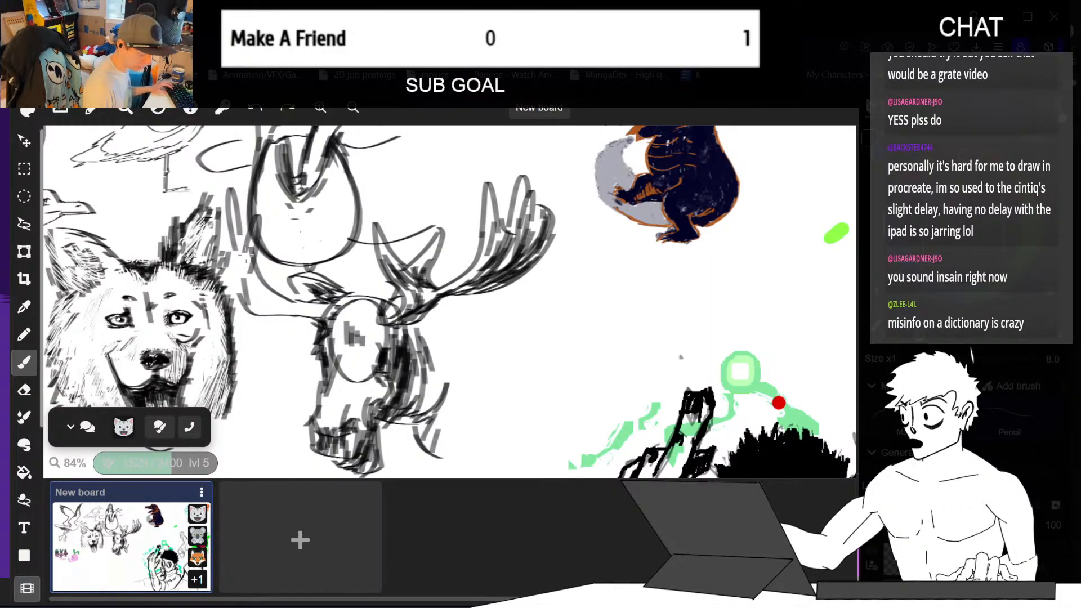
mouse_move(243, 256)
left_mouse_down()
mouse_move(251, 301)
mouse_move(275, 313)
mouse_move(335, 308)
left_mouse_up()
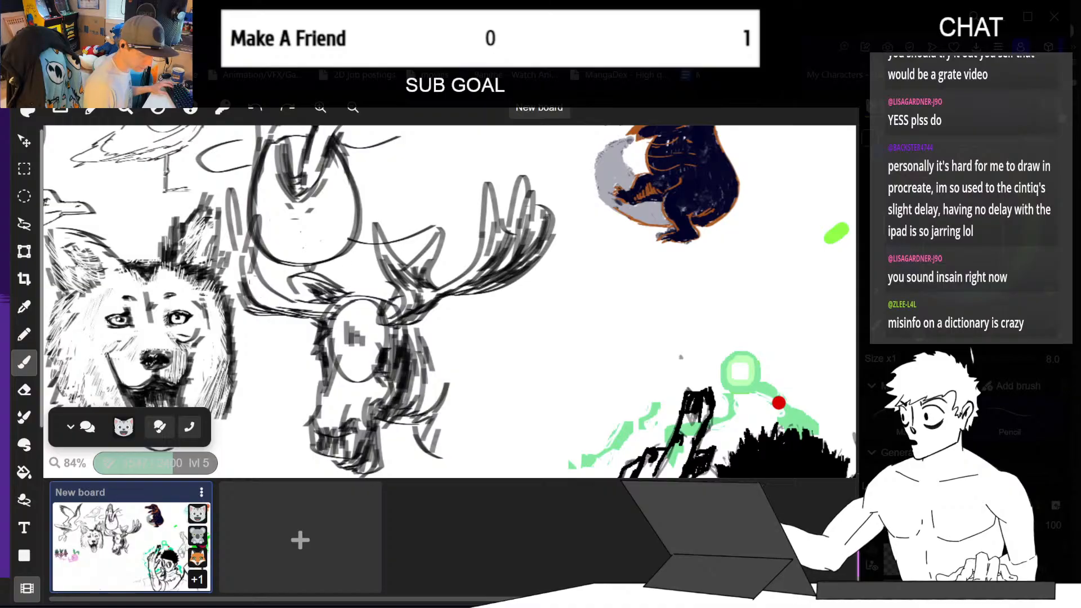
mouse_move(248, 280)
left_mouse_down()
mouse_move(287, 311)
mouse_move(278, 310)
mouse_move(306, 305)
left_mouse_up()
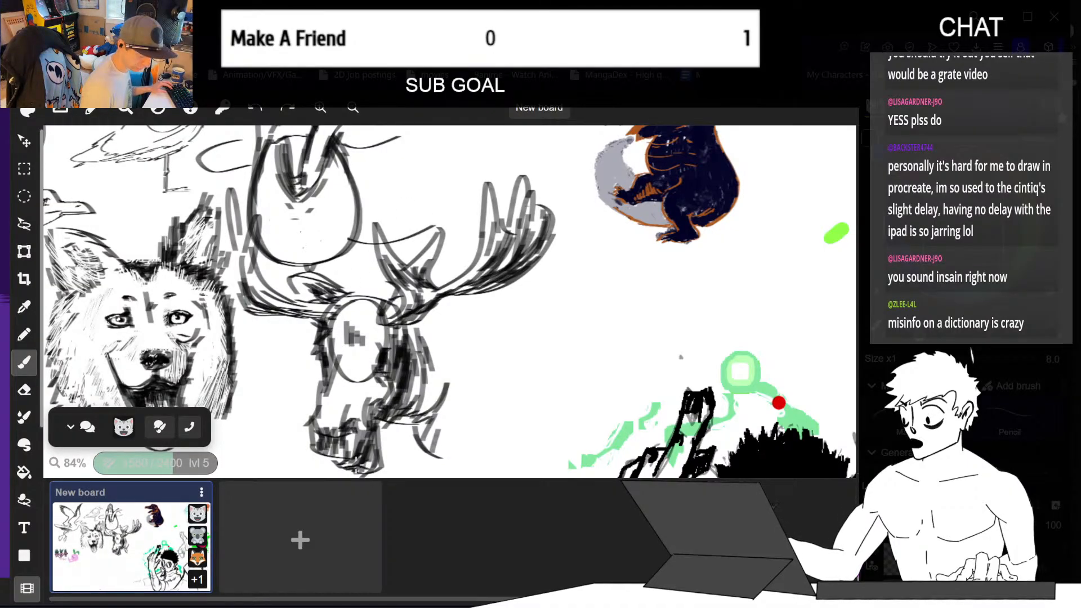
- Darken the moose's chin and throat with dense strokes and reinforce the neck lines below the jaw
left_click_drag(356, 465, 369, 473)
key("space")
left_click_drag(479, 394, 488, 363)
mouse_move(366, 434)
left_mouse_down()
mouse_move(382, 446)
mouse_move(390, 402)
left_mouse_up()
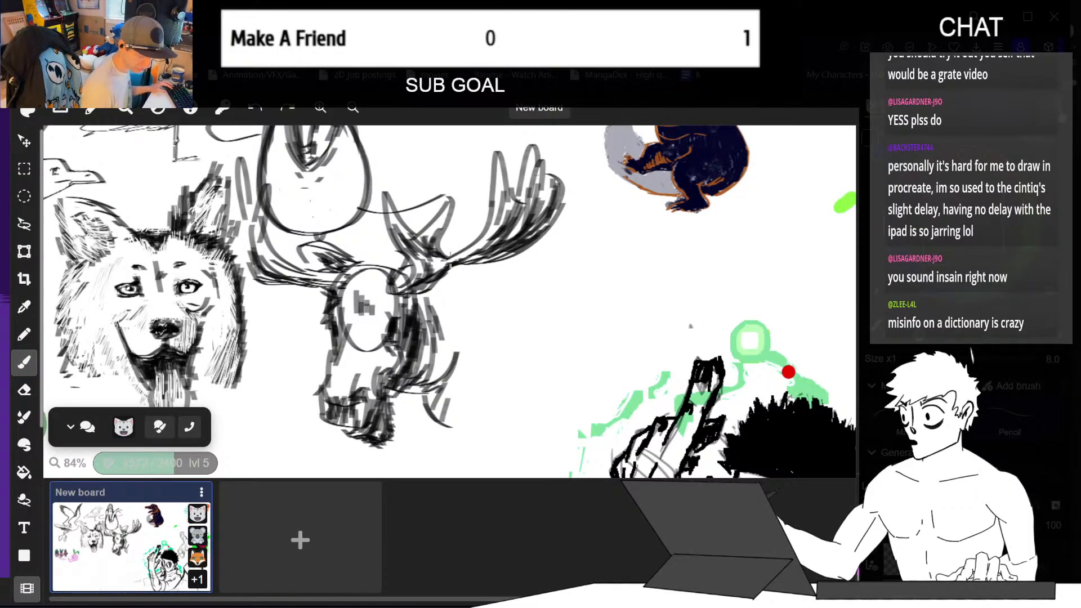
left_click_drag(383, 426, 374, 444)
left_click_drag(390, 419, 378, 436)
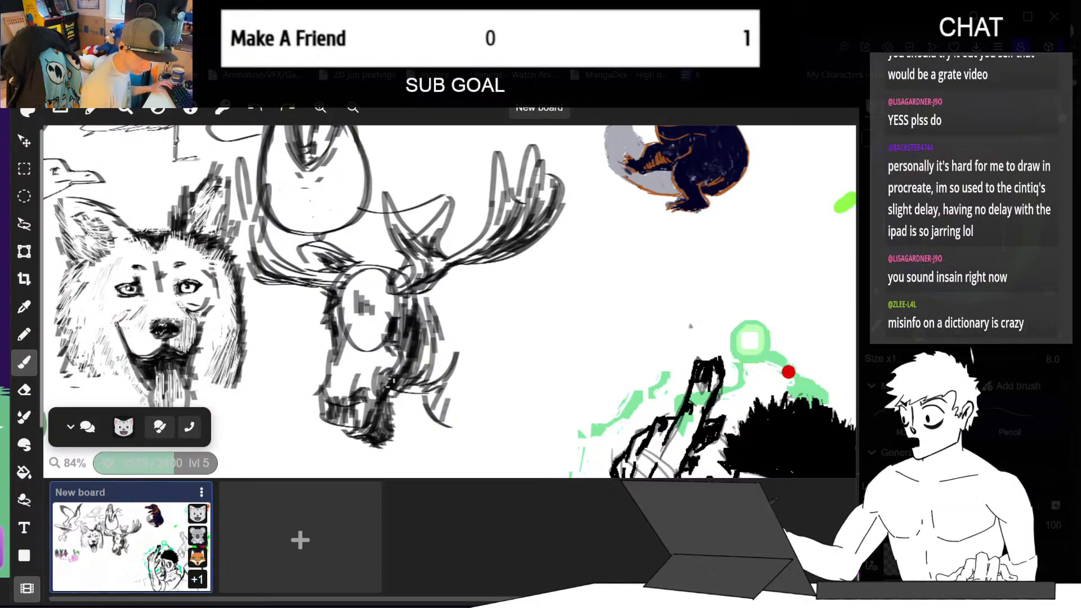
mouse_move(406, 379)
left_mouse_down()
mouse_move(389, 394)
mouse_move(416, 396)
mouse_move(445, 427)
left_mouse_up()
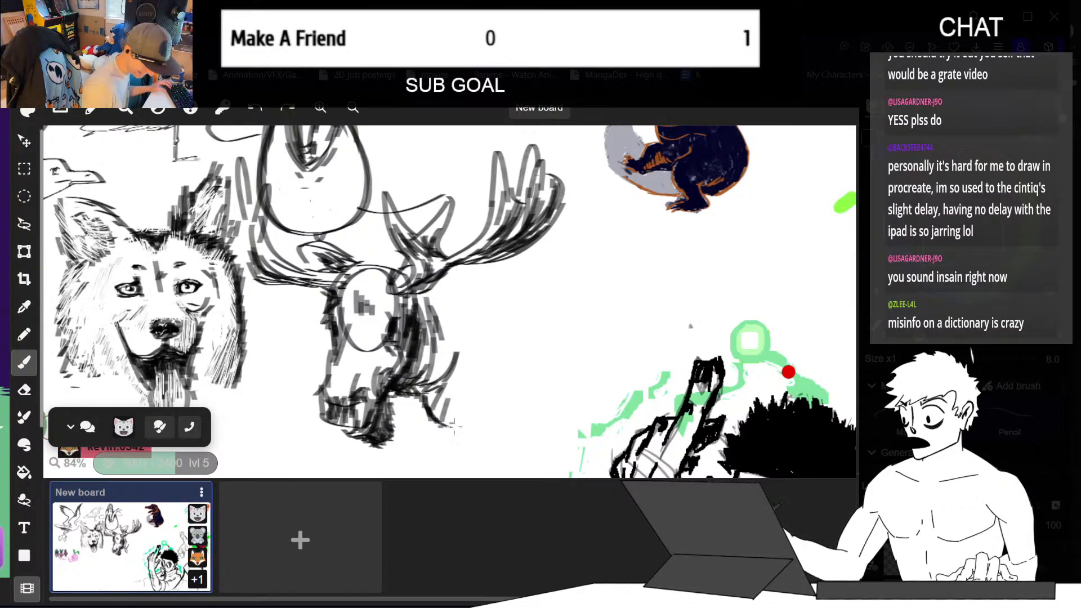
- Extend the dark hatching along the moose's throat and the neck fringe below the jaw
left_click_drag(427, 387, 440, 421)
mouse_move(419, 382)
left_mouse_down()
mouse_move(442, 406)
mouse_move(414, 394)
left_mouse_up()
mouse_move(433, 354)
left_mouse_down()
mouse_move(422, 386)
mouse_move(436, 410)
mouse_move(421, 369)
mouse_move(389, 360)
left_mouse_up()
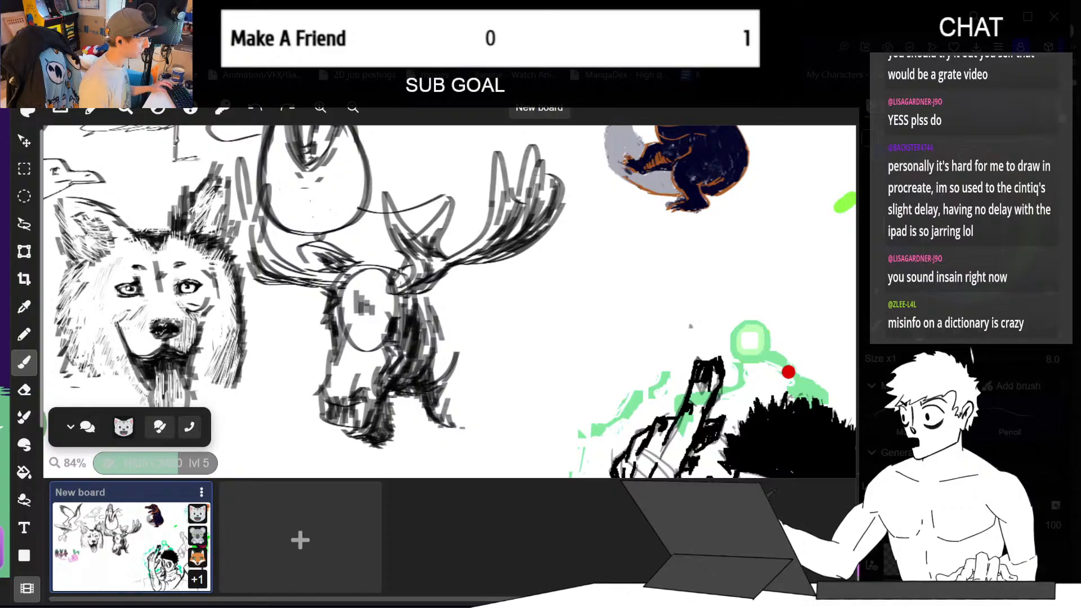
- Hatch the moose's muzzle, break the shading and lower construction oval into fine highlights with the eraser, and reinforce the muzzle's shadowed edge
left_click_drag(371, 344, 363, 387)
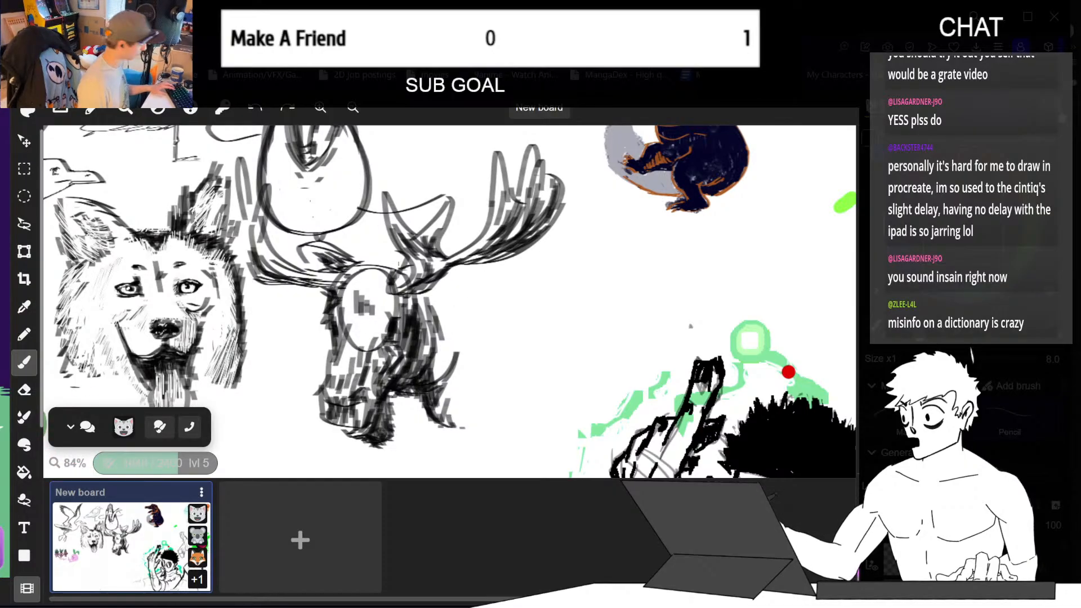
key("e")
mouse_move(332, 380)
left_mouse_down()
mouse_move(366, 360)
mouse_move(377, 387)
left_mouse_up()
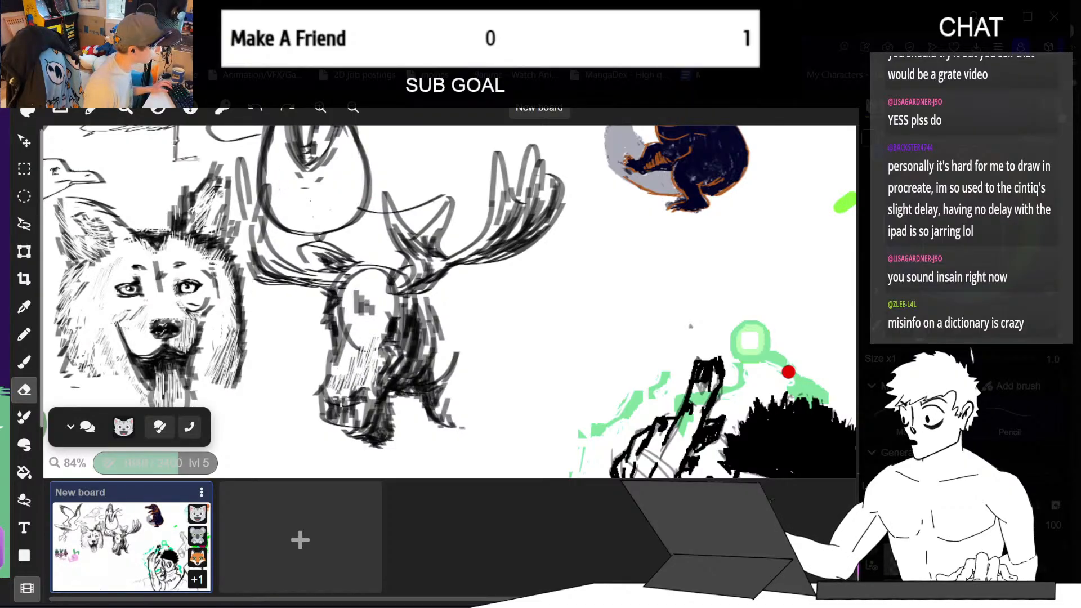
key("b")
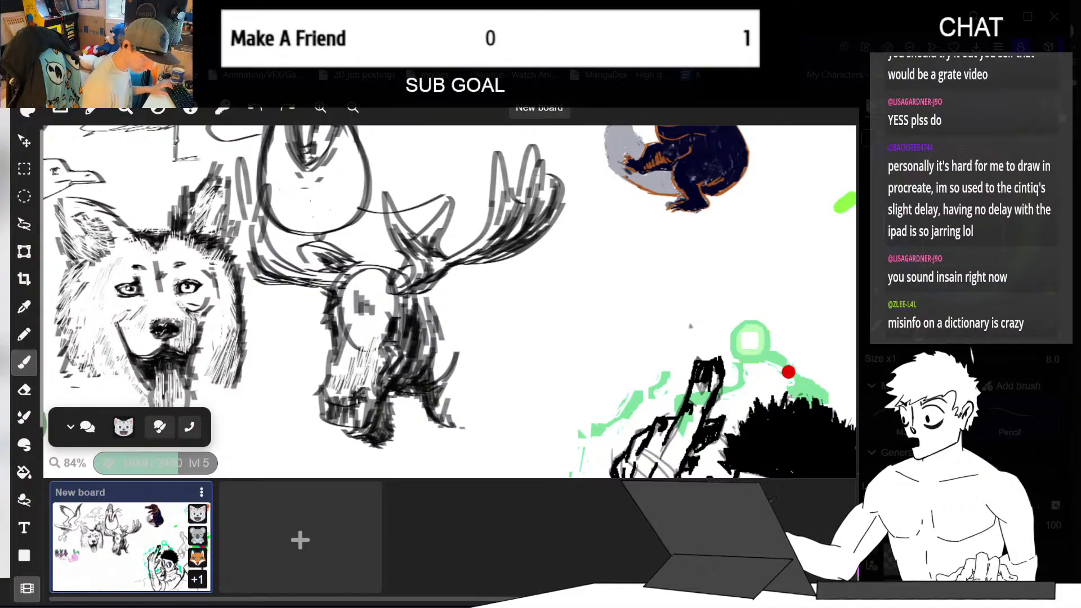
mouse_move(356, 396)
left_mouse_down()
mouse_move(338, 428)
mouse_move(332, 419)
mouse_move(398, 350)
left_mouse_up()
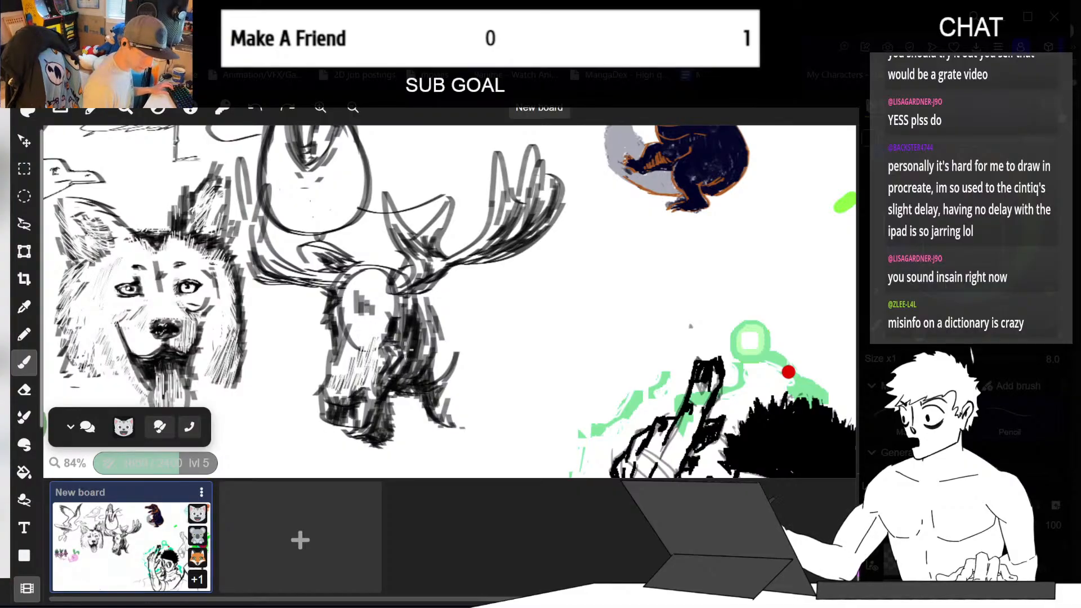
- Darken the moose's nostril and mouth area, then erase small highlights between the nose and the chin
mouse_move(342, 402)
left_mouse_down()
mouse_move(326, 395)
mouse_move(367, 390)
mouse_move(361, 409)
left_mouse_up()
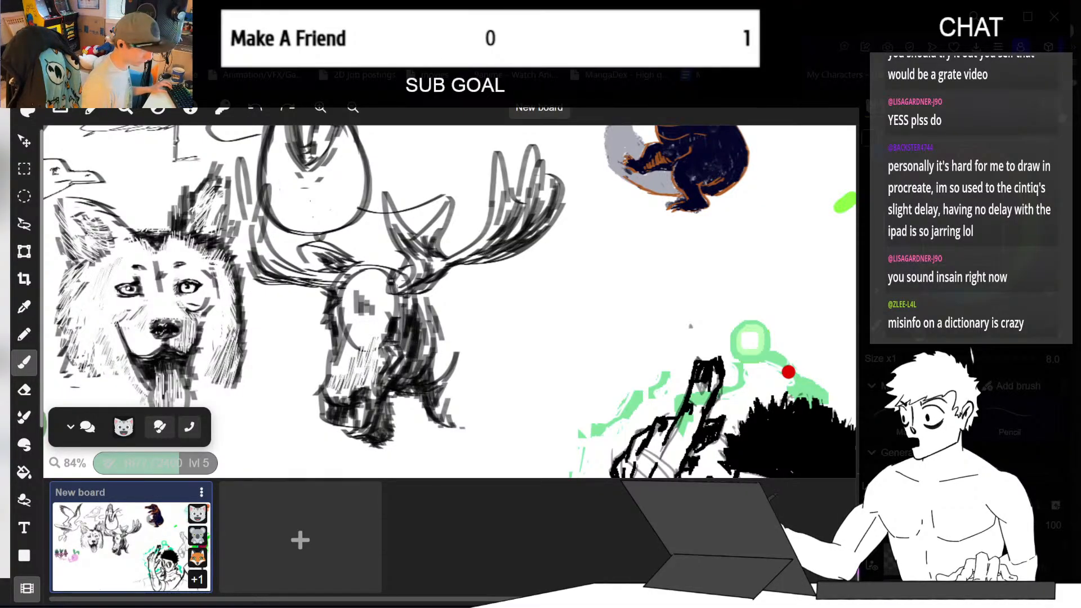
key("e")
mouse_move(359, 417)
left_mouse_down()
mouse_move(353, 424)
mouse_move(356, 415)
left_mouse_up()
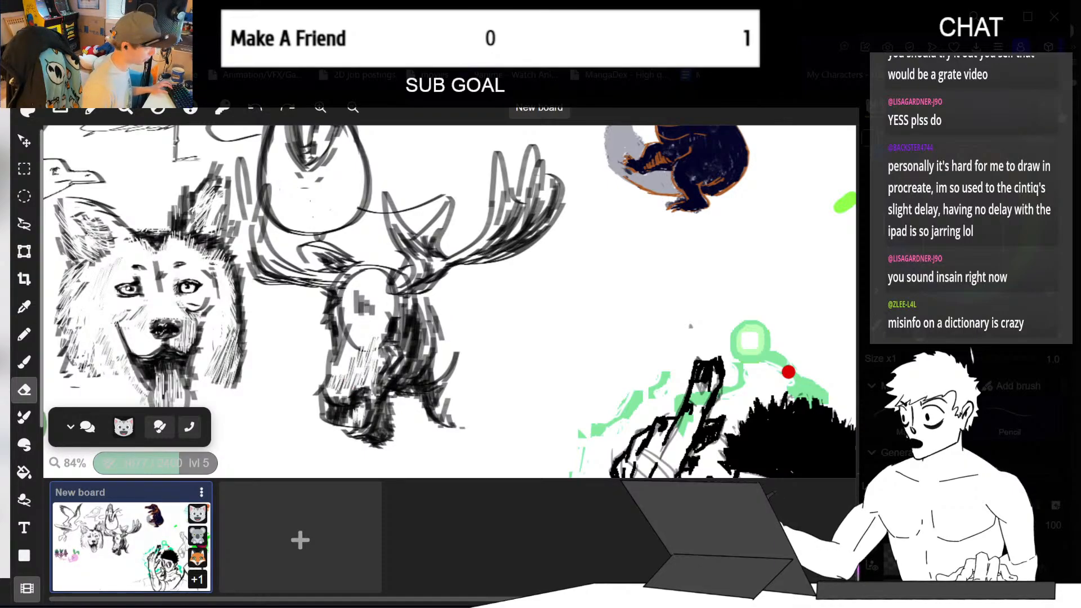
left_click_drag(364, 426, 354, 428)
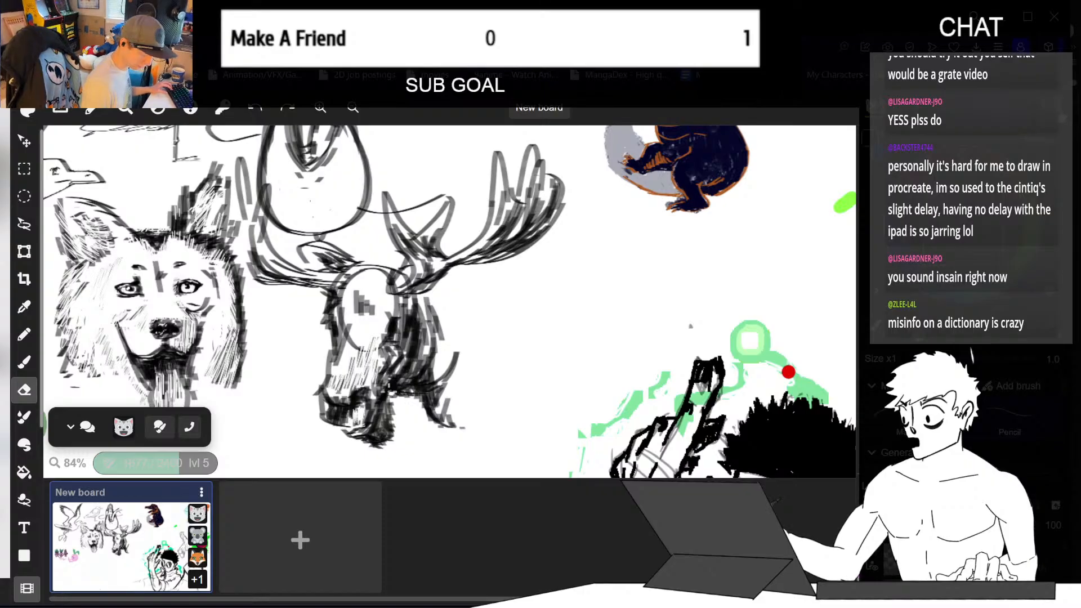
key("b")
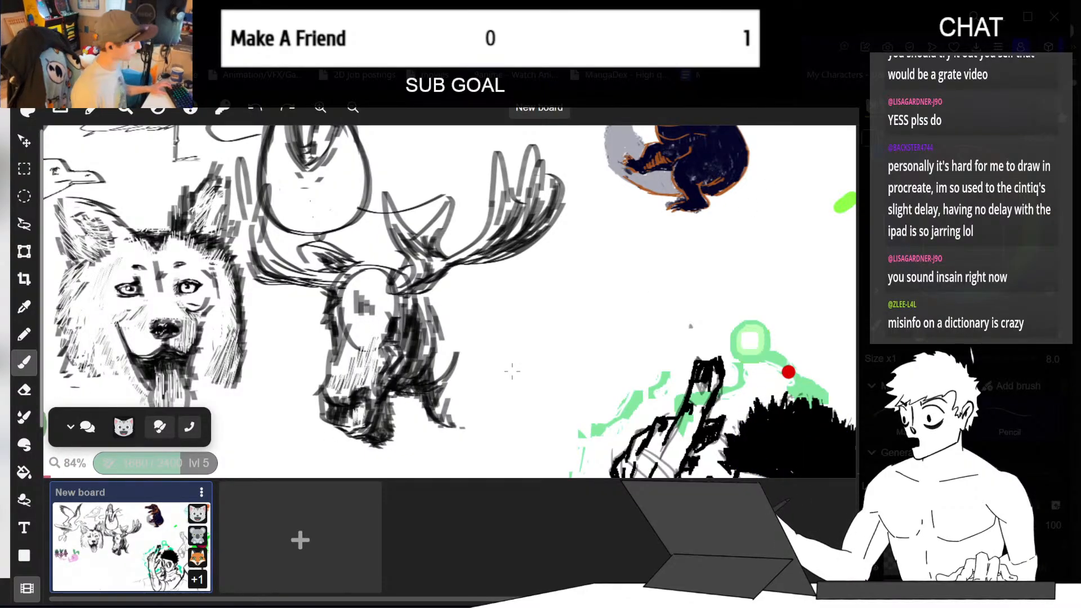
- Erase the construction oval and thin the forehead patch into fine streaks, then darken the edge beside the brow on the shadowed side
key("e")
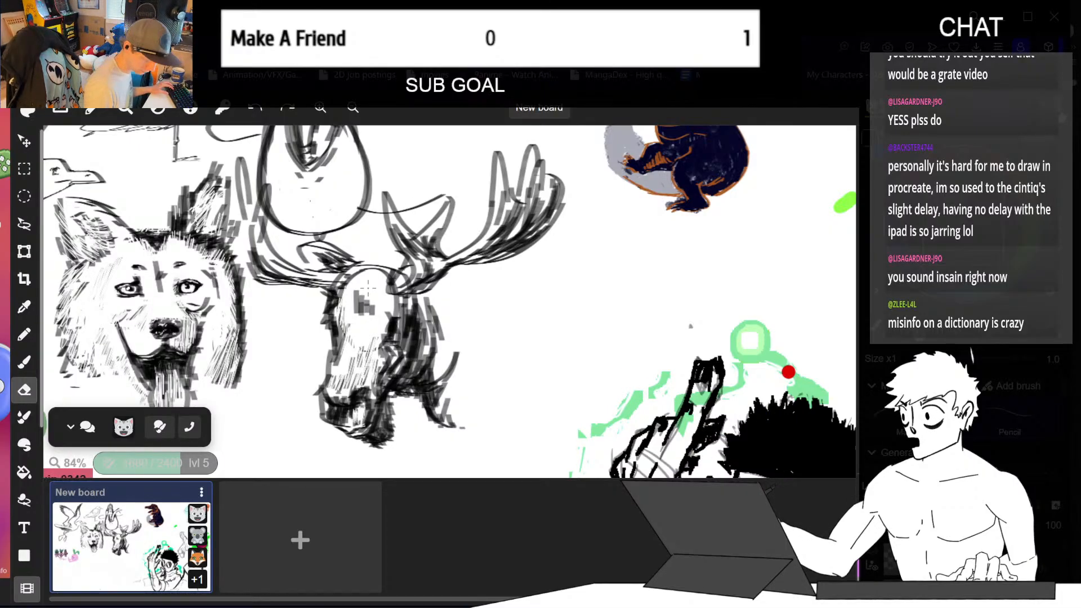
left_click_drag(361, 287, 370, 309)
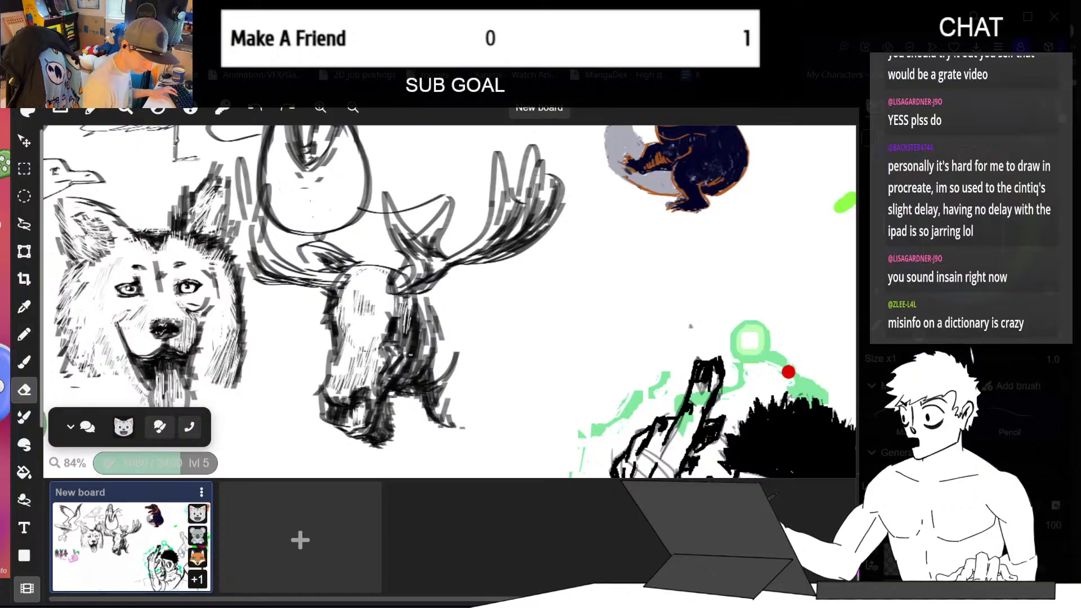
key("b")
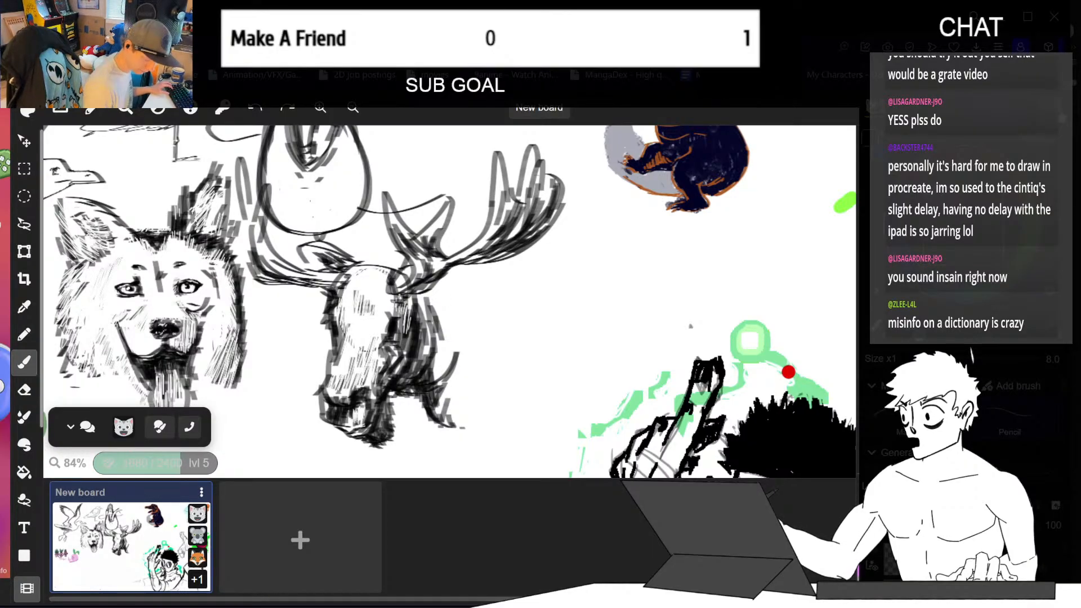
mouse_move(399, 297)
left_mouse_down()
mouse_move(411, 293)
mouse_move(406, 323)
left_mouse_up()
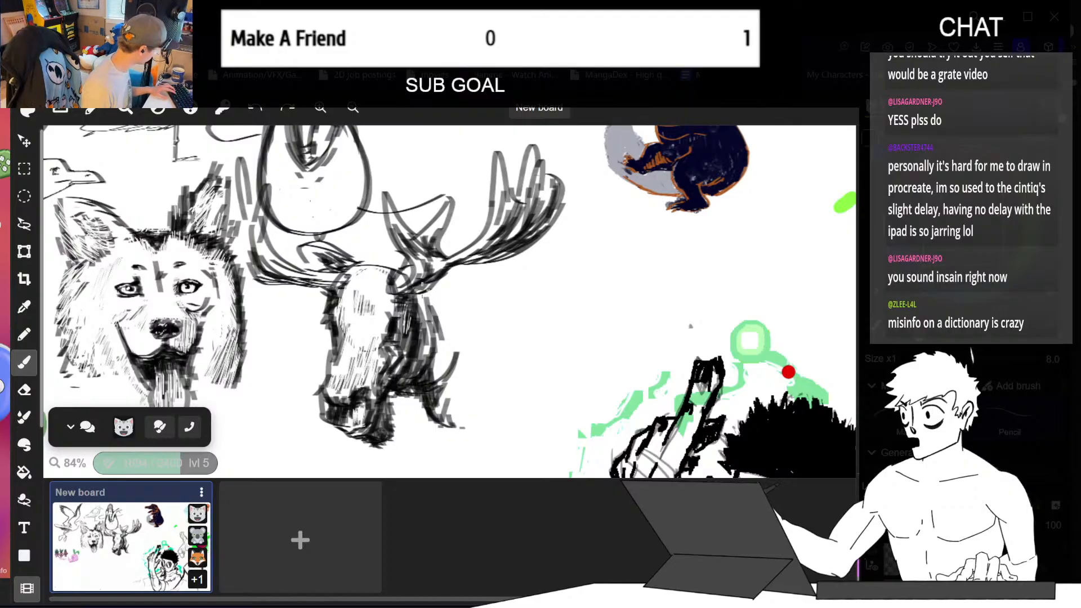
- Carve the light outer contour of the moose's face with the eraser and redraw its cheek edge with short dark strokes
key("e")
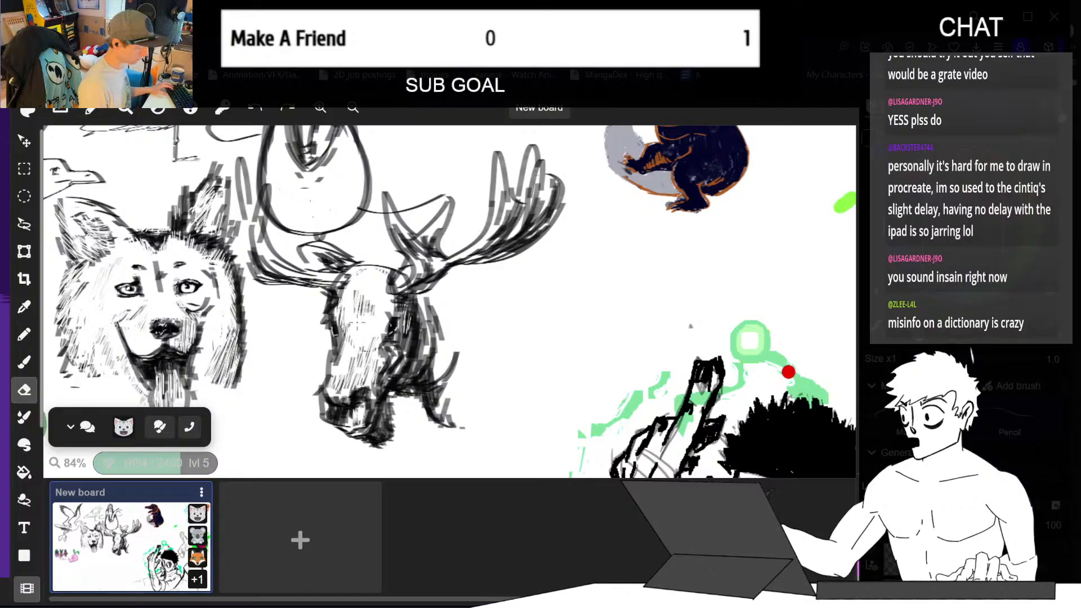
left_click_drag(342, 331, 338, 363)
left_click_drag(339, 333, 337, 363)
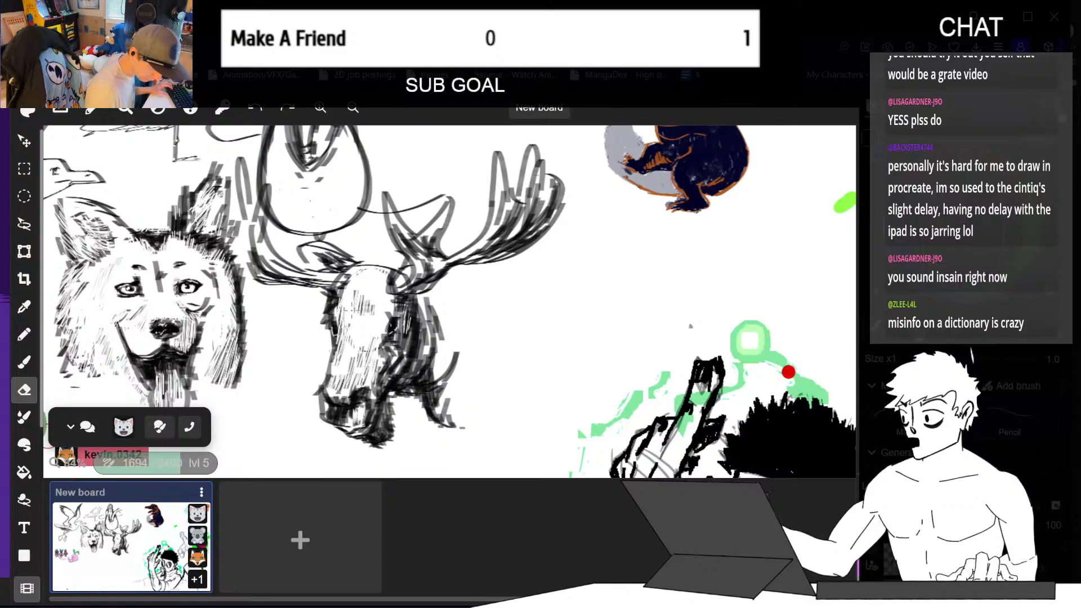
key("b")
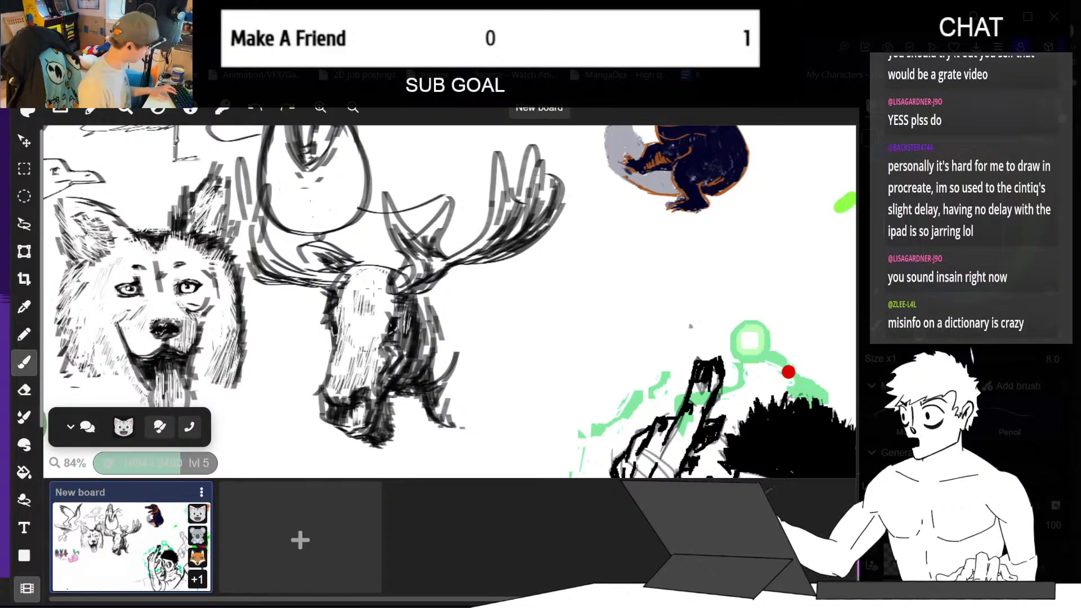
left_click_drag(345, 327, 332, 363)
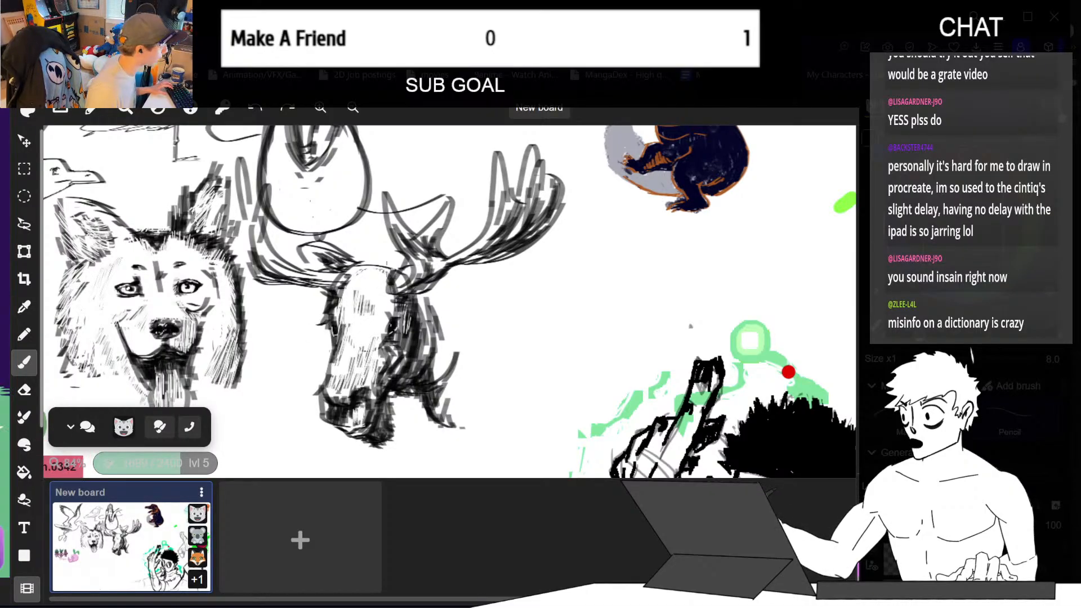
left_click_drag(332, 304, 318, 314)
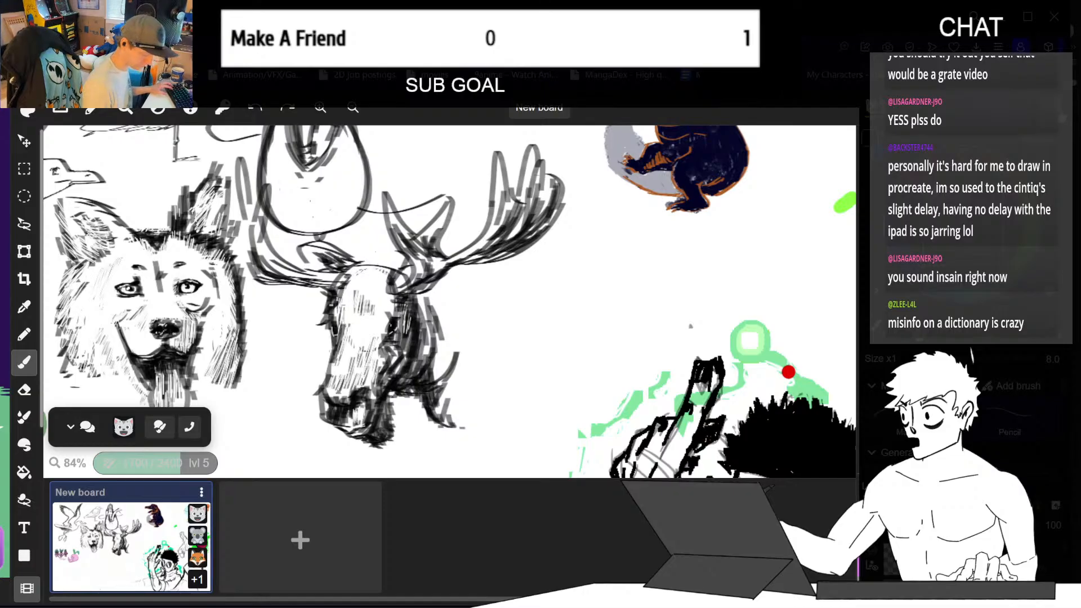
- Darken the outer brow, the antler base and the shadowed side of the moose's face down to the jaw
key("e")
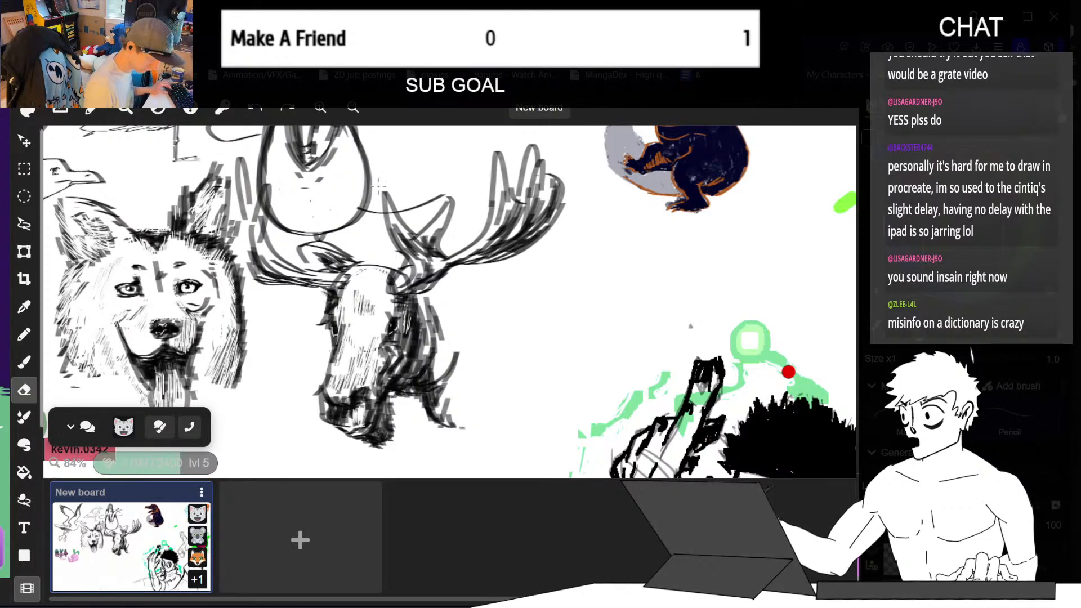
key("b")
key("b")
mouse_move(321, 290)
left_mouse_down()
mouse_move(336, 309)
mouse_move(346, 286)
mouse_move(393, 309)
mouse_move(497, 251)
left_mouse_up()
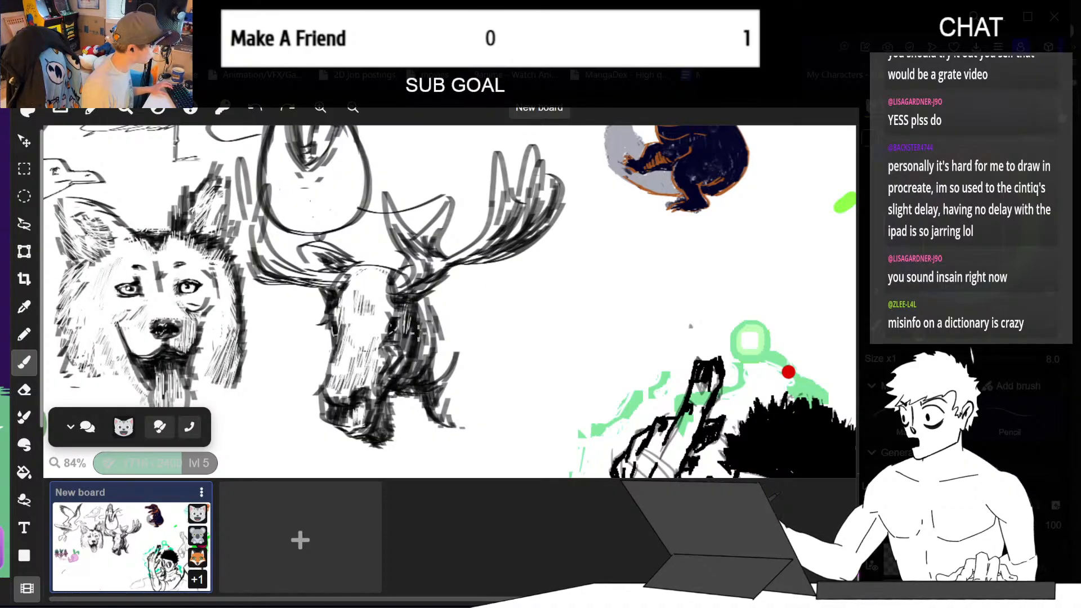
left_click_drag(395, 336, 383, 381)
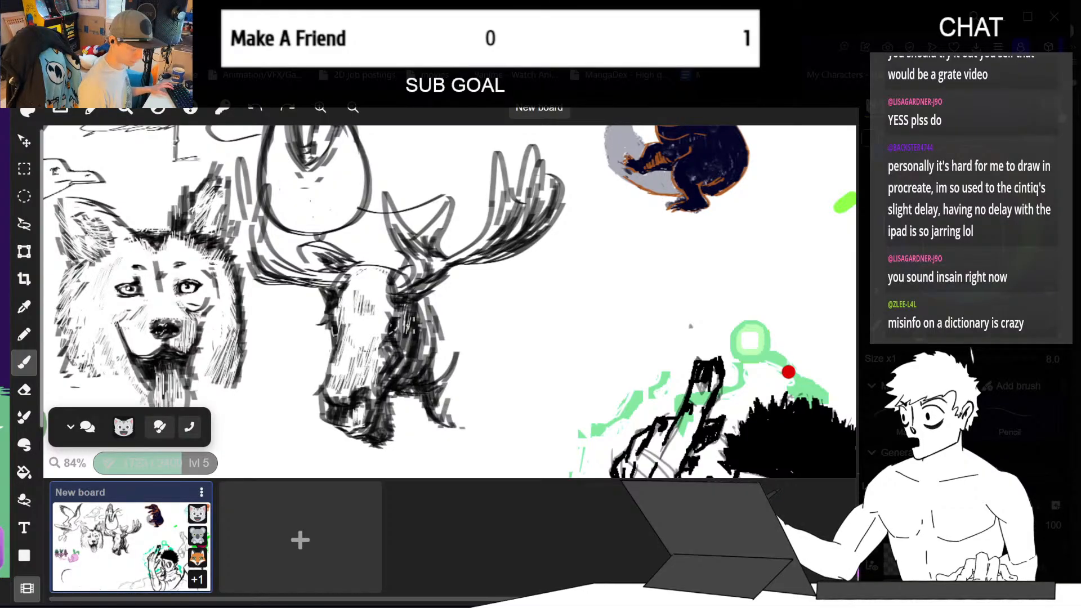
left_click_drag(407, 313, 400, 361)
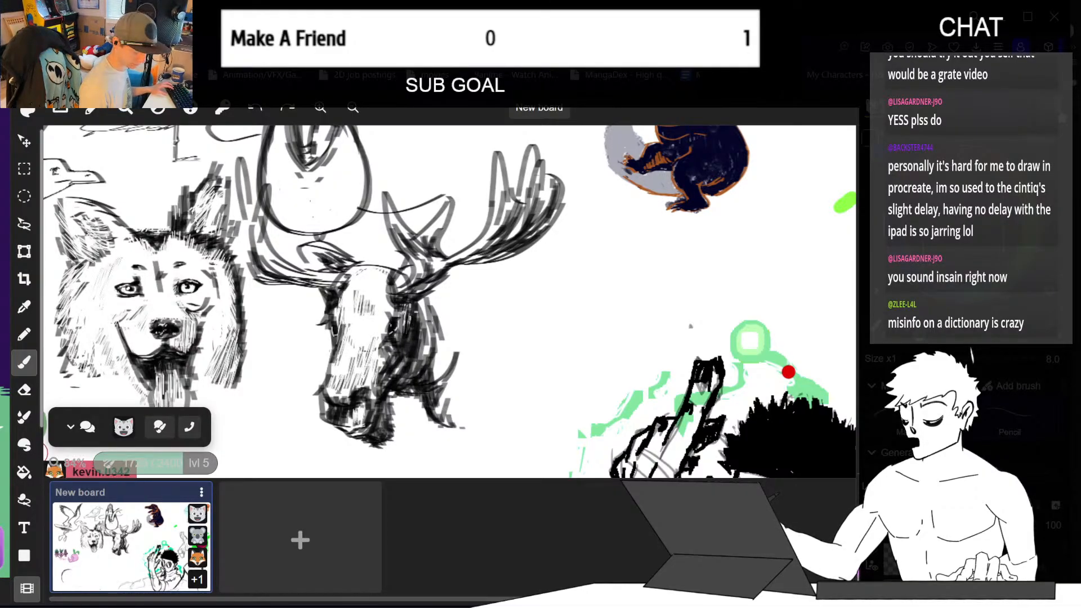
- Fill the moose's neck behind the cheek with long downward hatching strokes that widen its outer edge
mouse_move(416, 304)
left_mouse_down()
mouse_move(406, 332)
mouse_move(428, 374)
left_mouse_up()
mouse_move(432, 320)
left_mouse_down()
mouse_move(425, 372)
mouse_move(438, 381)
mouse_move(439, 318)
mouse_move(442, 355)
left_mouse_up()
mouse_move(442, 327)
left_mouse_down()
mouse_move(448, 369)
mouse_move(453, 359)
left_mouse_up()
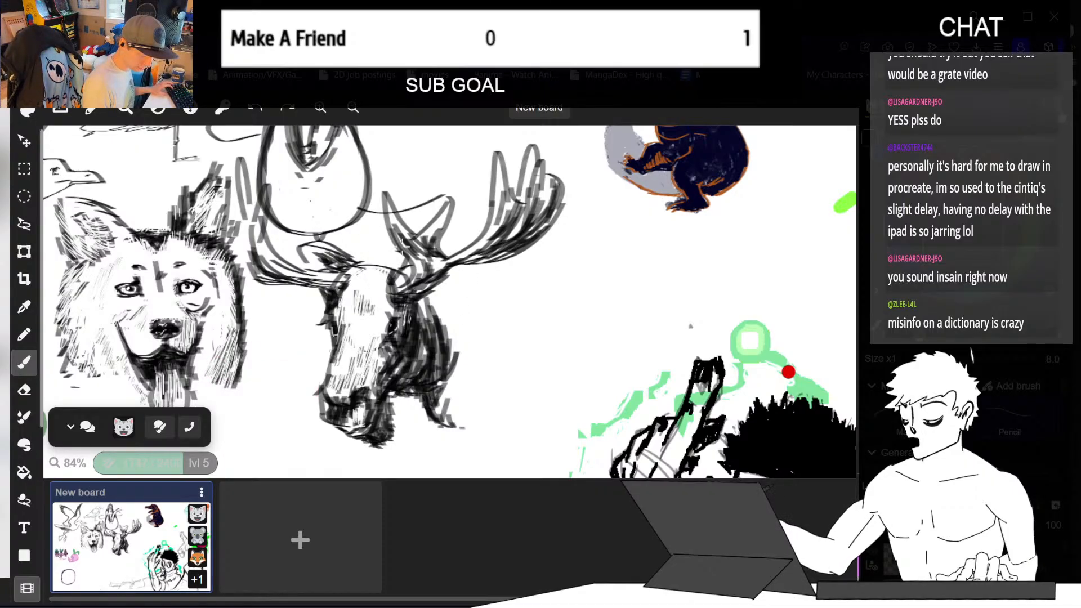
- Lighten the moose's ear and the top of its forehead with fine eraser strokes, thinning the dark forehead marks
key("e")
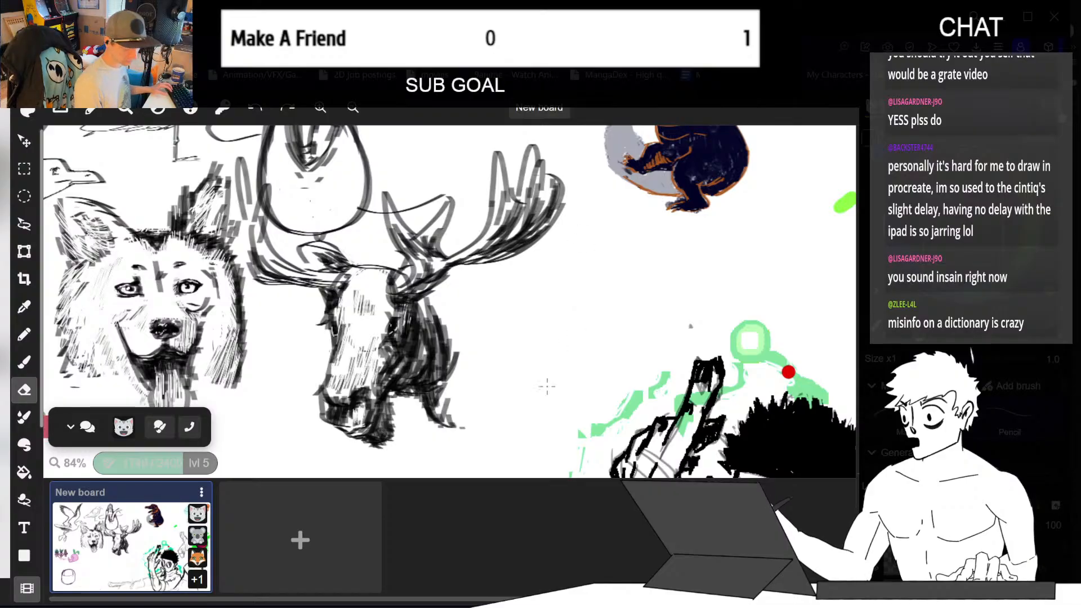
middle_click_drag(557, 377, 578, 371)
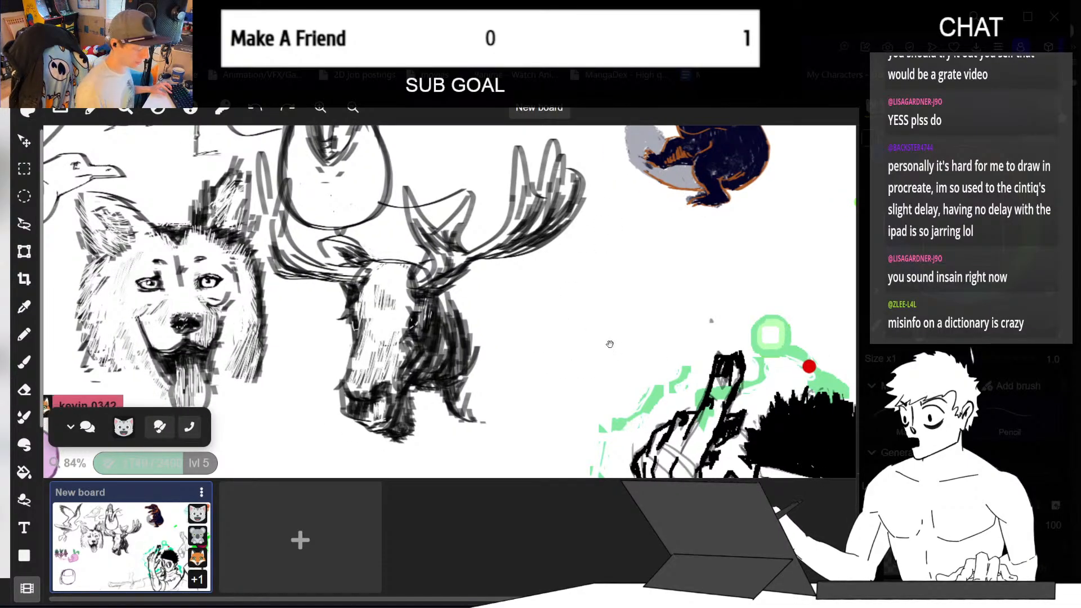
key("b")
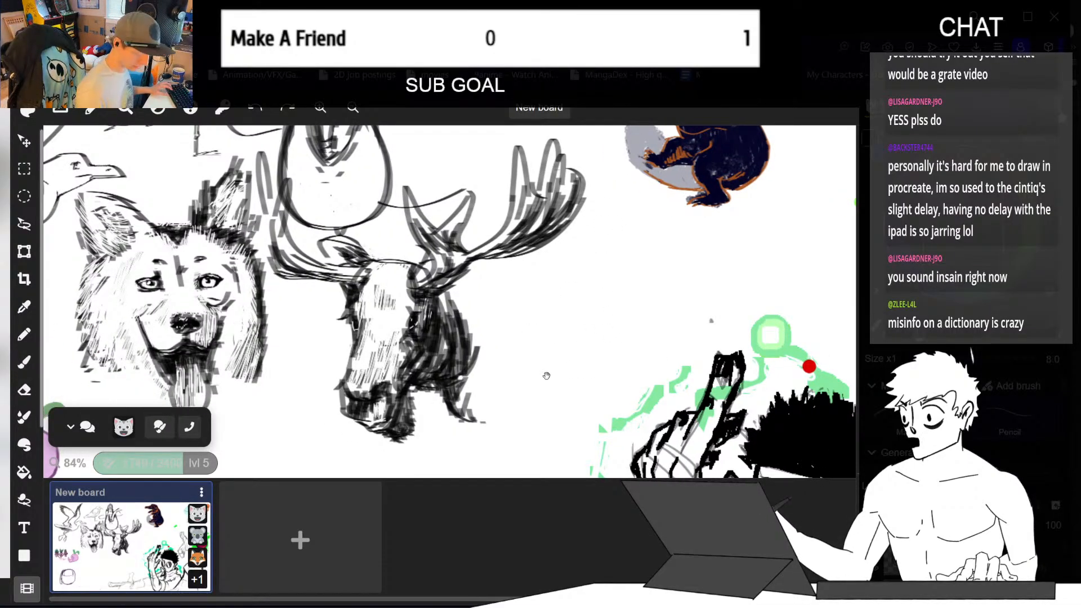
middle_click_drag(580, 361, 608, 349)
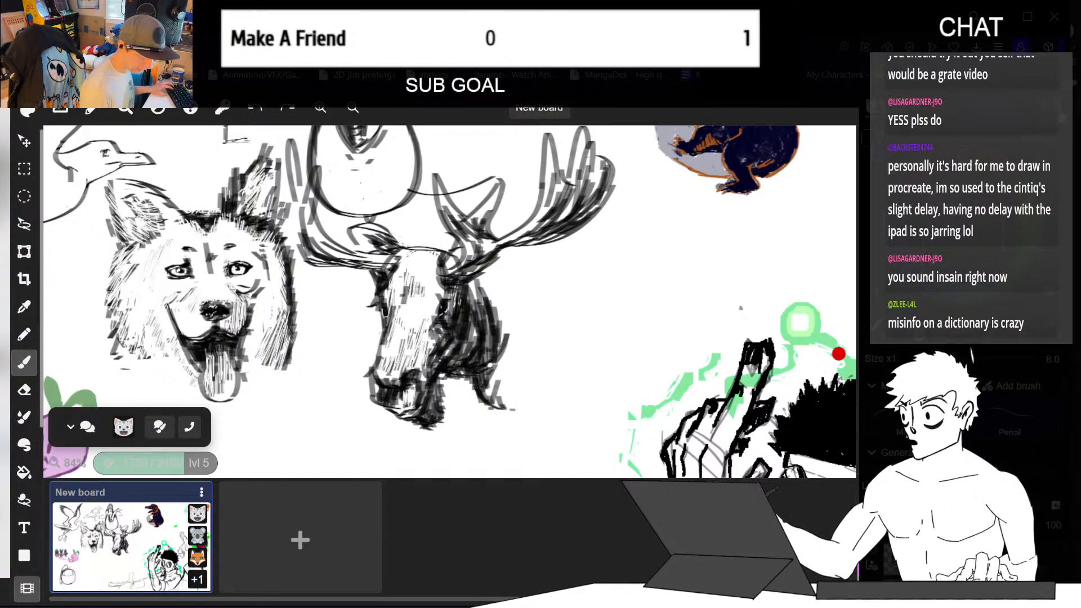
key("e")
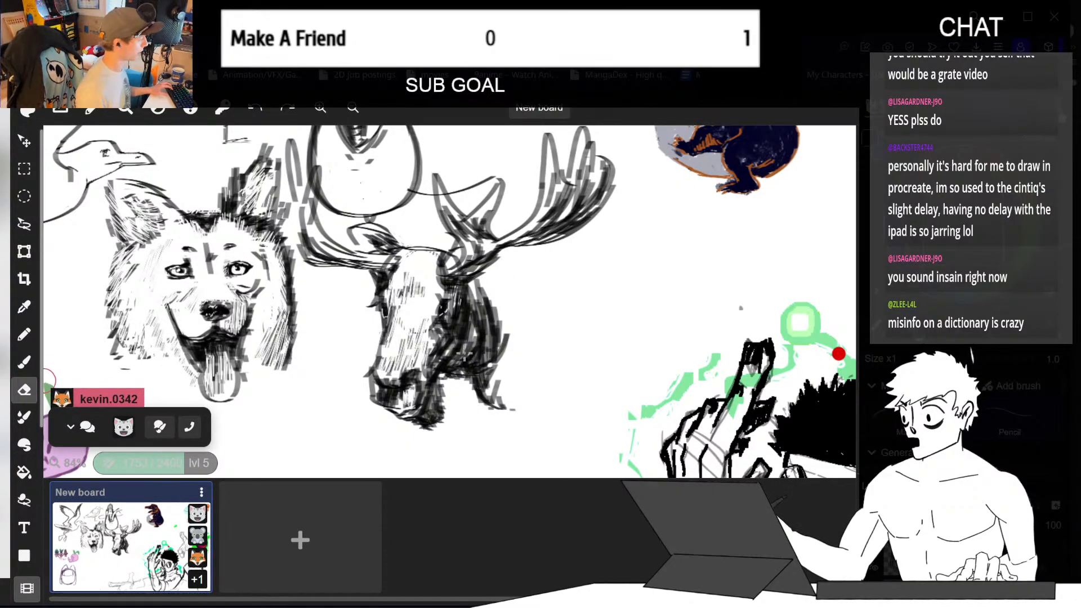
key("b")
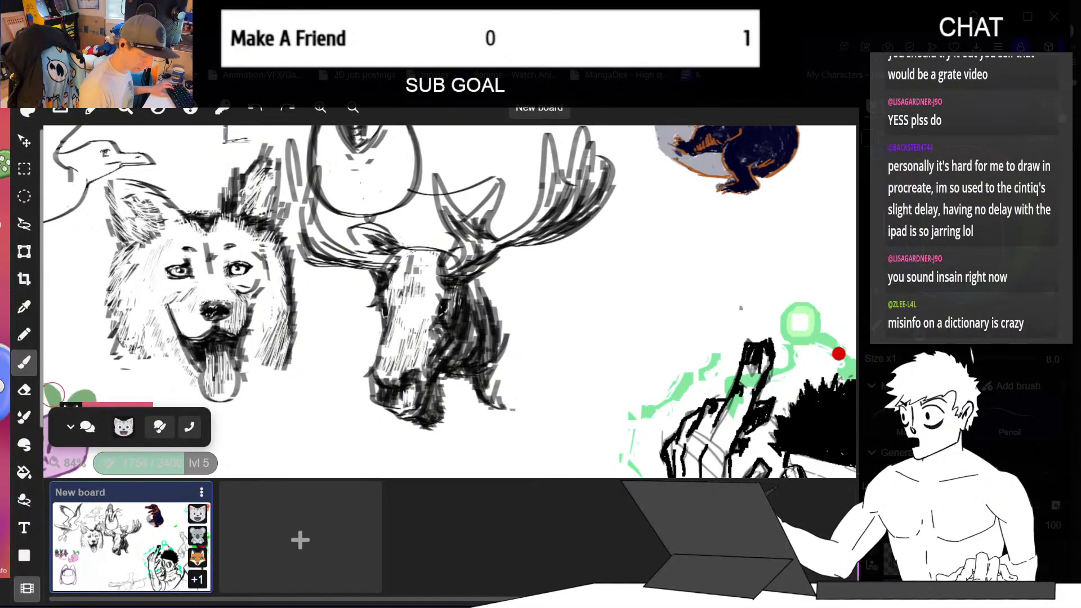
key("e")
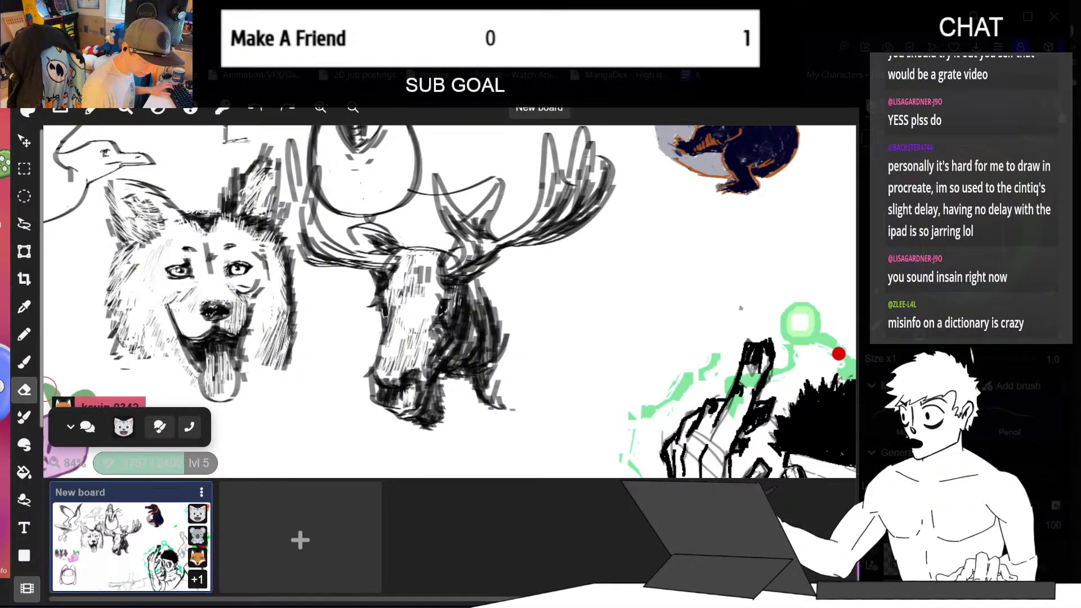
mouse_move(419, 273)
left_mouse_down()
mouse_move(421, 257)
mouse_move(428, 262)
mouse_move(413, 262)
left_mouse_up()
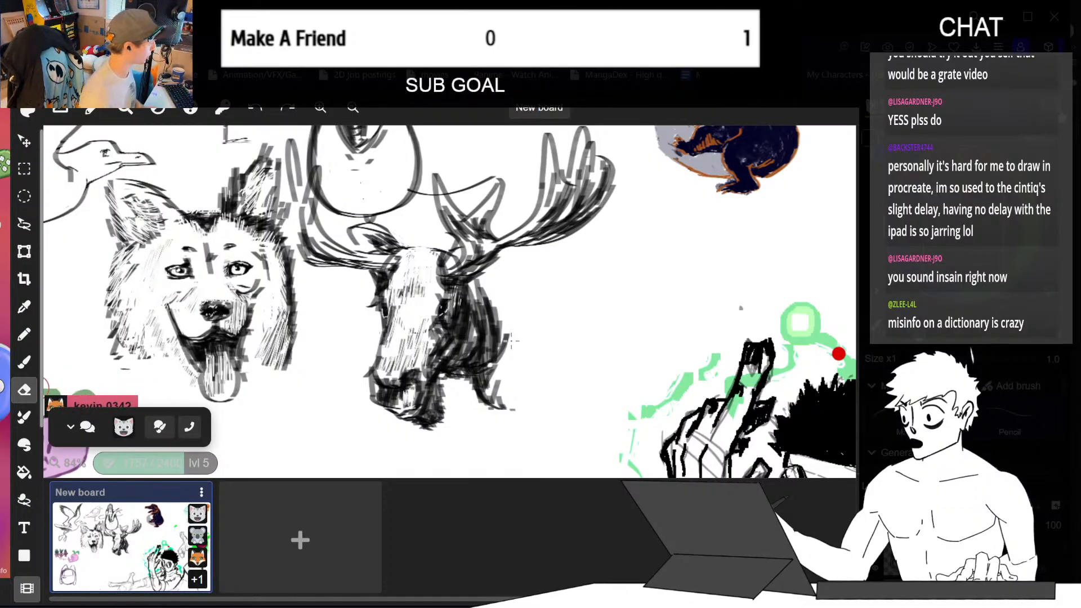
- Add fine hatching across the moose's forehead and touch up the details around the eye with brush and eraser
key("b")
left_click_drag(405, 265, 408, 286)
left_click_drag(422, 276, 399, 294)
key("e")
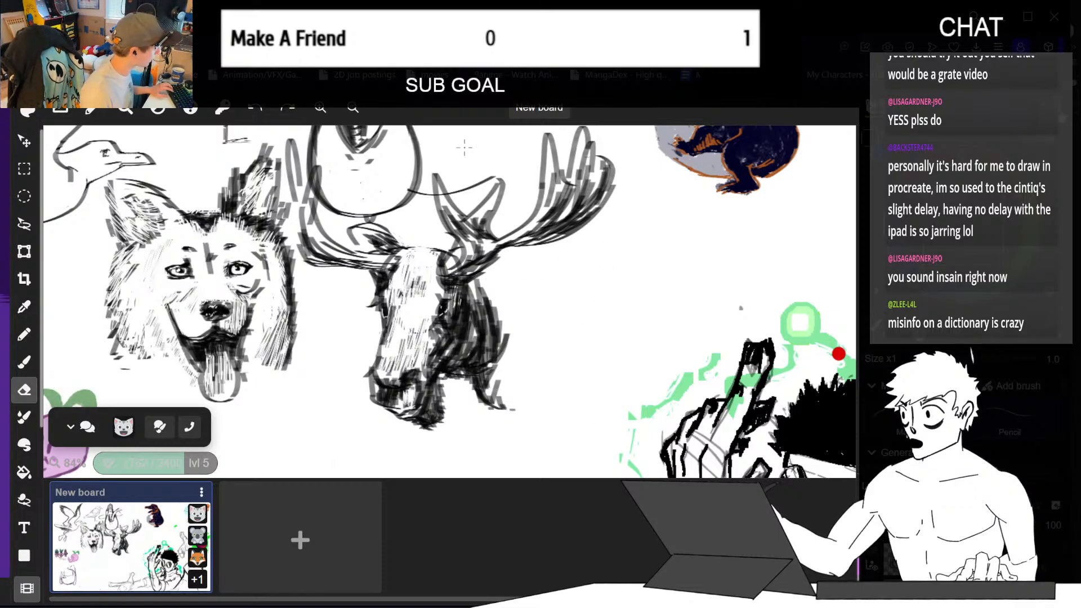
key("b")
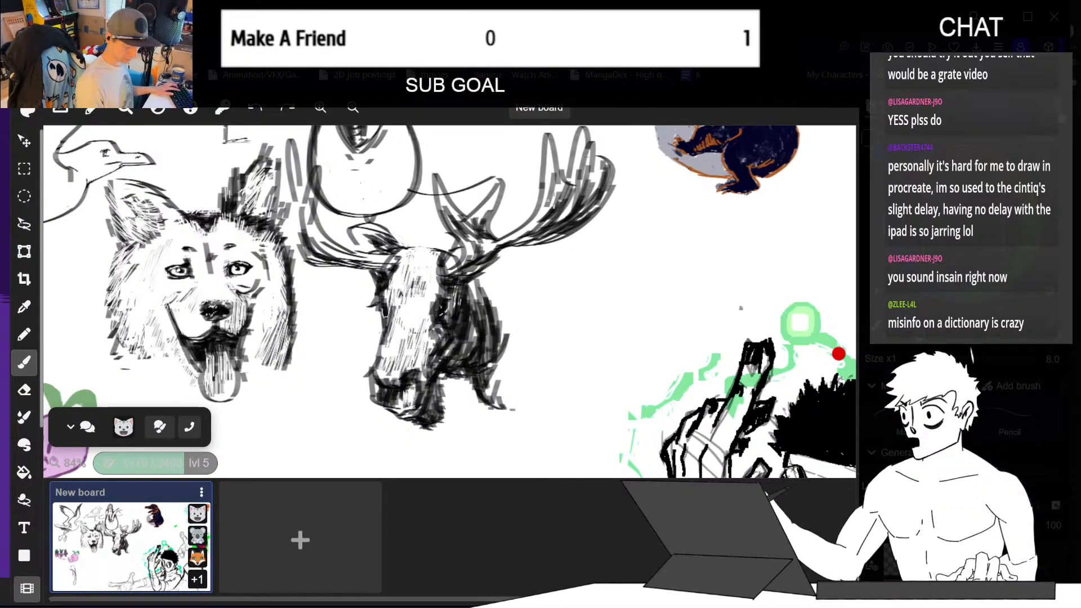
key("e")
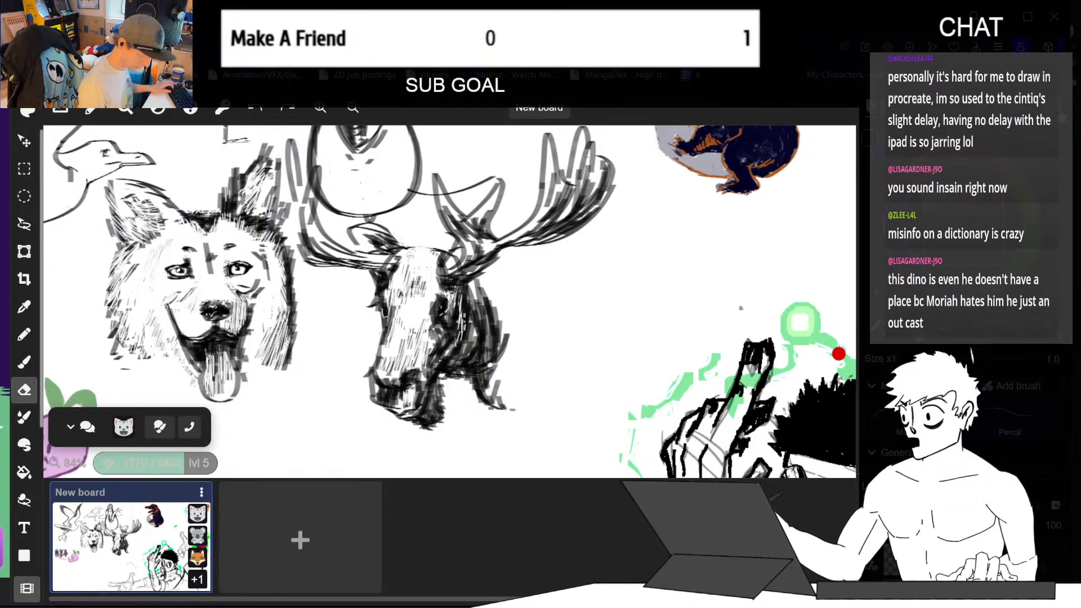
key("b")
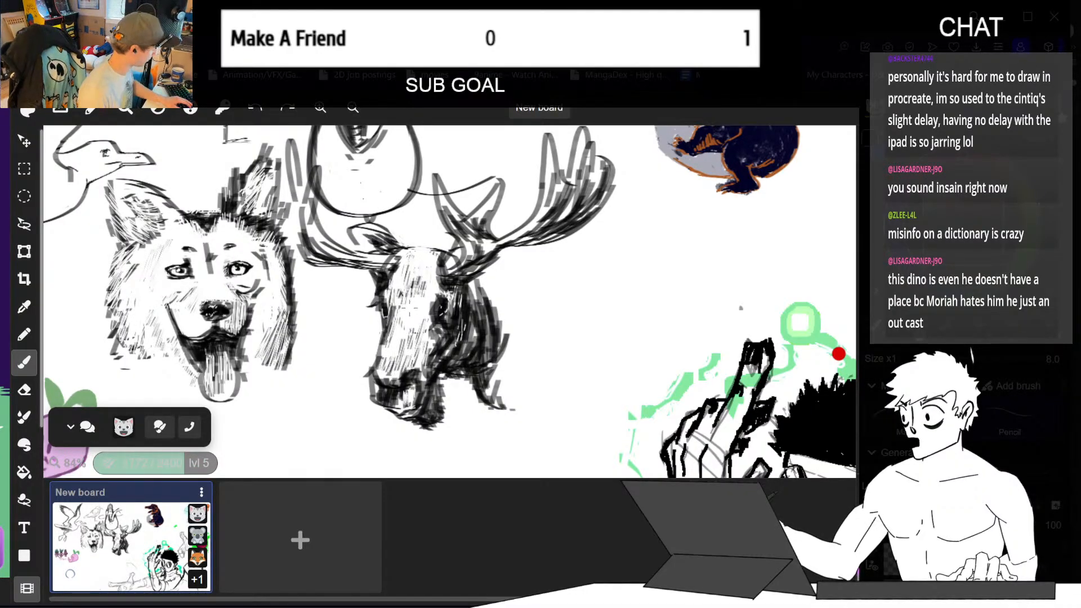
- Review the moose head among the surrounding animal drawings and the crocodile and dinosaur figures near the board's upper right corner
key("ctrl+minus")
key("ctrl+minus")
key("ctrl+minus")
key("ctrl+minus")
key("ctrl+minus")
key("ctrl+plus")
key("ctrl+plus")
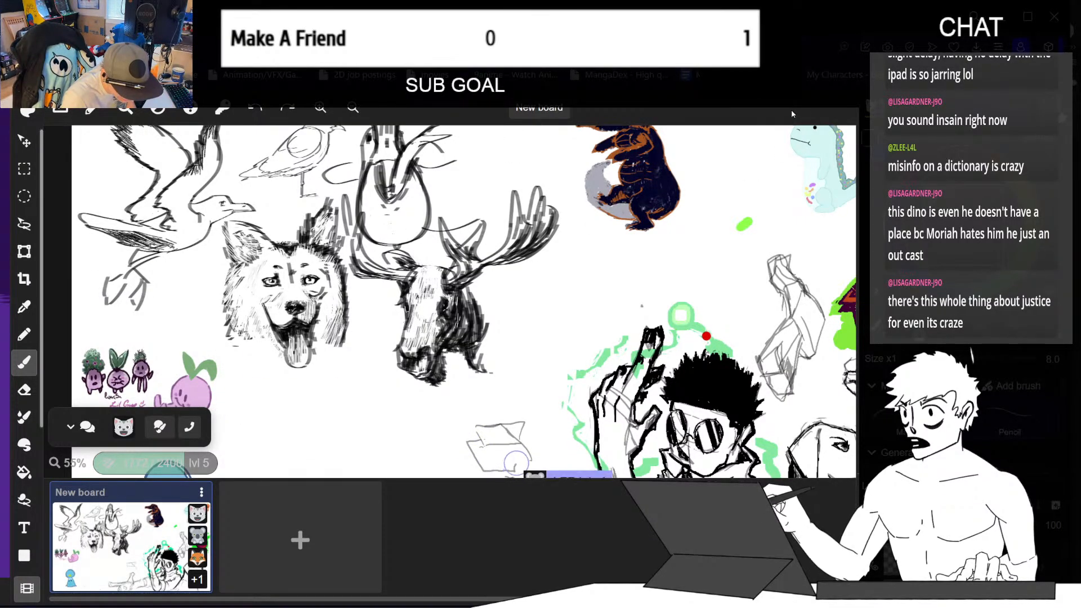
key("space")
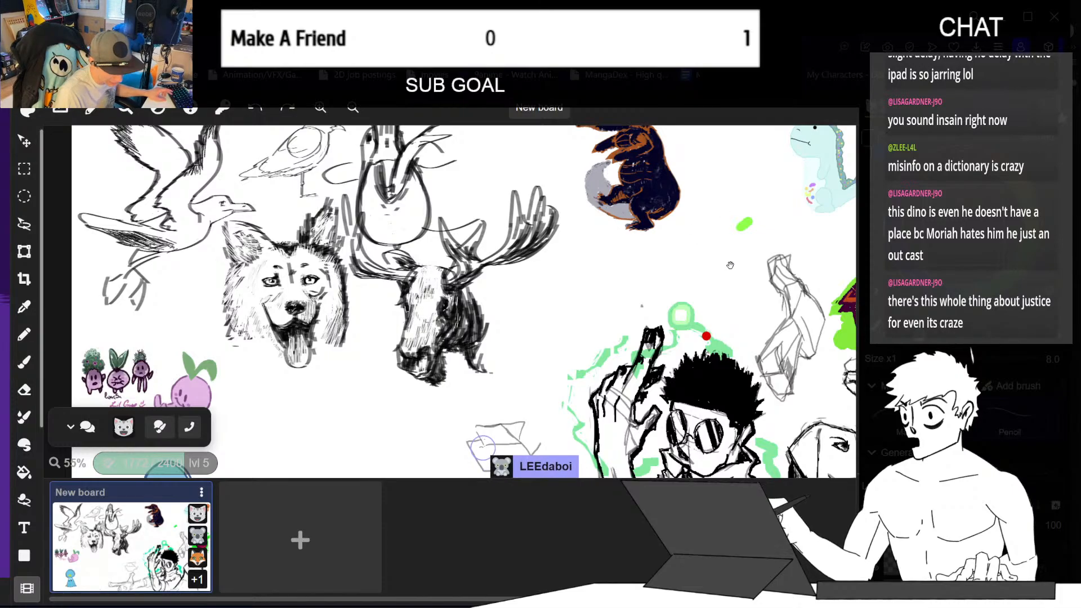
left_click_drag(730, 265, 419, 293)
left_click_drag(558, 249, 570, 296)
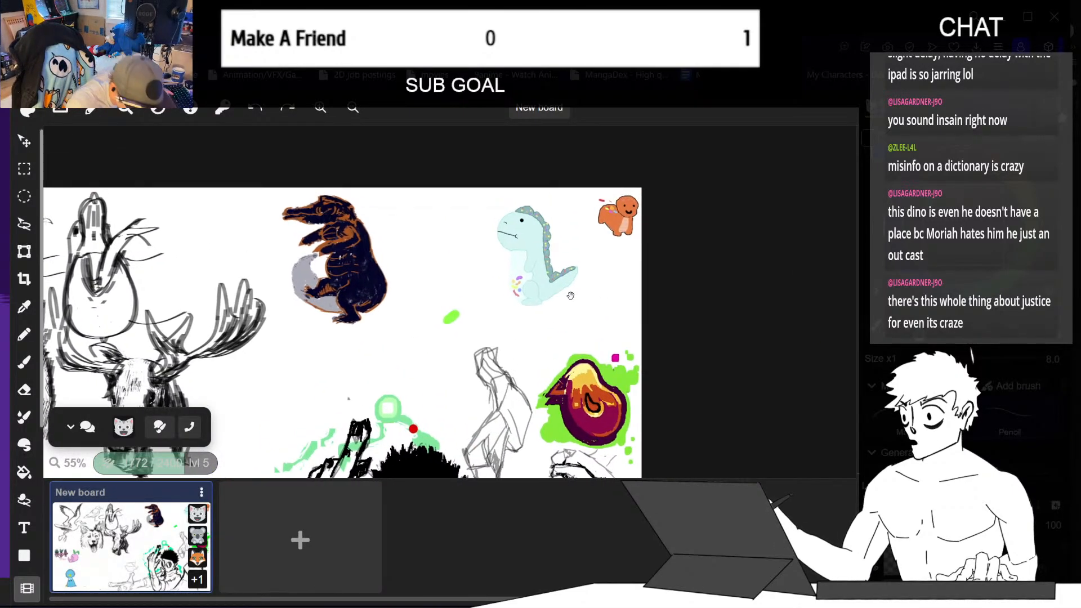
- Examine the blue bird and purple turnip characters in the board's lower left area and the drawings above them
key("space")
mouse_move(489, 329)
left_mouse_down()
mouse_move(529, 177)
mouse_move(585, 57)
left_mouse_up()
mouse_move(162, 280)
left_mouse_down()
mouse_move(430, 280)
mouse_move(505, 293)
left_mouse_up()
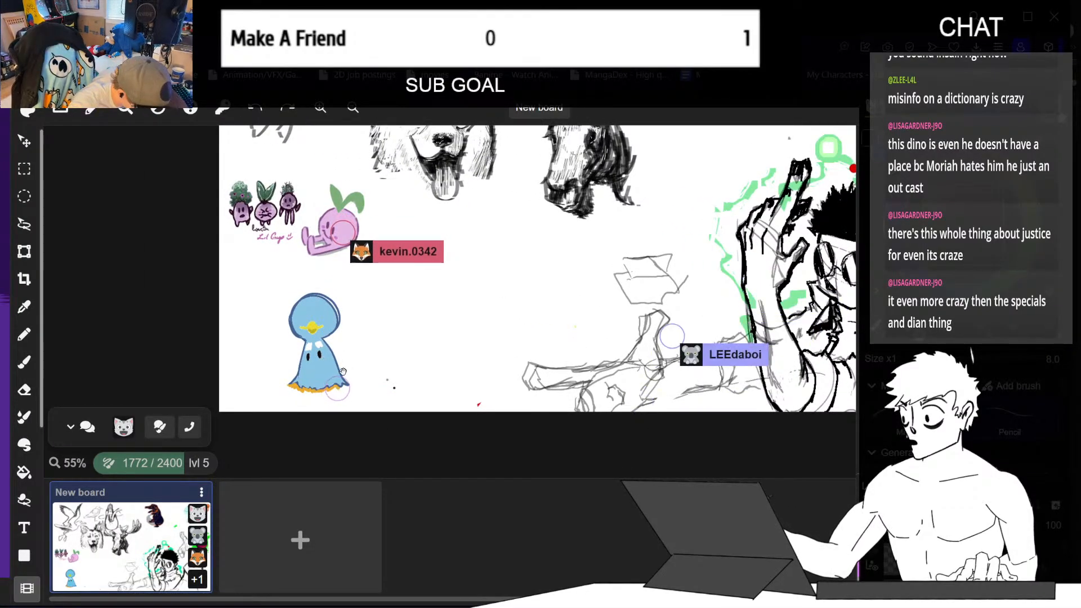
left_click_drag(345, 372, 362, 381)
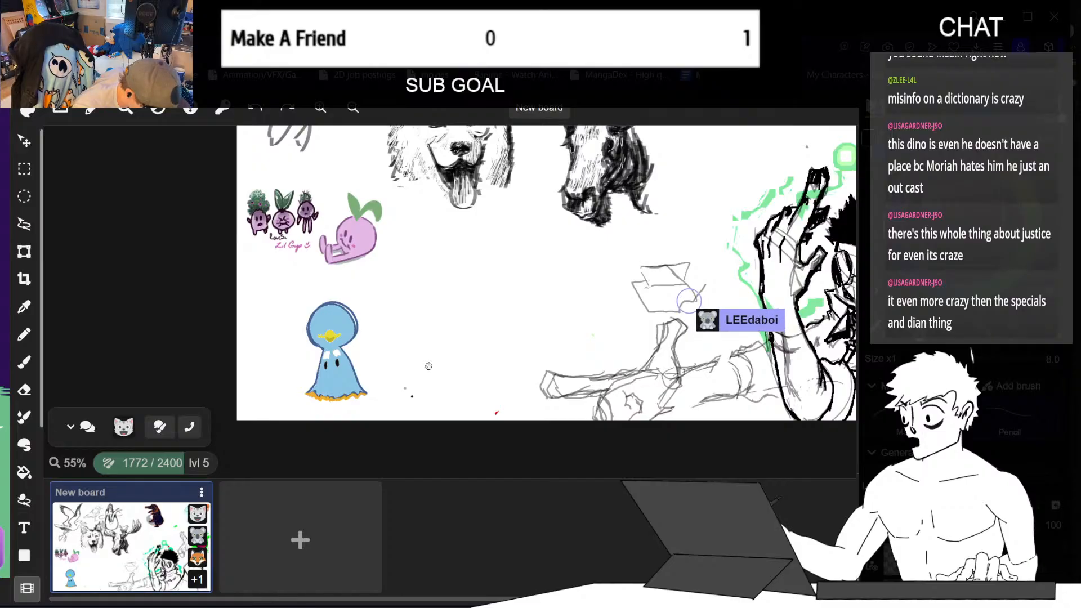
left_click_drag(394, 371, 401, 374)
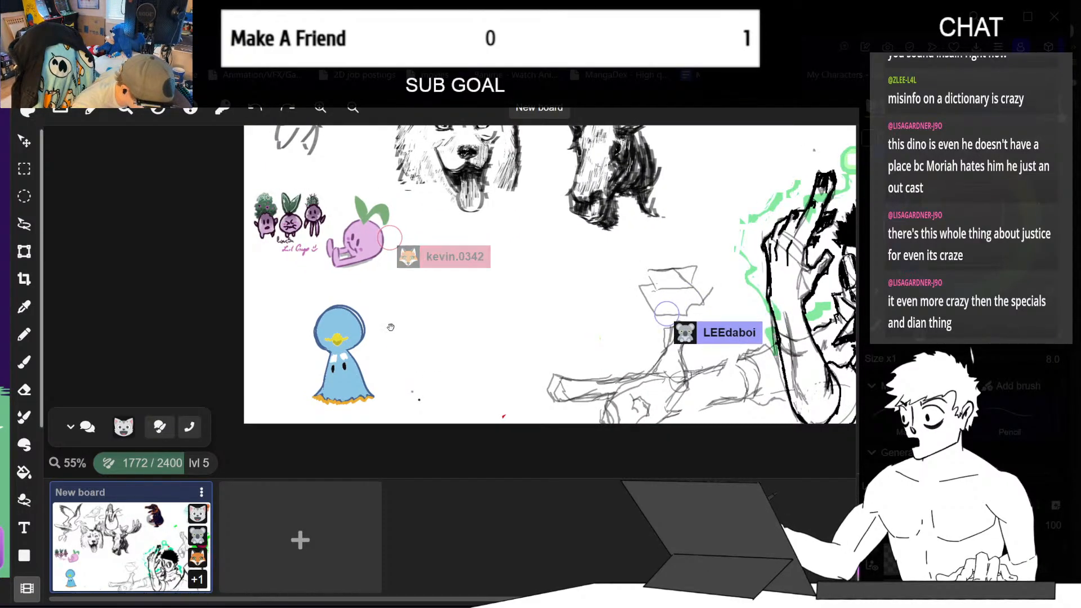
left_click_drag(599, 319, 516, 326)
left_click_drag(572, 252, 526, 300)
mouse_move(731, 181)
left_mouse_down()
mouse_move(561, 170)
mouse_move(510, 256)
mouse_move(496, 353)
left_mouse_up()
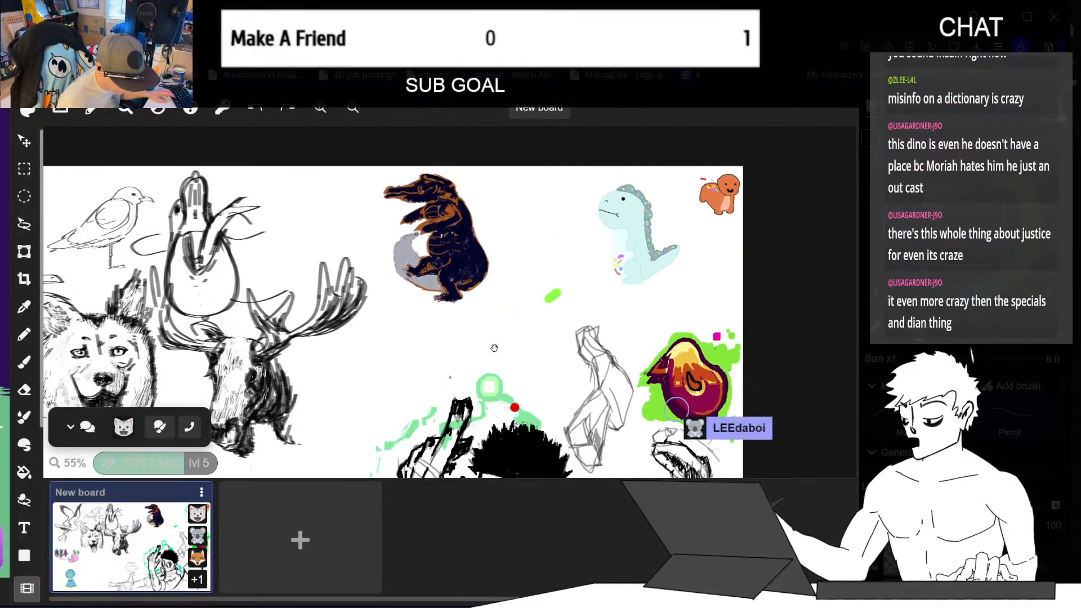
- Look over the two dinosaurs, the turnip characters, and the bird, wolf and moose sketches across the board
key("b")
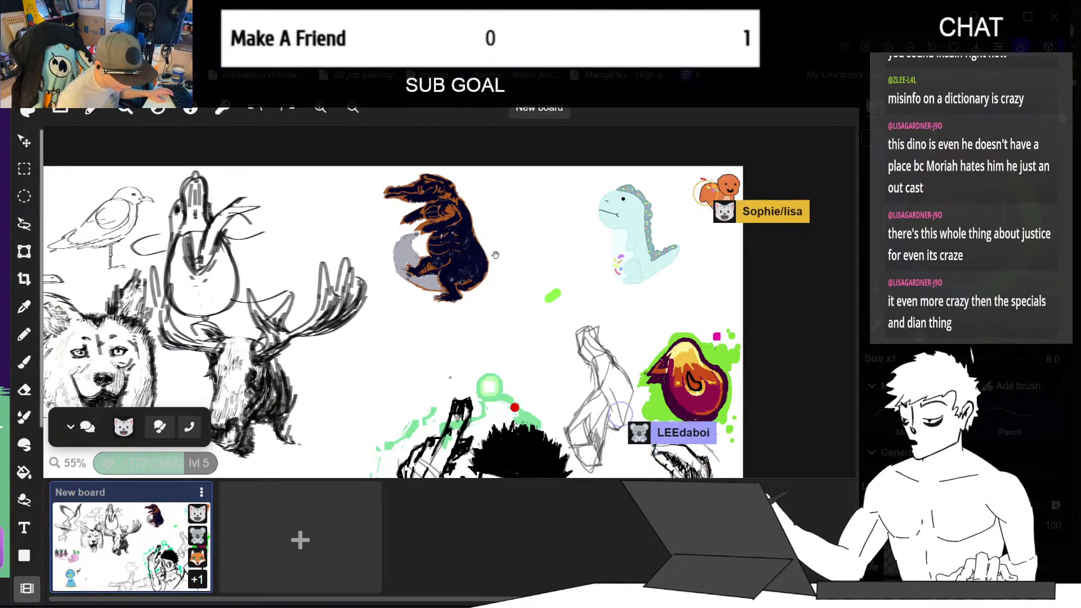
left_click_drag(727, 199, 655, 234)
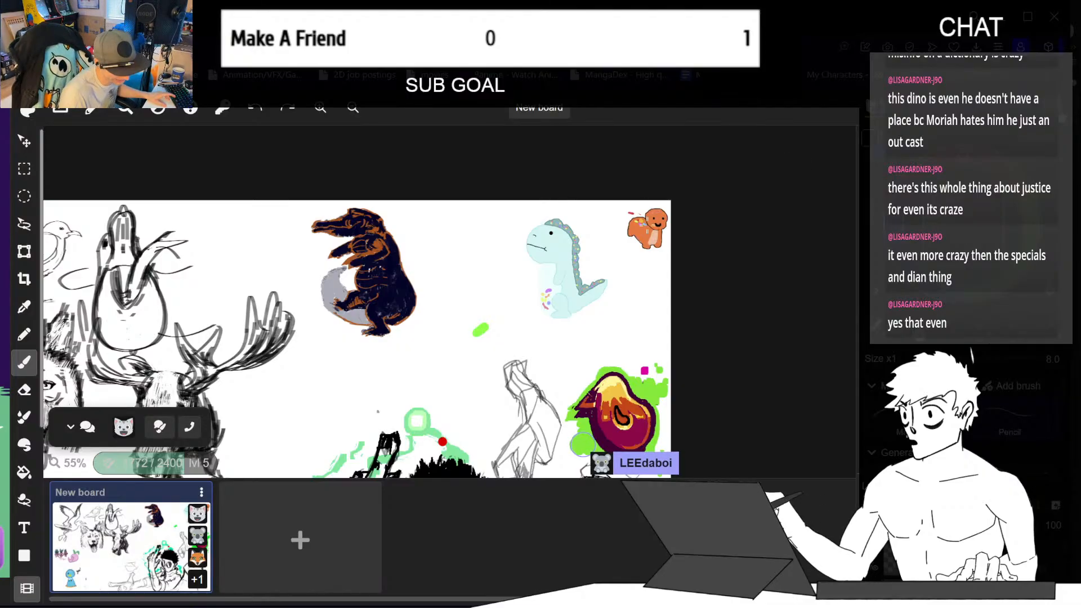
key("space")
left_click_drag(620, 268, 641, 273)
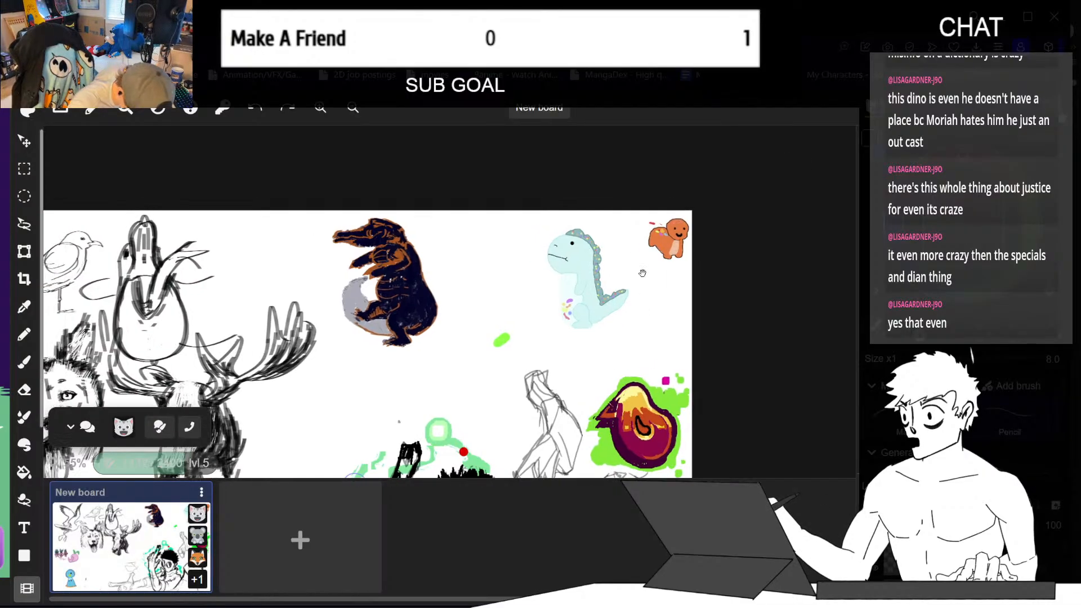
mouse_move(489, 368)
left_mouse_down()
mouse_move(632, 301)
mouse_move(774, 206)
left_mouse_up()
mouse_move(360, 381)
left_mouse_down()
mouse_move(486, 340)
mouse_move(530, 247)
left_mouse_up()
left_click_drag(610, 255, 581, 355)
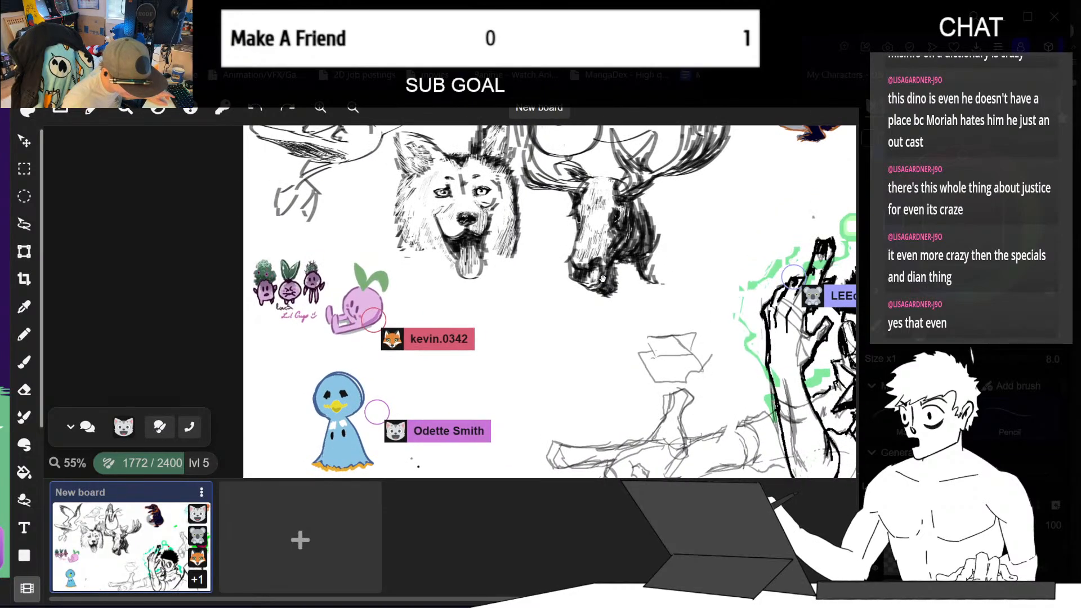
mouse_move(592, 288)
left_mouse_down()
mouse_move(590, 406)
mouse_move(574, 441)
left_mouse_up()
left_click_drag(695, 362, 643, 330)
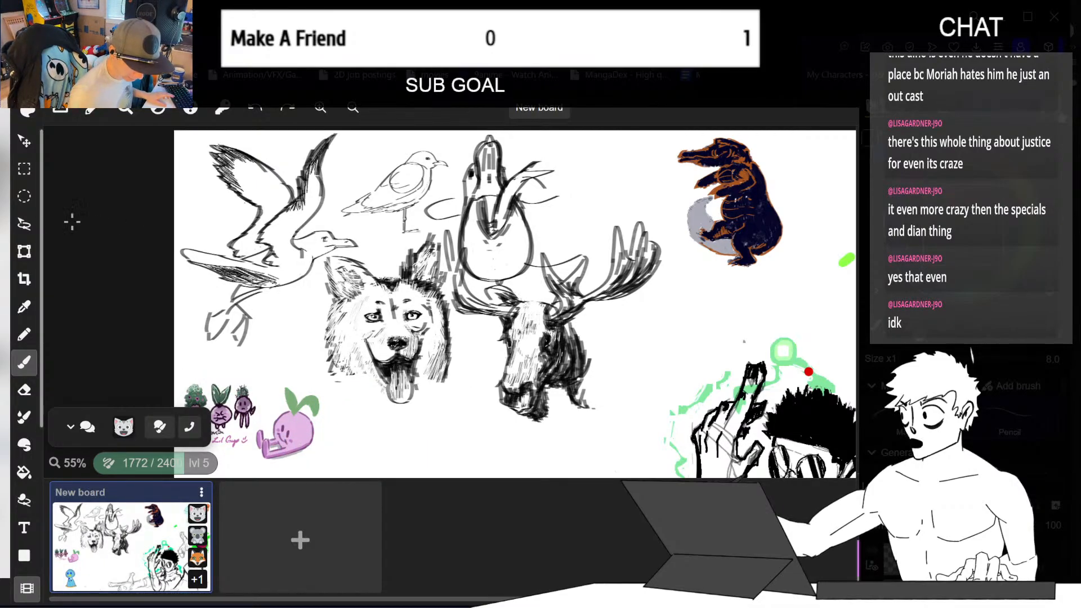
- Examine the blue bird character, the figure in sunglasses and the dog sketch along the lower part of the board
key("space")
left_click_drag(626, 372, 474, 166)
mouse_move(686, 287)
left_mouse_down()
mouse_move(440, 382)
mouse_move(596, 240)
mouse_move(627, 227)
left_mouse_up()
left_click_drag(446, 295, 563, 257)
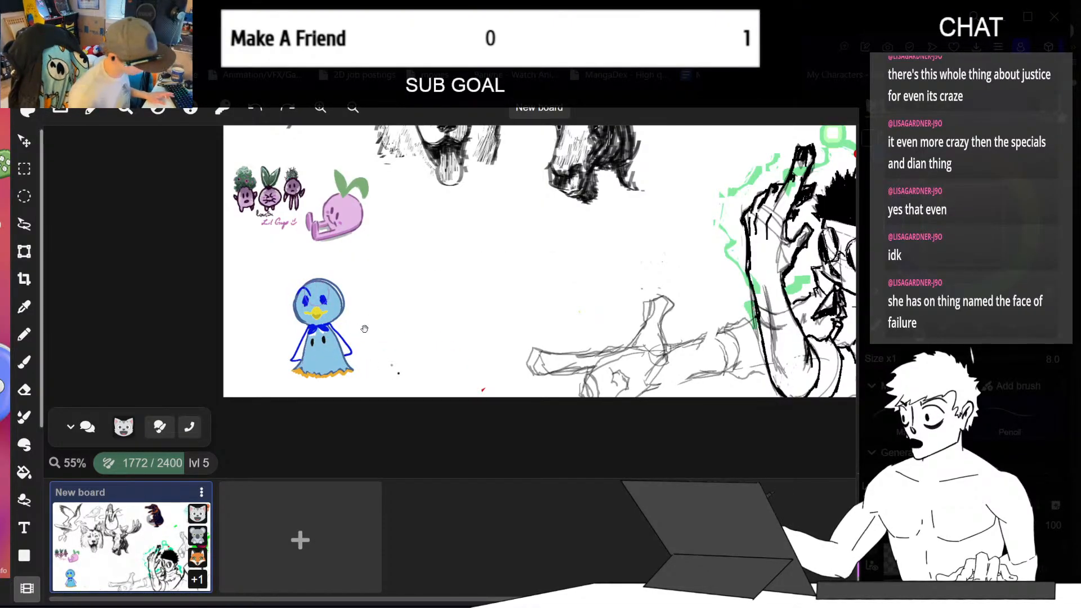
left_click_drag(538, 298, 483, 305)
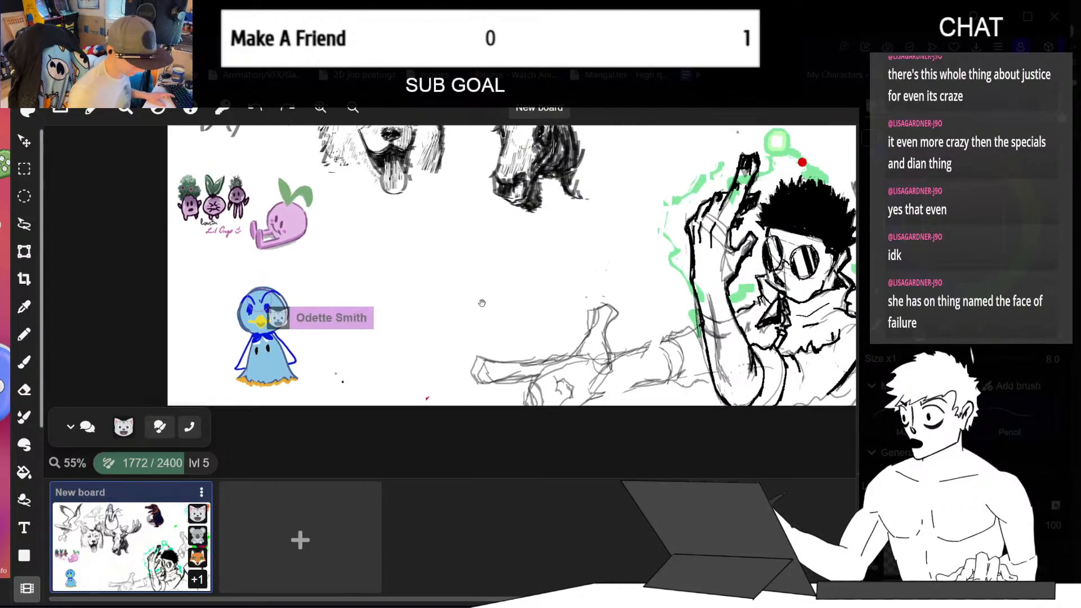
left_click_drag(524, 253, 328, 325)
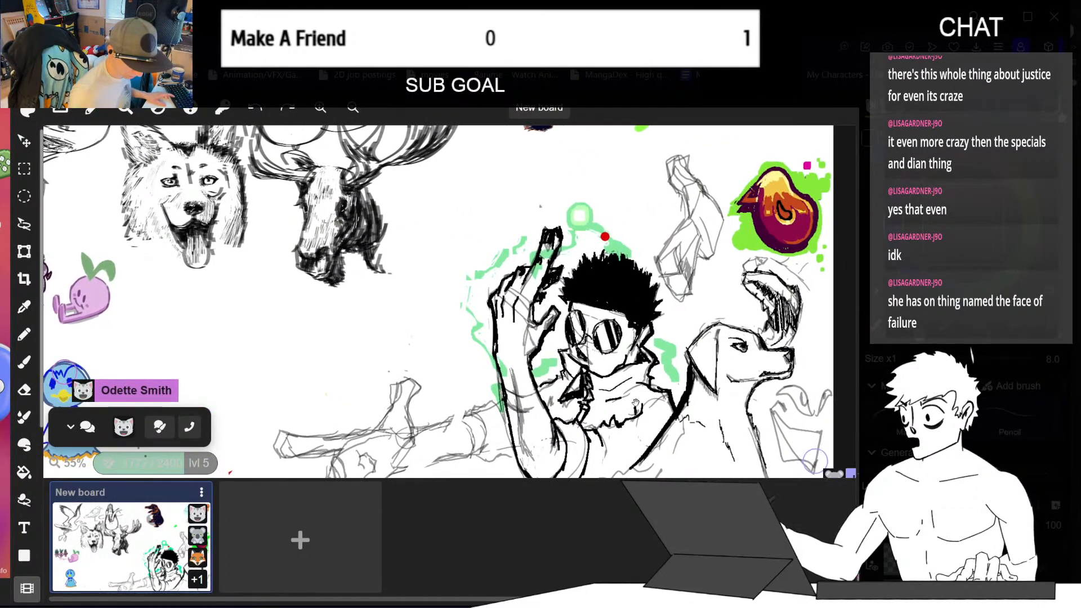
left_click_drag(572, 351, 539, 309)
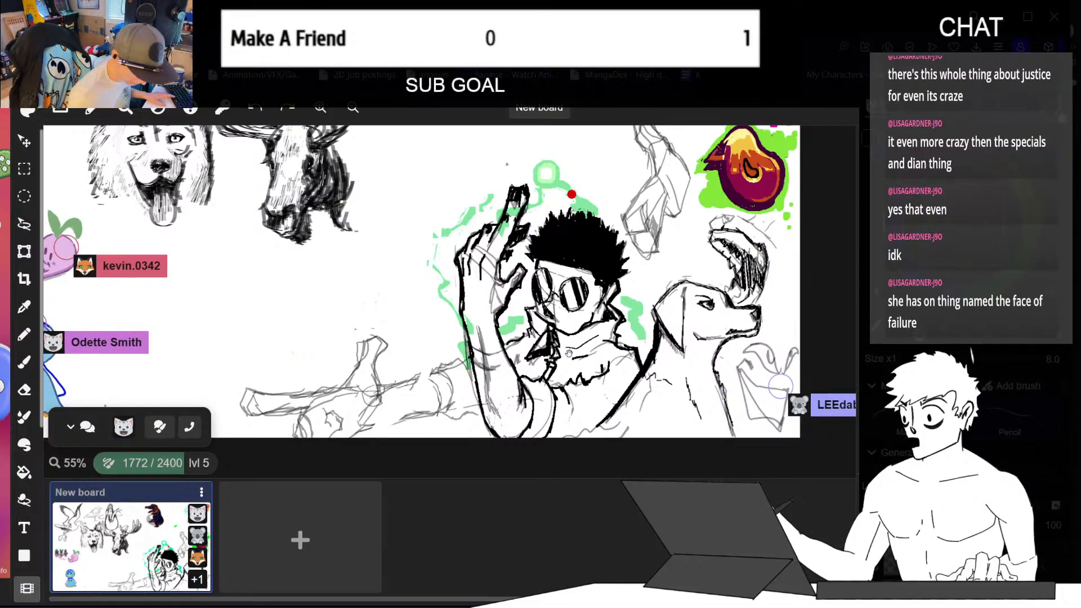
left_click_drag(564, 354, 570, 363)
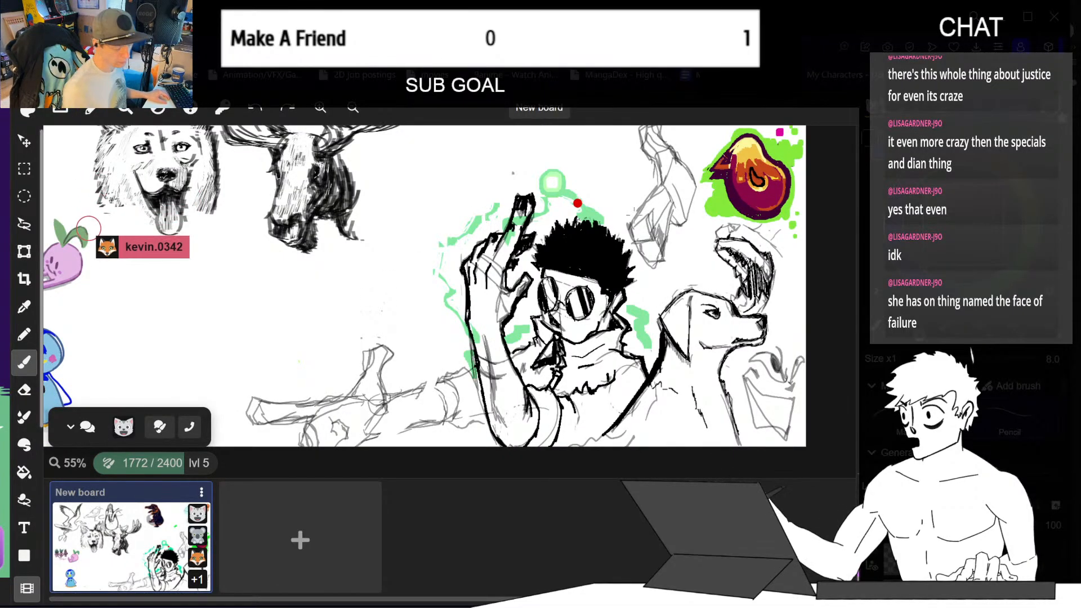
- Review the moose and wolf heads together with the bird sketches above them
key("space")
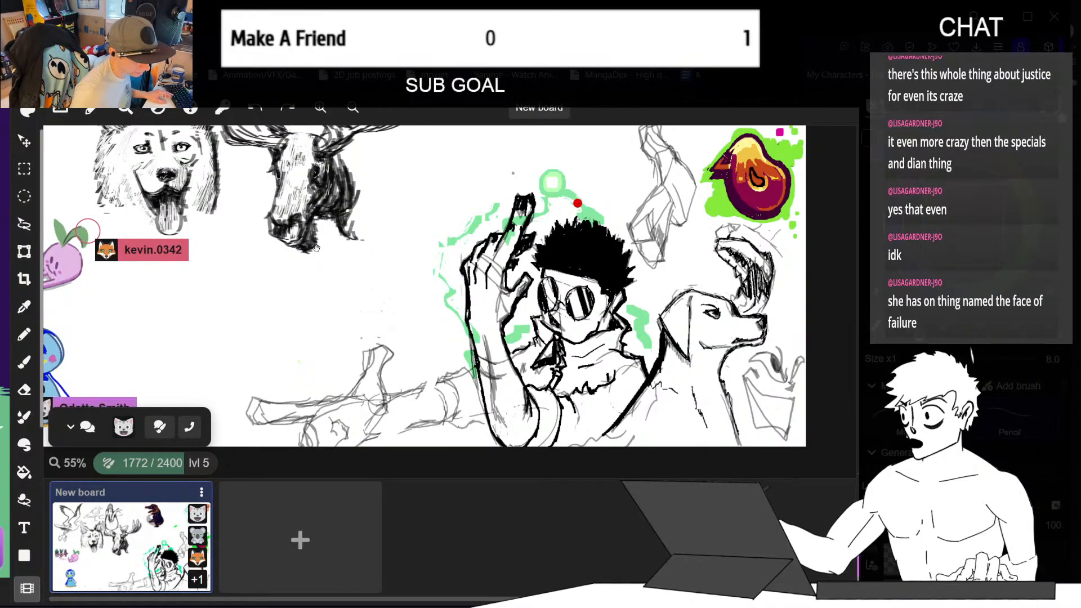
mouse_move(317, 255)
left_mouse_down()
mouse_move(409, 310)
mouse_move(440, 366)
mouse_move(516, 296)
mouse_move(513, 214)
left_mouse_up()
left_click_drag(529, 280, 562, 257)
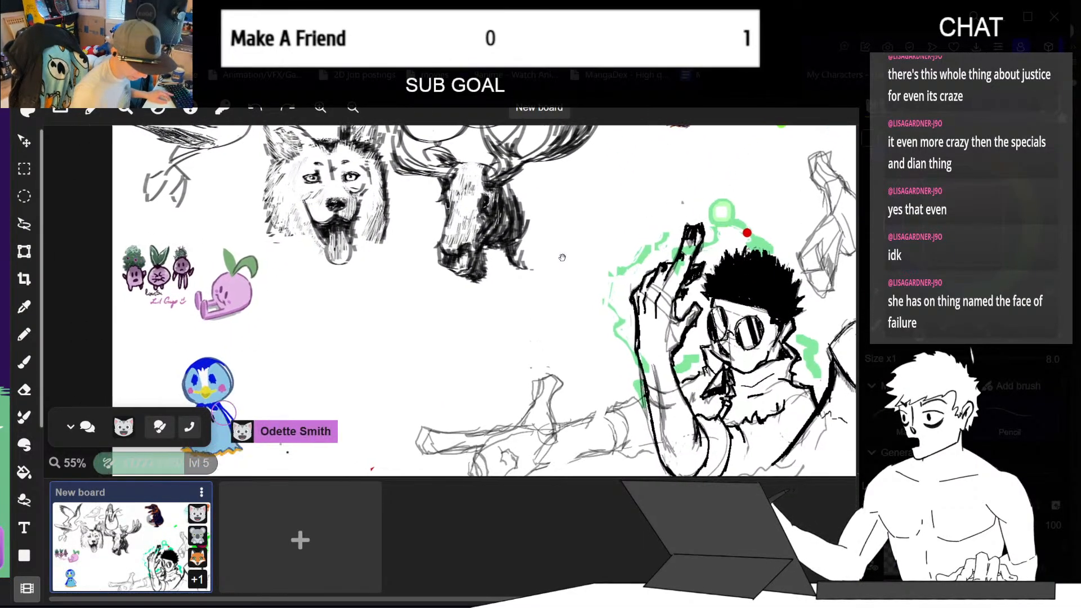
mouse_move(538, 302)
left_mouse_down()
mouse_move(550, 292)
mouse_move(603, 320)
left_mouse_up()
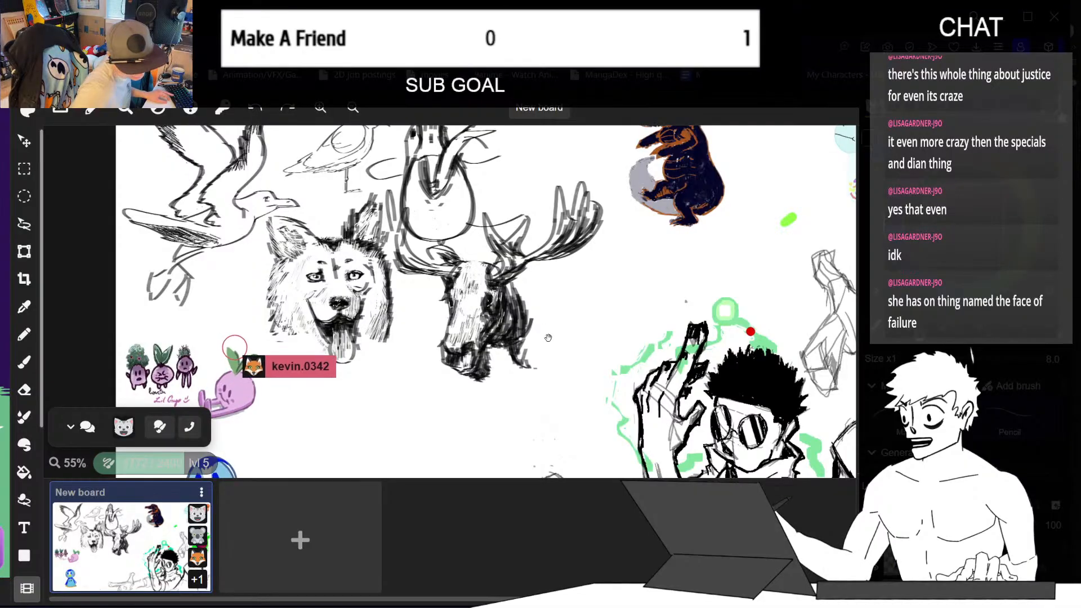
key("b")
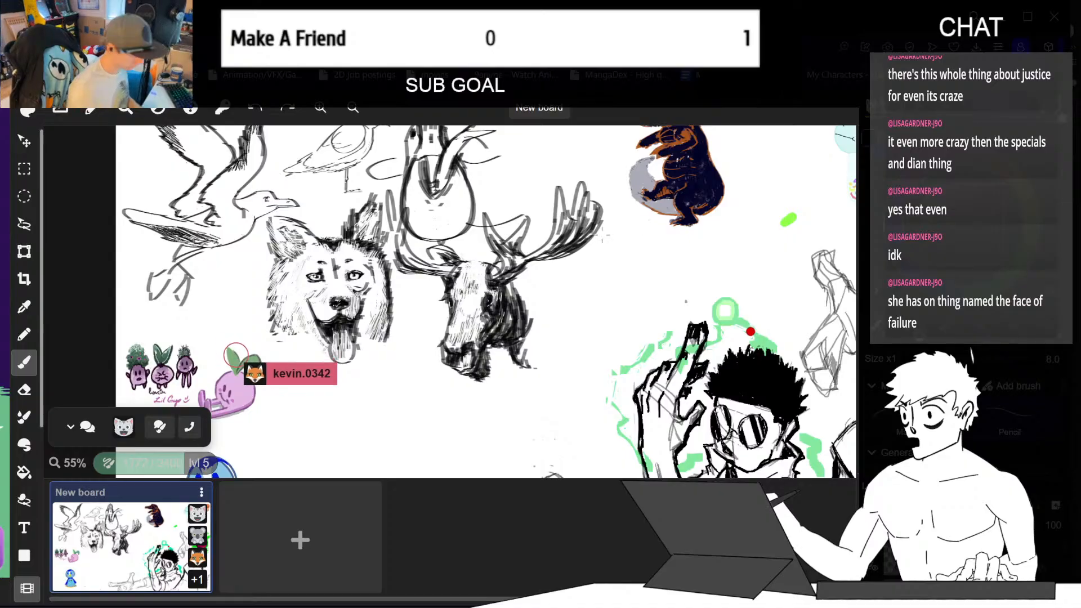
scroll(572, 381, "up", 2)
scroll(585, 363, "down", 3)
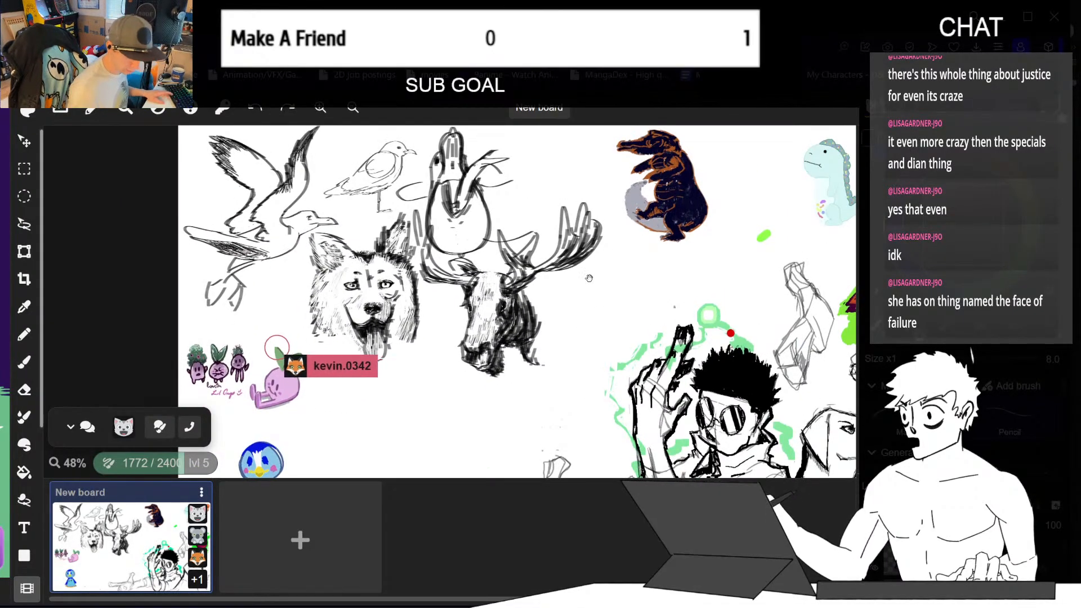
mouse_move(586, 224)
left_mouse_down()
mouse_move(586, 305)
mouse_move(586, 222)
left_mouse_up()
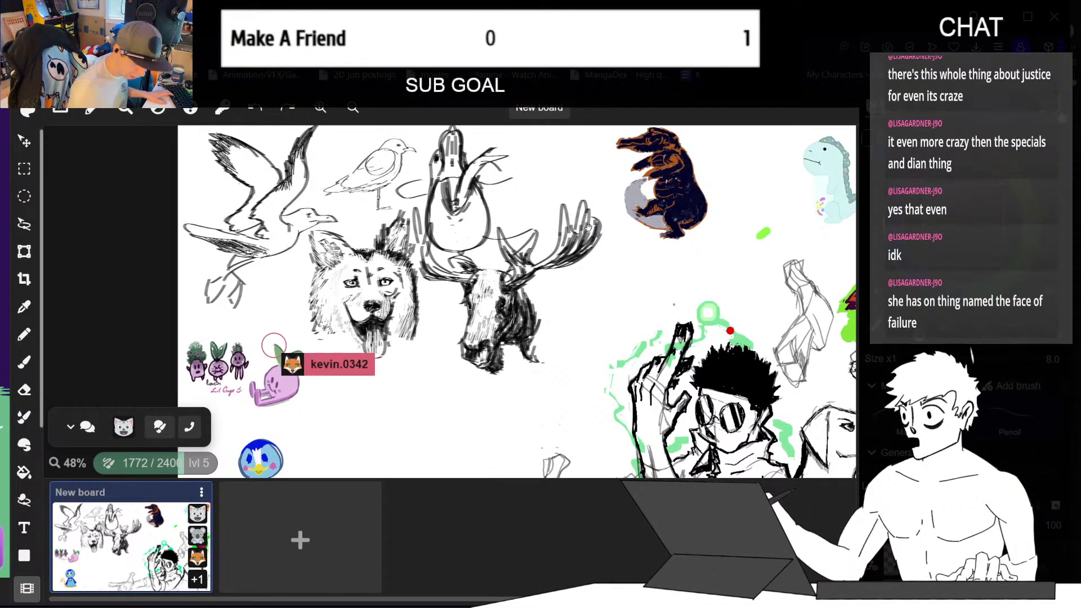
- Inspect the dark crocodile figure with orange outlines up close
left_click_drag(644, 265, 539, 353)
scroll(589, 284, "up", 7)
mouse_move(589, 282)
left_mouse_down()
mouse_move(592, 361)
mouse_move(595, 344)
left_mouse_up()
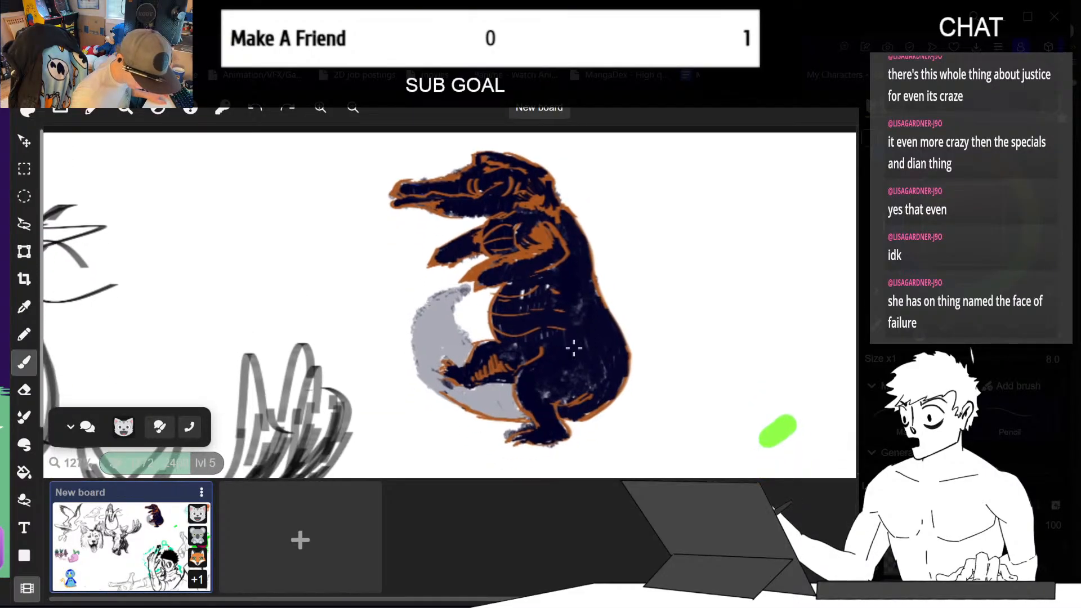
scroll(549, 348, "down", 3)
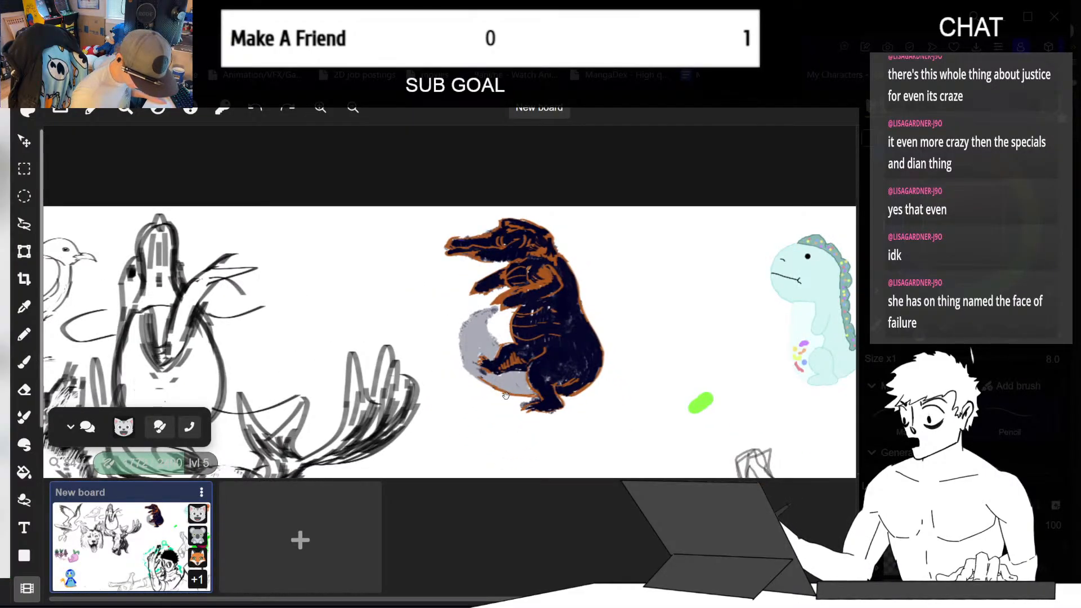
left_click_drag(506, 395, 369, 327)
scroll(382, 319, "down", 3)
left_click_drag(361, 366, 494, 275)
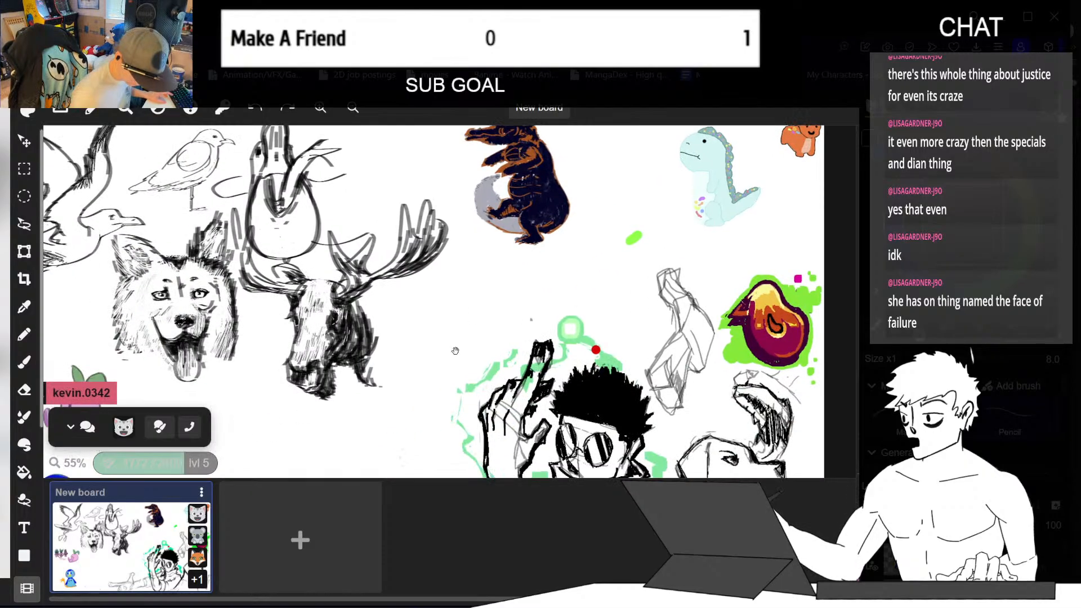
- Inspect the blue penguin-like character with orange legs up close
left_click_drag(454, 352, 586, 197)
scroll(557, 249, "down", 2)
scroll(398, 298, "up", 3)
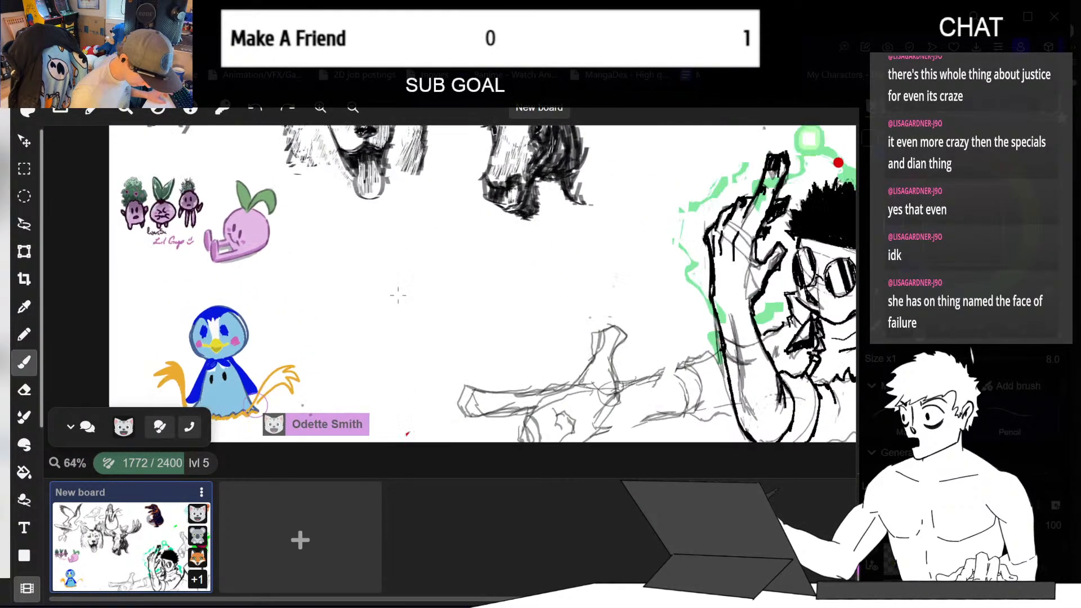
left_click_drag(326, 365, 456, 300)
scroll(382, 313, "up", 5)
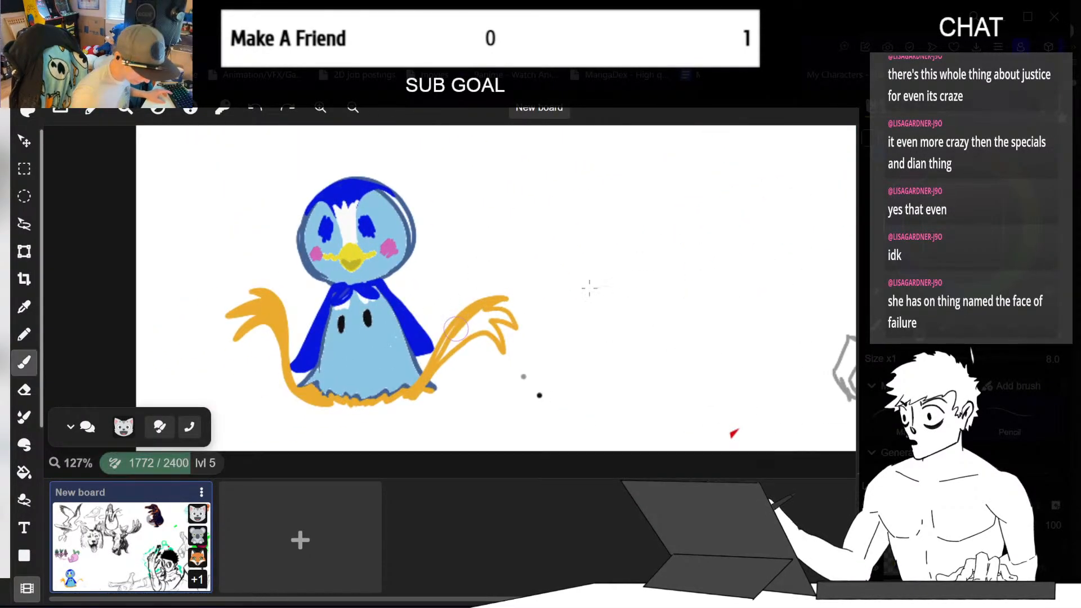
left_click_drag(527, 315, 421, 387)
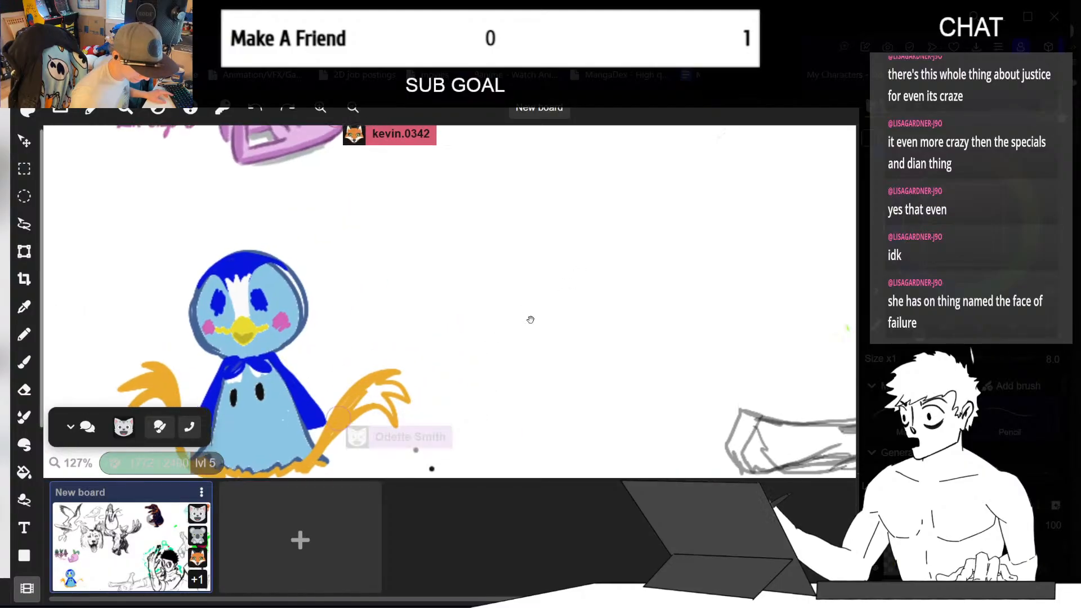
left_click_drag(619, 293, 524, 400)
left_click_drag(612, 211, 504, 405)
left_click_drag(690, 267, 609, 349)
- Sketch a circle topped by a small peaked arch in the empty space between the bird sketch and the crocodile figure
scroll(609, 348, "down", 3)
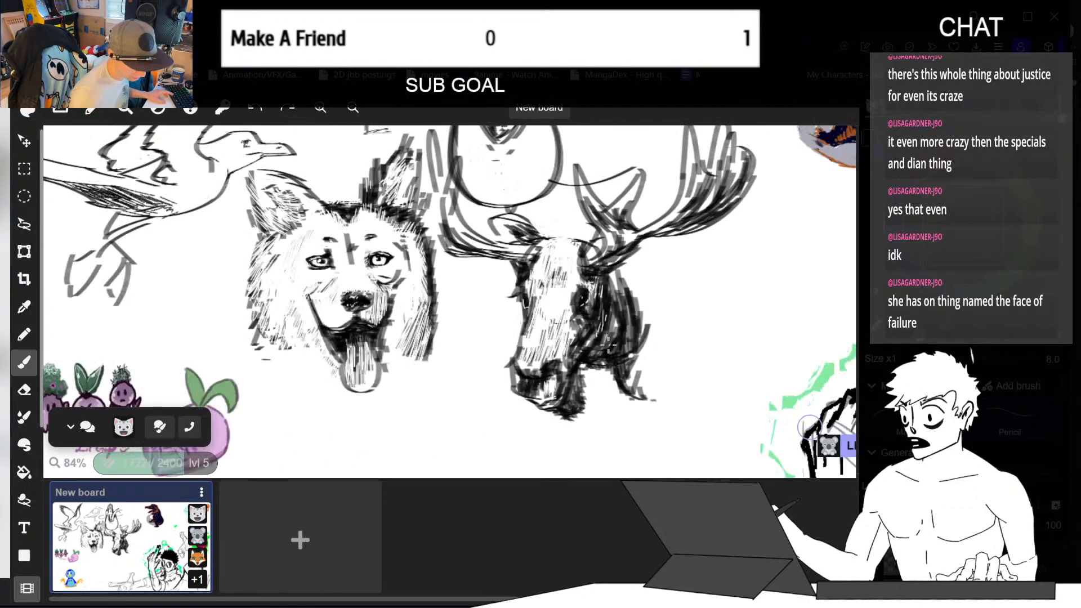
scroll(679, 328, "down", 2)
mouse_move(679, 328)
left_mouse_down()
mouse_move(651, 343)
mouse_move(589, 331)
mouse_move(550, 360)
mouse_move(591, 396)
mouse_move(540, 407)
left_mouse_up()
key("b")
key("space")
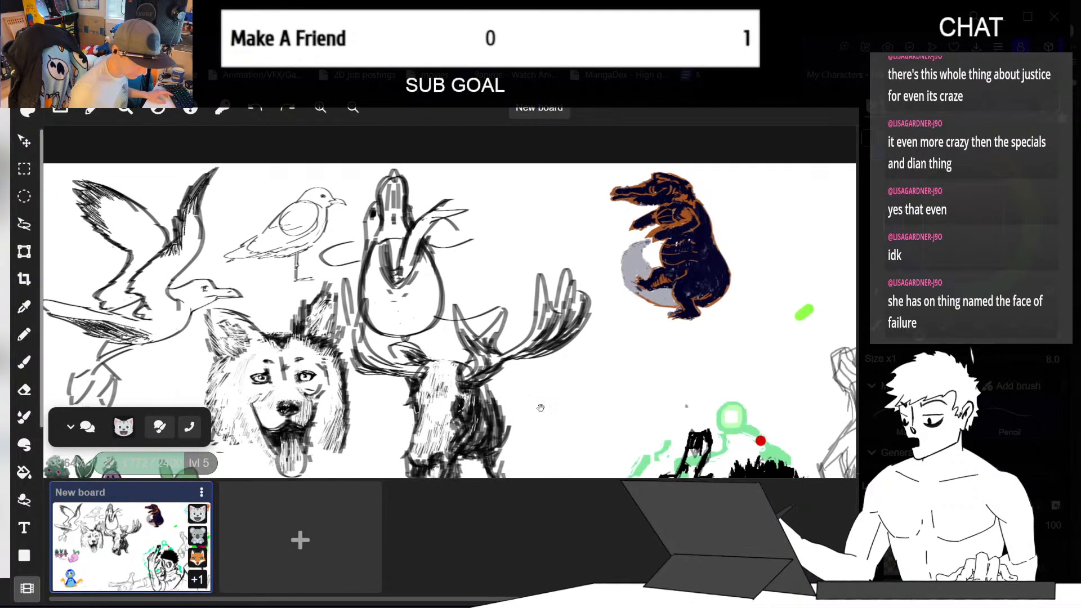
left_click_drag(638, 338, 624, 350)
scroll(591, 360, "up", 5)
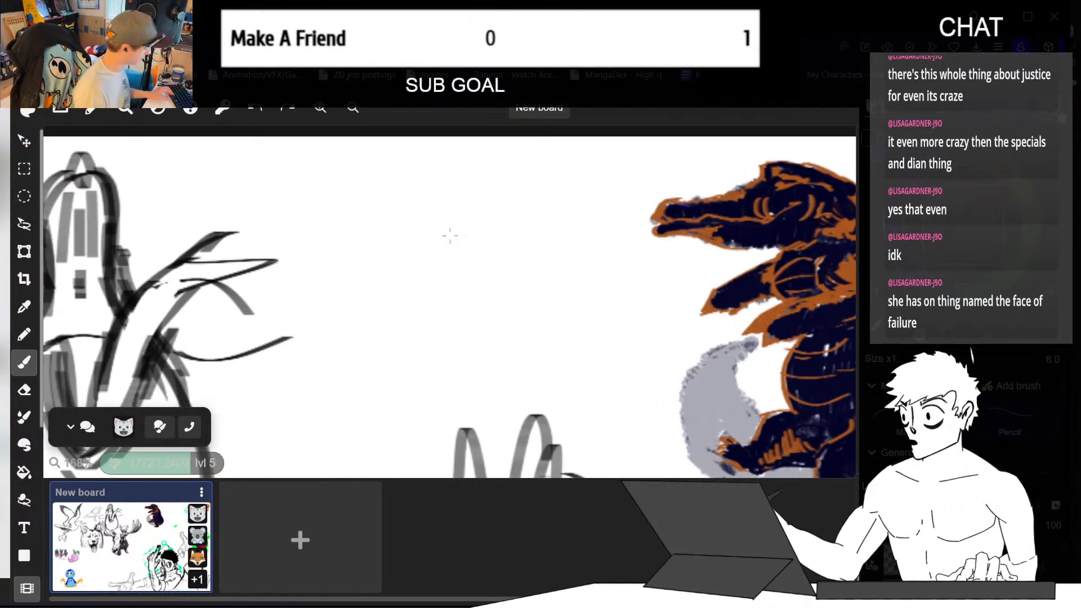
mouse_move(422, 265)
left_mouse_down()
mouse_move(517, 327)
mouse_move(433, 263)
mouse_move(497, 259)
left_mouse_up()
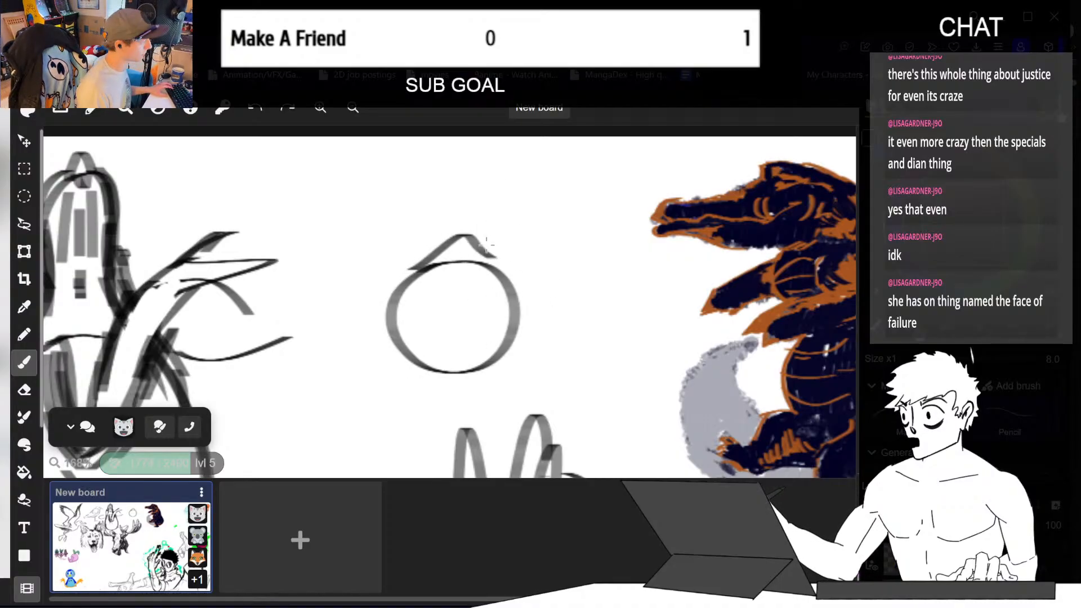
key("ctrl+z")
left_click_drag(418, 270, 486, 262)
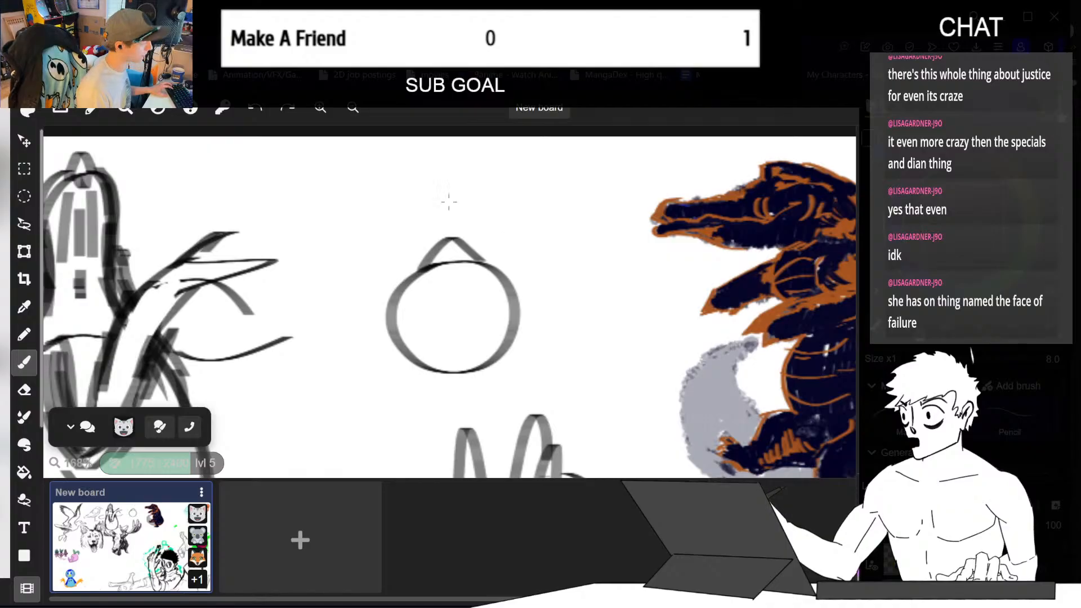
- Add a short slanted line on each side of the peak and a solid black oval eye above each line
left_click_drag(401, 240, 412, 284)
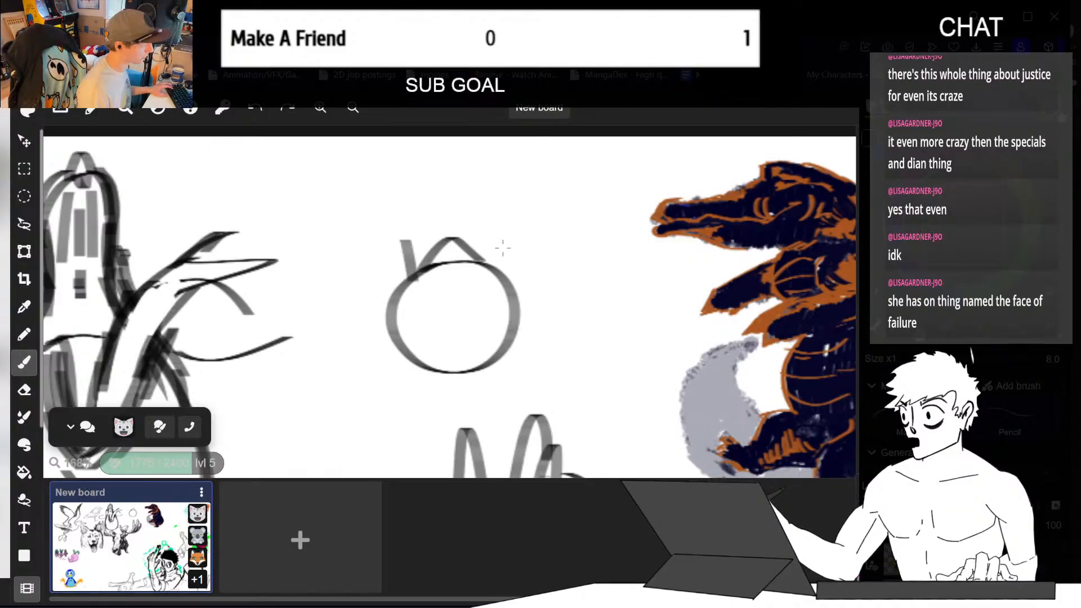
key("ctrl+z")
mouse_move(501, 266)
left_mouse_down()
mouse_move(515, 230)
mouse_move(501, 210)
mouse_move(504, 219)
left_mouse_up()
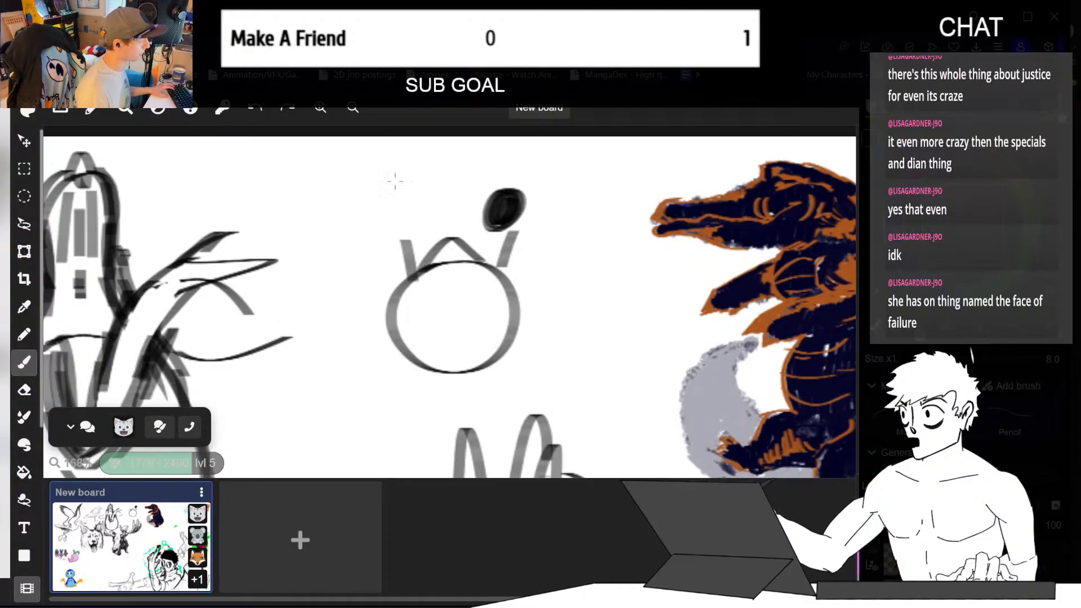
mouse_move(400, 202)
left_mouse_down()
mouse_move(405, 222)
mouse_move(396, 221)
left_mouse_up()
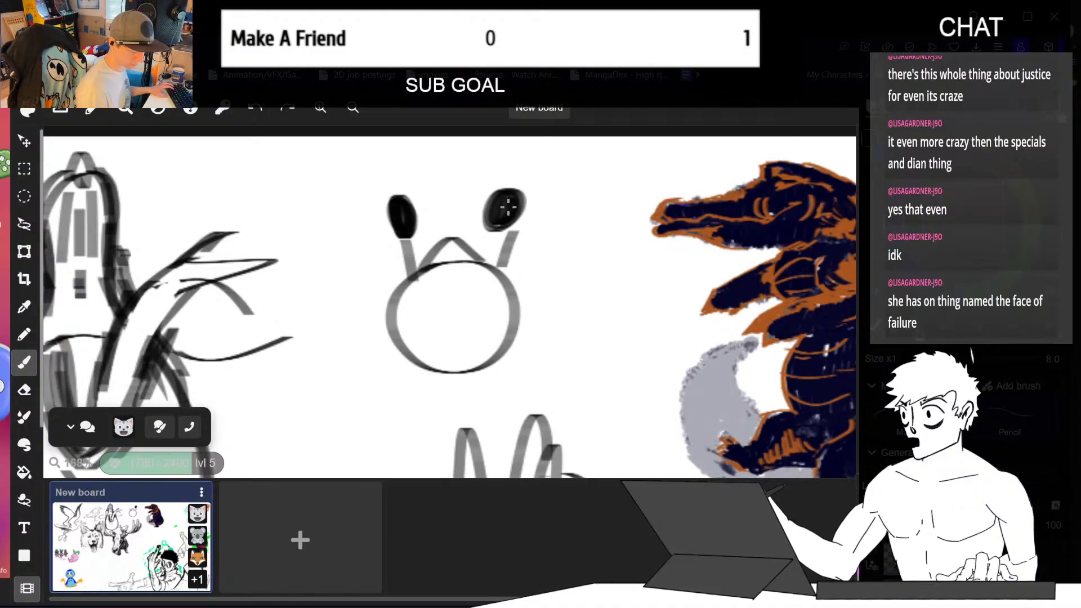
left_click_drag(500, 209, 516, 196)
key("e")
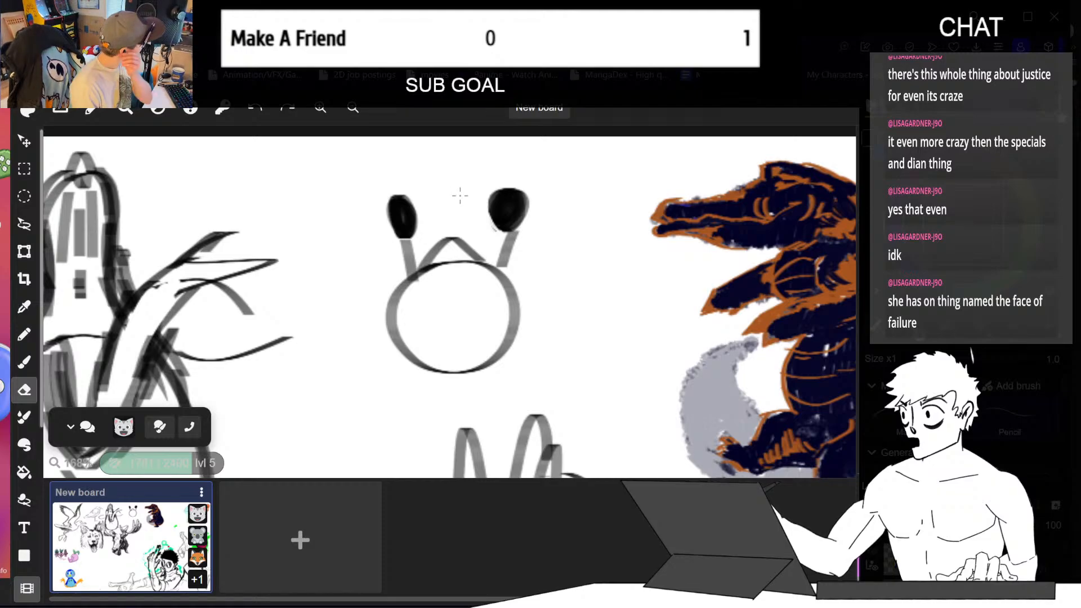
key("v")
left_click_drag(403, 204, 446, 189)
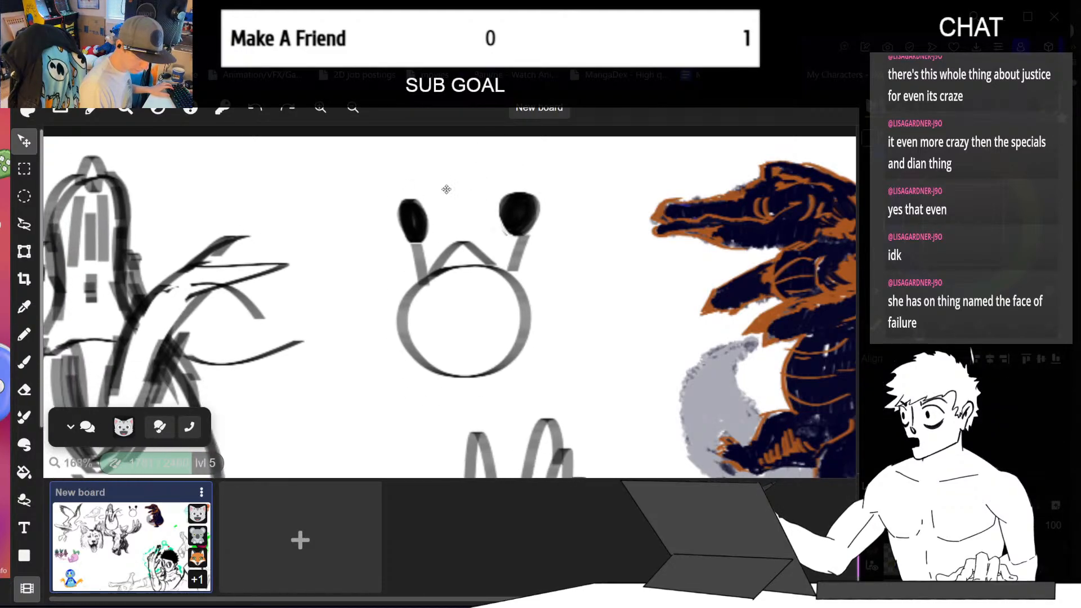
key("ctrl+z")
key("b")
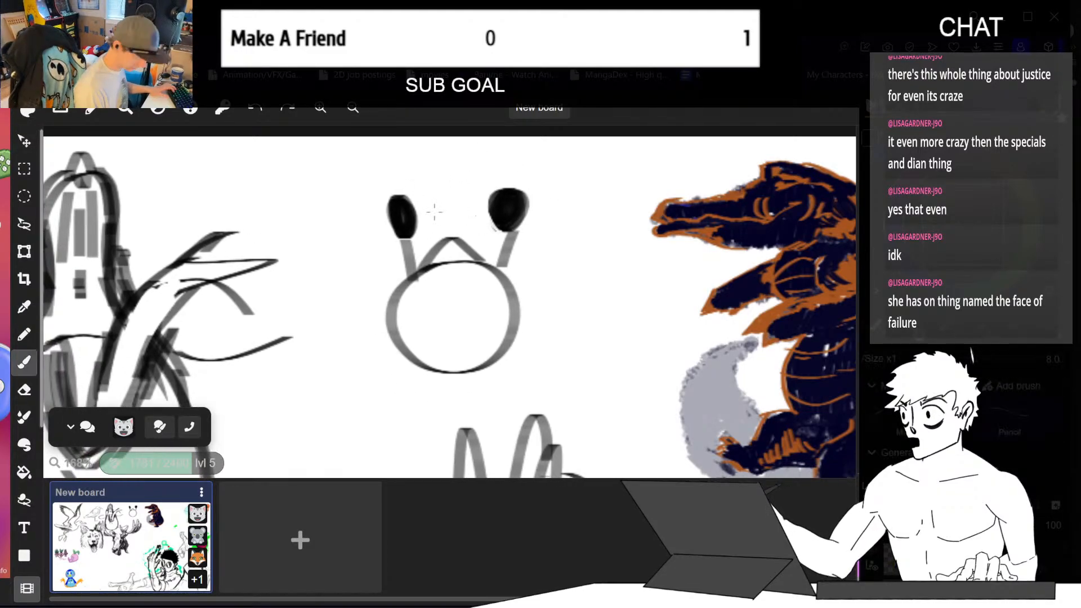
- Widen the head's left eye and draw a flat forehead line with an angled stroke at each end along the board's upper edge
left_click_drag(415, 232, 404, 222)
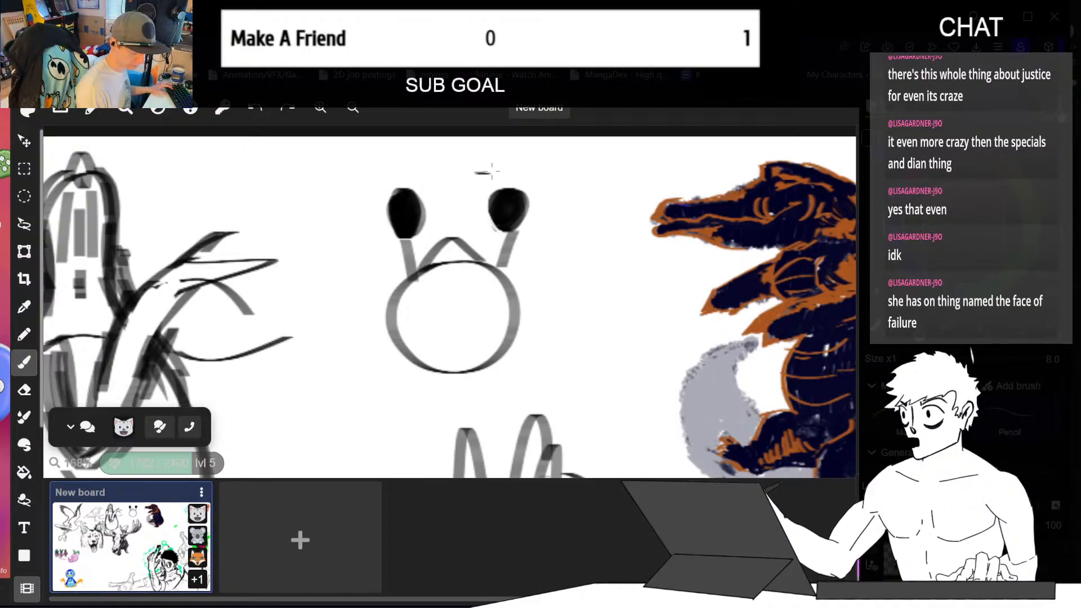
left_click_drag(491, 171, 543, 151)
middle_click_drag(615, 166, 594, 246)
key("ctrl+z")
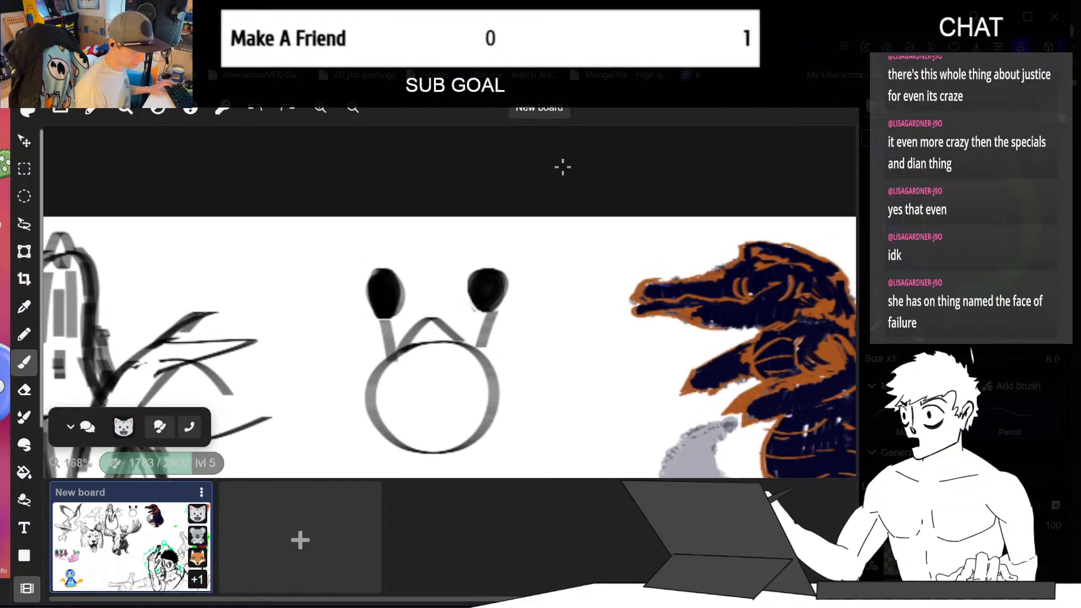
left_click_drag(396, 228, 485, 228)
key("ctrl+z")
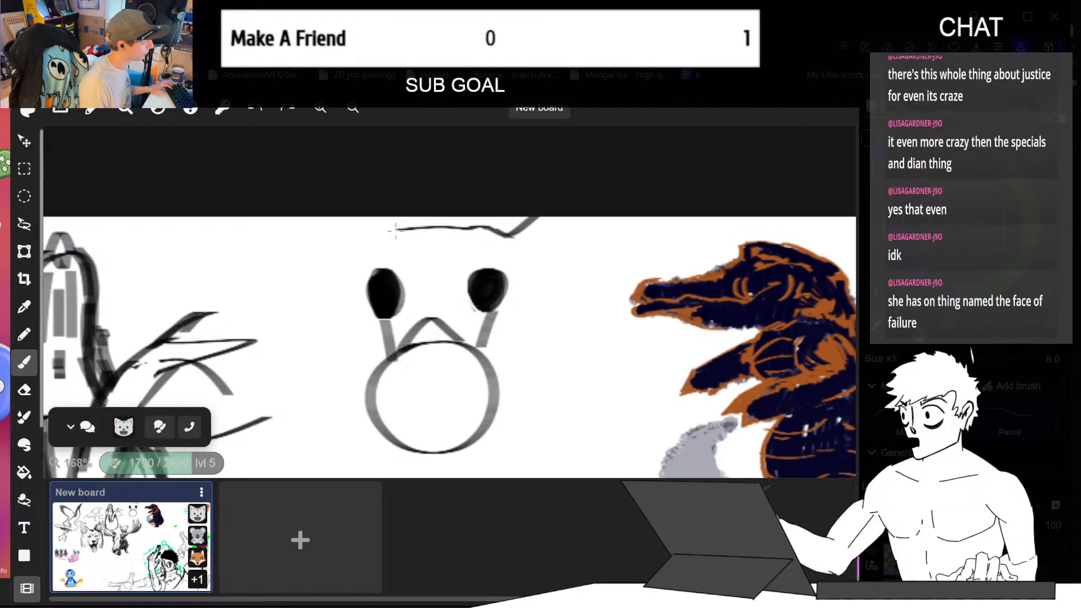
left_click_drag(396, 231, 351, 221)
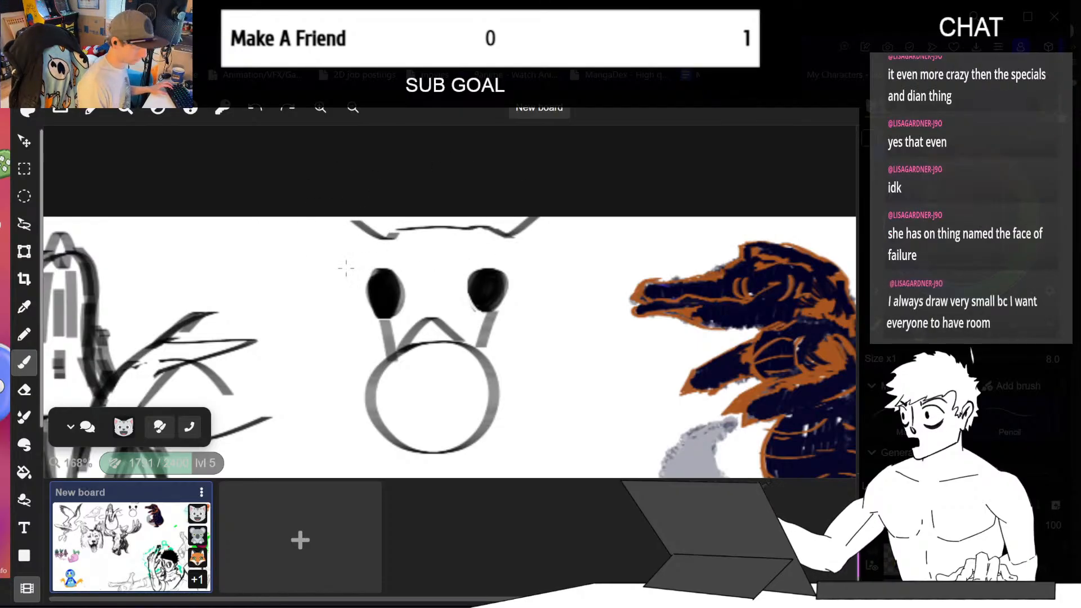
- Draw a line curving outward and up from each eye to the board's upper edge, and extend the right cheek down to the muzzle
mouse_move(296, 264)
left_mouse_down()
mouse_move(369, 298)
mouse_move(322, 290)
left_mouse_up()
key("ctrl+z")
left_click_drag(346, 287, 280, 241)
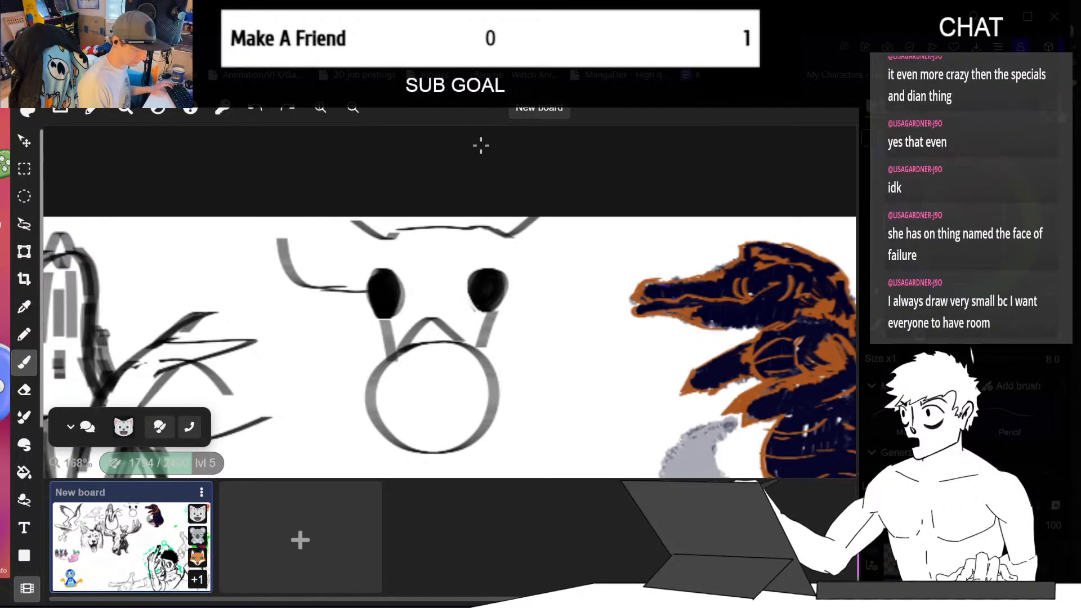
key("ctrl+z")
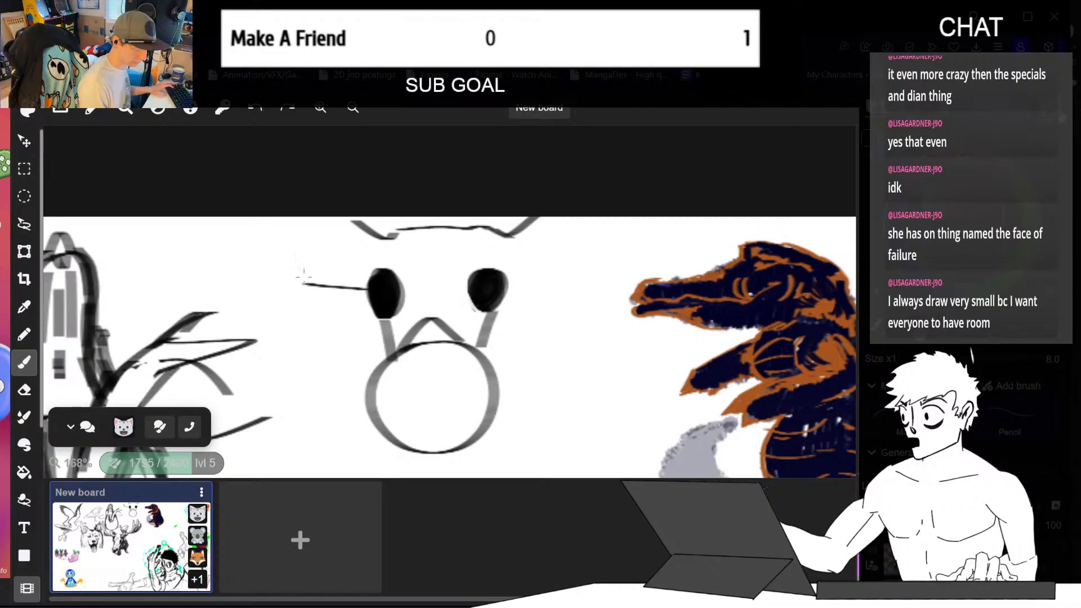
left_click_drag(365, 289, 254, 219)
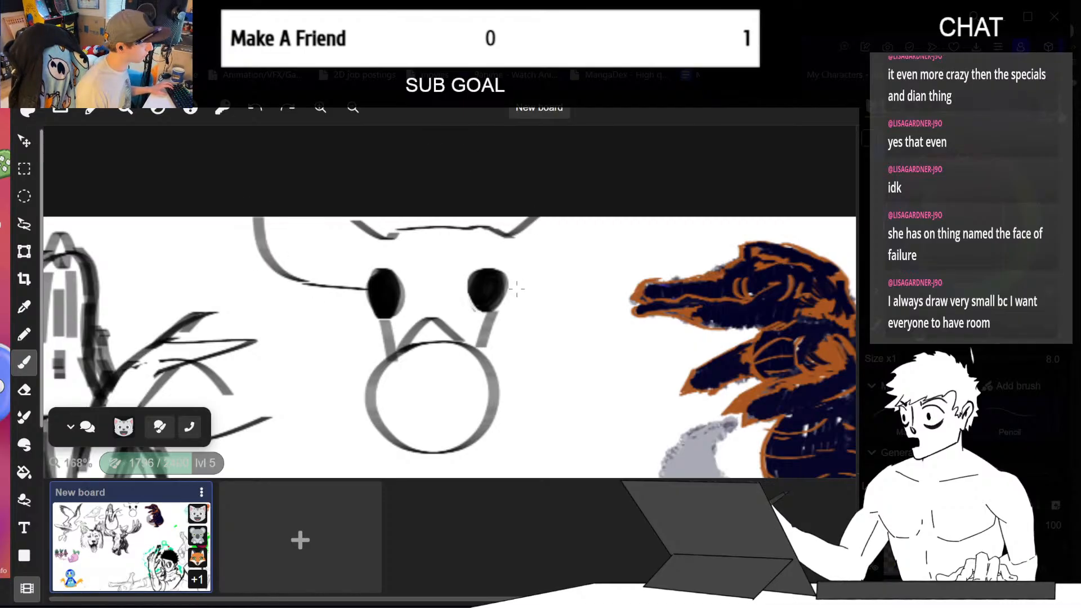
mouse_move(531, 284)
left_mouse_down()
mouse_move(591, 253)
mouse_move(610, 218)
left_mouse_up()
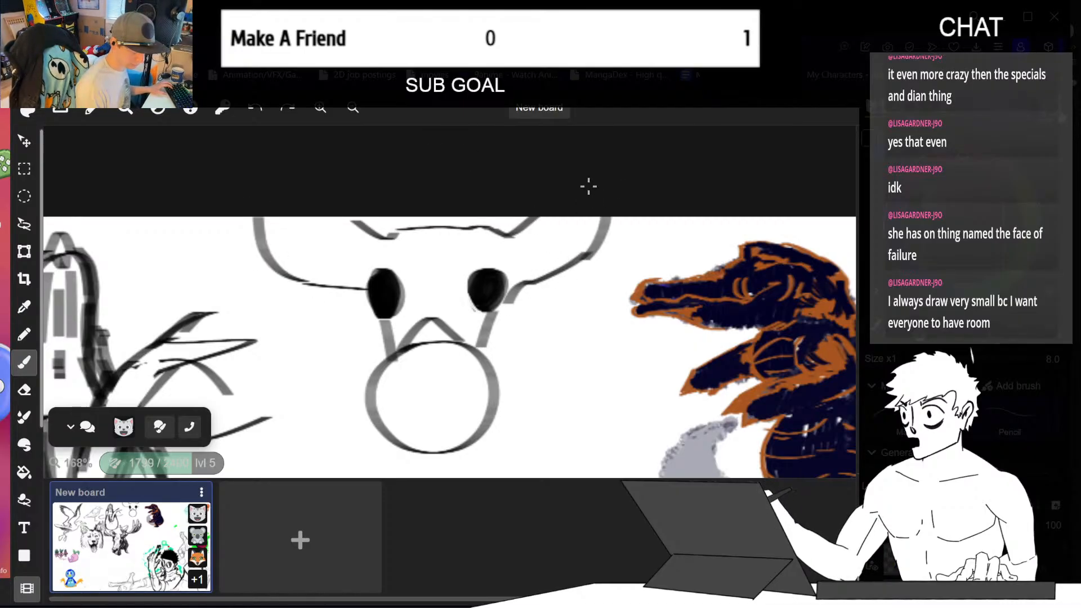
left_click_drag(505, 307, 498, 365)
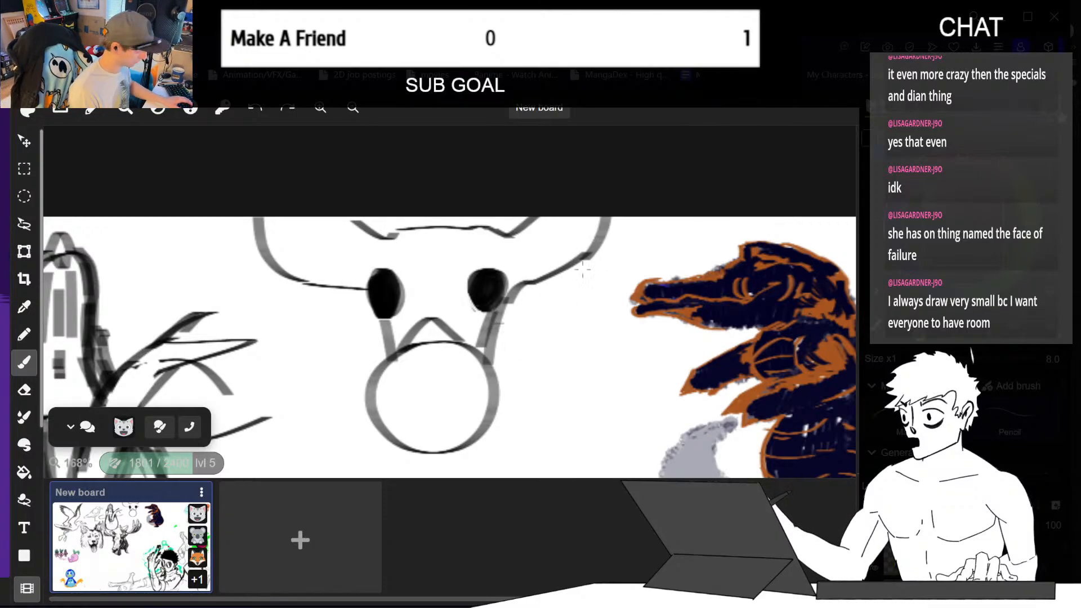
- Outline the jaw around the muzzle circle with side strokes and a curved chin line beneath it
key("ctrl+plus")
left_click_drag(617, 431, 622, 338)
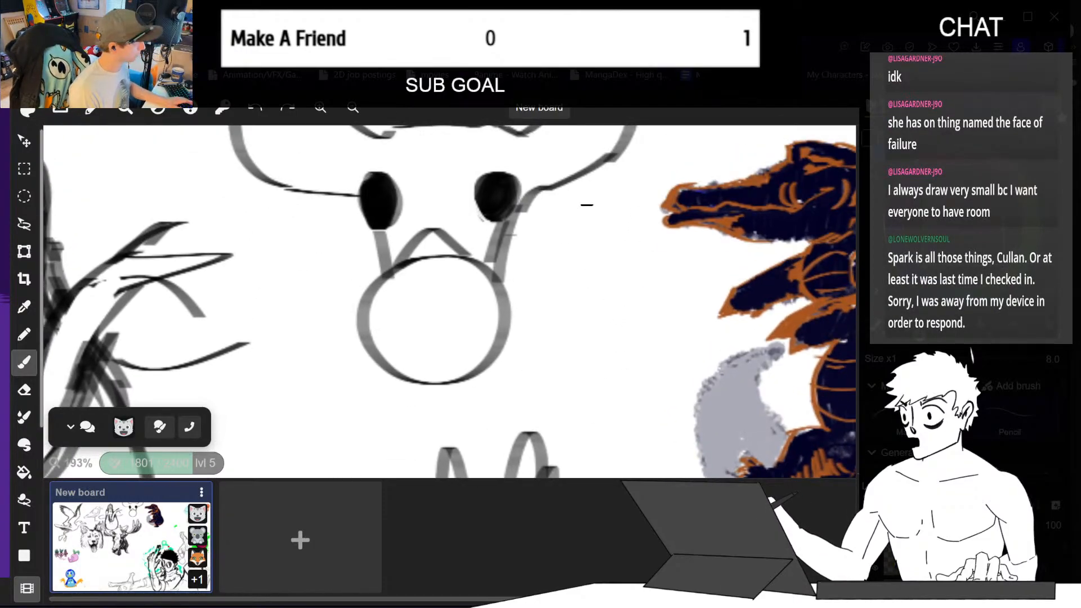
mouse_move(397, 274)
left_mouse_down()
mouse_move(499, 288)
mouse_move(405, 376)
mouse_move(493, 380)
mouse_move(488, 258)
left_mouse_up()
key("ctrl+z")
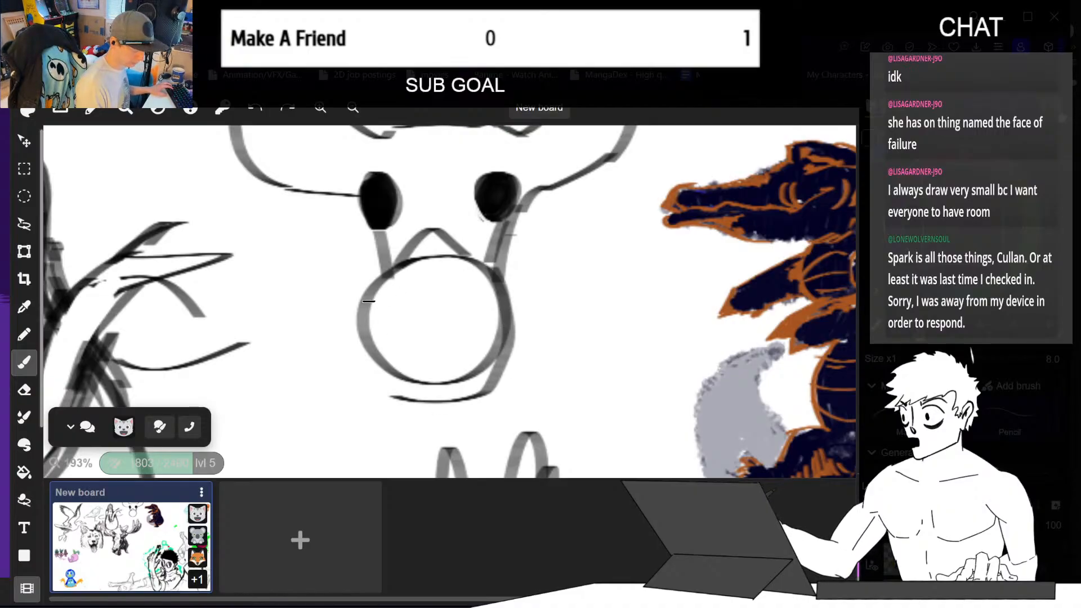
mouse_move(389, 390)
left_mouse_down()
mouse_move(374, 276)
mouse_move(374, 356)
left_mouse_up()
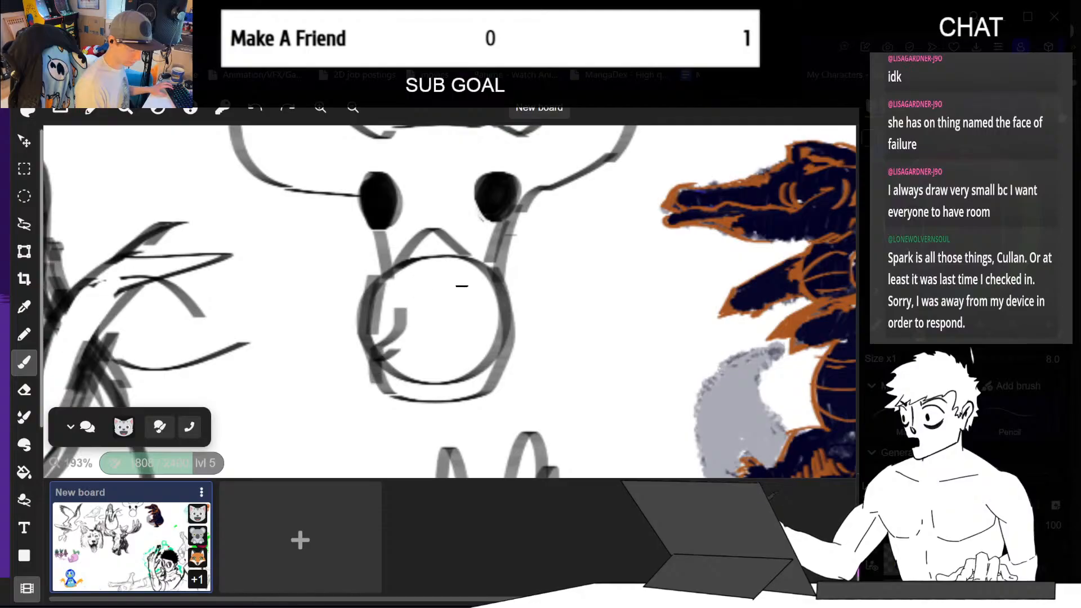
- Mark the nostrils, shade the lower muzzle with dense black strokes, and add a dark curved stroke up each inner side
left_click_drag(476, 310, 456, 346)
left_click_drag(460, 348, 483, 306)
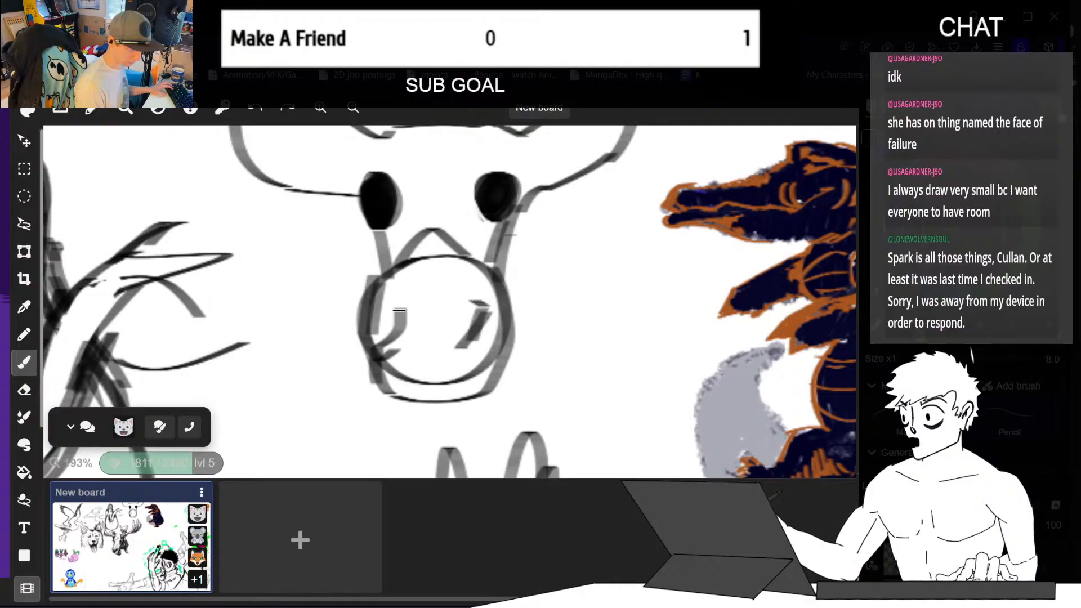
mouse_move(413, 343)
left_mouse_down()
mouse_move(395, 303)
mouse_move(472, 305)
mouse_move(402, 360)
mouse_move(445, 337)
mouse_move(470, 361)
mouse_move(477, 394)
mouse_move(405, 314)
mouse_move(465, 314)
mouse_move(458, 321)
mouse_move(419, 301)
mouse_move(472, 300)
mouse_move(408, 308)
mouse_move(394, 356)
mouse_move(414, 388)
mouse_move(476, 374)
mouse_move(446, 391)
mouse_move(499, 301)
left_mouse_up()
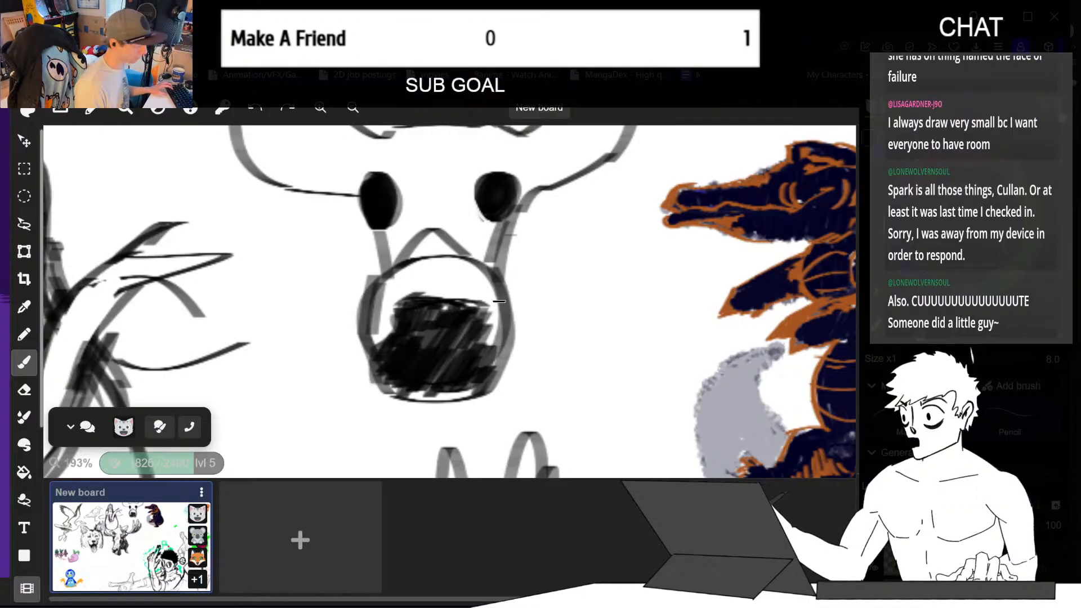
left_click_drag(408, 284, 380, 344)
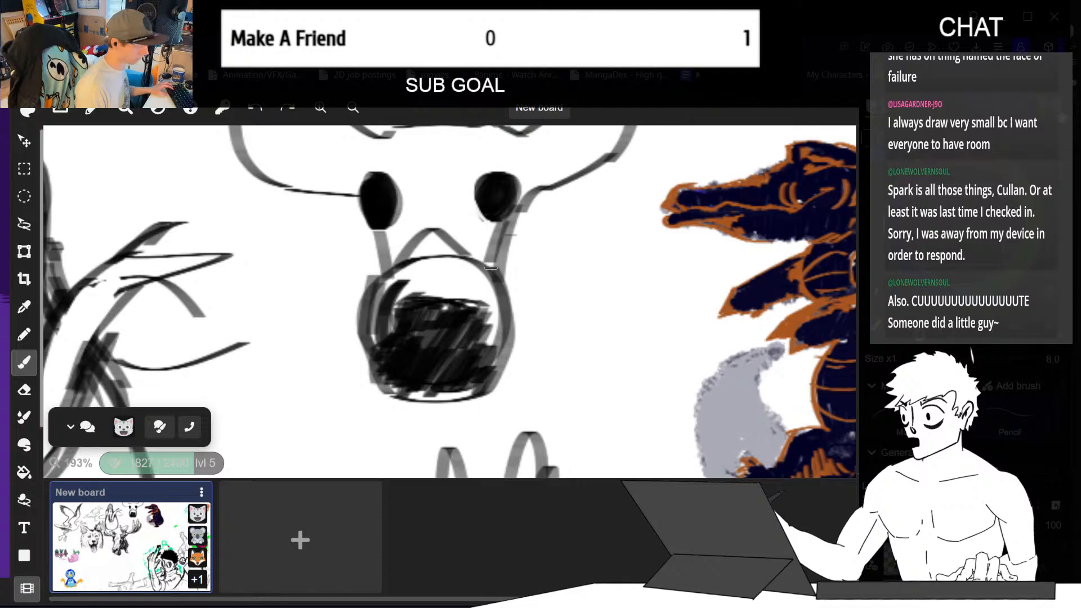
left_click_drag(474, 282, 473, 365)
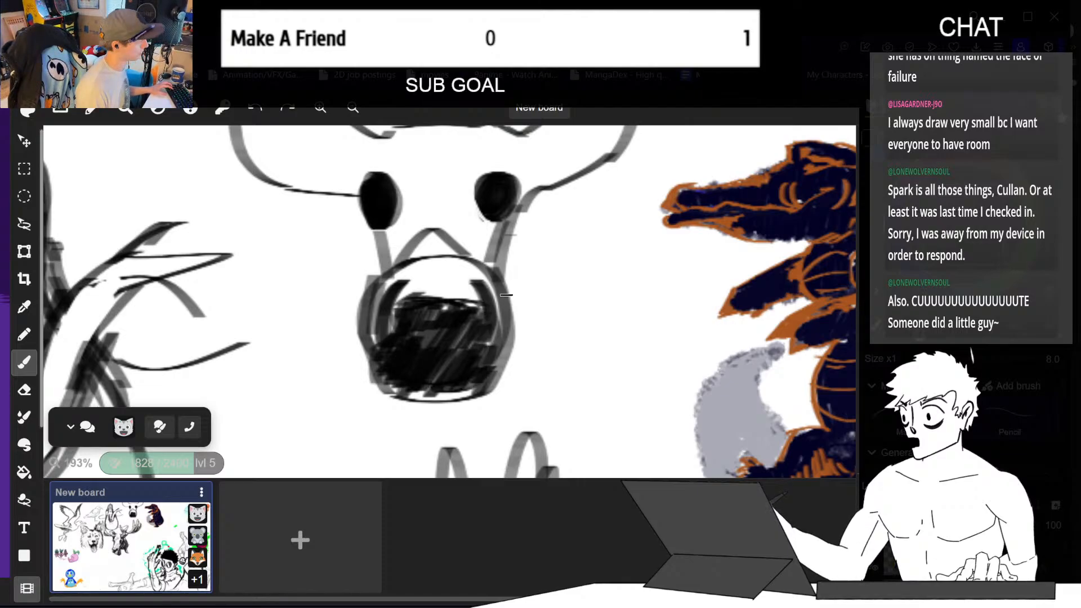
- Darken the upper edge of the shaded muzzle area and thicken the muzzle's outer contours on both sides
mouse_move(398, 310)
left_mouse_down()
mouse_move(390, 332)
mouse_move(394, 309)
mouse_move(452, 304)
left_mouse_up()
left_click_drag(455, 304, 496, 305)
left_click_drag(494, 306, 482, 325)
left_click_drag(452, 305, 421, 314)
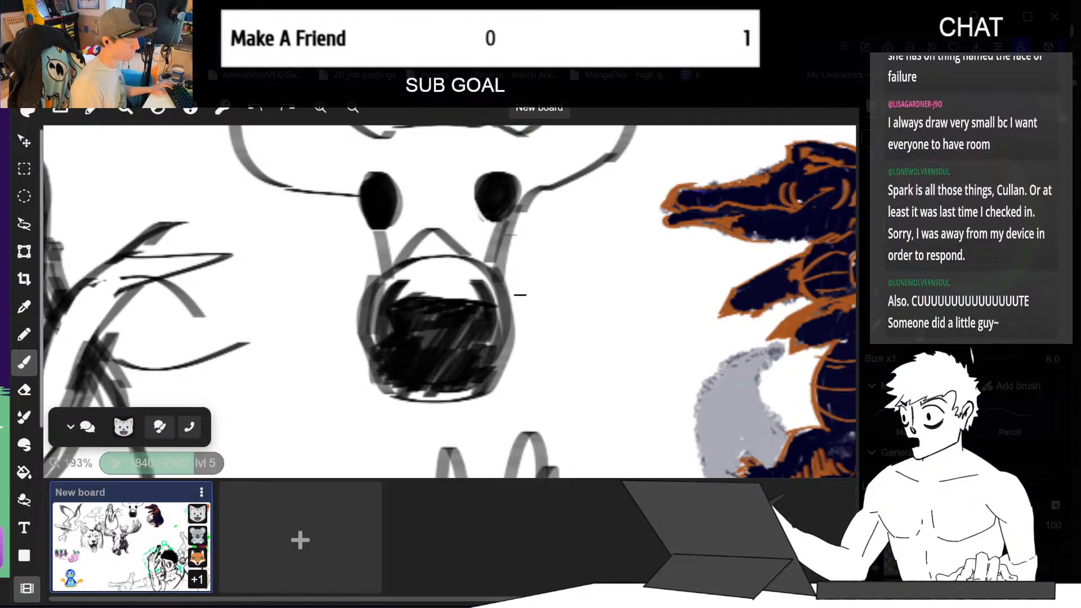
mouse_move(507, 282)
left_mouse_down()
mouse_move(515, 344)
mouse_move(485, 391)
left_mouse_up()
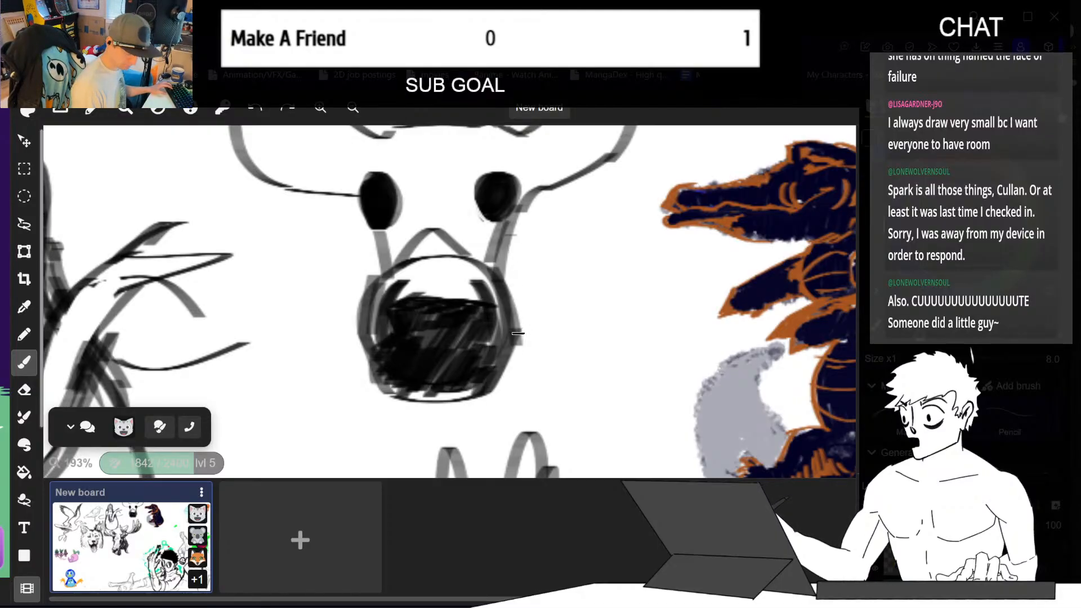
mouse_move(391, 278)
left_mouse_down()
mouse_move(356, 355)
mouse_move(366, 358)
left_mouse_up()
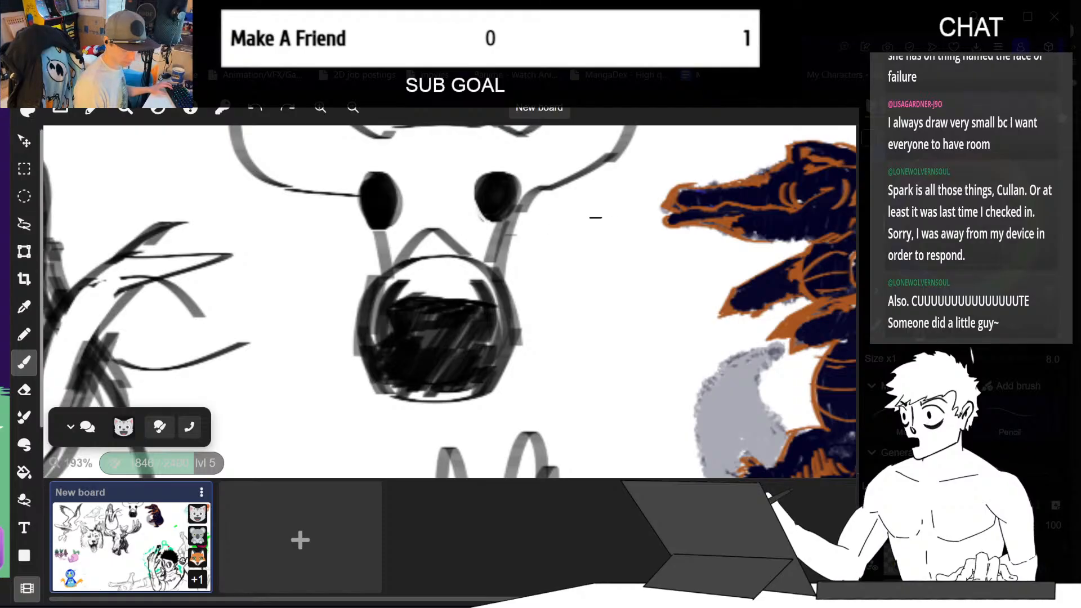
- Erase the rough outer edges along both sides of the muzzle to clean up its contour
key("e")
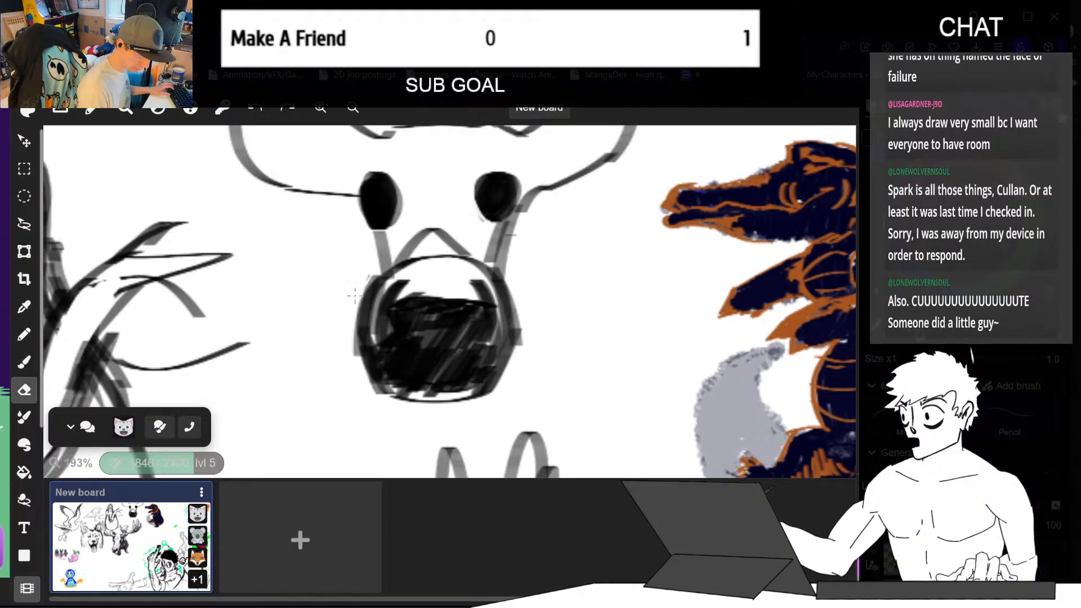
left_click_drag(358, 289, 355, 355)
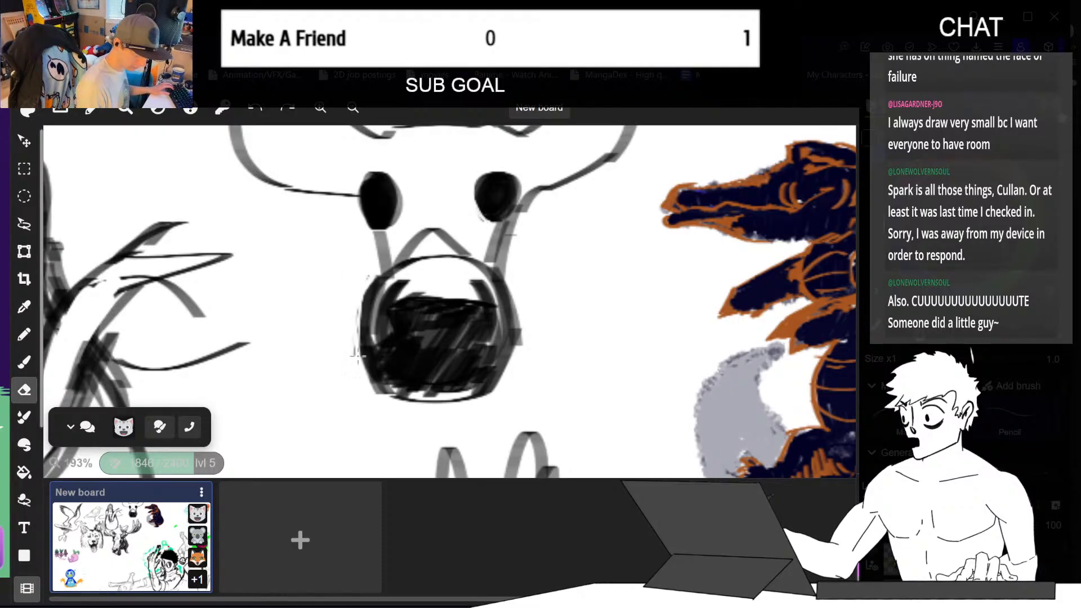
left_click_drag(360, 311, 359, 363)
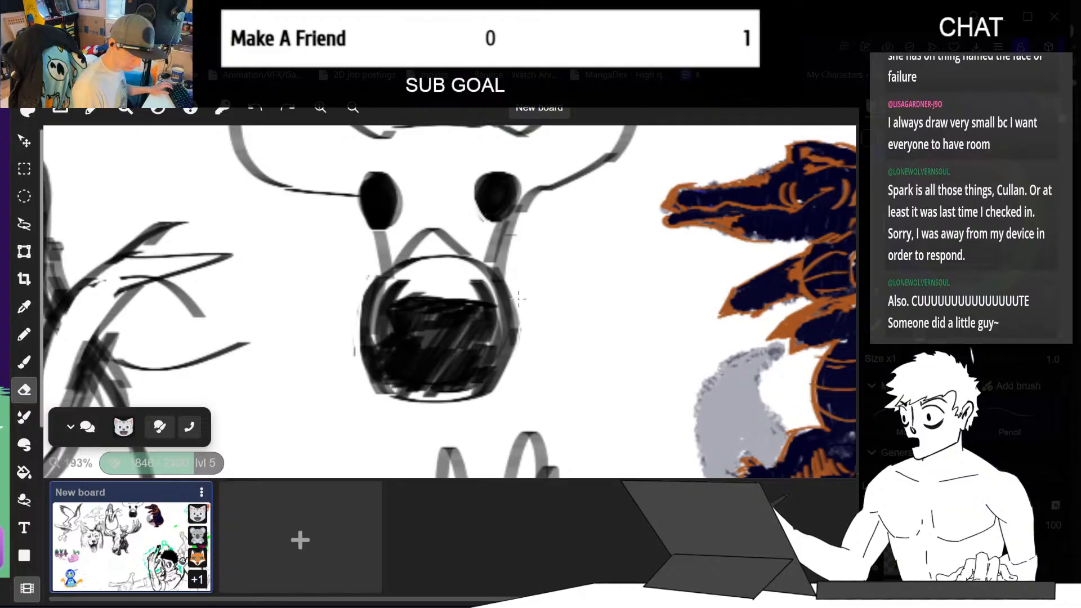
left_click_drag(516, 294, 514, 332)
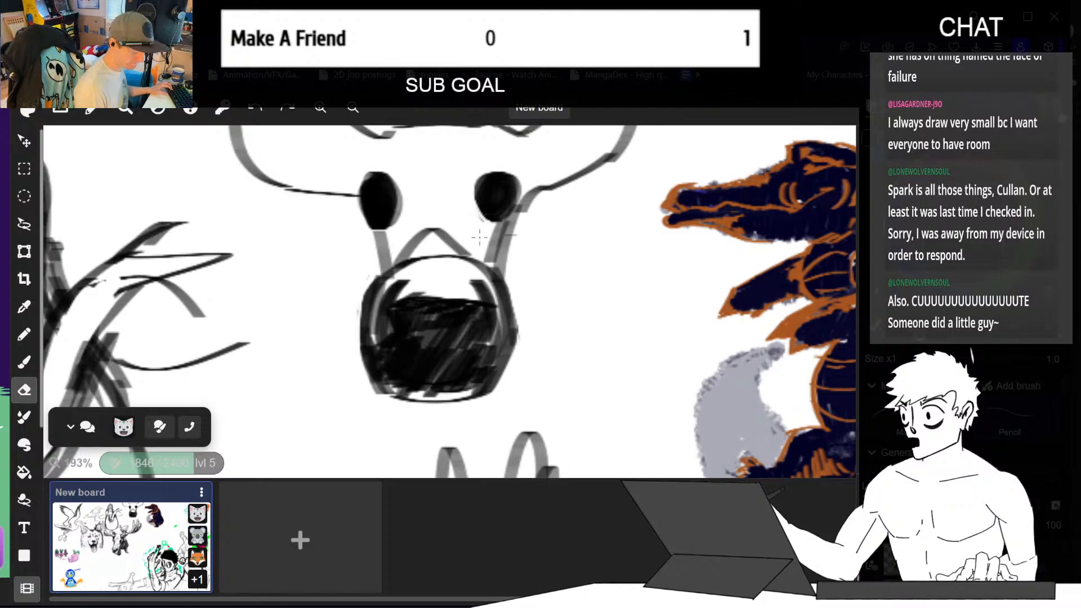
- Erase the circle's upper arc and the peaked guide lines above the muzzle
mouse_move(425, 256)
left_mouse_down()
mouse_move(404, 266)
mouse_move(419, 233)
mouse_move(396, 260)
mouse_move(444, 237)
mouse_move(487, 271)
left_mouse_up()
key("space")
mouse_move(599, 388)
left_mouse_down()
mouse_move(646, 309)
mouse_move(573, 382)
left_mouse_up()
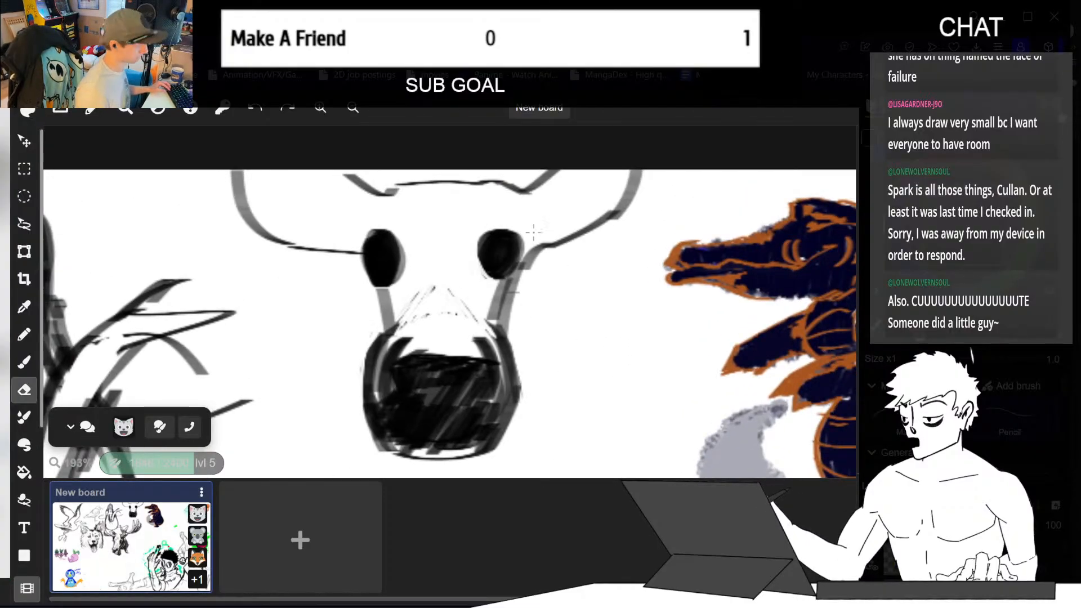
- Draw two grey strokes flaring down the nose bridge towards the muzzle and a short arc above them between the eyes
key("b")
left_click(457, 250)
left_click_drag(467, 285, 475, 311)
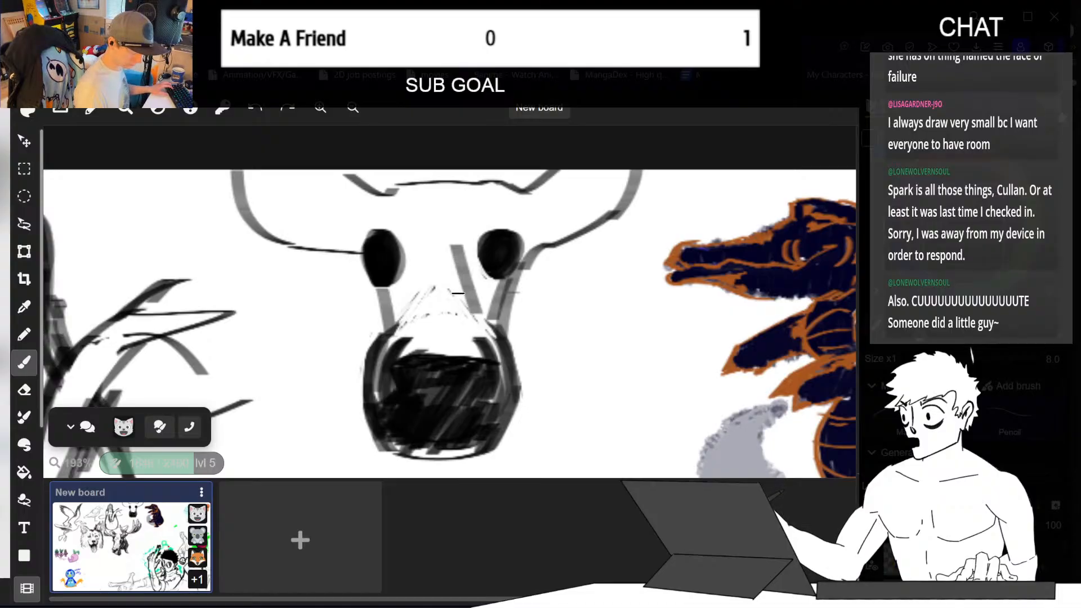
left_click_drag(426, 246, 398, 327)
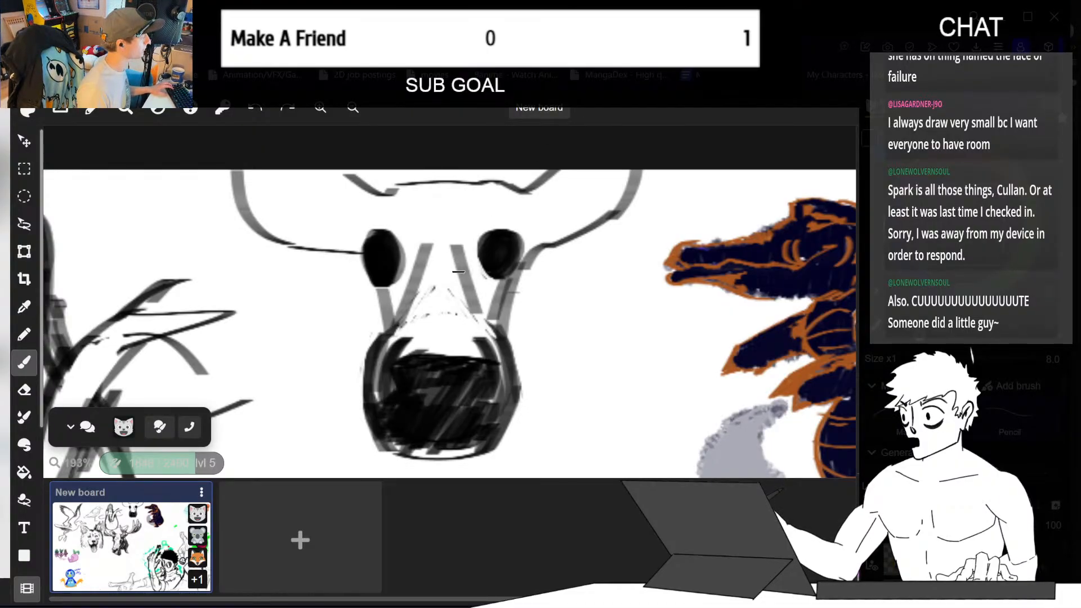
left_click_drag(418, 217, 471, 219)
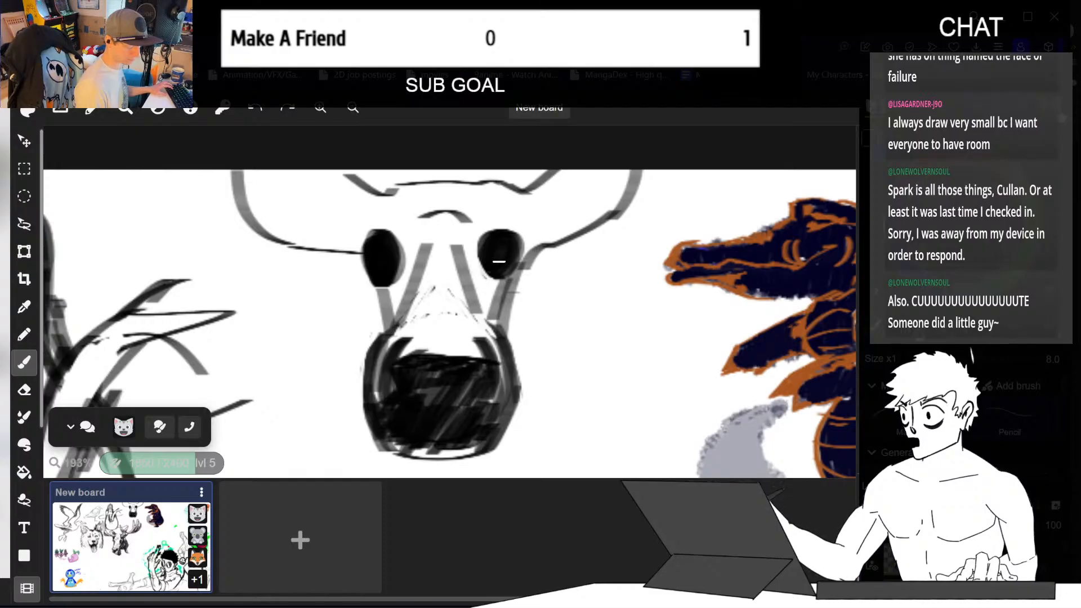
- Rework the two nose-bridge strokes with darker lines that reach up to the small arc between the eyes
left_click_drag(460, 244, 485, 326)
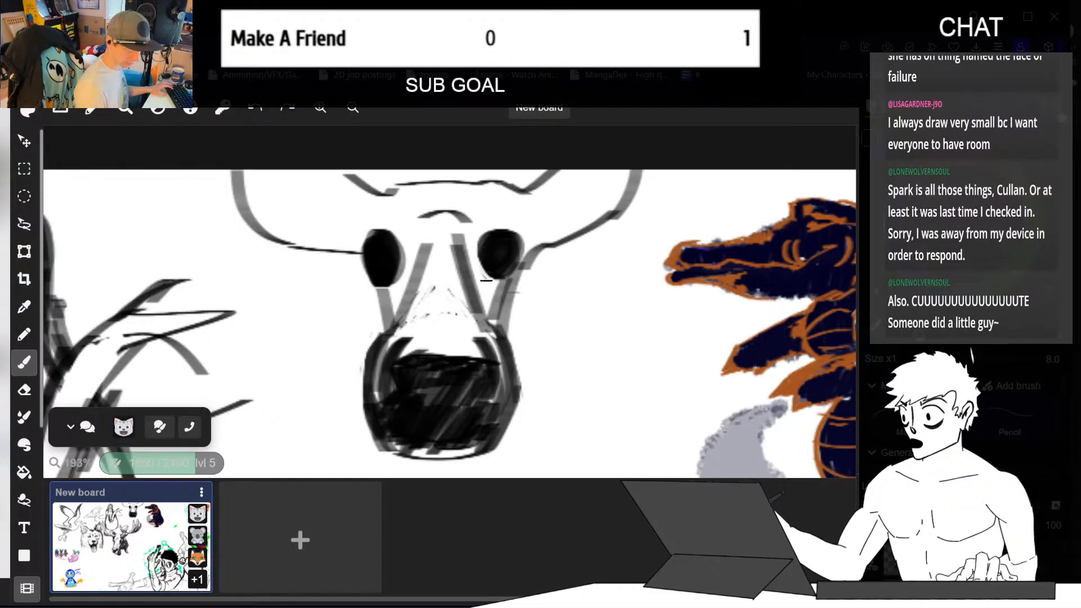
key("ctrl+z")
mouse_move(463, 253)
left_mouse_down()
mouse_move(478, 334)
mouse_move(473, 323)
left_mouse_up()
key("ctrl+z")
key("ctrl+z")
left_click_drag(461, 211, 472, 314)
left_click_drag(426, 223, 401, 318)
key("ctrl+z")
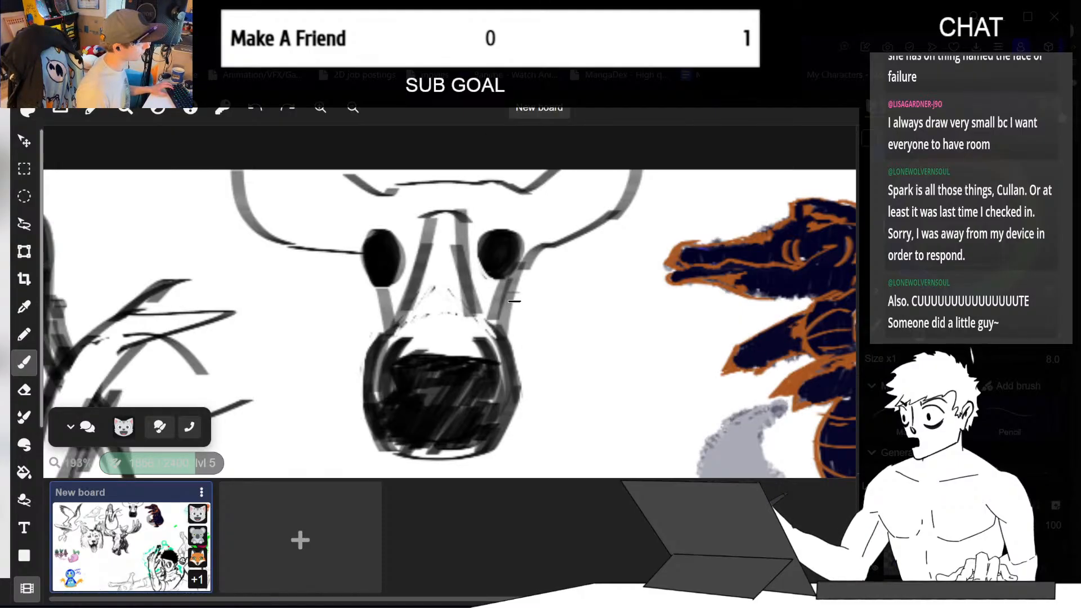
- Extend the upper edges of both dark eyes with short black brush strokes
mouse_move(504, 217)
left_mouse_down()
mouse_move(495, 247)
mouse_move(510, 236)
mouse_move(502, 228)
mouse_move(520, 236)
mouse_move(514, 263)
mouse_move(526, 248)
mouse_move(515, 225)
mouse_move(538, 237)
mouse_move(512, 270)
left_mouse_up()
key("ctrl+z")
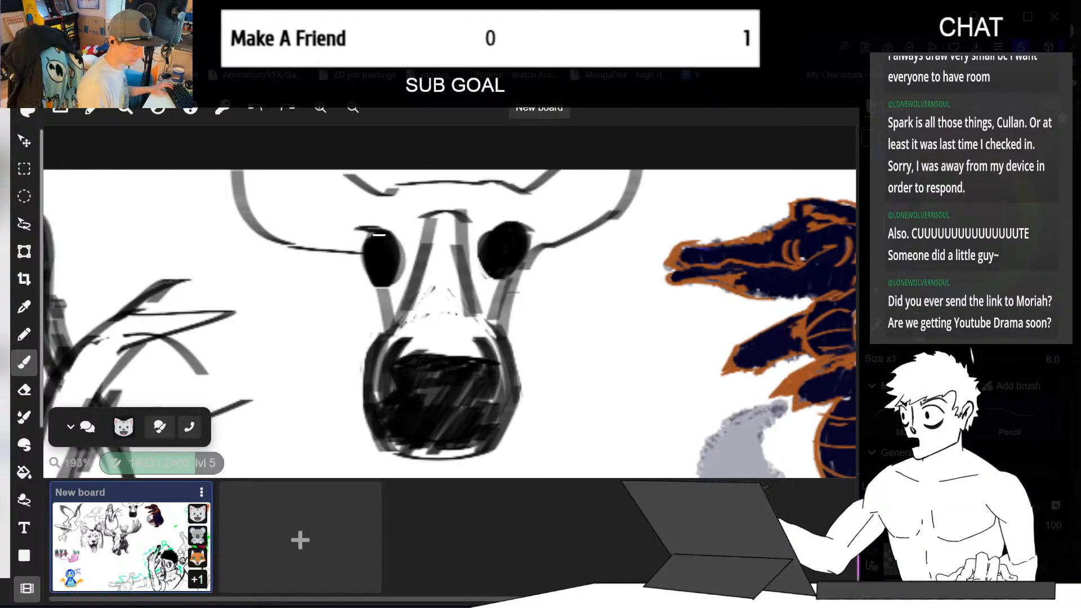
key("ctrl+z")
mouse_move(366, 221)
left_mouse_down()
mouse_move(393, 227)
mouse_move(376, 233)
mouse_move(392, 241)
mouse_move(373, 221)
left_mouse_up()
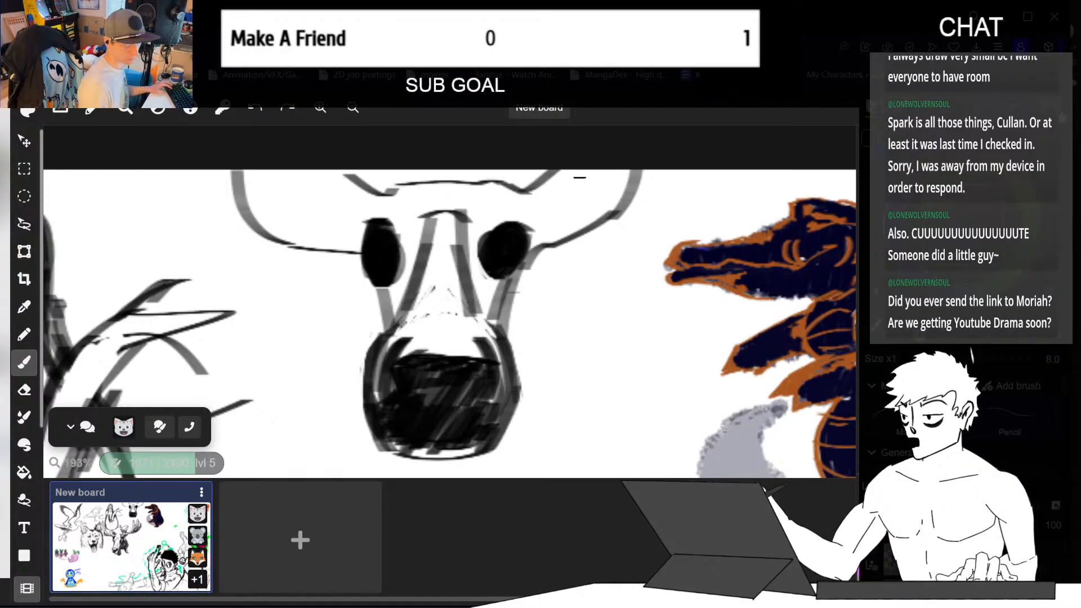
- Narrow both eyes by erasing their inner and lower edges, touching up the black fill of the right eye
key("e")
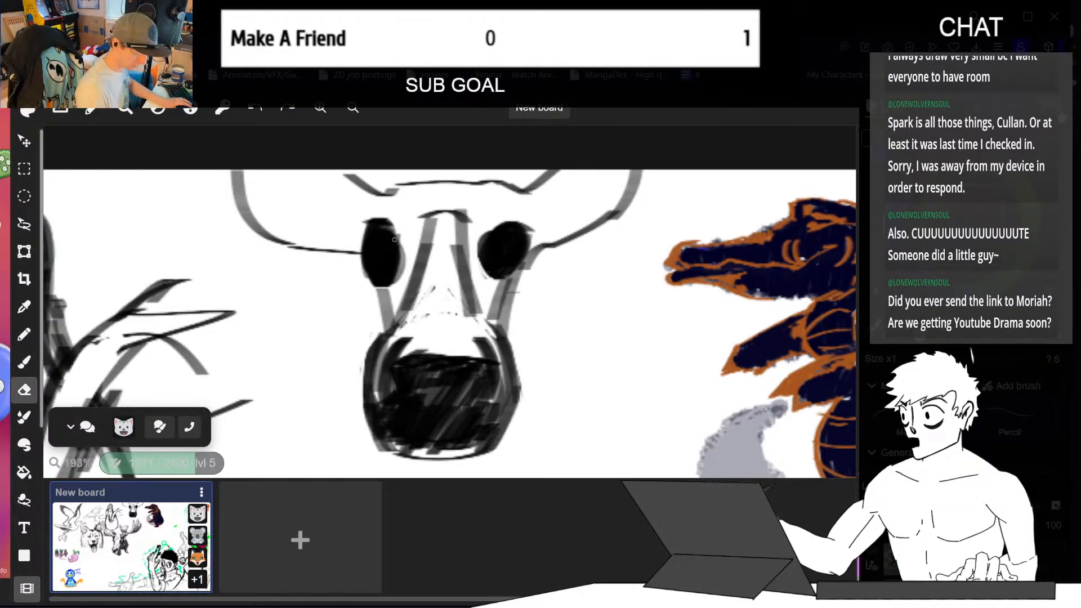
mouse_move(394, 240)
left_mouse_down()
mouse_move(397, 284)
mouse_move(389, 225)
mouse_move(371, 270)
mouse_move(394, 284)
left_mouse_up()
mouse_move(481, 249)
left_mouse_down()
mouse_move(491, 242)
mouse_move(503, 258)
mouse_move(482, 239)
mouse_move(493, 278)
left_mouse_up()
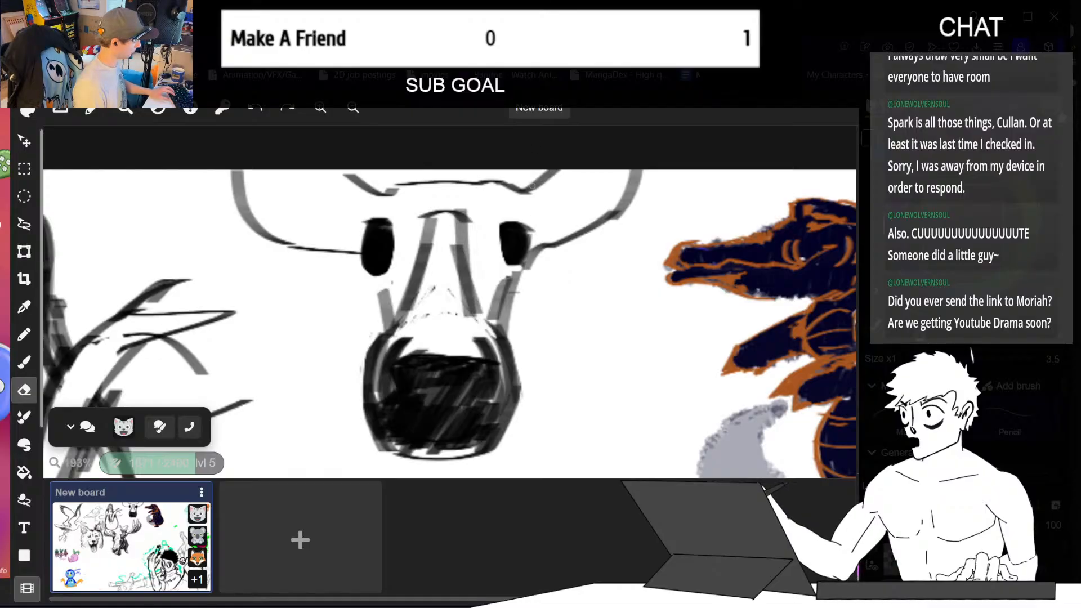
key("b")
left_click_drag(509, 247, 514, 240)
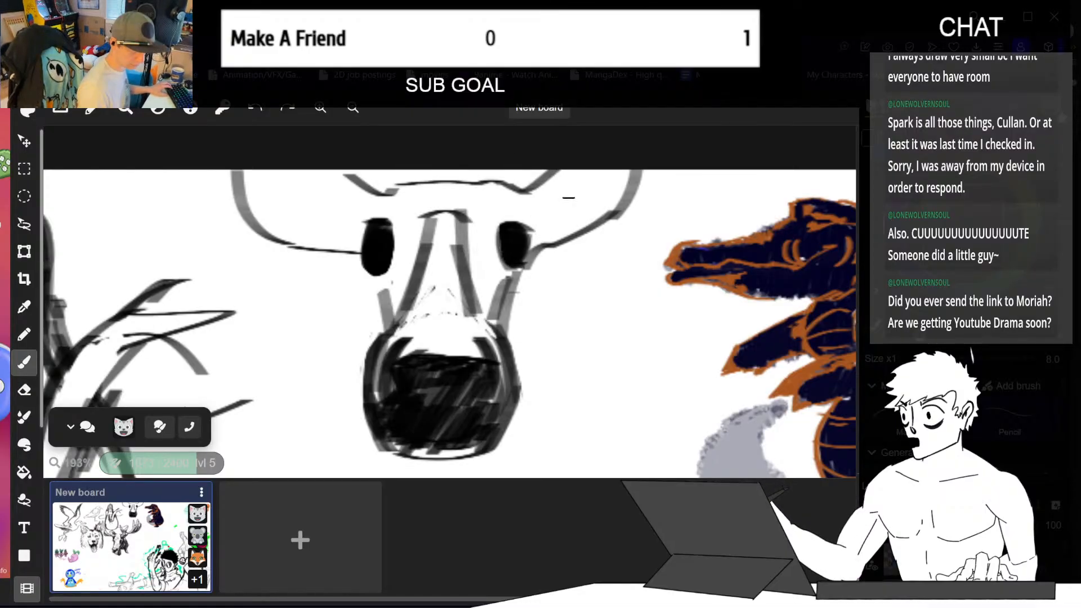
key("e")
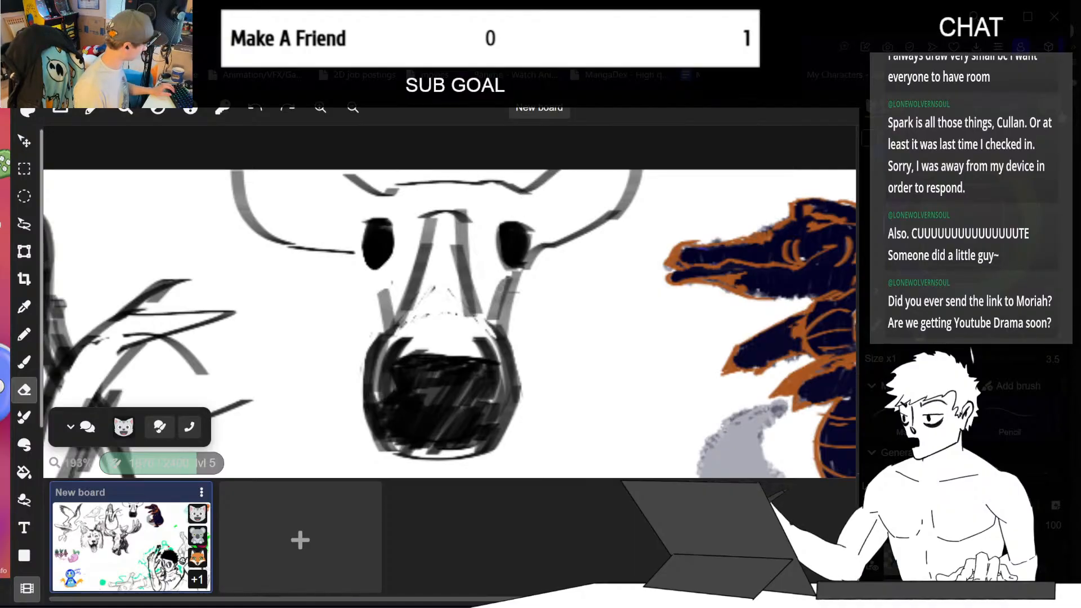
- Draw darker cheek lines from beneath both eyes down to the upper corners of the muzzle
key("b")
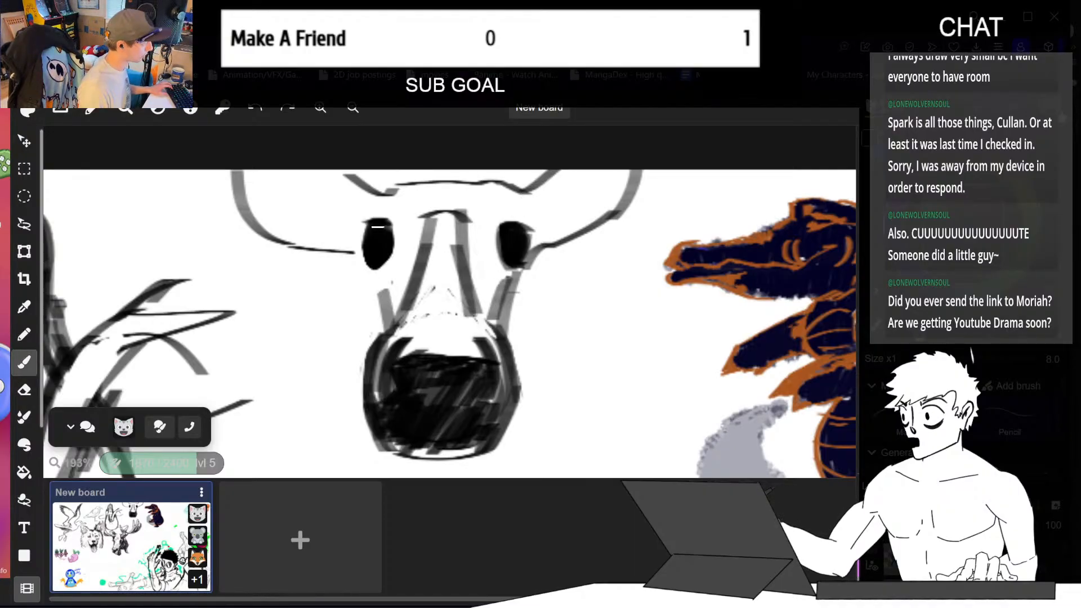
left_click_drag(387, 257, 388, 320)
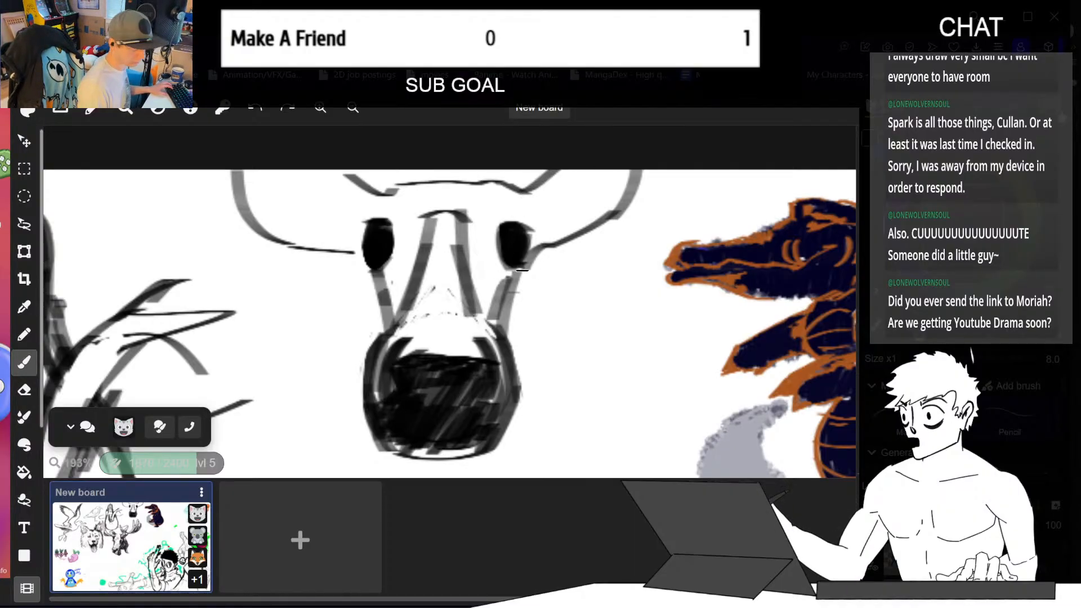
mouse_move(525, 269)
left_mouse_down()
mouse_move(498, 336)
mouse_move(505, 317)
left_mouse_up()
key("ctrl+z")
left_click_drag(519, 276, 504, 344)
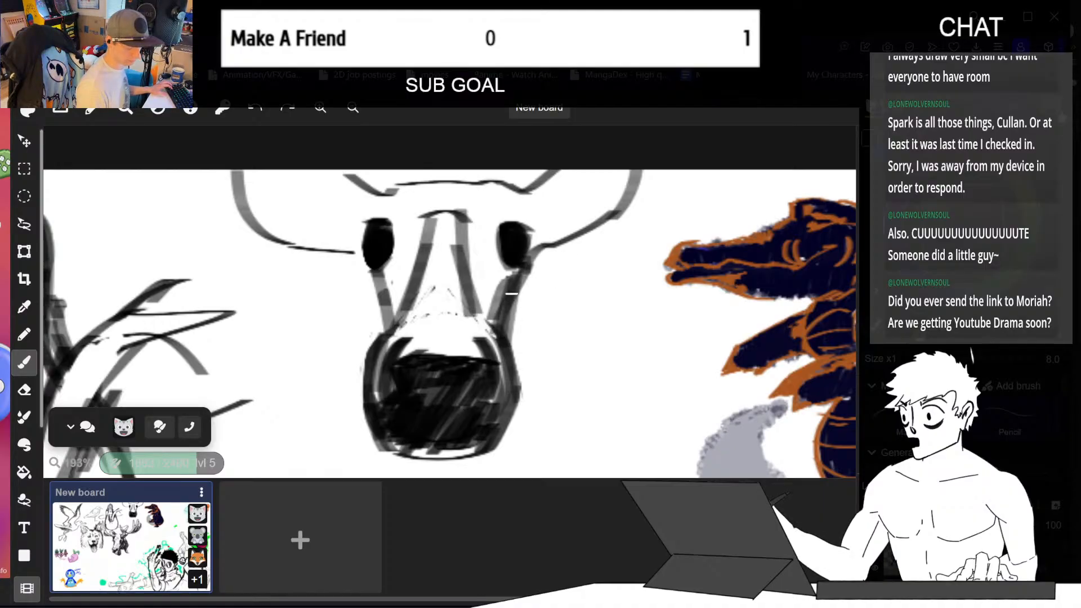
left_click_drag(511, 293, 502, 358)
left_click_drag(384, 271, 393, 330)
key("ctrl+z")
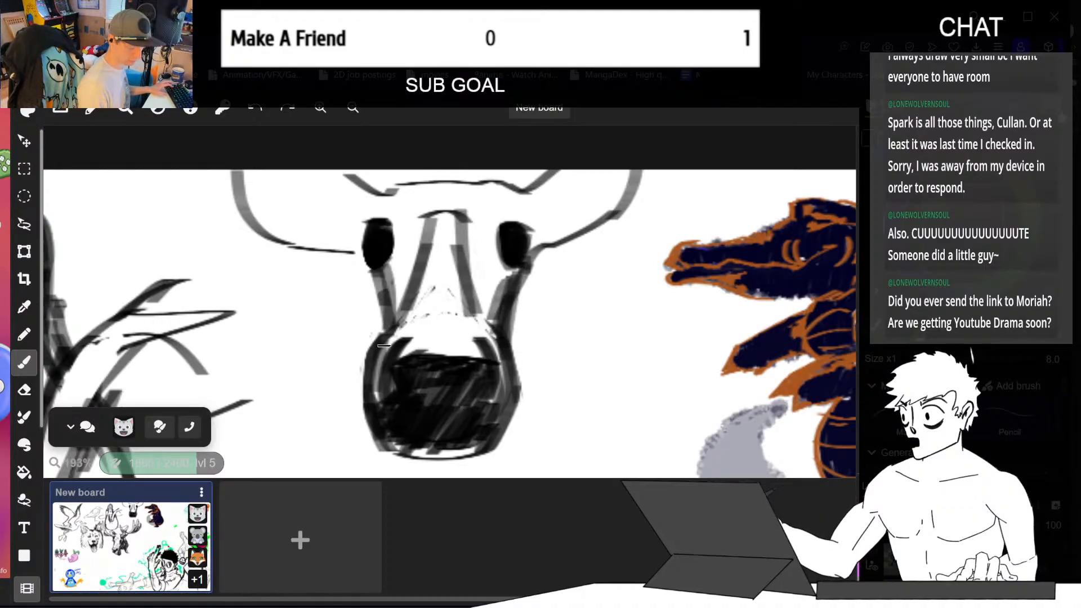
key("ctrl+z")
left_click_drag(385, 269, 392, 331)
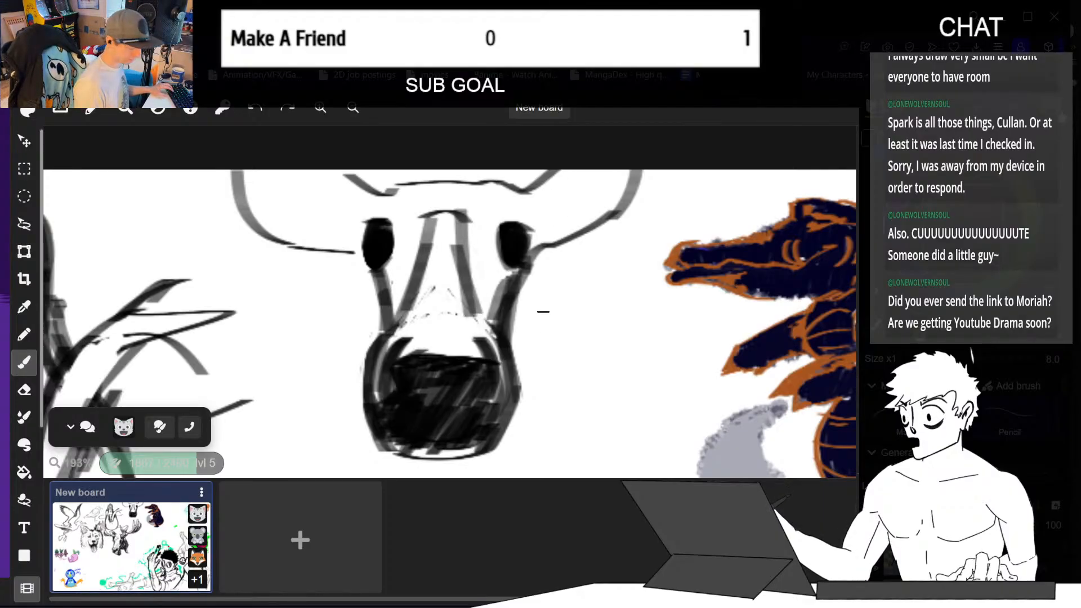
- Lasso the muzzle, enlarge it slightly with Transform, shift it into place below the eyes, and clear the selection
key("l")
mouse_move(377, 318)
left_mouse_down()
mouse_move(571, 394)
mouse_move(378, 317)
mouse_move(380, 304)
left_mouse_up()
middle_click_drag(630, 337, 627, 302)
left_click(30, 255)
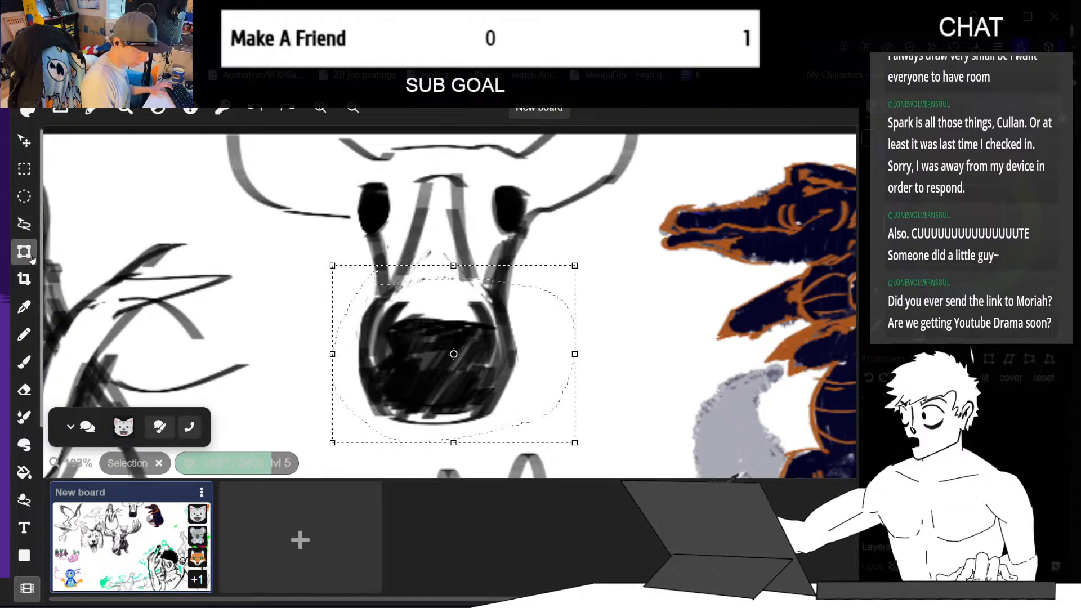
left_click_drag(574, 442, 593, 461)
left_click_drag(502, 351, 508, 354)
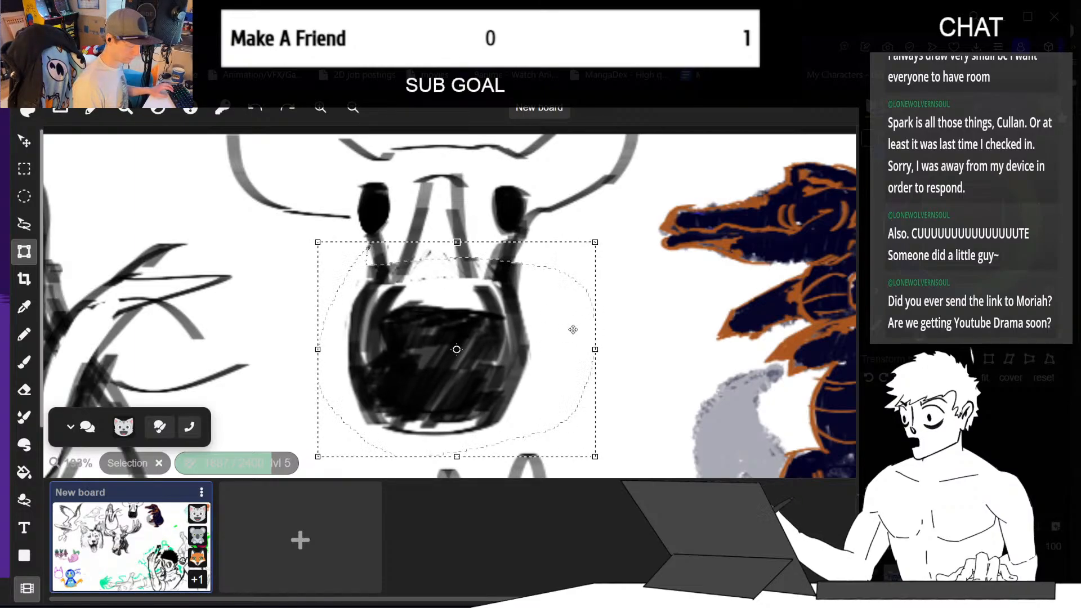
key("ctrl+d")
- Clean up the joins between the cheek lines and the enlarged muzzle, and erase leftover guide marks on the nose bridge
key("b")
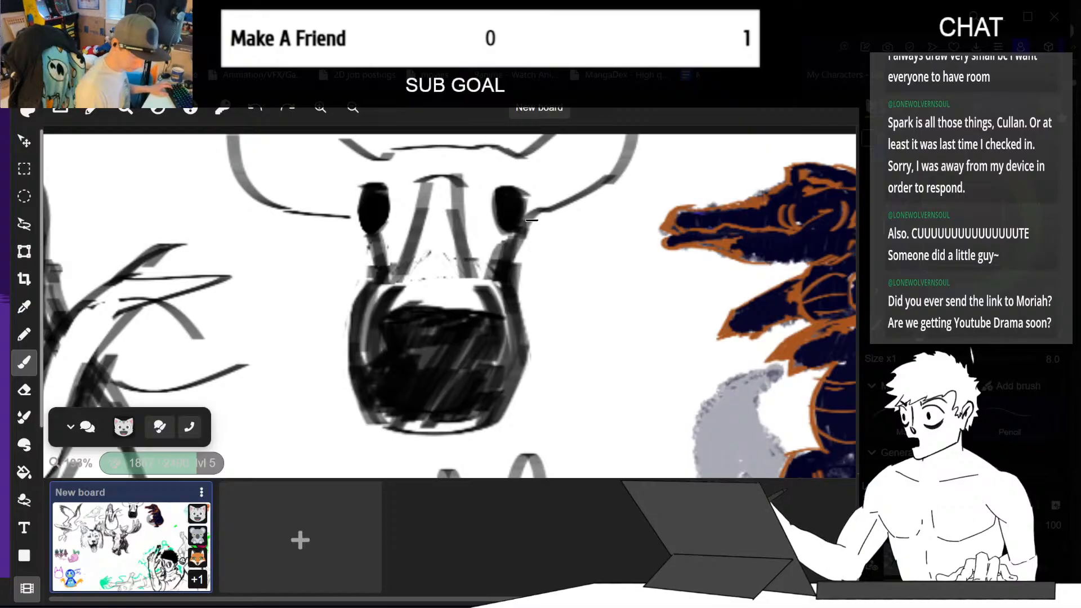
key("e")
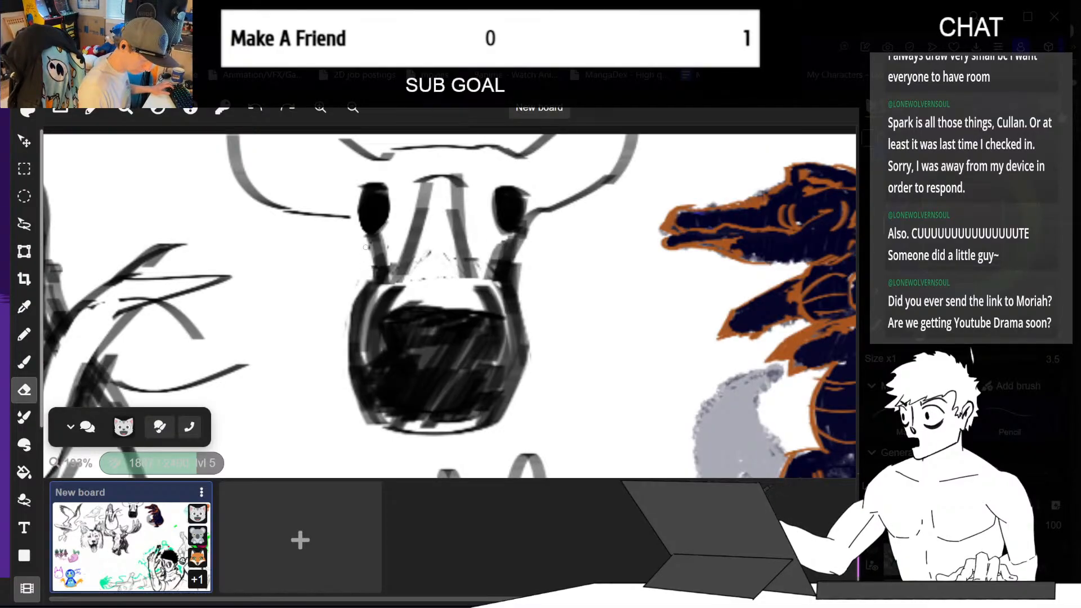
left_click_drag(370, 255, 375, 279)
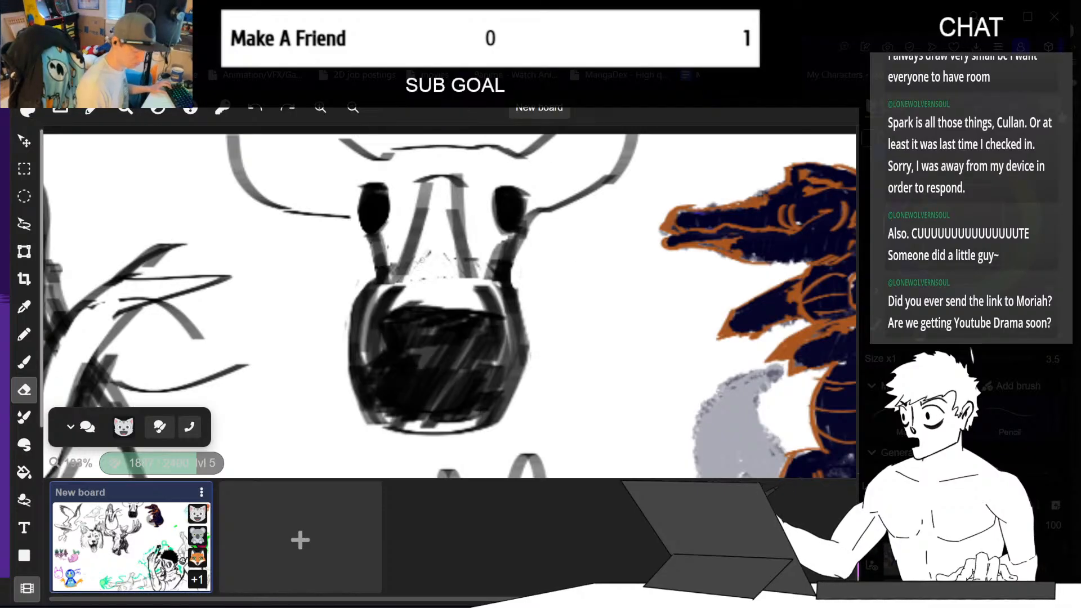
mouse_move(415, 265)
left_mouse_down()
mouse_move(400, 280)
mouse_move(411, 242)
mouse_move(446, 250)
mouse_move(448, 211)
left_mouse_up()
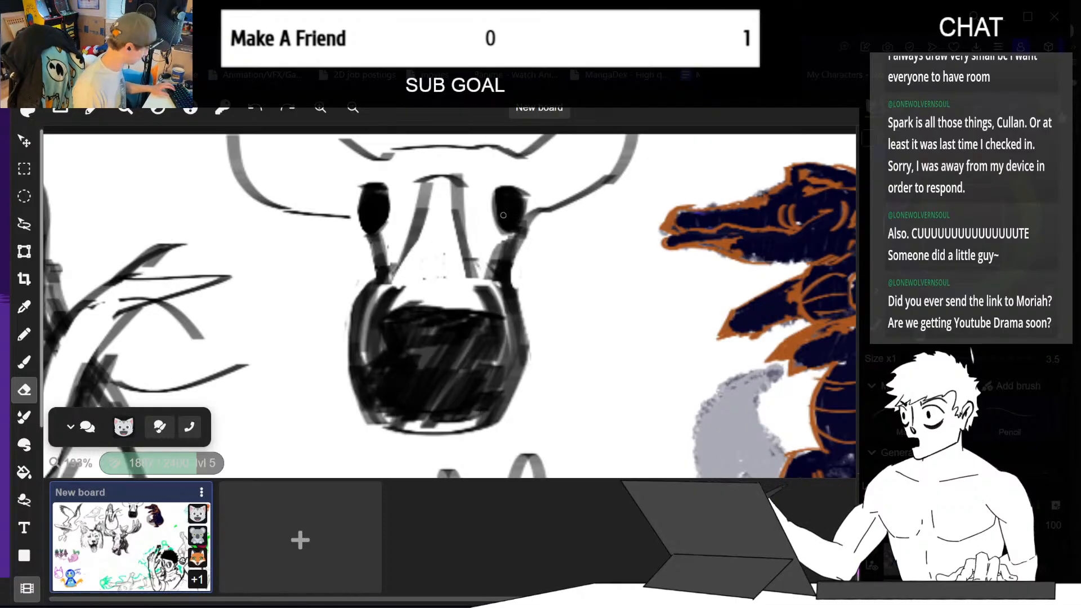
- Break up the nose-bridge and cheek lines into thin hatching with a very fine eraser
key("bracketleft")
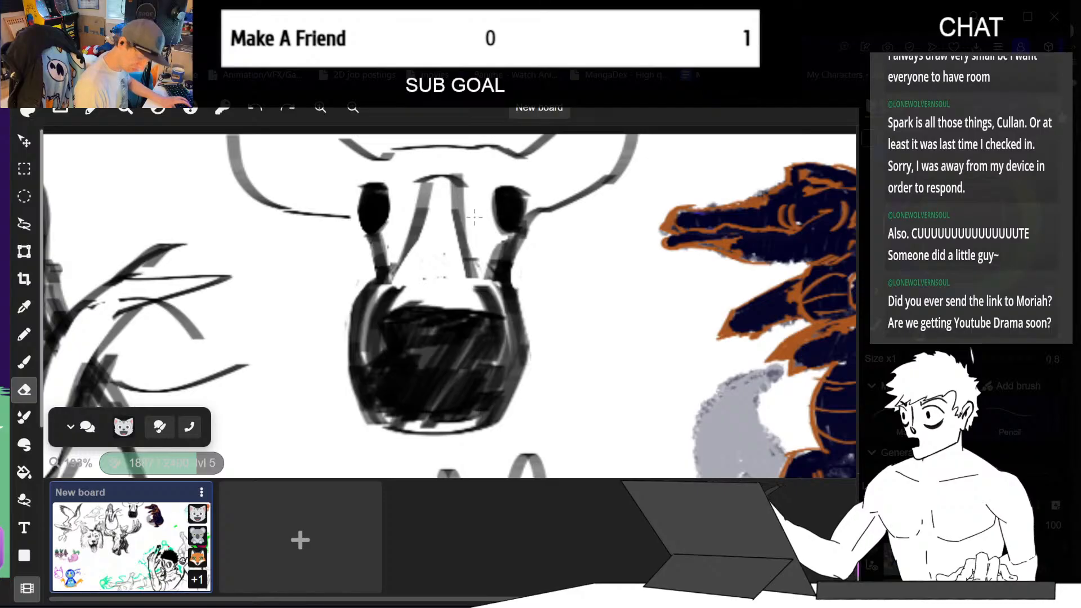
mouse_move(392, 265)
left_mouse_down()
mouse_move(419, 216)
mouse_move(409, 269)
mouse_move(419, 195)
mouse_move(443, 263)
mouse_move(463, 197)
mouse_move(467, 270)
mouse_move(457, 186)
mouse_move(471, 235)
left_mouse_up()
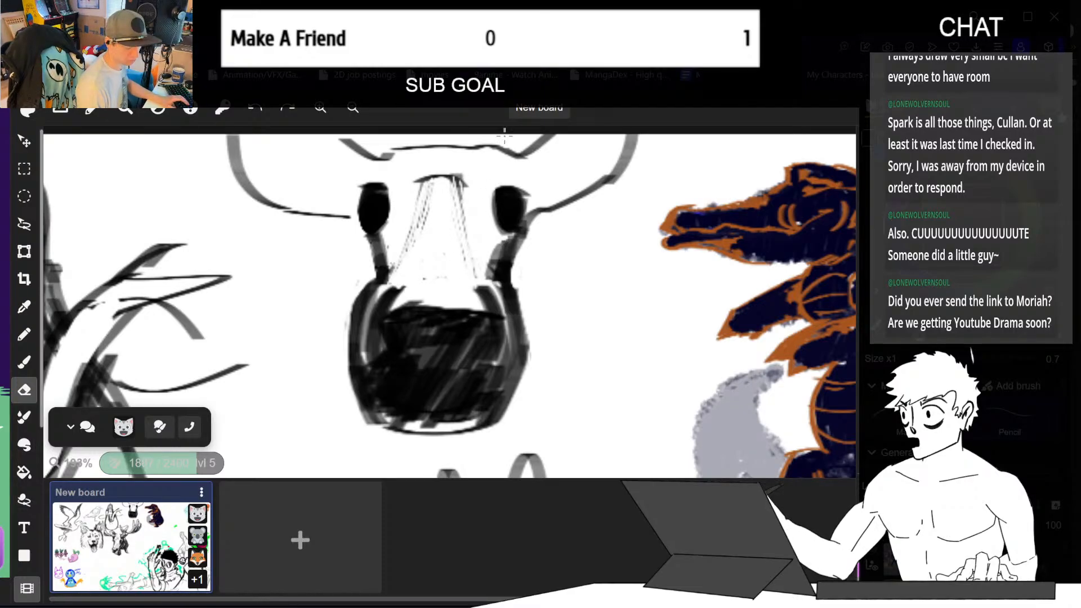
mouse_move(496, 251)
left_mouse_down()
mouse_move(490, 273)
mouse_move(500, 247)
mouse_move(506, 265)
left_mouse_up()
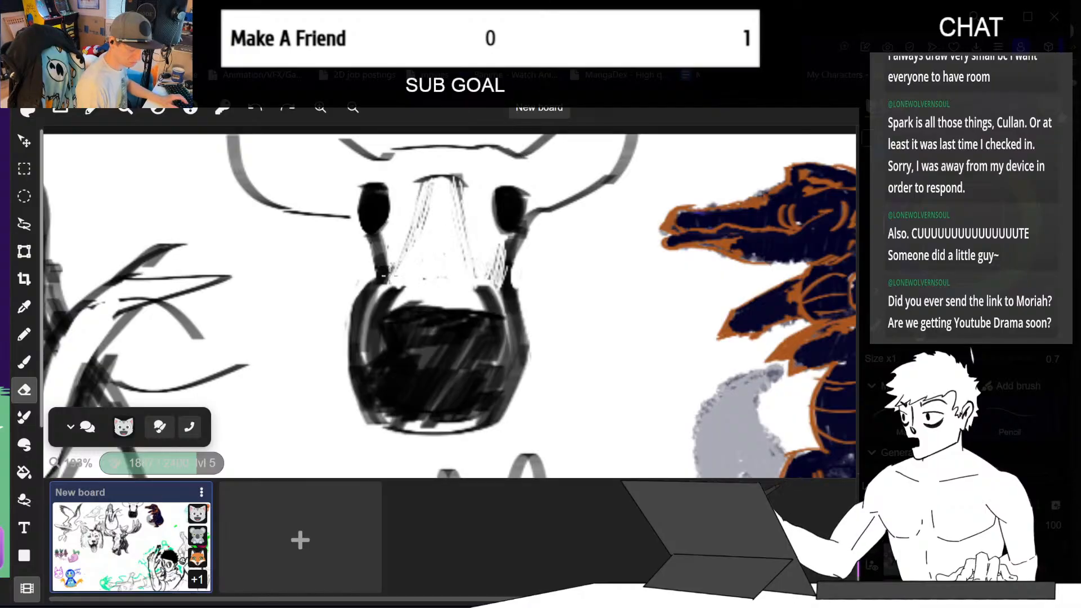
left_click_drag(384, 275, 389, 265)
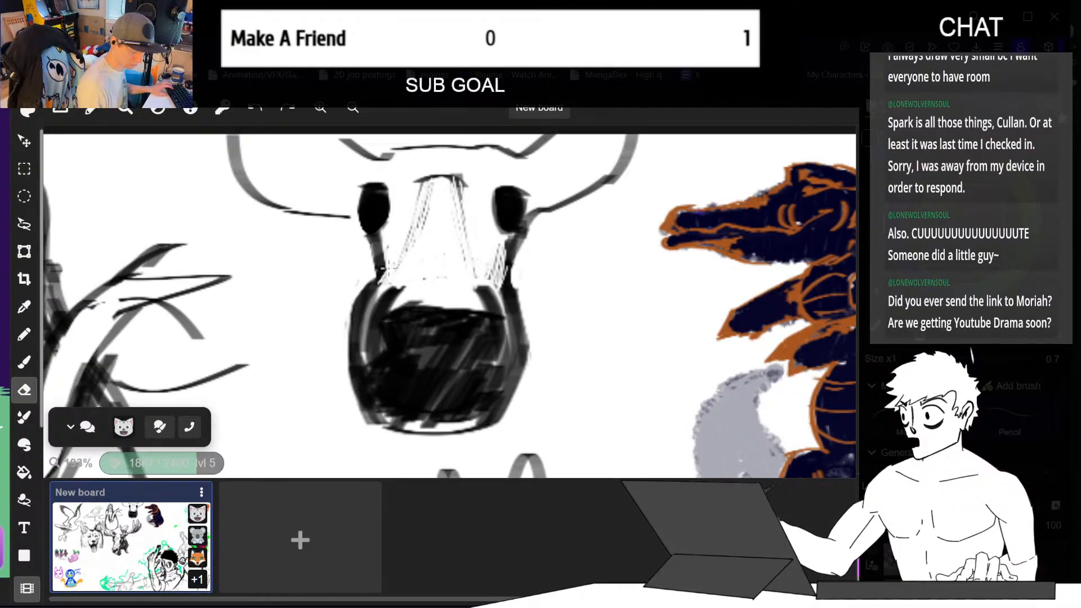
left_click_drag(379, 268, 377, 241)
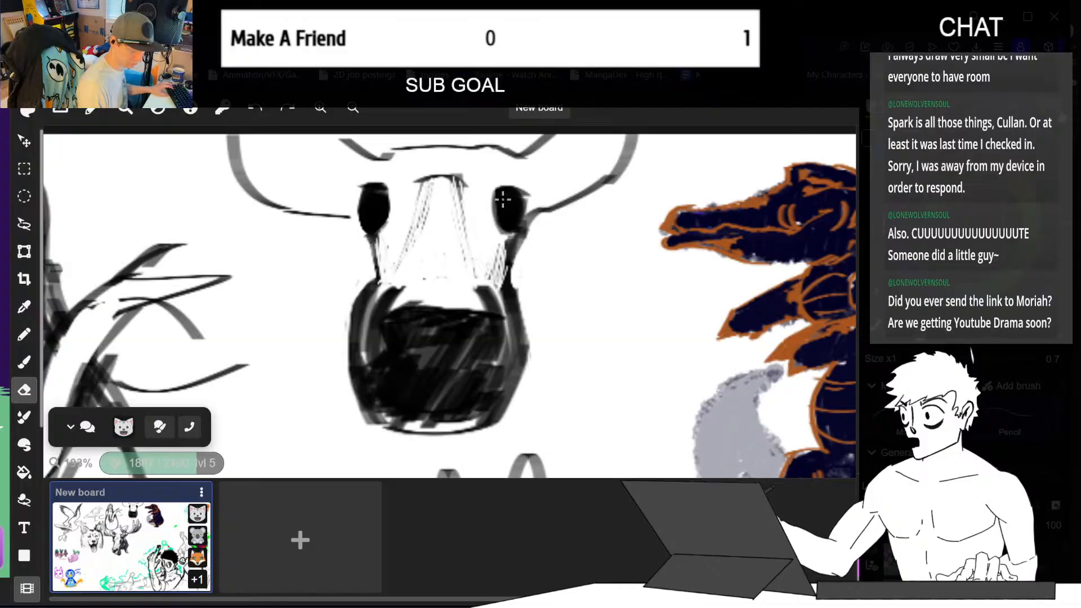
left_click_drag(511, 258, 505, 286)
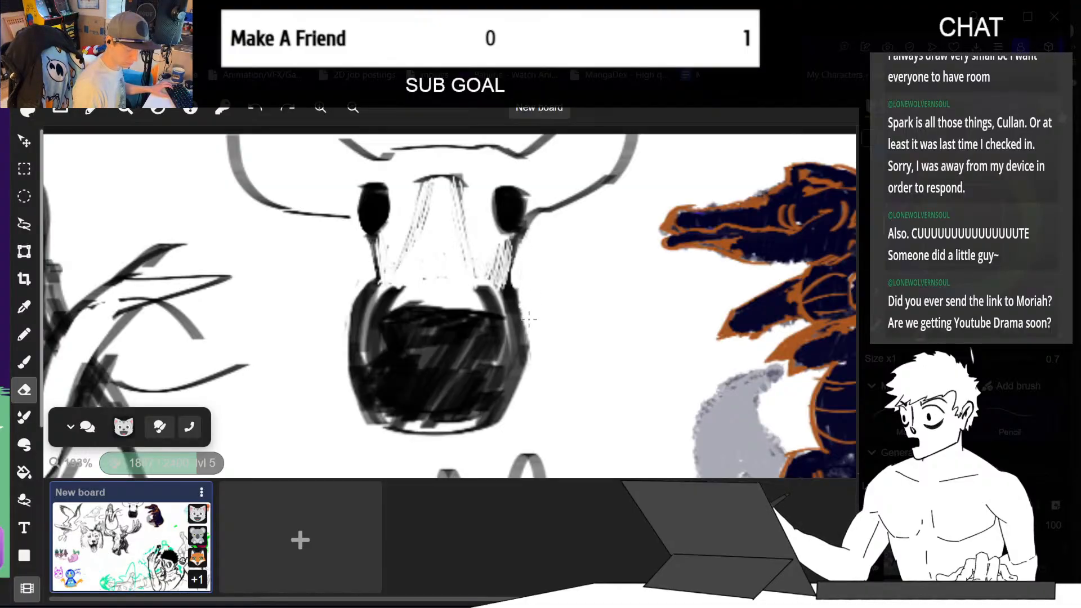
- Cut fine fur-like ticks into the muzzle's outer edges with the eraser and fill the white gap at the chin with black
left_click_drag(515, 382, 525, 366)
mouse_move(504, 403)
left_mouse_down()
mouse_move(516, 388)
mouse_move(512, 396)
left_mouse_up()
left_click_drag(494, 425, 506, 414)
mouse_move(360, 278)
left_mouse_down()
mouse_move(344, 354)
mouse_move(373, 429)
left_mouse_up()
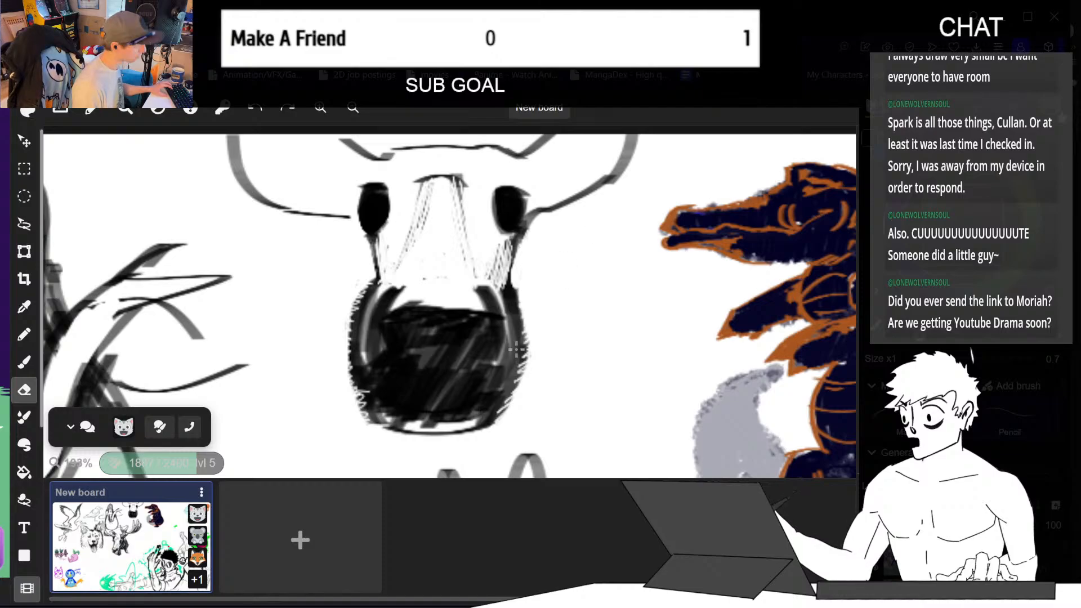
key("b")
mouse_move(371, 416)
left_mouse_down()
mouse_move(467, 431)
mouse_move(484, 422)
mouse_move(488, 390)
mouse_move(394, 416)
mouse_move(431, 423)
left_mouse_up()
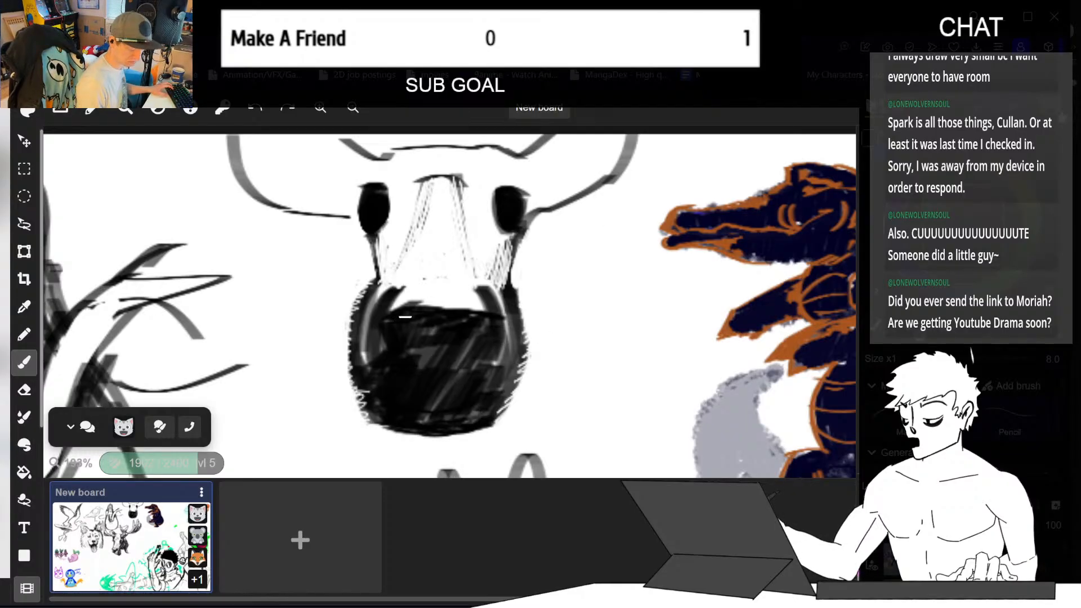
- Carve the muzzle's dark upper edge into an arch and erase fine highlight strokes down both inner sides
key("e")
mouse_move(417, 298)
left_mouse_down()
mouse_move(391, 310)
mouse_move(443, 304)
mouse_move(487, 324)
mouse_move(488, 281)
mouse_move(494, 311)
left_mouse_up()
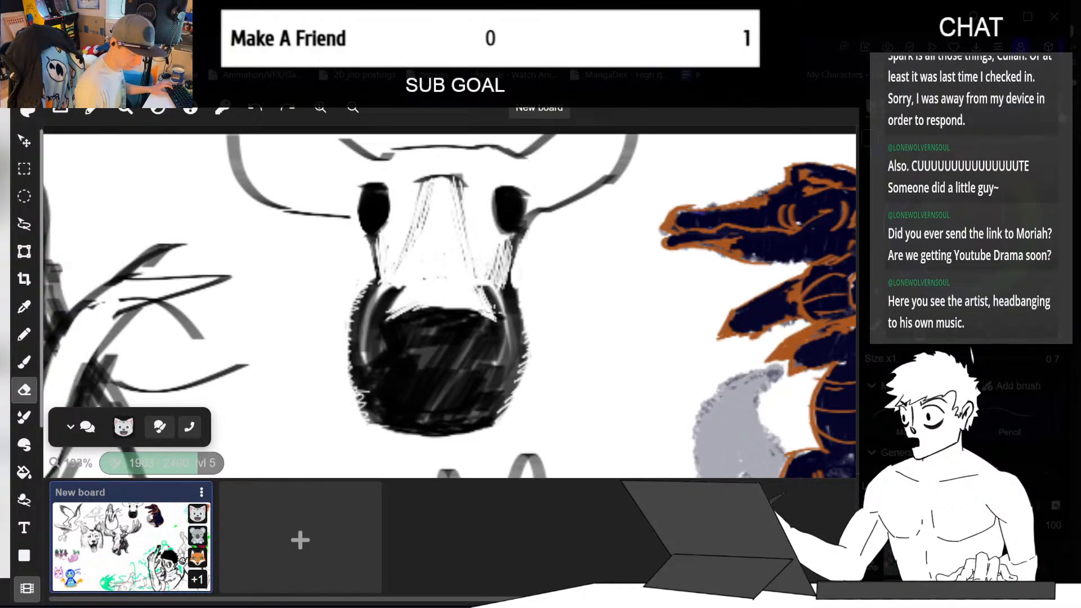
mouse_move(411, 280)
left_mouse_down()
mouse_move(394, 310)
mouse_move(392, 290)
mouse_move(388, 309)
mouse_move(397, 304)
left_mouse_up()
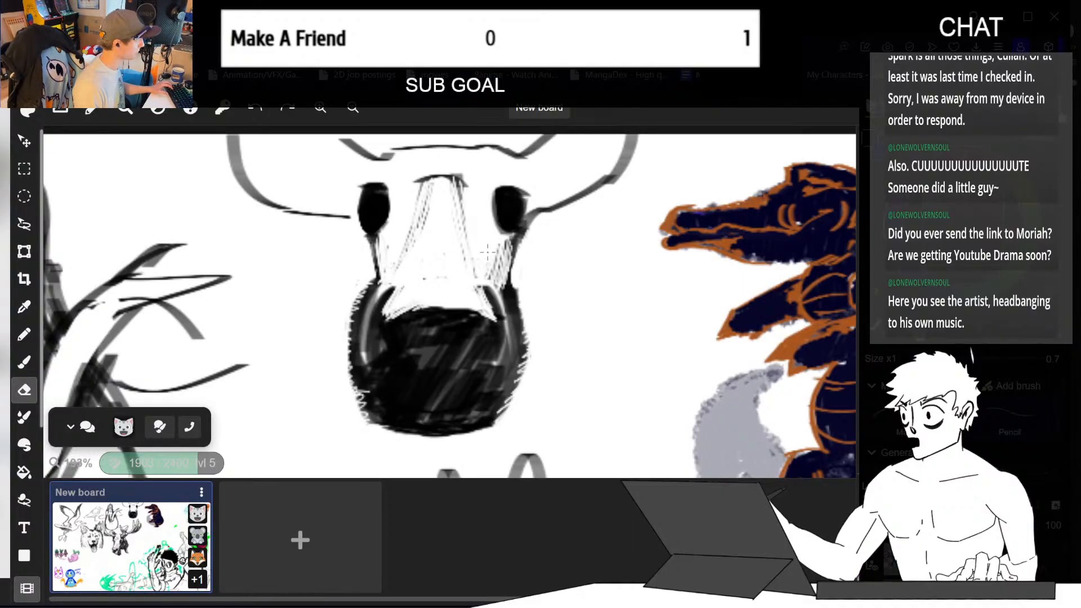
mouse_move(393, 292)
left_mouse_down()
mouse_move(369, 352)
mouse_move(368, 320)
mouse_move(378, 331)
left_mouse_up()
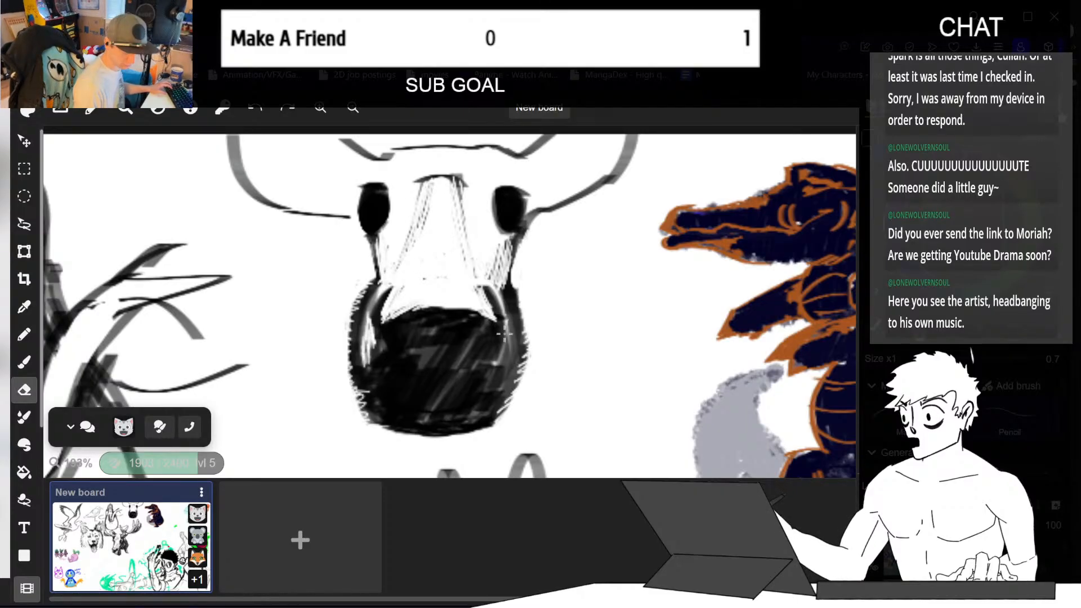
mouse_move(504, 334)
left_mouse_down()
mouse_move(498, 352)
mouse_move(518, 356)
left_mouse_up()
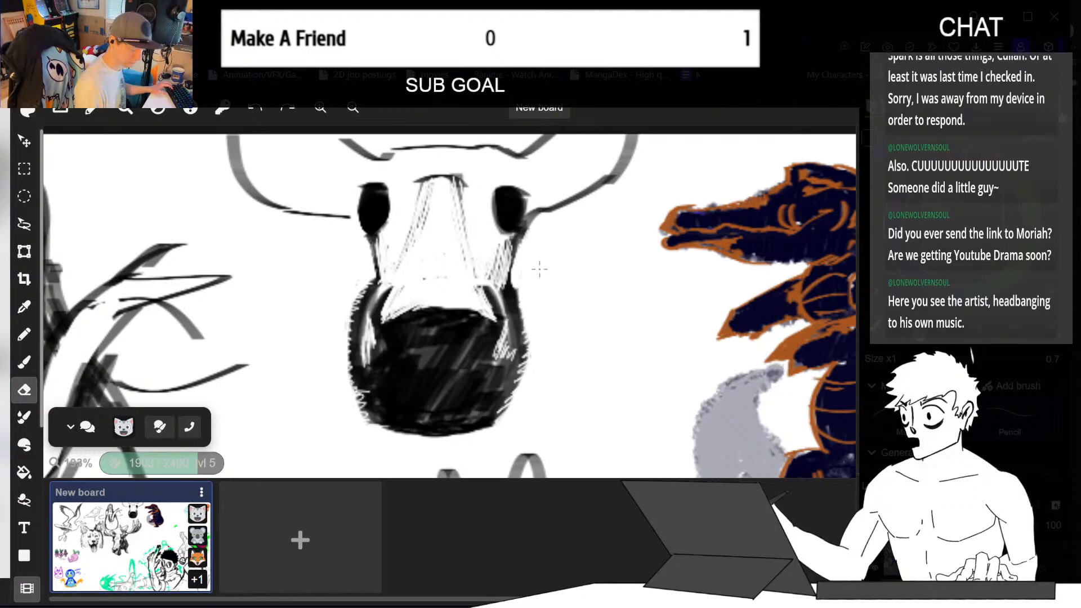
key("b")
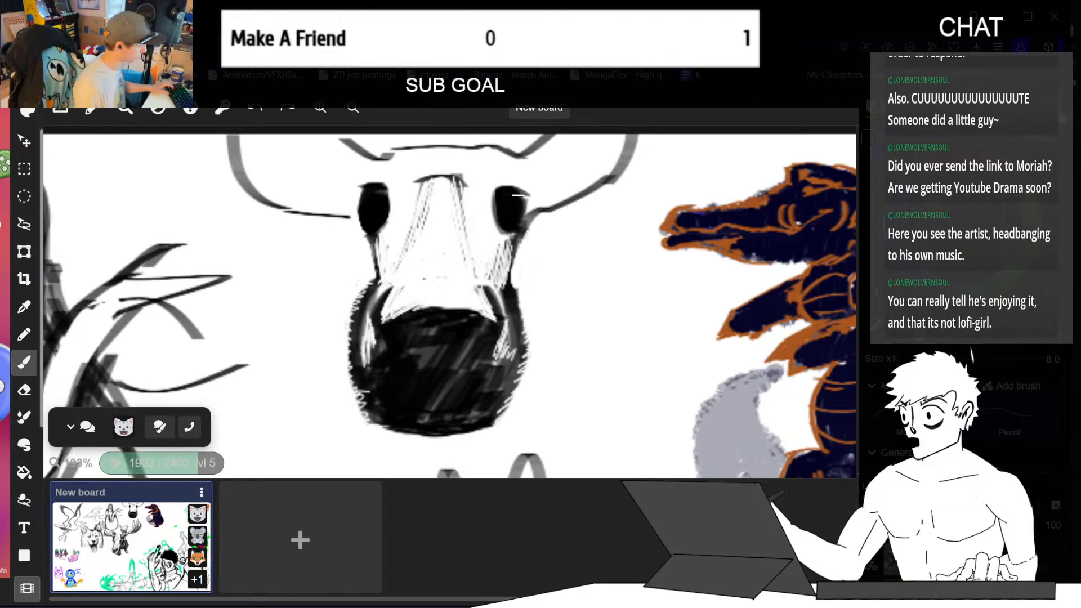
- Paint over the white highlight strokes down both inner sides of the muzzle with the black brush to tone them down
left_click_drag(360, 321, 370, 368)
left_click_drag(373, 326, 376, 366)
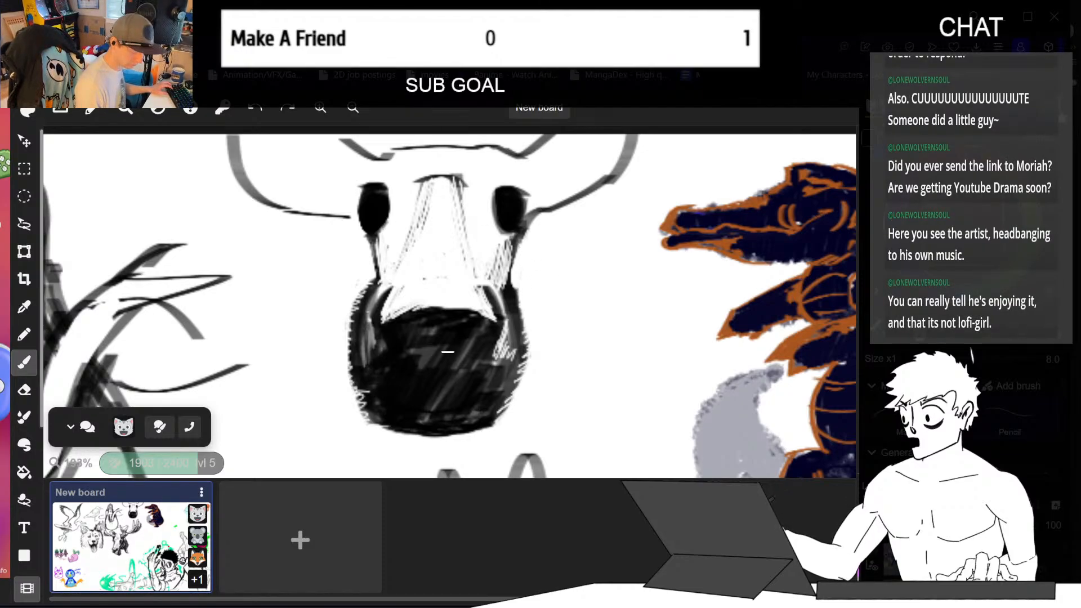
left_click_drag(509, 316, 506, 372)
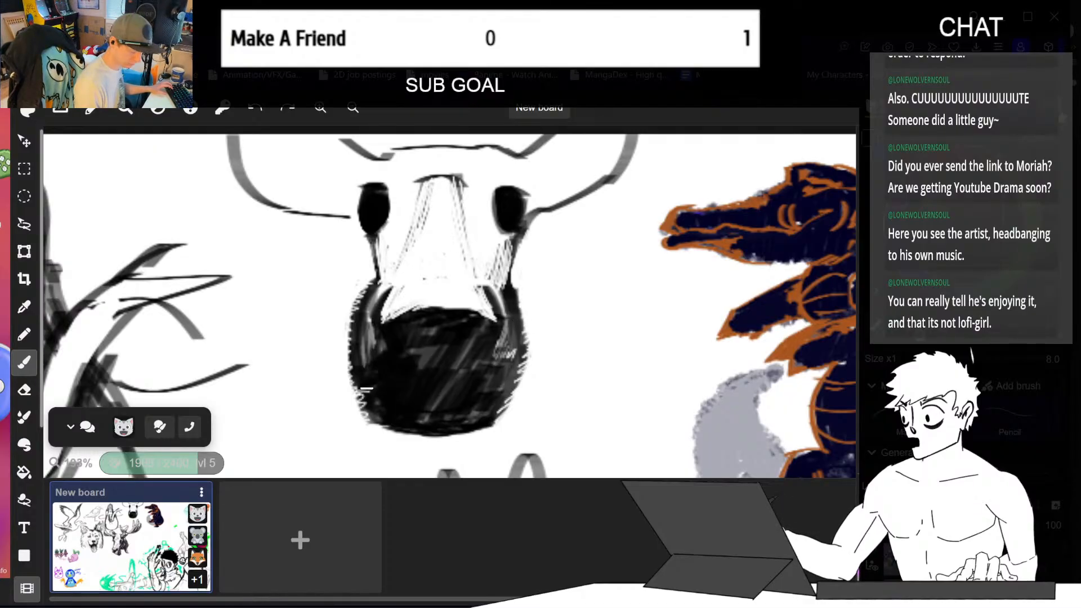
- Erase short fur ticks along the muzzle's dark upper edge and small nostril-like marks on both inner sides
key("e")
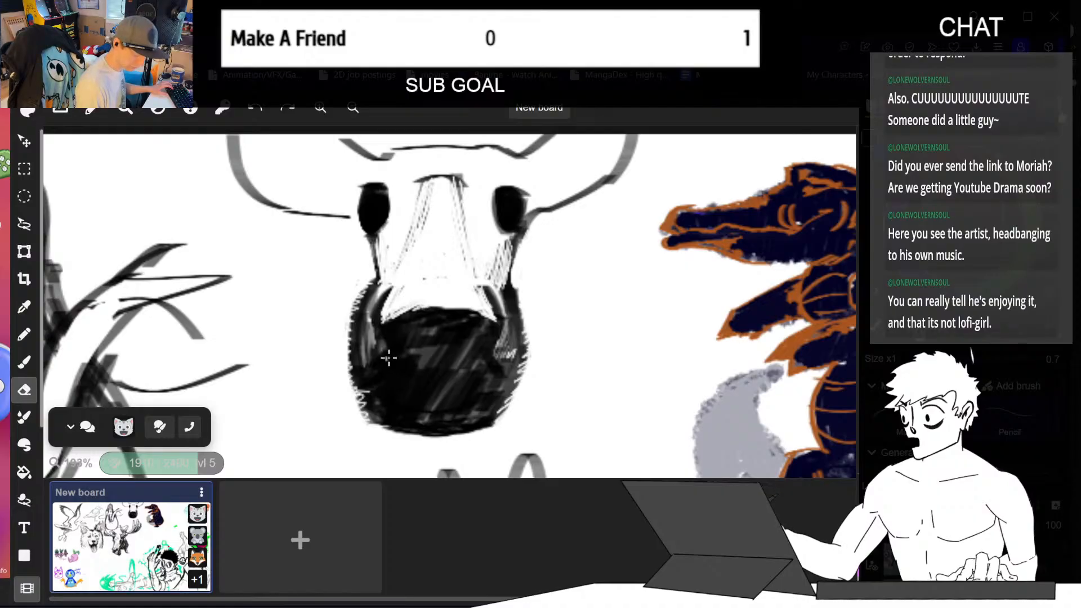
mouse_move(388, 358)
left_mouse_down()
mouse_move(369, 389)
mouse_move(392, 361)
mouse_move(388, 329)
mouse_move(397, 323)
mouse_move(460, 311)
mouse_move(497, 326)
mouse_move(439, 313)
mouse_move(388, 338)
mouse_move(399, 347)
left_mouse_up()
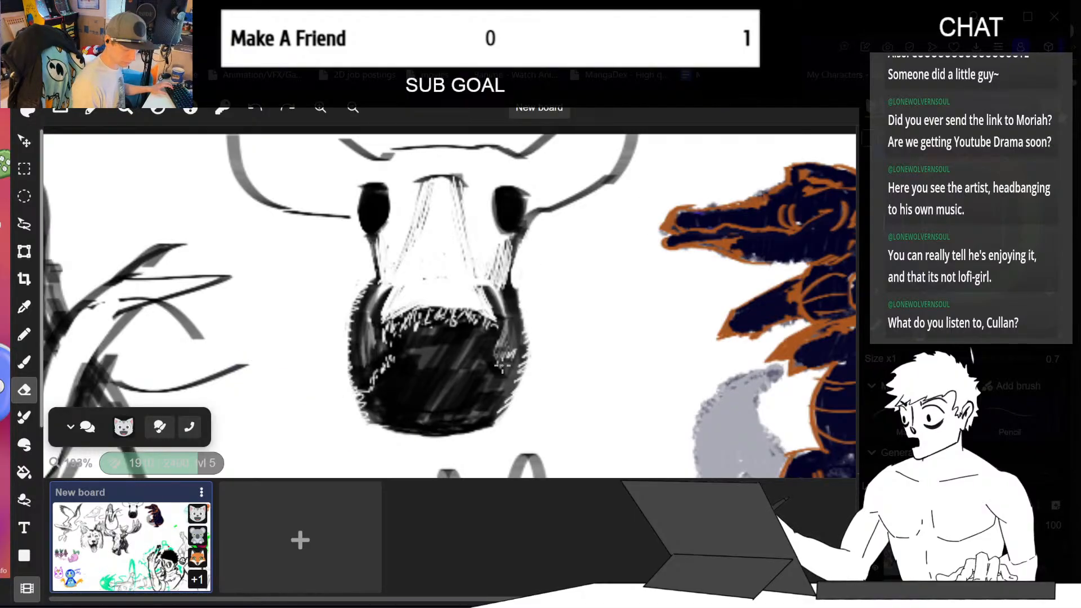
left_click_drag(502, 366, 506, 374)
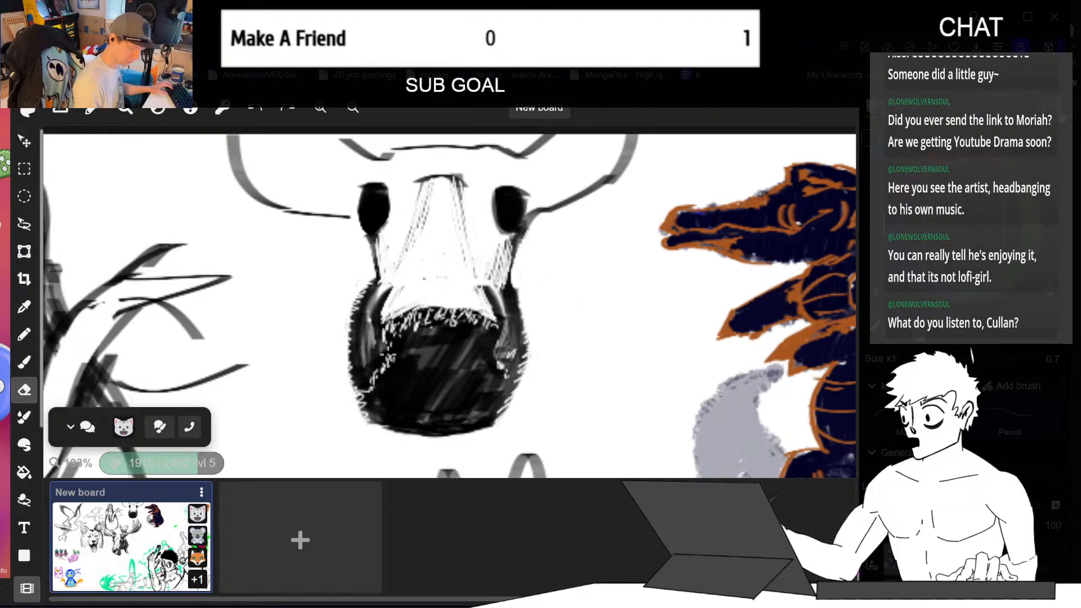
left_click_drag(388, 354, 375, 382)
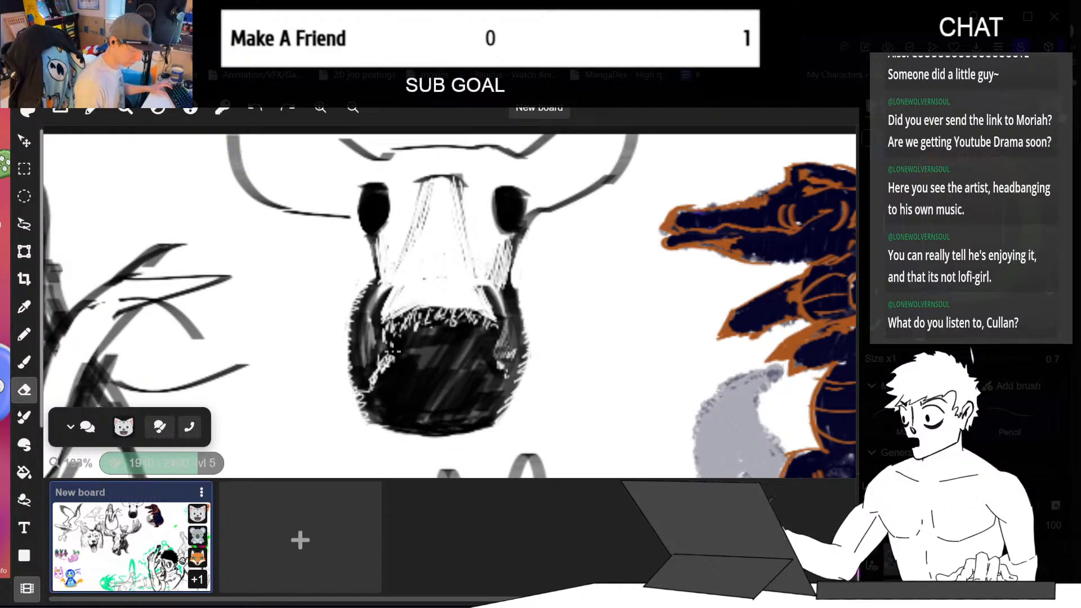
- Erase several rows of short vertical fur ticks across the front of the muzzle, from the nose down to the chin
key("b")
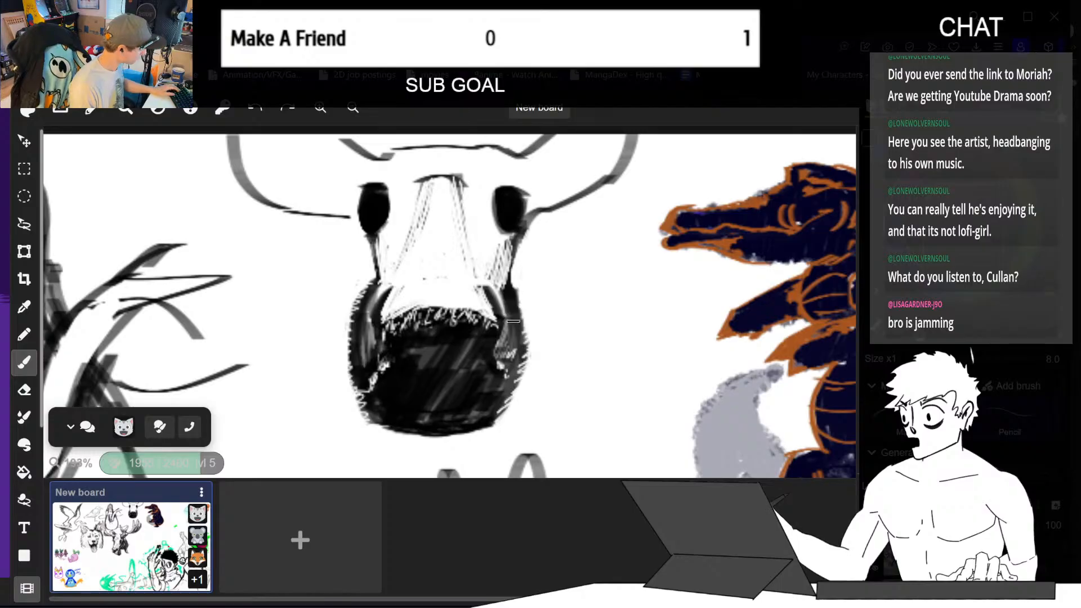
key("e")
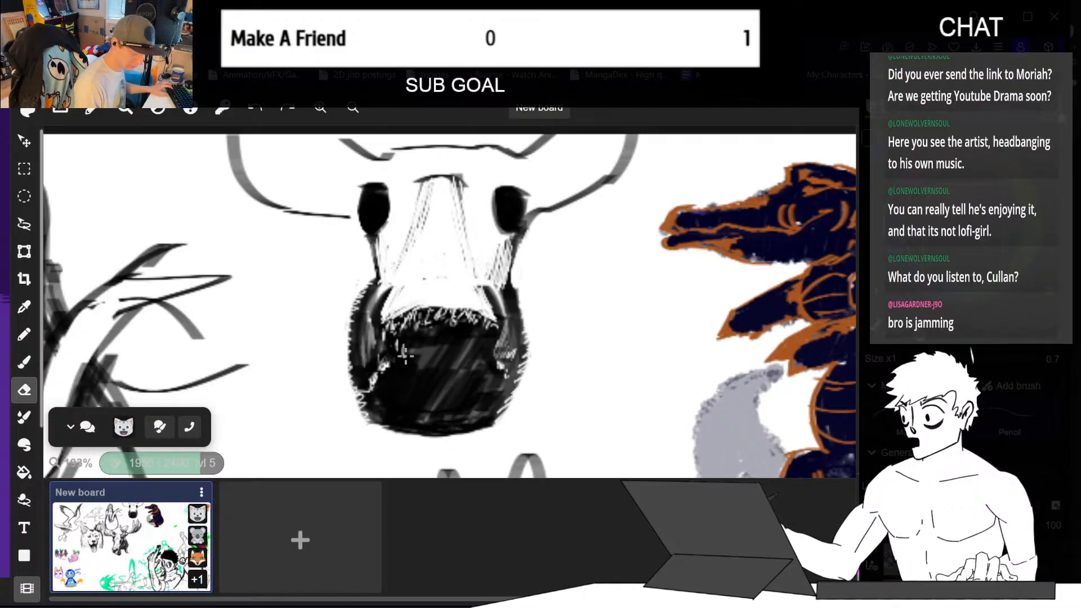
left_click_drag(405, 355, 484, 351)
mouse_move(423, 336)
left_mouse_down()
mouse_move(476, 340)
mouse_move(428, 338)
mouse_move(446, 336)
left_mouse_up()
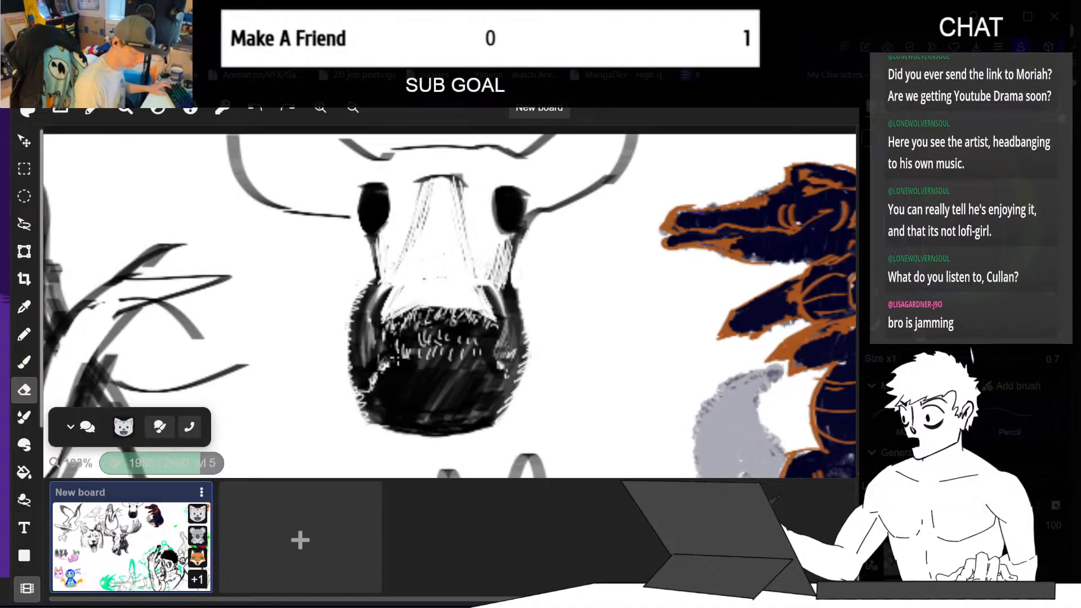
left_click_drag(399, 376, 485, 367)
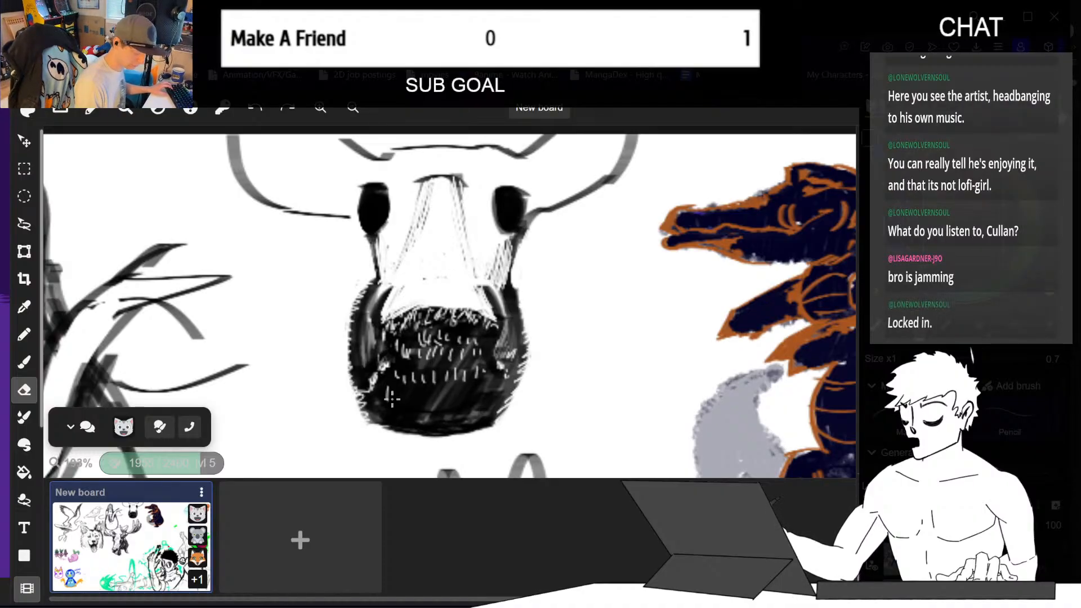
mouse_move(392, 399)
left_mouse_down()
mouse_move(487, 397)
mouse_move(399, 419)
mouse_move(486, 412)
left_mouse_up()
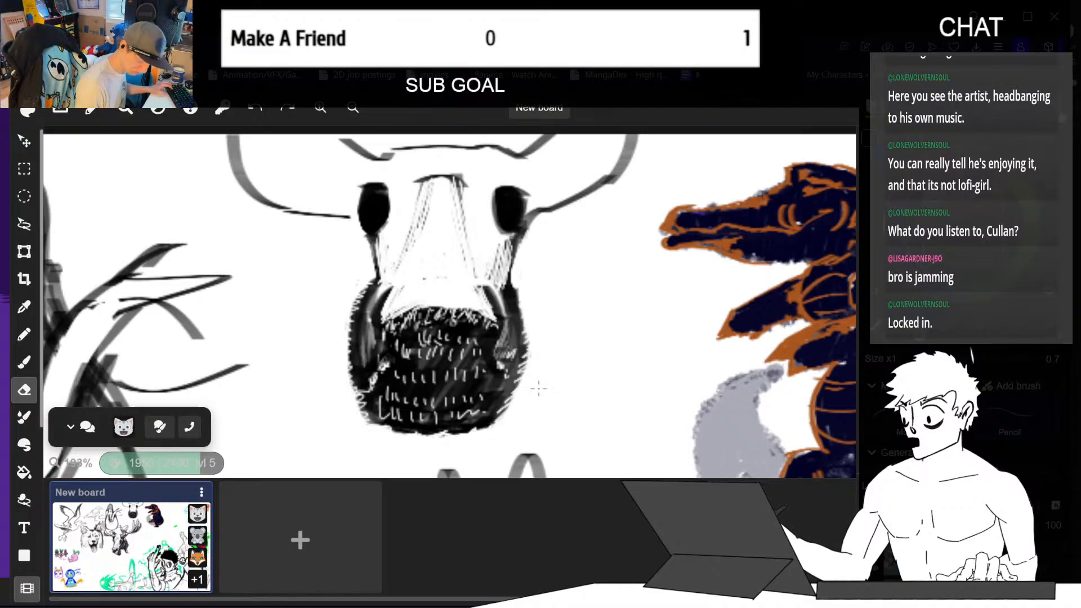
- Brush translucent black over the rows of fur ticks on the muzzle to subdue them
key("b")
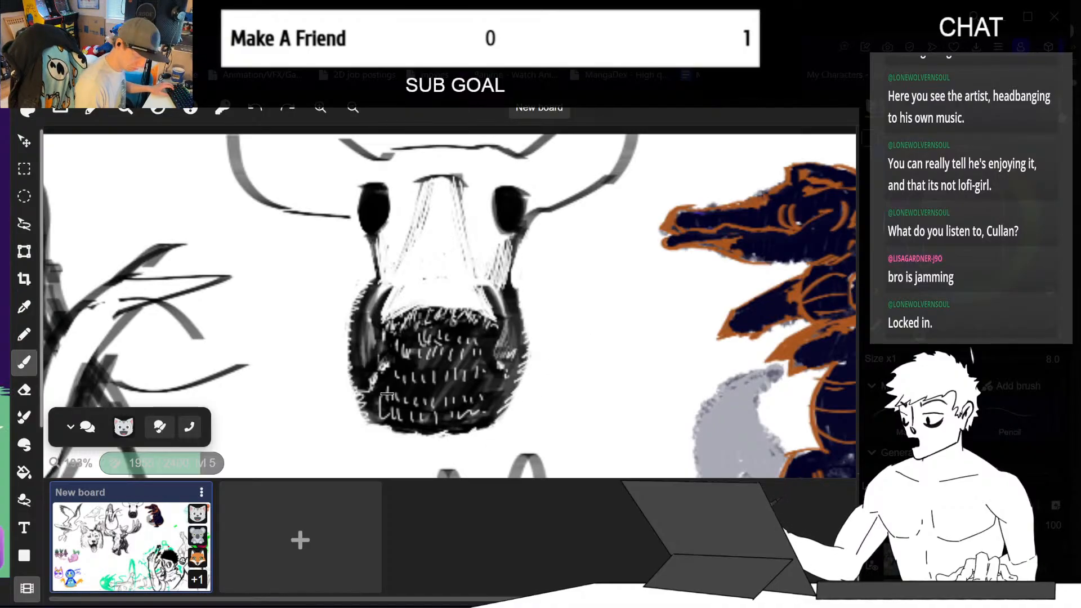
mouse_move(420, 406)
left_mouse_down()
mouse_move(459, 414)
mouse_move(495, 390)
left_mouse_up()
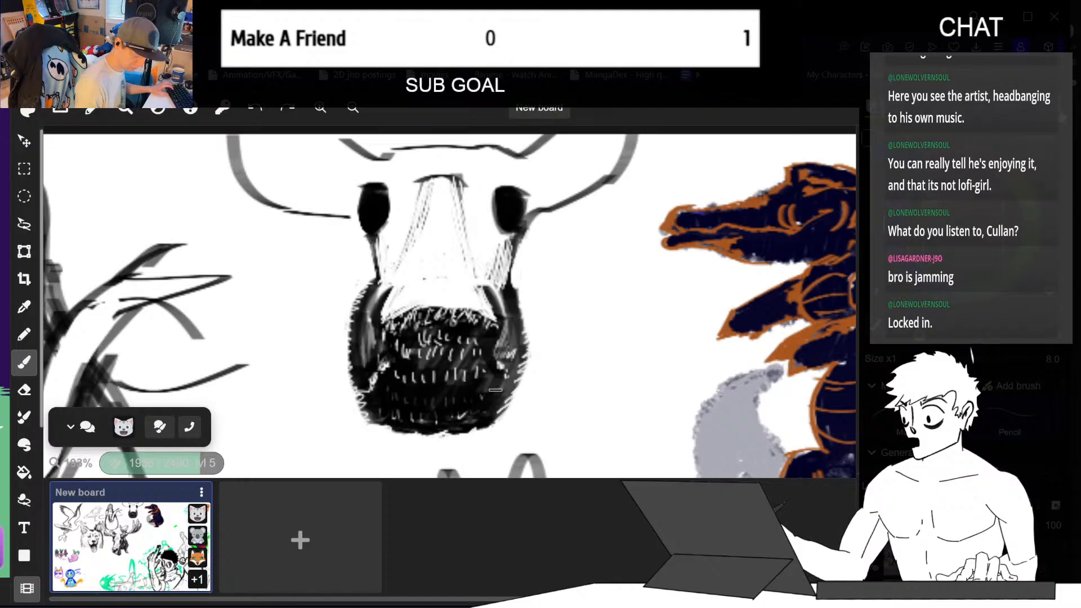
mouse_move(397, 352)
left_mouse_down()
mouse_move(484, 380)
mouse_move(414, 345)
mouse_move(498, 351)
left_mouse_up()
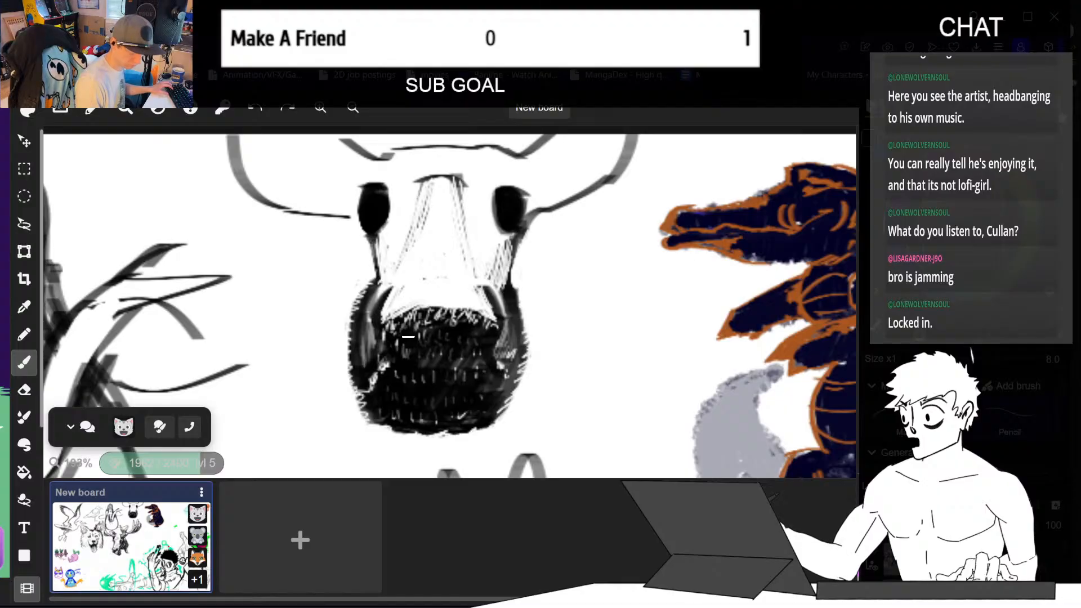
left_click_drag(422, 338, 430, 332)
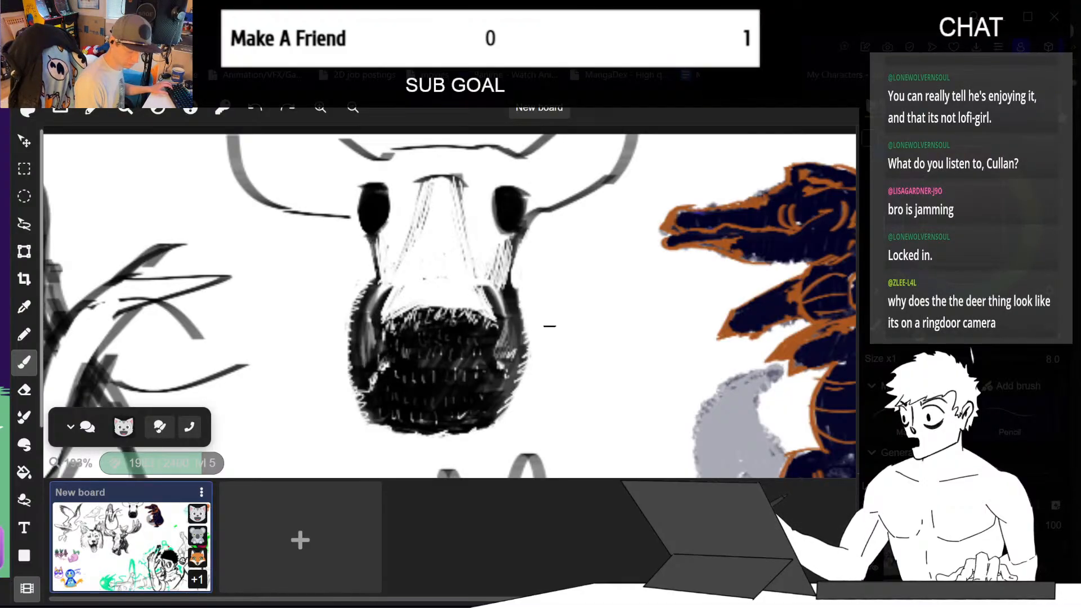
- Darken the stray marks on the muzzle's left side and erase fine hatching down its outer flank
key("space")
left_click_drag(631, 347, 661, 347)
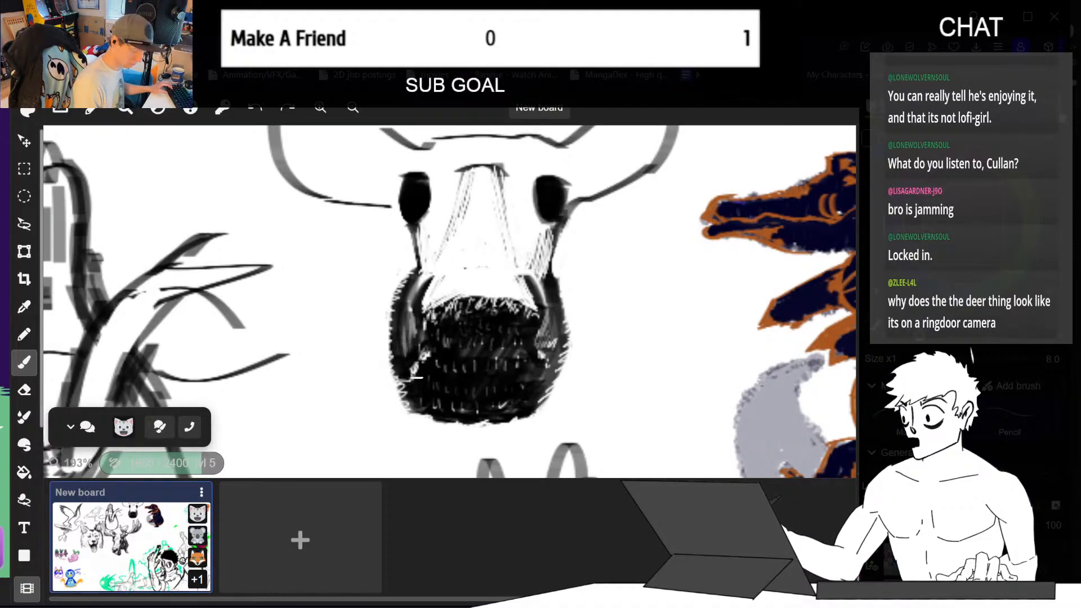
left_click_drag(420, 372, 410, 380)
mouse_move(415, 370)
left_mouse_down()
mouse_move(405, 389)
mouse_move(403, 372)
left_mouse_up()
key("e")
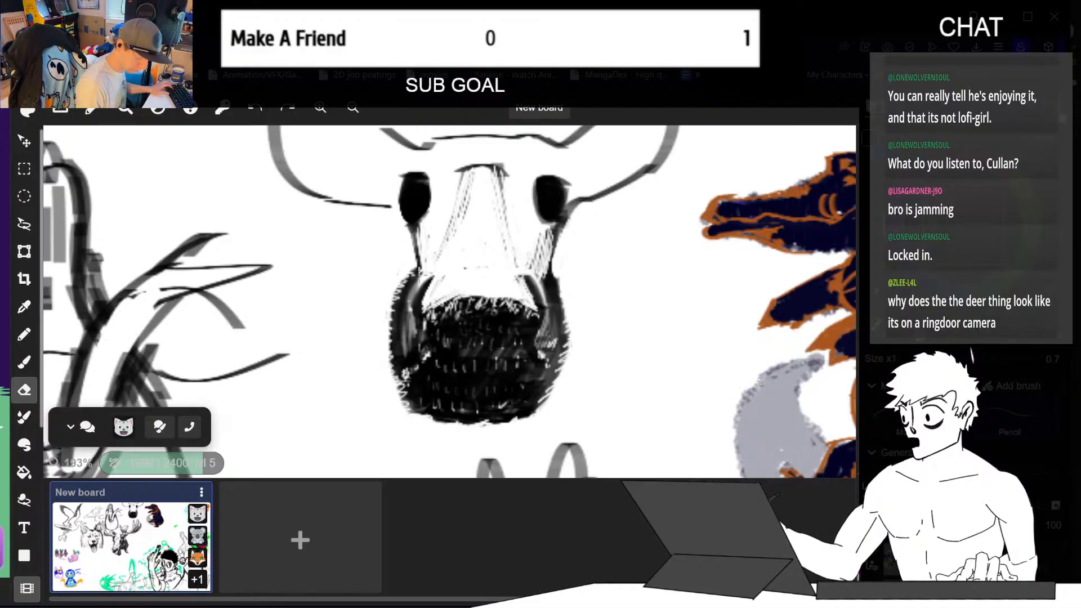
mouse_move(390, 359)
left_mouse_down()
mouse_move(389, 319)
mouse_move(421, 246)
mouse_move(397, 340)
mouse_move(408, 316)
mouse_move(423, 343)
left_mouse_up()
key("b")
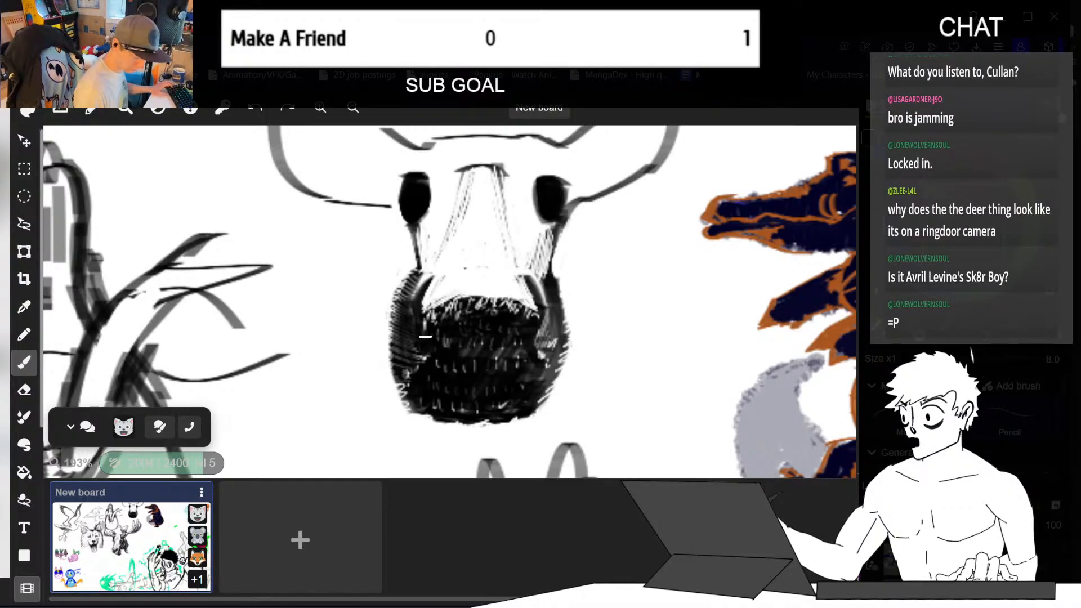
mouse_move(429, 325)
left_mouse_down()
mouse_move(418, 342)
mouse_move(433, 355)
left_mouse_up()
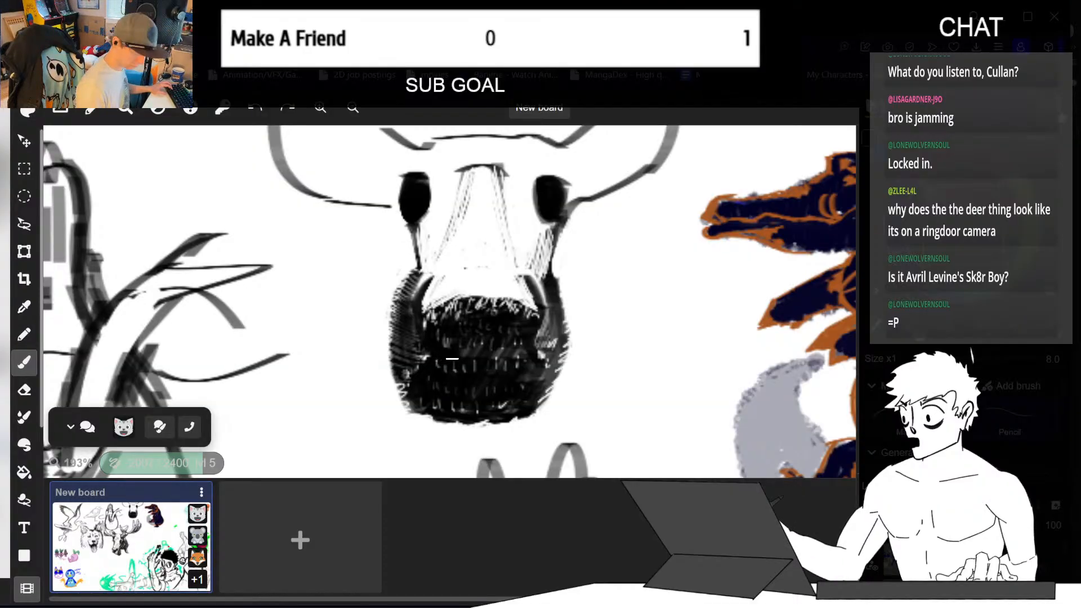
key("e")
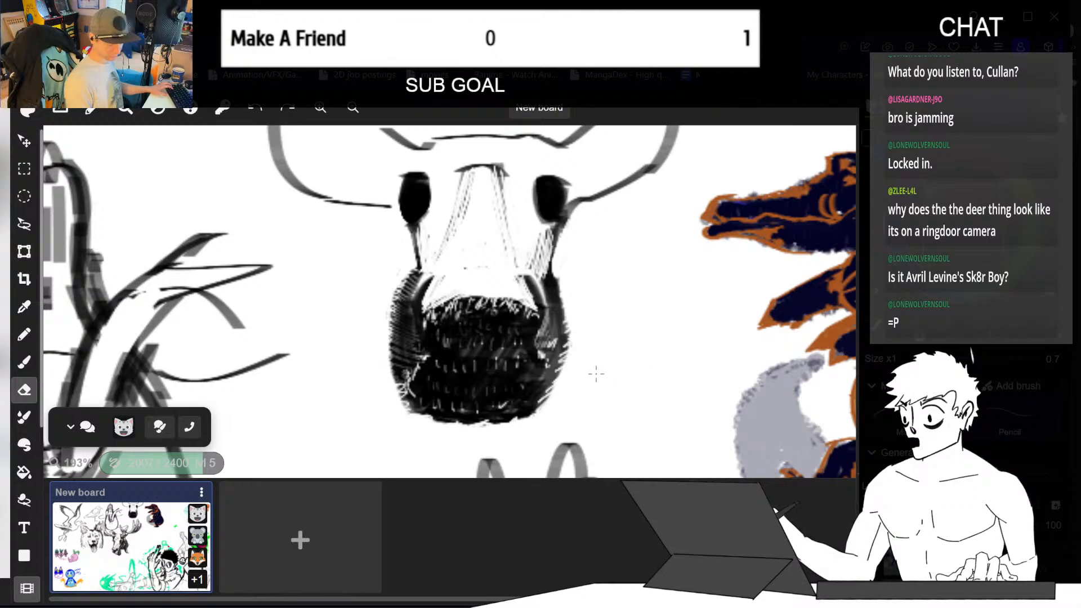
- Erase two bands of crosshatching across the upper and lower front of the muzzle with the fine eraser
key("ctrl+minus")
key("ctrl+minus")
key("ctrl+minus")
key("ctrl+minus")
key("ctrl+plus")
key("ctrl+plus")
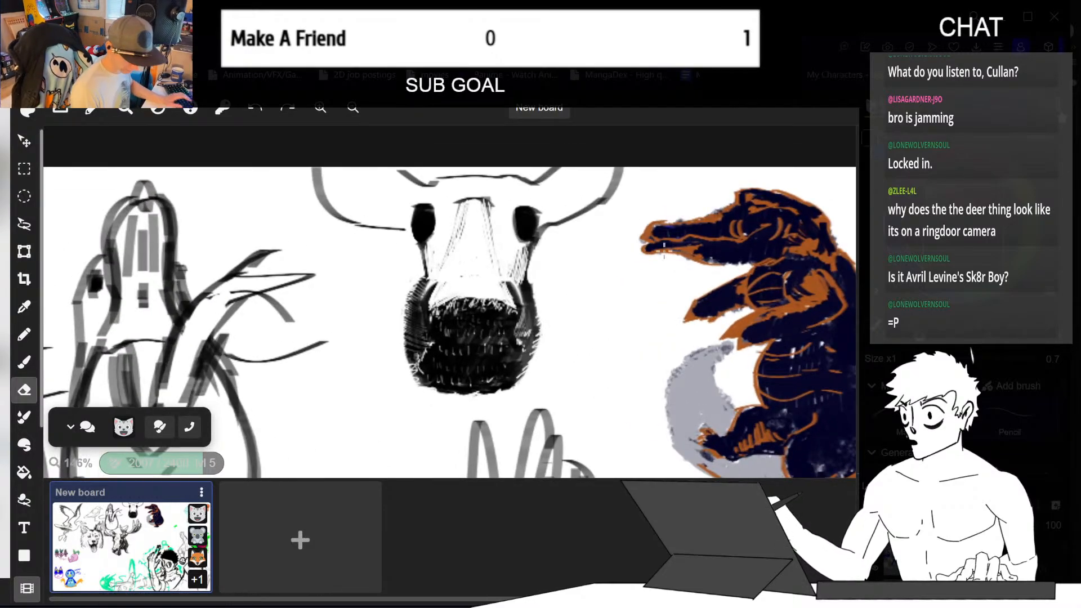
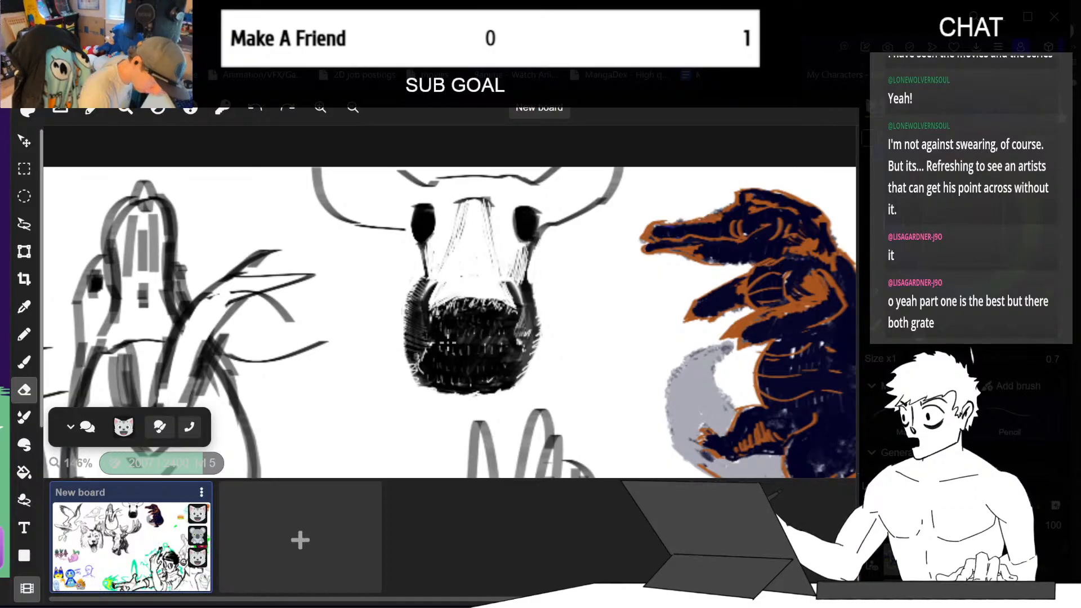
mouse_move(426, 324)
left_mouse_down()
mouse_move(438, 349)
mouse_move(510, 316)
left_mouse_up()
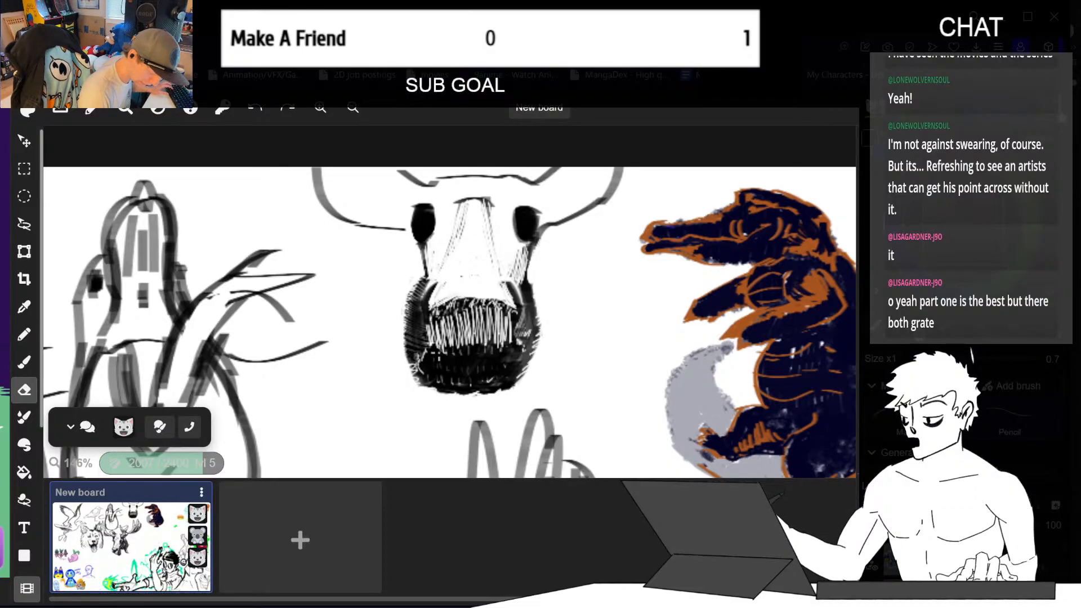
mouse_move(434, 372)
left_mouse_down()
mouse_move(434, 355)
mouse_move(427, 379)
mouse_move(487, 382)
mouse_move(509, 366)
mouse_move(521, 316)
left_mouse_up()
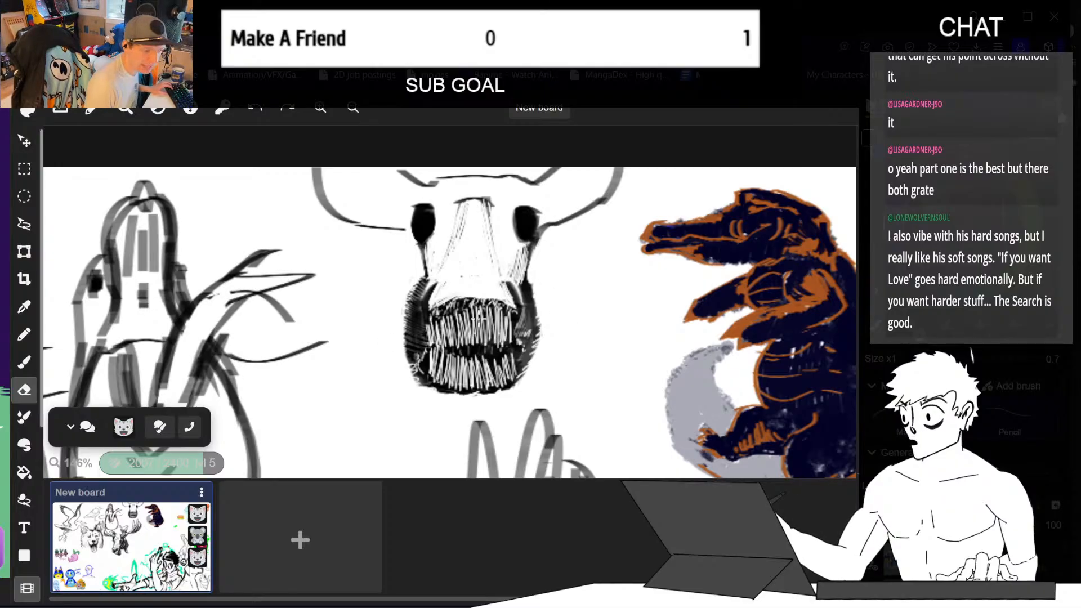
mouse_move(449, 313)
left_mouse_down()
mouse_move(496, 319)
mouse_move(495, 332)
mouse_move(445, 342)
mouse_move(507, 346)
mouse_move(472, 354)
mouse_move(524, 371)
mouse_move(515, 378)
mouse_move(521, 340)
left_mouse_up()
- Shade over both crosshatched bands on the muzzle with the black brush
key("b")
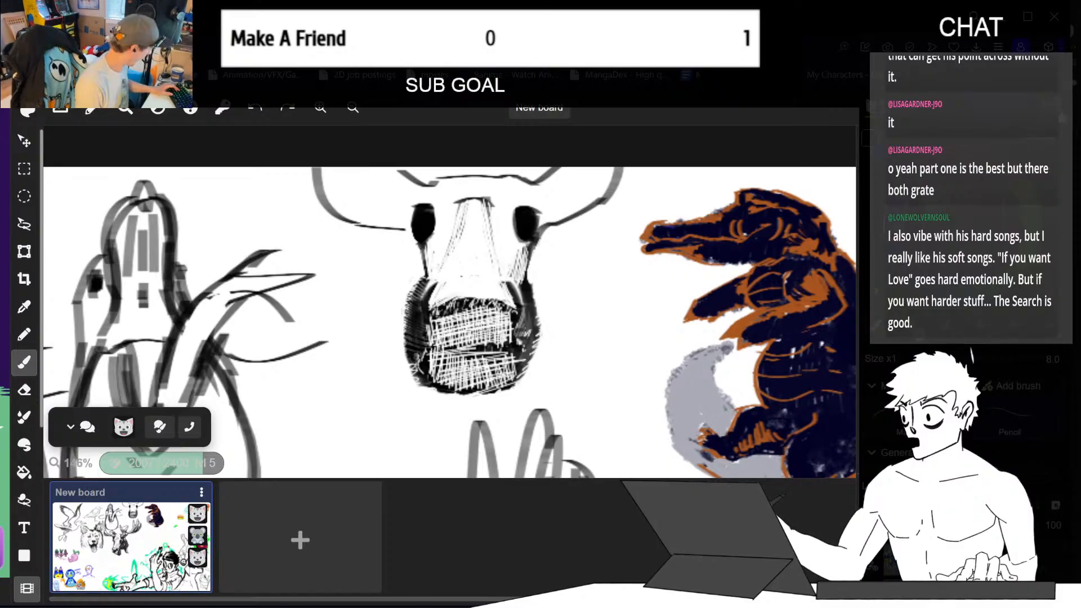
mouse_move(438, 325)
left_mouse_down()
mouse_move(430, 335)
mouse_move(515, 337)
left_mouse_up()
left_click_drag(425, 366, 523, 369)
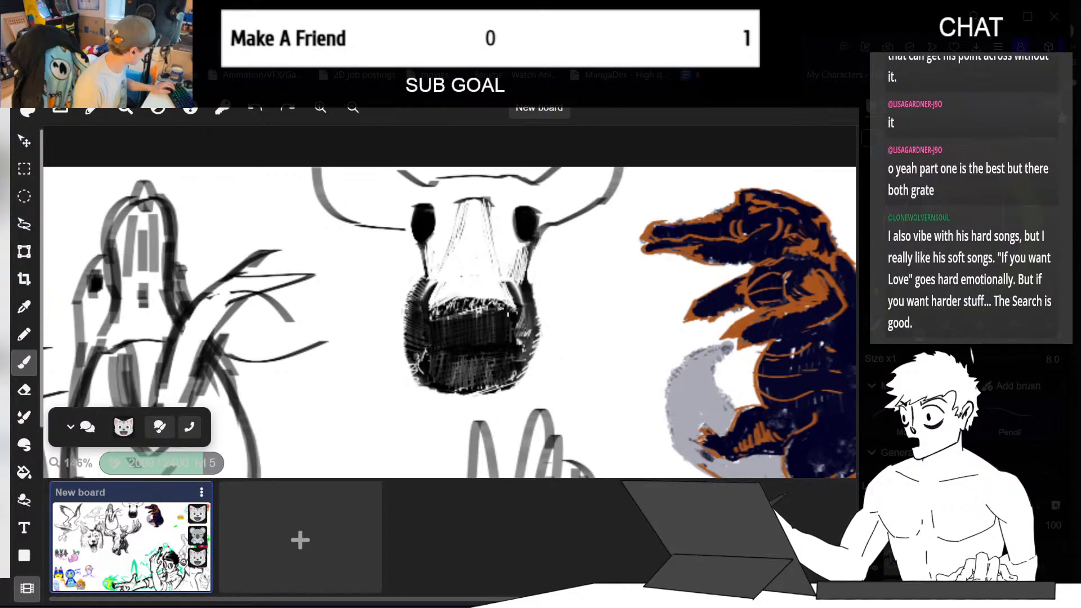
- Erase a texture of overlapping loops across the front of the muzzle and darken it with the black brush
key("e")
left_click_drag(456, 326, 431, 375)
key("ctrl+z")
mouse_move(445, 325)
left_mouse_down()
mouse_move(425, 354)
mouse_move(445, 383)
mouse_move(498, 344)
mouse_move(459, 351)
mouse_move(472, 317)
mouse_move(513, 325)
left_mouse_up()
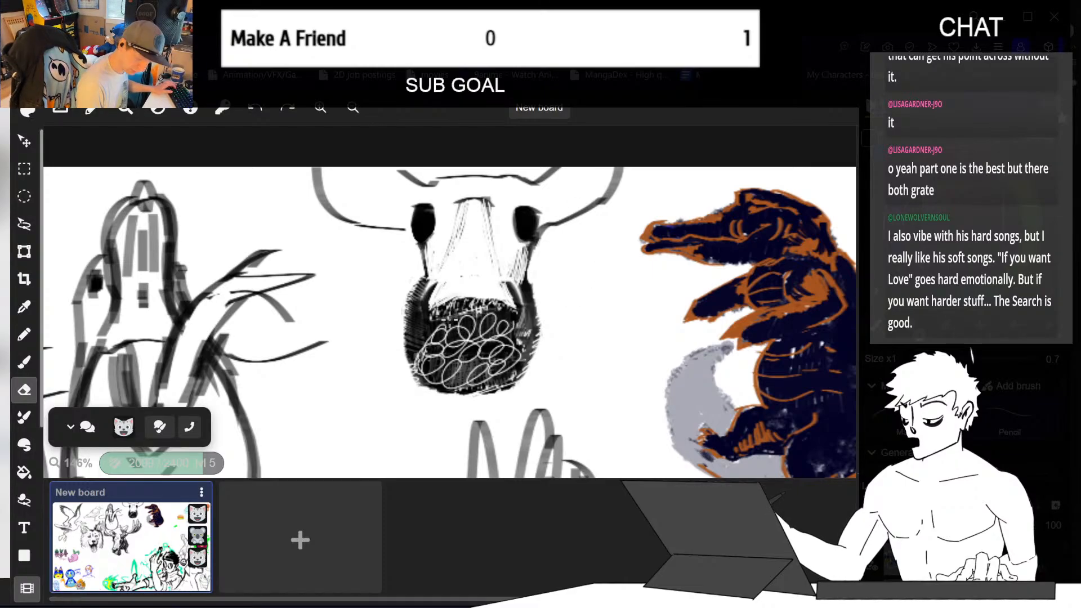
mouse_move(444, 322)
left_mouse_down()
mouse_move(428, 369)
mouse_move(457, 332)
mouse_move(436, 368)
mouse_move(451, 338)
mouse_move(450, 375)
mouse_move(495, 349)
mouse_move(506, 360)
mouse_move(433, 349)
mouse_move(457, 371)
left_mouse_up()
key("ctrl+z")
key("b")
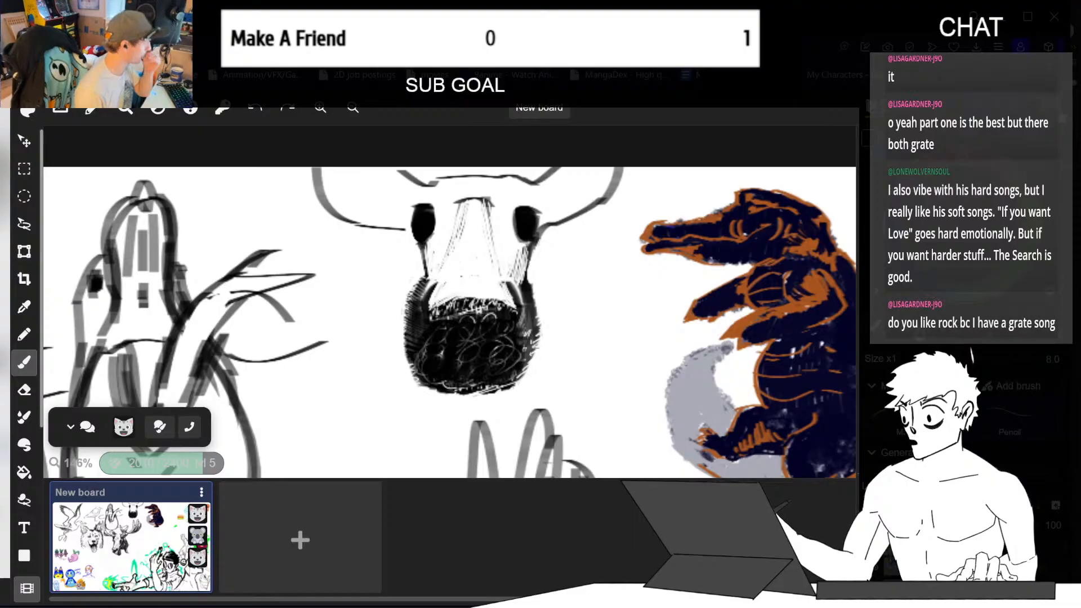
left_click_drag(468, 339, 461, 365)
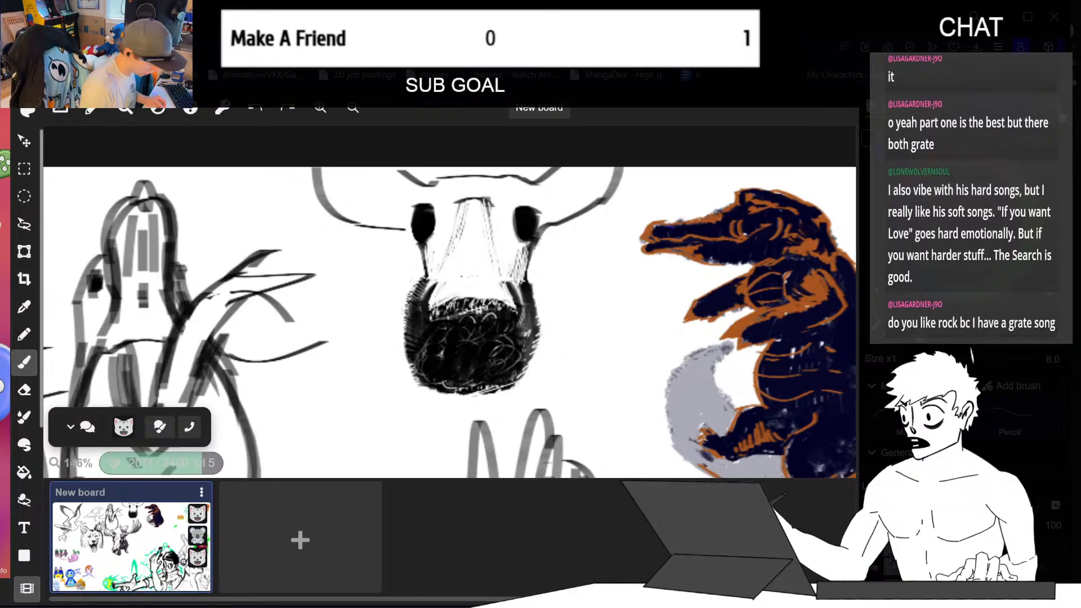
- Shade a dark band where the nose bridge meets the muzzle and break it up with fine diagonal eraser strokes
key("e")
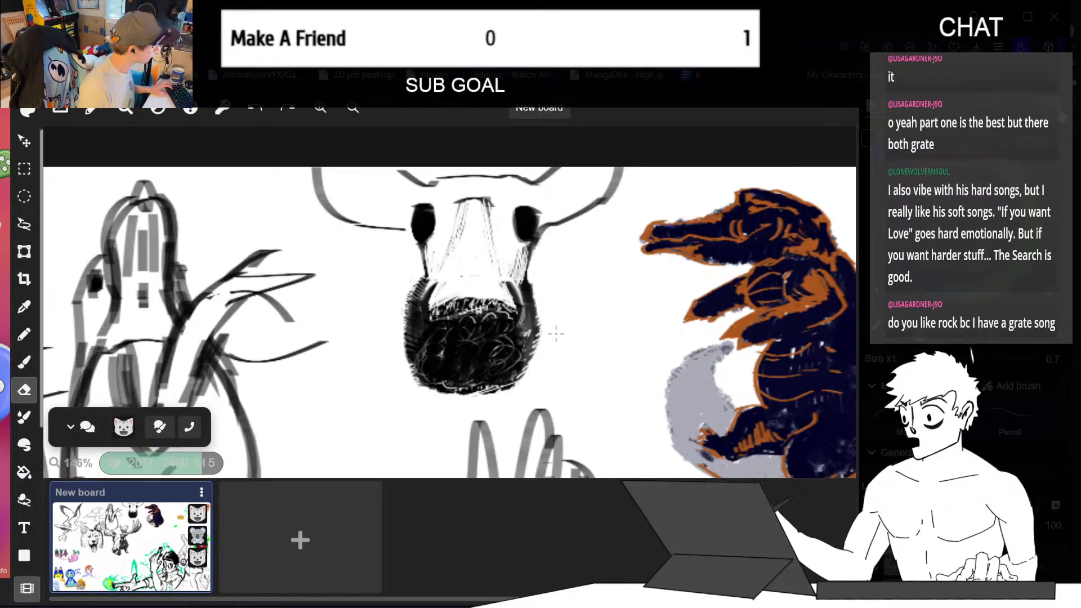
key("b")
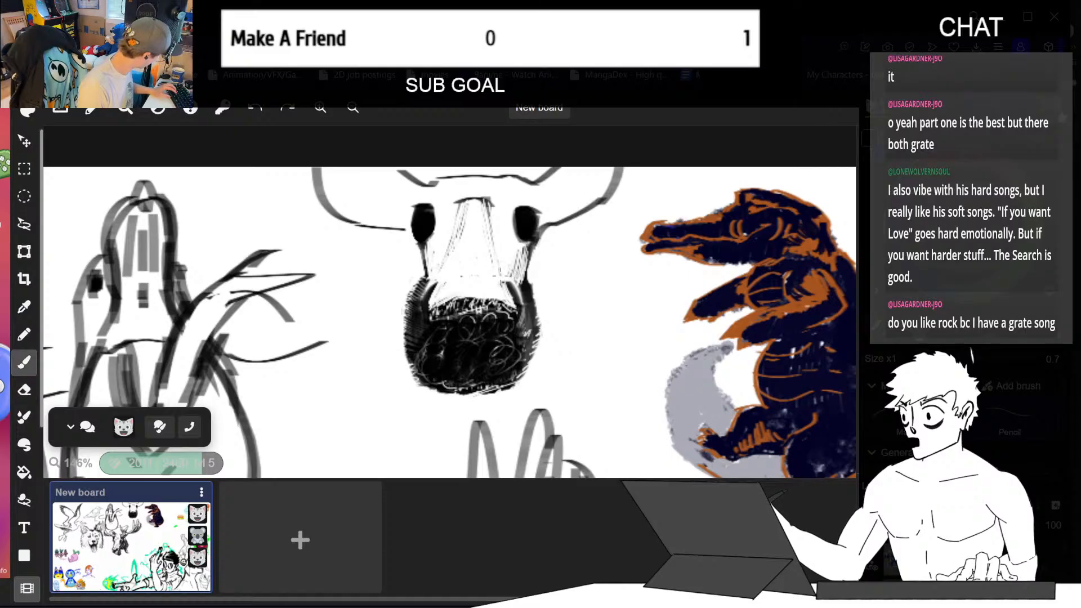
mouse_move(432, 292)
left_mouse_down()
mouse_move(484, 282)
mouse_move(501, 287)
mouse_move(445, 284)
mouse_move(503, 296)
mouse_move(433, 293)
mouse_move(446, 283)
mouse_move(511, 290)
left_mouse_up()
key("e")
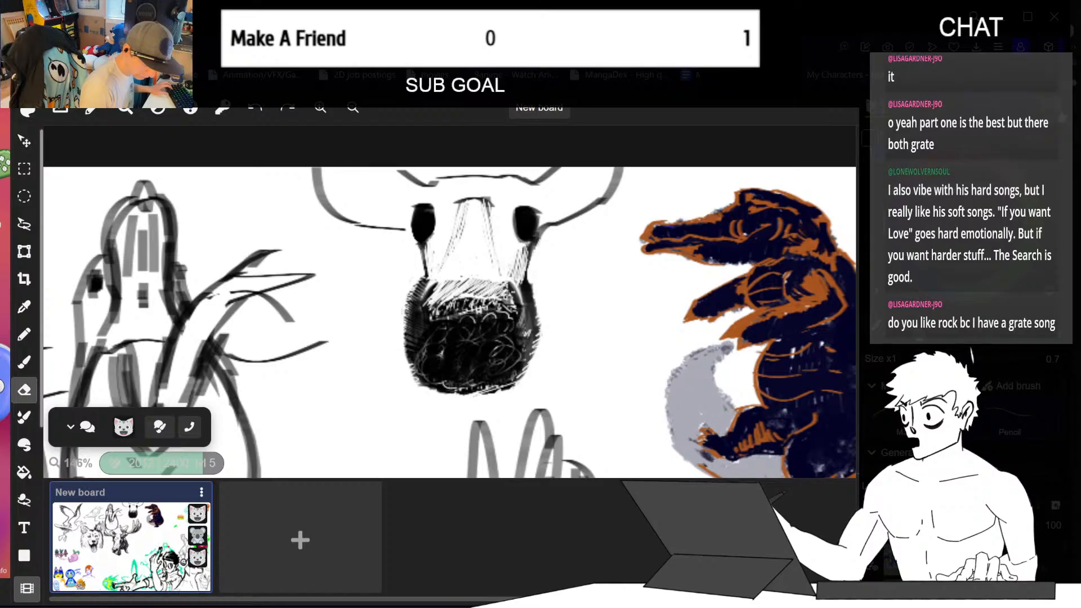
- Shade the lower and middle nose bridge in black and erase thin vertical lines through it to form hatching
key("b")
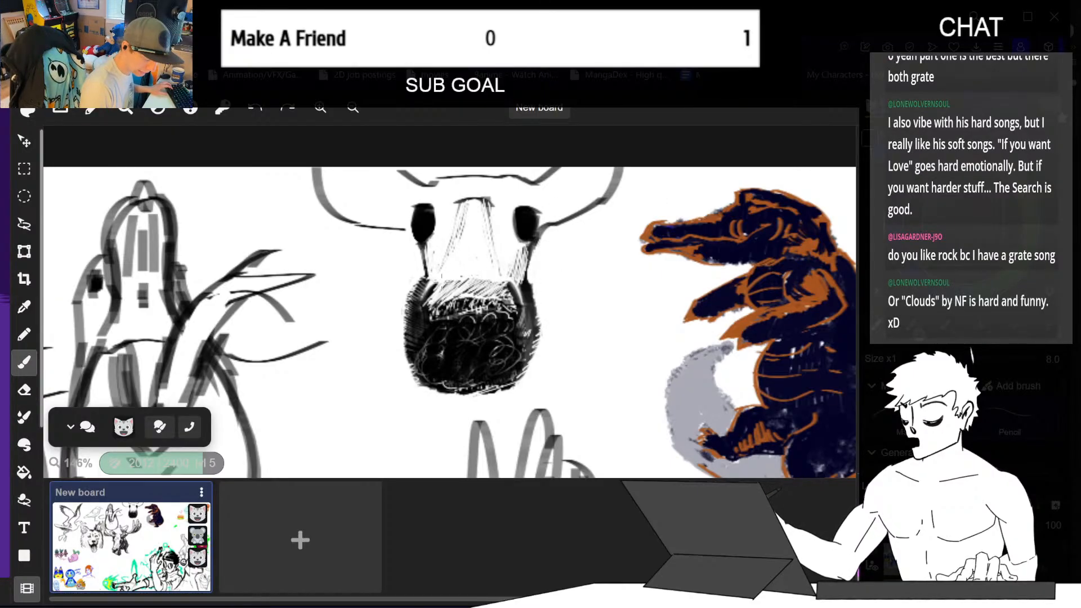
mouse_move(442, 284)
left_mouse_down()
mouse_move(450, 271)
mouse_move(505, 278)
left_mouse_up()
mouse_move(457, 240)
left_mouse_down()
mouse_move(475, 257)
mouse_move(484, 248)
mouse_move(463, 222)
mouse_move(489, 239)
mouse_move(450, 270)
mouse_move(470, 246)
mouse_move(491, 280)
left_mouse_up()
key("e")
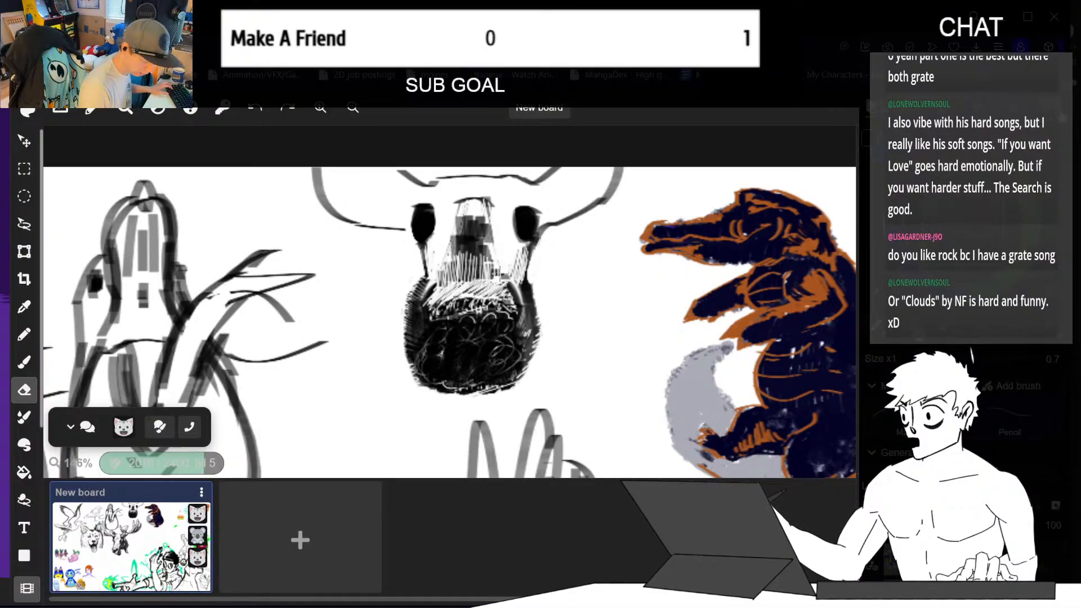
mouse_move(466, 241)
left_mouse_down()
mouse_move(454, 267)
mouse_move(462, 248)
mouse_move(483, 266)
mouse_move(460, 217)
mouse_move(478, 248)
left_mouse_up()
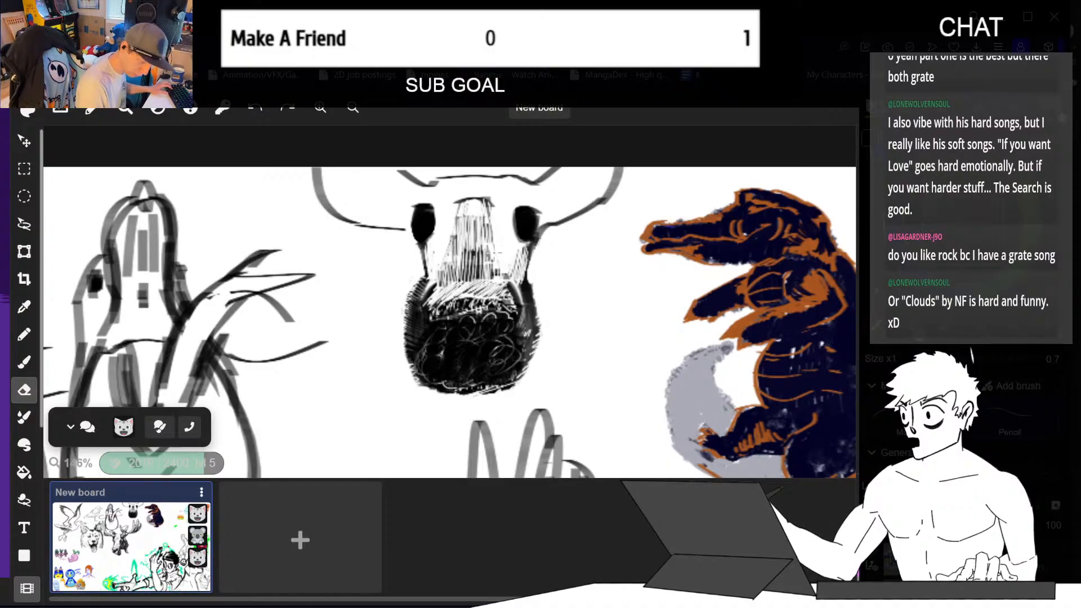
- Shade grey strips down both sides of the nose bridge beside the eyes and erase thin vertical lines through them
mouse_move(465, 217)
left_mouse_down()
mouse_move(470, 239)
mouse_move(482, 219)
mouse_move(494, 246)
left_mouse_up()
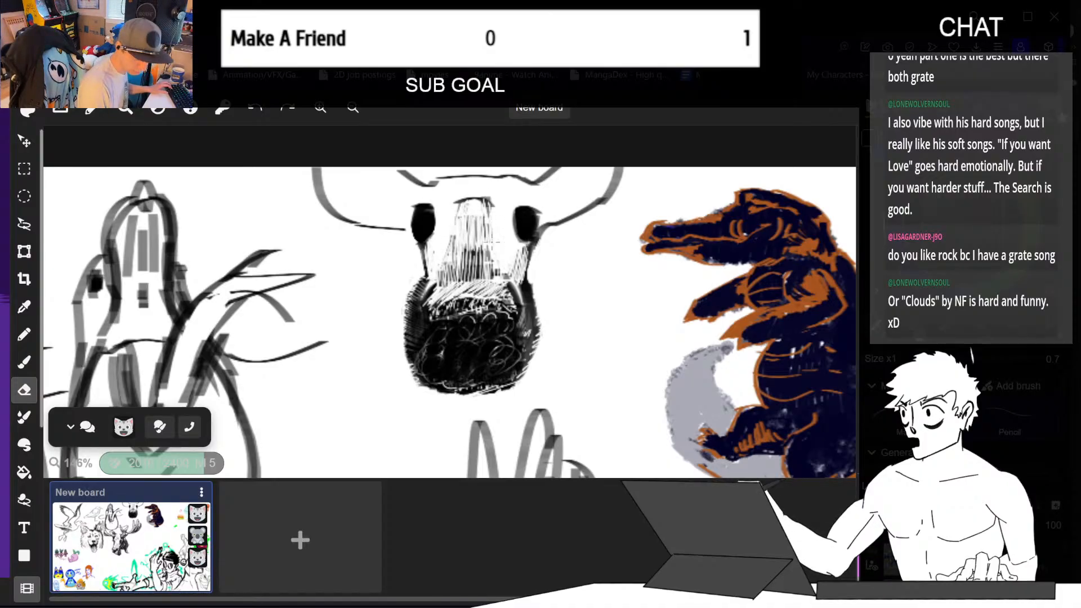
mouse_move(463, 238)
left_mouse_down()
mouse_move(476, 265)
mouse_move(505, 243)
left_mouse_up()
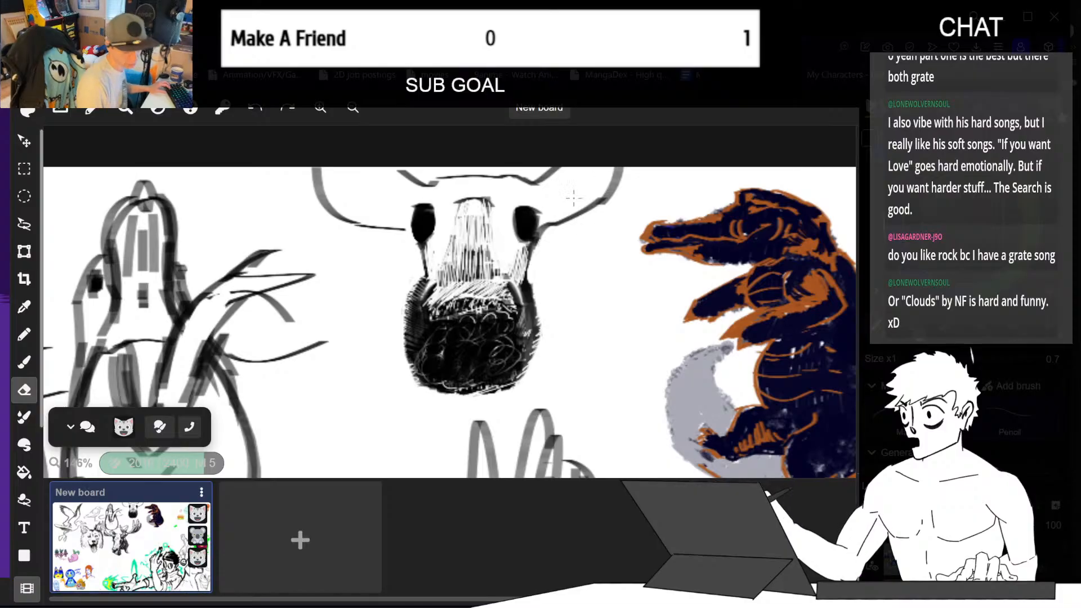
key("b")
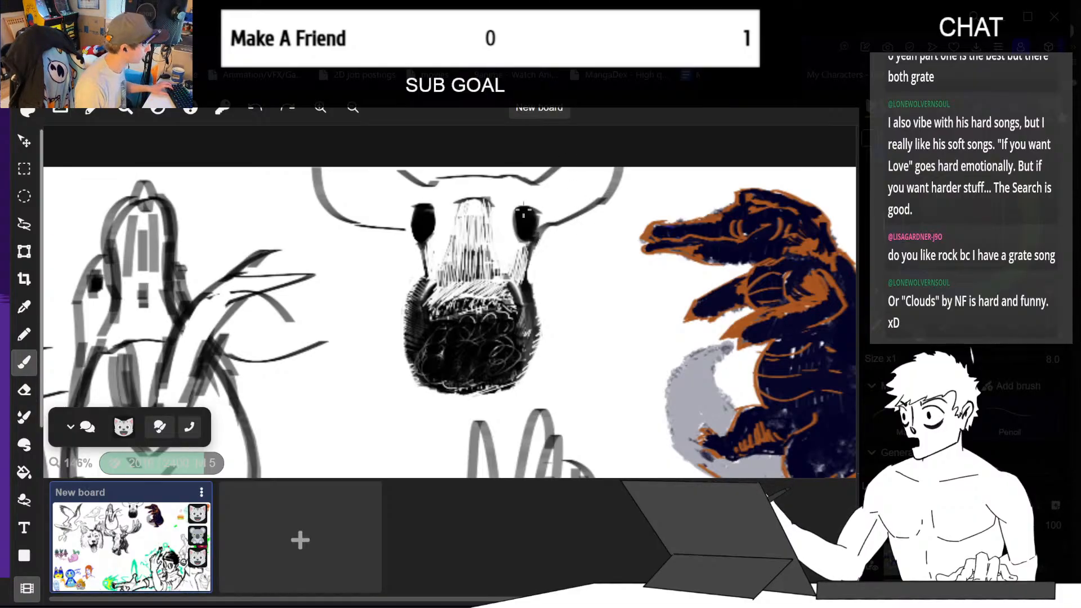
left_click_drag(449, 217, 439, 265)
left_click_drag(438, 244, 429, 269)
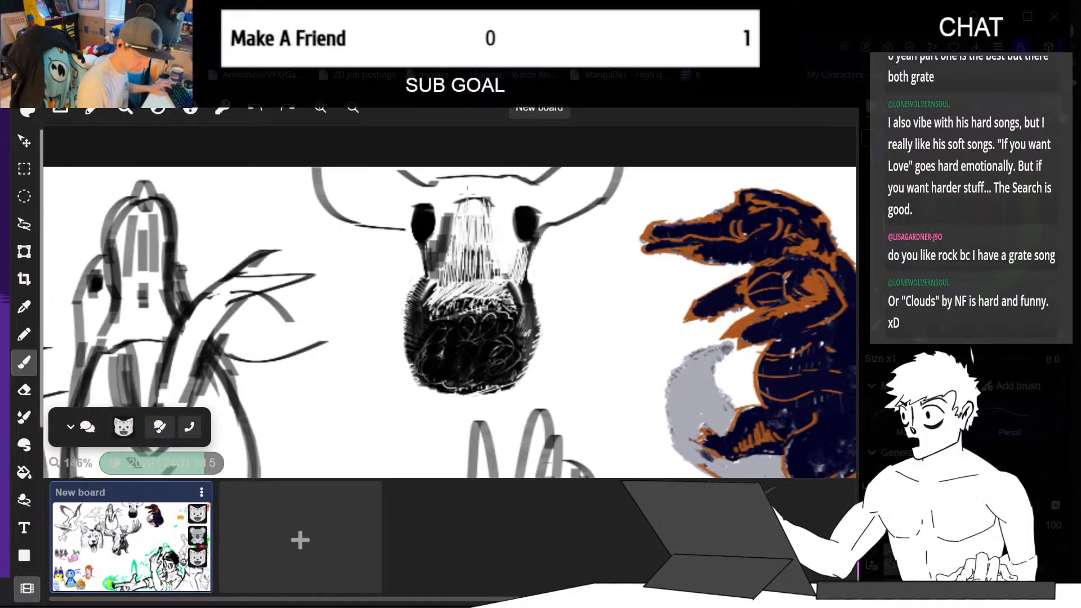
mouse_move(439, 207)
left_mouse_down()
mouse_move(440, 238)
mouse_move(446, 192)
mouse_move(497, 248)
left_mouse_up()
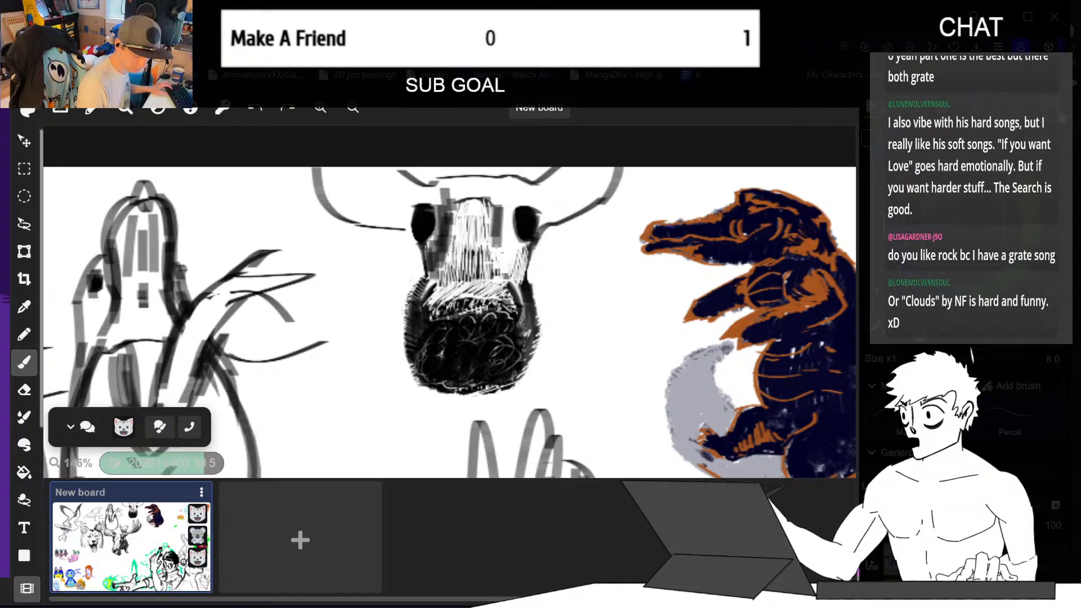
left_click_drag(500, 206, 502, 265)
left_click_drag(504, 228, 516, 269)
mouse_move(504, 227)
left_mouse_down()
mouse_move(522, 251)
mouse_move(496, 247)
mouse_move(509, 264)
mouse_move(519, 232)
mouse_move(501, 223)
mouse_move(512, 248)
left_mouse_up()
key("e")
mouse_move(450, 212)
left_mouse_down()
mouse_move(445, 254)
mouse_move(425, 273)
left_mouse_up()
- Darken the rims of both eyes with the black brush, undoing the misplaced strokes
key("b")
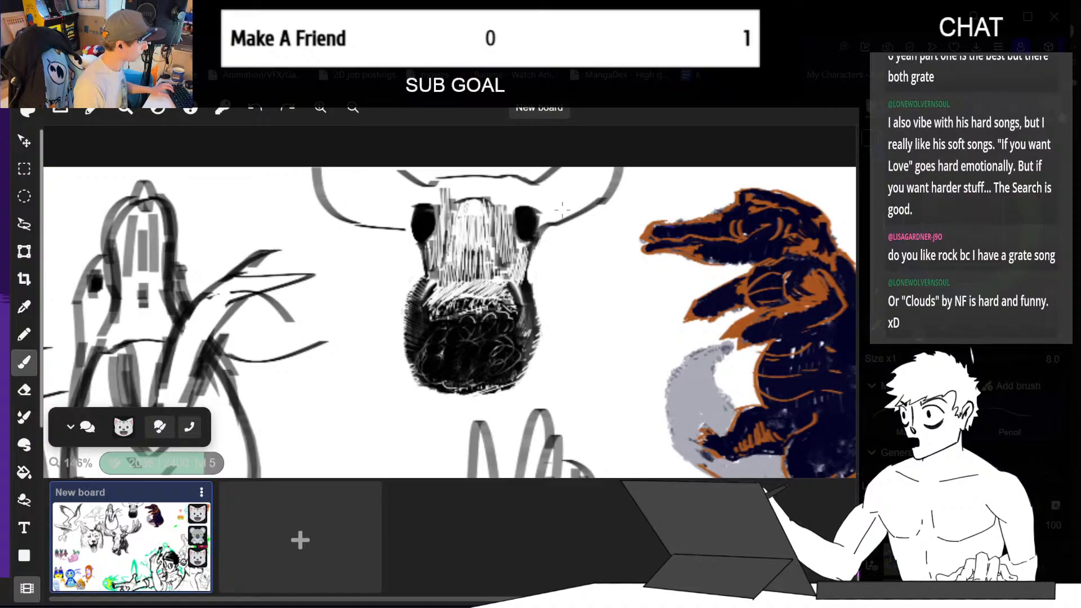
left_click_drag(434, 183, 442, 224)
key("ctrl+z")
key("ctrl+z")
key("ctrl+z")
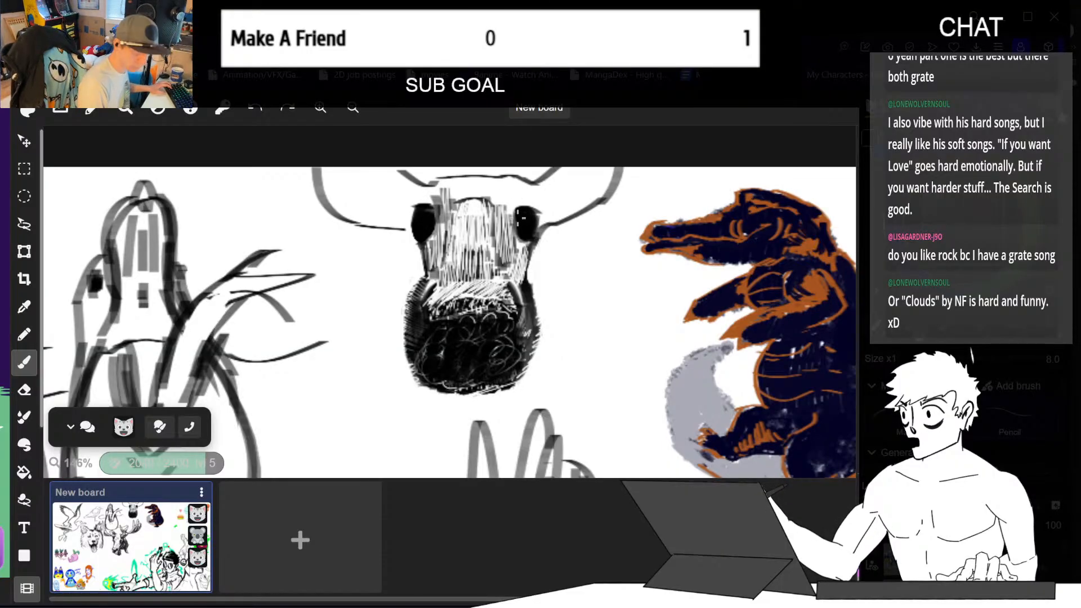
mouse_move(509, 205)
left_mouse_down()
mouse_move(504, 238)
mouse_move(529, 263)
mouse_move(525, 243)
left_mouse_up()
key("ctrl+z")
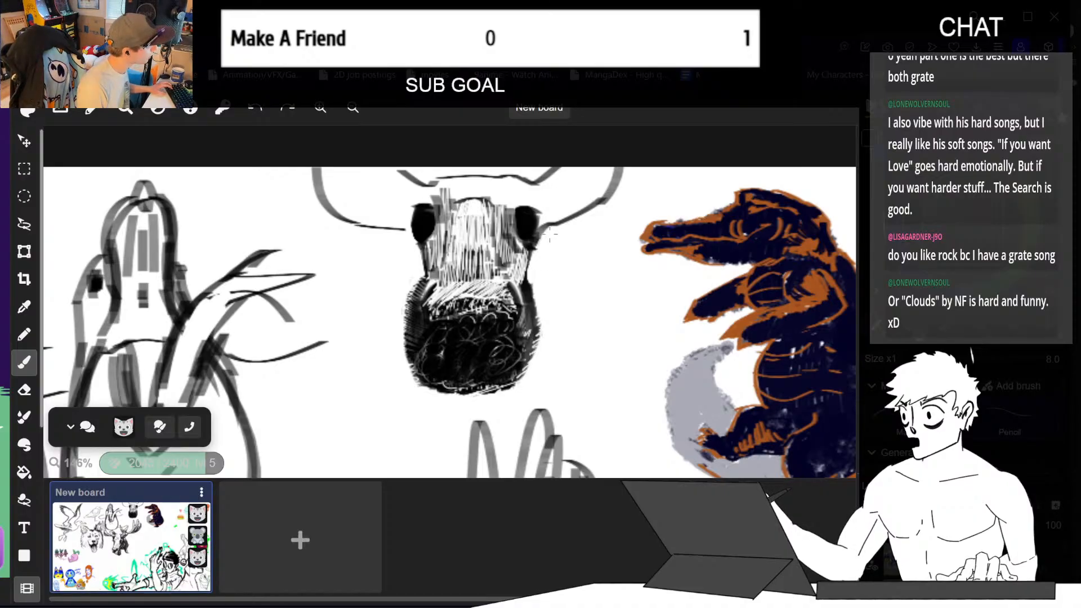
left_click_drag(534, 211, 538, 228)
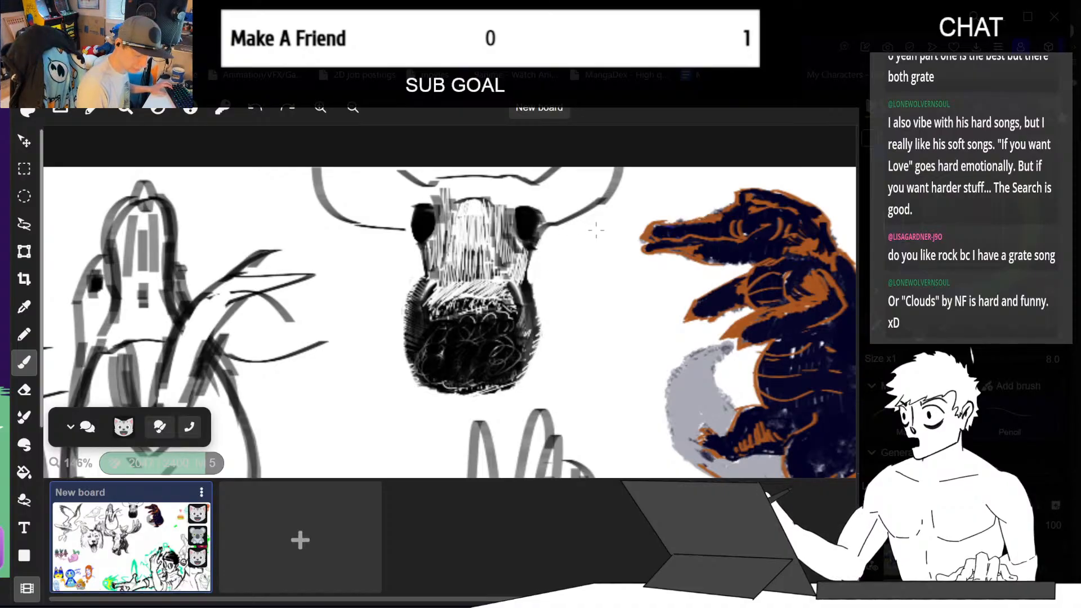
left_click_drag(419, 205, 412, 220)
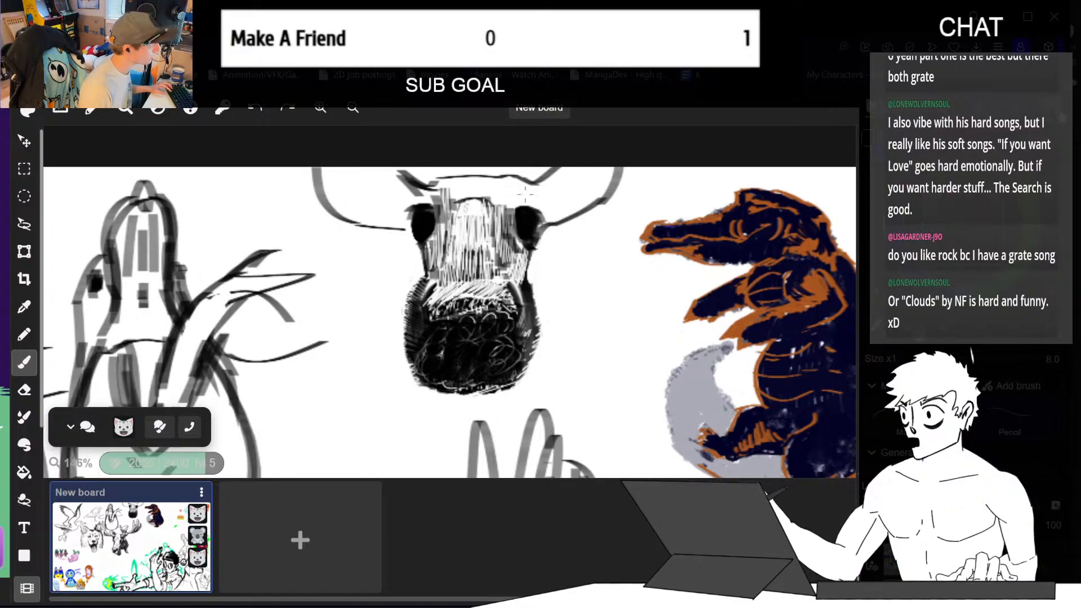
- Darken the slanted line between the forehead and the right ear, and the sides of the face between eyes and muzzle
mouse_move(527, 195)
left_mouse_down()
mouse_move(564, 168)
mouse_move(514, 190)
left_mouse_up()
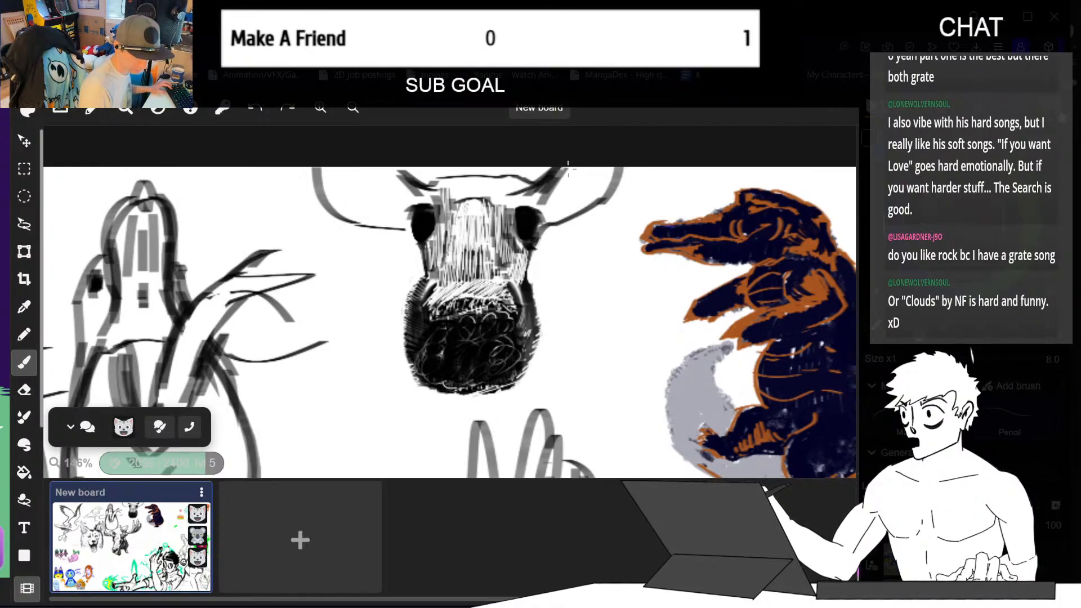
key("ctrl+z")
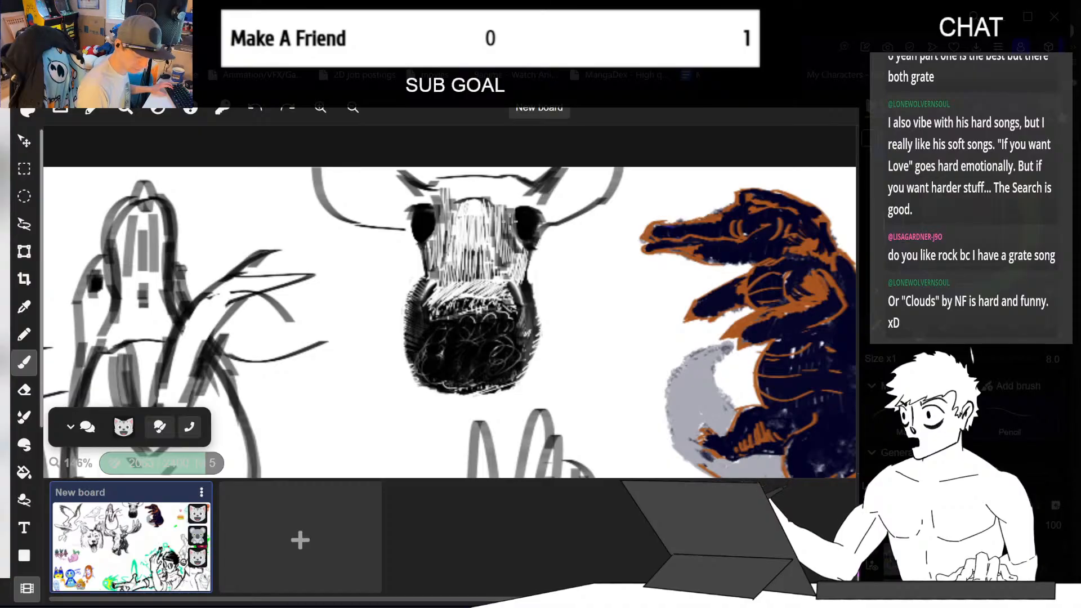
mouse_move(514, 217)
left_mouse_down()
mouse_move(506, 241)
mouse_move(526, 273)
mouse_move(522, 288)
left_mouse_up()
key("ctrl+z")
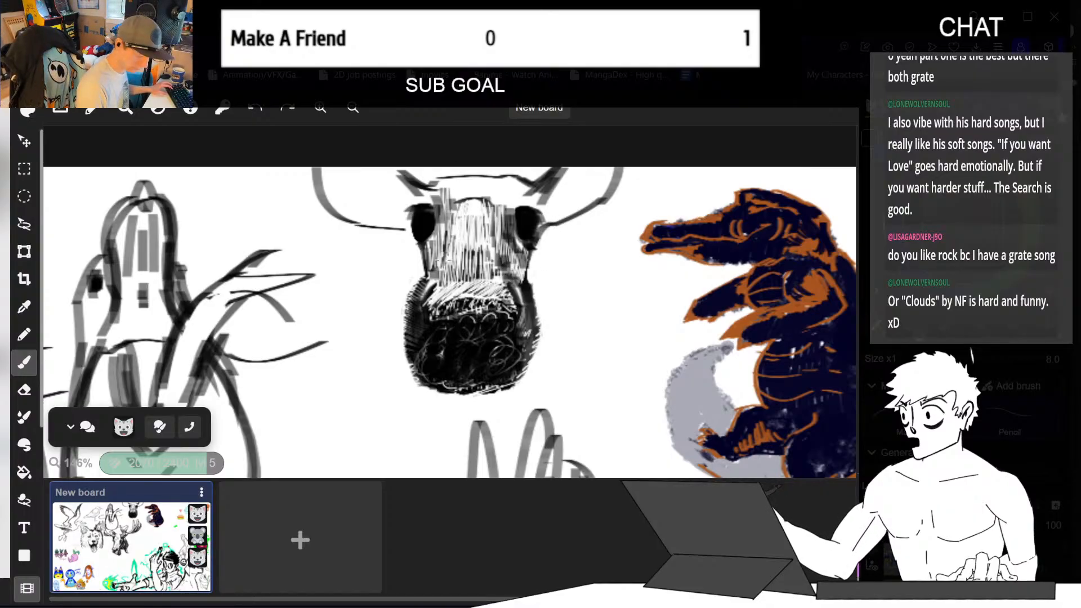
left_click_drag(449, 252, 422, 285)
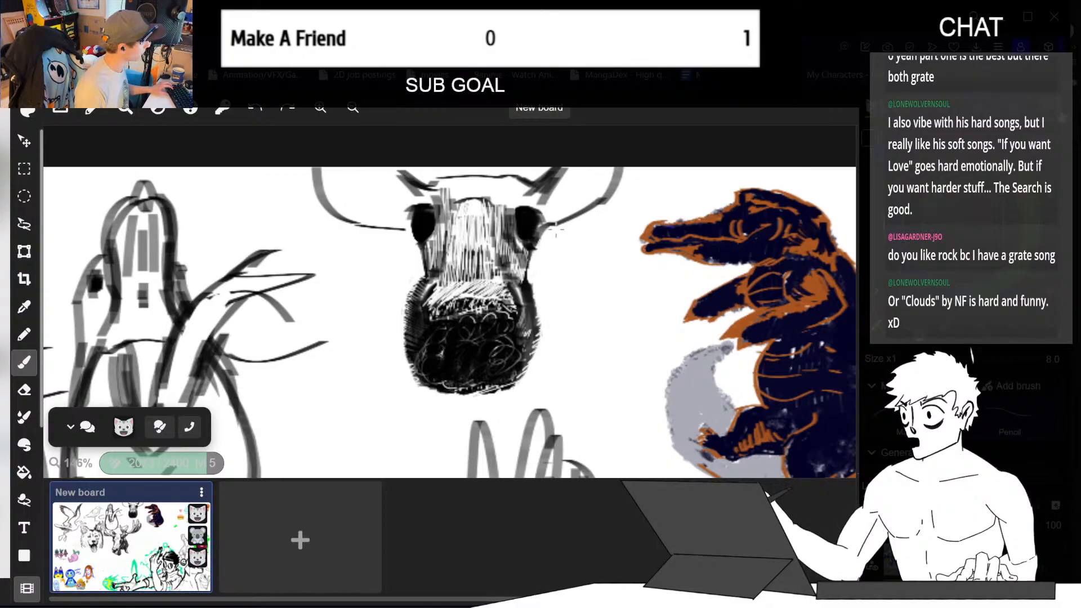
mouse_move(443, 235)
left_mouse_down()
mouse_move(427, 255)
mouse_move(459, 193)
mouse_move(432, 242)
left_mouse_up()
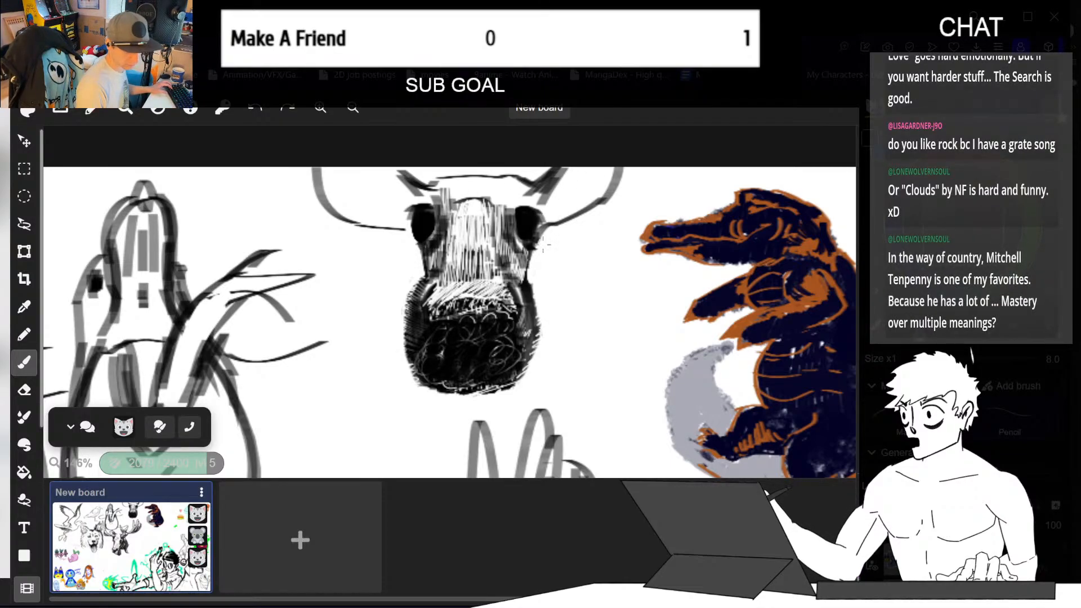
- Erase a small curved highlight along the upper edge of each eye
left_click_drag(617, 252, 592, 282)
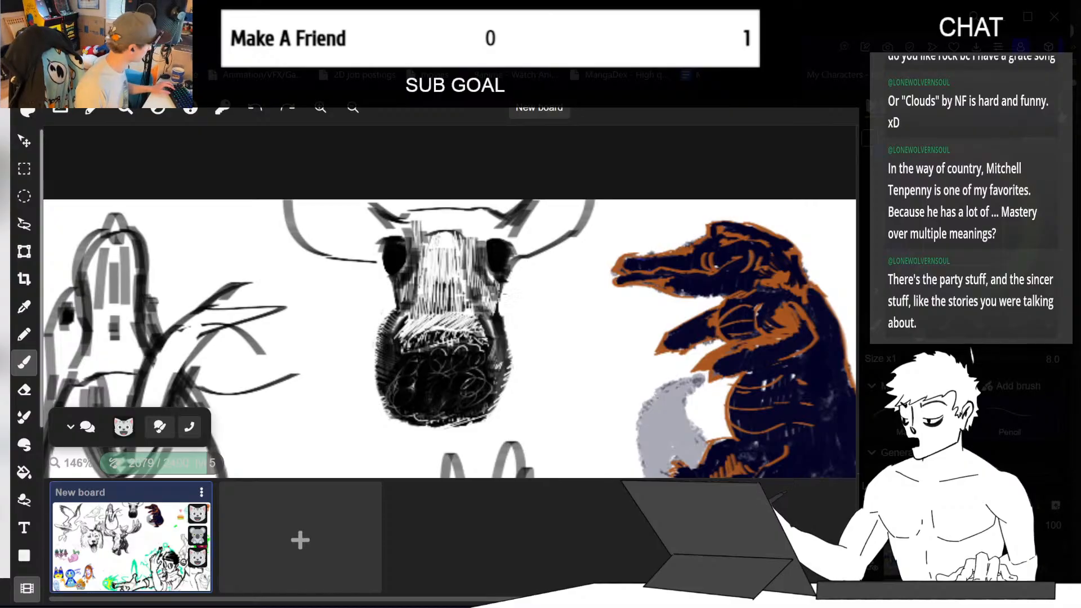
key("e")
left_click_drag(500, 242, 510, 260)
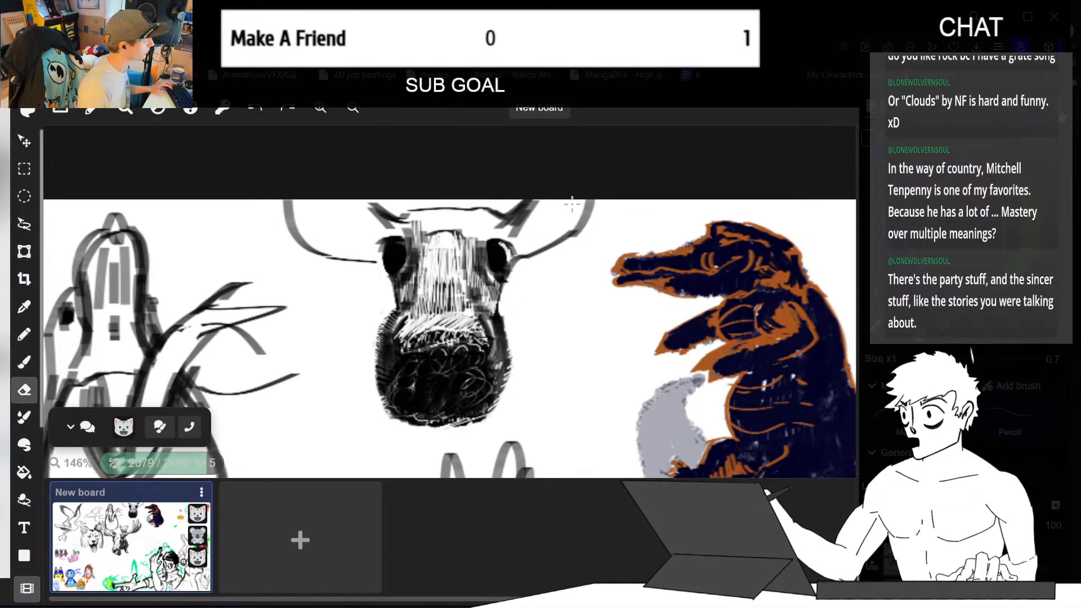
key("ctrl+z")
left_click_drag(493, 242, 507, 255)
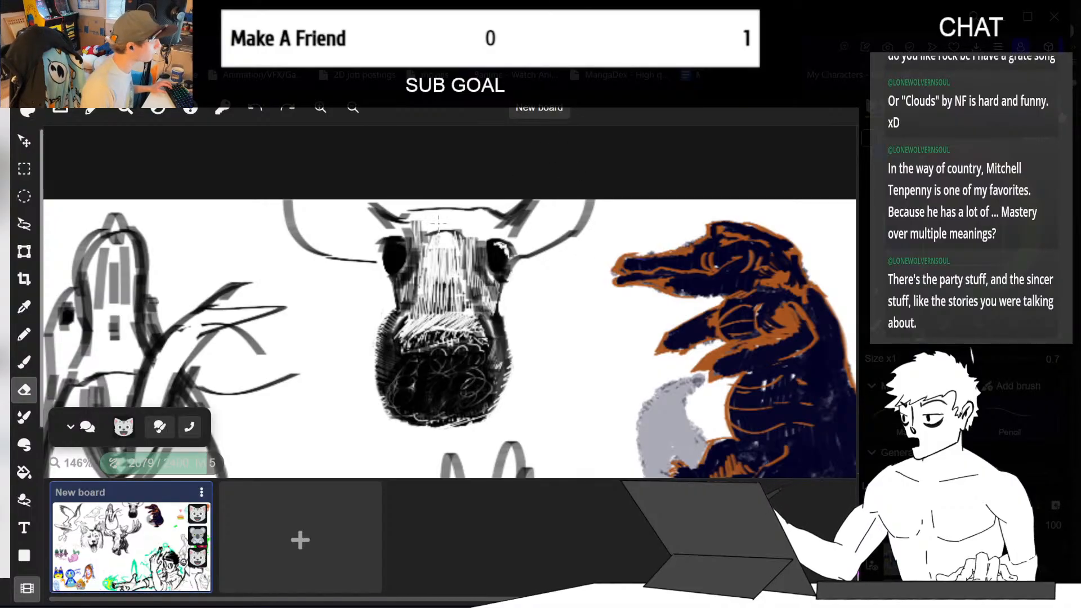
left_click_drag(401, 235, 387, 246)
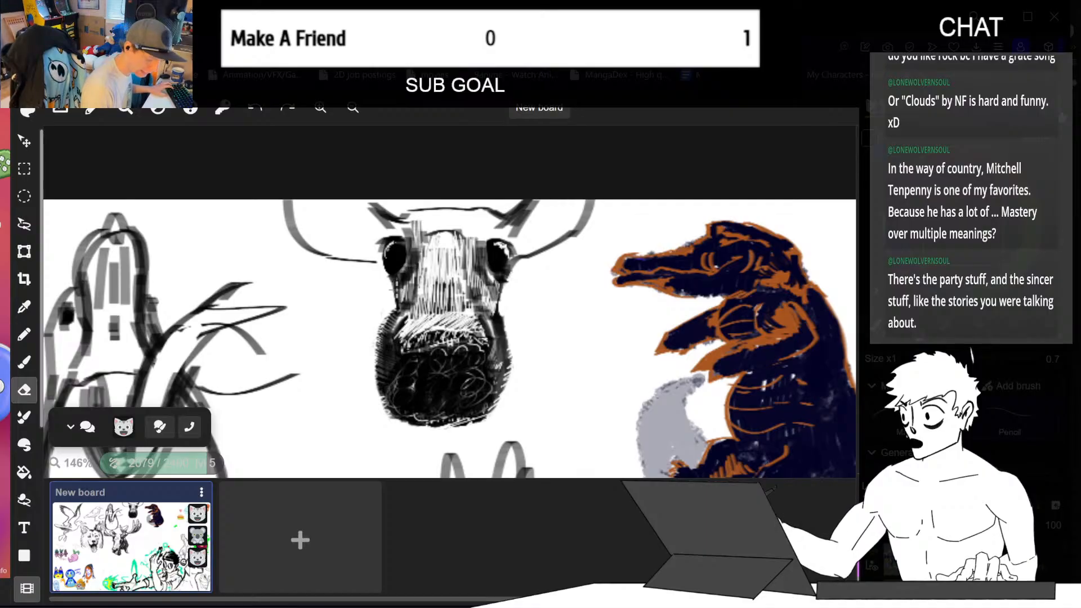
- Erase fine vertical lines through the shading beside the eyes on both sides of the nose bridge
left_click_drag(402, 286, 417, 261)
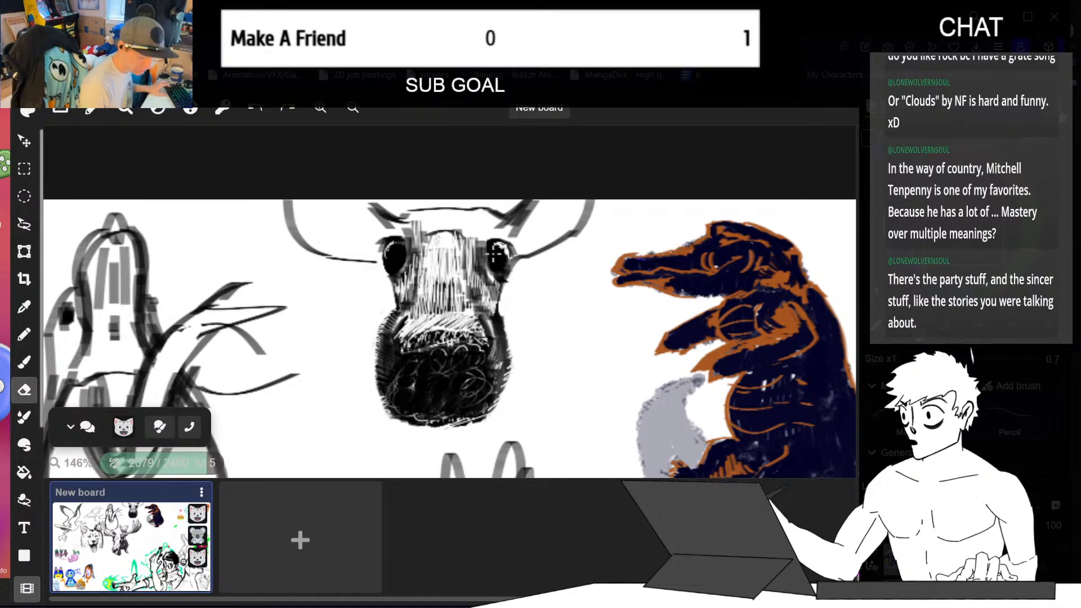
left_click_drag(475, 242, 476, 271)
left_click_drag(480, 252, 484, 286)
left_click_drag(486, 277, 493, 304)
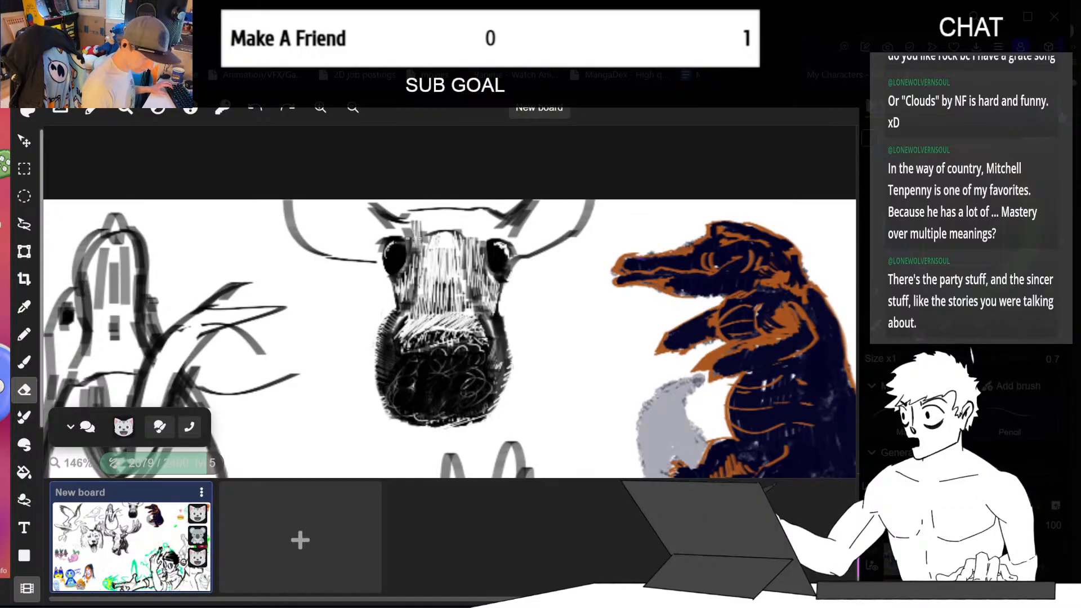
left_click_drag(410, 234, 414, 265)
left_click_drag(484, 237, 482, 252)
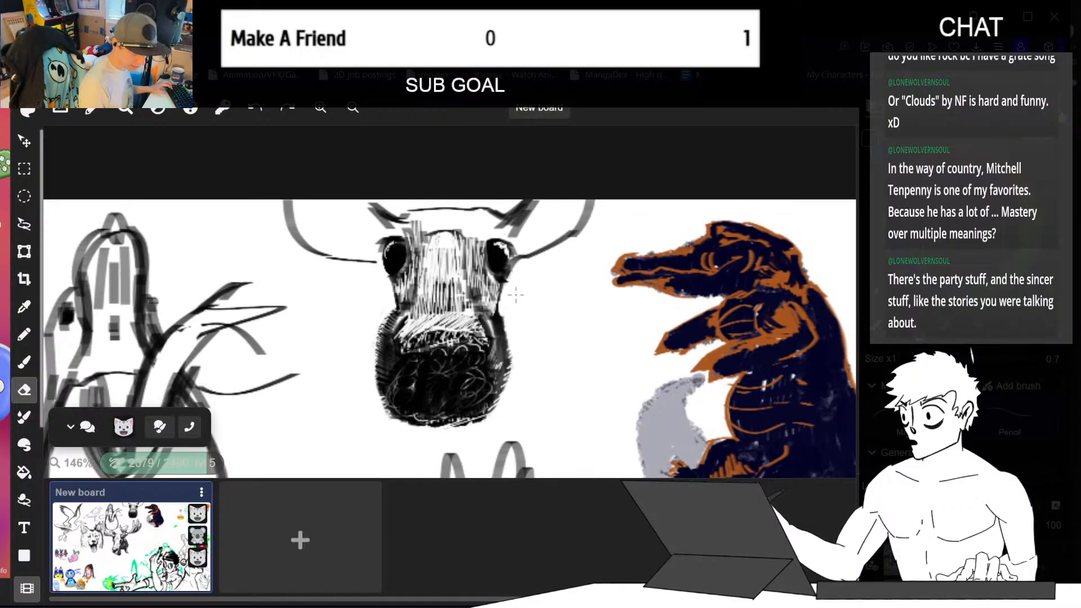
- Shade a dark band across the forehead above the nose bridge and erase thin vertical lines through it
key("b")
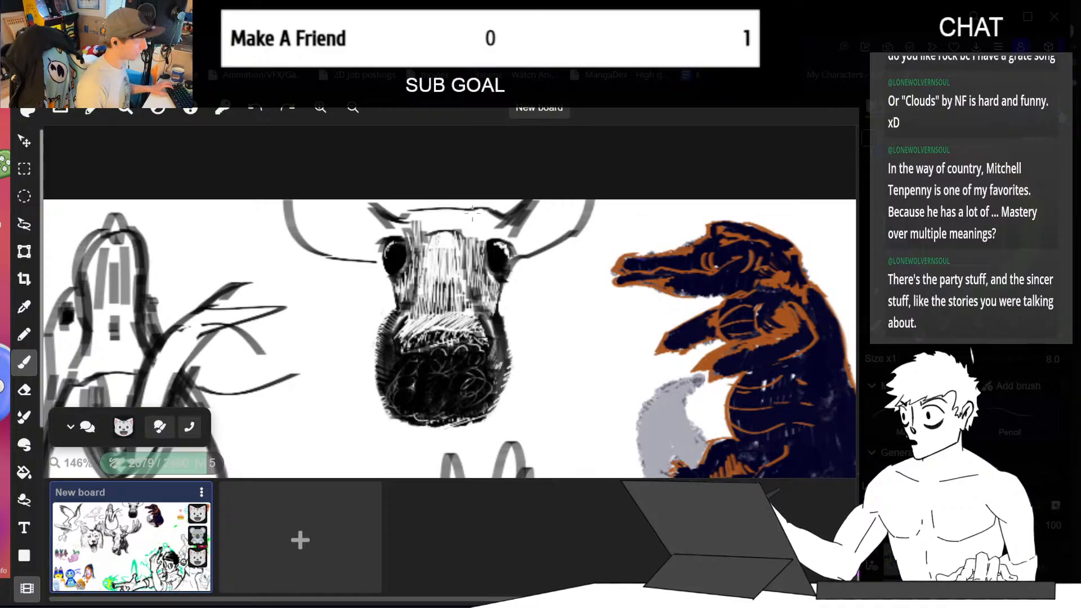
mouse_move(407, 208)
left_mouse_down()
mouse_move(424, 226)
mouse_move(484, 227)
mouse_move(495, 243)
left_mouse_up()
key("e")
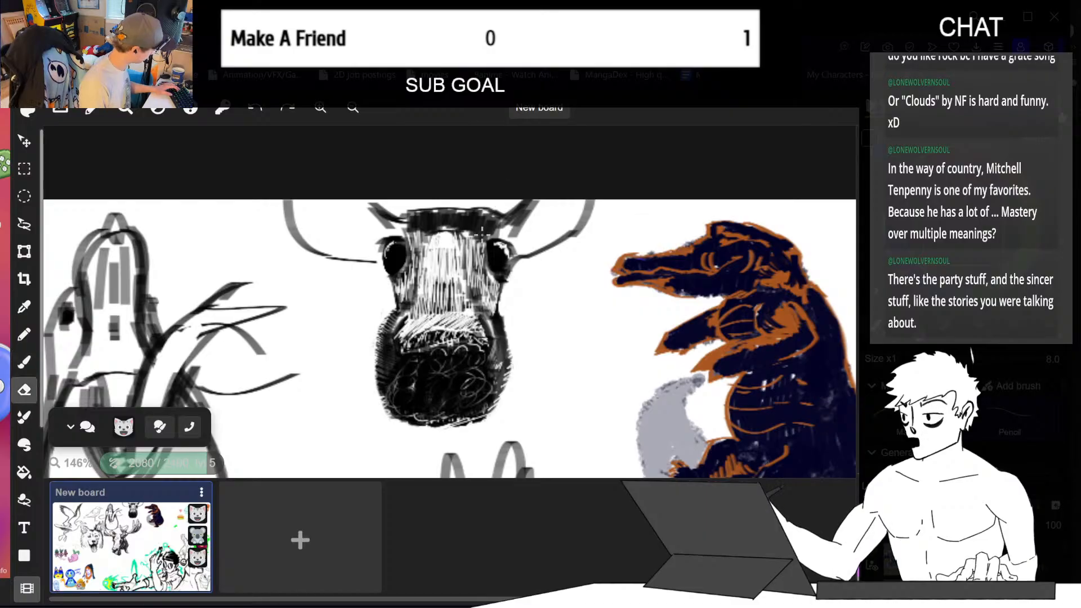
mouse_move(411, 219)
left_mouse_down()
mouse_move(409, 228)
mouse_move(433, 209)
mouse_move(442, 222)
mouse_move(502, 228)
left_mouse_up()
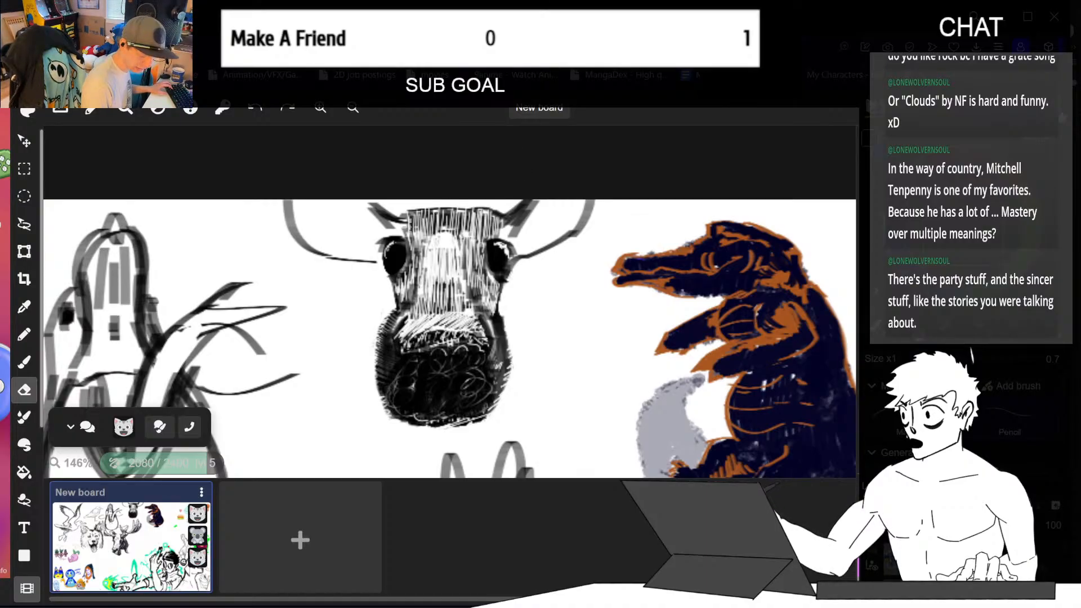
mouse_move(412, 225)
left_mouse_down()
mouse_move(435, 211)
mouse_move(498, 221)
left_mouse_up()
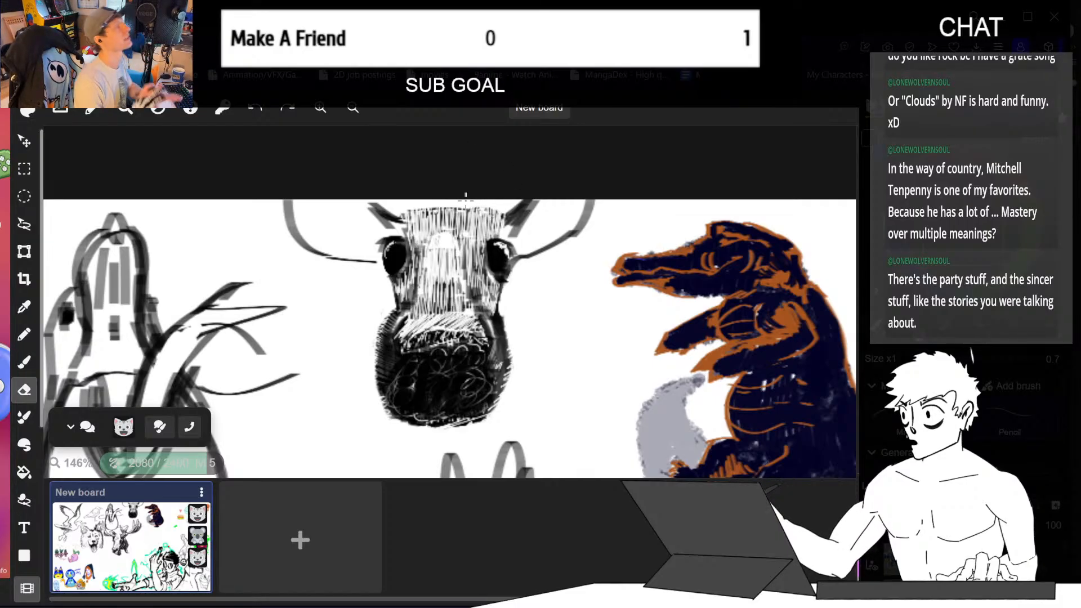
- Darken the forehead's right corner beside the ear and the rim of the right eye with the black brush
key("]")
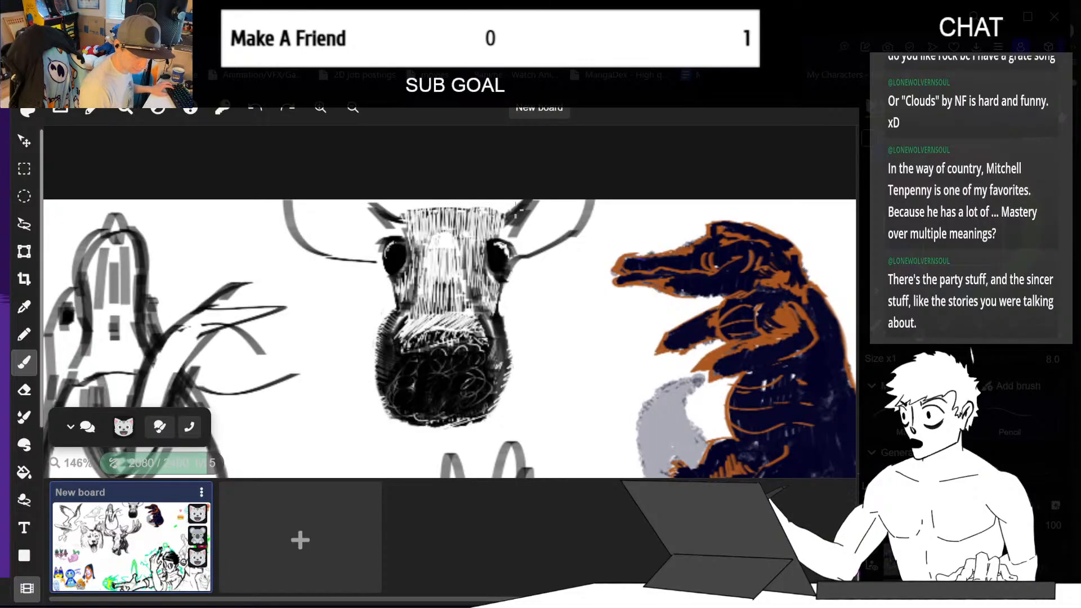
left_click_drag(509, 219, 493, 229)
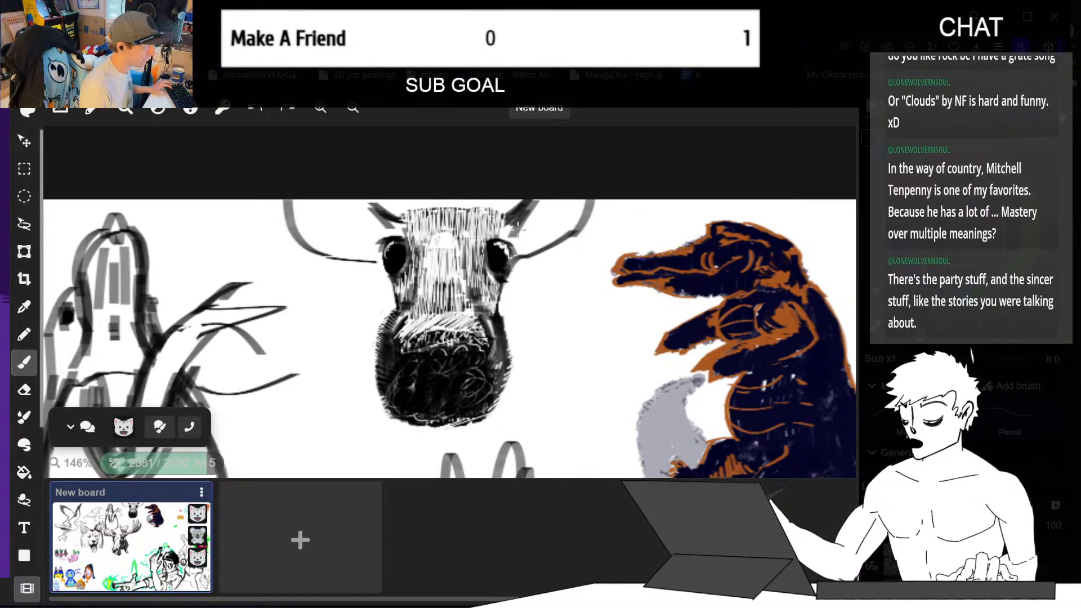
left_click_drag(500, 241, 513, 248)
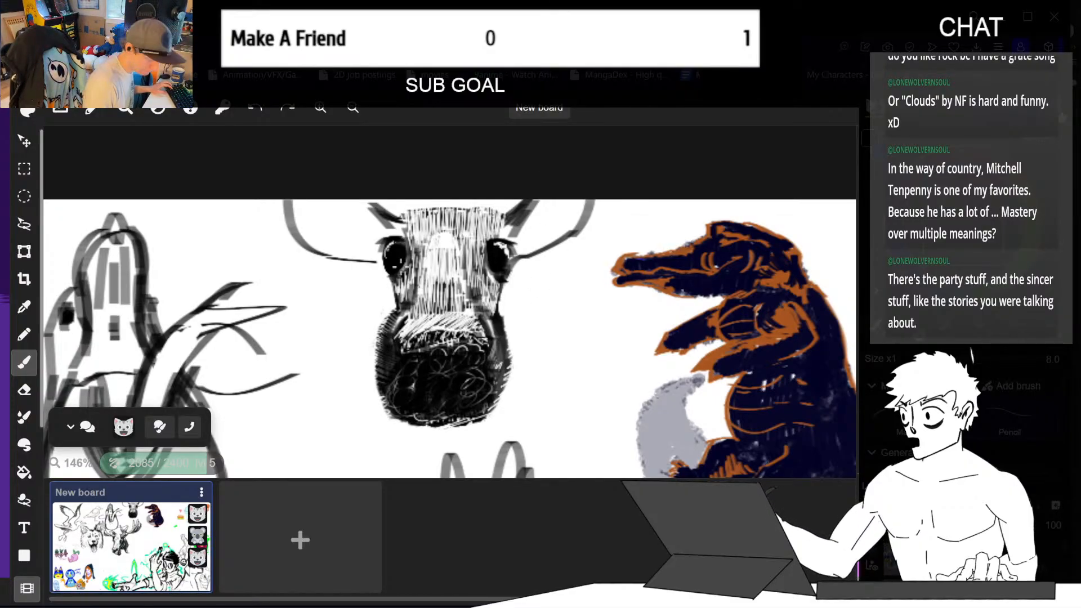
- Strengthen the left ear's lower edge, shade the ear with slanted brush strokes and erase fine hatching lines through it
left_click_drag(322, 256, 382, 262)
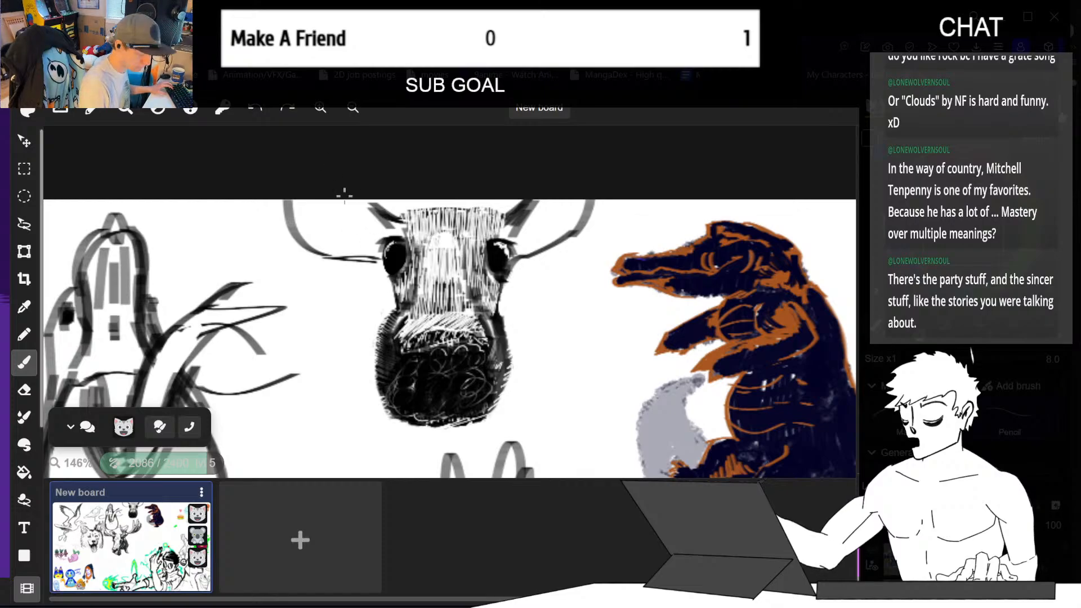
mouse_move(291, 204)
left_mouse_down()
mouse_move(318, 251)
mouse_move(337, 256)
left_mouse_up()
mouse_move(320, 200)
left_mouse_down()
mouse_move(353, 260)
mouse_move(365, 258)
left_mouse_up()
left_click_drag(349, 200, 381, 260)
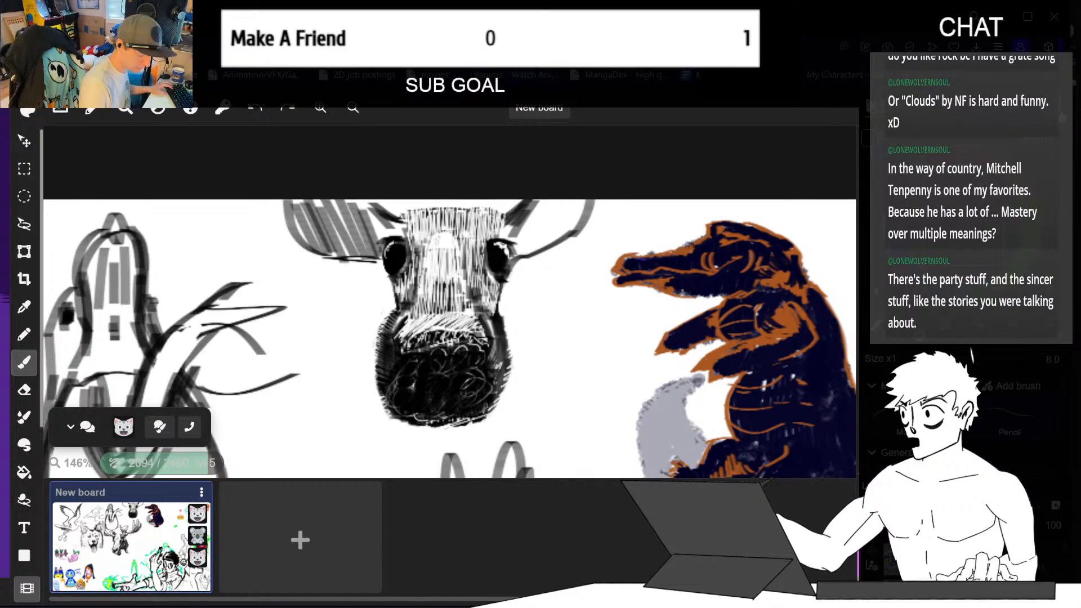
key("e")
mouse_move(294, 198)
left_mouse_down()
mouse_move(309, 220)
mouse_move(313, 200)
mouse_move(340, 225)
mouse_move(349, 214)
mouse_move(358, 241)
mouse_move(371, 225)
mouse_move(378, 236)
mouse_move(296, 211)
mouse_move(315, 237)
mouse_move(349, 225)
mouse_move(345, 209)
mouse_move(363, 237)
mouse_move(374, 230)
left_mouse_up()
mouse_move(296, 228)
left_mouse_down()
mouse_move(313, 213)
mouse_move(334, 227)
mouse_move(349, 211)
mouse_move(362, 217)
left_mouse_up()
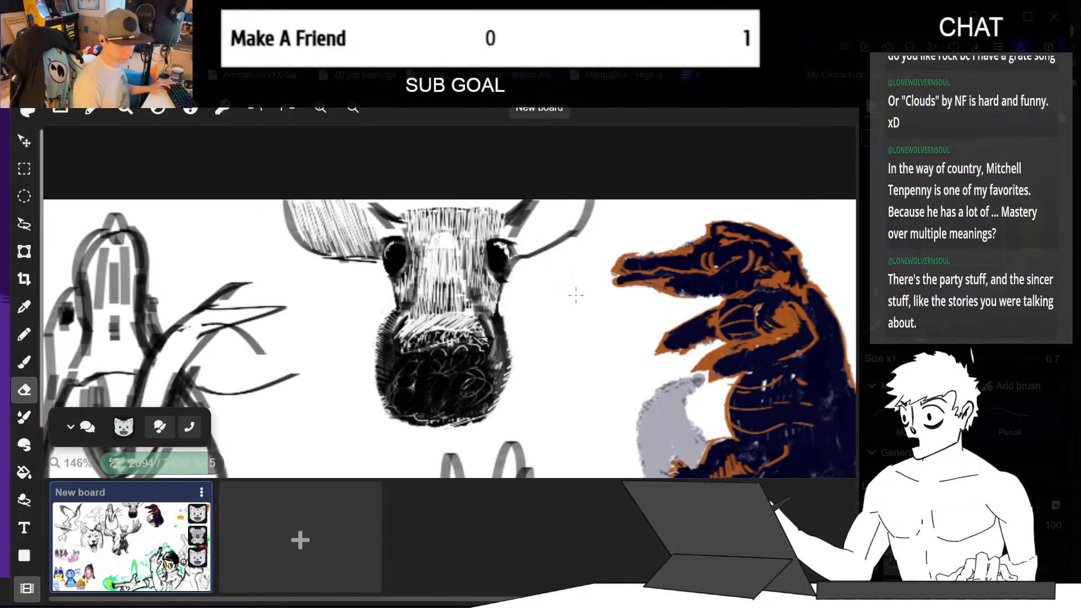
- Shade the inside of the right ear with short grey brush strokes
key("b")
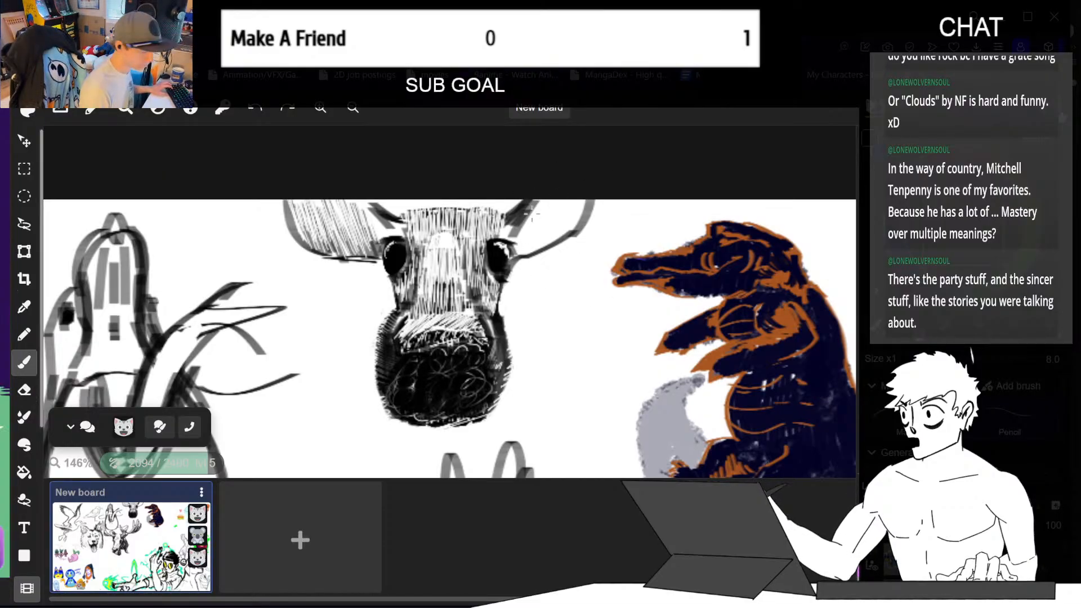
mouse_move(529, 234)
left_mouse_down()
mouse_move(521, 247)
mouse_move(596, 168)
left_mouse_up()
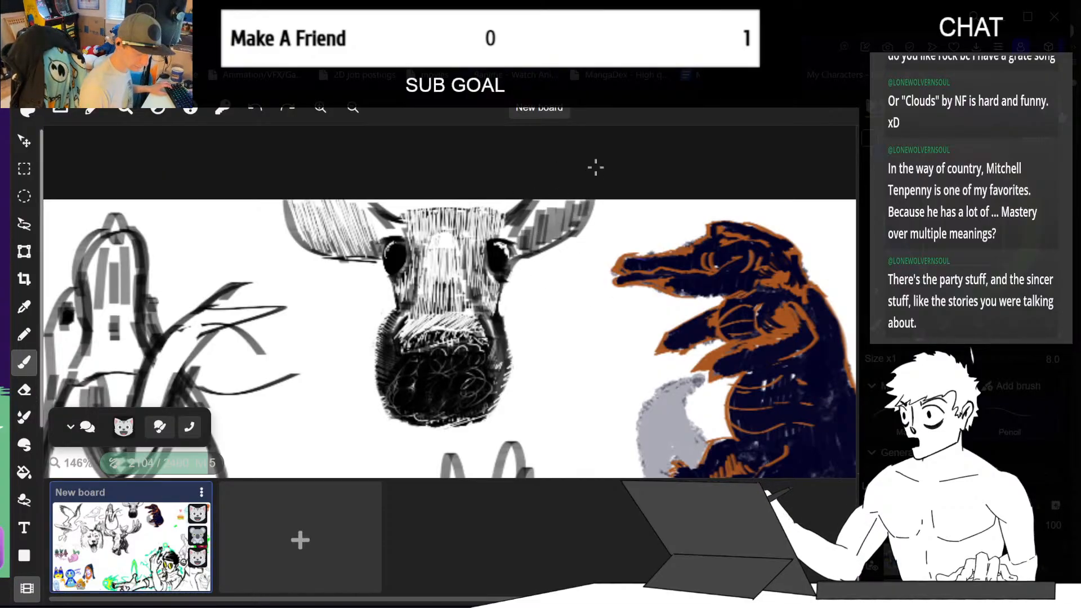
left_click_drag(536, 203, 583, 203)
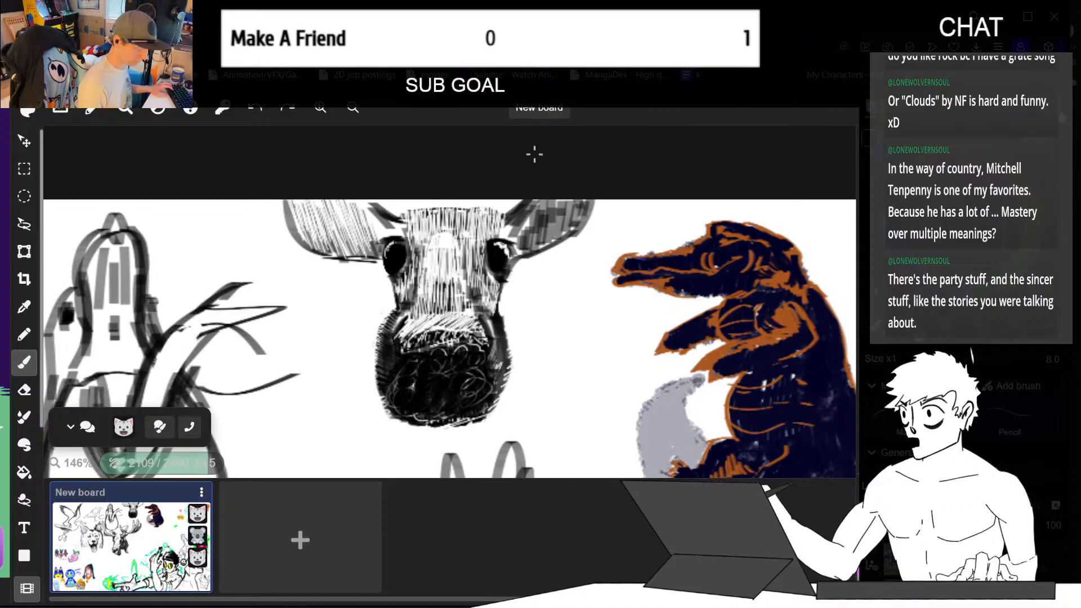
- Erase fine slanted hatching lines through the grey shading of the deer head's right ear
key("e")
mouse_move(523, 250)
left_mouse_down()
mouse_move(525, 228)
mouse_move(537, 234)
mouse_move(588, 193)
left_mouse_up()
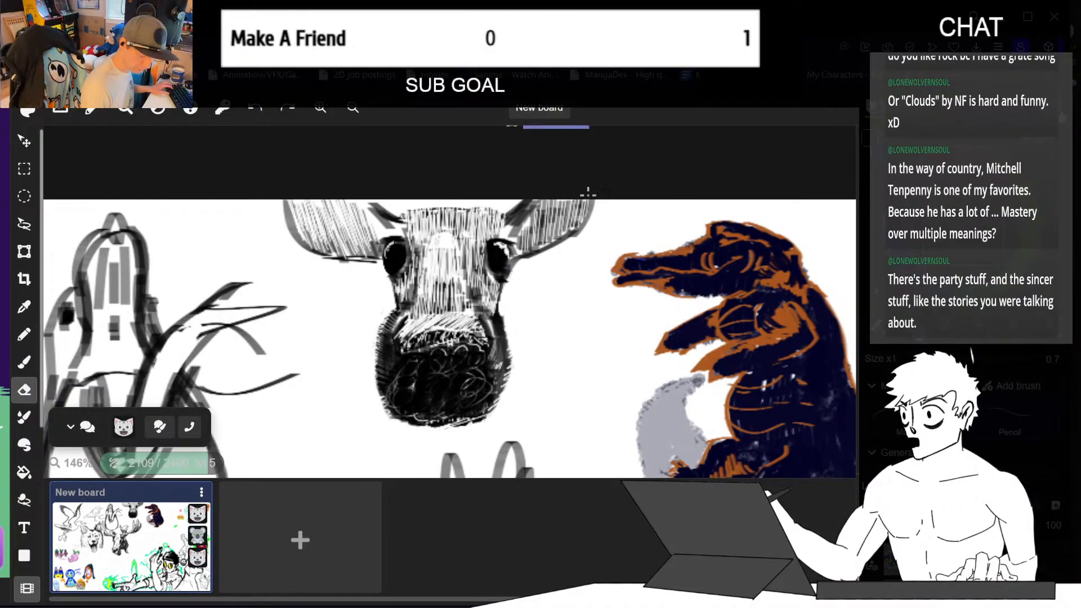
left_click_drag(538, 225, 579, 198)
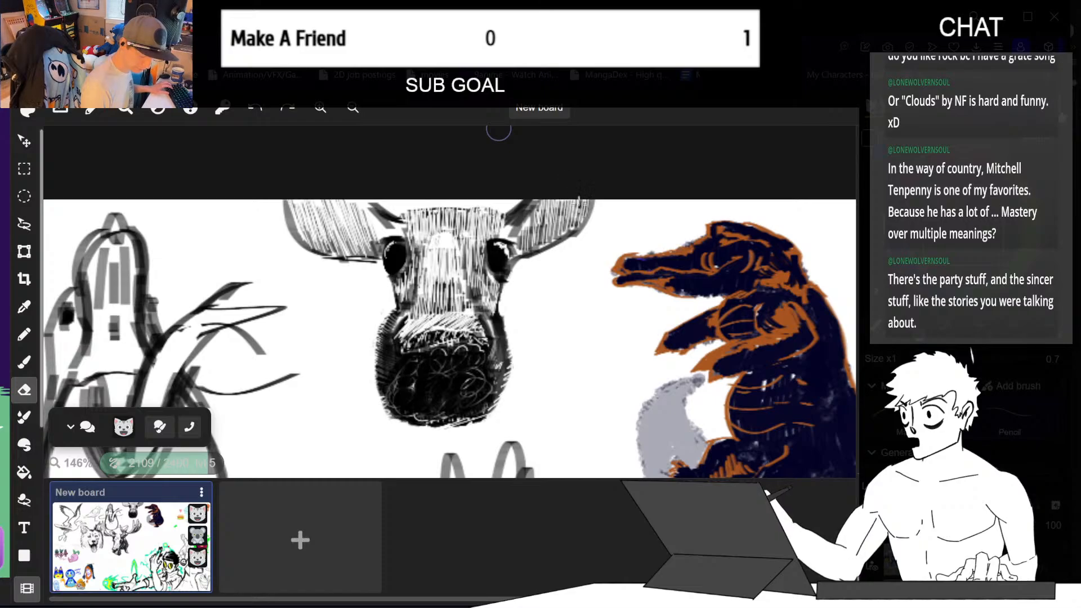
left_click_drag(542, 233, 566, 197)
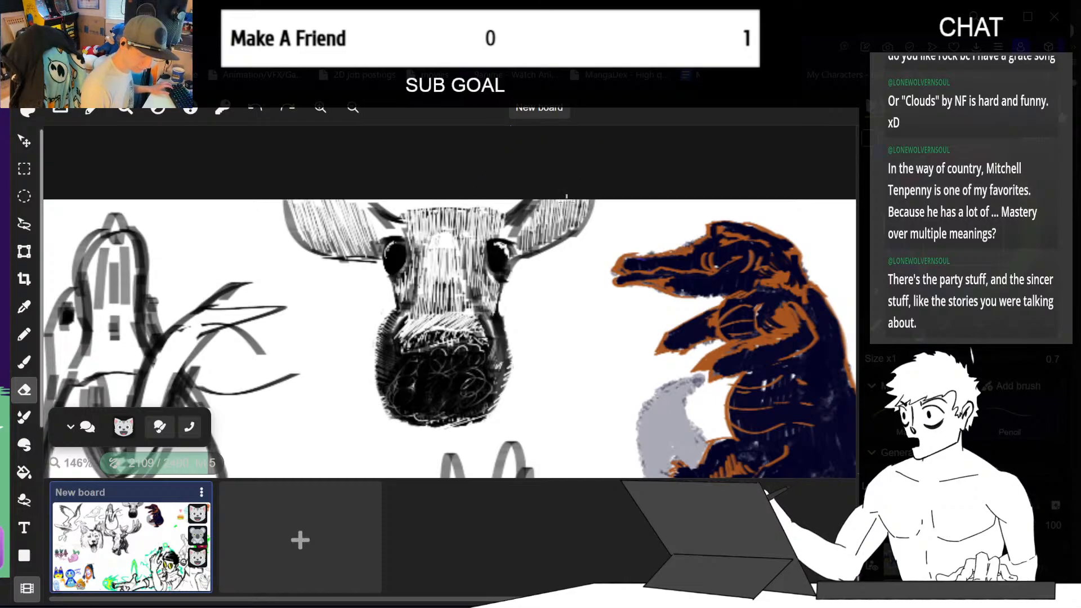
mouse_move(522, 246)
left_mouse_down()
mouse_move(558, 202)
mouse_move(577, 220)
left_mouse_up()
left_click_drag(566, 200, 553, 225)
mouse_move(549, 198)
left_mouse_down()
mouse_move(542, 231)
mouse_move(529, 214)
mouse_move(526, 225)
left_mouse_up()
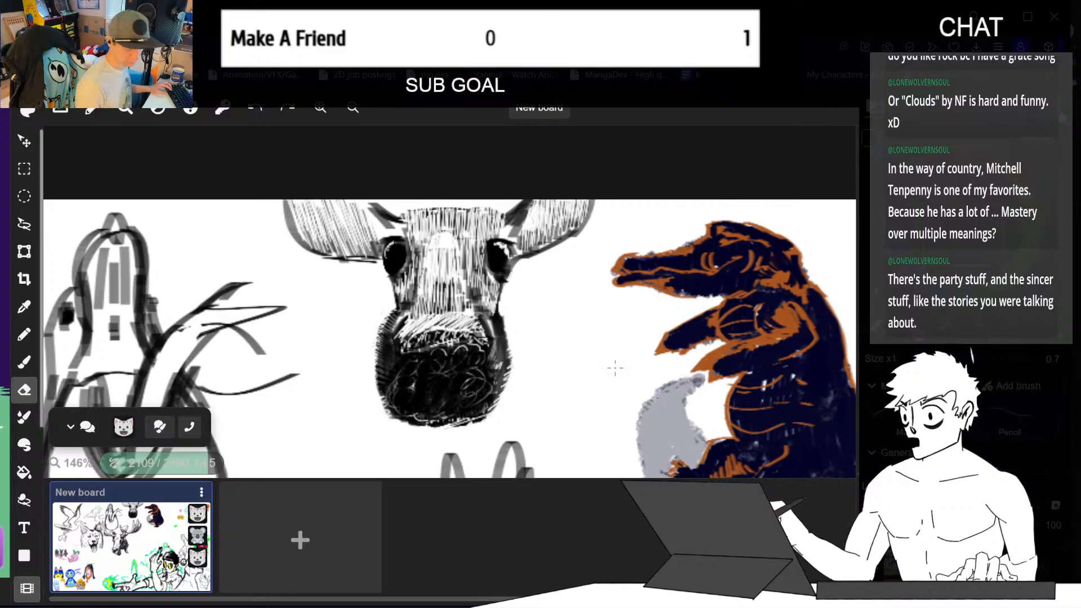
- Add dark brush strokes across the pale upper band of the muzzle, below the nose bridge
key("space")
left_click_drag(607, 339, 629, 331)
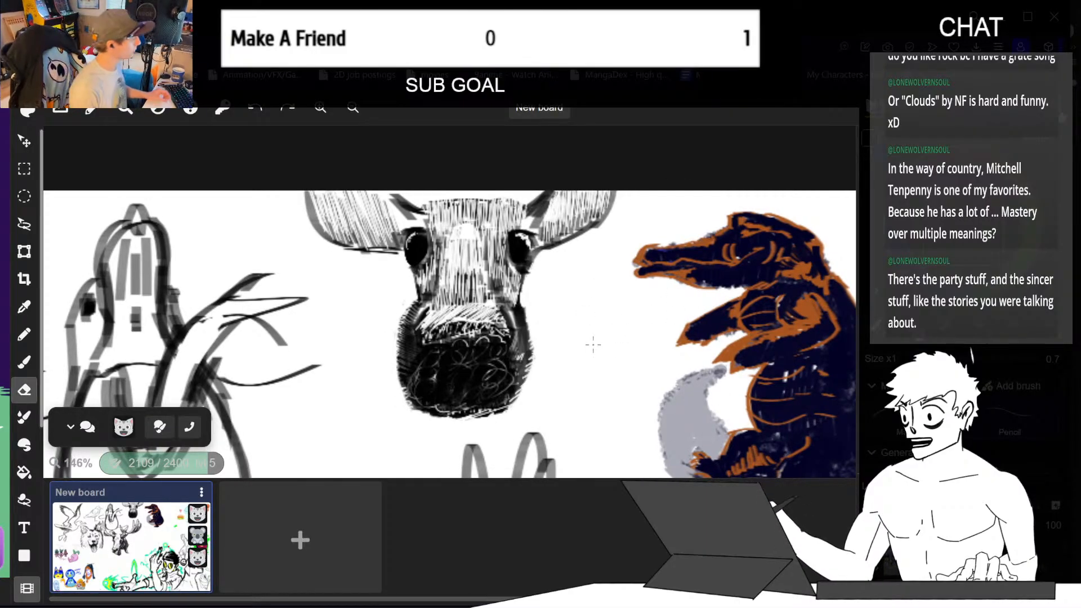
key("b")
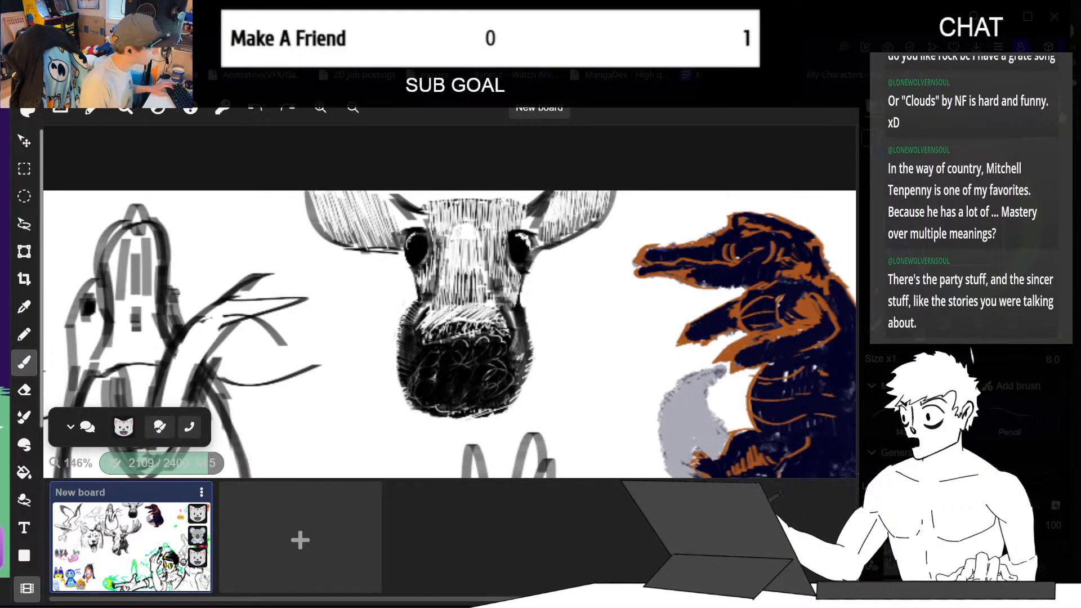
left_click_drag(420, 322, 505, 320)
left_click_drag(419, 322, 506, 321)
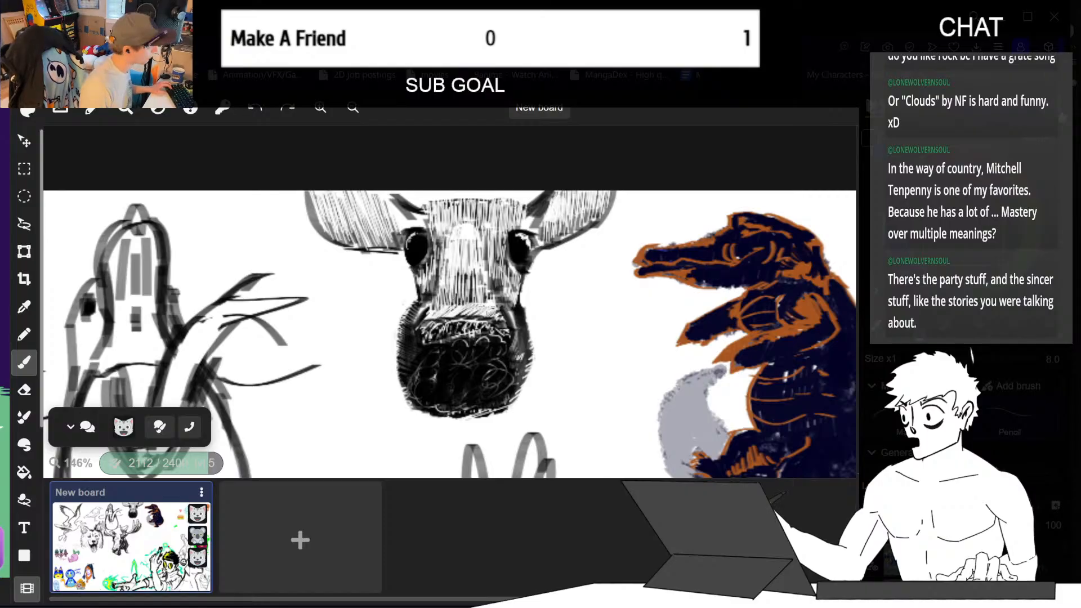
- Erase small curved texture lines across the top of the dark muzzle and down its left and right sides
key("e")
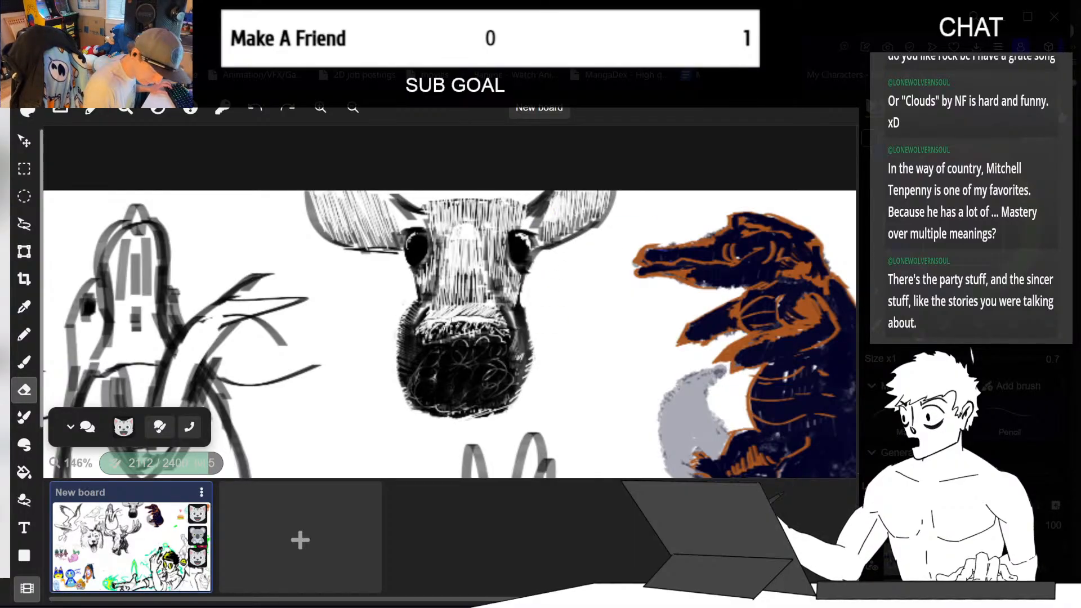
mouse_move(465, 322)
left_mouse_down()
mouse_move(422, 337)
mouse_move(509, 334)
left_mouse_up()
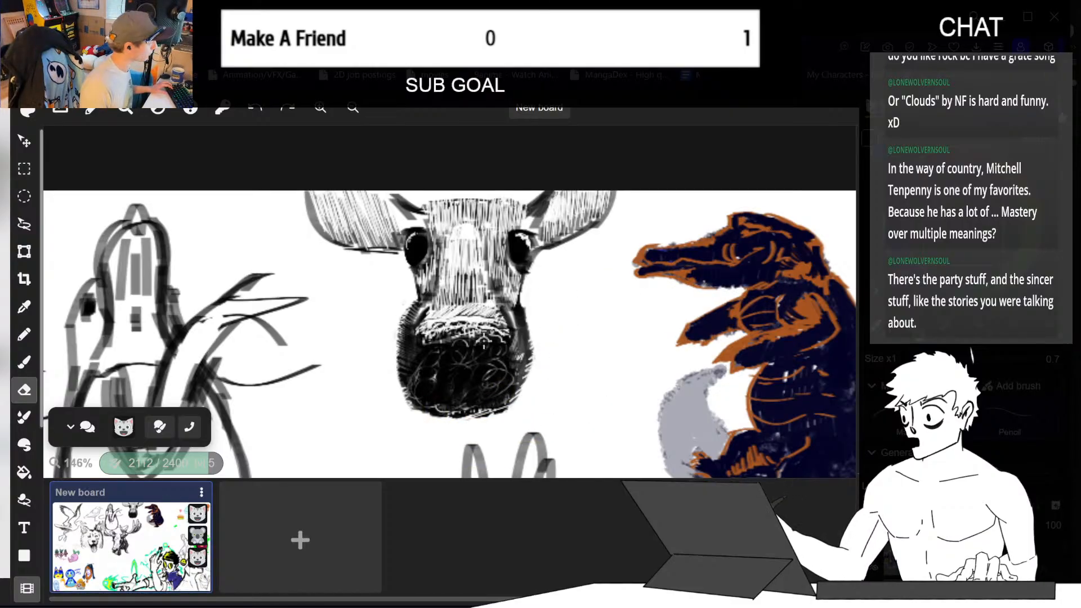
mouse_move(439, 339)
left_mouse_down()
mouse_move(429, 347)
mouse_move(503, 345)
mouse_move(440, 352)
mouse_move(416, 372)
left_mouse_up()
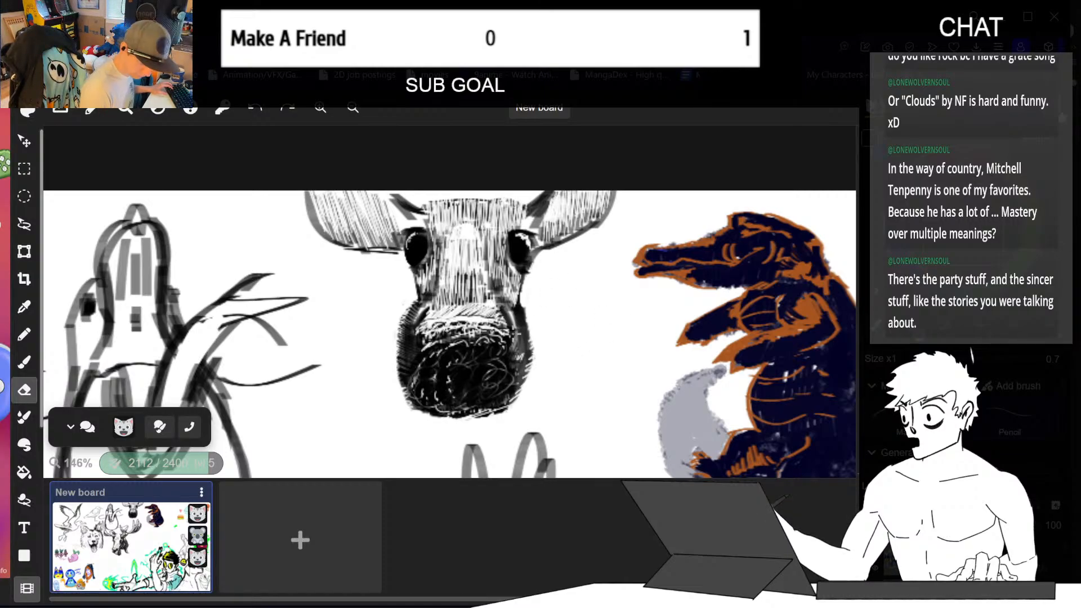
mouse_move(514, 333)
left_mouse_down()
mouse_move(504, 354)
mouse_move(514, 382)
left_mouse_up()
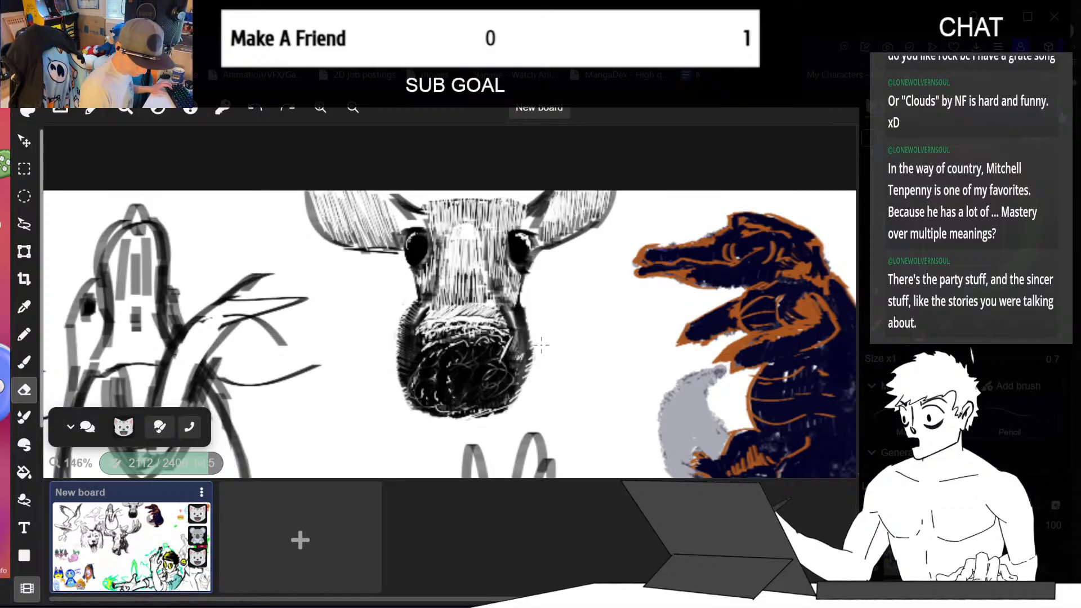
- Darken the muzzle's right and left sides with the black brush and touch up the texture at its lower-left corner
key("b")
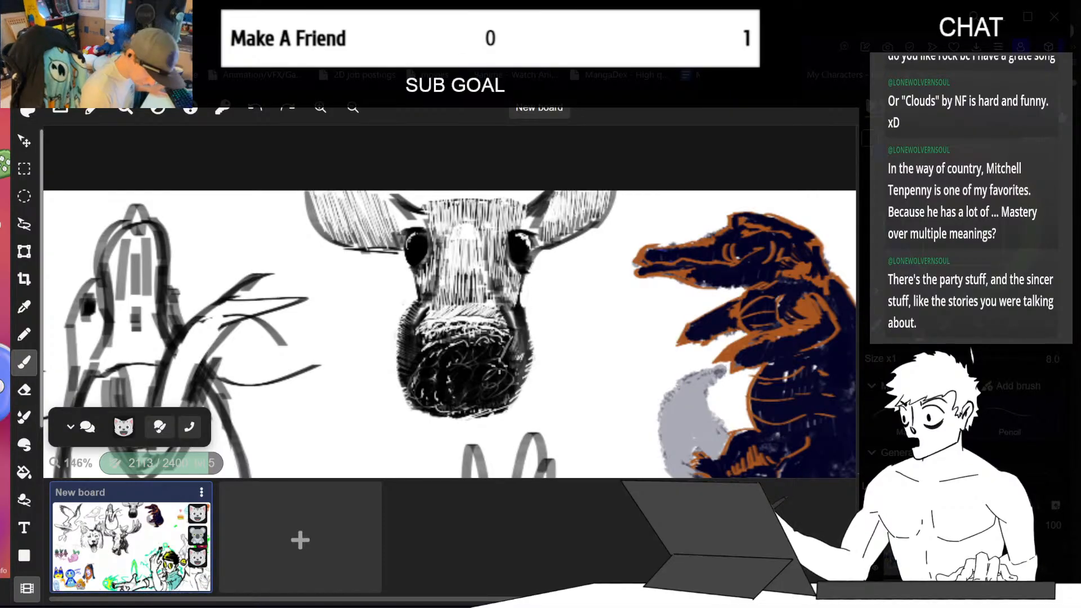
left_click_drag(512, 343, 504, 356)
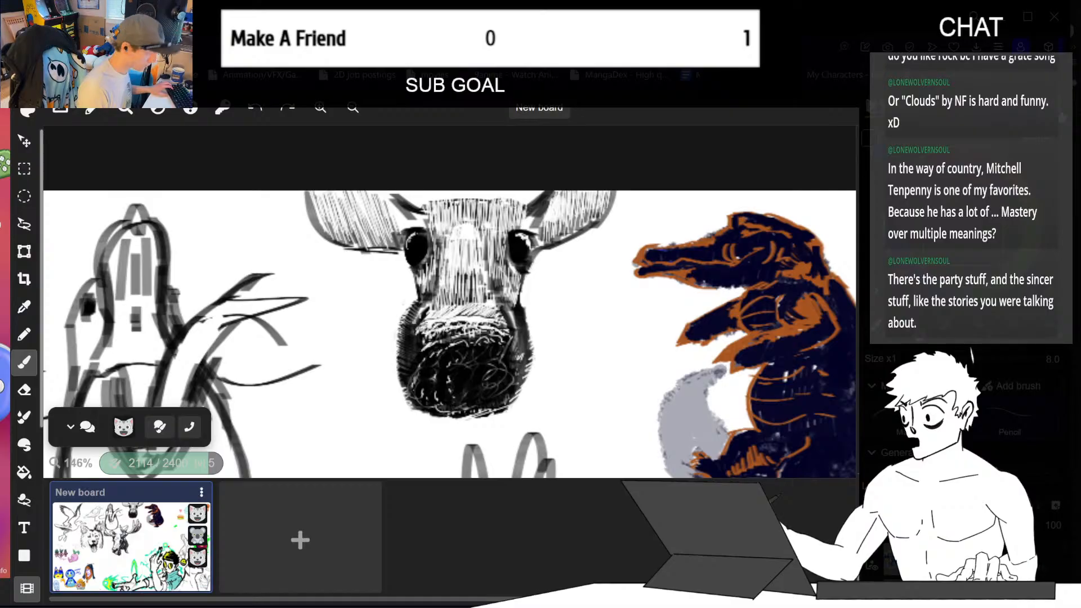
mouse_move(414, 337)
left_mouse_down()
mouse_move(425, 366)
mouse_move(408, 386)
left_mouse_up()
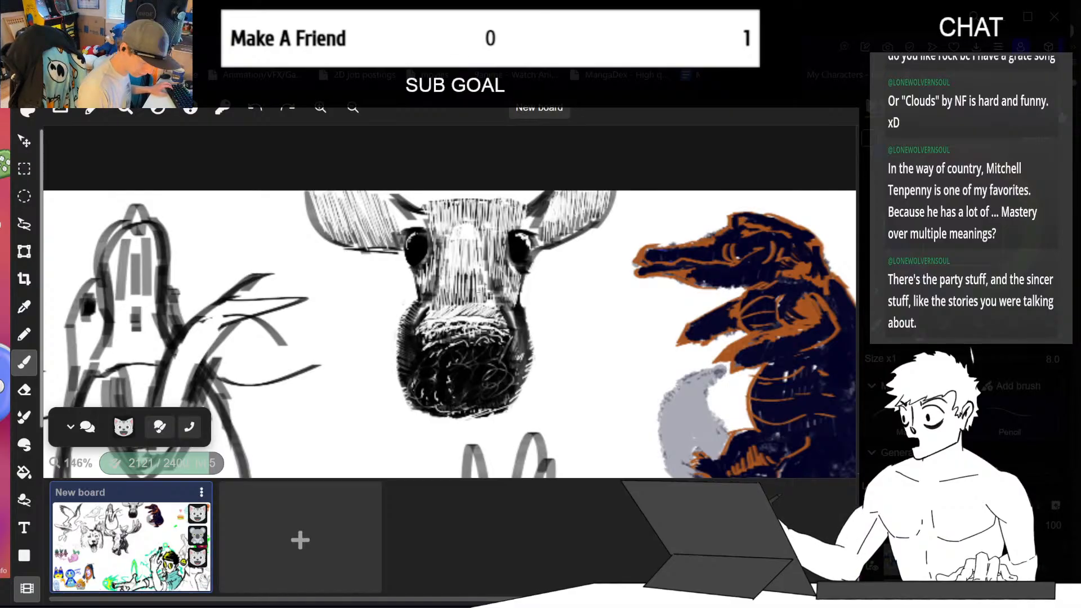
key("e")
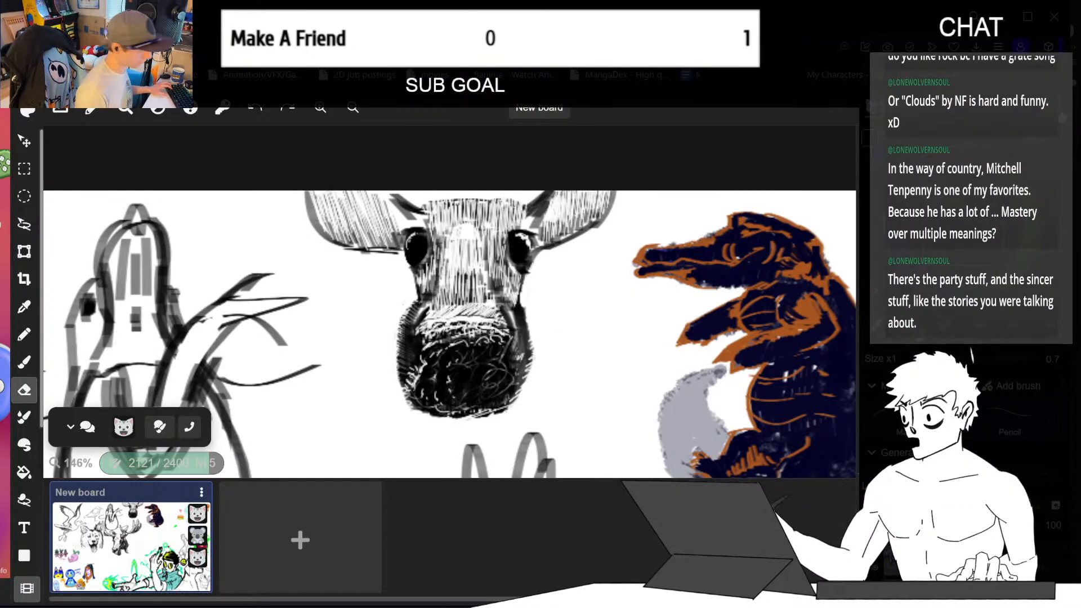
key("b")
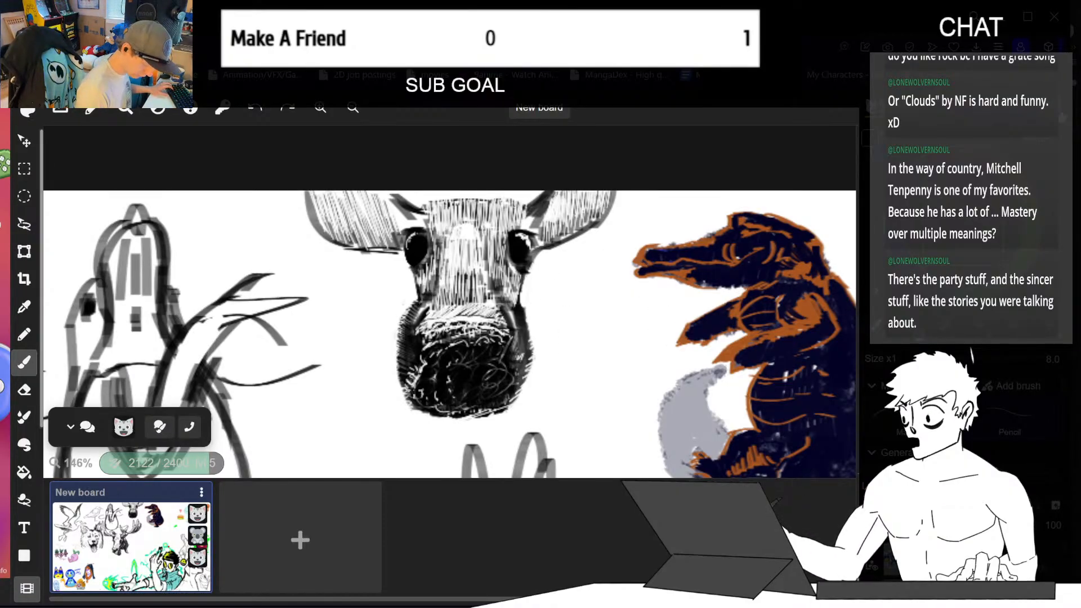
left_click_drag(414, 393, 421, 381)
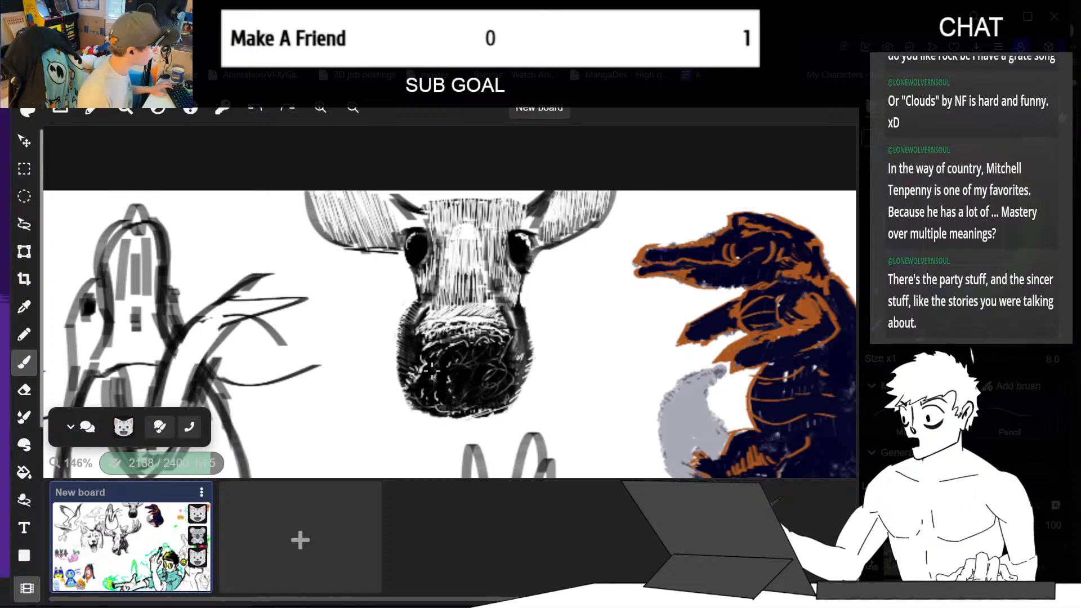
- Paint short black fur strokes down the left edge of the muzzle
key("e")
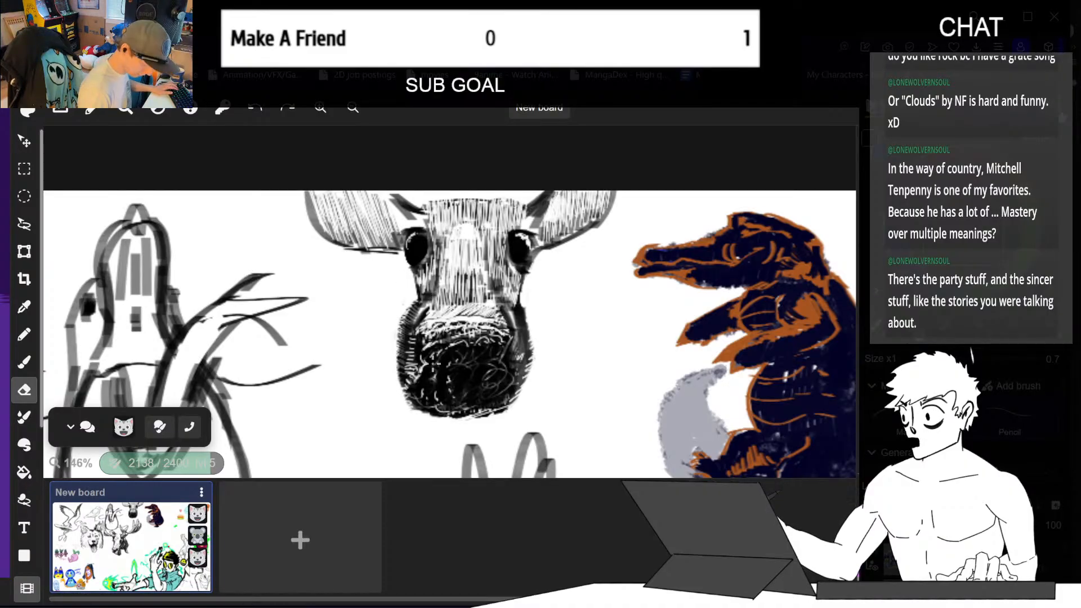
key("b")
left_click_drag(410, 335, 408, 366)
left_click_drag(414, 353, 404, 378)
left_click_drag(417, 366, 414, 373)
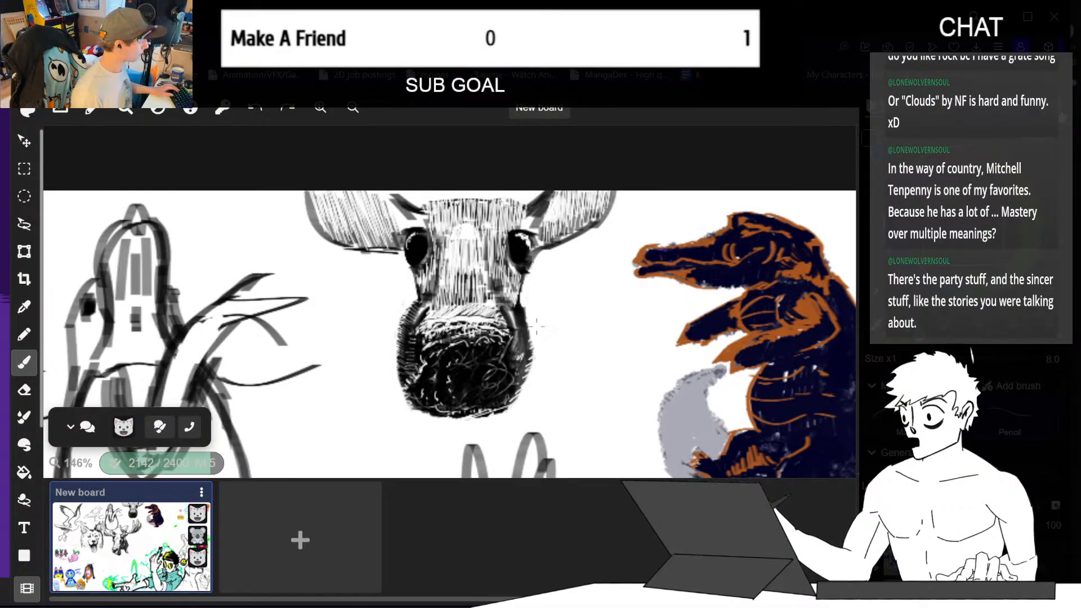
- Fill out the muzzle's right and lower-right edge with short curved black brush strokes
key("e")
key("b")
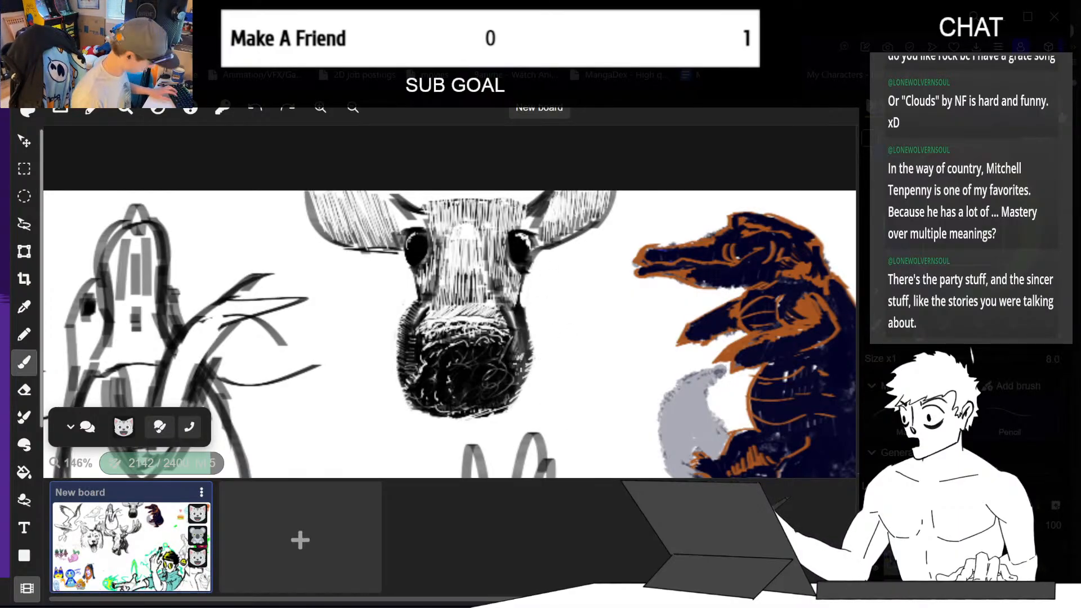
left_click_drag(524, 378, 504, 406)
left_click_drag(532, 358, 521, 378)
left_click_drag(529, 376, 511, 405)
left_click_drag(523, 397, 504, 413)
left_click_drag(520, 391, 517, 395)
left_click_drag(530, 351, 517, 374)
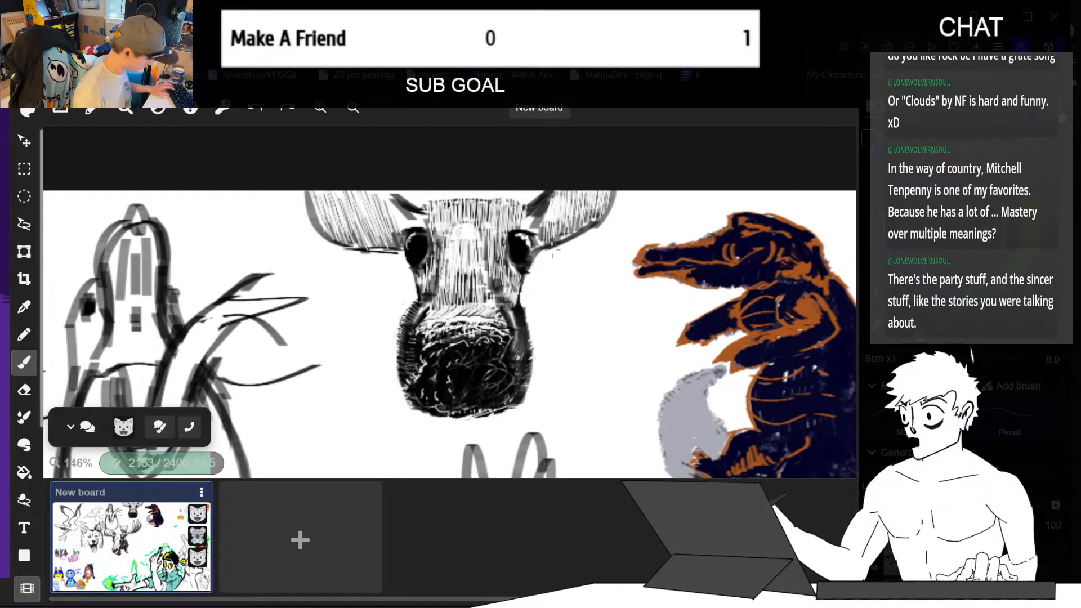
key("e")
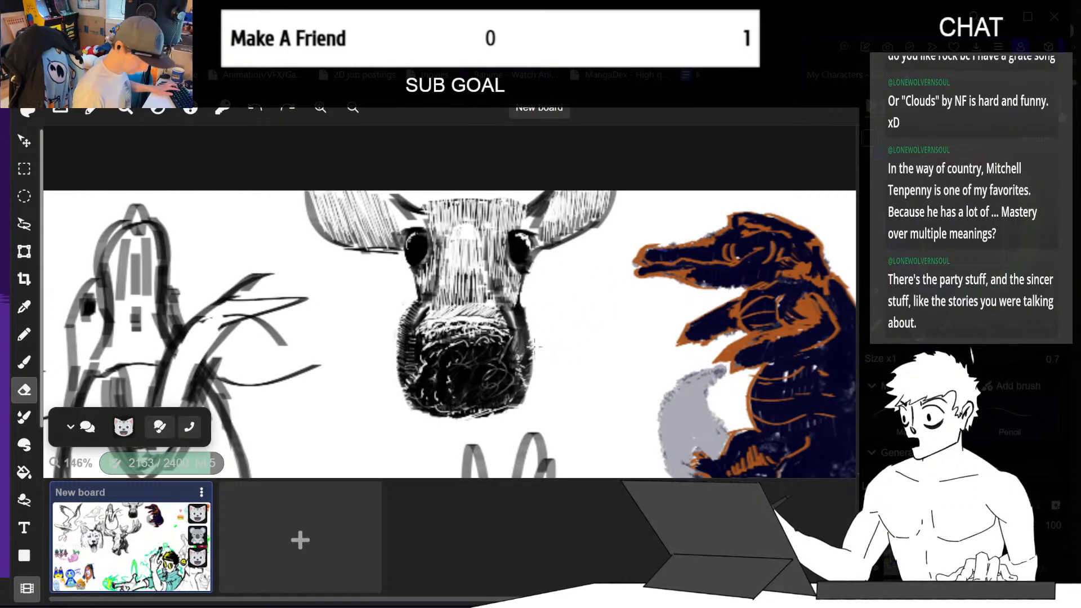
key("b")
left_click_drag(522, 350, 520, 364)
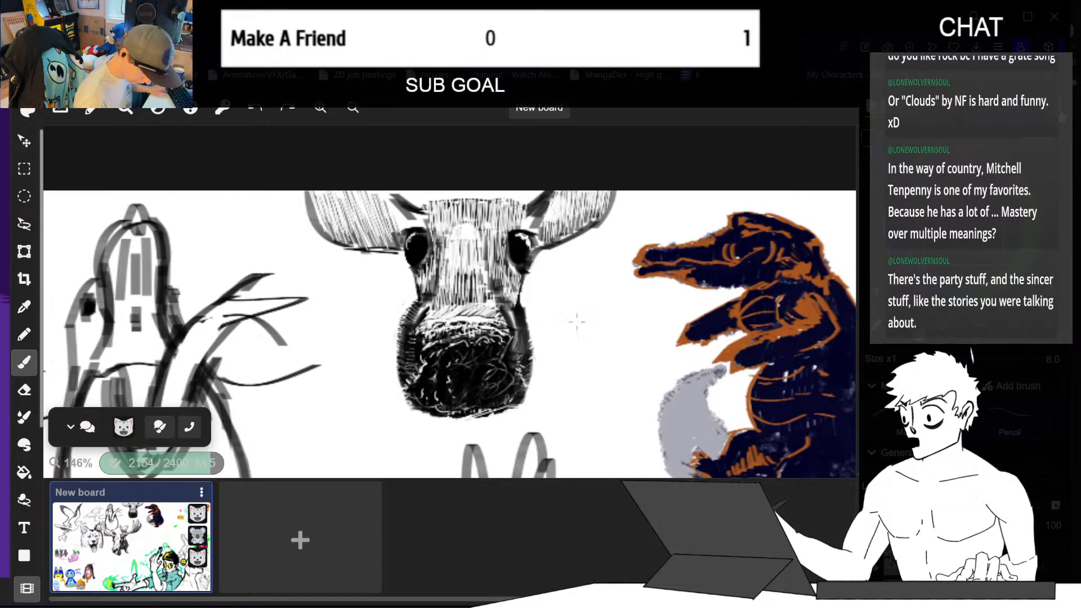
- Erase thin fur lines along the muzzle's upper corners and trim its left outline
key("minus")
key("minus")
key("minus")
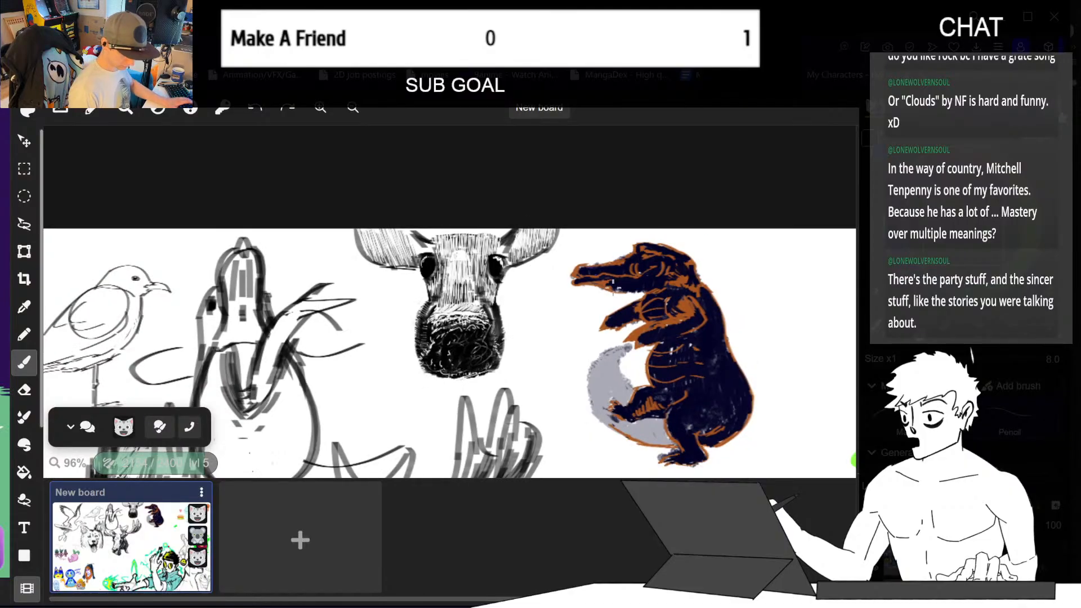
key("plus")
key("plus")
key("plus")
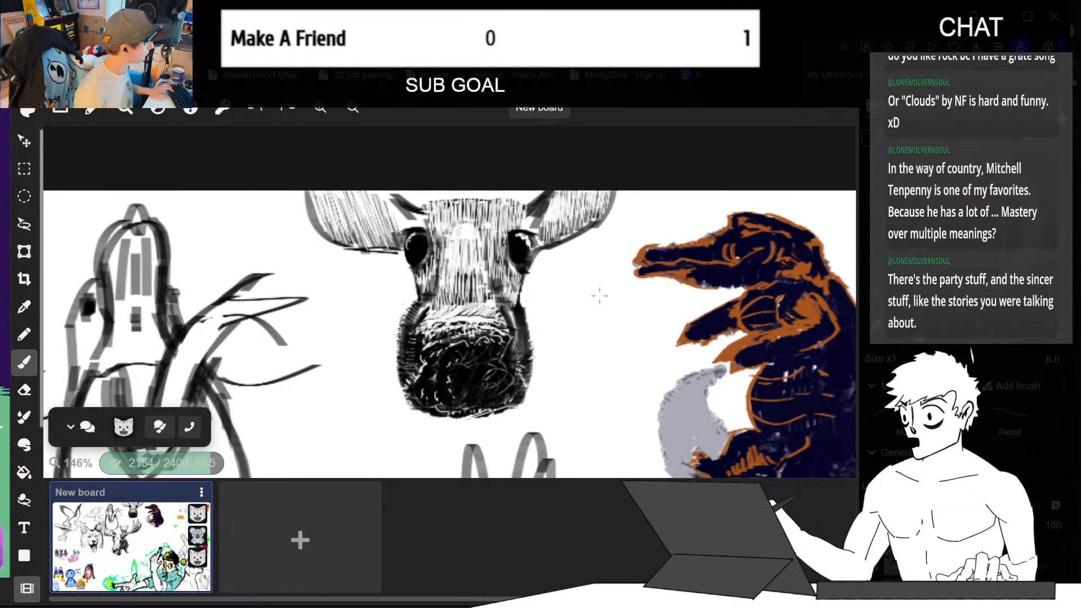
key("e")
mouse_move(415, 304)
left_mouse_down()
mouse_move(399, 324)
mouse_move(408, 319)
left_mouse_up()
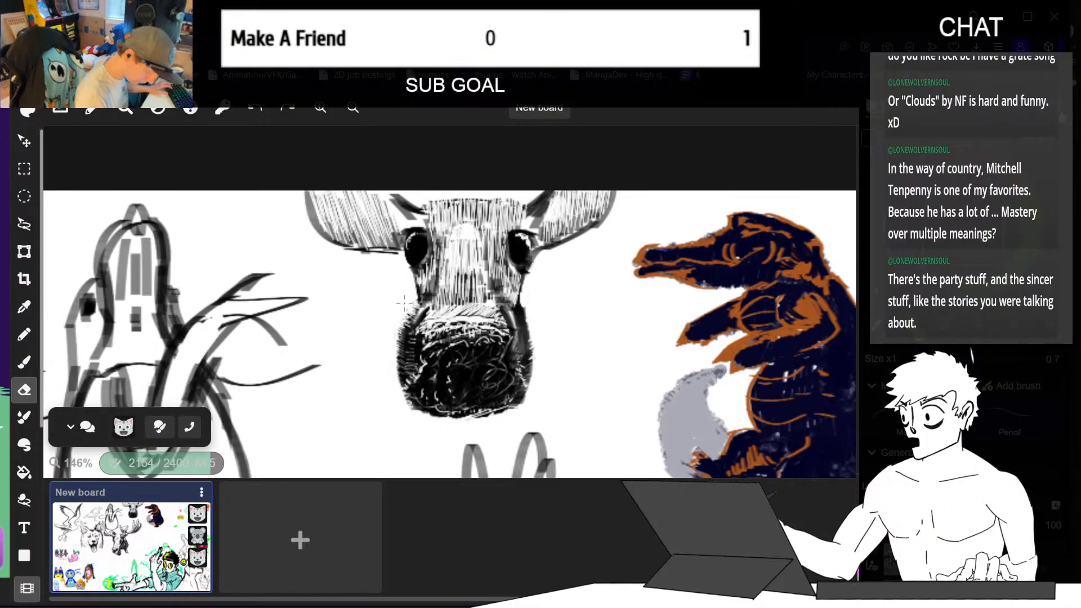
left_click_drag(522, 299, 524, 314)
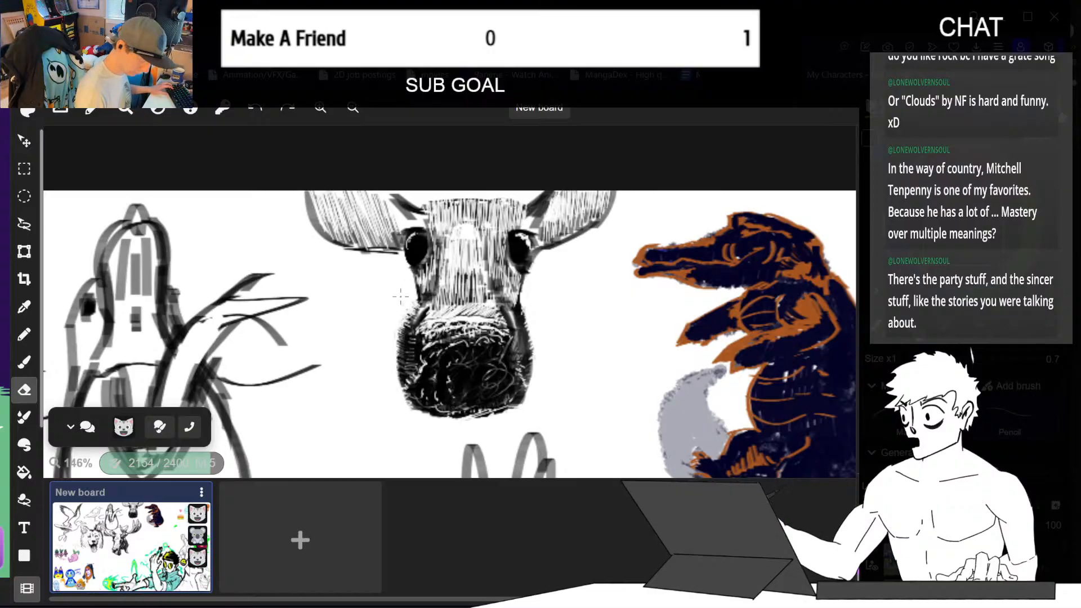
left_click_drag(390, 340, 398, 375)
left_click_drag(402, 338, 404, 366)
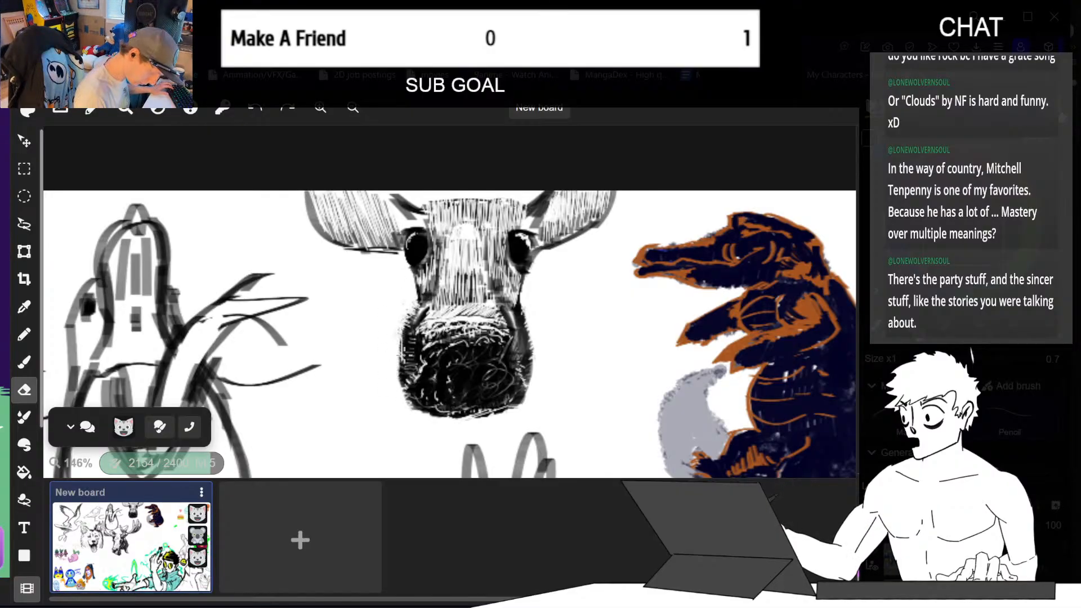
left_click_drag(405, 315, 411, 313)
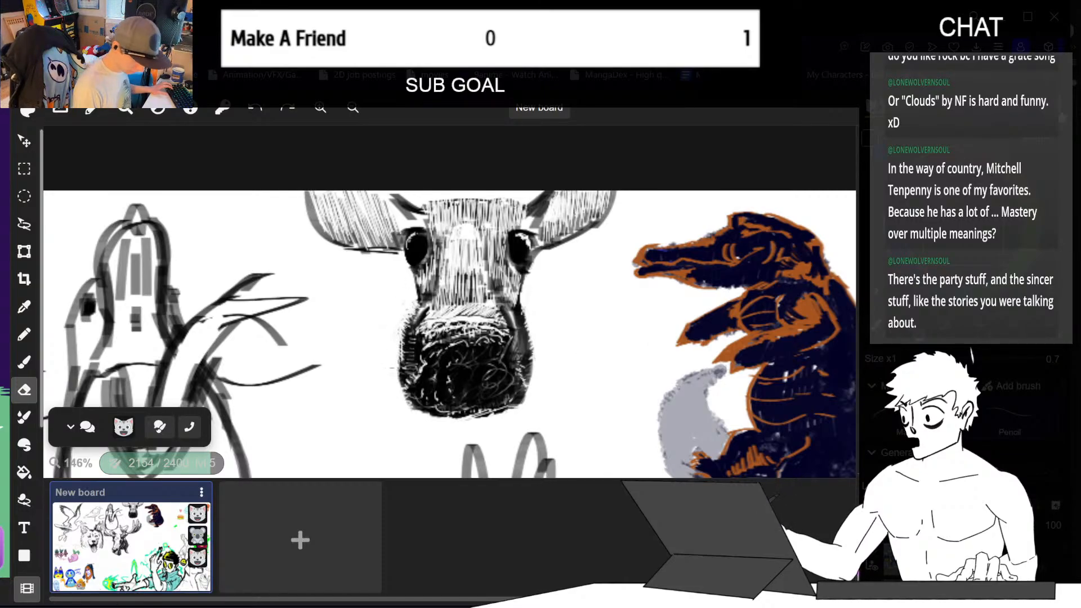
mouse_move(398, 367)
left_mouse_down()
mouse_move(399, 356)
mouse_move(402, 374)
left_mouse_up()
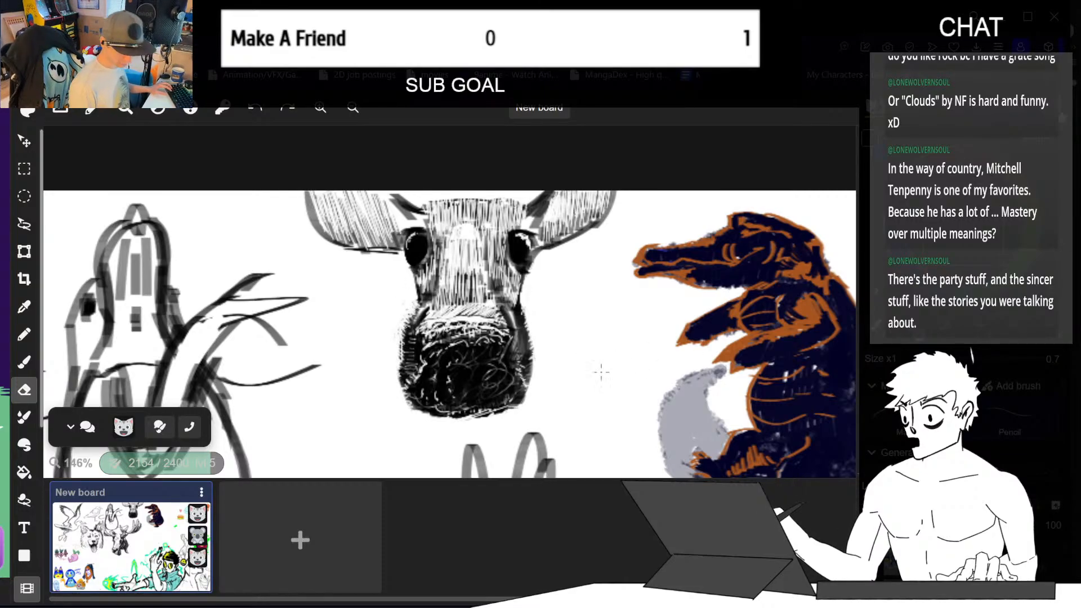
- Add black brush strokes to the muzzle's left outline and inner left side, undoing the last long stroke
key("space")
left_click_drag(652, 377, 633, 386)
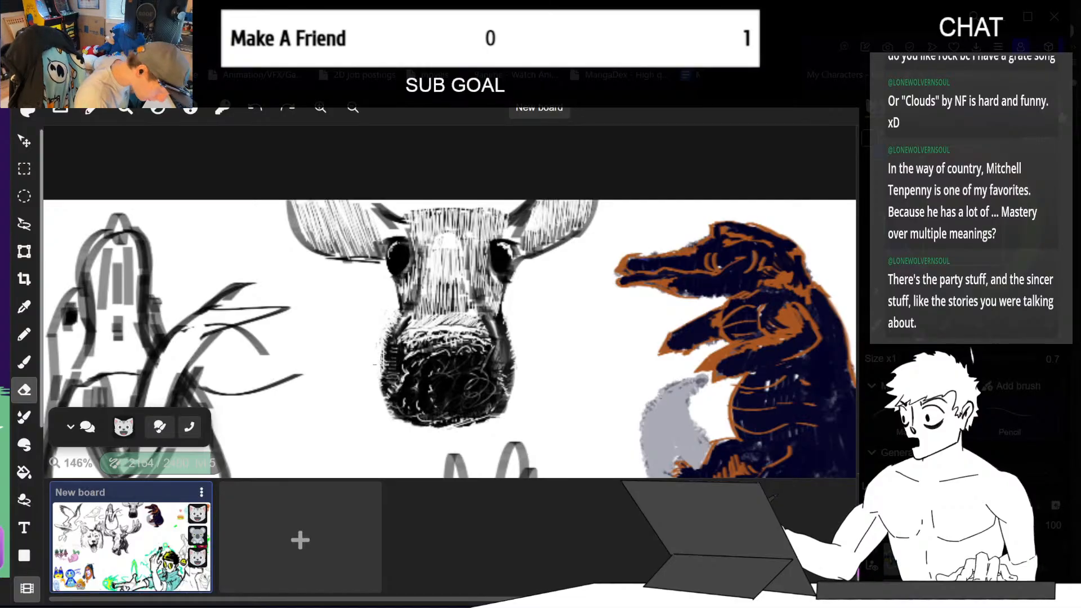
key("b")
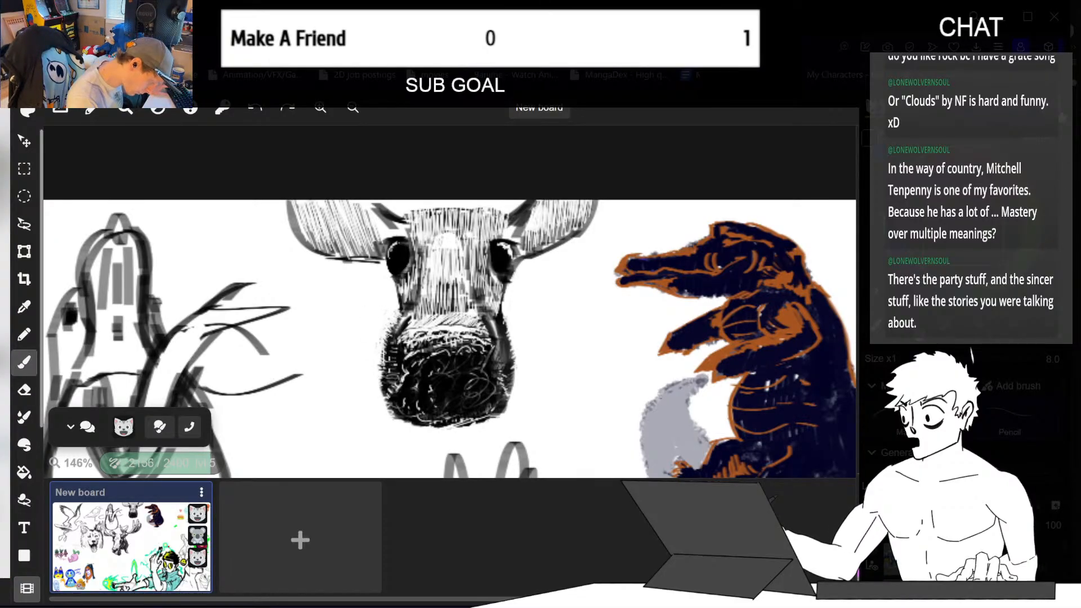
left_click_drag(387, 366, 379, 348)
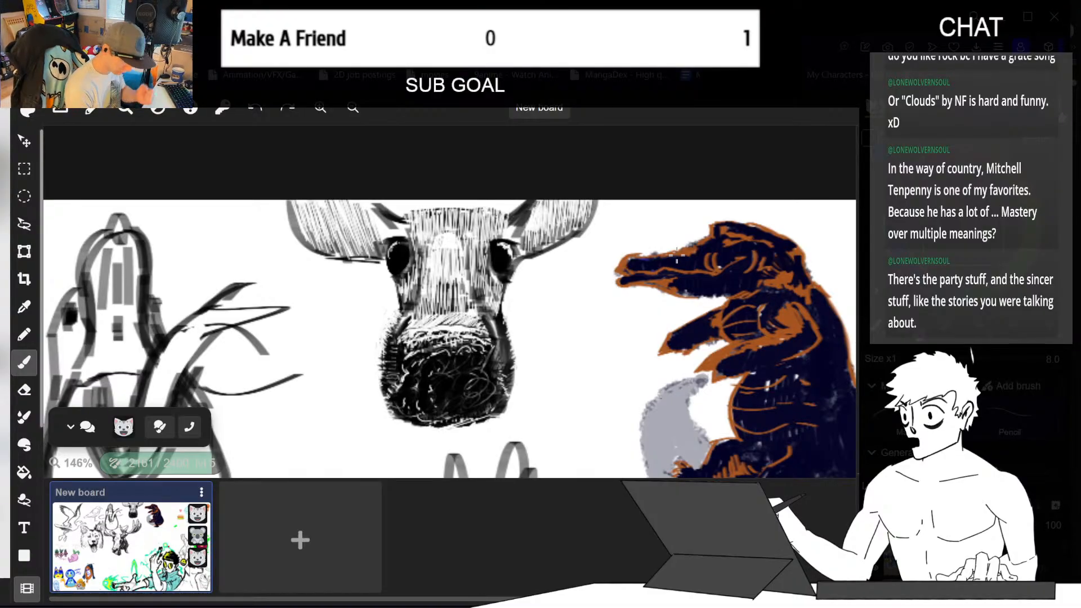
key("e")
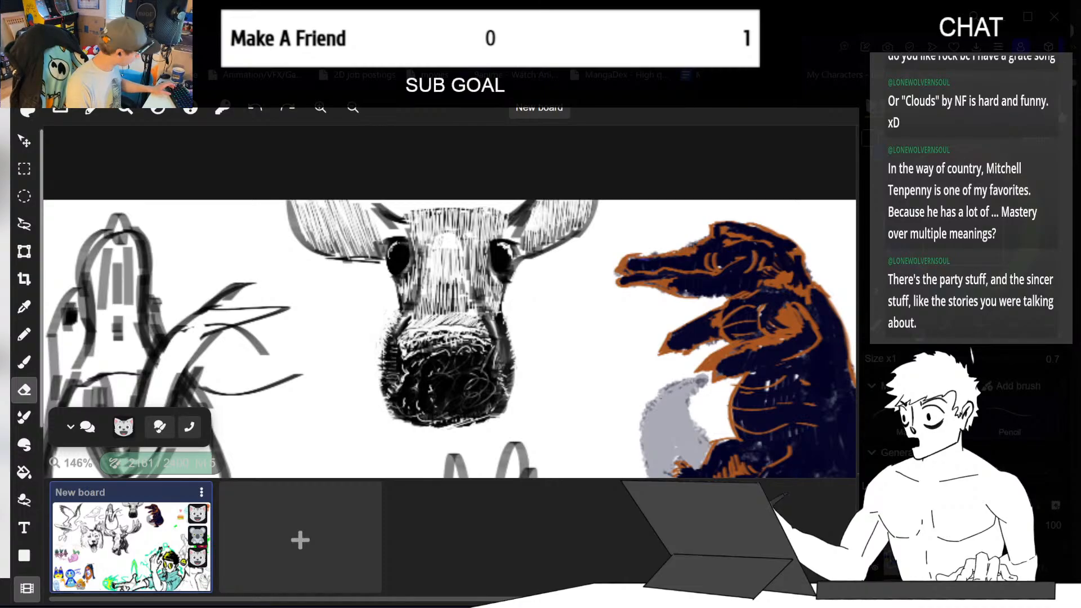
key("b")
left_click(396, 355)
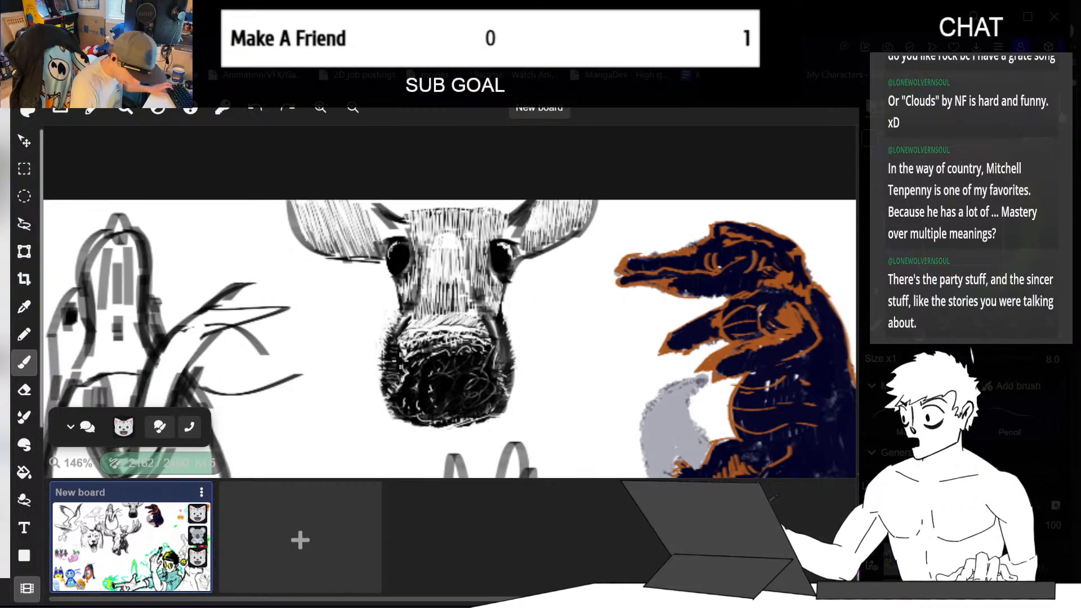
left_click_drag(396, 355, 400, 366)
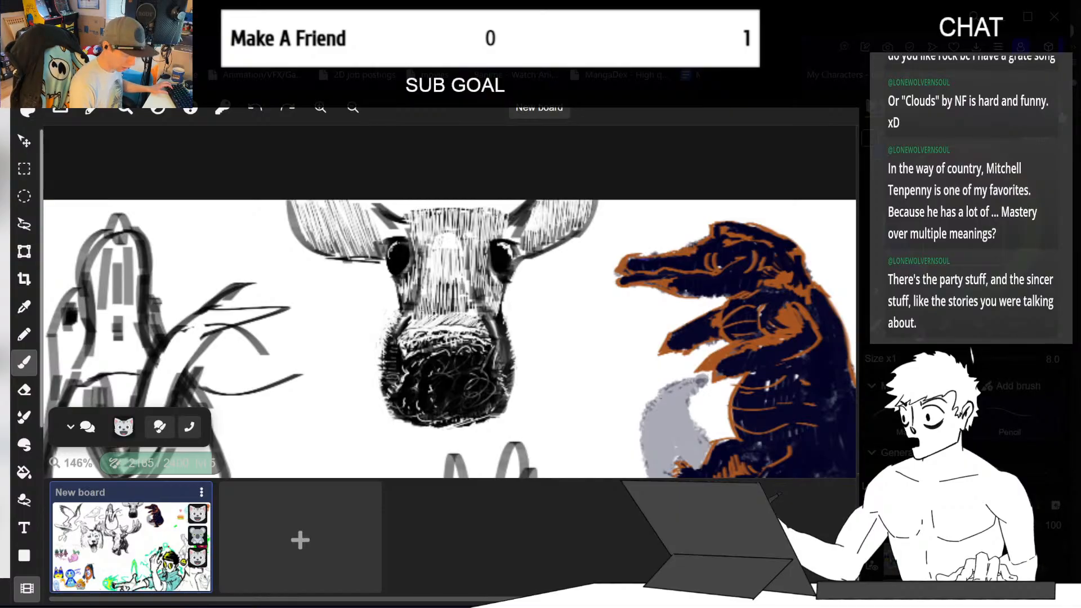
left_click_drag(407, 320, 400, 350)
key("ctrl+z")
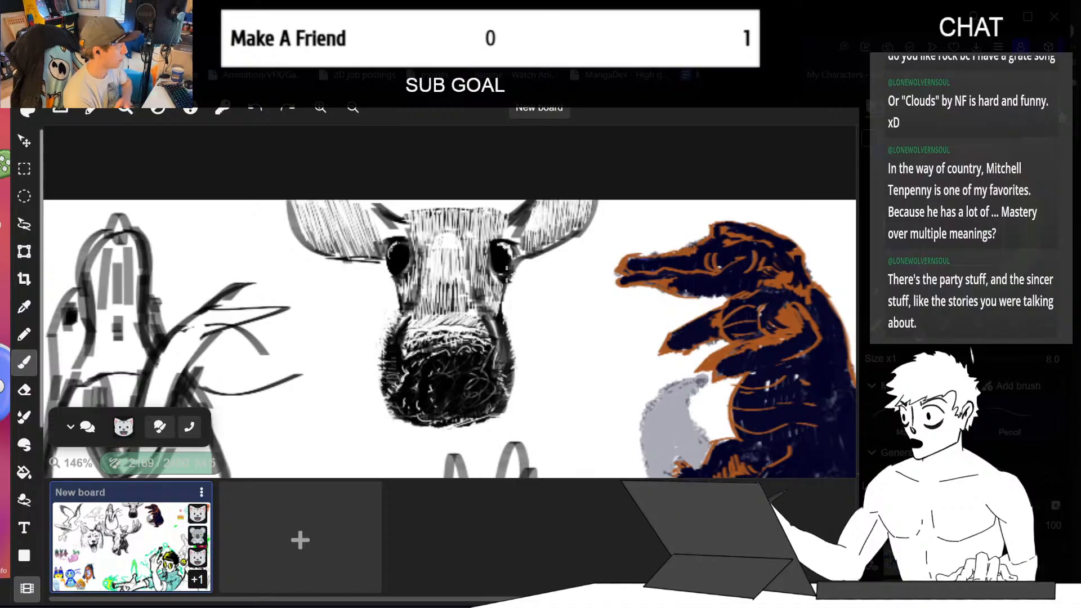
- Layer short diagonal black fur strokes over the upper-left part of the muzzle
left_click_drag(405, 353, 399, 364)
mouse_move(407, 346)
left_mouse_down()
mouse_move(398, 363)
mouse_move(392, 356)
left_mouse_up()
left_click_drag(409, 350, 400, 360)
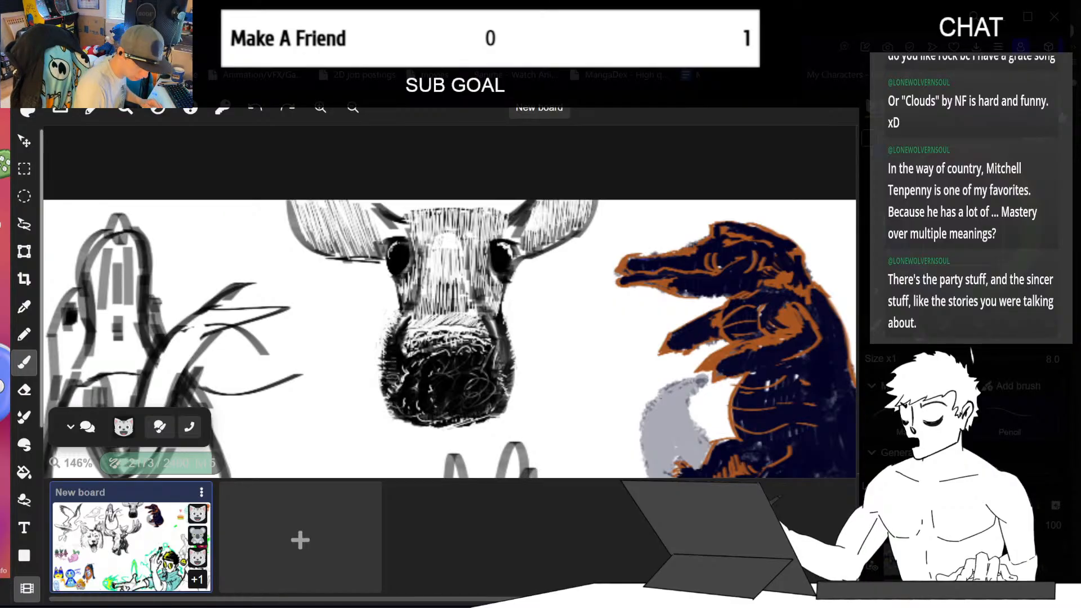
left_click_drag(409, 347, 401, 364)
left_click_drag(417, 359, 404, 361)
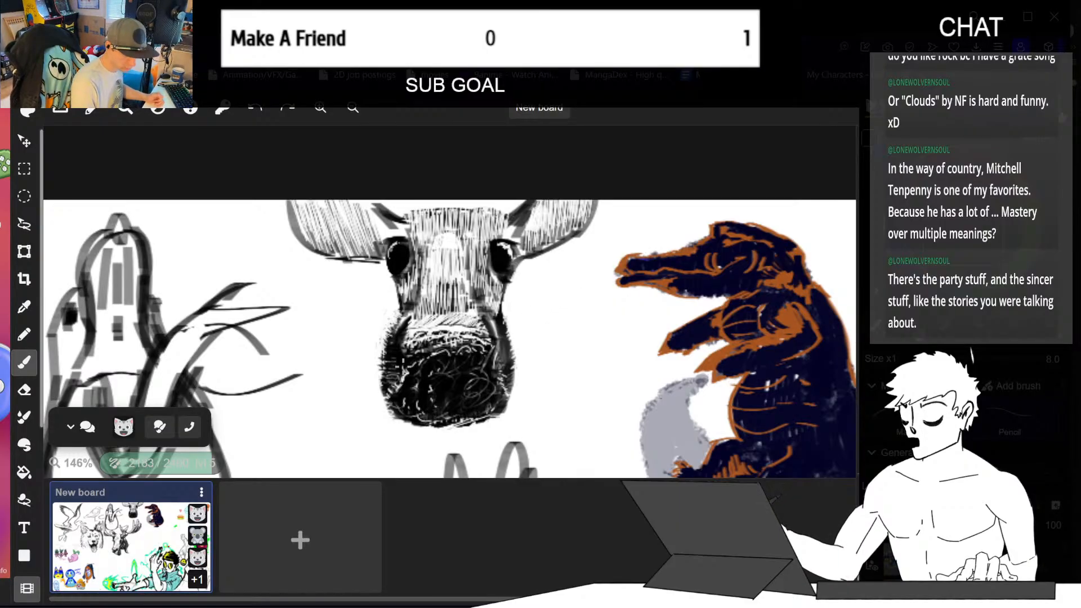
left_click_drag(411, 358, 403, 364)
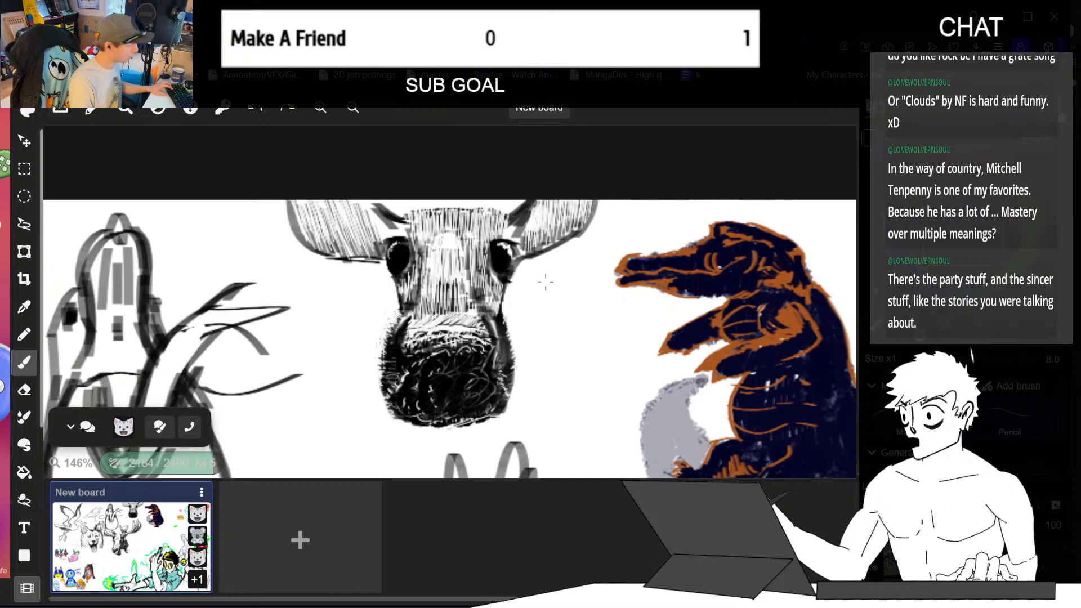
left_click_drag(419, 366, 400, 377)
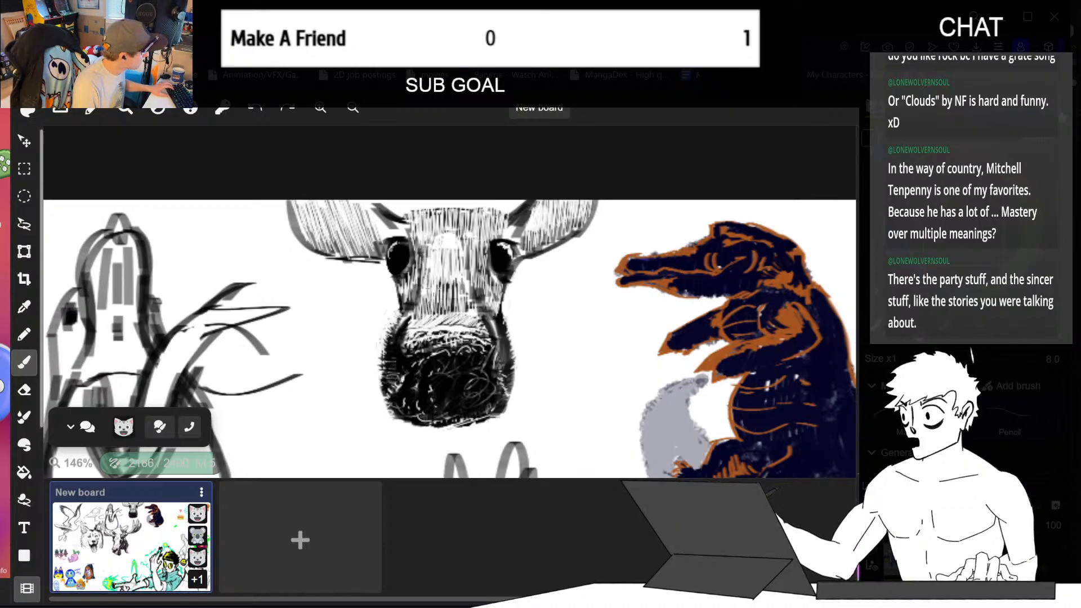
key("e")
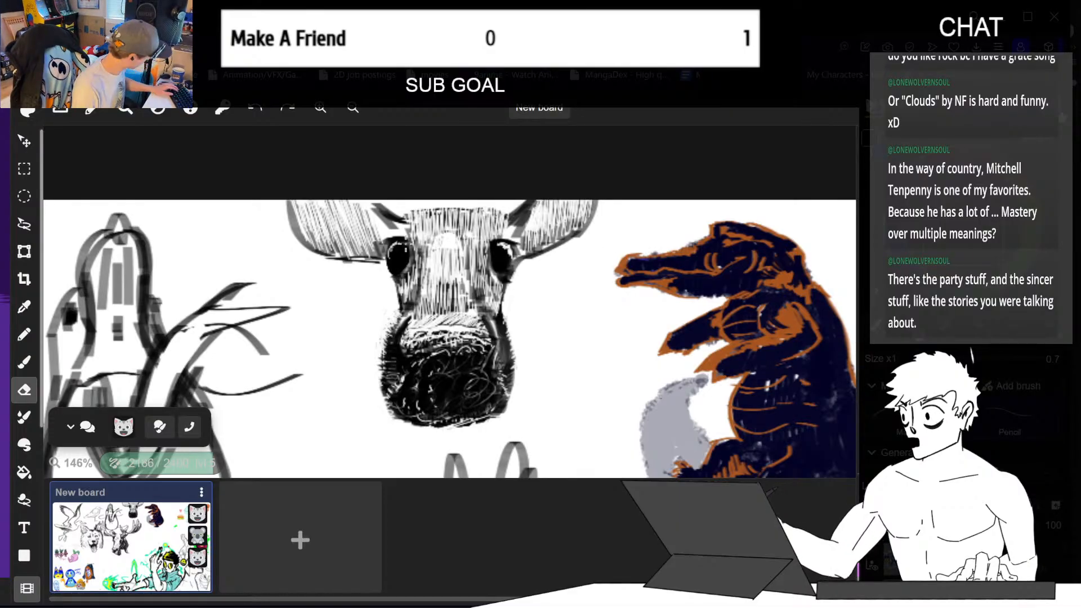
key("b")
mouse_move(402, 346)
left_mouse_down()
mouse_move(416, 363)
mouse_move(400, 339)
mouse_move(399, 349)
left_mouse_up()
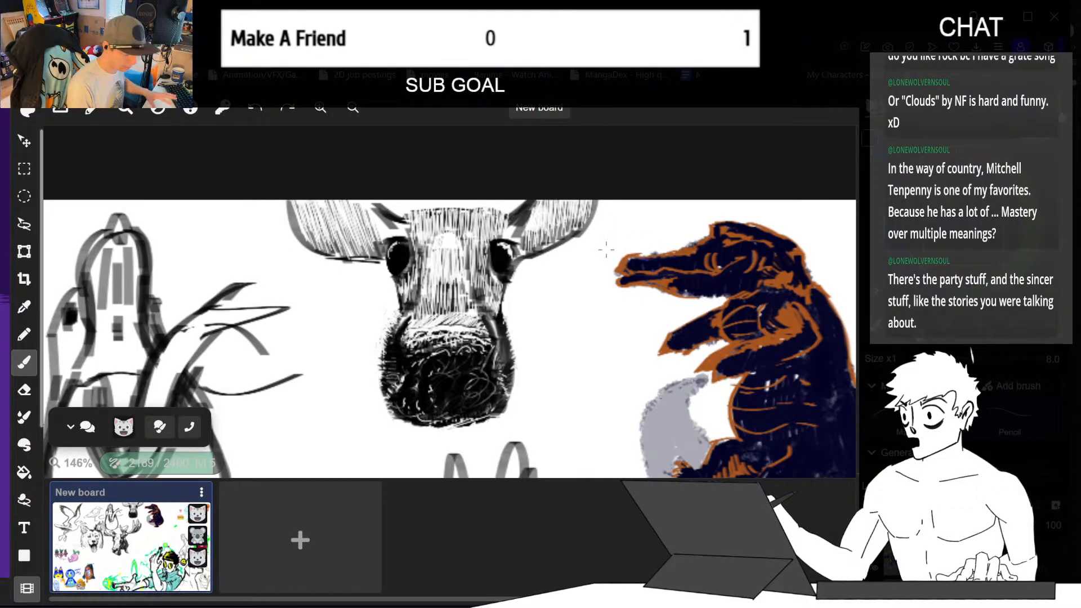
- Darken the band above the muzzle in black and carry the nose bridge's thin white hair lines down through it
key("e")
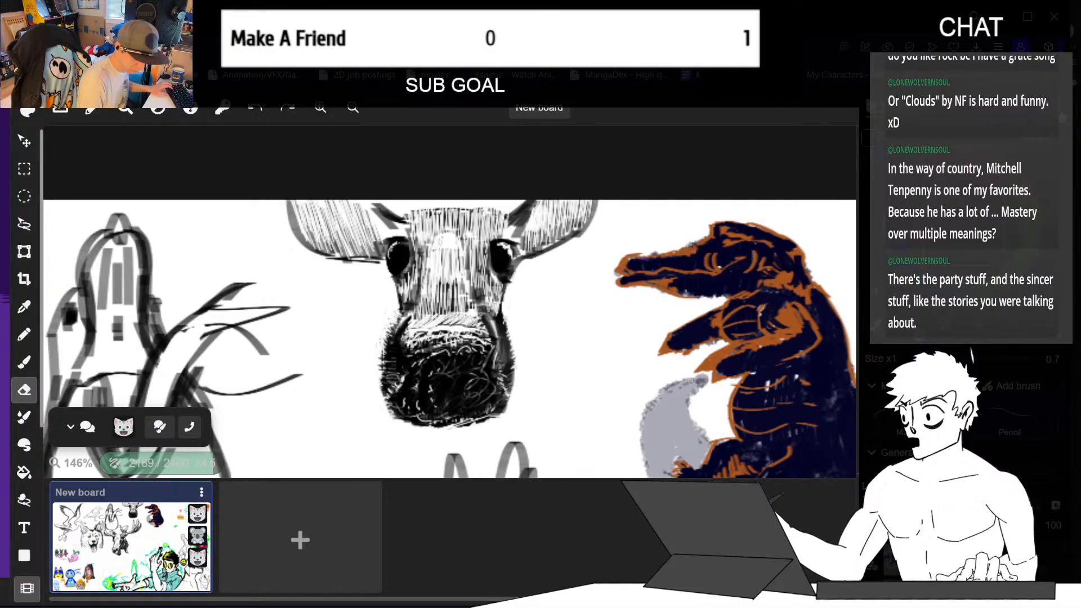
key("b")
mouse_move(406, 306)
left_mouse_down()
mouse_move(430, 324)
mouse_move(480, 324)
left_mouse_up()
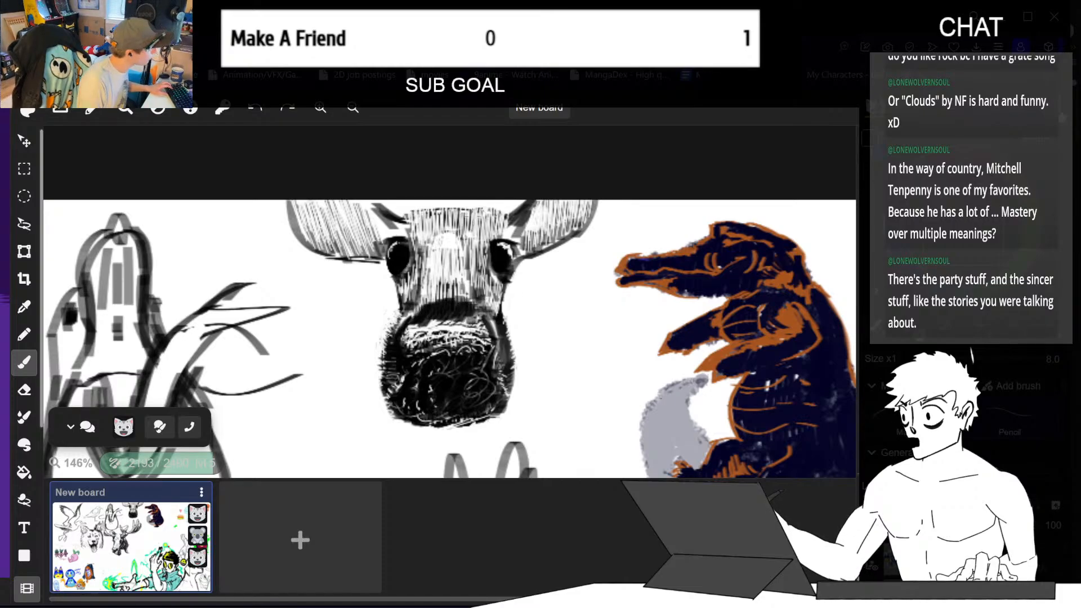
left_click_drag(419, 310, 450, 280)
mouse_move(441, 301)
left_mouse_down()
mouse_move(473, 288)
mouse_move(414, 318)
mouse_move(438, 298)
mouse_move(477, 312)
mouse_move(445, 285)
mouse_move(430, 307)
mouse_move(439, 301)
left_mouse_up()
key("e")
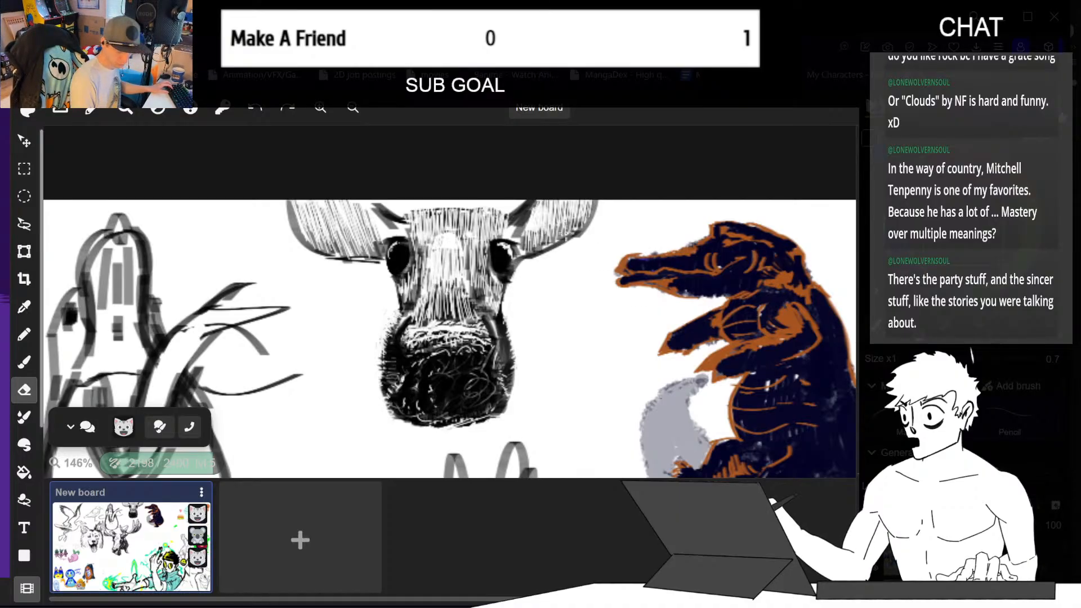
mouse_move(423, 260)
left_mouse_down()
mouse_move(428, 284)
mouse_move(441, 235)
left_mouse_up()
- Shade both sides of the nose bridge below the eyes with black hatching, undoing the strokes that miss
key("b")
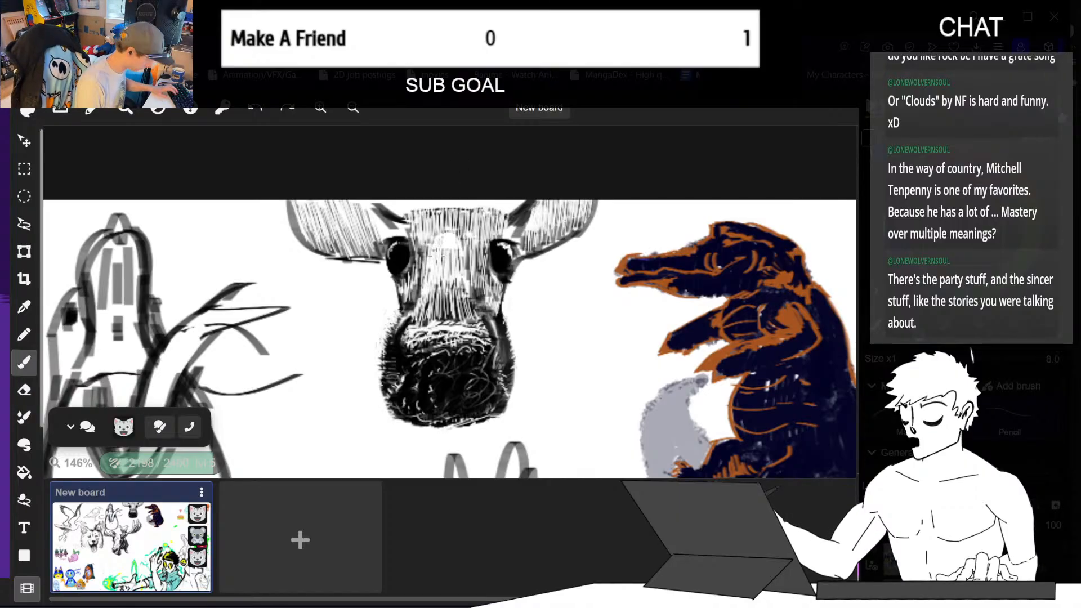
left_click_drag(428, 295, 426, 254)
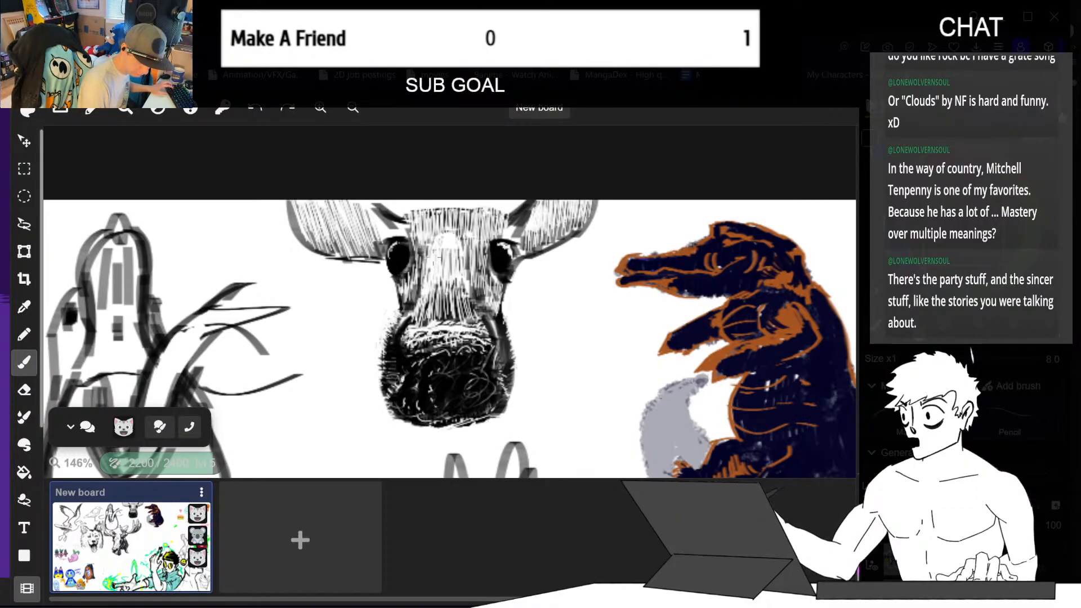
key("ctrl+z")
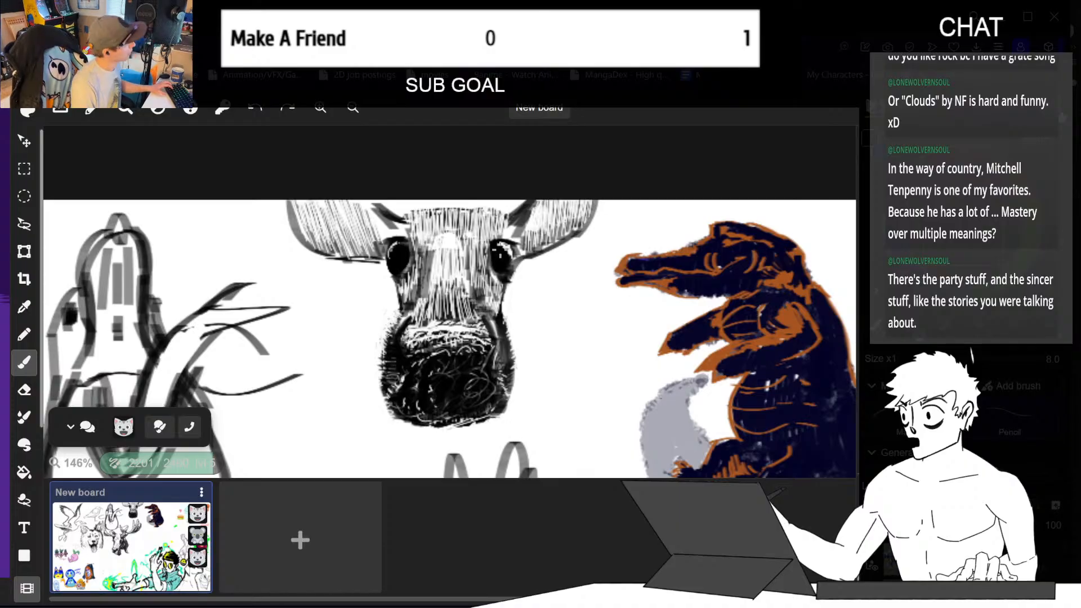
mouse_move(481, 246)
left_mouse_down()
mouse_move(466, 289)
mouse_move(494, 308)
left_mouse_up()
key("ctrl+z")
key("ctrl+z")
mouse_move(491, 298)
left_mouse_down()
mouse_move(501, 311)
mouse_move(502, 293)
left_mouse_up()
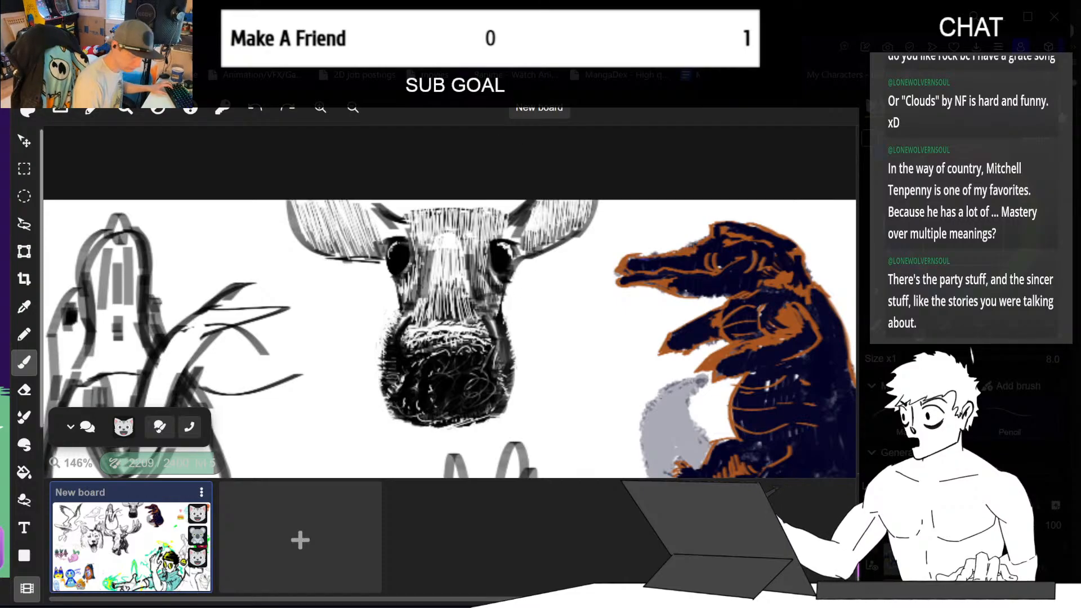
left_click_drag(421, 263, 401, 291)
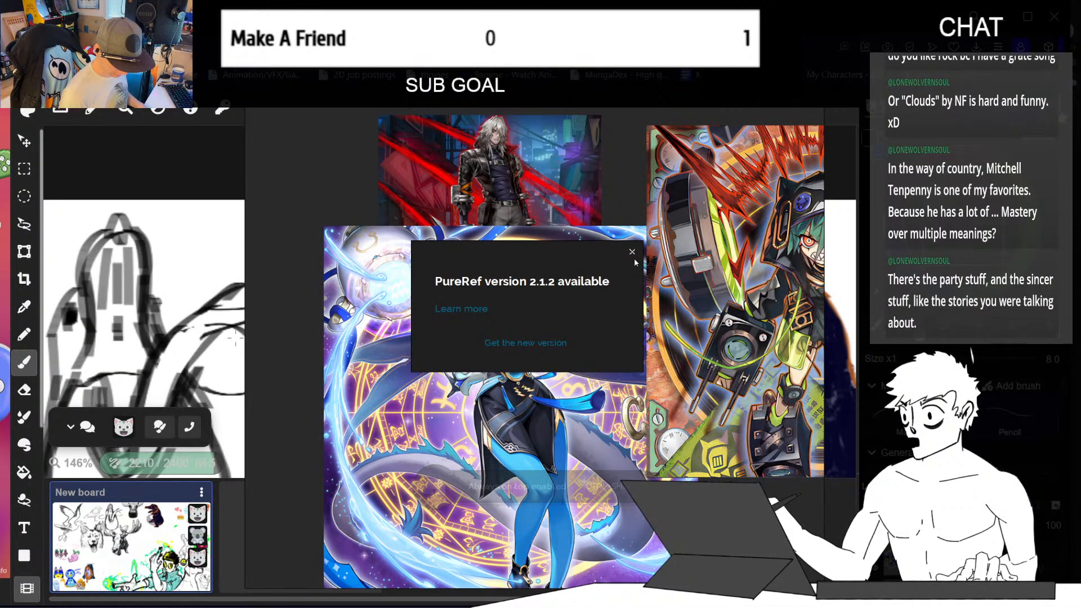
- Switch to PureRef, dismiss the update notice and delete the three old character images from the reference board
left_click(631, 252)
left_click(475, 188)
key("Delete")
left_click(507, 307)
key("Delete")
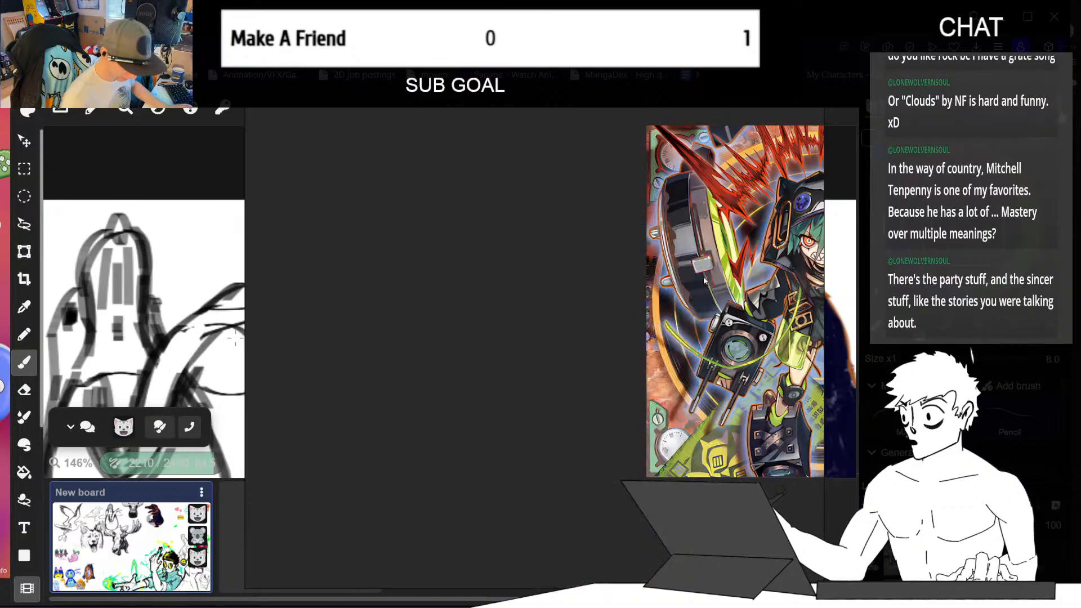
left_click(653, 354)
key("Delete")
mouse_move(488, 279)
right_mouse_down()
mouse_move(263, 275)
mouse_move(0, 485)
mouse_move(453, 328)
mouse_move(417, 312)
right_mouse_up()
key("ctrl+w")
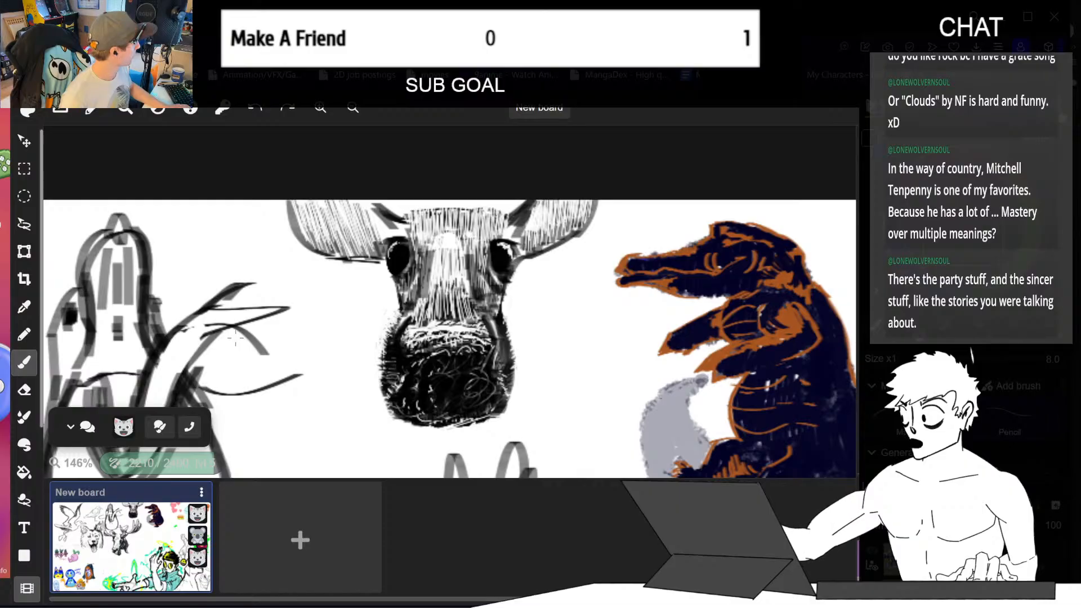
- Bring in the deer photo reference, turn on PureRef's overlay mode and place the photo beside the drawn deer head
right_click_drag(670, 321, 929, 297)
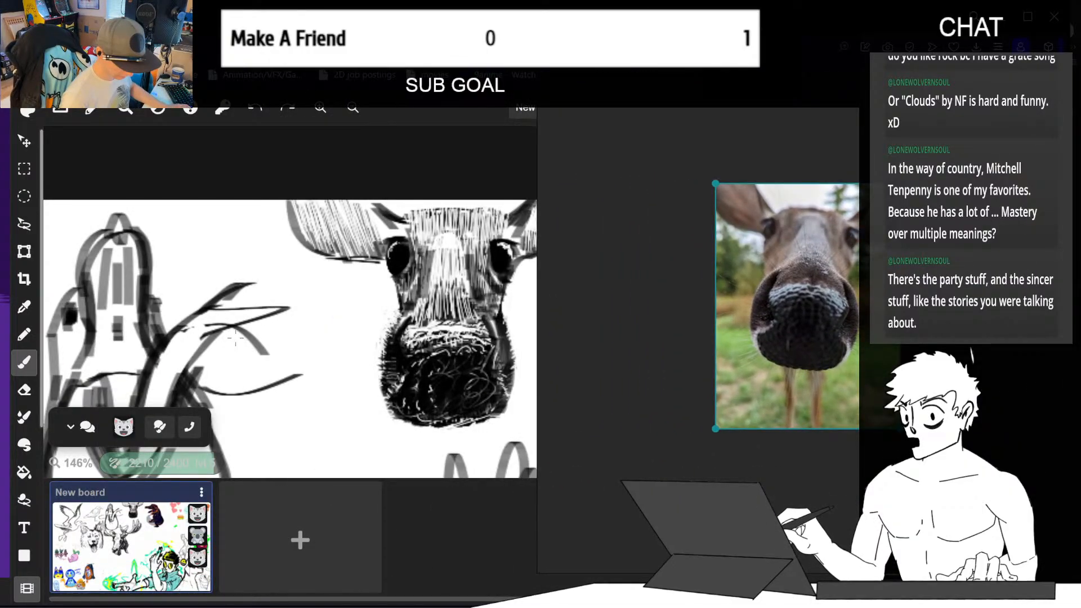
right_click(687, 179)
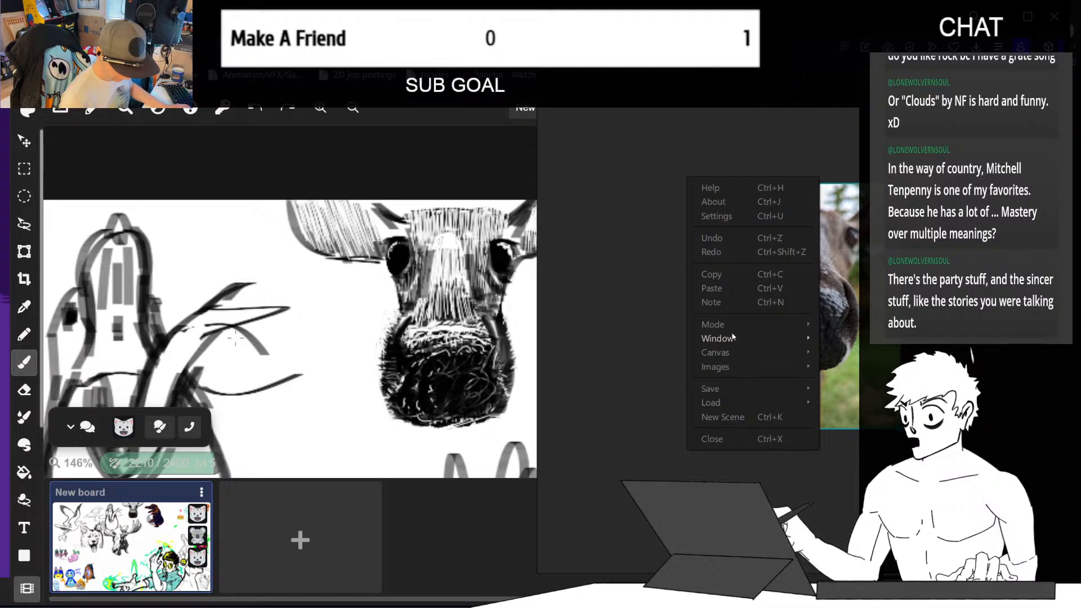
mouse_move(714, 325)
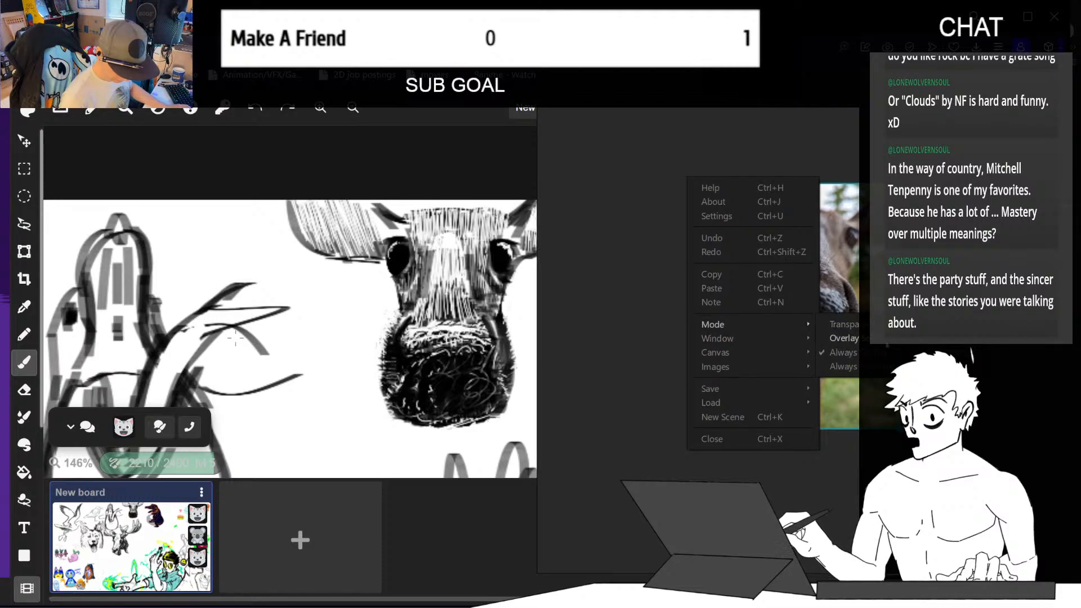
left_click(843, 339)
left_click_drag(615, 320, 764, 353)
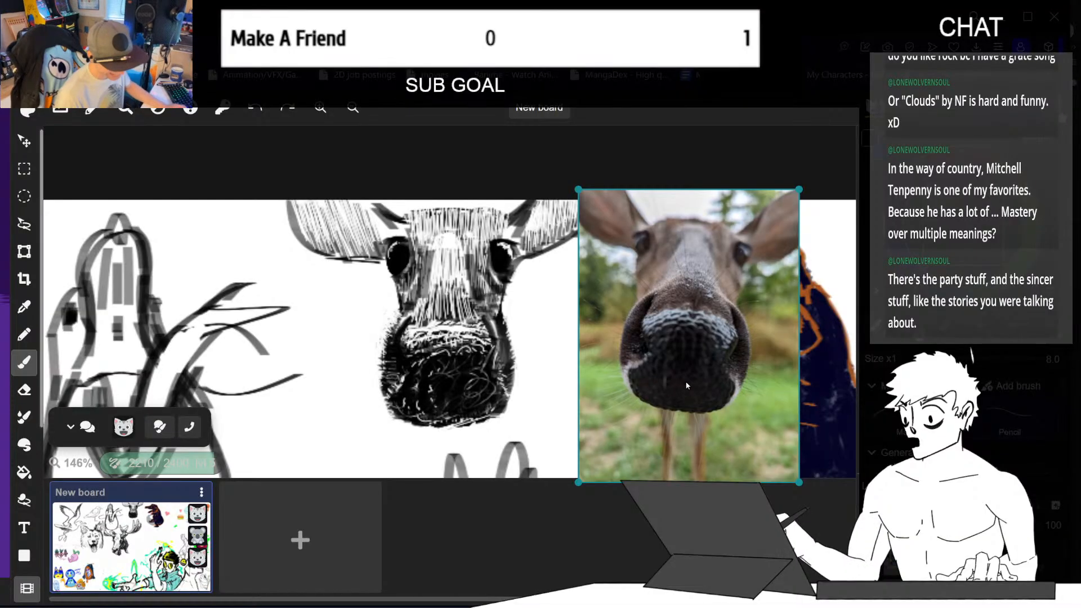
mouse_move(690, 376)
left_mouse_down()
mouse_move(663, 398)
mouse_move(649, 393)
mouse_move(764, 472)
mouse_move(707, 416)
mouse_move(728, 411)
left_mouse_up()
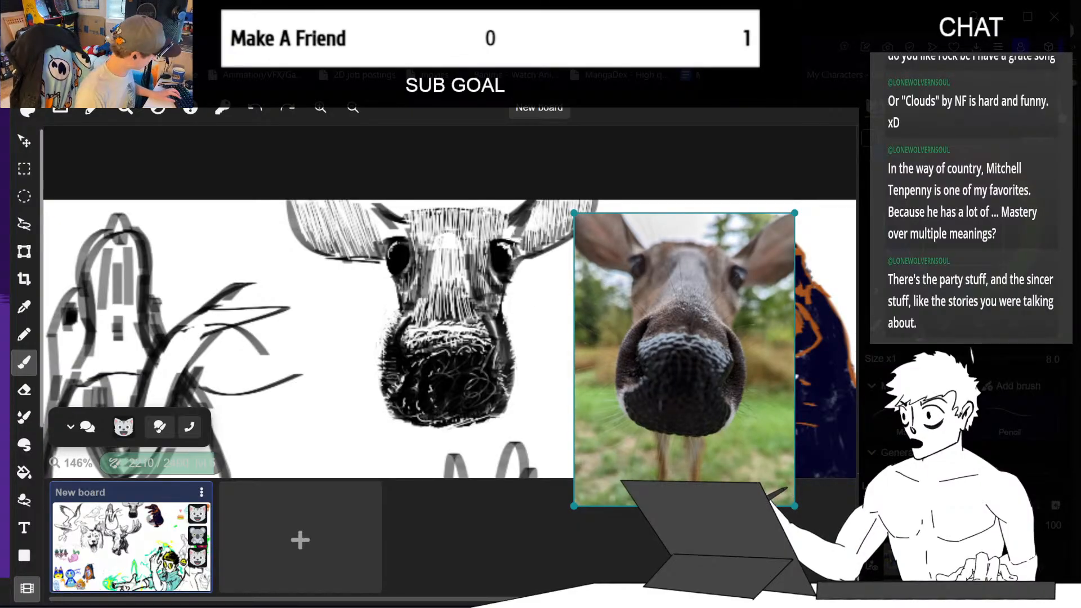
- Return to the drawing, undo the stray stroke, then lasso the deer's right-hand eye and shift it slightly with Transform
left_click(527, 263)
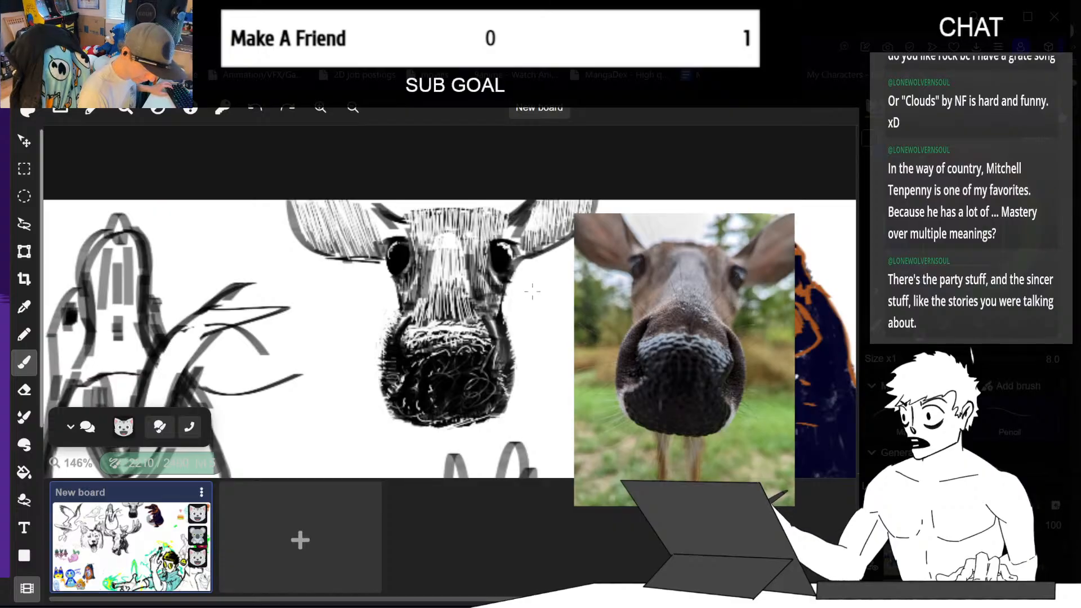
mouse_move(534, 272)
left_mouse_down()
mouse_move(495, 292)
mouse_move(515, 291)
mouse_move(506, 230)
mouse_move(524, 268)
left_mouse_up()
key("ctrl+z")
left_click(24, 224)
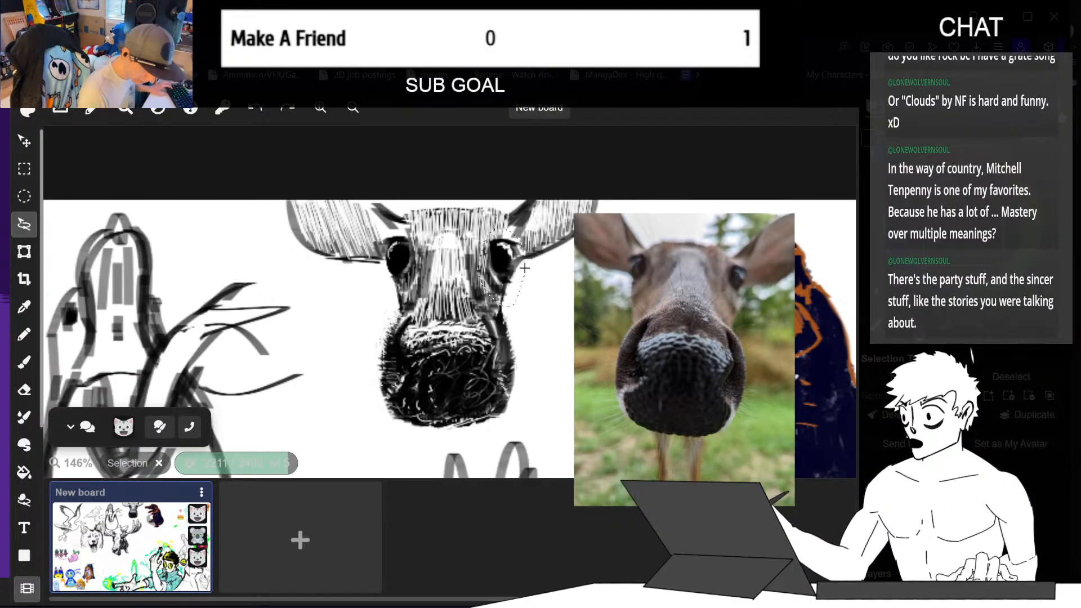
key("ctrl+t")
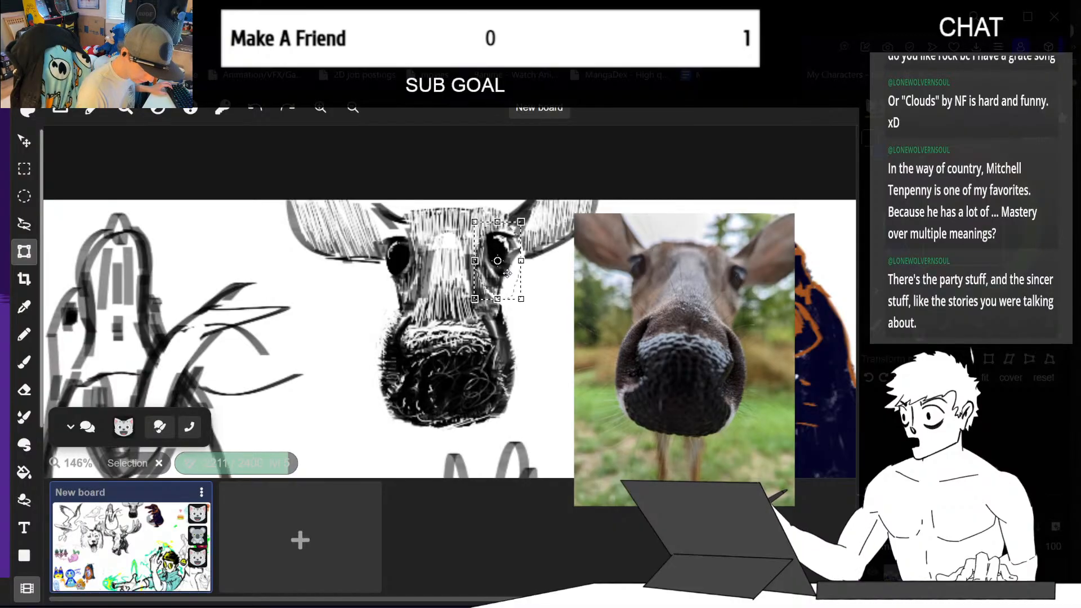
left_click(32, 227)
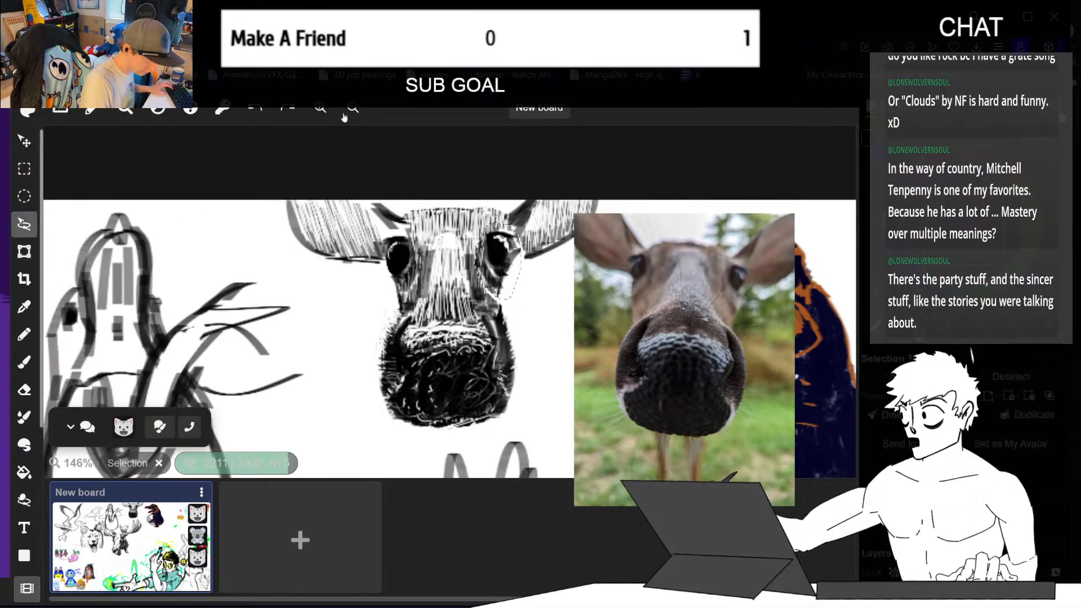
- Lasso the deer's left-hand eye and move it slightly outward and up with Transform
mouse_move(385, 274)
left_mouse_down()
mouse_move(394, 231)
mouse_move(386, 278)
left_mouse_up()
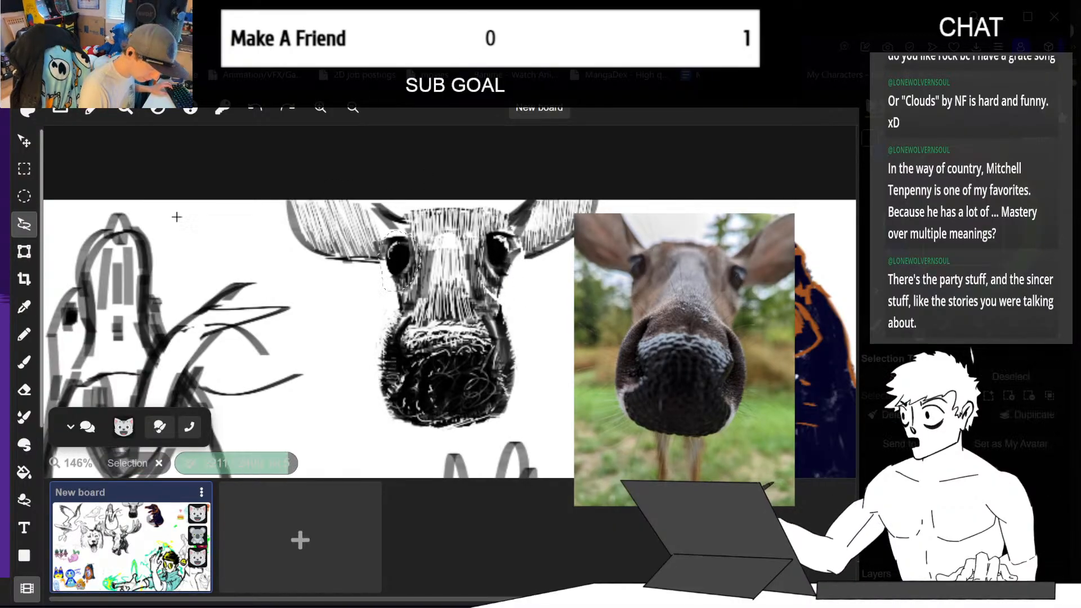
left_click(25, 252)
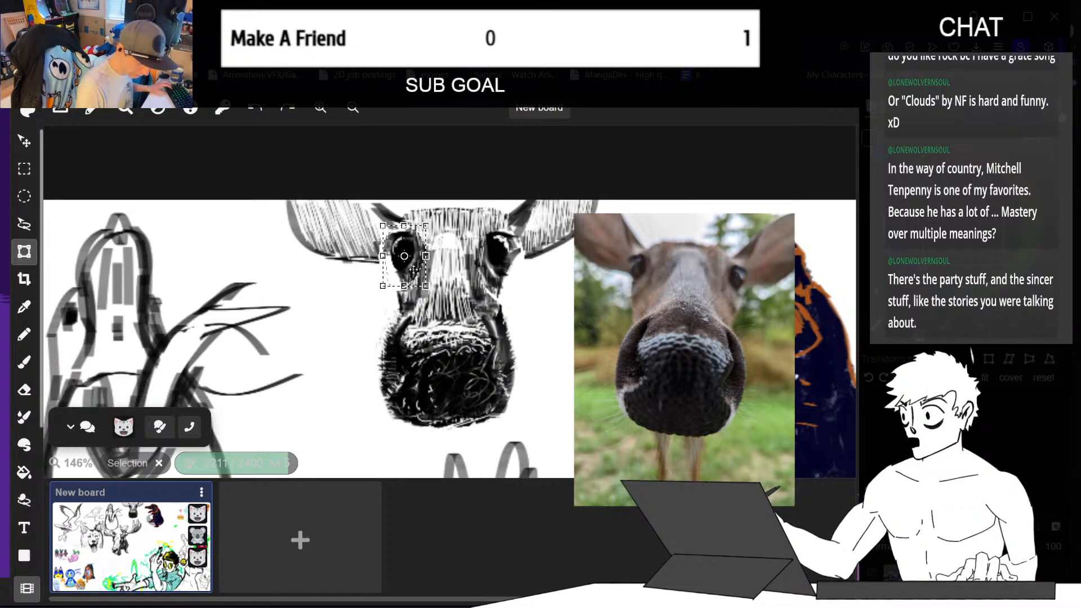
left_click_drag(412, 271, 404, 267)
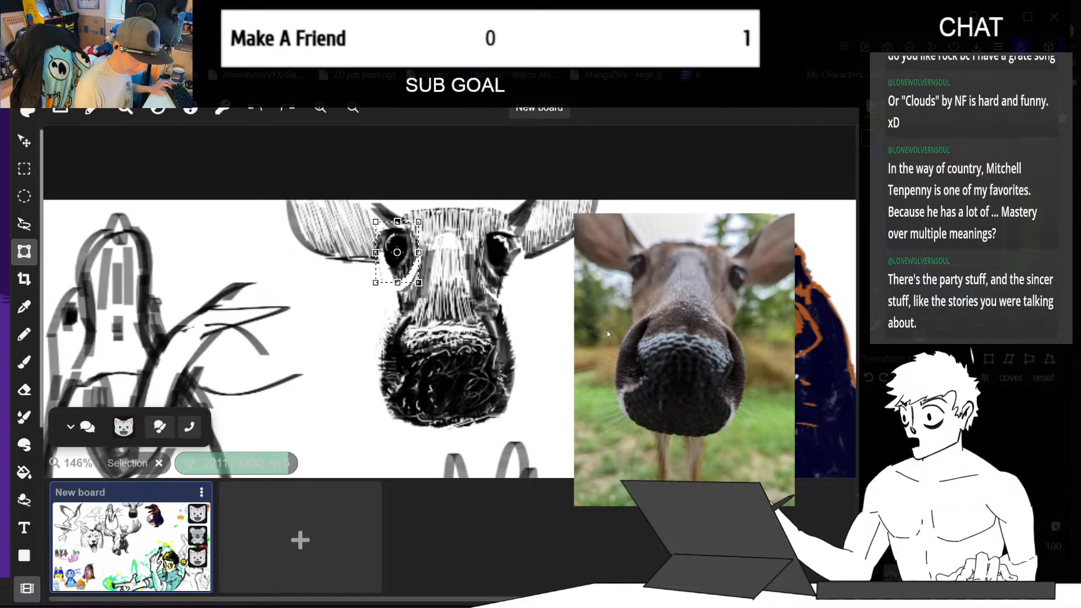
- Deselect the repositioned eye and brush short dark fur strokes below both eyes along the sides of the nose bridge
key("ctrl+d")
key("b")
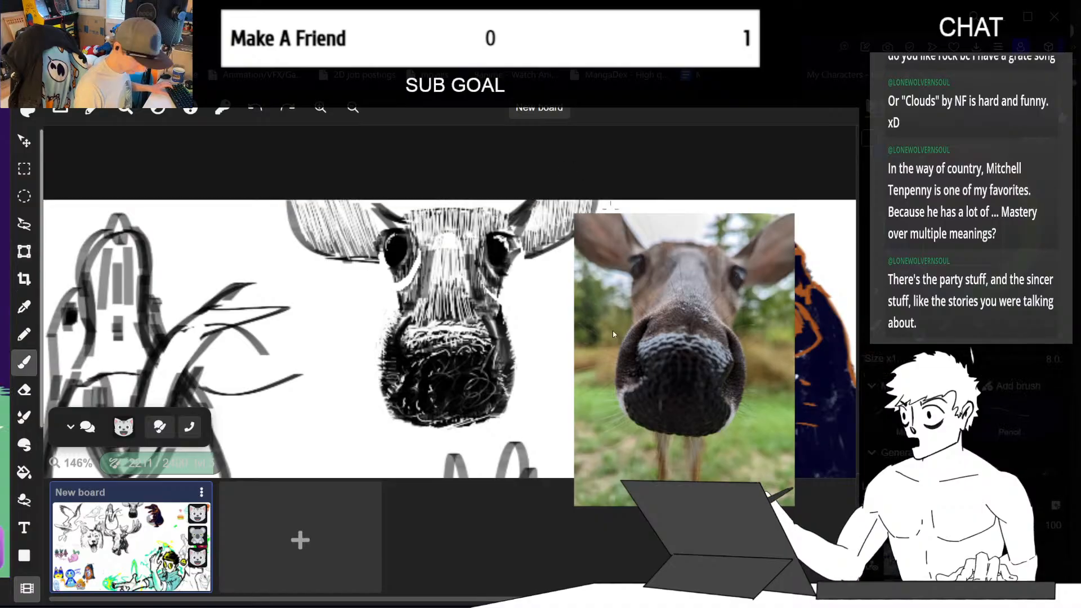
left_click_drag(398, 278, 401, 297)
mouse_move(408, 267)
left_mouse_down()
mouse_move(409, 287)
mouse_move(414, 279)
left_mouse_up()
left_click_drag(417, 260, 420, 264)
left_click_drag(483, 289, 496, 301)
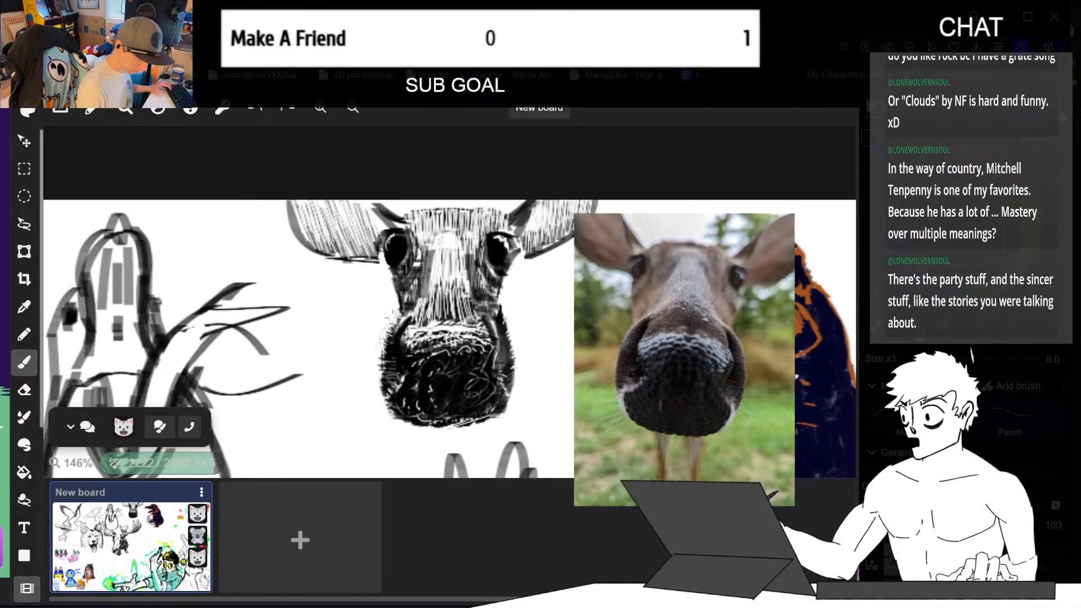
- Brush short dark fur strokes along the muzzle's upper-left edge where it meets the cheek
left_click_drag(393, 321, 409, 305)
left_click_drag(394, 319, 402, 315)
left_click_drag(385, 334, 397, 327)
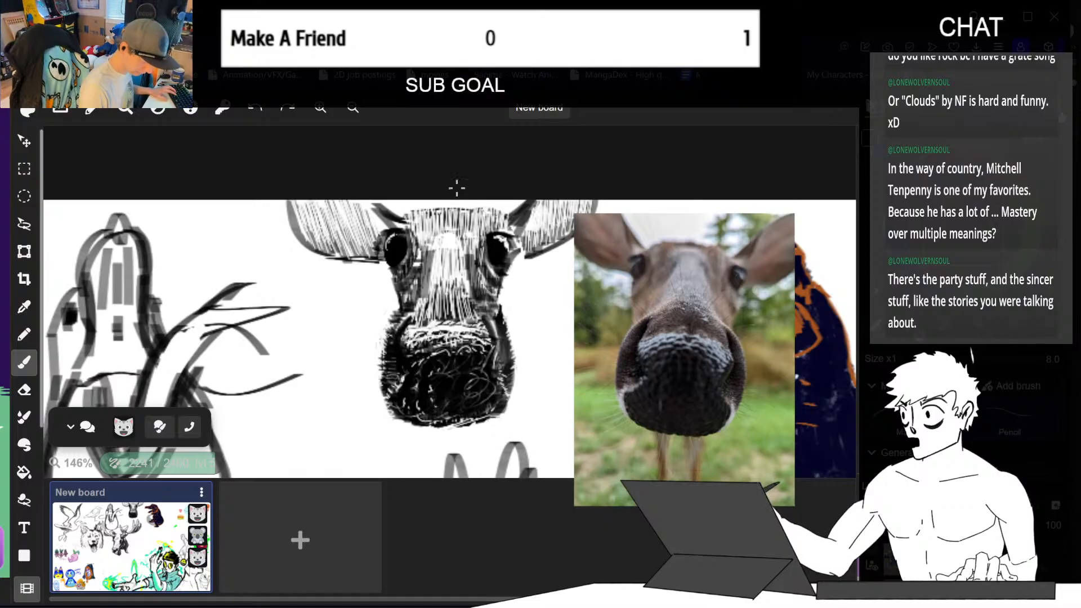
- Clean up and re-shade the fur around both eyes with alternating Eraser and Brush strokes, undoing the last stray stroke
key("e")
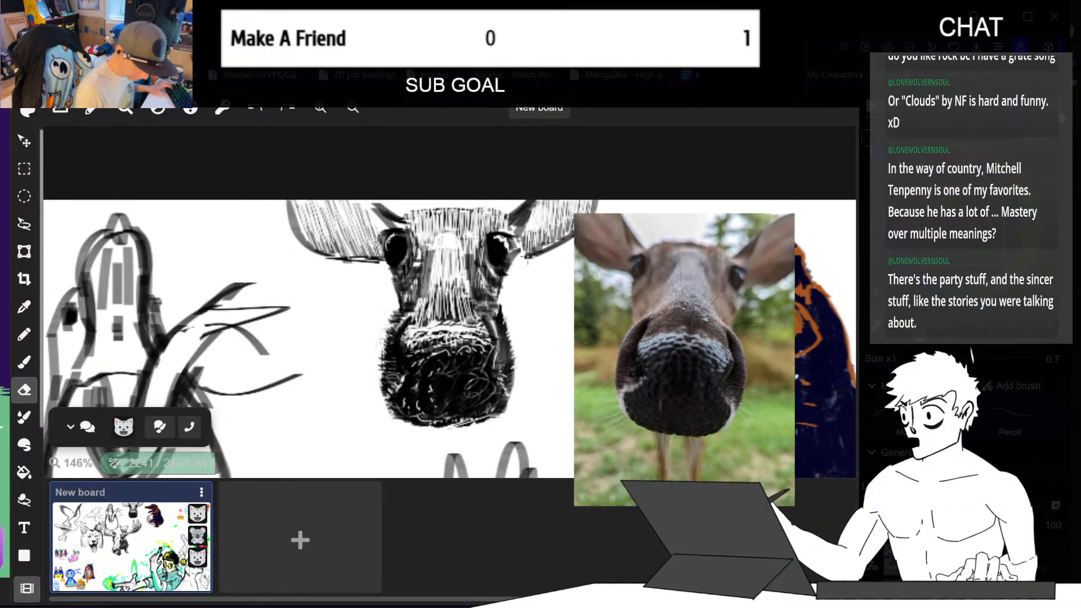
key("b")
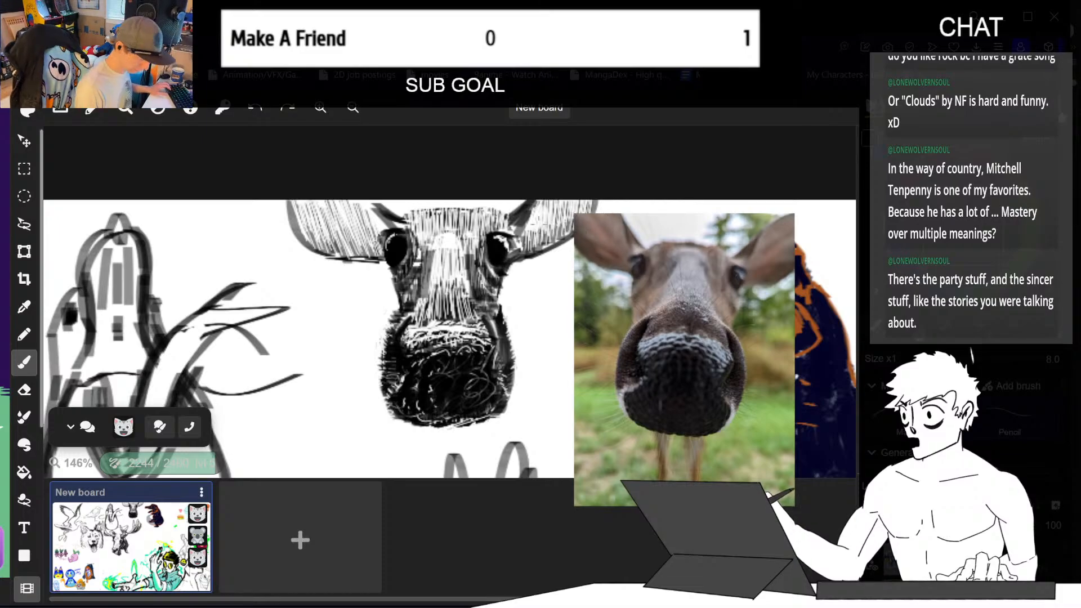
key("e")
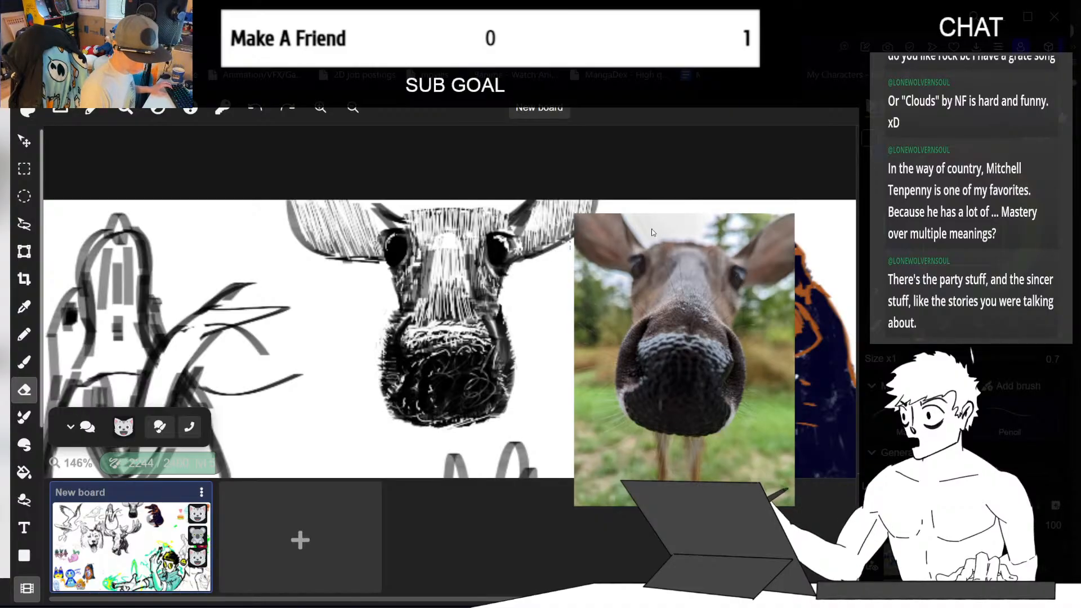
key("b")
left_click_drag(409, 262, 416, 271)
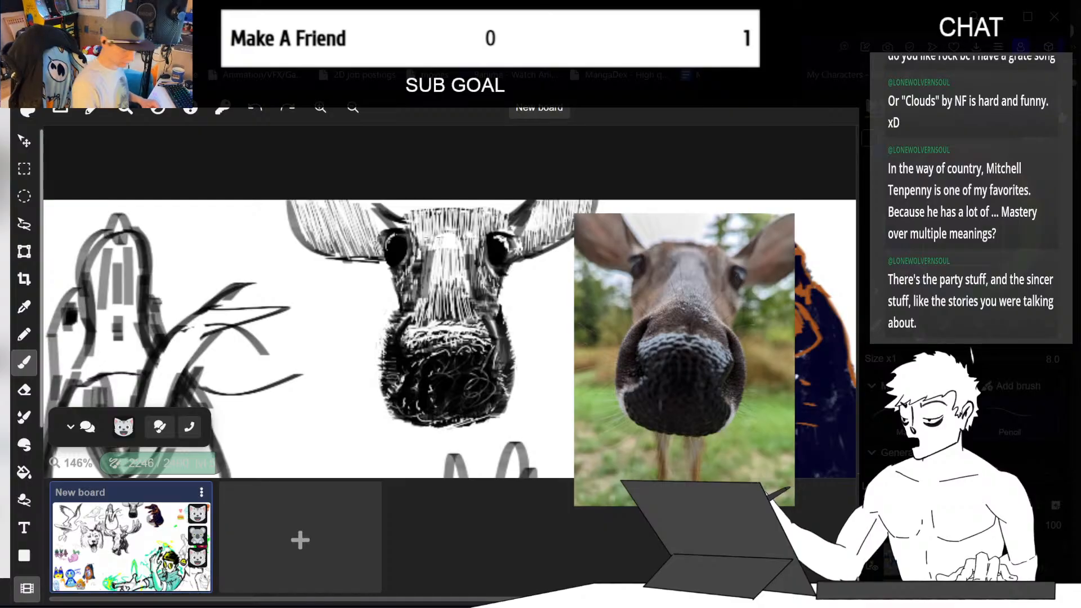
left_click_drag(431, 254, 419, 287)
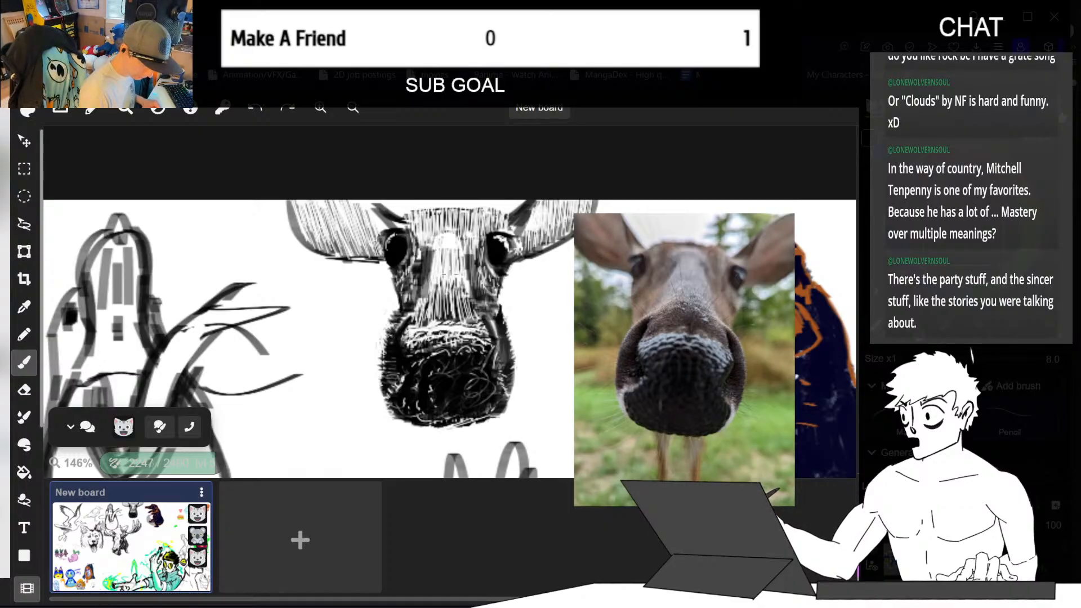
key("ctrl+z")
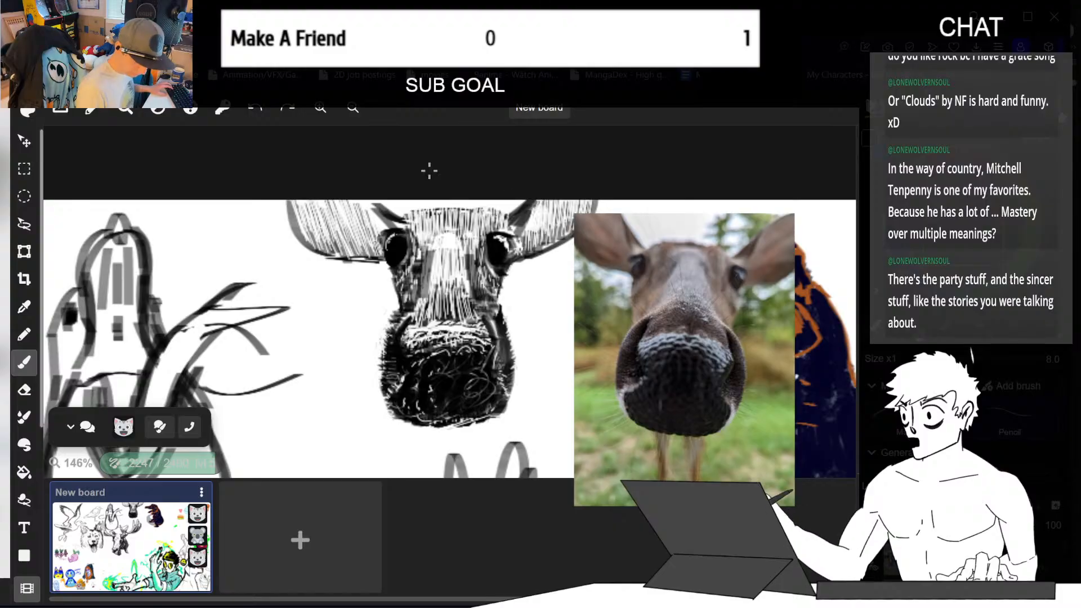
key("e")
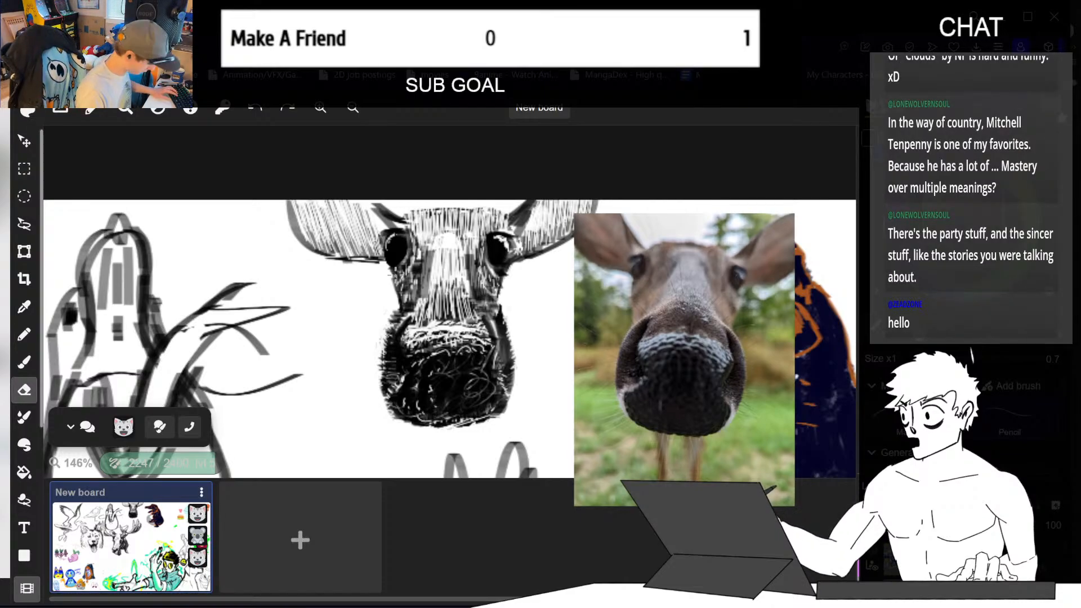
- Darken both outer sides of the face between the eyes and the muzzle with downward brush strokes
key("b")
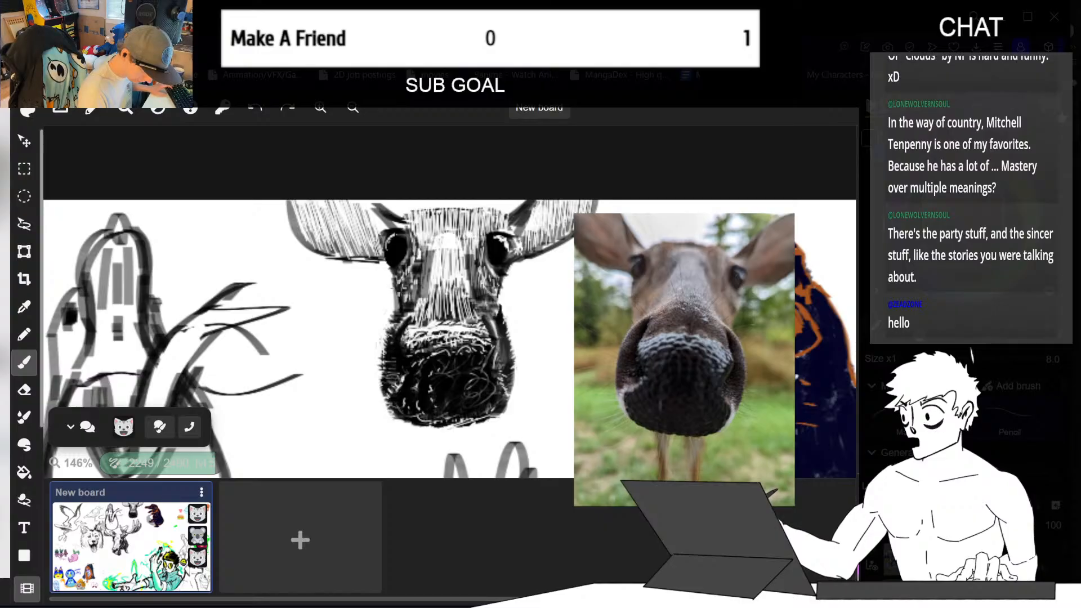
left_click_drag(400, 284, 398, 311)
left_click_drag(402, 293, 398, 308)
left_click_drag(498, 286, 497, 309)
left_click_drag(496, 289, 497, 298)
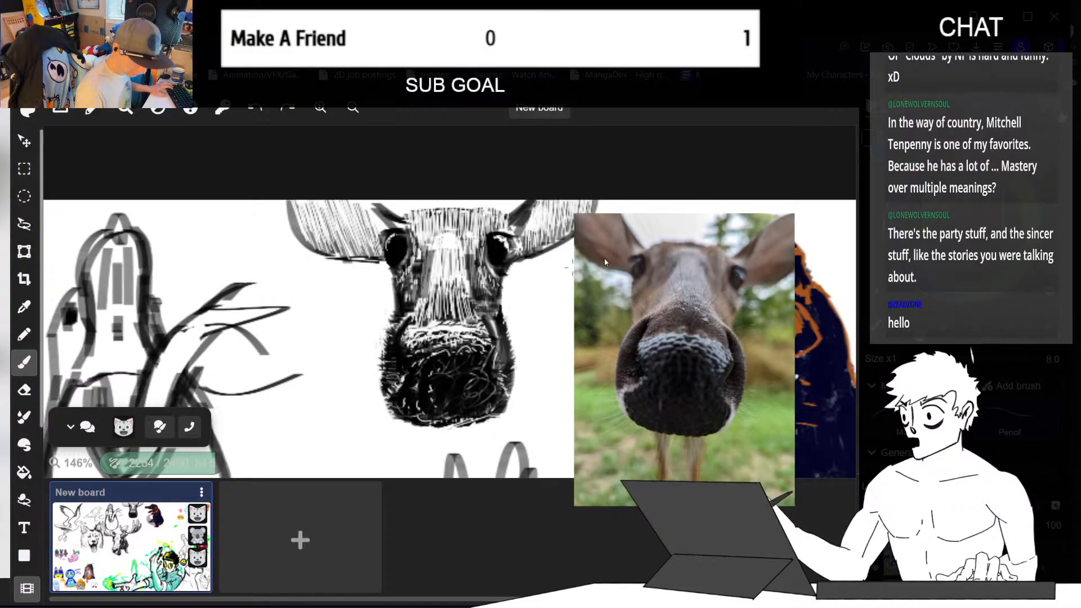
- Brush two thin vertical grey legs beneath the muzzle as in the photo, undoing and redrawing the unsatisfactory strokes
key("ctrl+minus")
key("ctrl+minus")
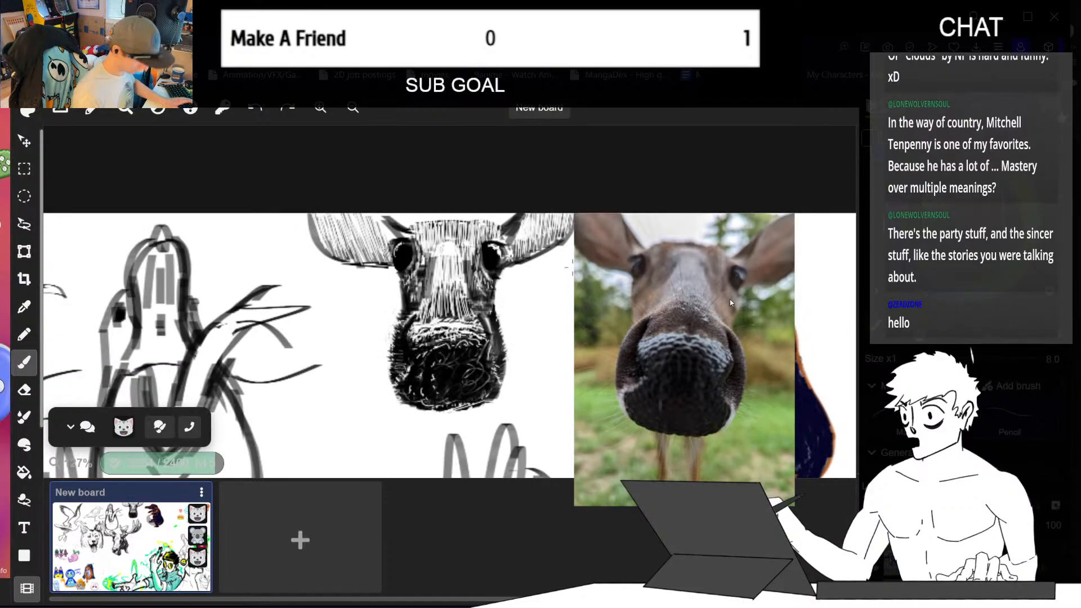
key("space")
left_click_drag(543, 445, 431, 439)
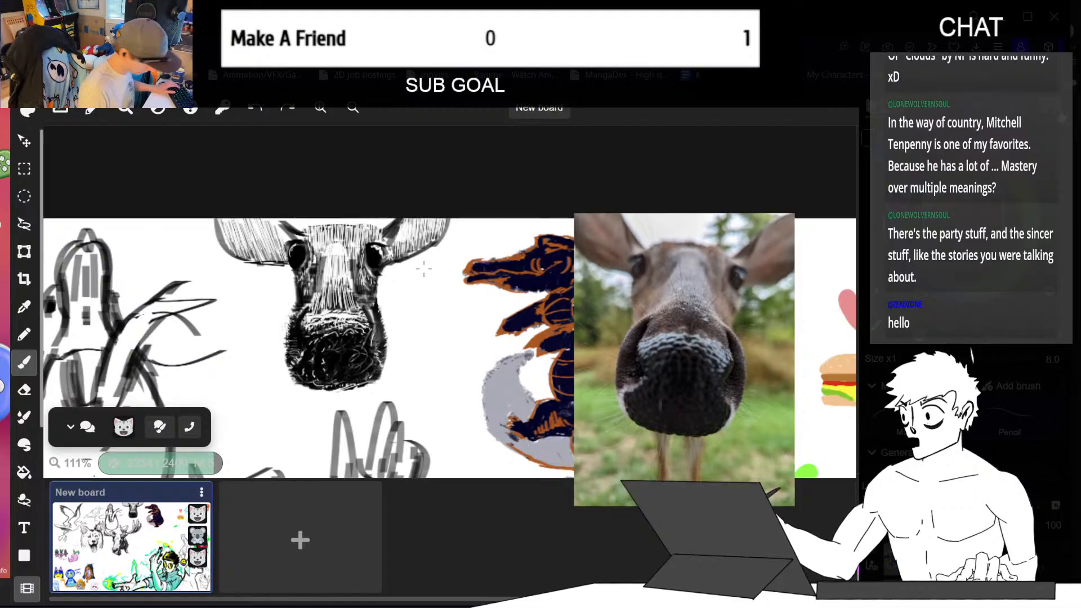
key("e")
scroll(377, 254, "up", 3)
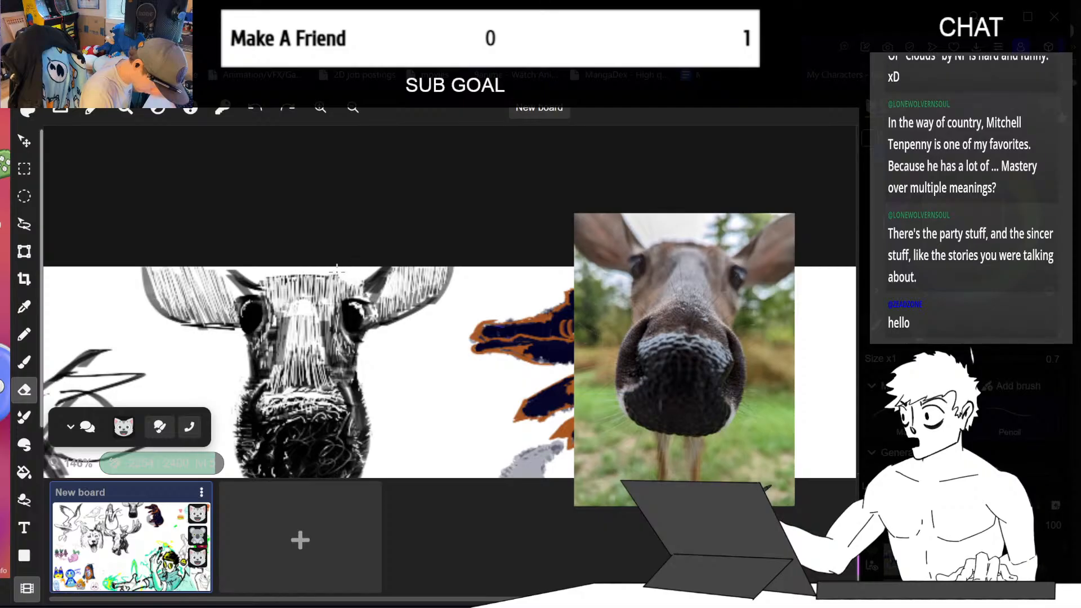
middle_click_drag(439, 415, 489, 284)
key("b")
middle_click_drag(418, 463, 385, 441)
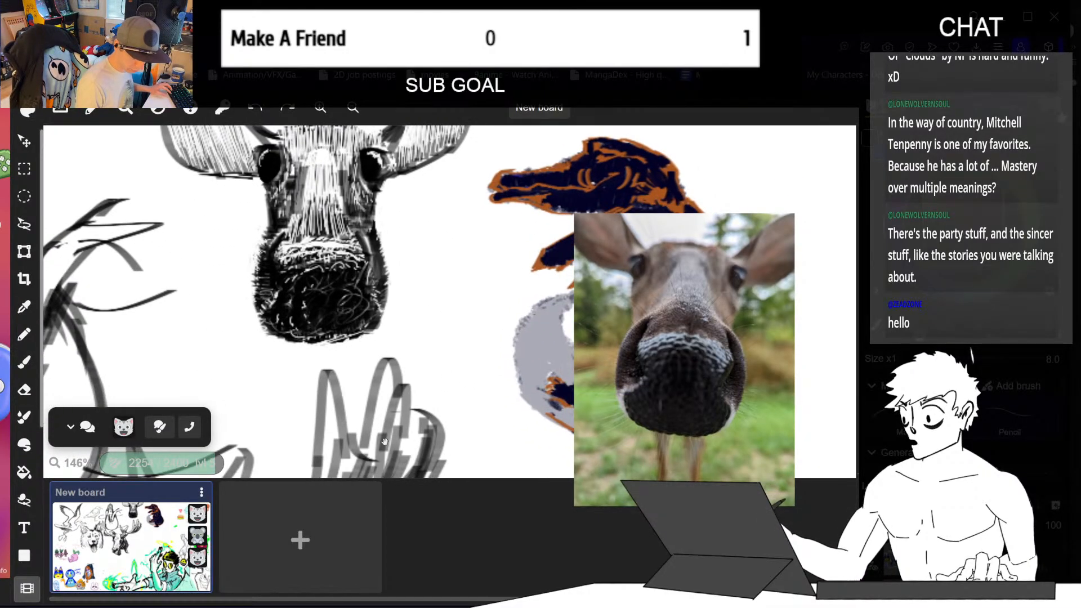
left_click_drag(302, 344, 303, 386)
key("ctrl+z")
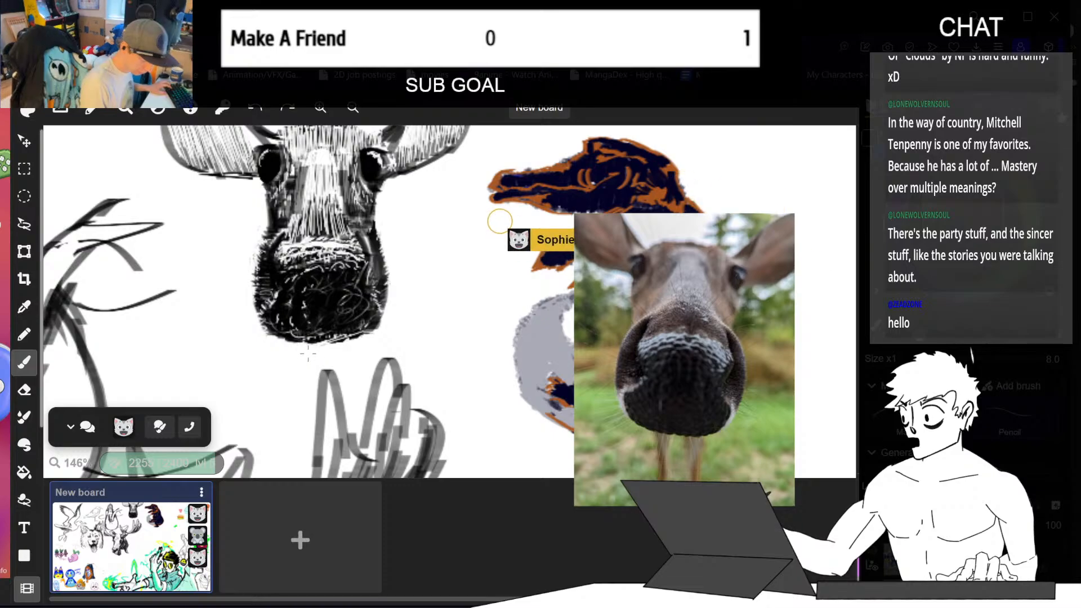
mouse_move(295, 343)
left_mouse_down()
mouse_move(295, 396)
mouse_move(305, 396)
left_mouse_up()
left_click_drag(337, 349, 344, 388)
key("ctrl+z")
left_click_drag(349, 341, 345, 405)
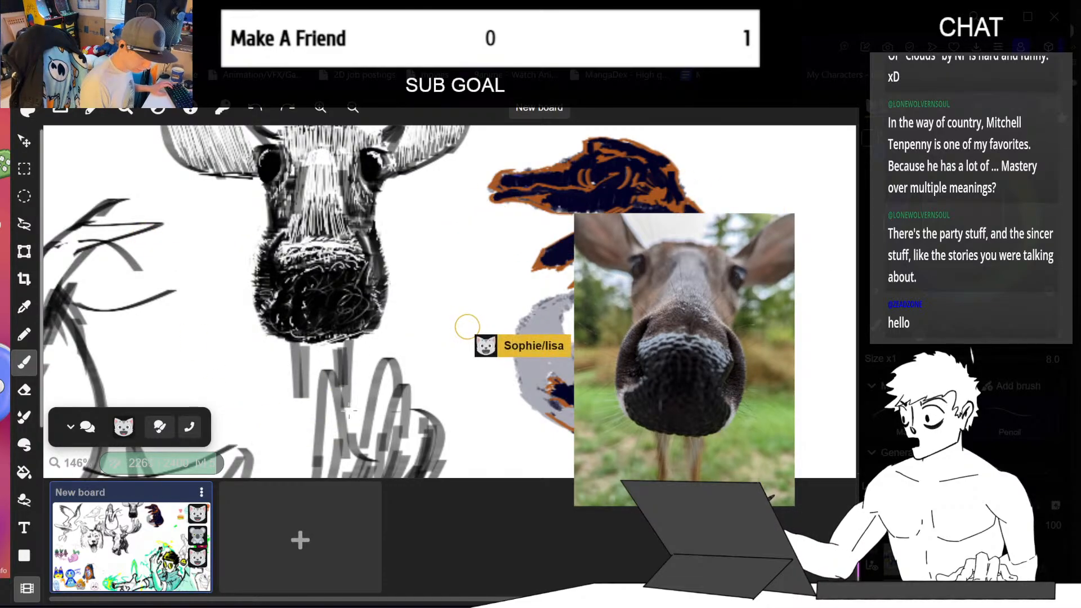
- Lasso the deer's muzzle, enlarge it slightly with Transform, shift it up to stay centred under the face, and deselect it
mouse_move(434, 321)
middle_mouse_down()
mouse_move(468, 341)
mouse_move(472, 357)
middle_mouse_up()
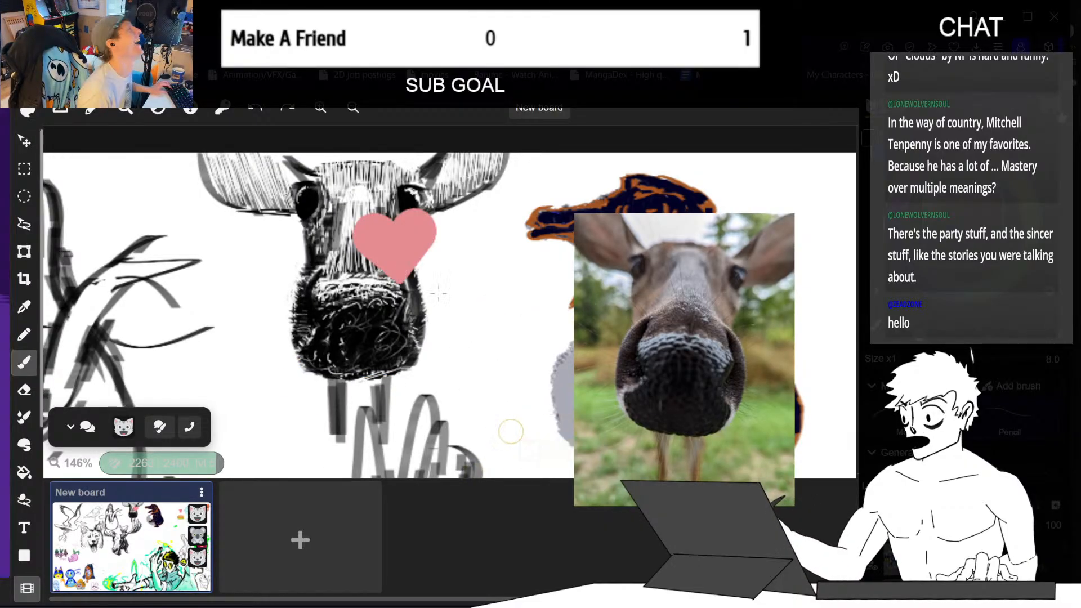
scroll(461, 292, "down", 4)
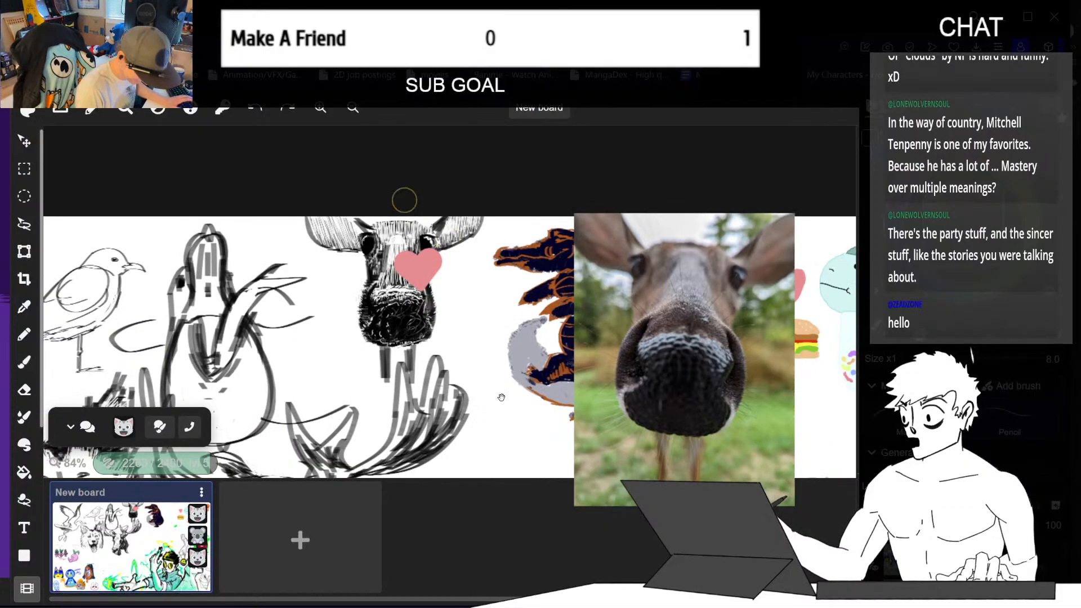
left_click_drag(509, 401, 455, 379)
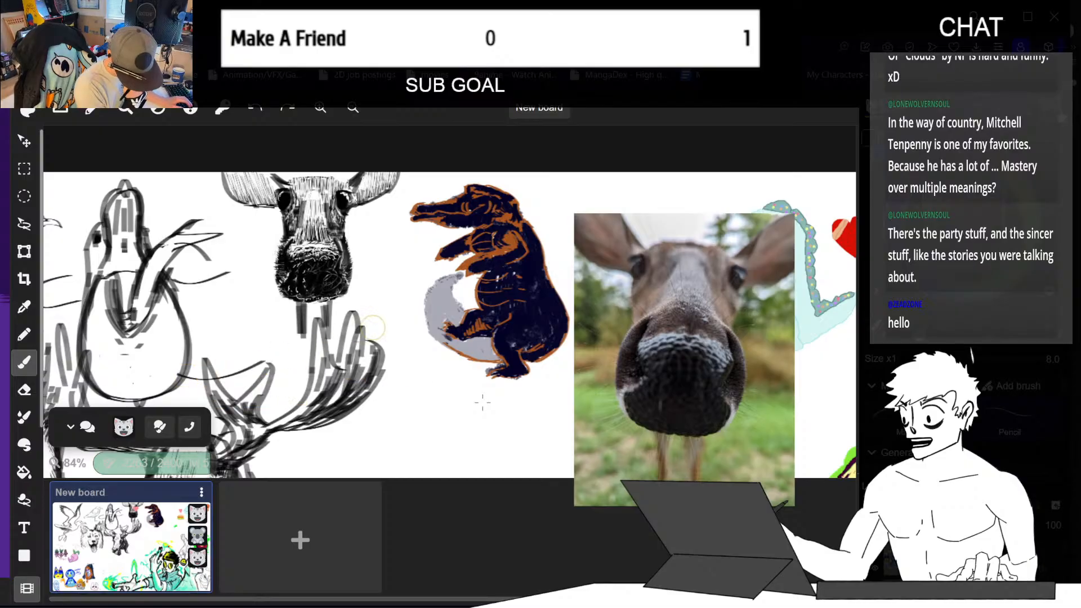
scroll(398, 353, "up", 5)
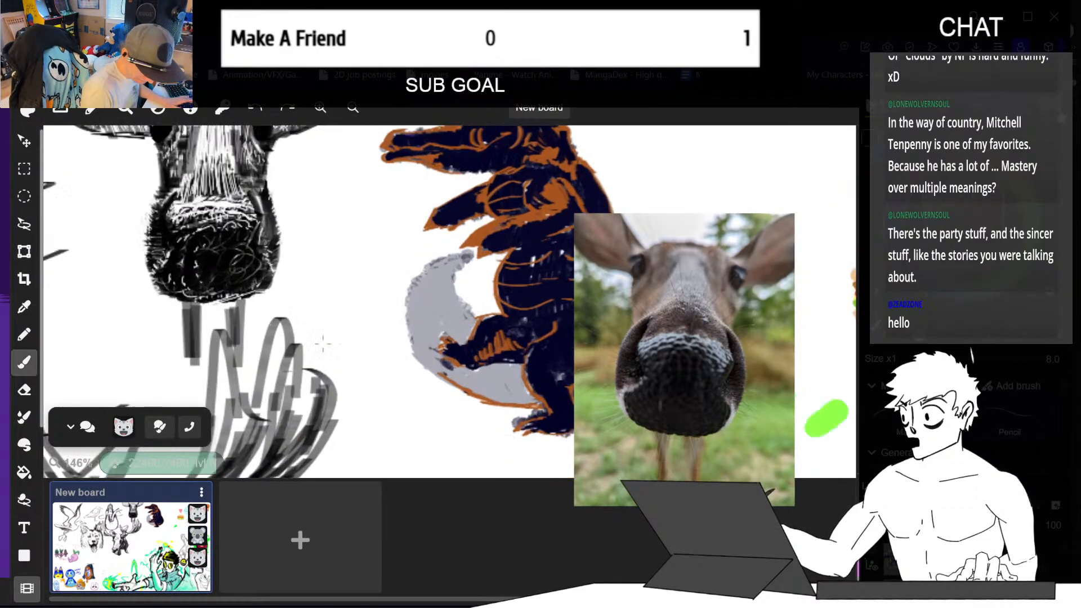
left_click_drag(398, 354, 420, 378)
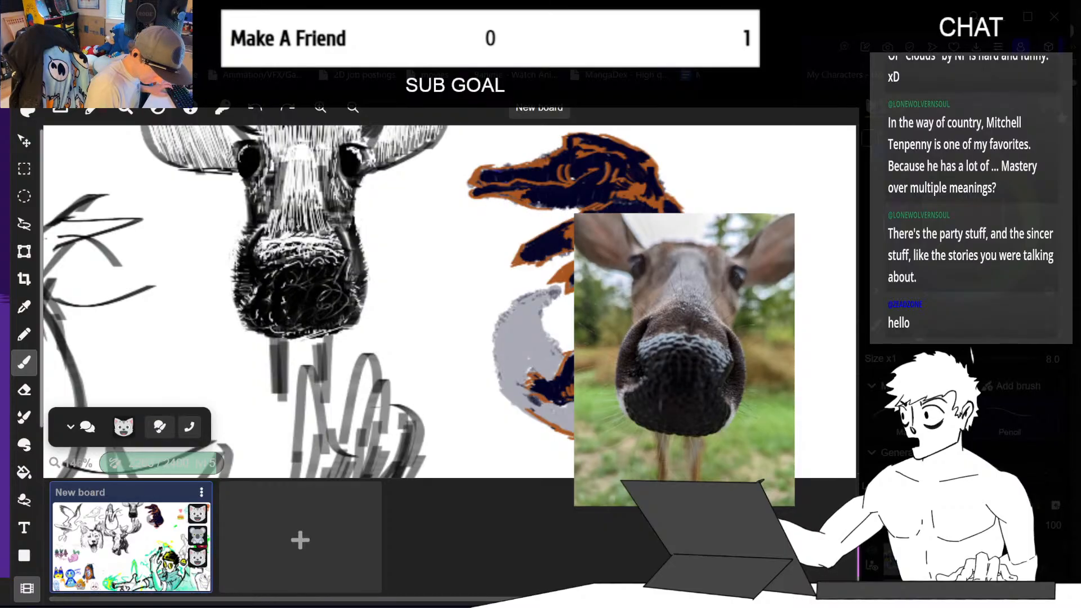
key("e")
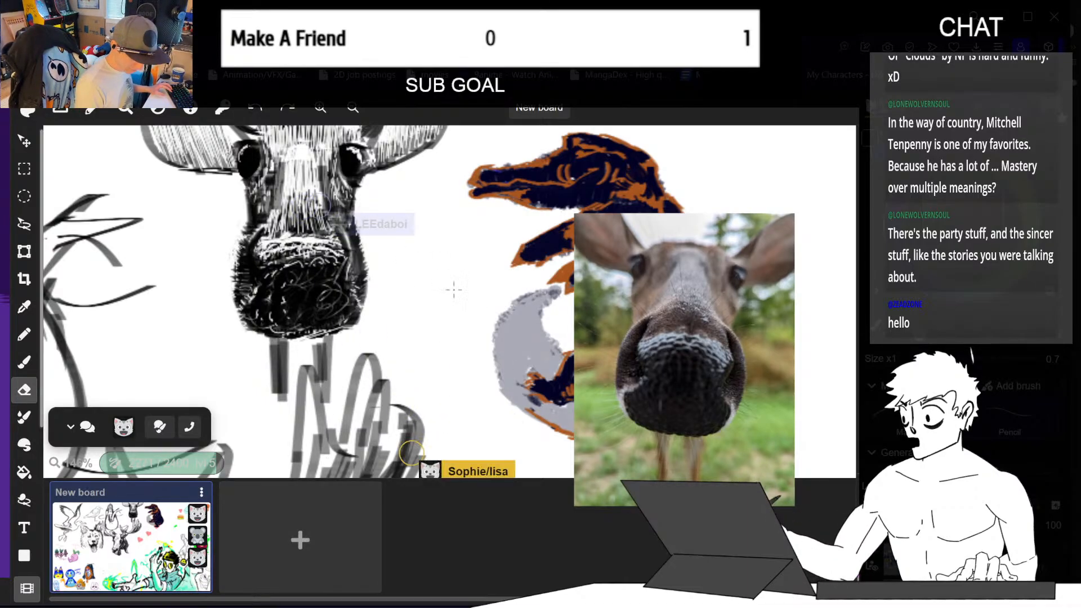
key("l")
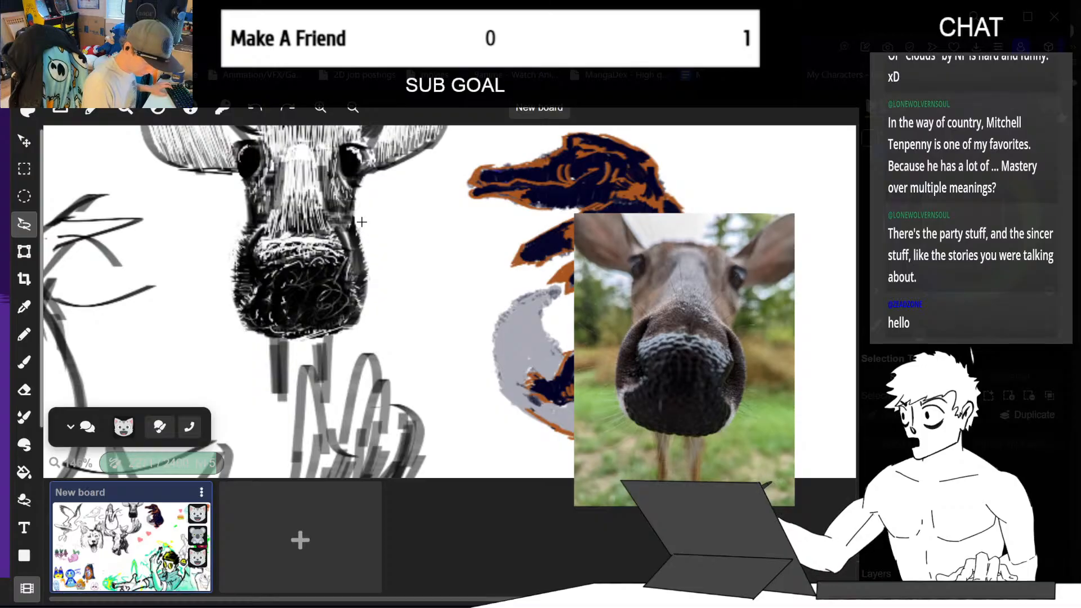
mouse_move(361, 222)
left_mouse_down()
mouse_move(303, 214)
mouse_move(219, 316)
mouse_move(256, 344)
mouse_move(392, 284)
left_mouse_up()
key("t")
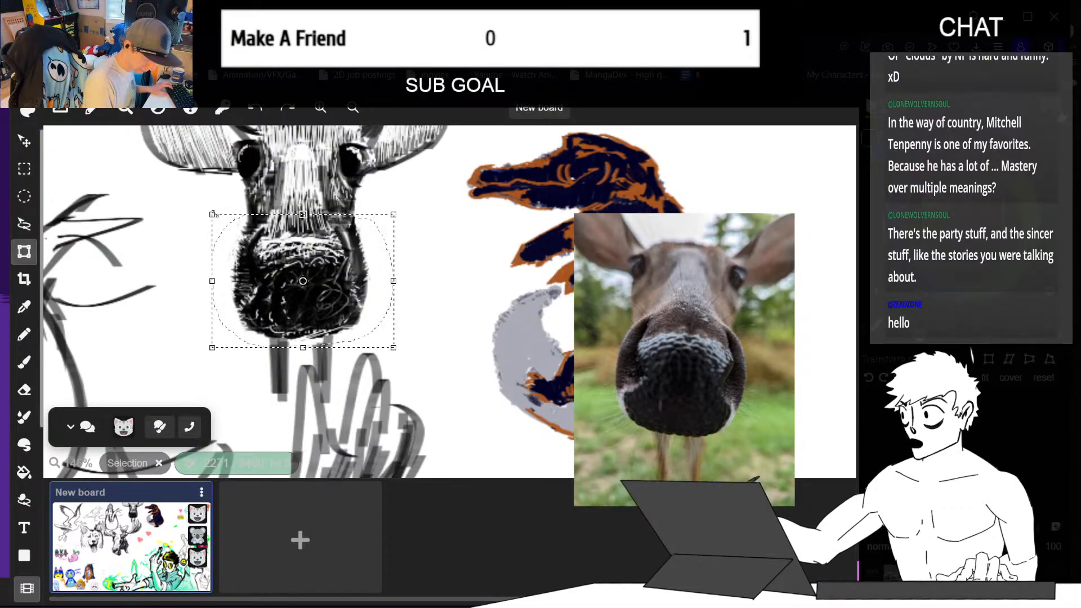
left_click_drag(212, 214, 199, 204)
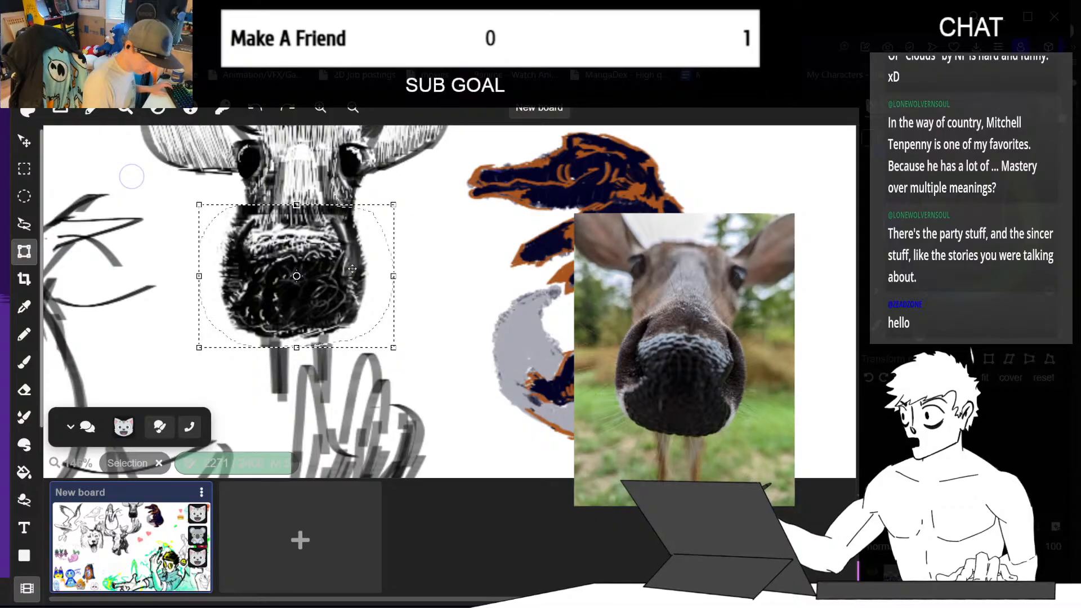
left_click_drag(352, 269, 353, 265)
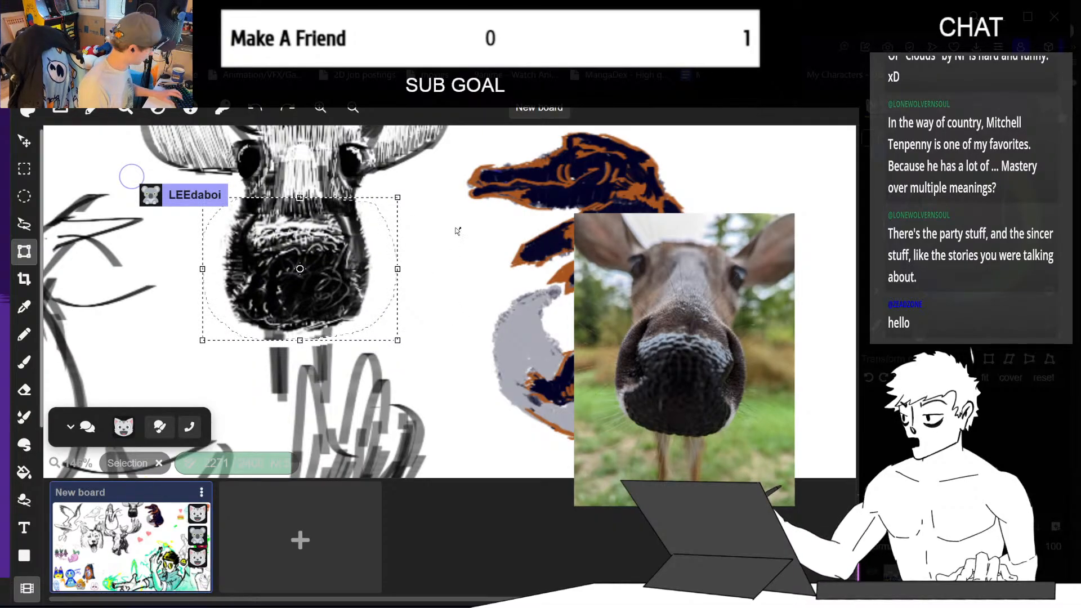
key("ctrl+d")
- Blend the enlarged muzzle's hard upper edge into the face with Brush and Eraser fur strokes, and check the overall proportions
key("b")
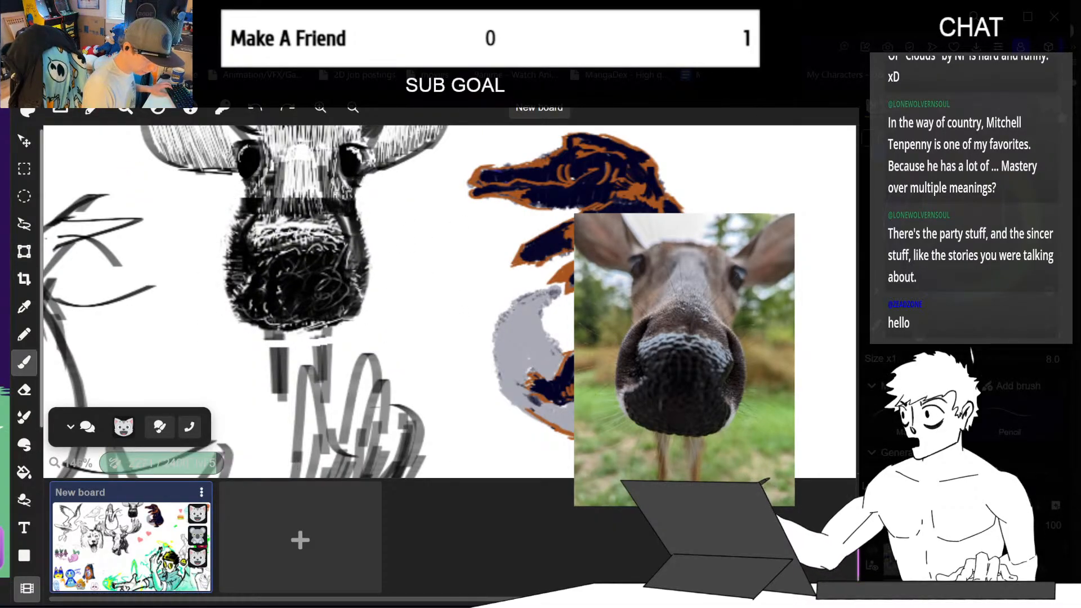
key("e")
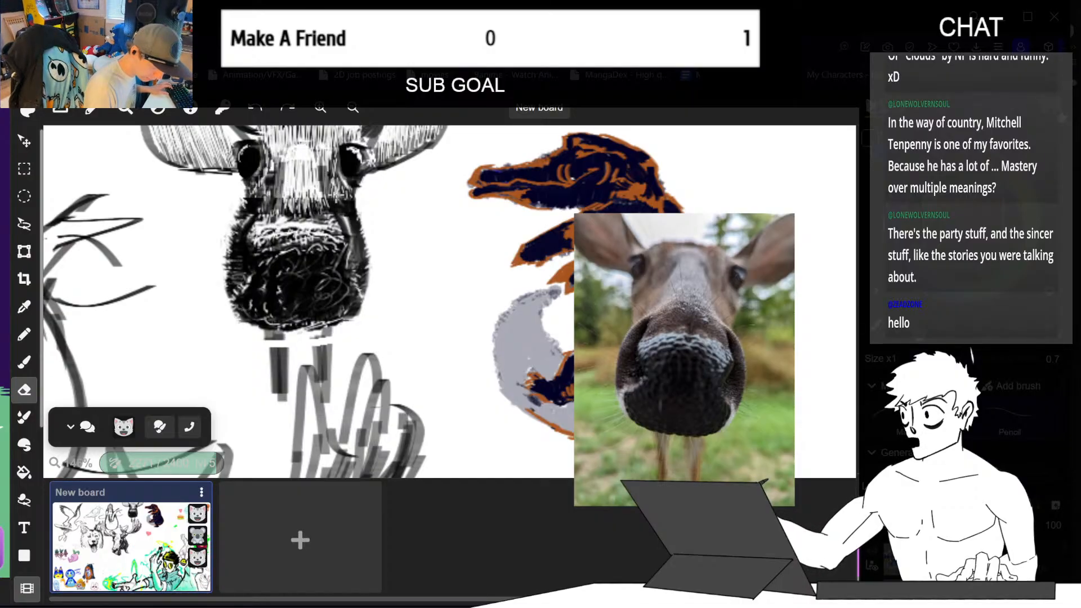
key("space")
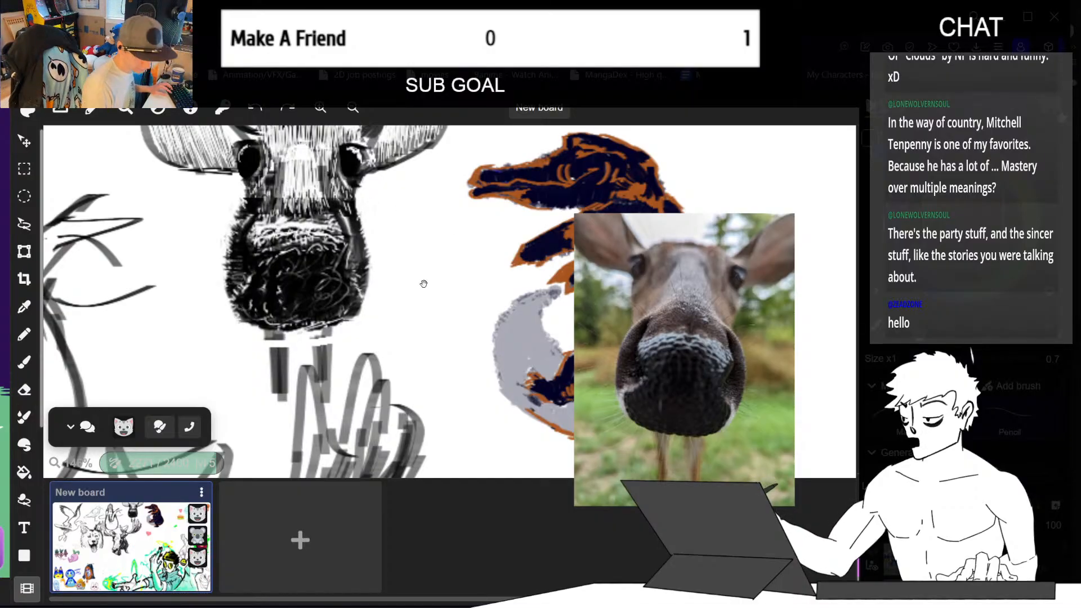
left_click_drag(425, 282, 450, 302)
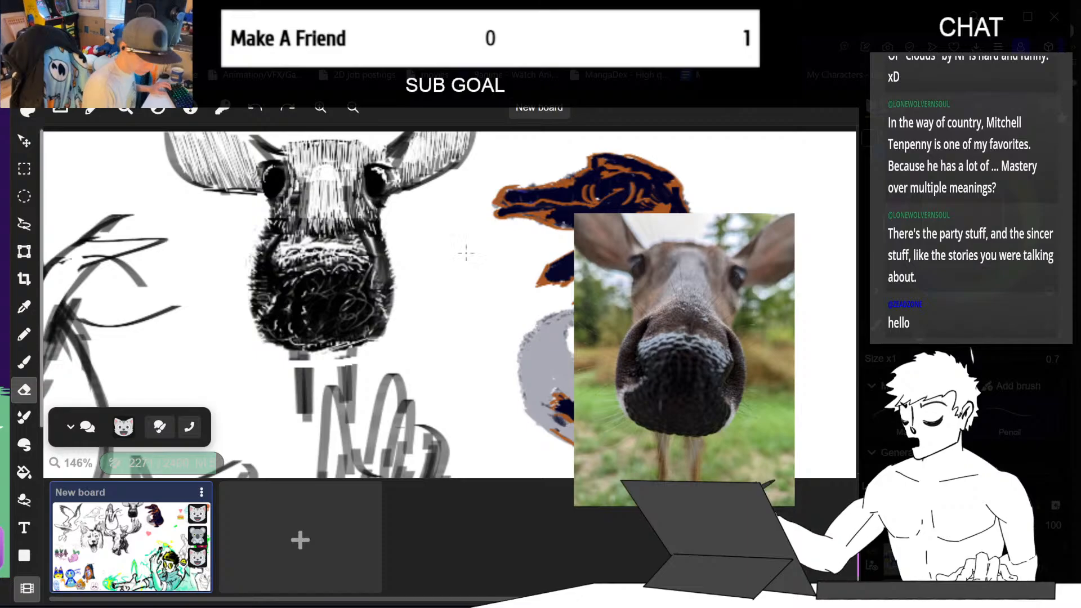
scroll(466, 299, "down", 5)
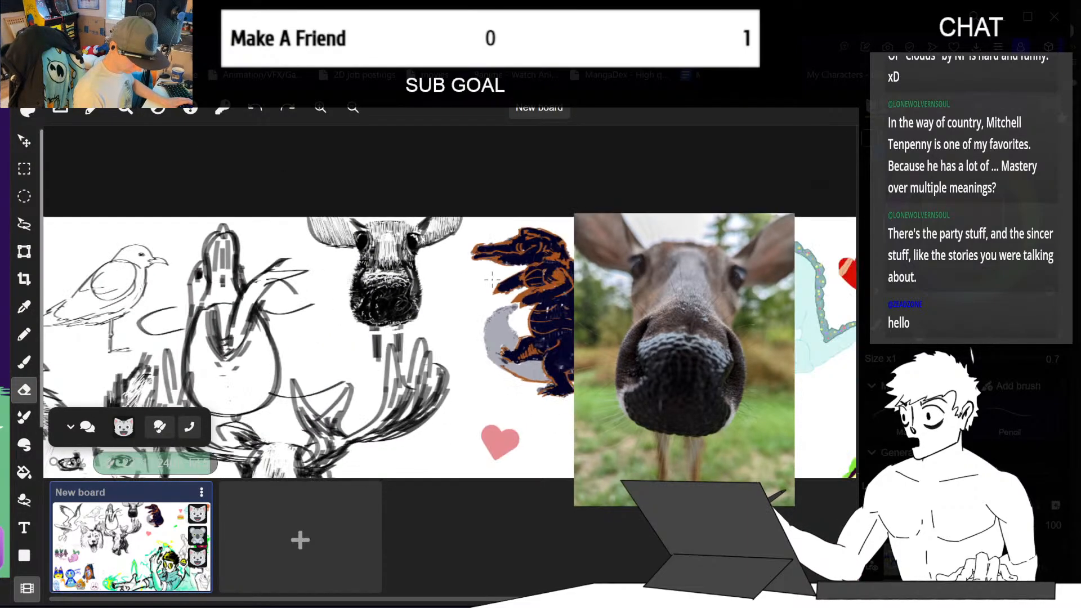
scroll(491, 280, "up", 3)
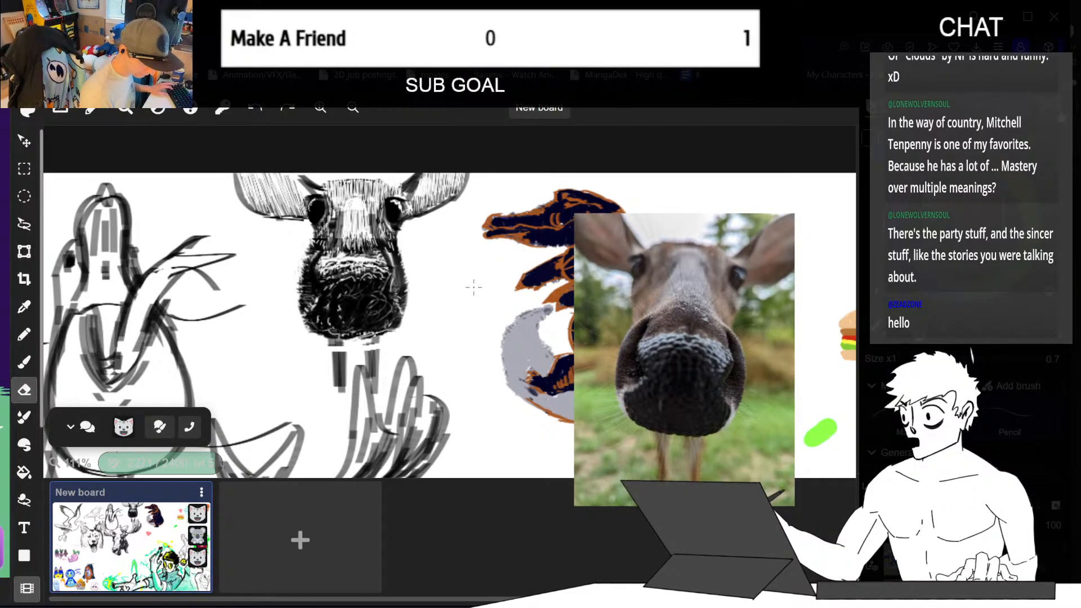
left_click_drag(473, 288, 499, 269)
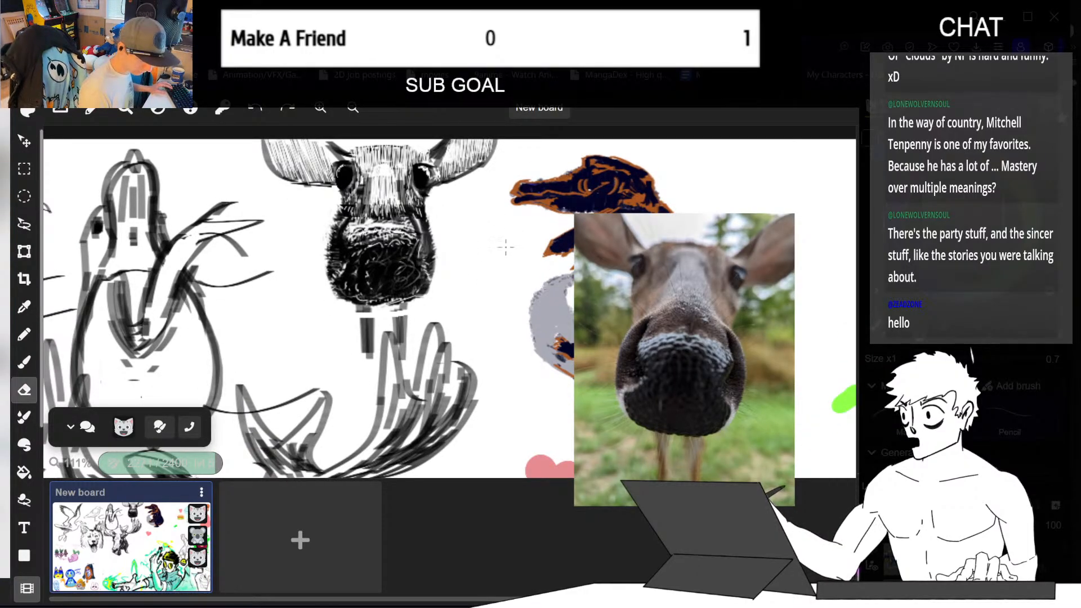
- Select the deer's muzzle with a rectangular selection, shift it slightly down and shrink it a little with Transform, and deselect it
scroll(463, 260, "up", 3)
middle_click_drag(490, 251, 502, 272)
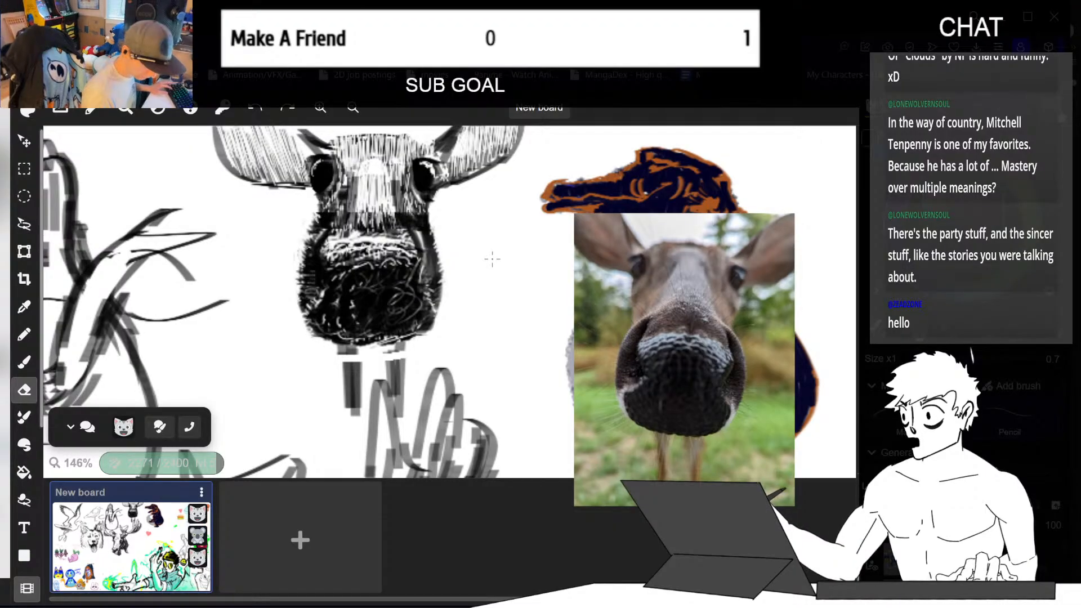
key("m")
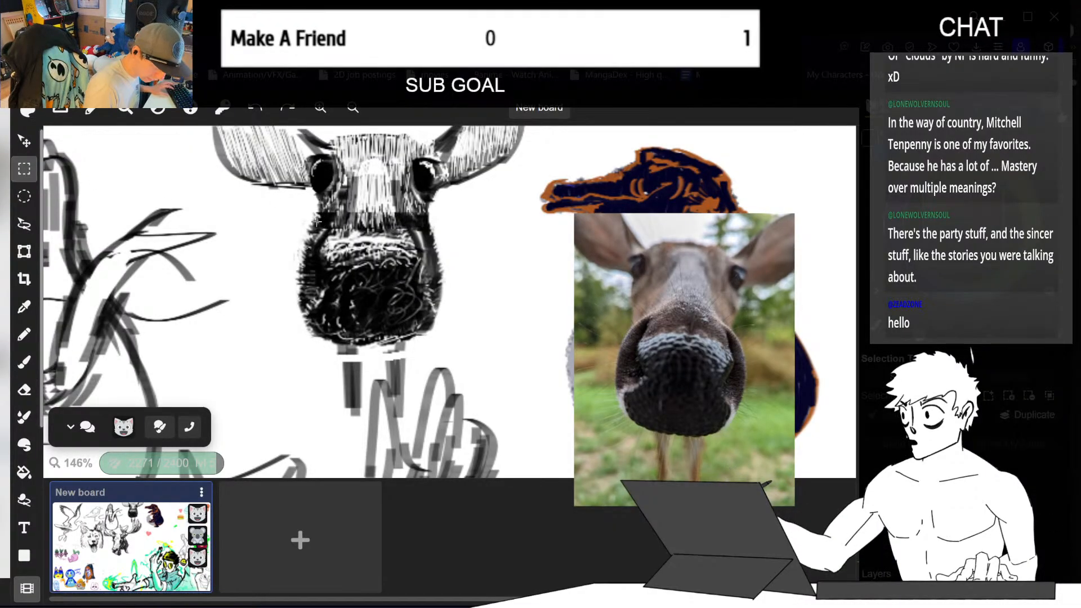
left_click_drag(291, 211, 417, 243)
left_click_drag(445, 350, 448, 355)
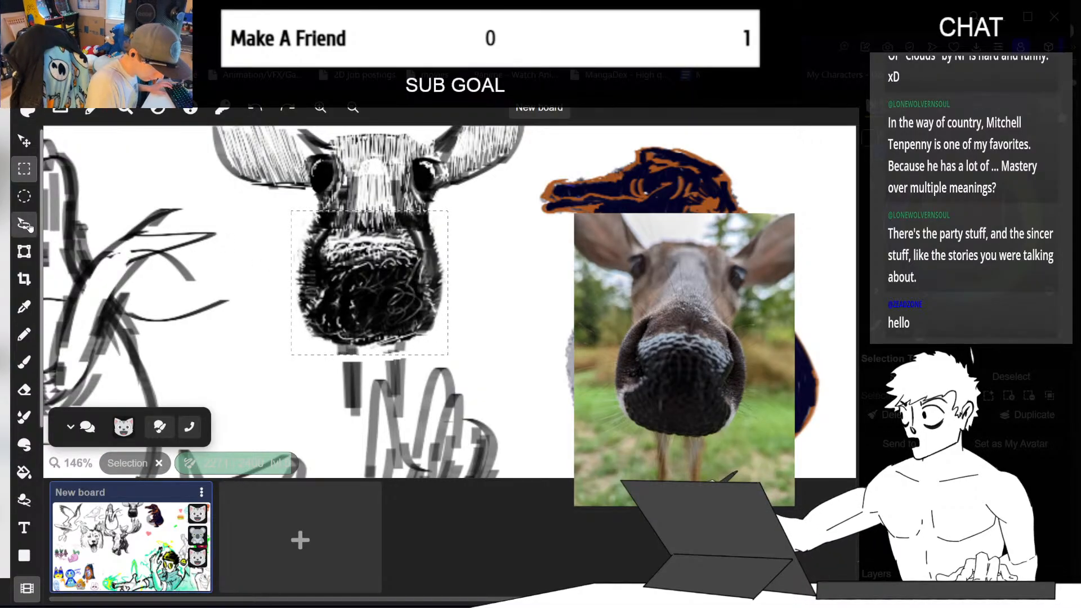
left_click(24, 251)
left_click_drag(417, 291, 419, 300)
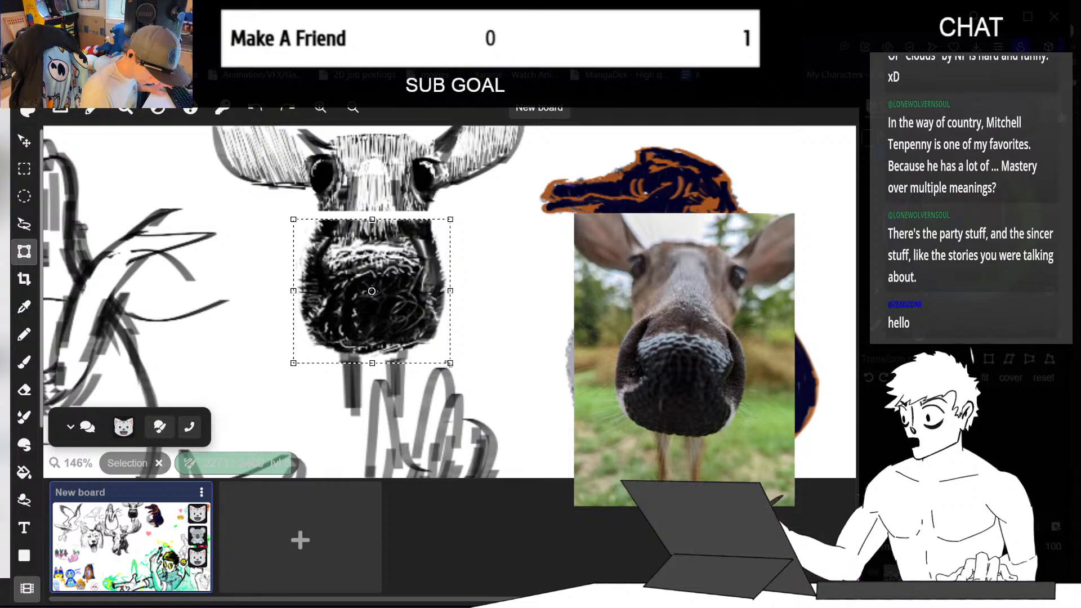
left_click_drag(449, 363, 446, 361)
left_click_drag(293, 361, 299, 361)
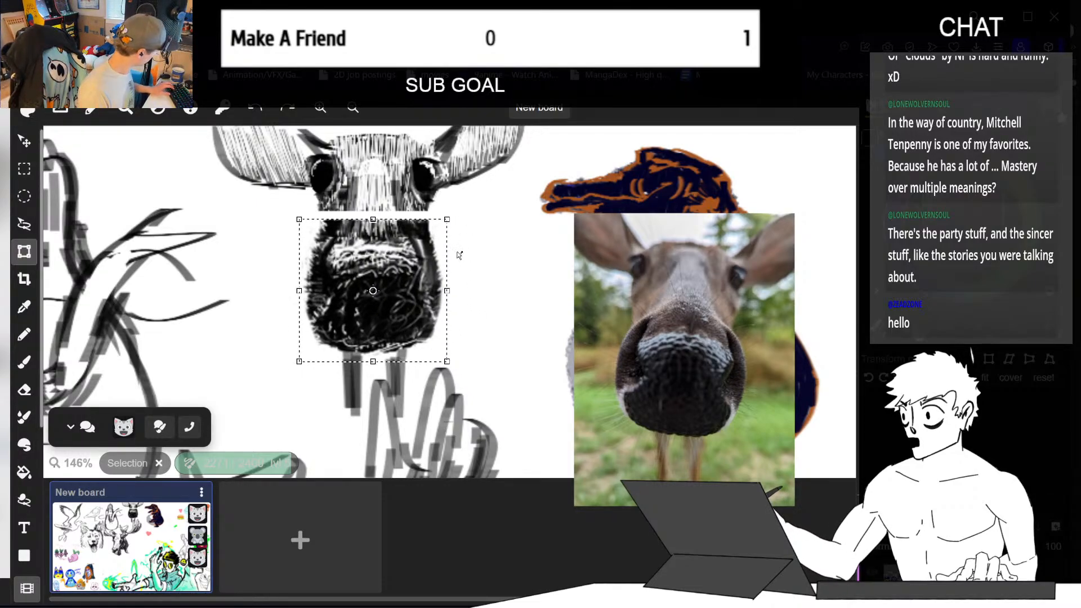
key("ctrl+d")
- Fill the gap between the face and the lowered muzzle with short vertical Brush strokes, and blend them with fine Eraser strokes
key("b")
left_click_drag(429, 210, 427, 220)
left_click_drag(423, 212, 417, 226)
left_click_drag(411, 206, 410, 220)
left_click_drag(402, 207, 405, 216)
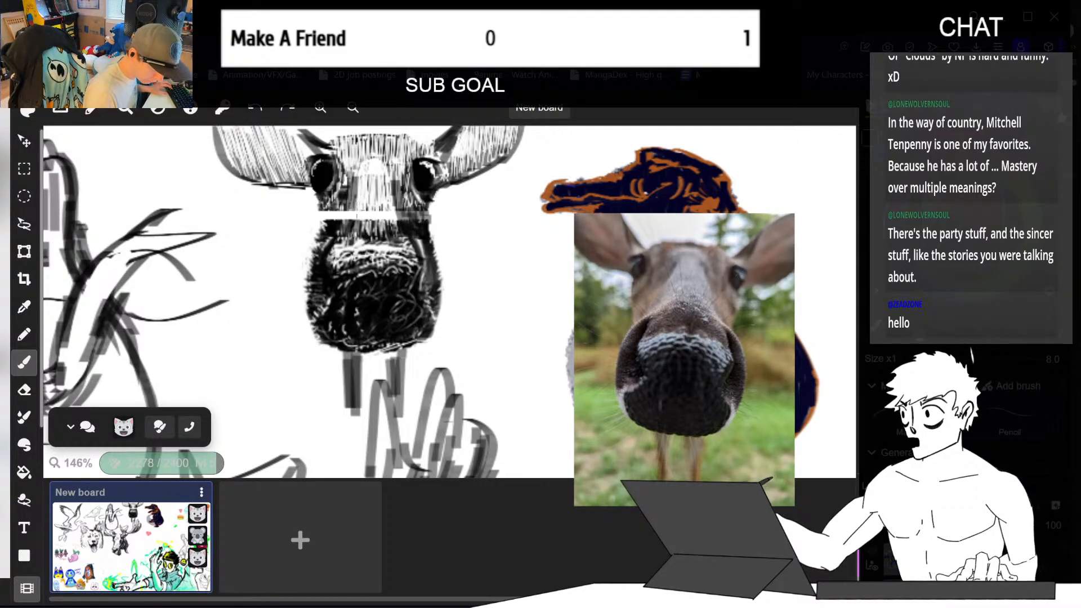
left_click_drag(335, 209, 336, 223)
left_click_drag(329, 211, 331, 222)
left_click_drag(344, 209, 345, 221)
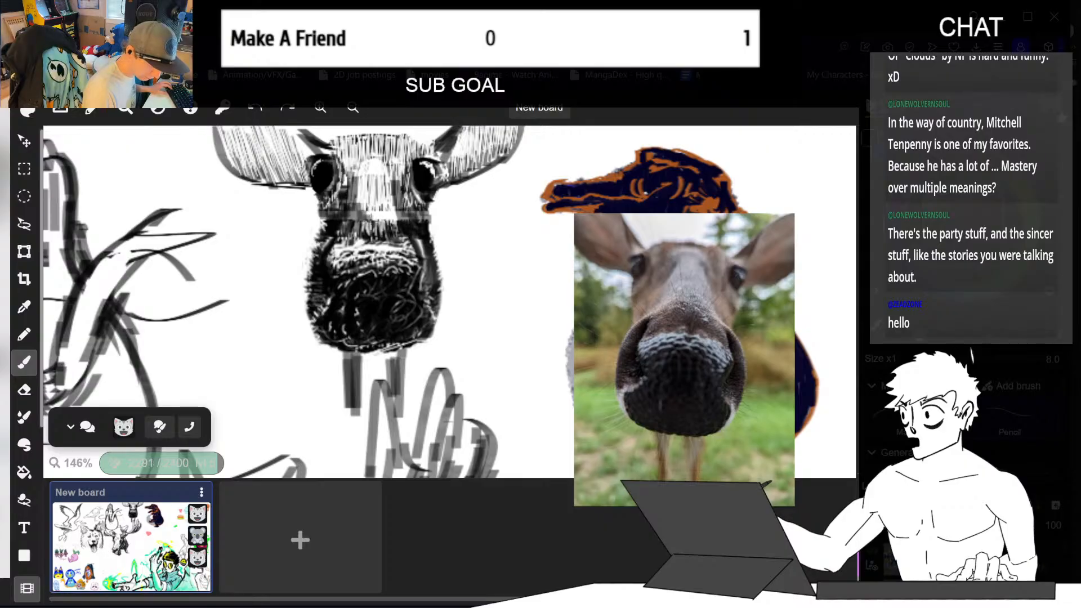
left_click_drag(389, 212, 393, 227)
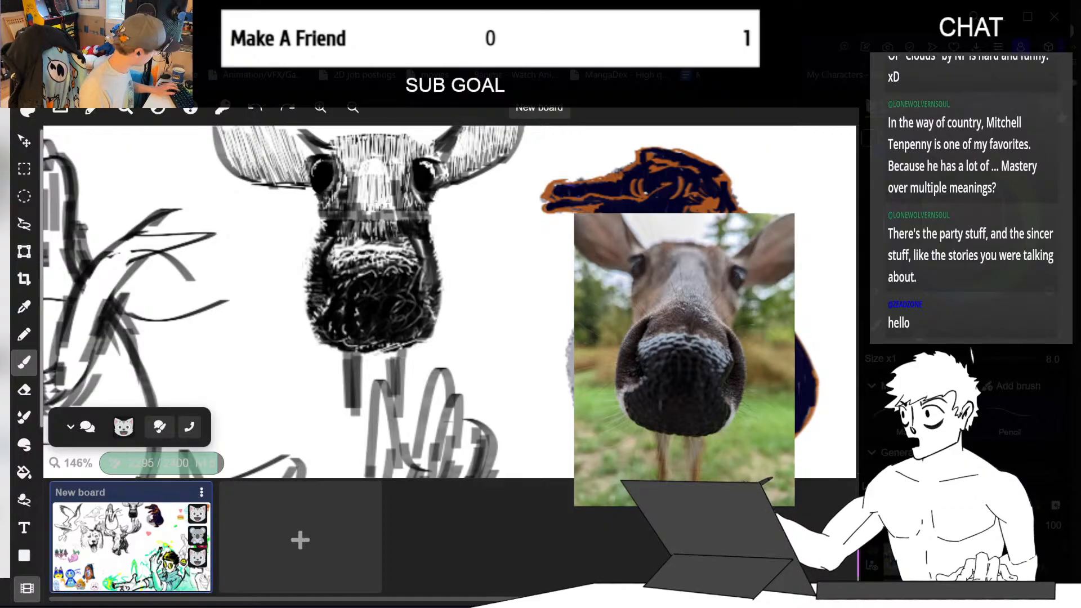
key("e")
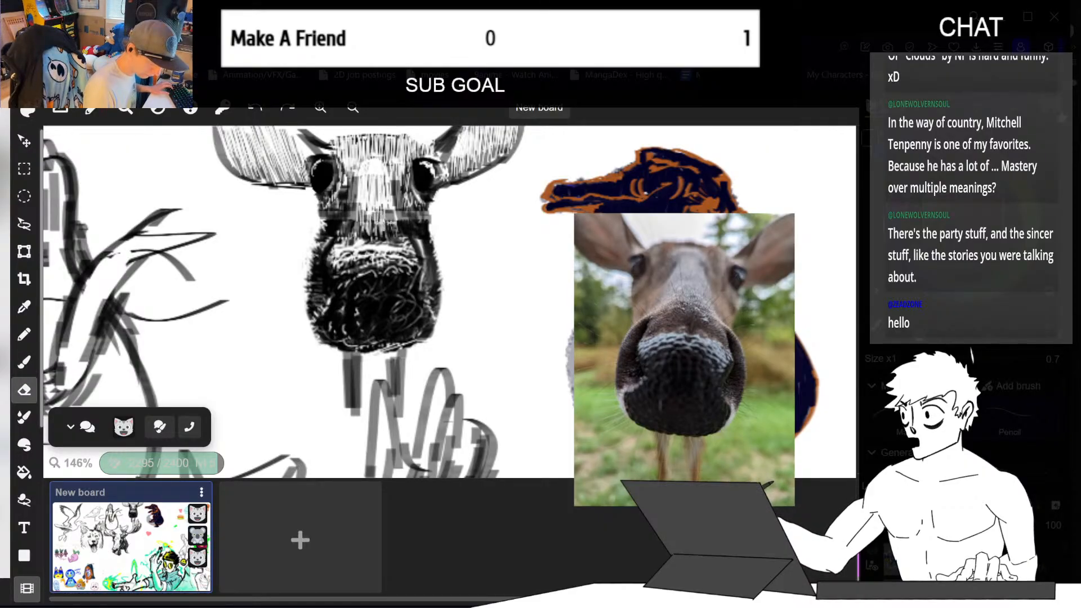
left_click_drag(415, 211, 419, 232)
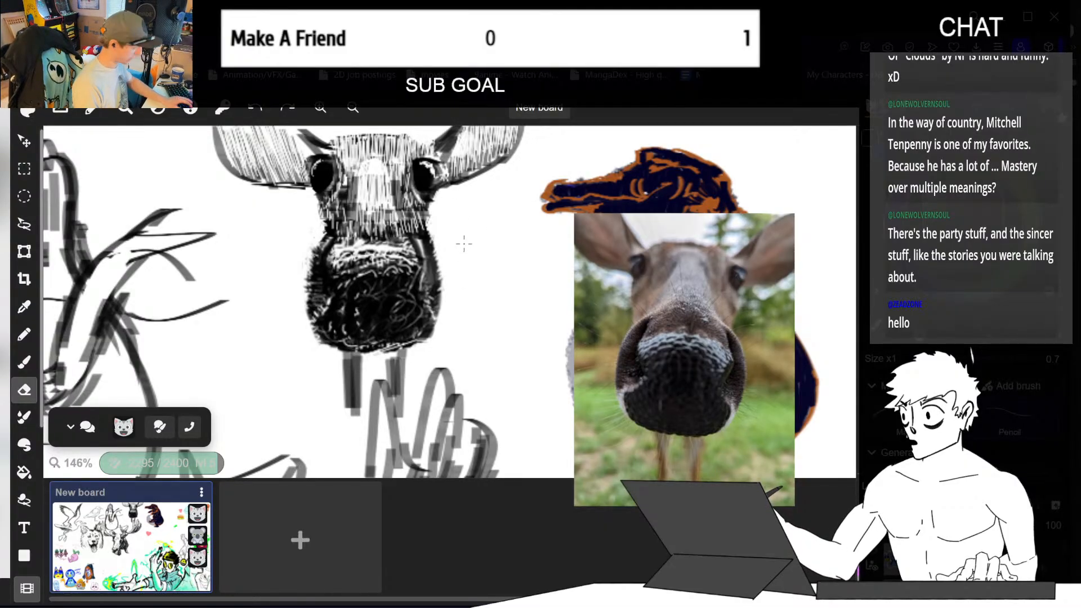
- Check the deer head's proportions against the photo reference at reduced size
key("minus")
key("minus")
key("minus")
key("minus")
key("minus")
key("minus")
key("plus")
key("plus")
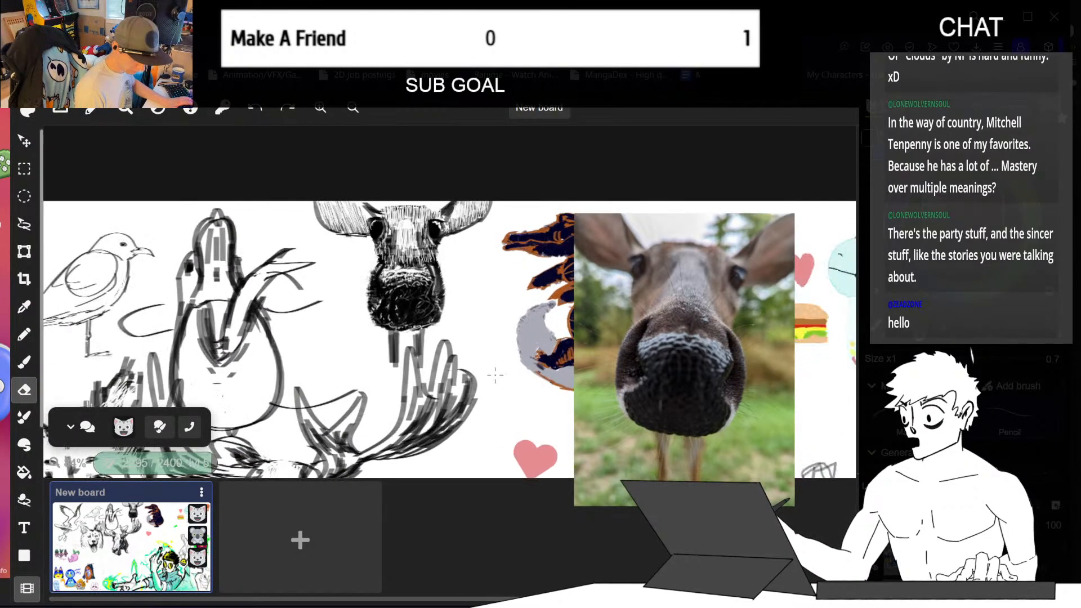
key("minus")
key("minus")
key("minus")
key("minus")
key("minus")
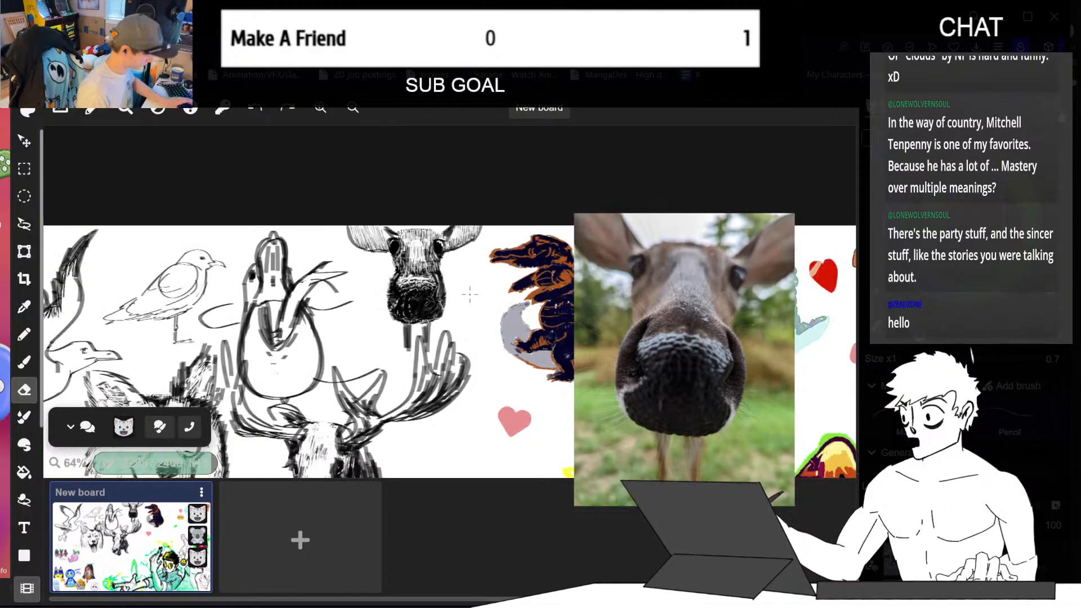
- Examine the whole shared board to see how the deer head sits among the other drawings
key("plus")
key("space")
left_click_drag(481, 455, 520, 354)
key("minus")
key("minus")
key("minus")
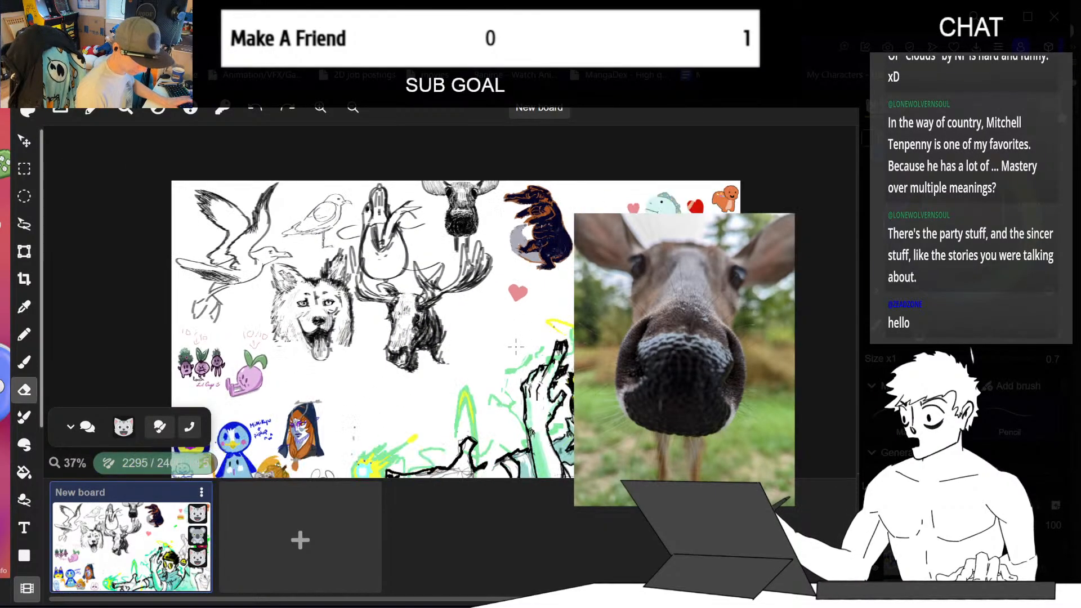
key("space")
left_click_drag(640, 423, 497, 371)
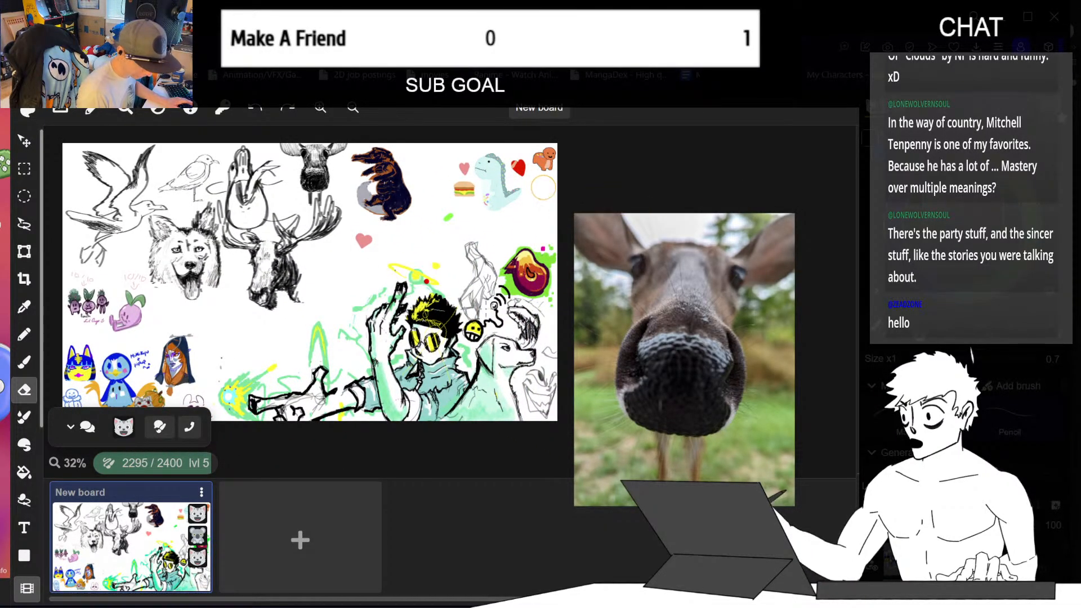
key("plus")
key("plus")
key("space")
mouse_move(341, 257)
left_mouse_down()
mouse_move(503, 284)
mouse_move(479, 325)
left_mouse_up()
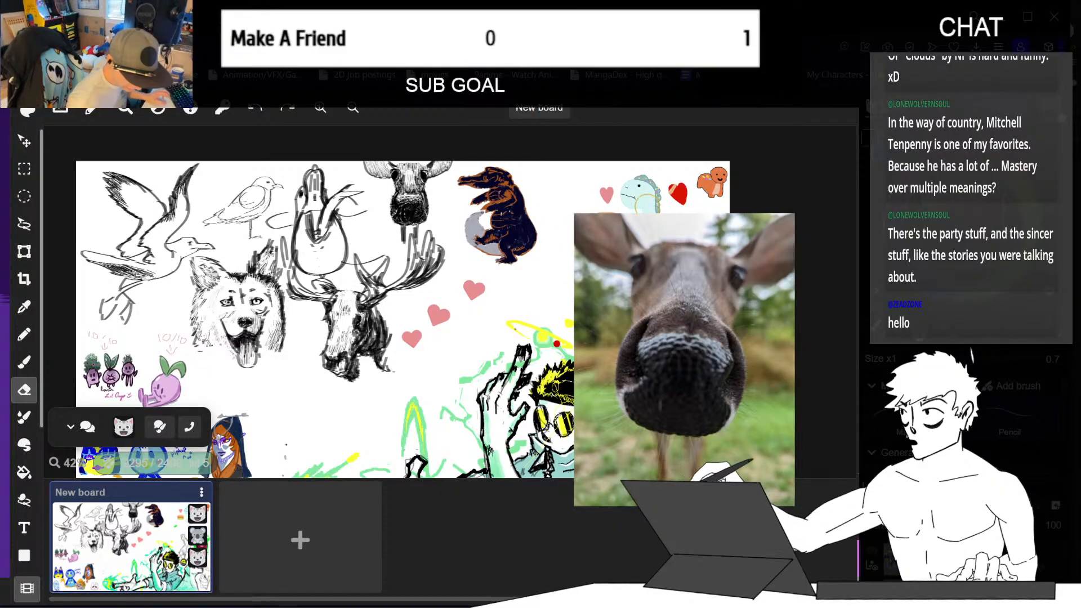
scroll(438, 308, "down", 1)
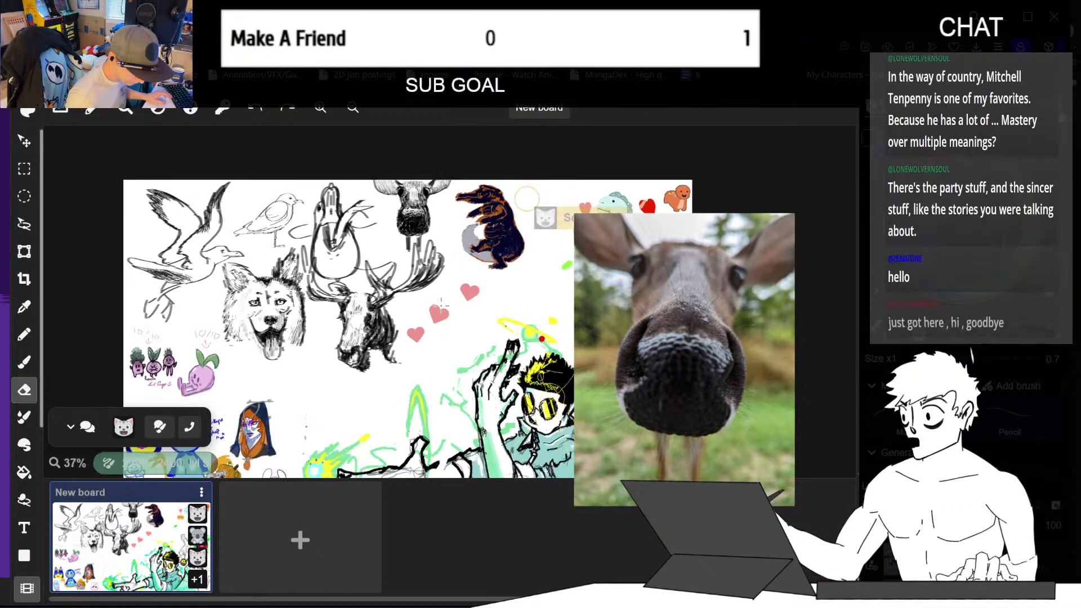
scroll(438, 309, "down", 2)
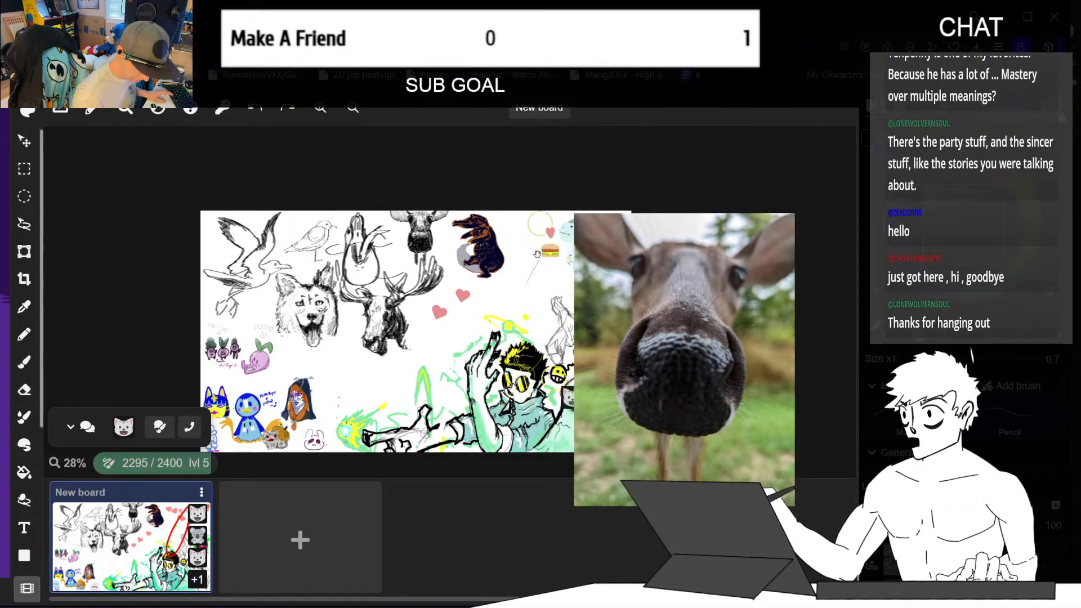
mouse_move(520, 282)
left_mouse_down()
mouse_move(493, 250)
mouse_move(436, 223)
left_mouse_up()
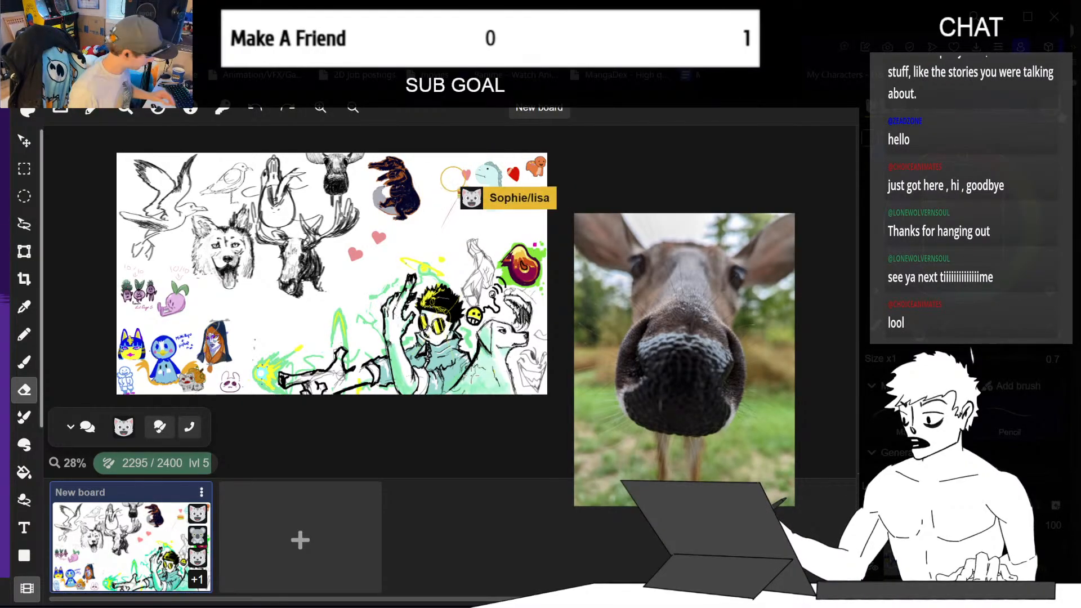
scroll(312, 346, "up", 5)
mouse_move(311, 345)
left_mouse_down()
mouse_move(213, 366)
mouse_move(208, 319)
left_mouse_up()
- Delete the deer photo reference and close the reference viewer without saving its scene
left_click(726, 350)
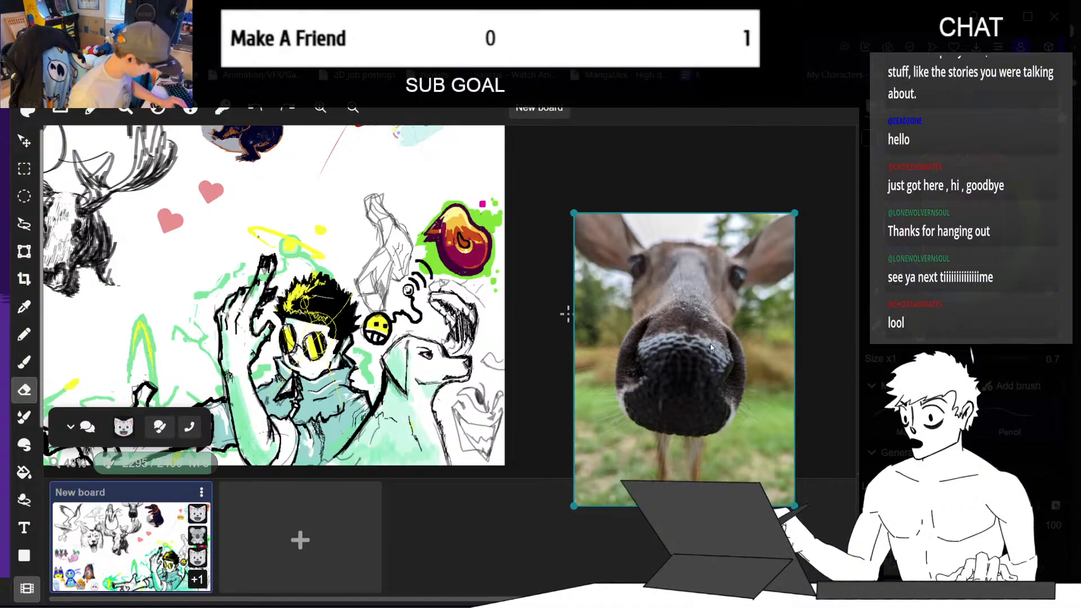
key("Delete")
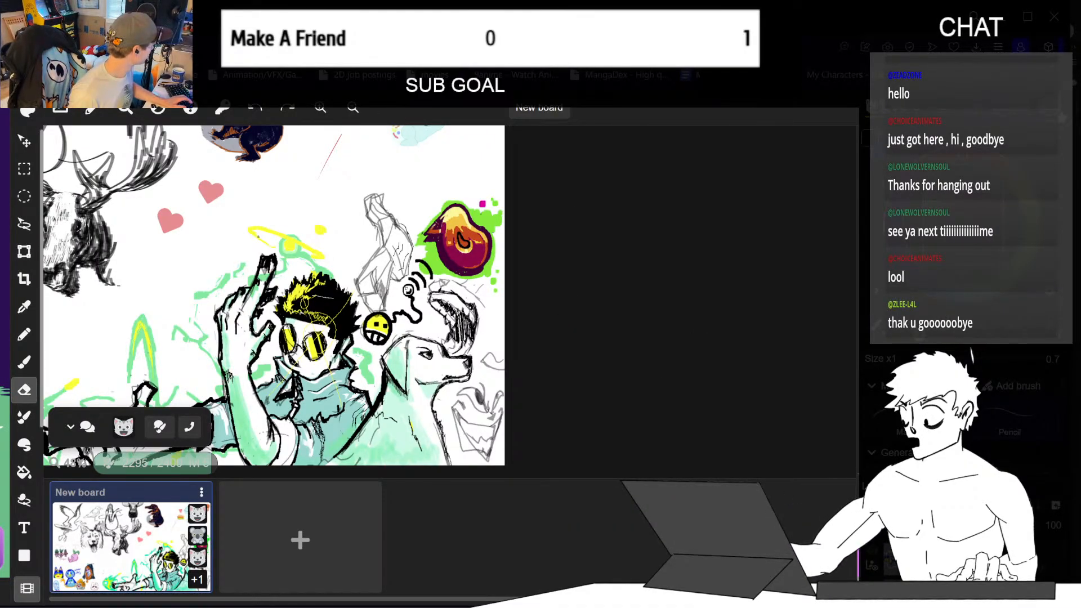
key("alt+F4")
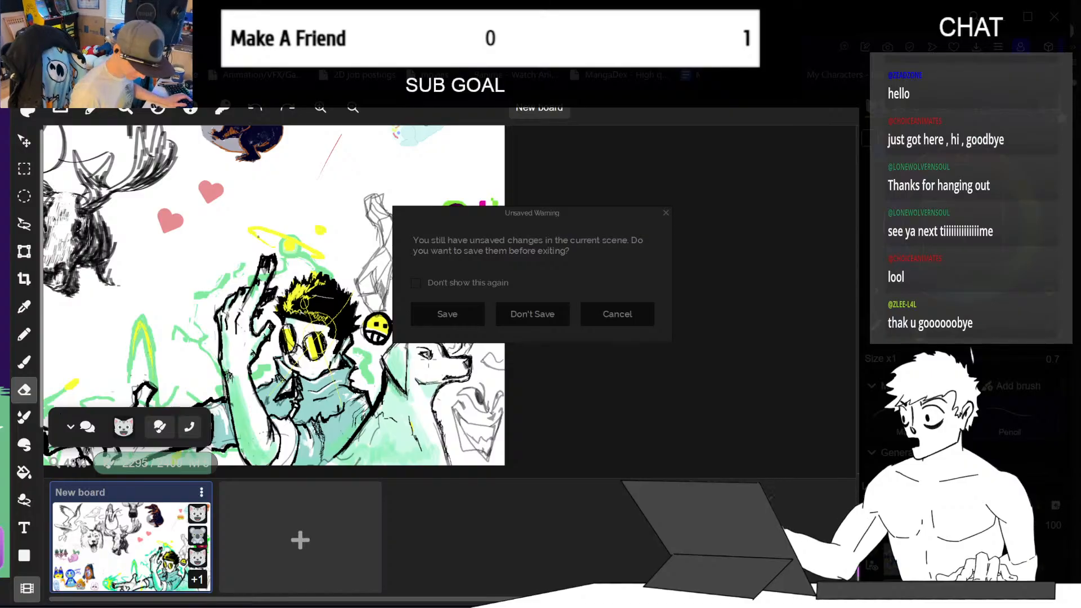
left_click(545, 319)
- Examine the other drawings on the board up close, from the small coloured characters to the animals and the figure with yellow glasses
key("space")
left_click_drag(448, 389, 542, 389)
mouse_move(308, 333)
left_mouse_down()
mouse_move(377, 302)
mouse_move(532, 292)
left_mouse_up()
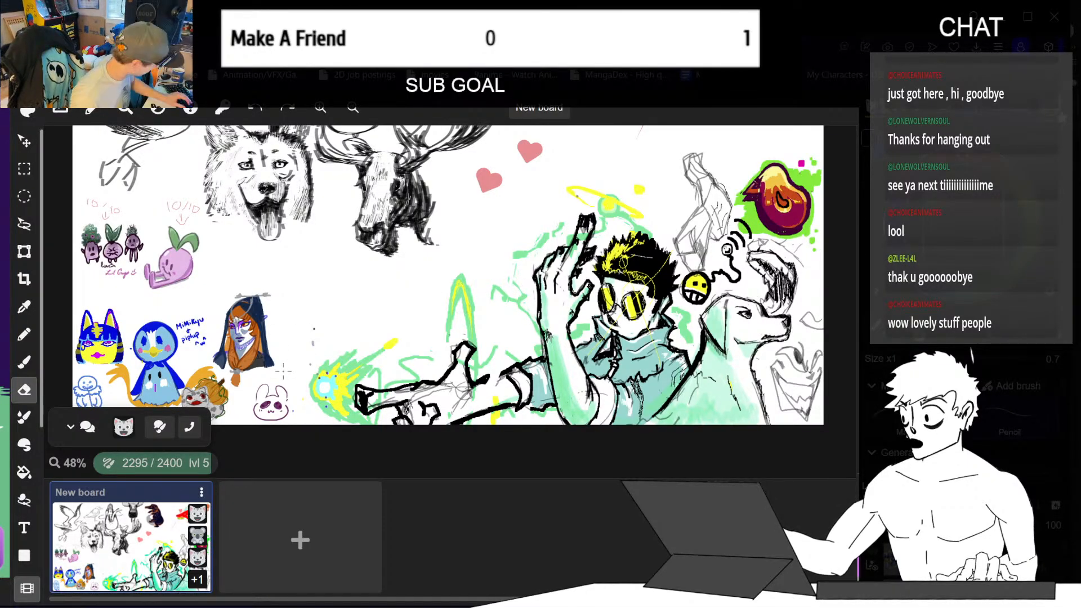
key("ctrl+=")
key("space")
mouse_move(343, 324)
left_mouse_down()
mouse_move(443, 290)
mouse_move(521, 313)
mouse_move(508, 334)
left_mouse_up()
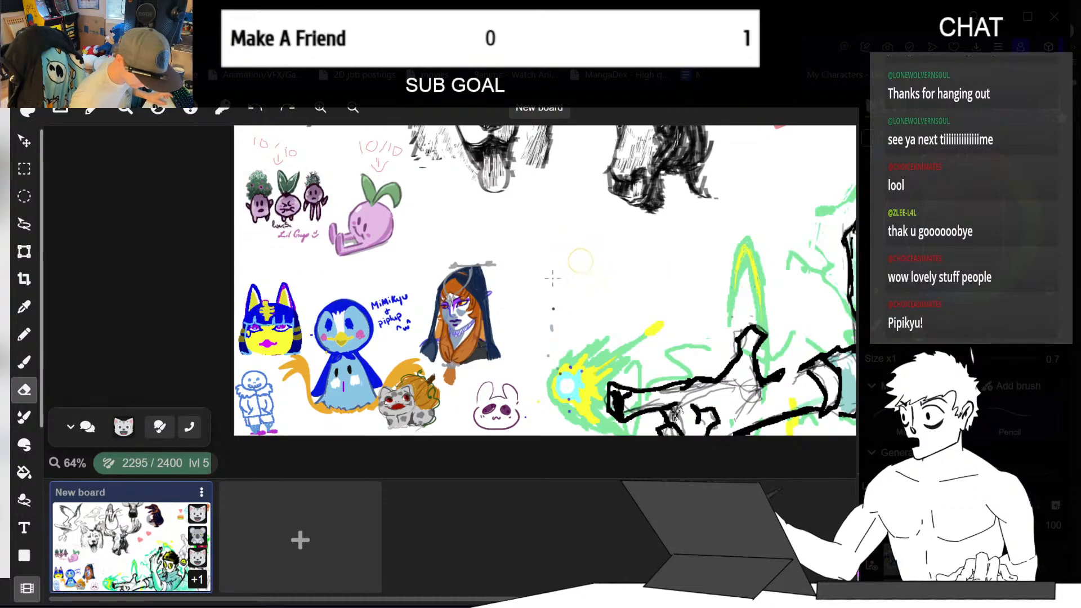
mouse_move(566, 230)
left_mouse_down()
mouse_move(470, 228)
mouse_move(394, 290)
left_mouse_up()
left_click_drag(704, 228, 468, 335)
mouse_move(448, 238)
left_mouse_down()
mouse_move(483, 321)
mouse_move(497, 394)
left_mouse_up()
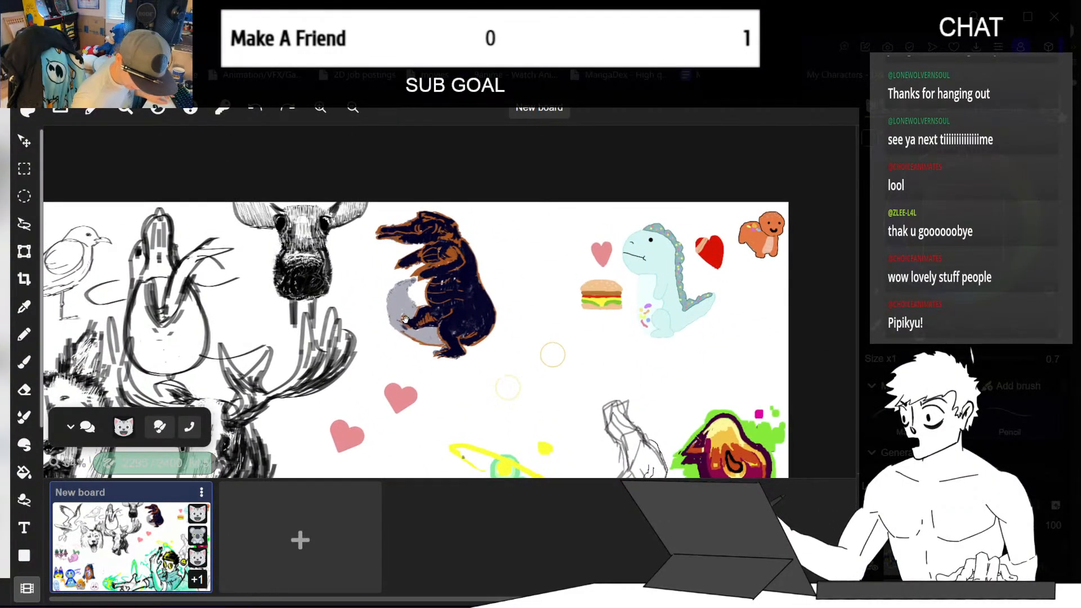
mouse_move(418, 341)
left_mouse_down()
mouse_move(490, 292)
mouse_move(368, 300)
mouse_move(588, 287)
mouse_move(715, 239)
left_mouse_up()
mouse_move(479, 414)
left_mouse_down()
mouse_move(419, 371)
mouse_move(470, 415)
mouse_move(497, 328)
left_mouse_up()
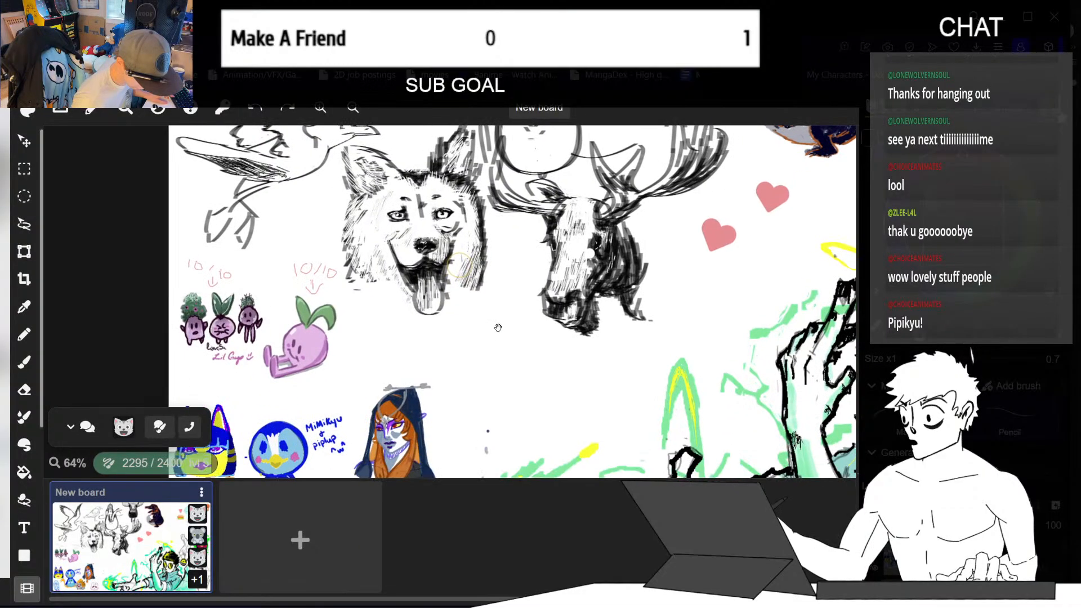
left_click_drag(406, 307, 535, 332)
mouse_move(658, 369)
left_mouse_down()
mouse_move(603, 245)
mouse_move(553, 244)
mouse_move(439, 404)
left_mouse_up()
left_click_drag(360, 306, 396, 354)
left_click_drag(591, 332, 440, 315)
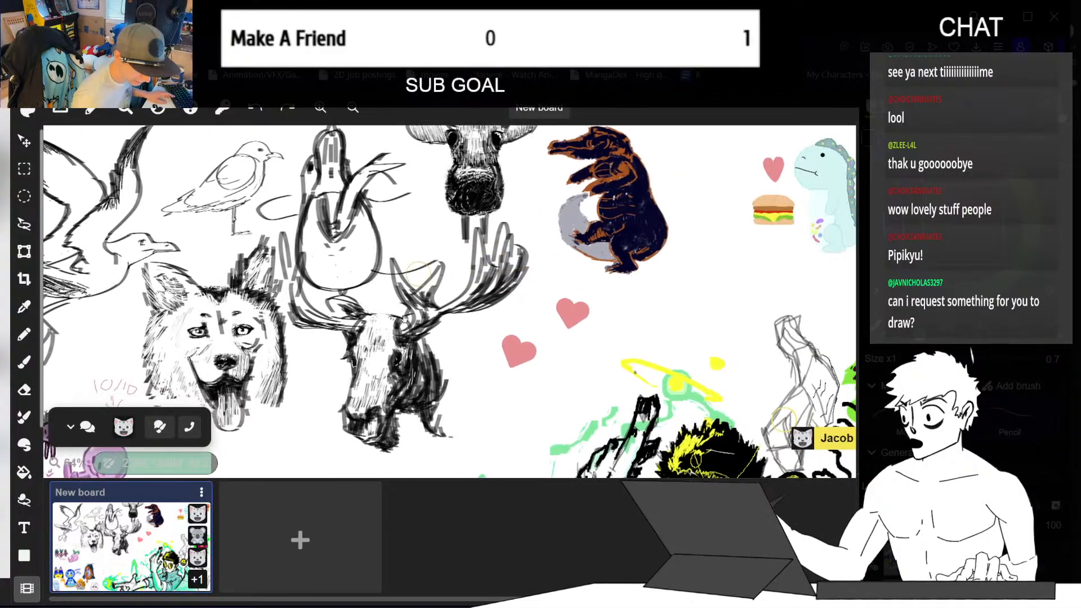
left_click_drag(621, 309, 446, 309)
left_click_drag(544, 335, 468, 228)
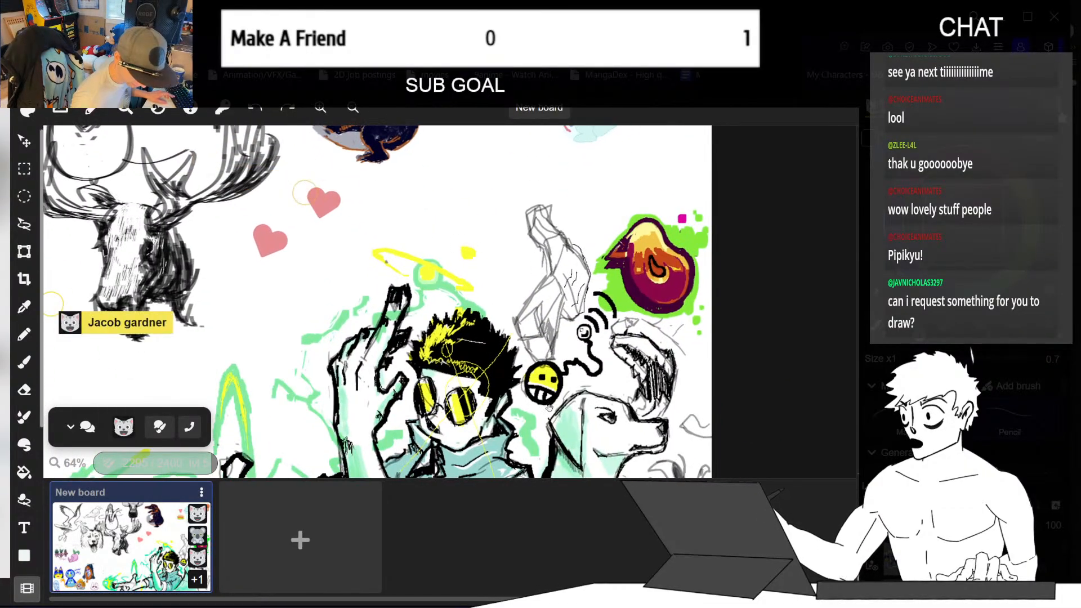
mouse_move(426, 465)
left_mouse_down()
mouse_move(393, 344)
mouse_move(471, 353)
left_mouse_up()
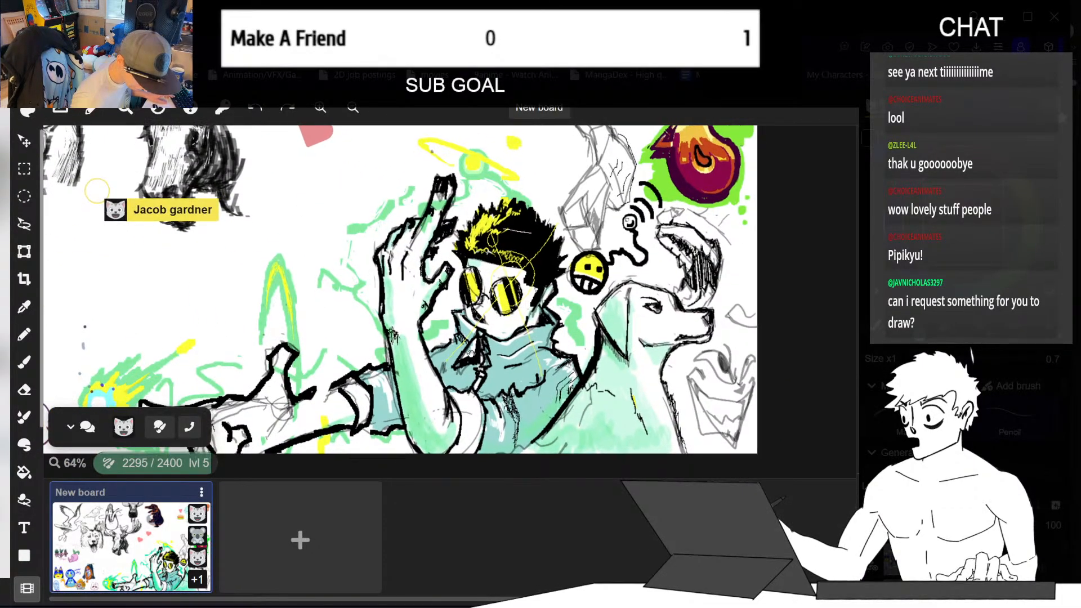
- Examine the board again between the figure with yellow glasses, the small characters and the dinosaur
key("e")
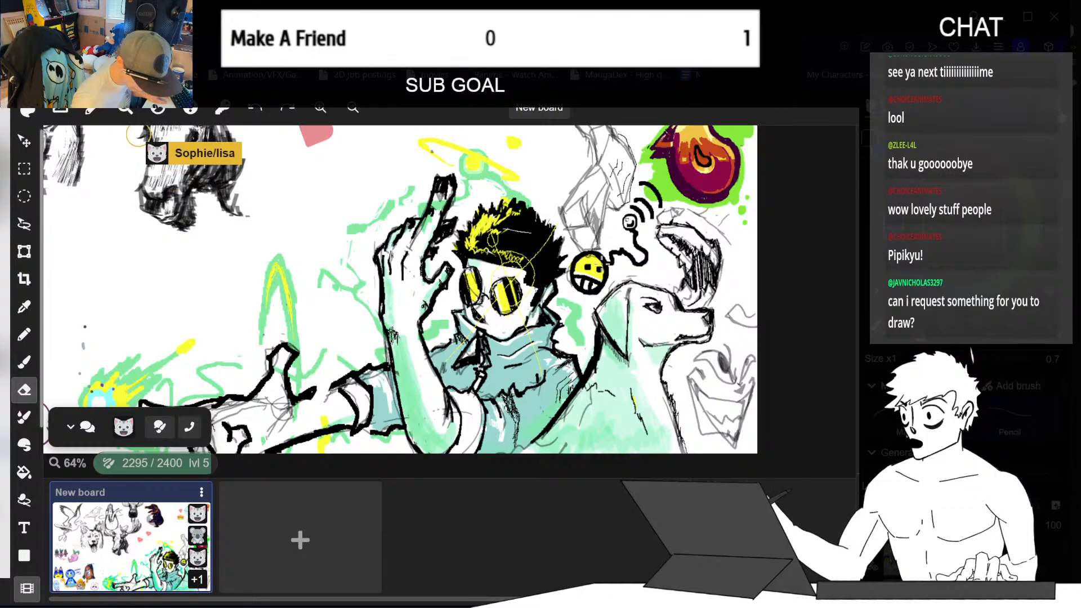
key("space")
left_click_drag(545, 197, 498, 243)
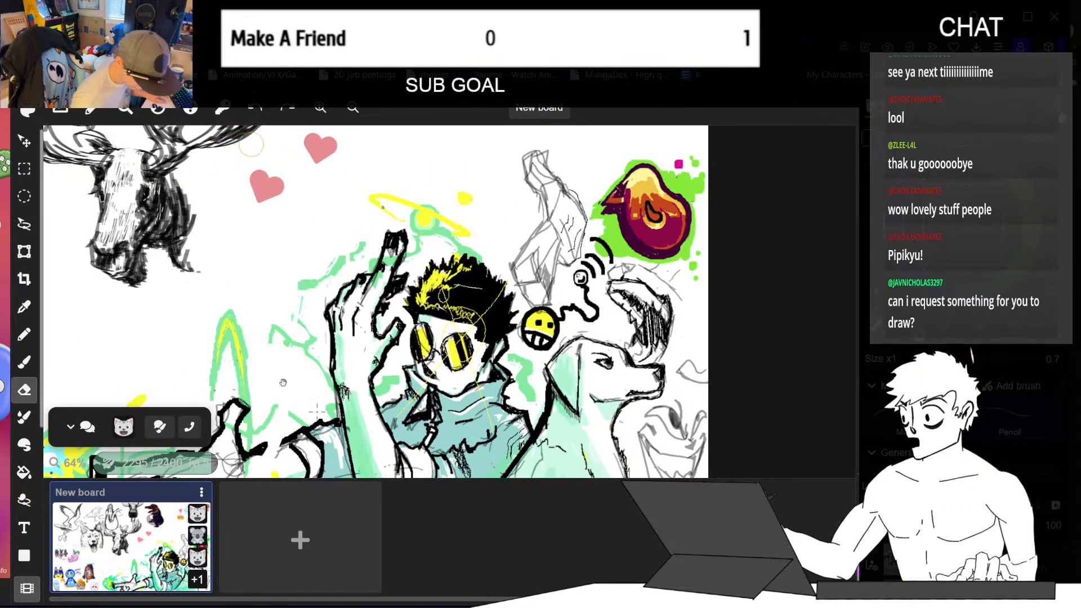
key("space")
mouse_move(286, 350)
left_mouse_down()
mouse_move(474, 293)
mouse_move(417, 358)
left_mouse_up()
key("space")
key("space")
left_click_drag(662, 265, 513, 339)
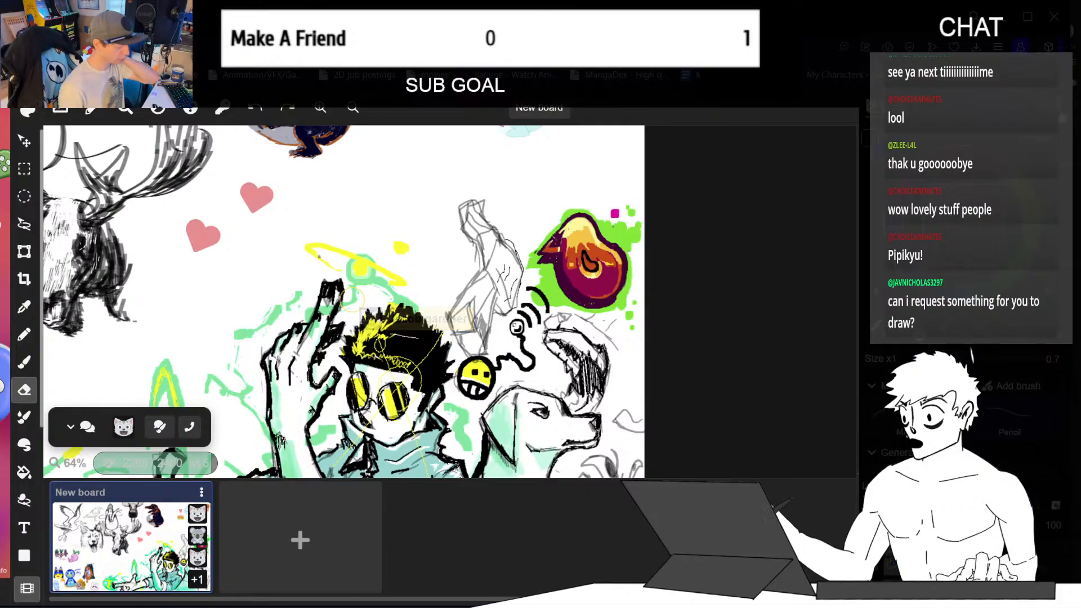
key("space")
left_click_drag(552, 231, 572, 418)
left_click_drag(400, 367, 461, 353)
mouse_move(326, 366)
left_mouse_down()
mouse_move(403, 347)
mouse_move(365, 337)
mouse_move(526, 303)
left_mouse_up()
left_click_drag(363, 356, 518, 325)
left_click_drag(517, 381, 509, 283)
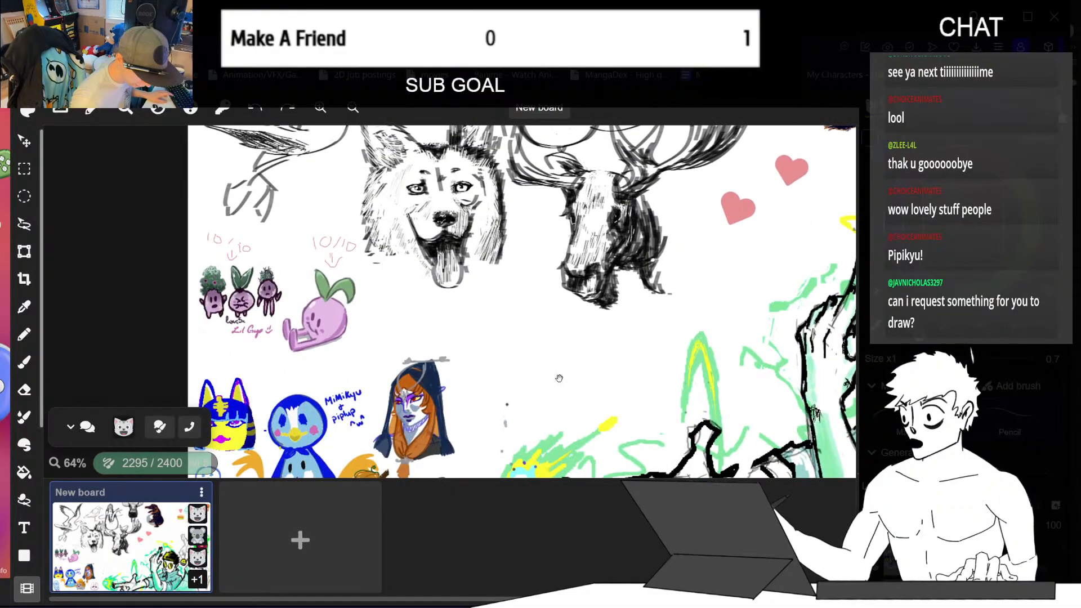
left_click_drag(559, 378, 559, 256)
left_click_drag(560, 311, 495, 332)
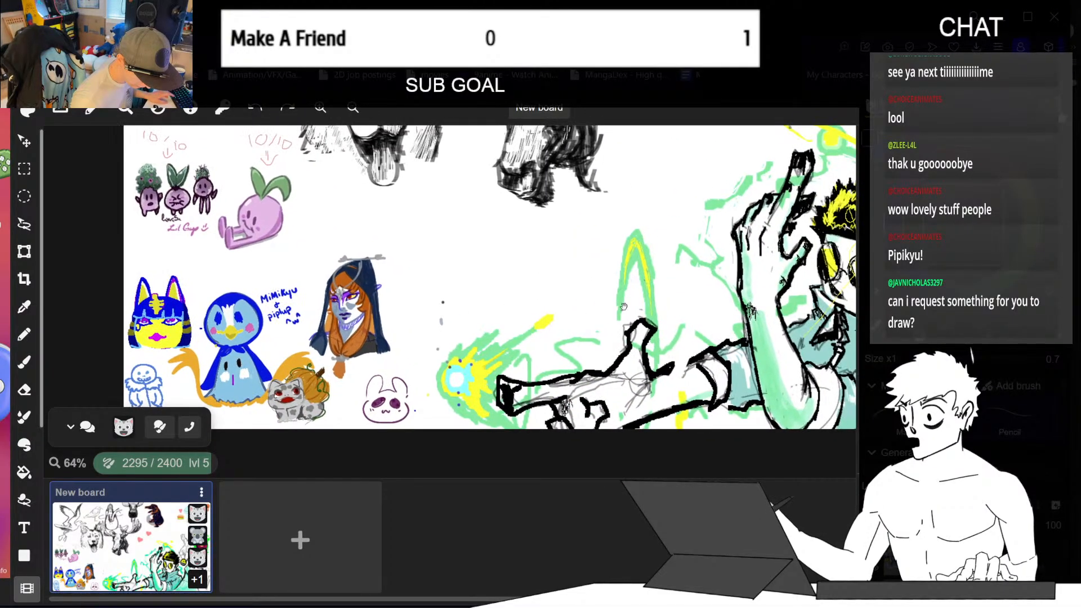
mouse_move(766, 229)
left_mouse_down()
mouse_move(594, 287)
mouse_move(360, 327)
mouse_move(353, 419)
left_mouse_up()
mouse_move(480, 261)
left_mouse_down()
mouse_move(480, 362)
mouse_move(559, 359)
left_mouse_up()
left_click_drag(453, 364, 413, 382)
left_click_drag(529, 371, 489, 380)
- Inspect the drawings around the dinosaur, and view the complete board at reduced size
key("e")
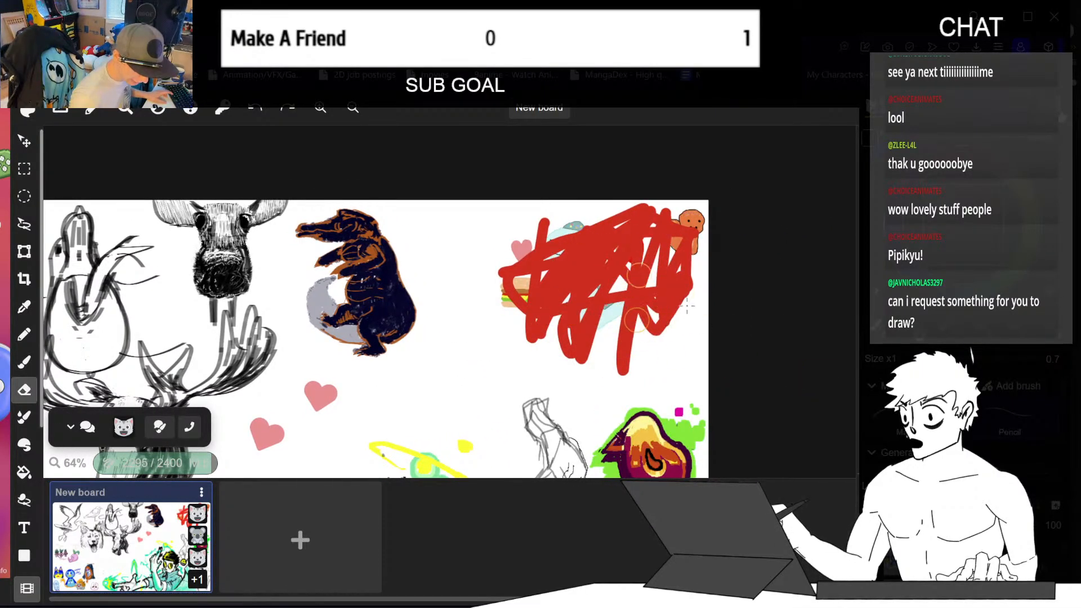
left_click_drag(412, 366, 503, 317)
left_click_drag(367, 325, 263, 336)
left_click_drag(716, 325, 685, 309)
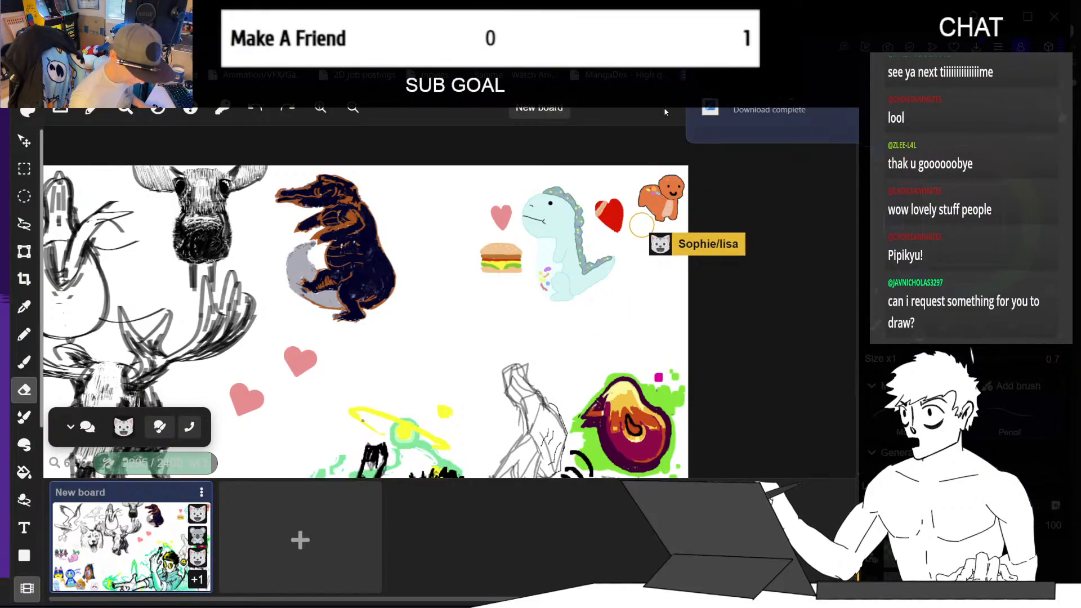
key("ctrl+minus")
key("ctrl+minus")
key("ctrl+minus")
key("ctrl+minus")
key("space")
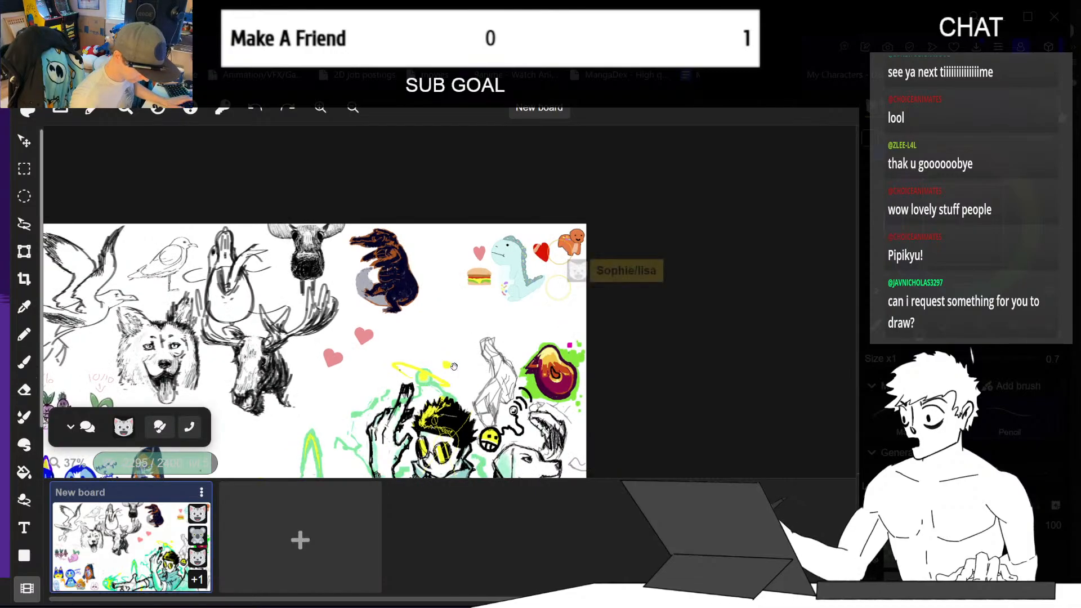
left_click_drag(447, 401, 574, 296)
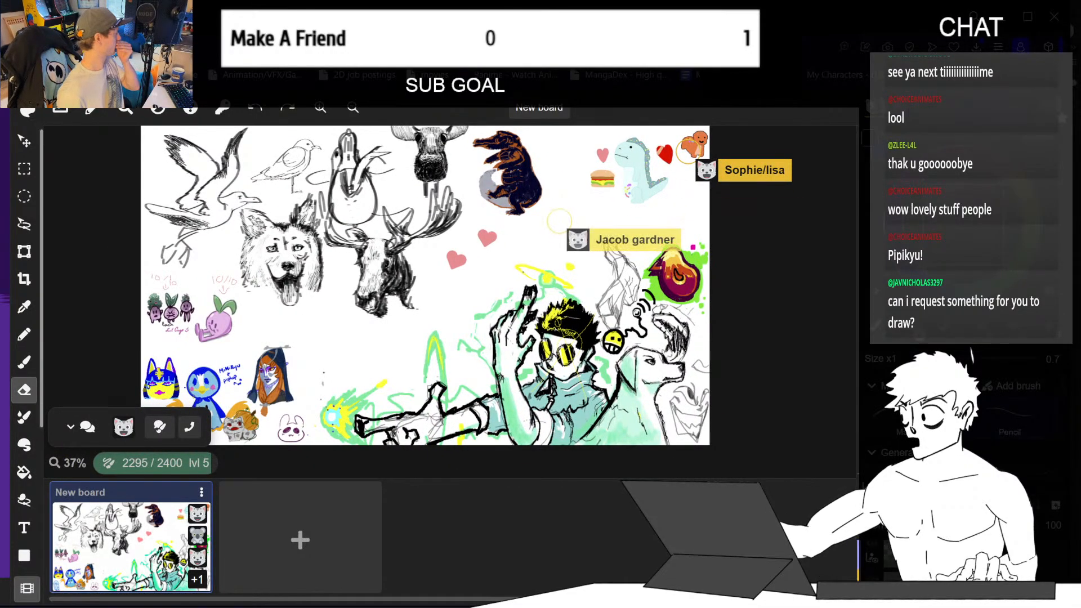